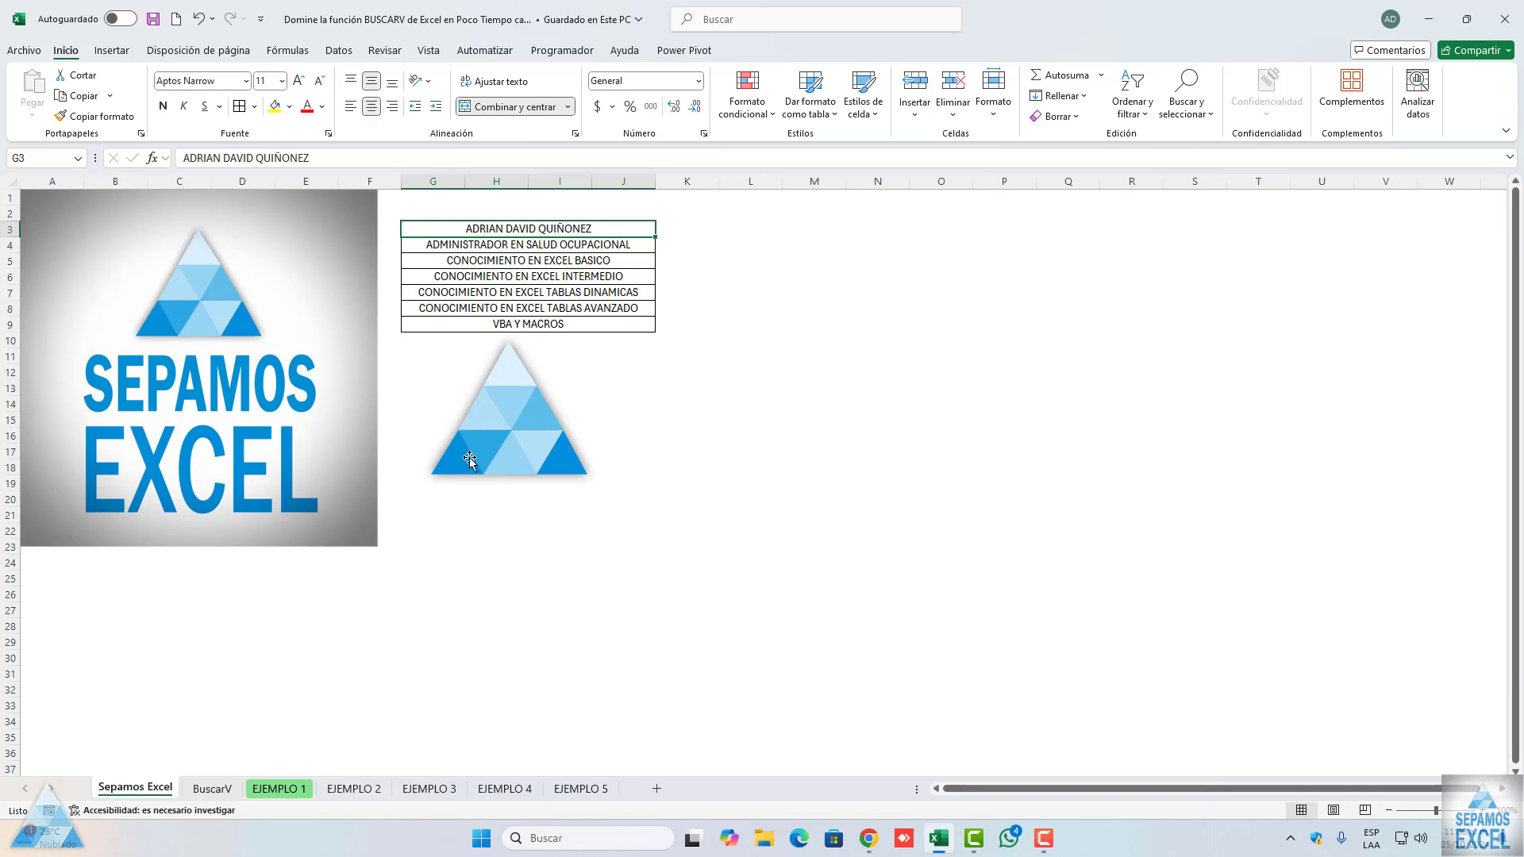
Go to the BuscarV sheet with its 'BUSCARV EN EXCEL' title page
click(212, 788)
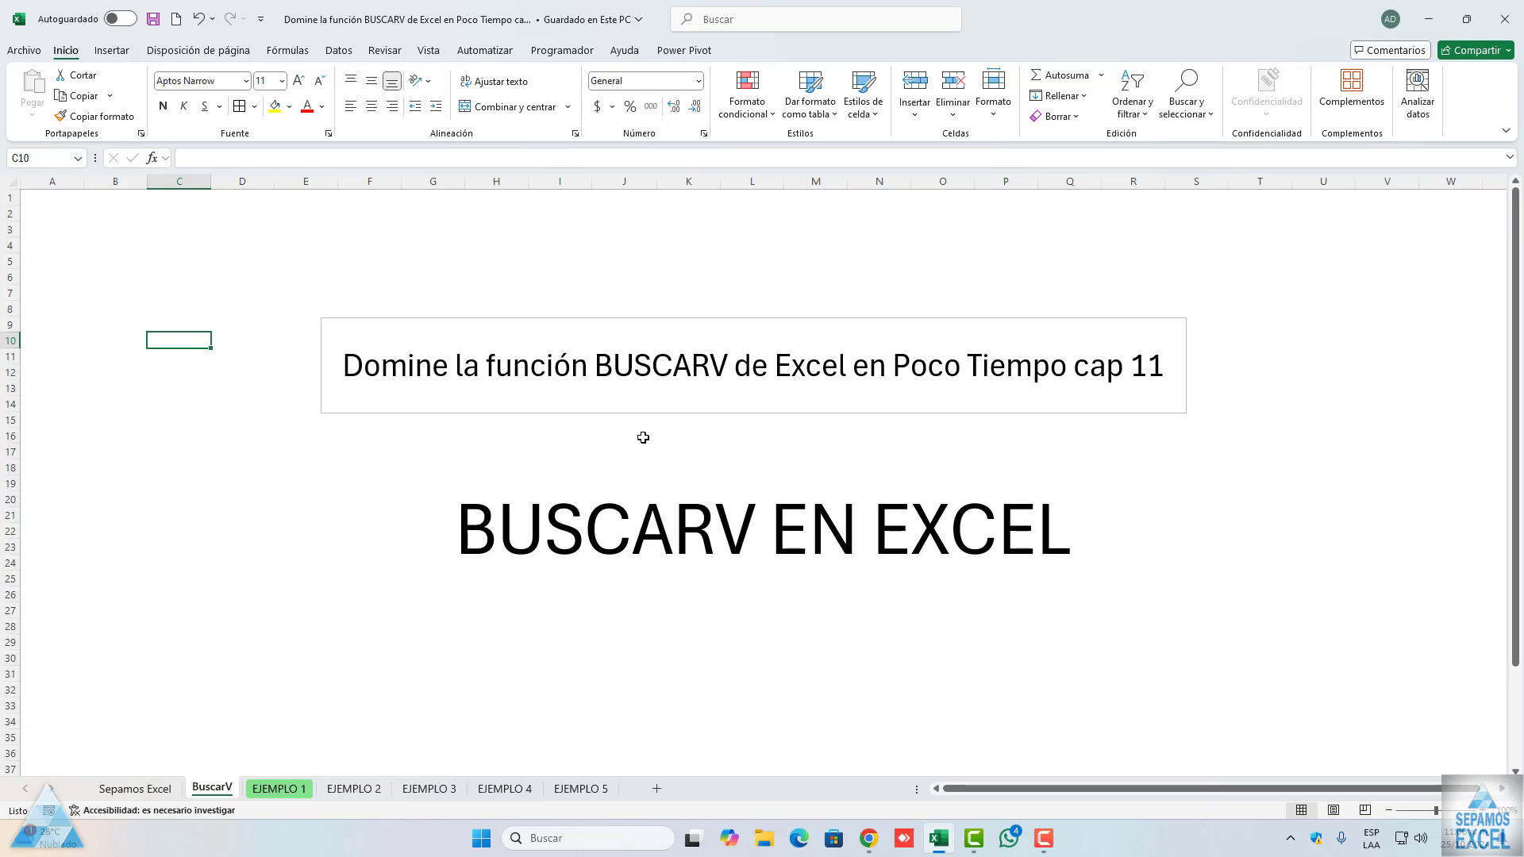
click(555, 279)
Look over the BuscarV title page, then move to the EJEMPLO 1 fruit price sheet
click(725, 259)
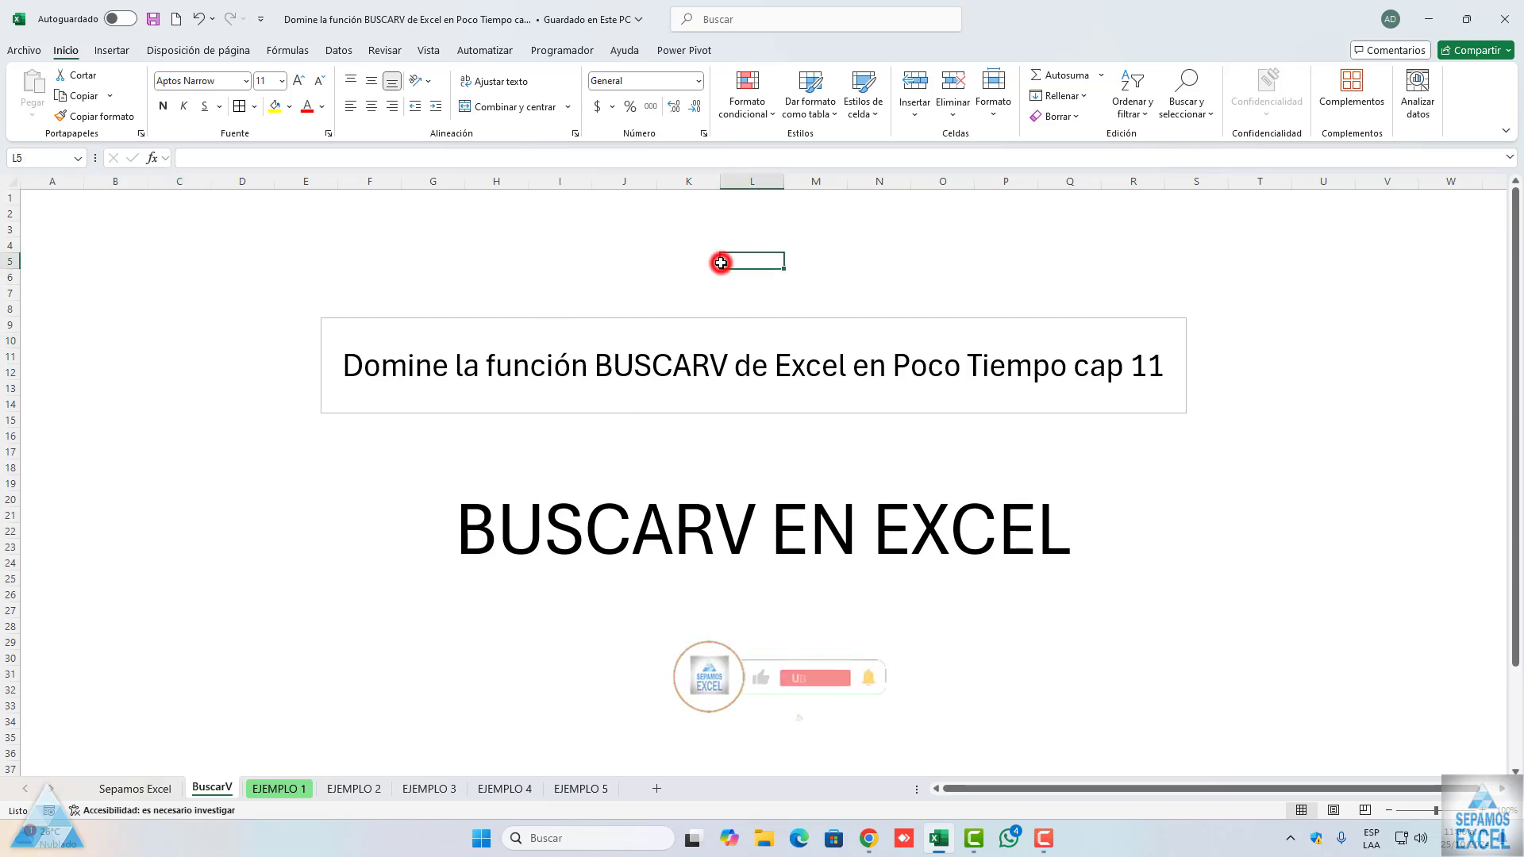
click(859, 260)
click(668, 244)
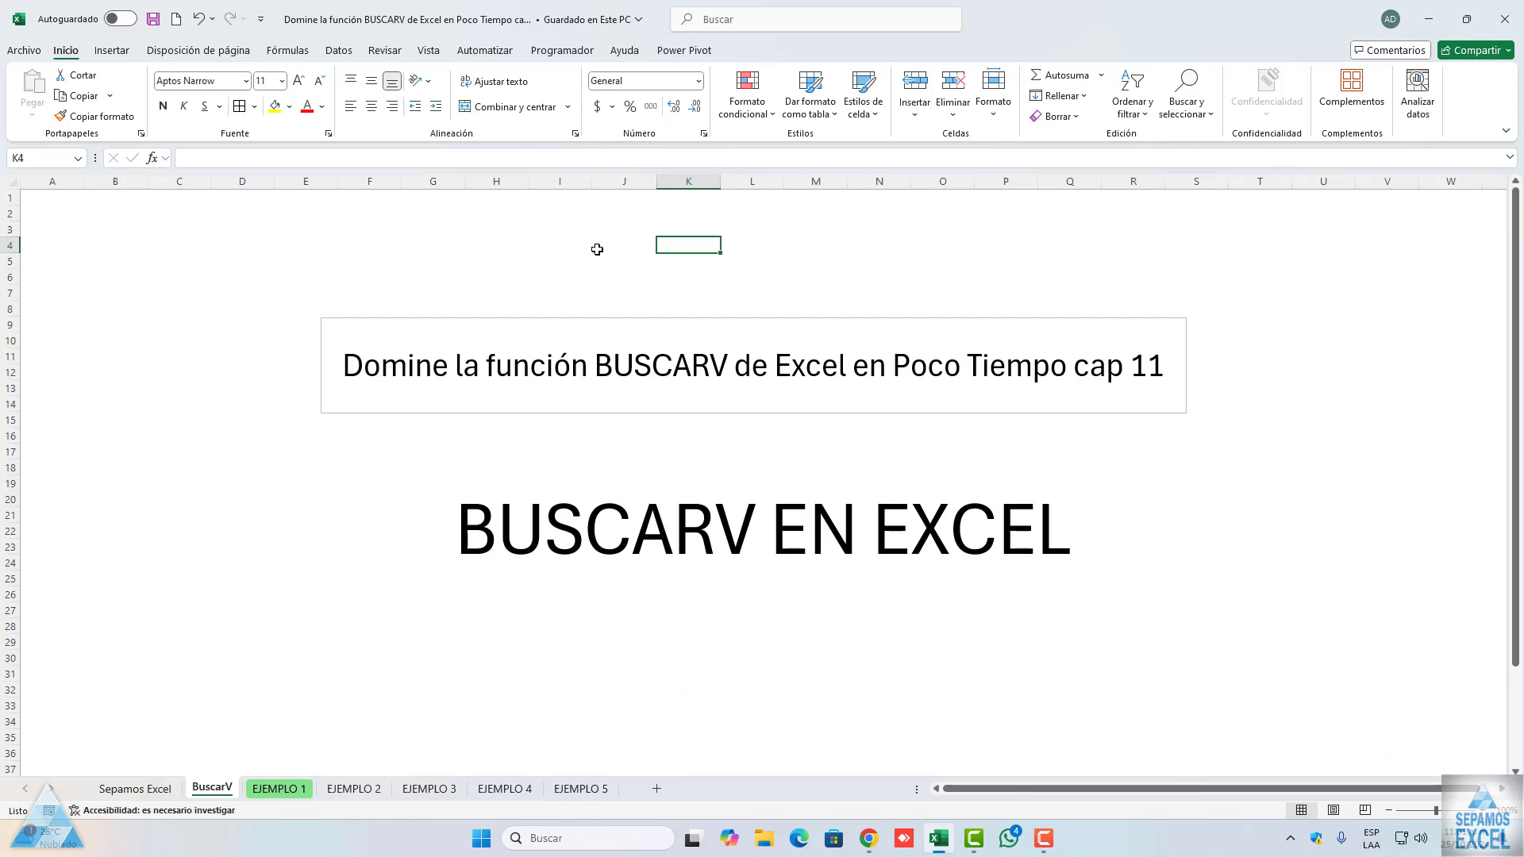
click(457, 538)
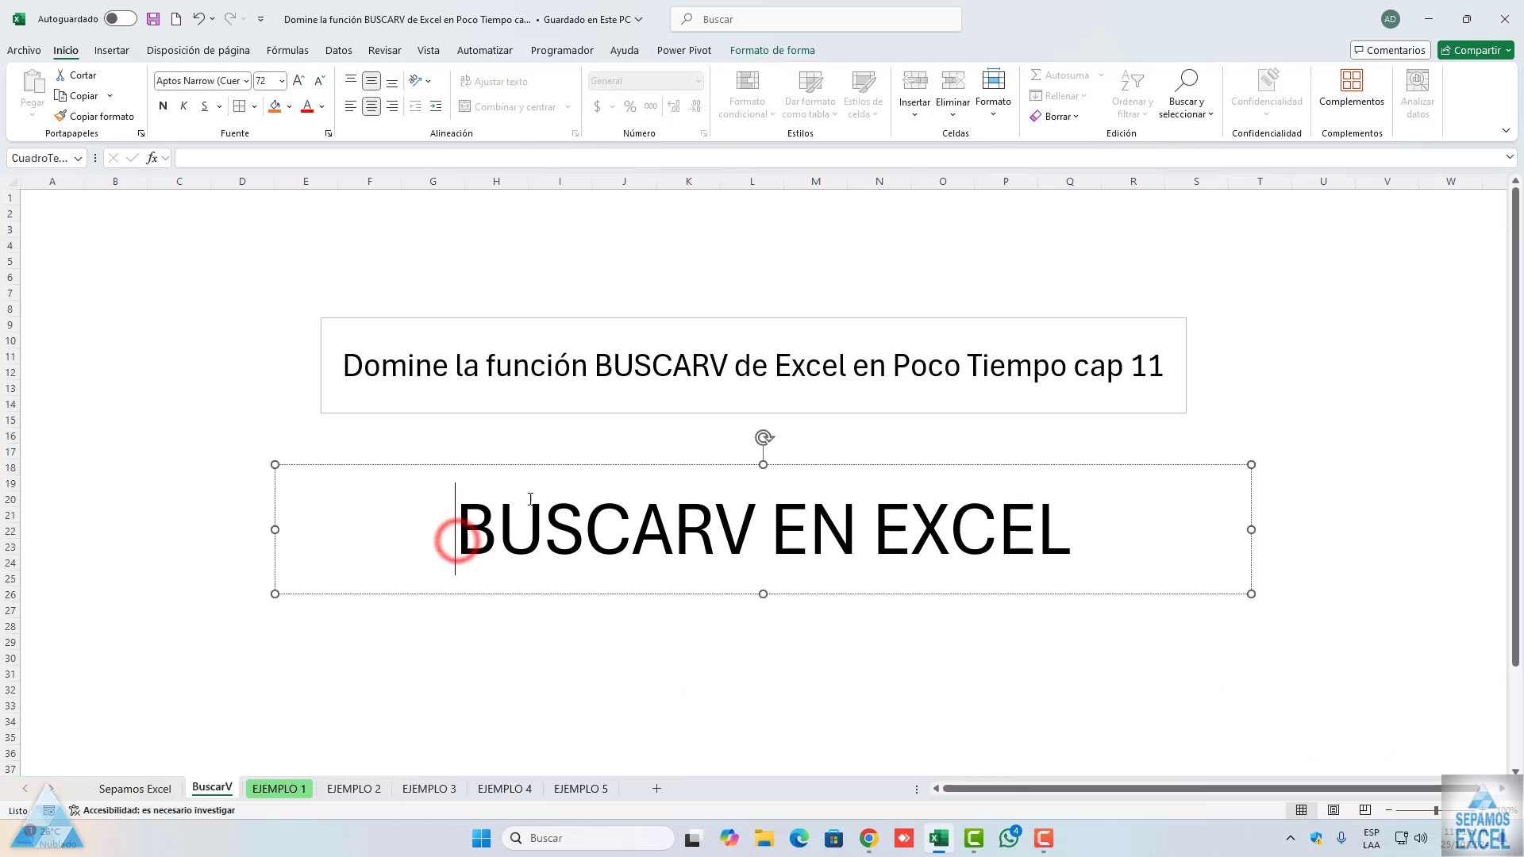
click(567, 447)
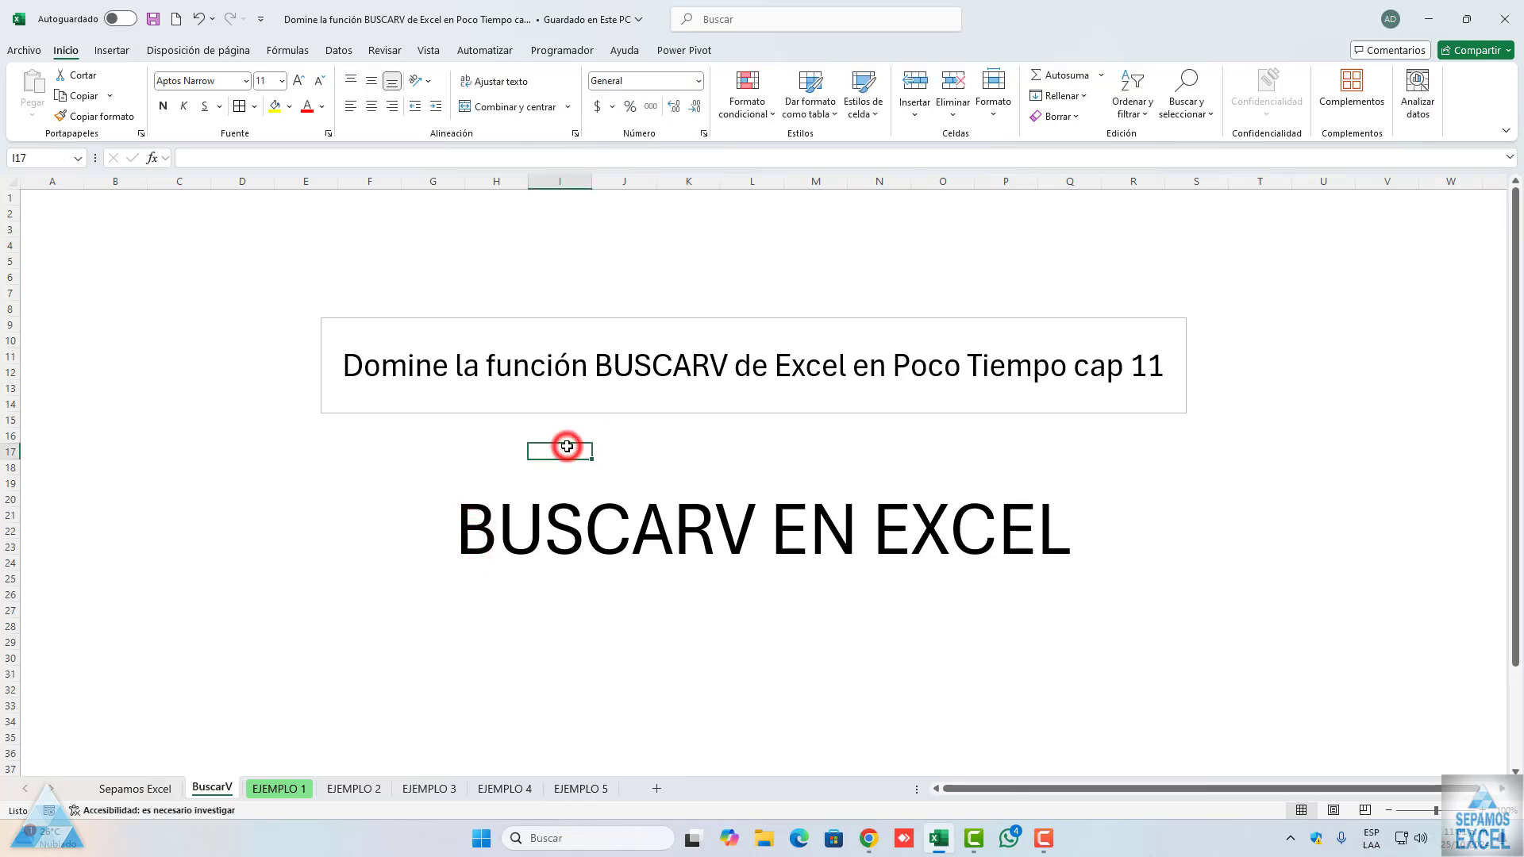
click(596, 276)
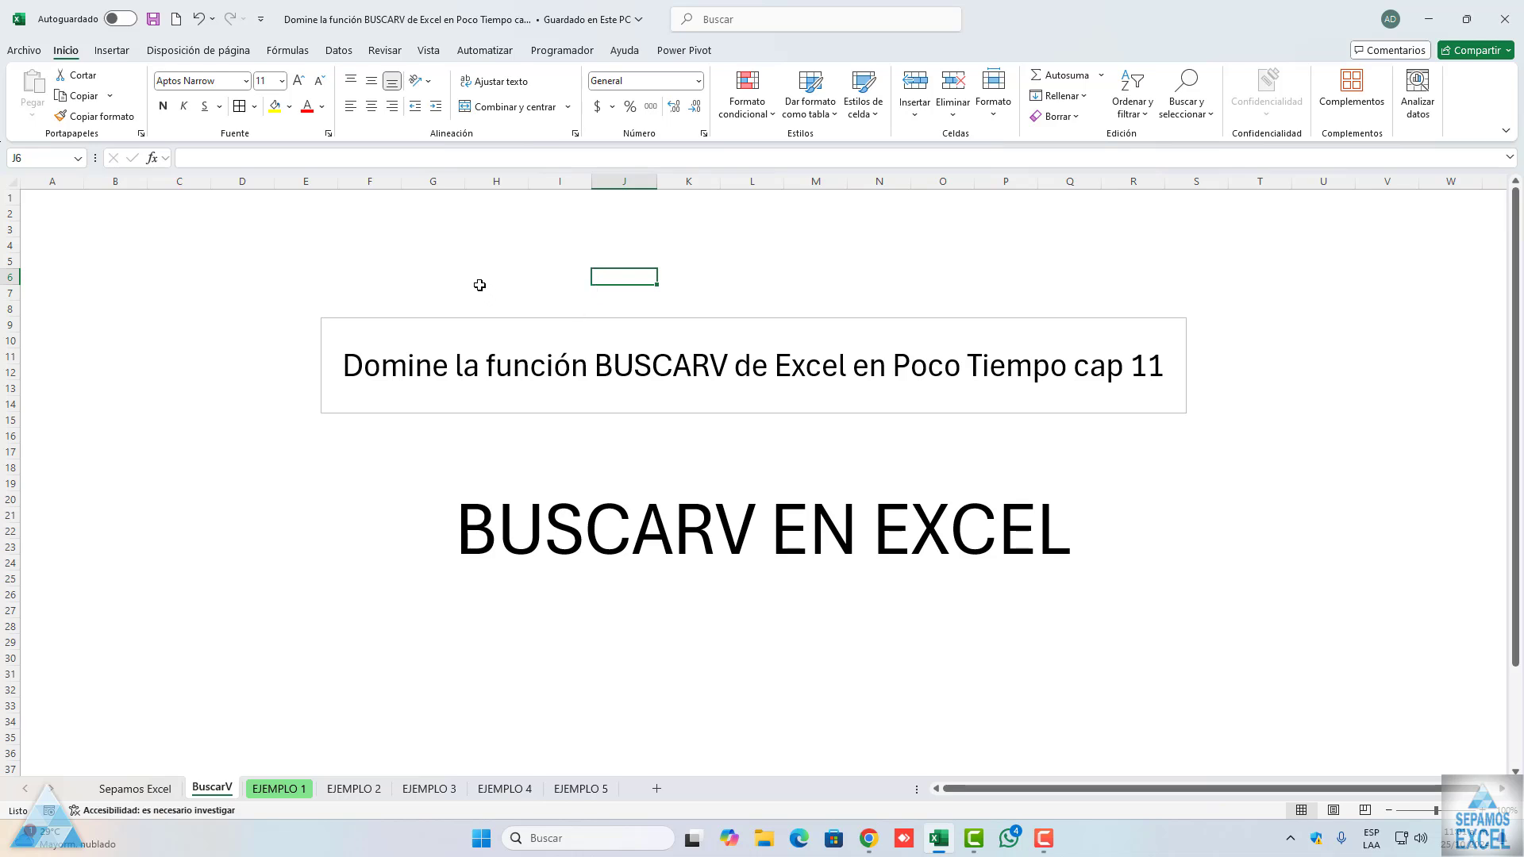
click(277, 788)
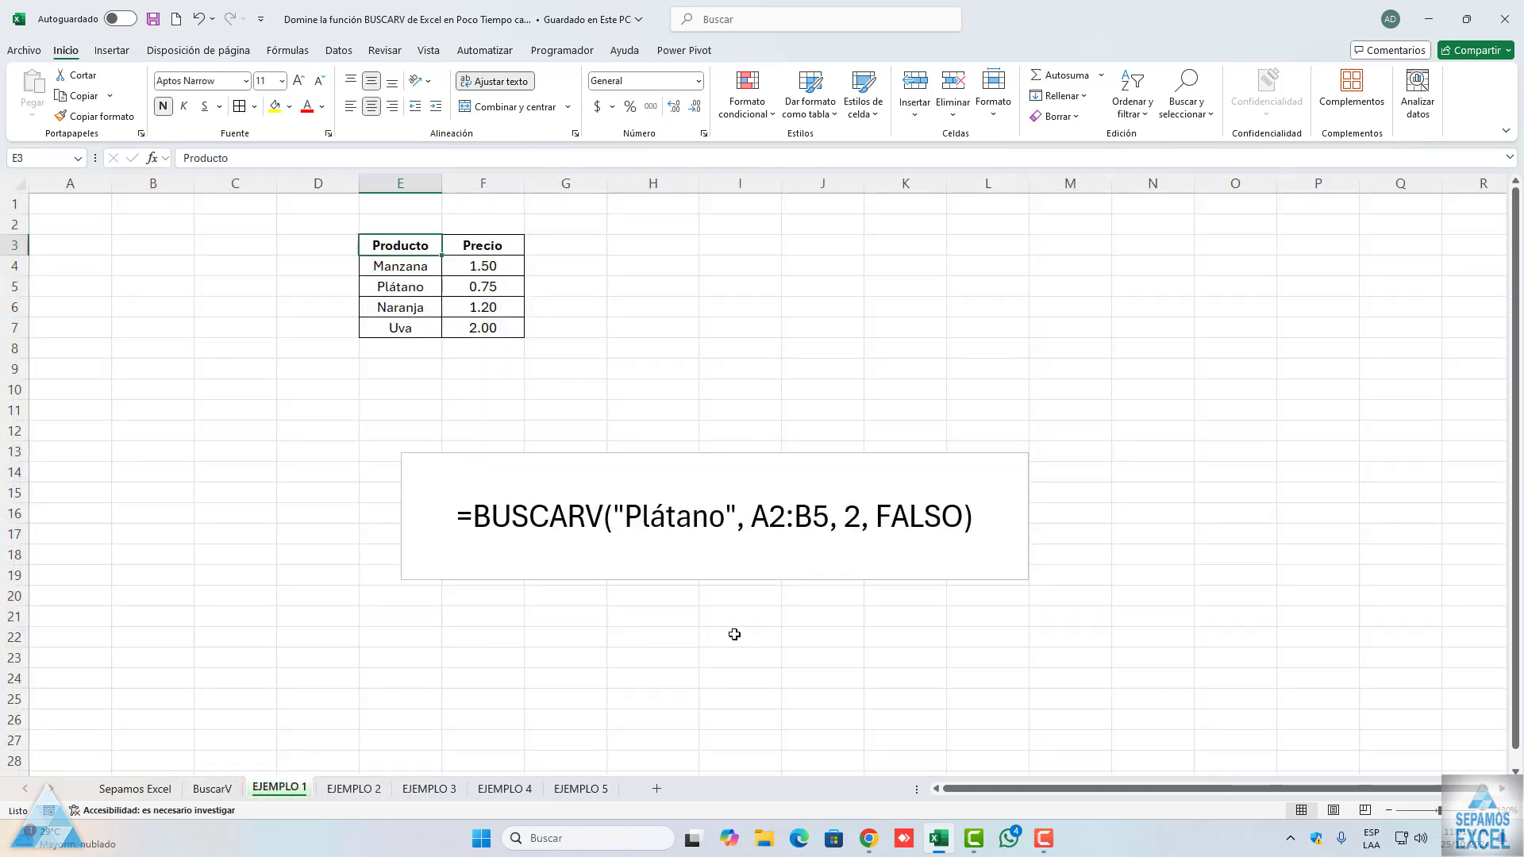
Shorten the sample BUSCARV formula text box so it fits its text
click(700, 577)
drag(714, 579, 714, 542)
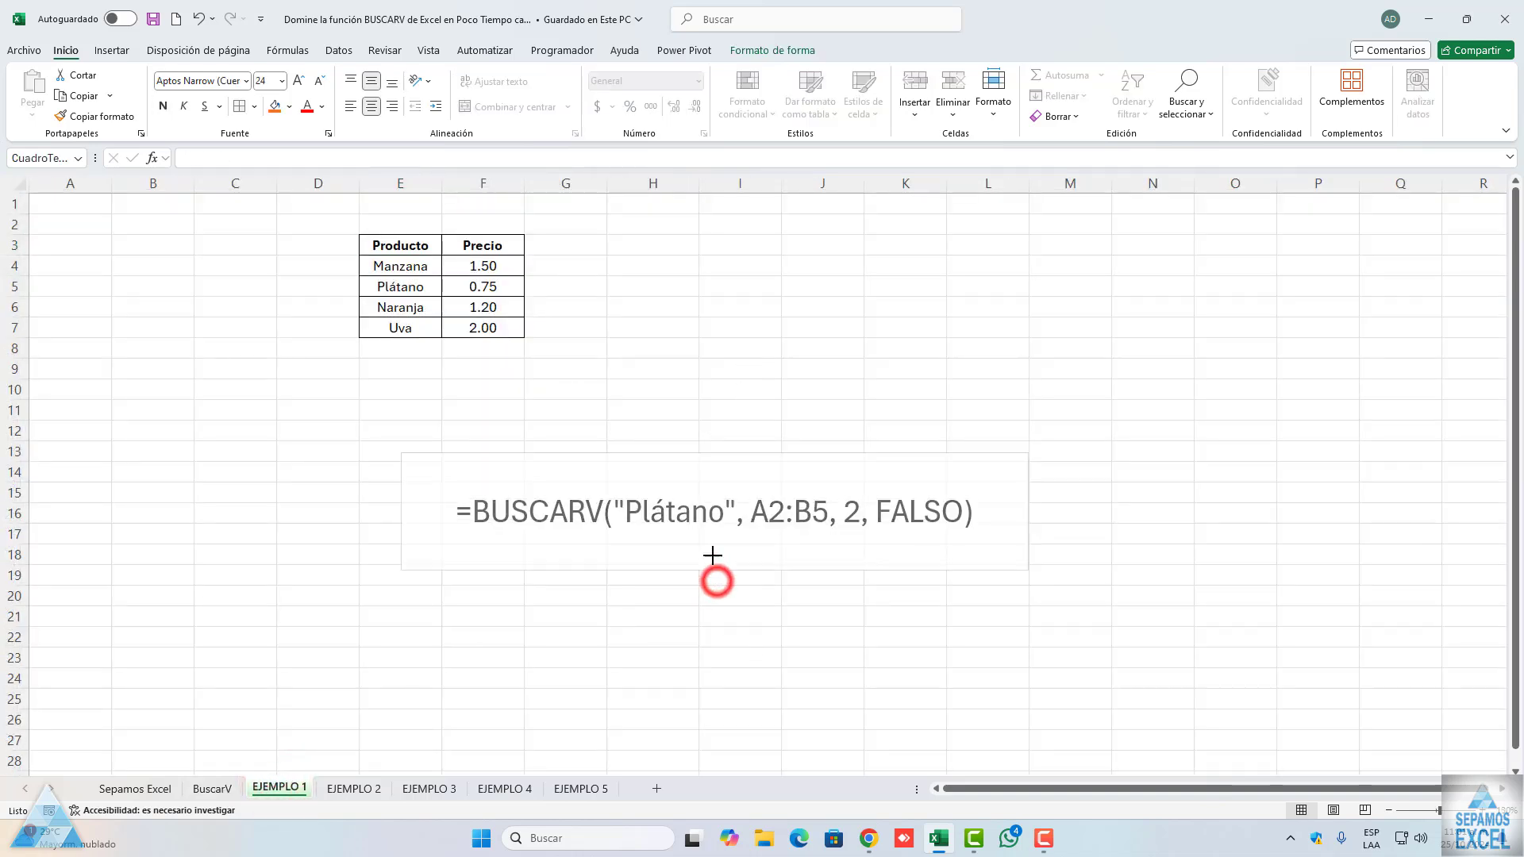
click(721, 585)
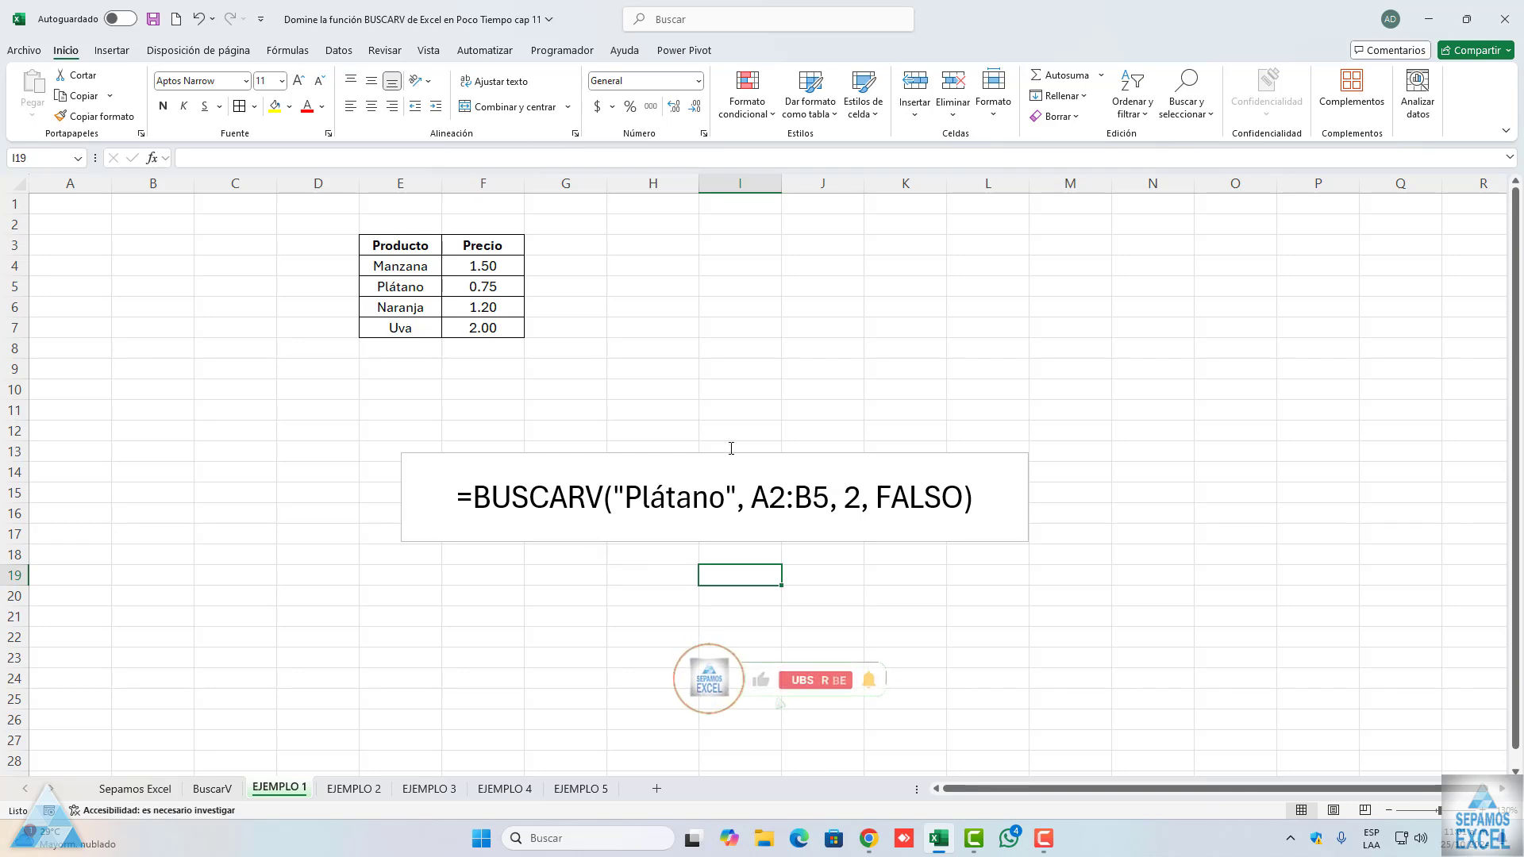
click(637, 249)
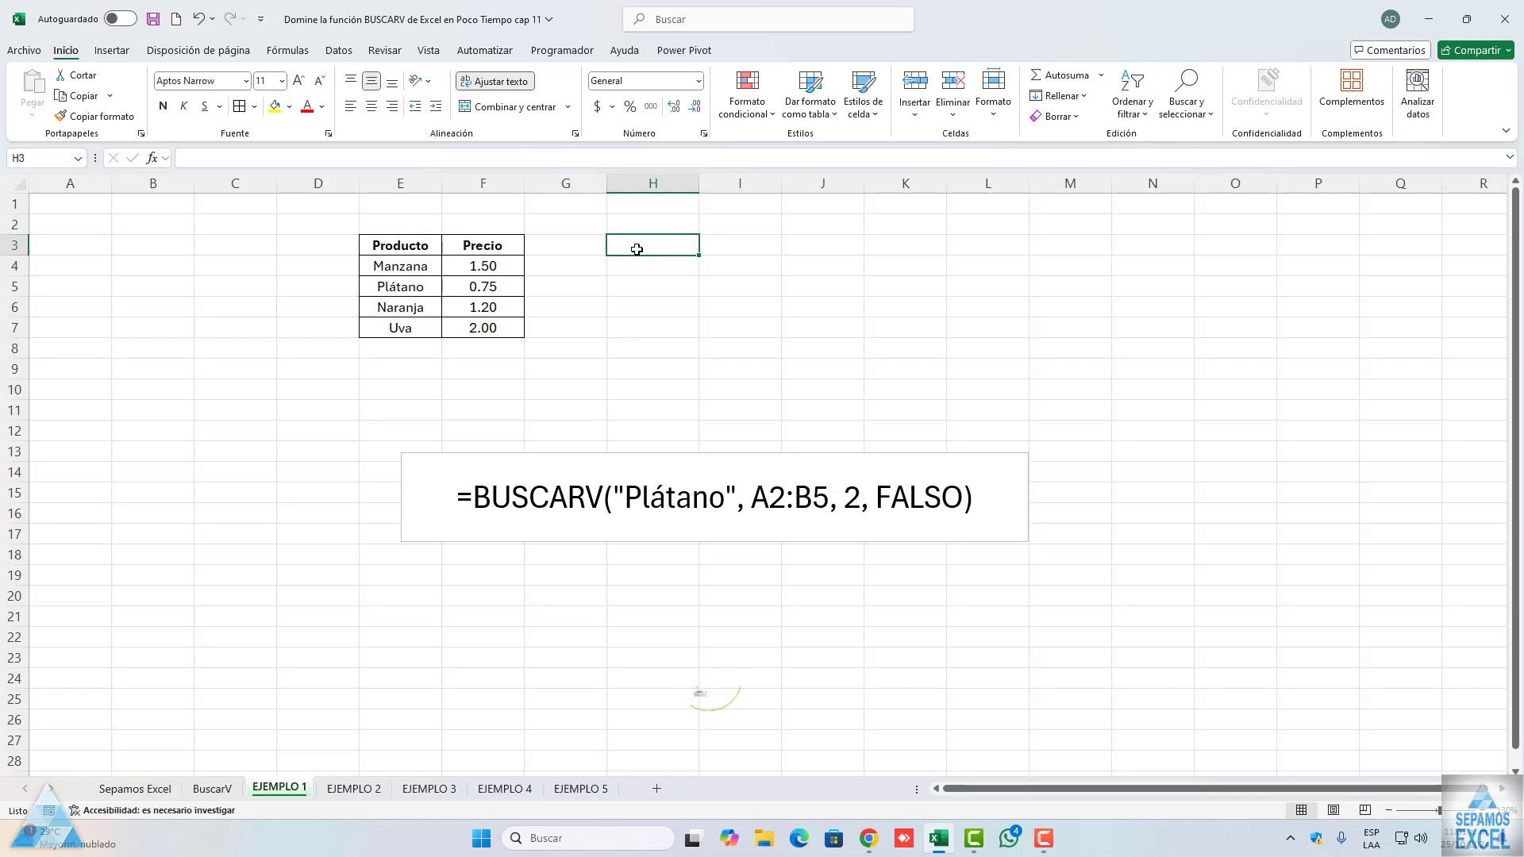
In H3, start =BUSCARV( with "plátano" as the lookup value
text(=)
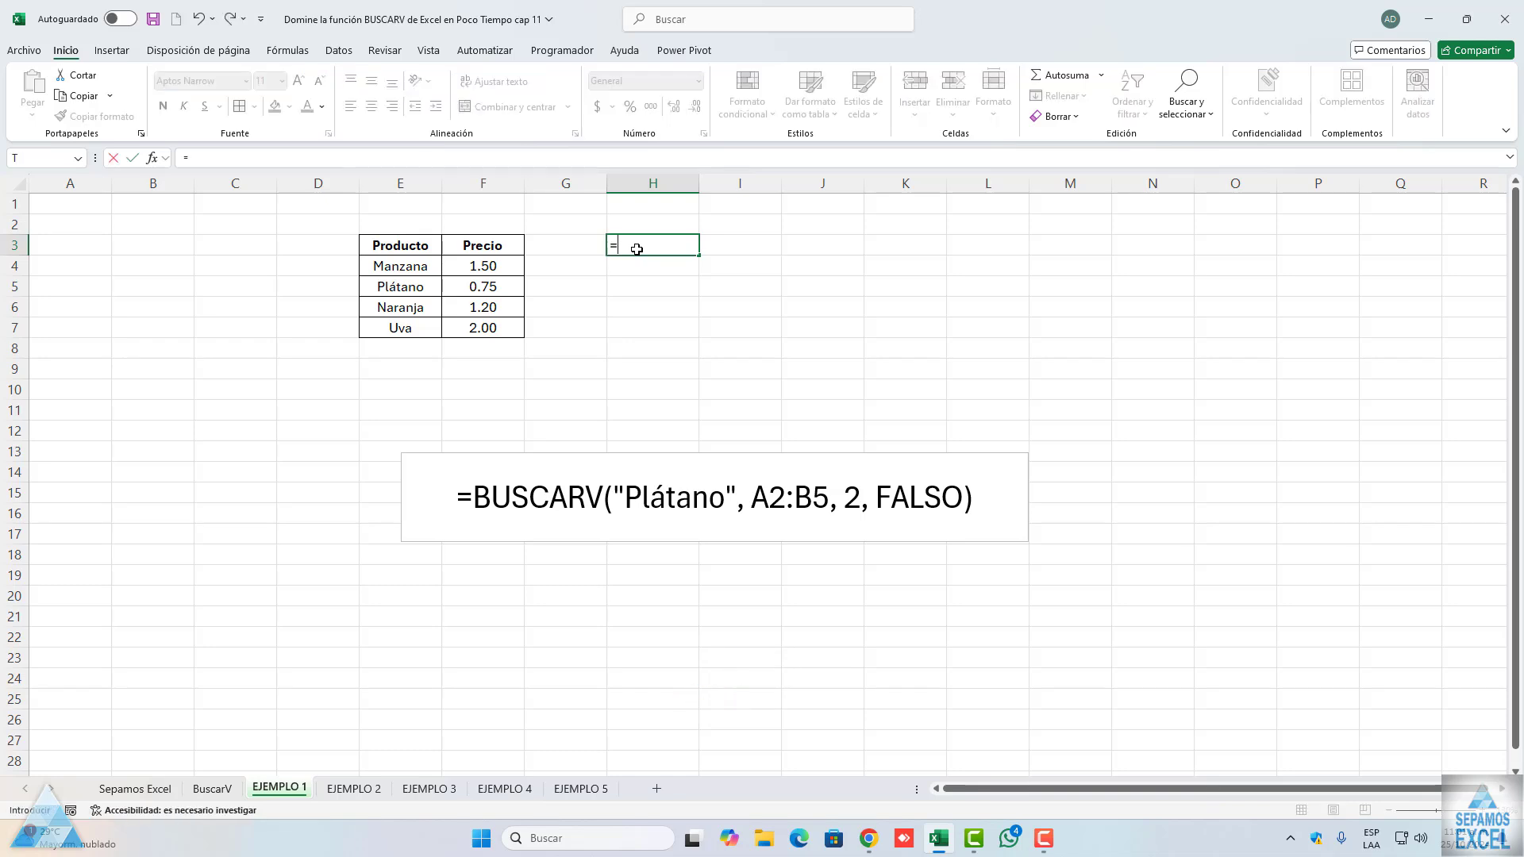
text(bus)
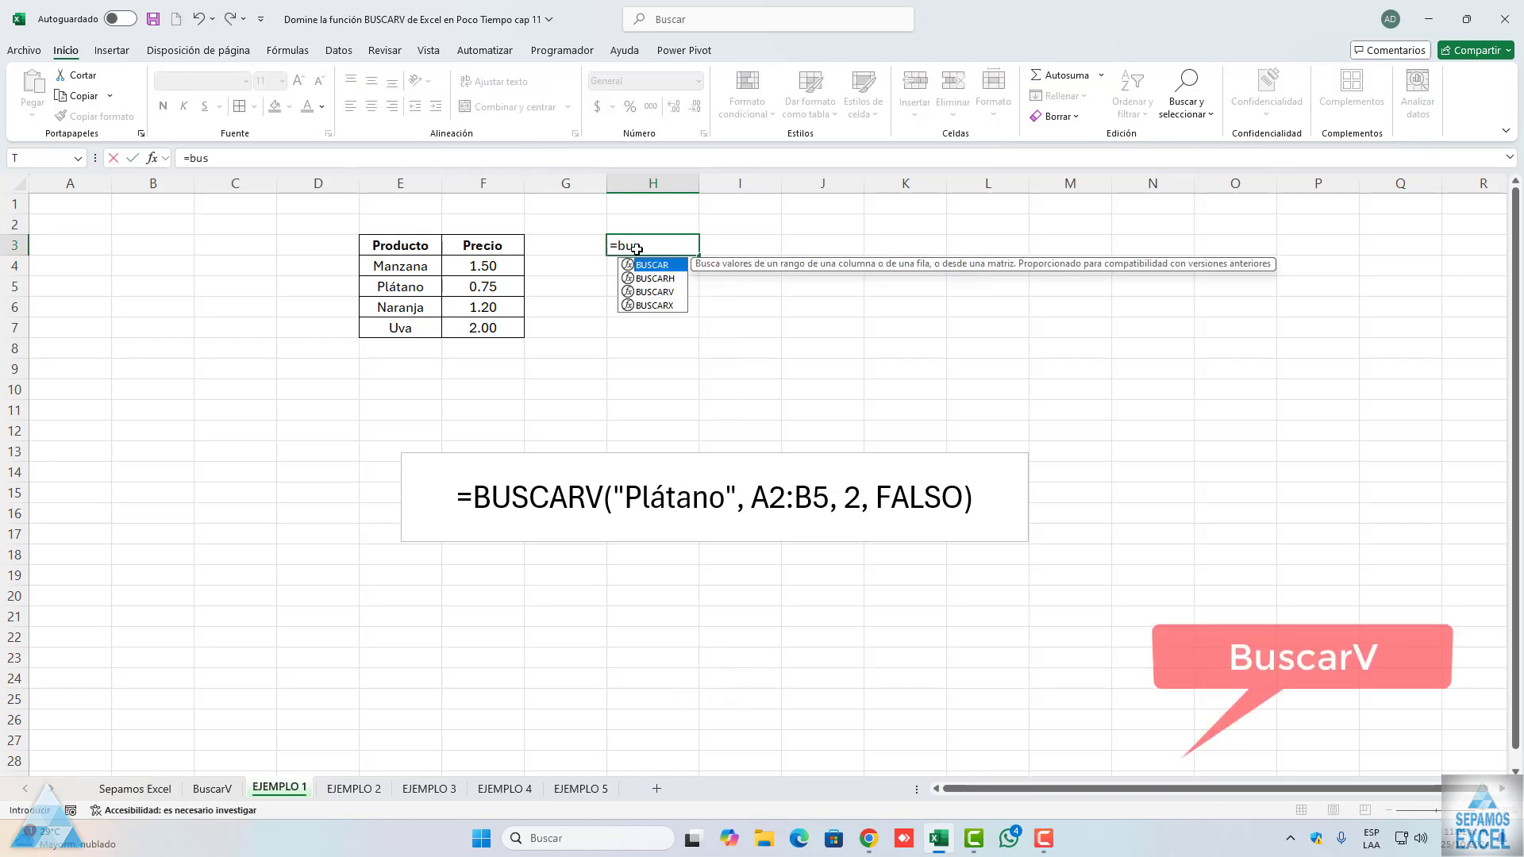
key(Down)
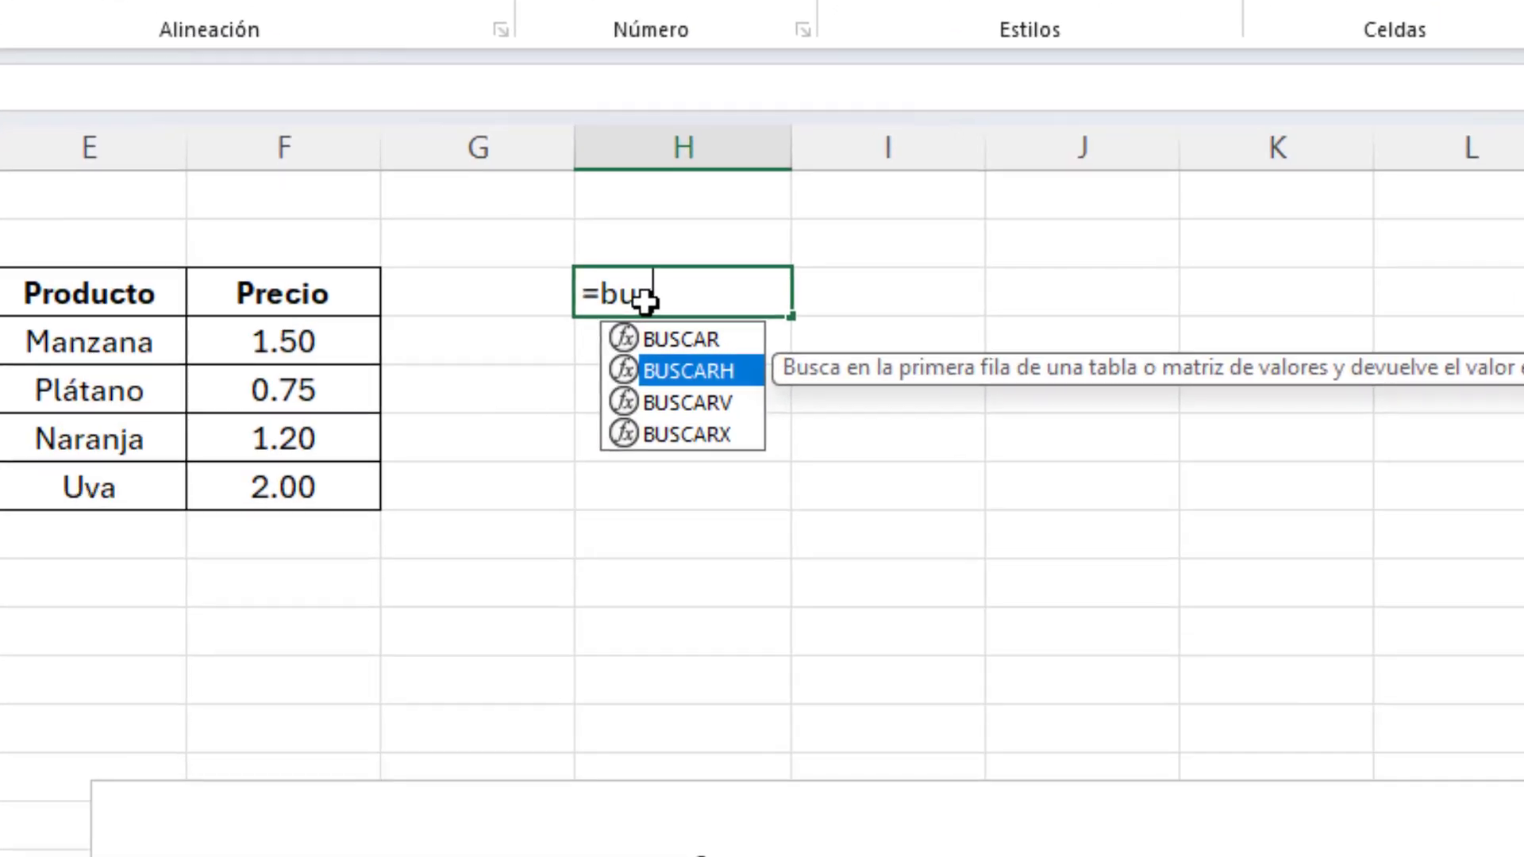
key(Down)
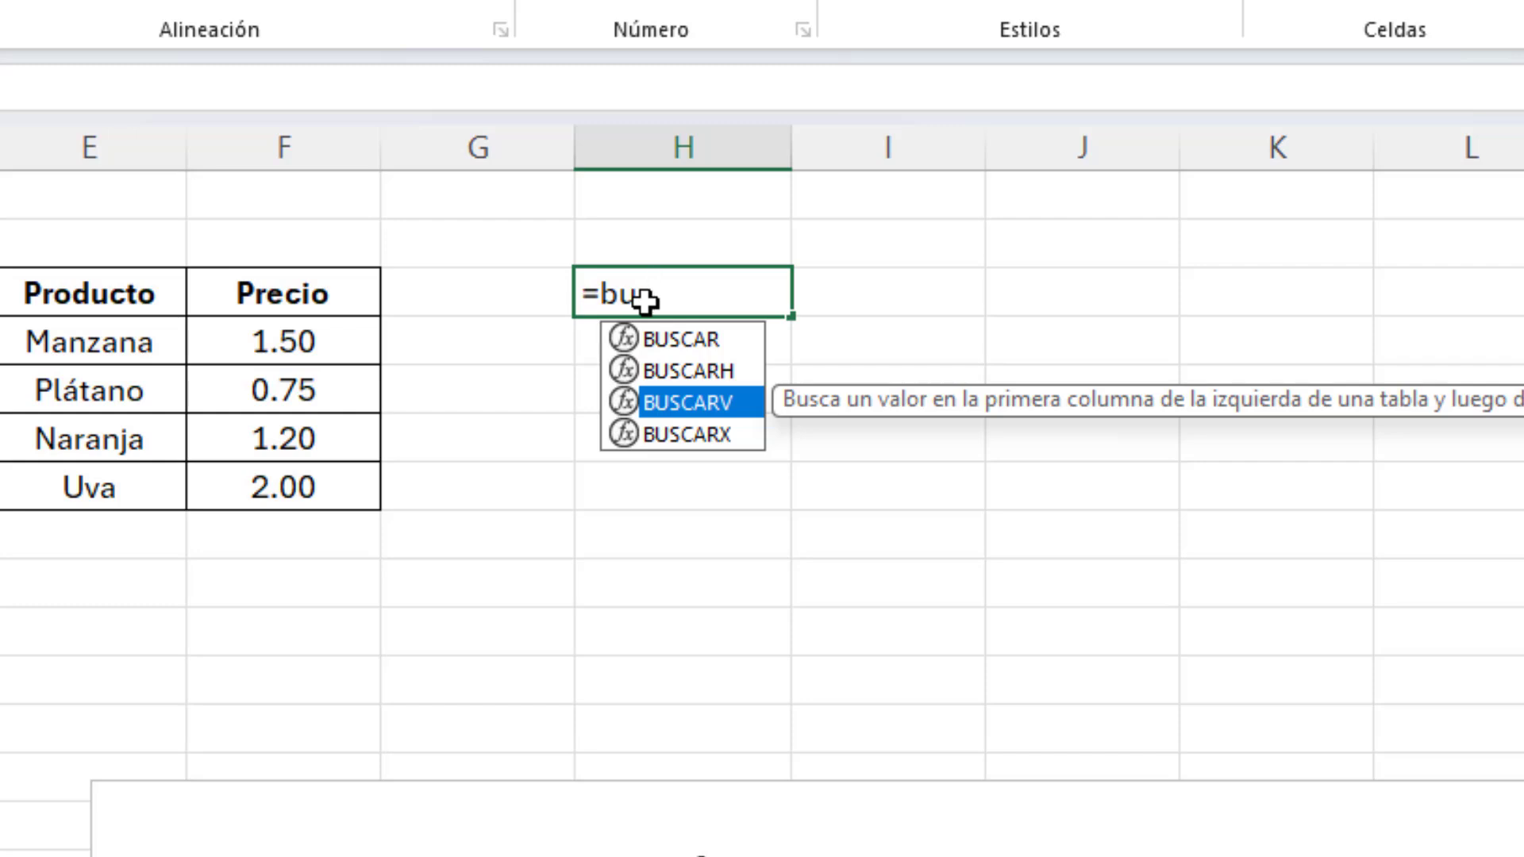
text(s)
double_click(688, 398)
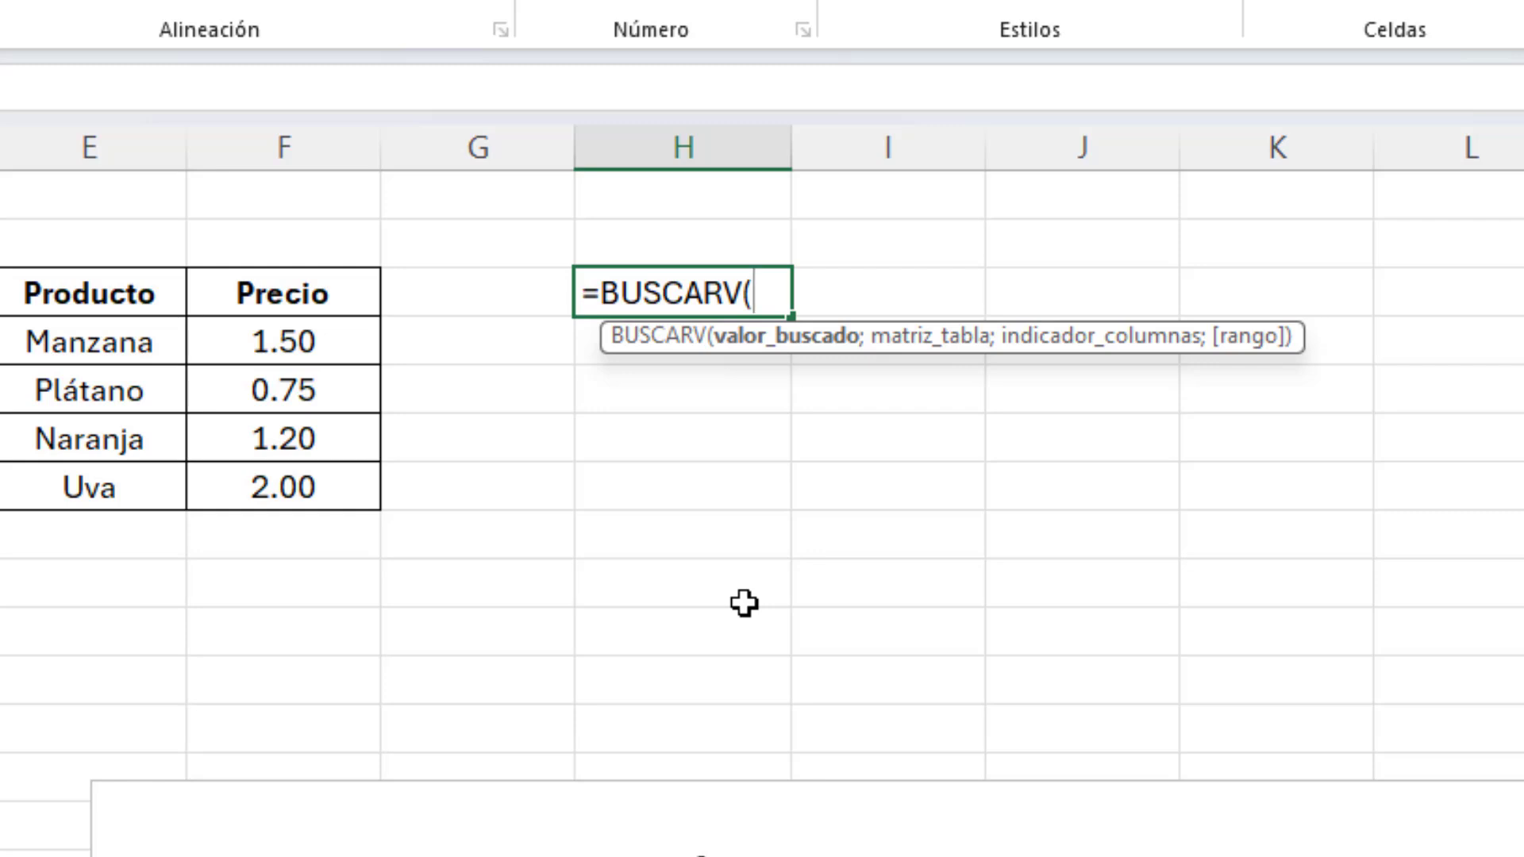
text("pla)
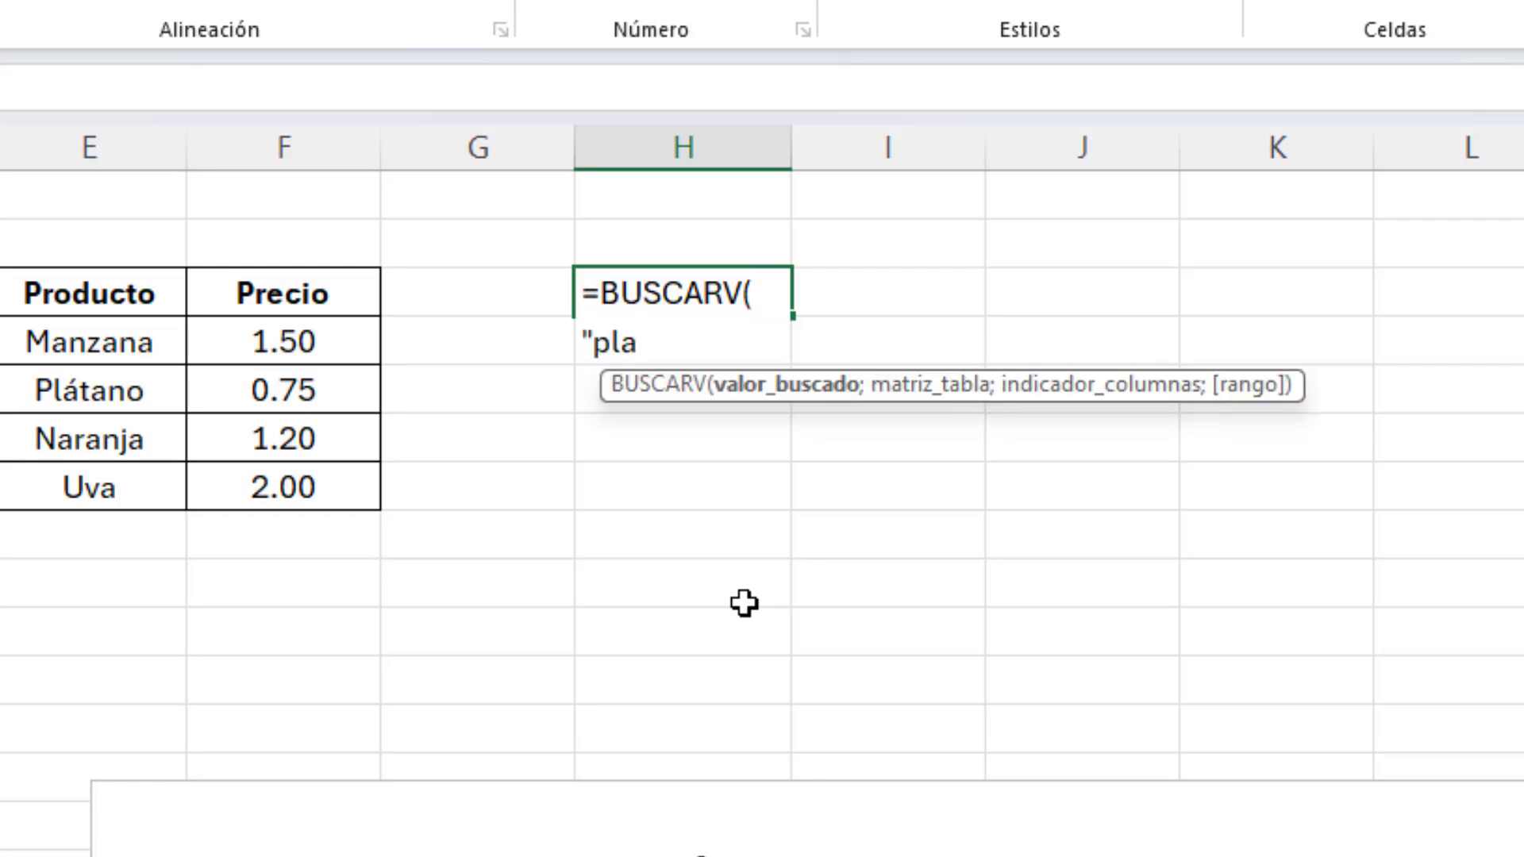
text({)
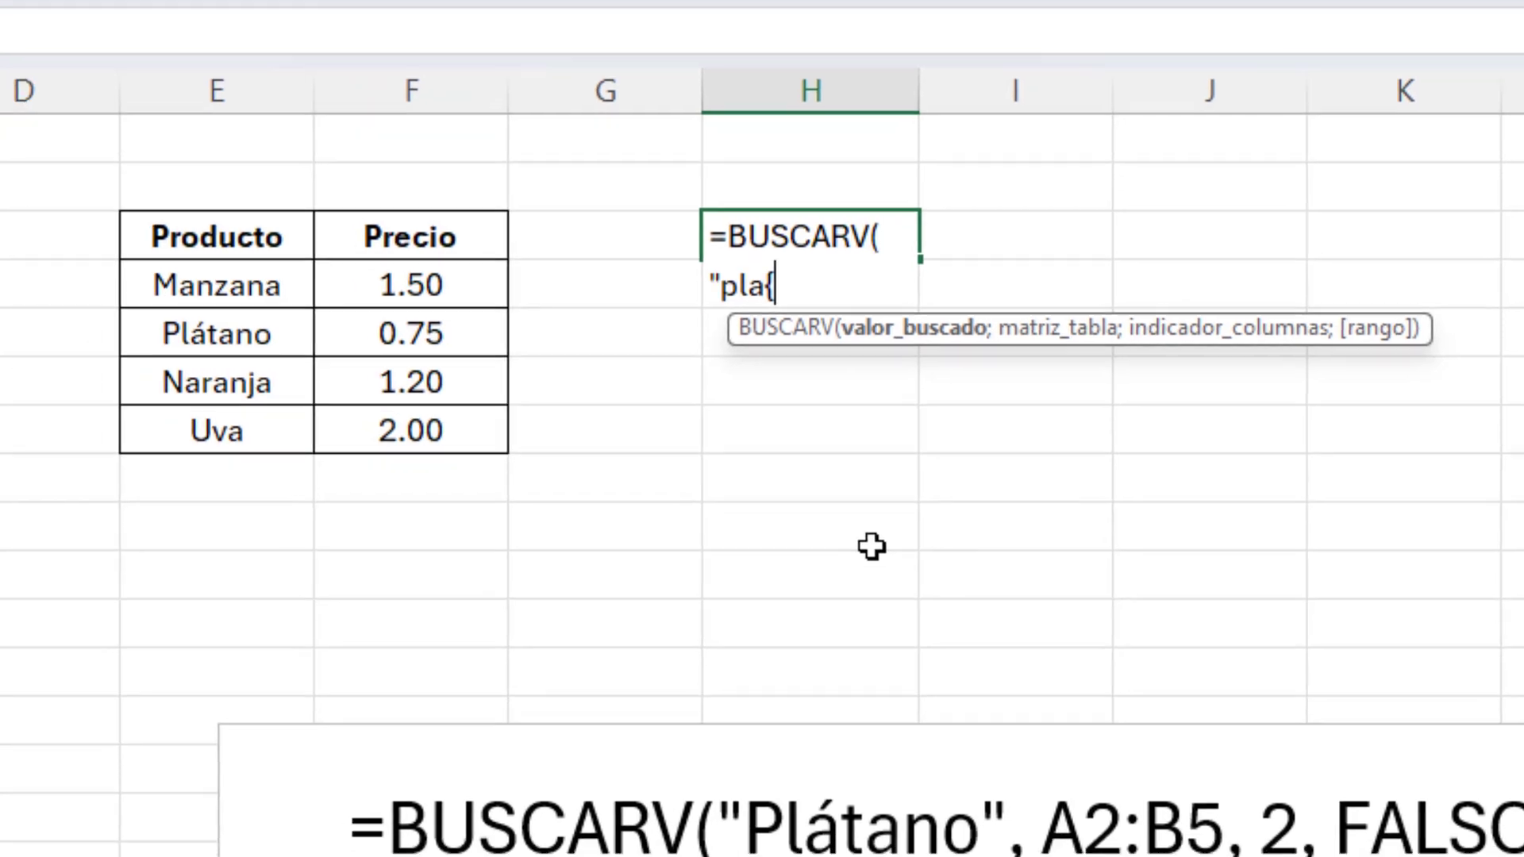
key(BackSpace)
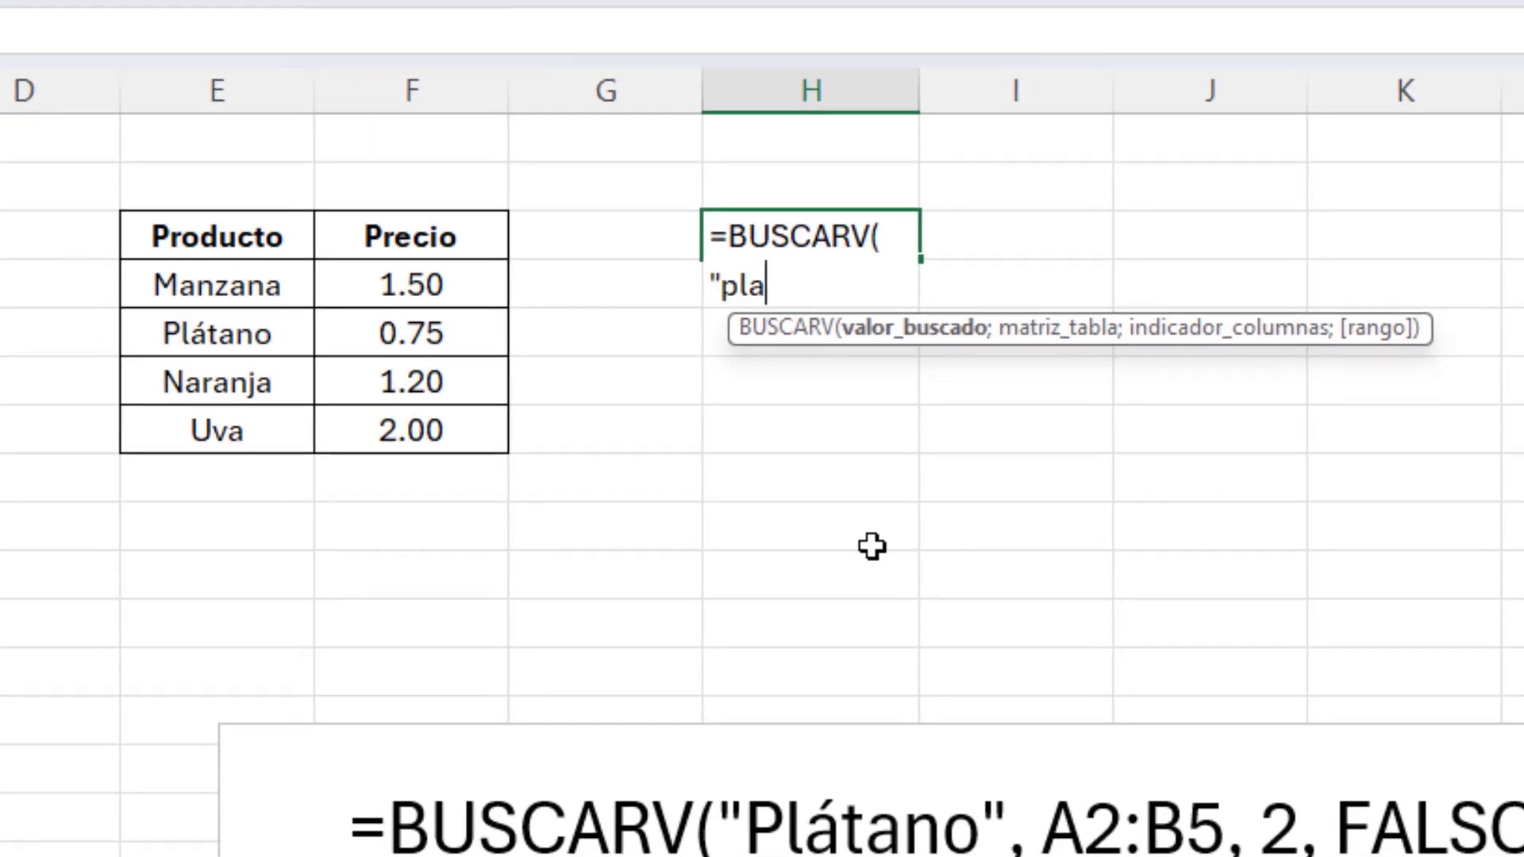
text(ña)
key(BackSpace)
key(BackSpace)
text(á)
key(BackSpace)
key(BackSpace)
text(á)
text(tano)
text(")
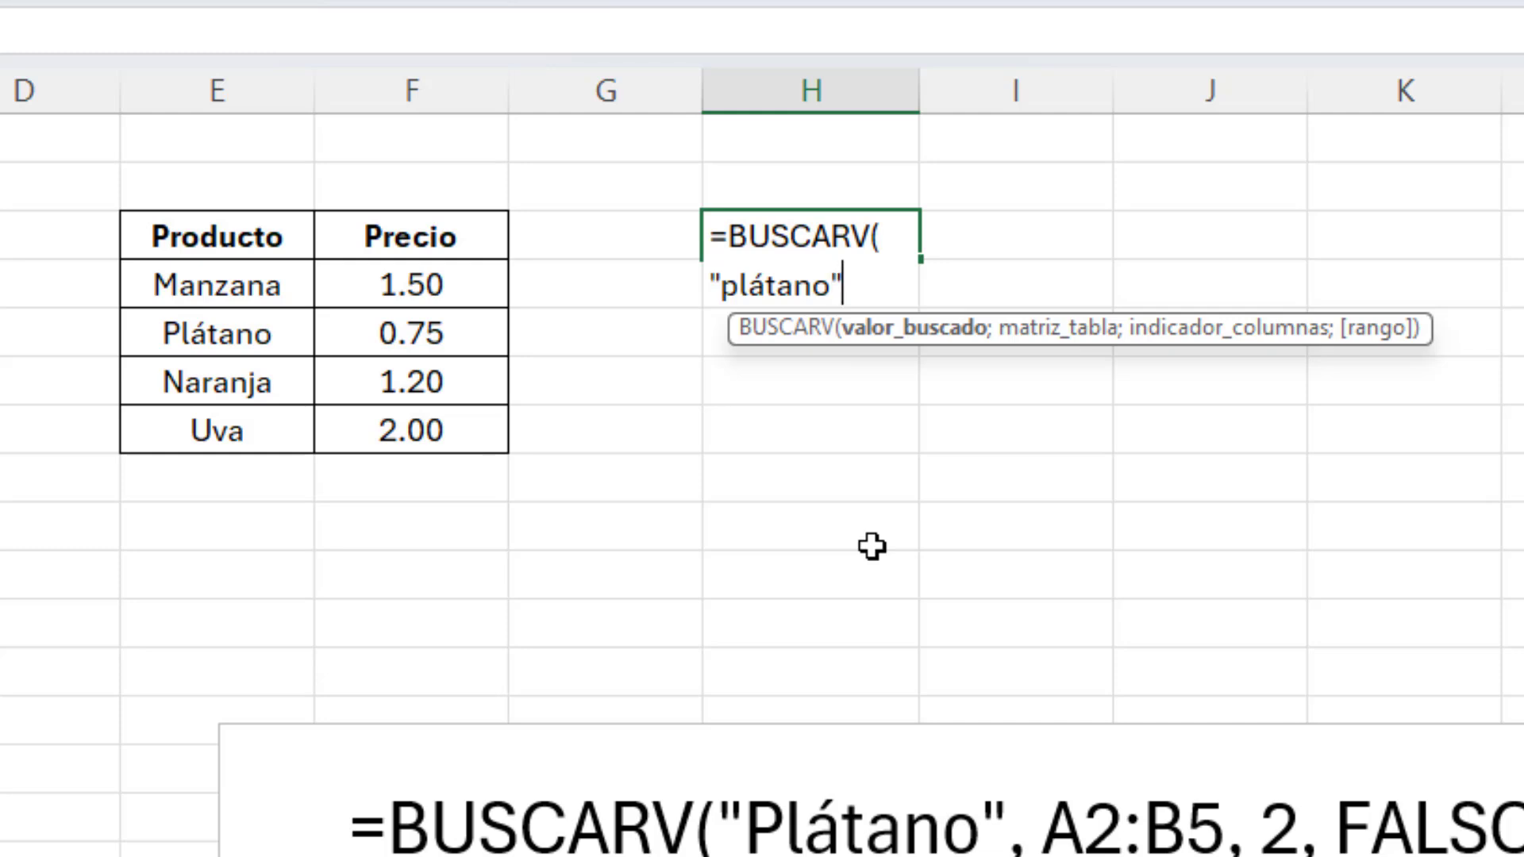
text(;)
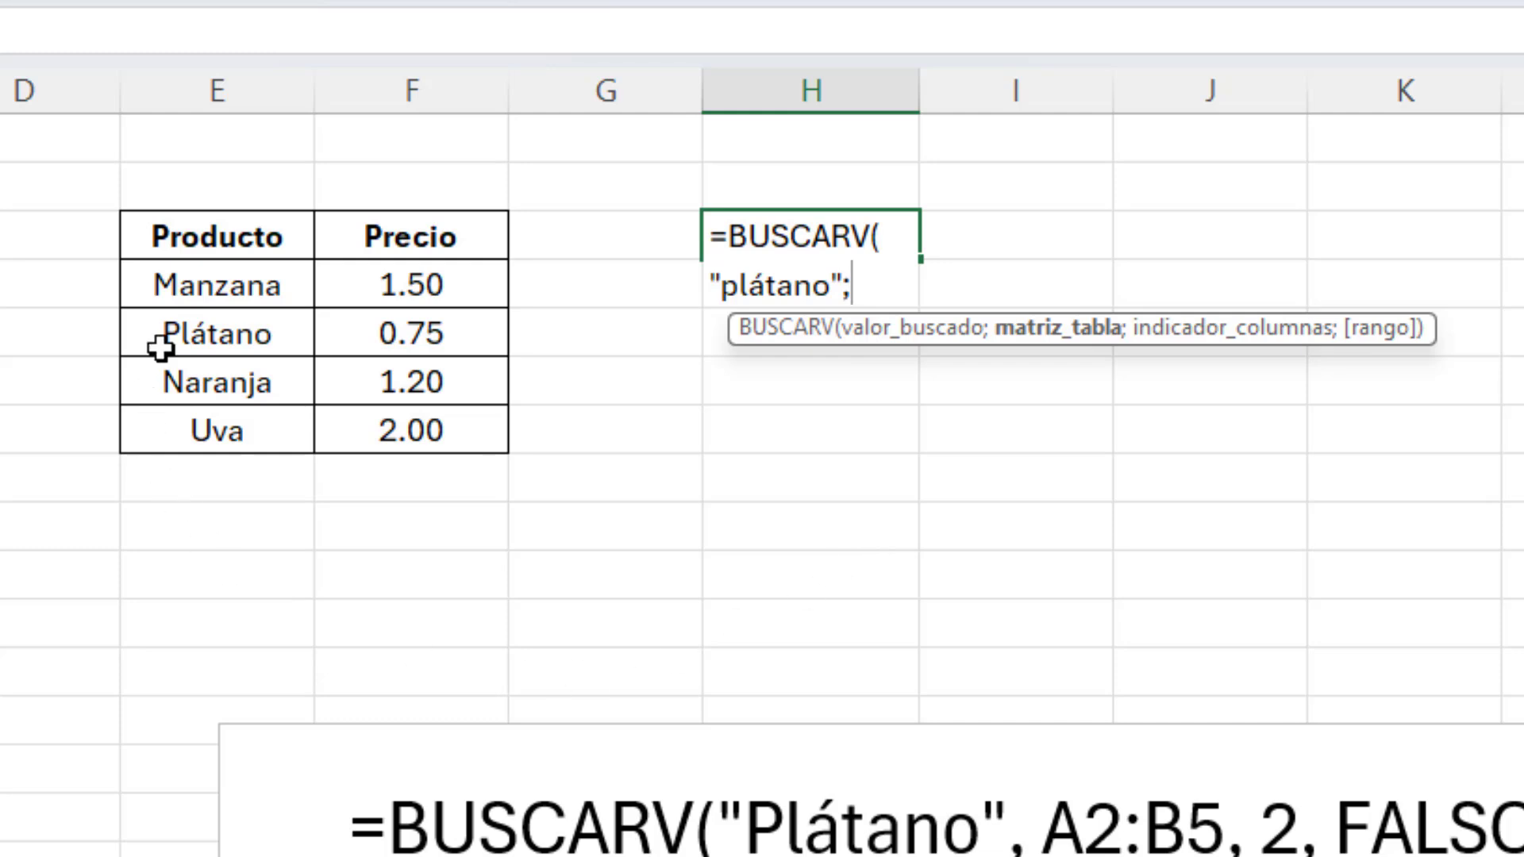
Finish H3 as =BUSCARV("plátano";E3:F7;2;FALSO) so it returns 0.75
mouse_move(233, 230)
mouse_down()
mouse_move(387, 334)
mouse_move(405, 421)
mouse_up()
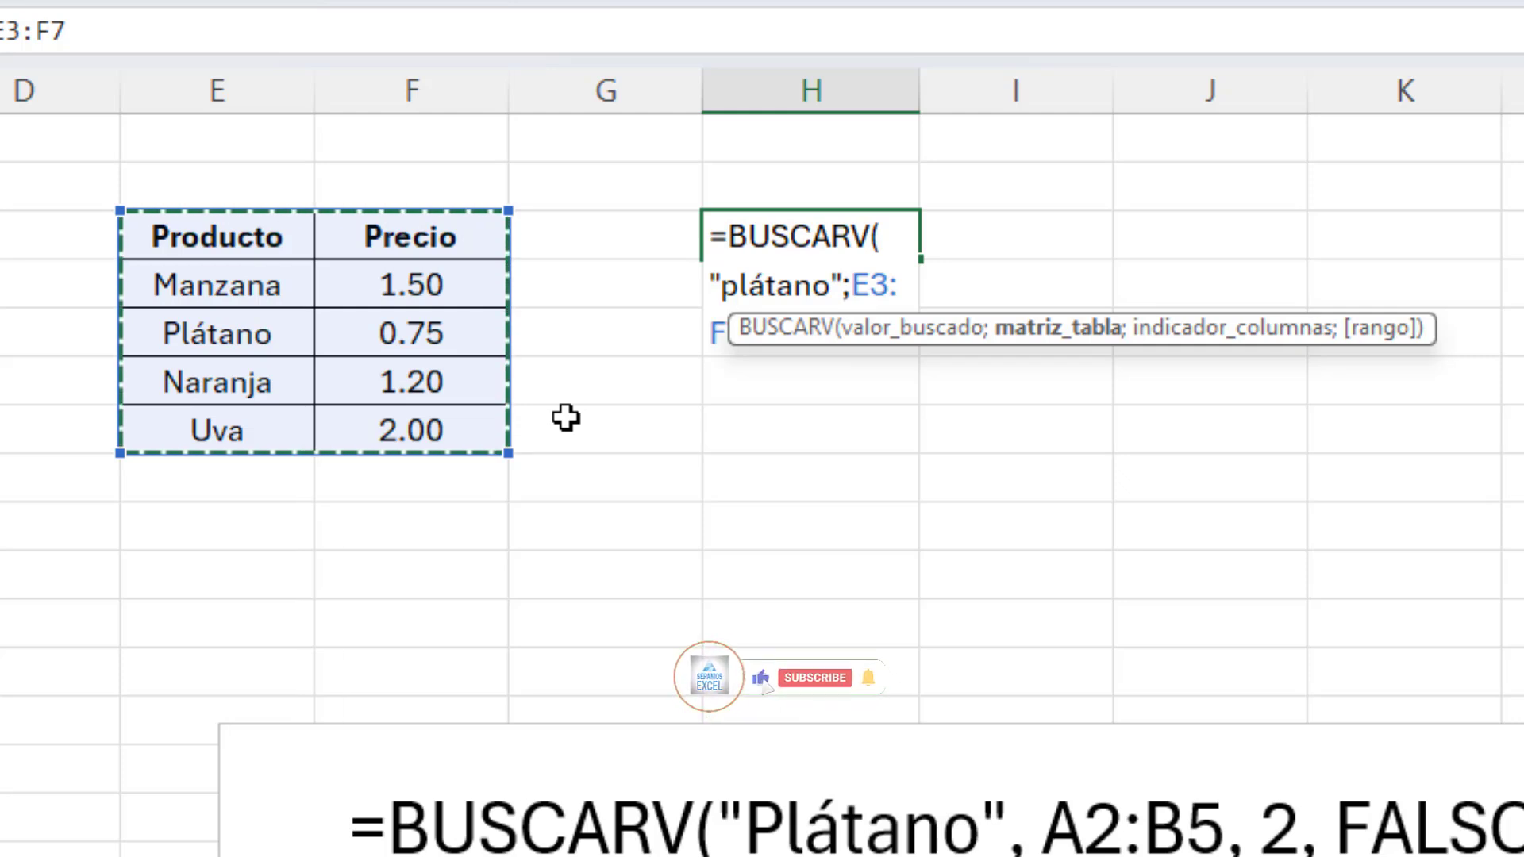
text(;)
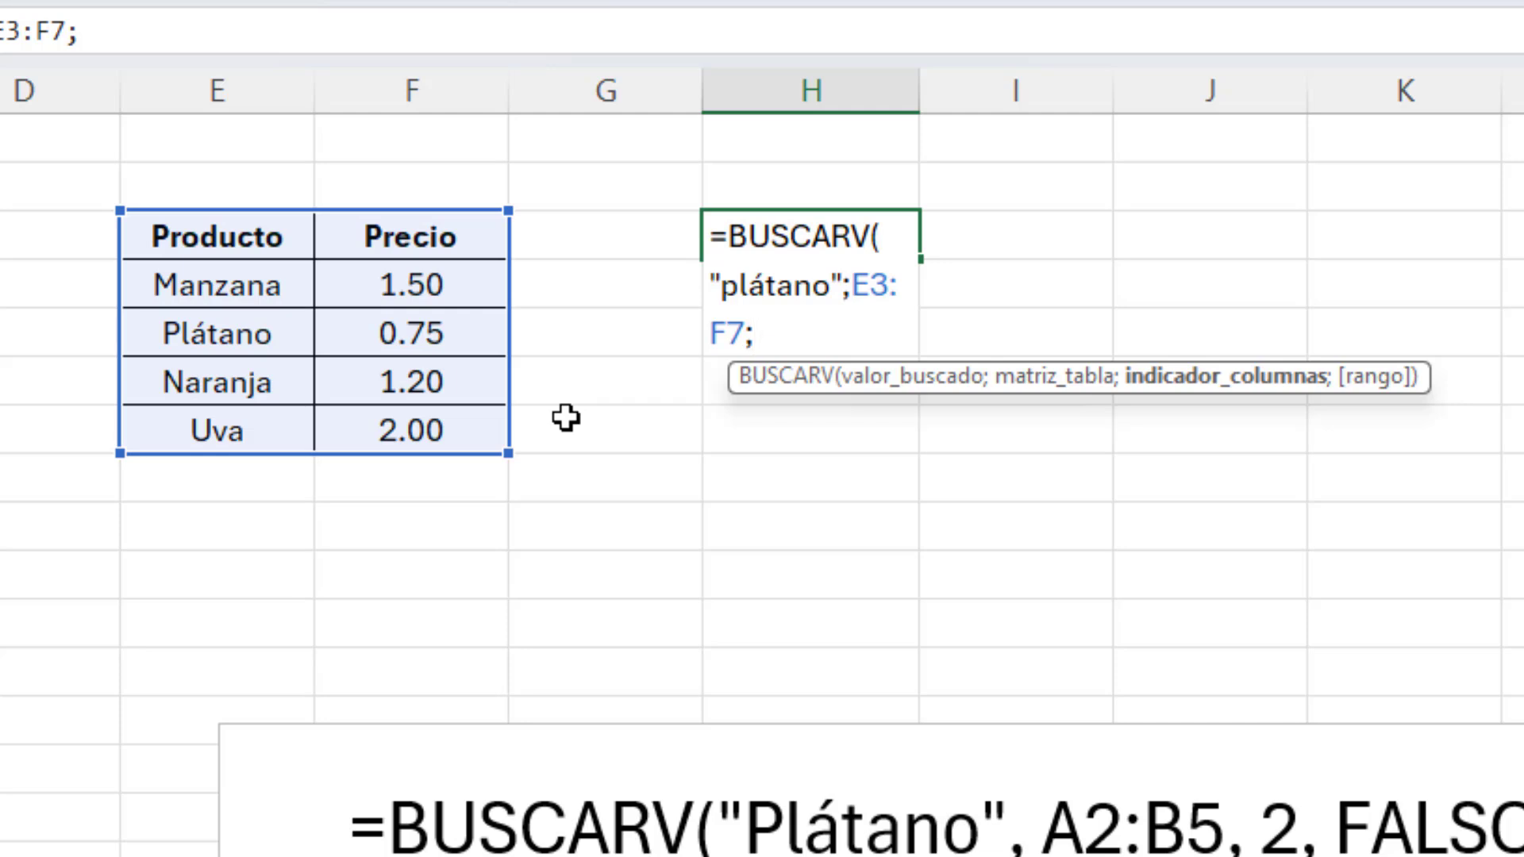
text(2)
text(;)
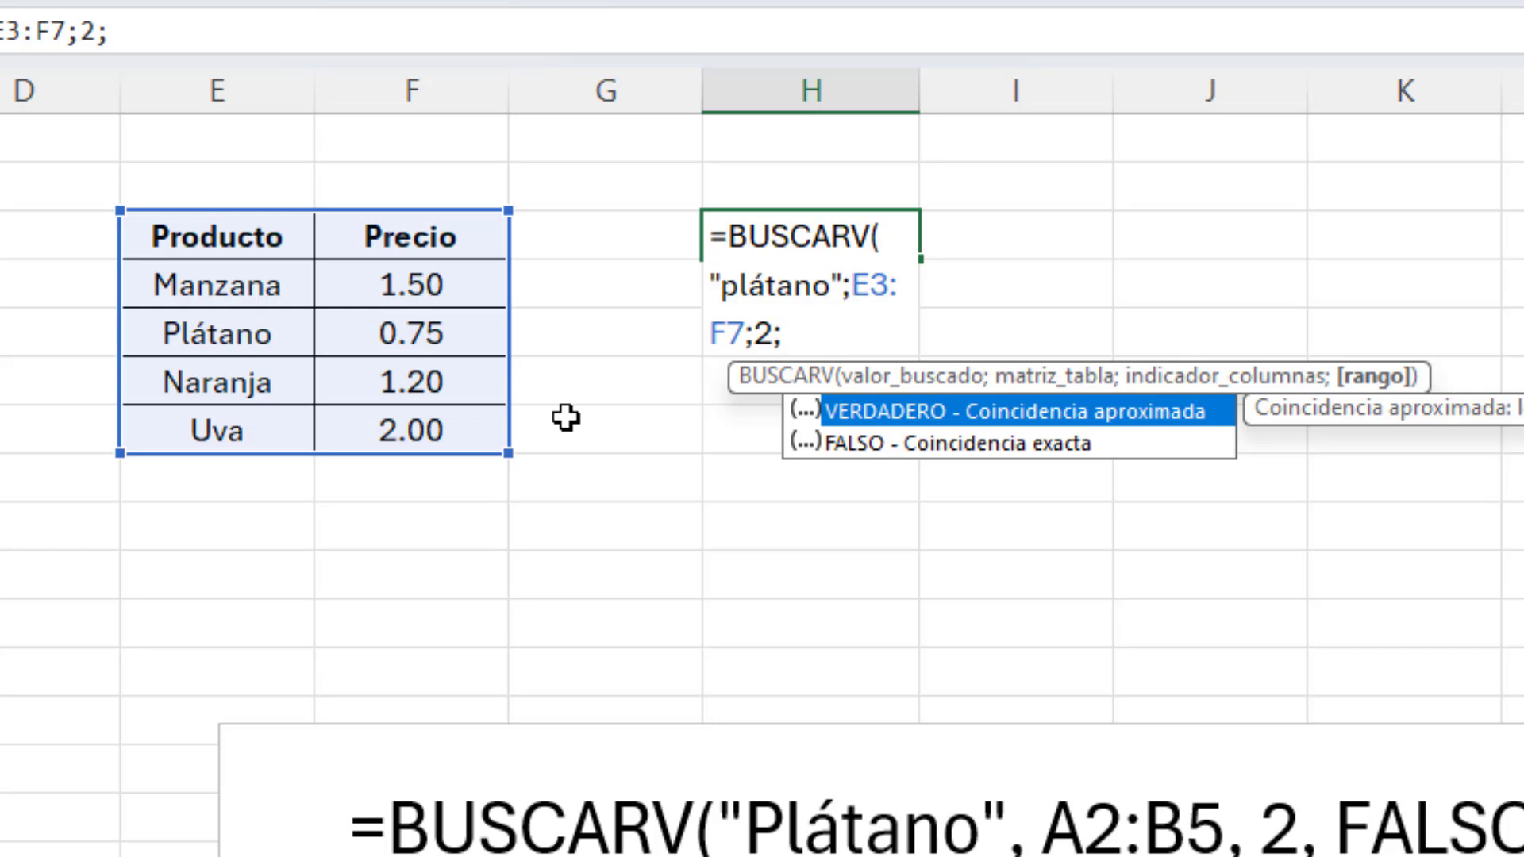
double_click(931, 445)
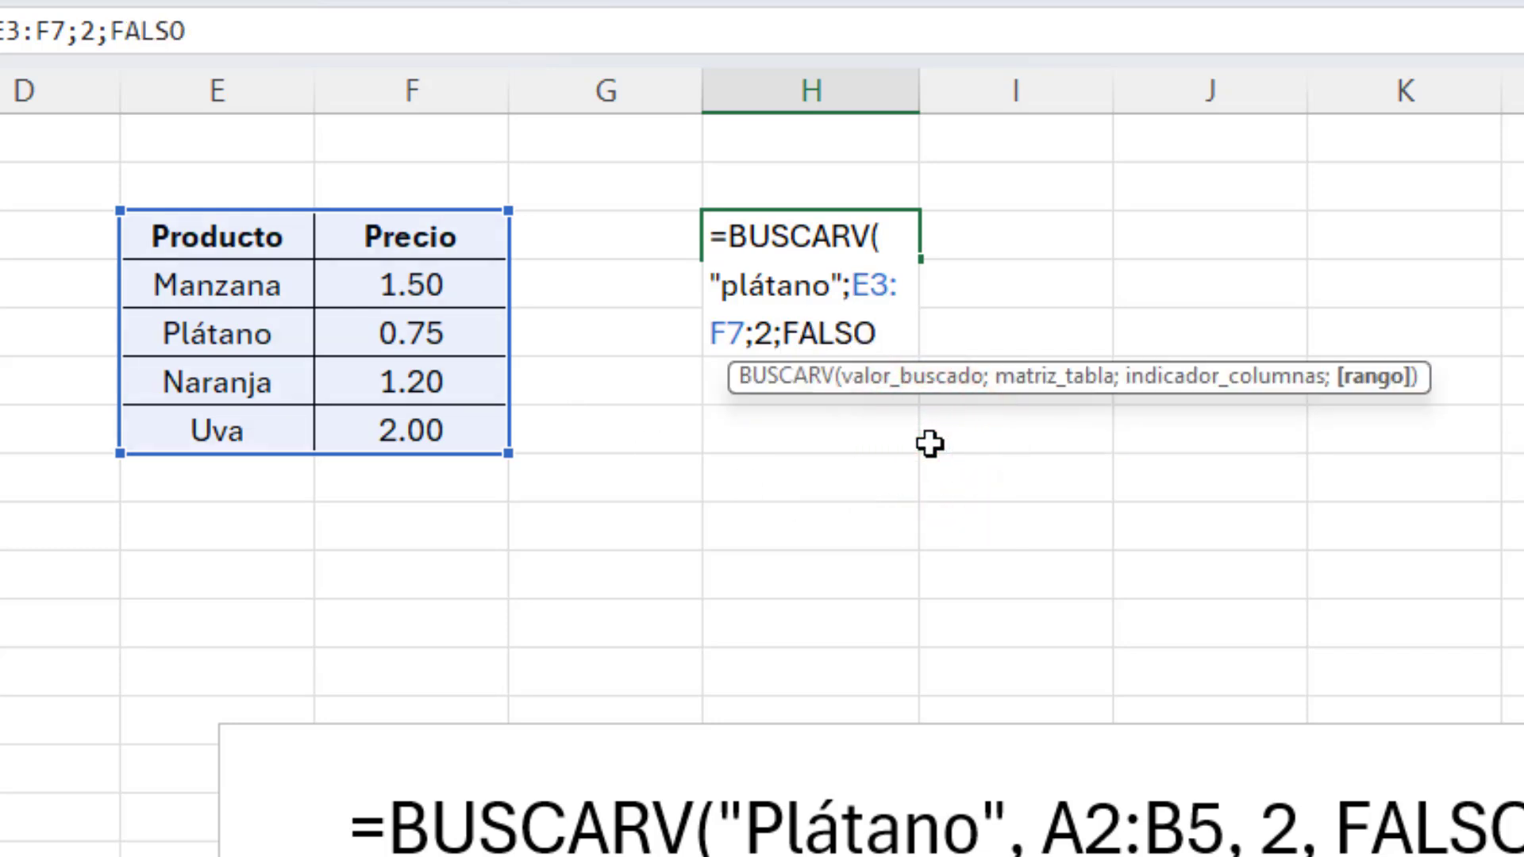
text(=)
key(BackSpace)
text(()
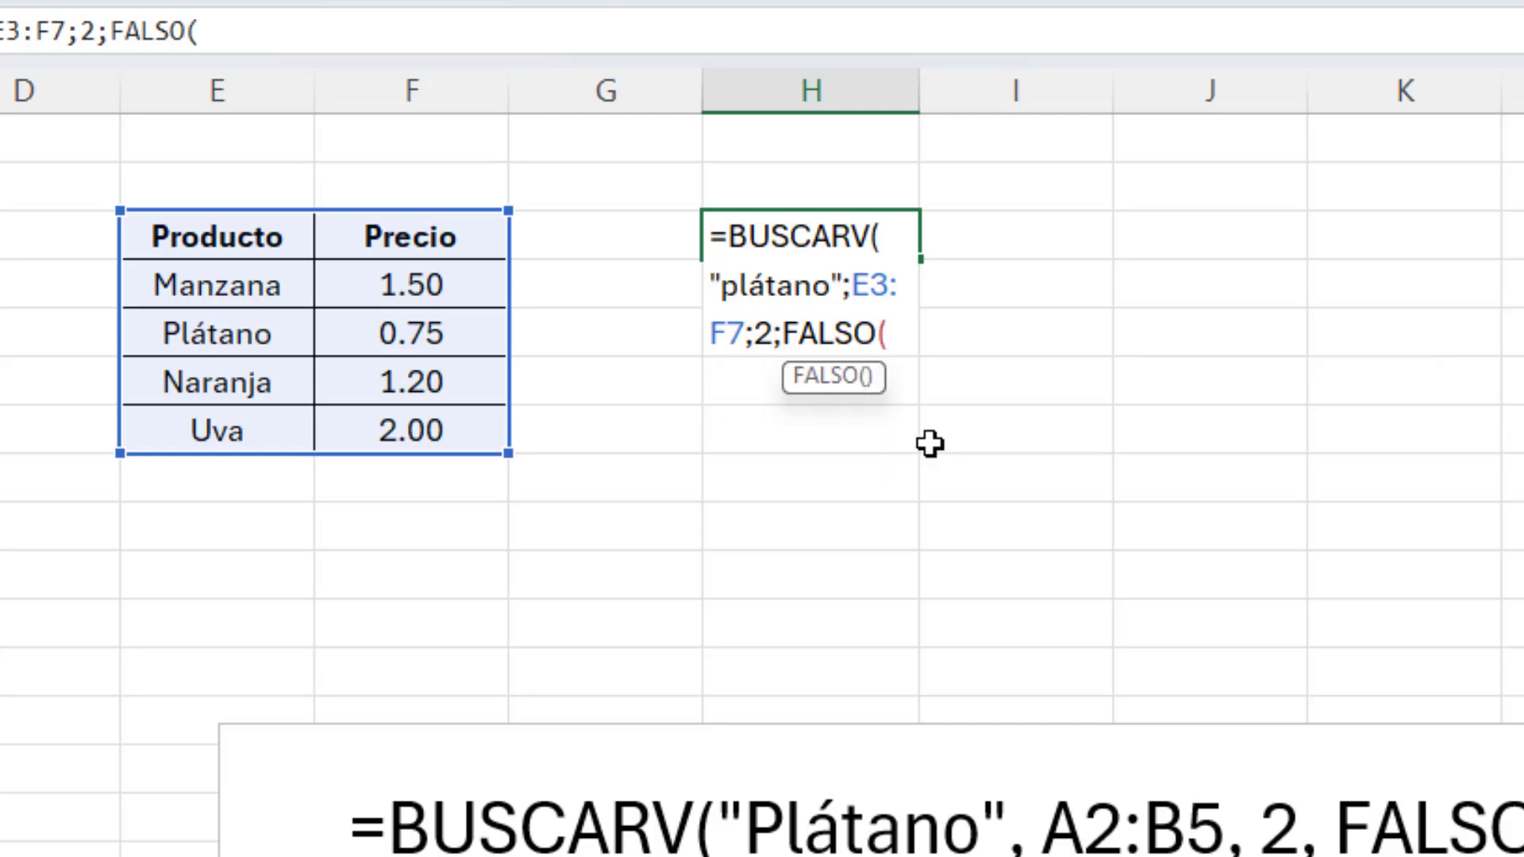
key(BackSpace)
text(=)
key(BackSpace)
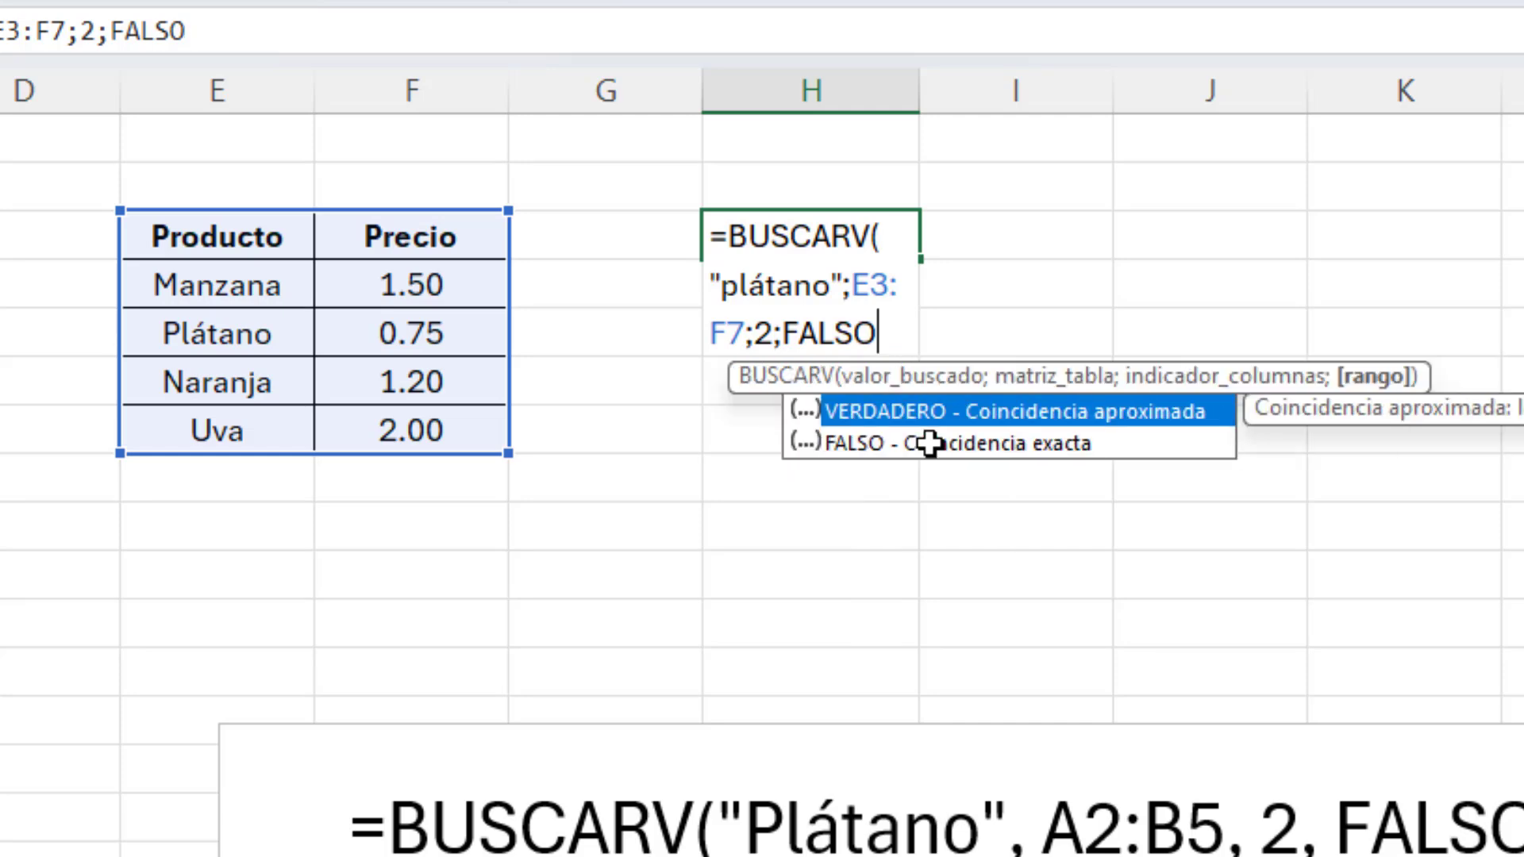
text())
key(Return)
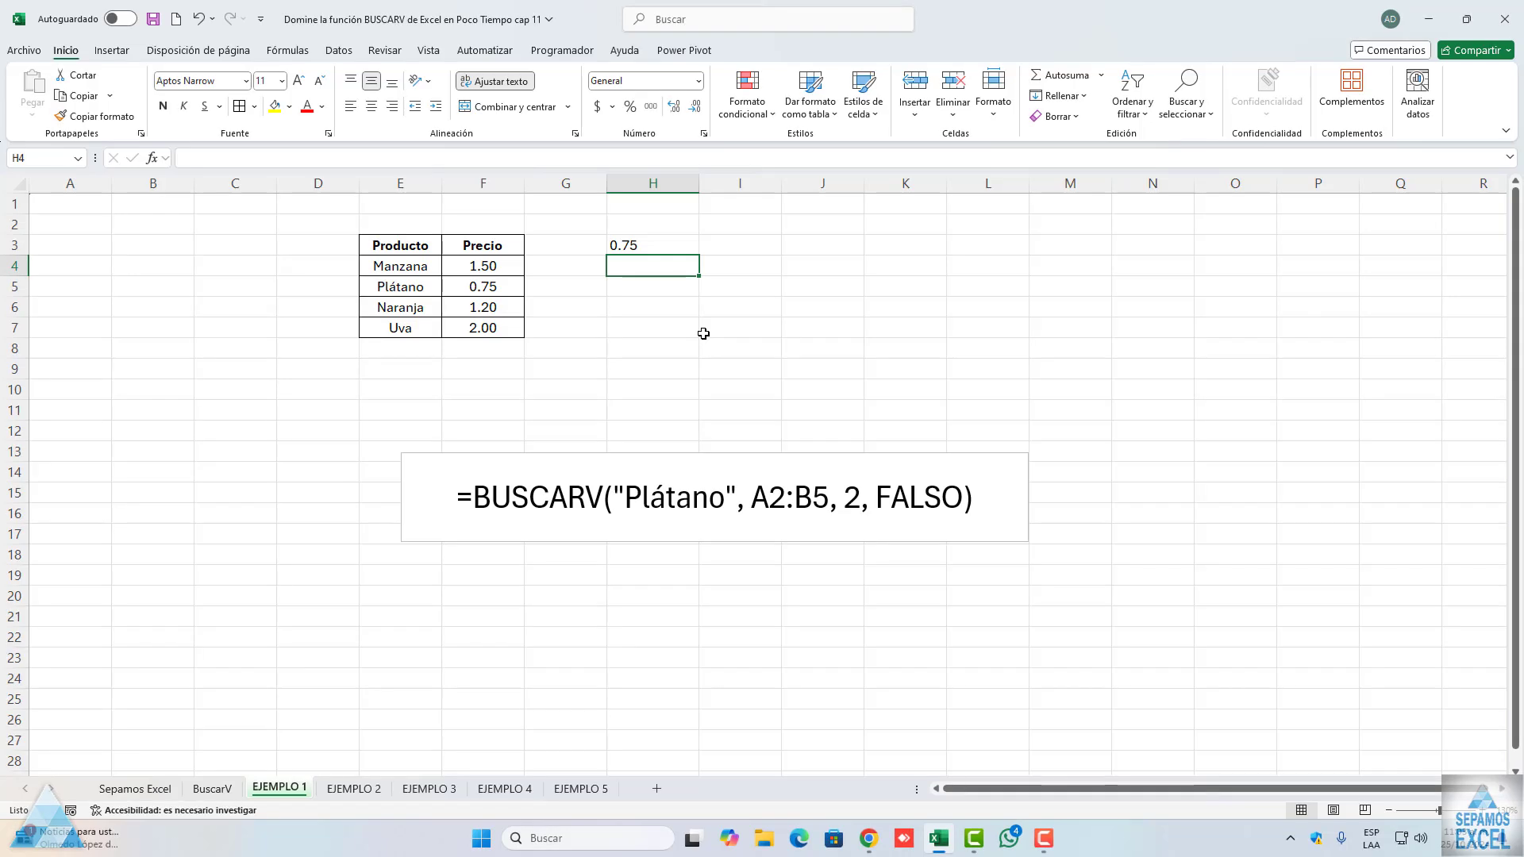
Change the Plátano price to 500
click(664, 245)
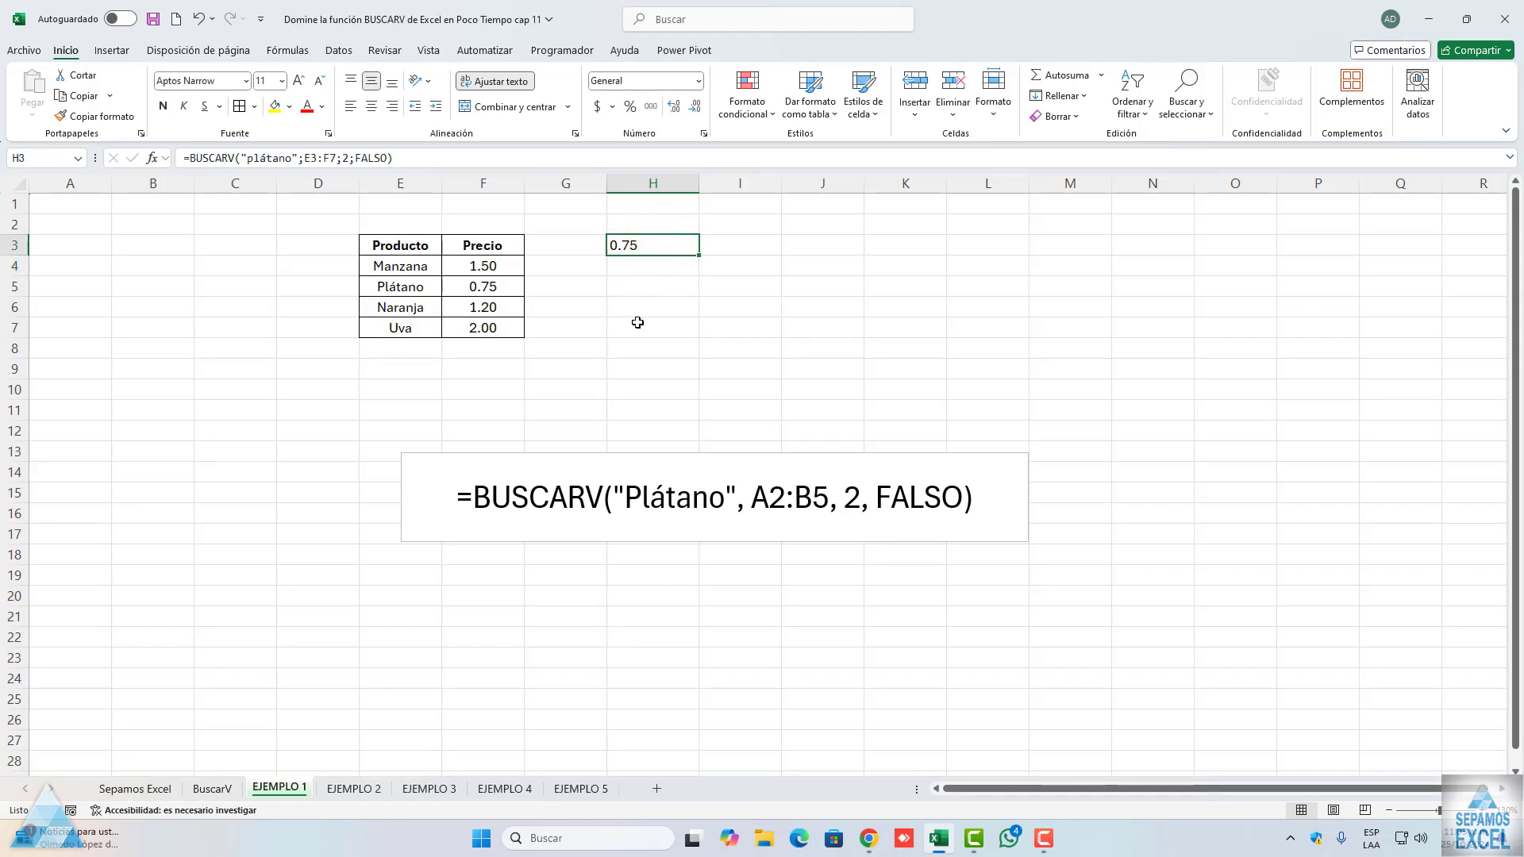
click(491, 288)
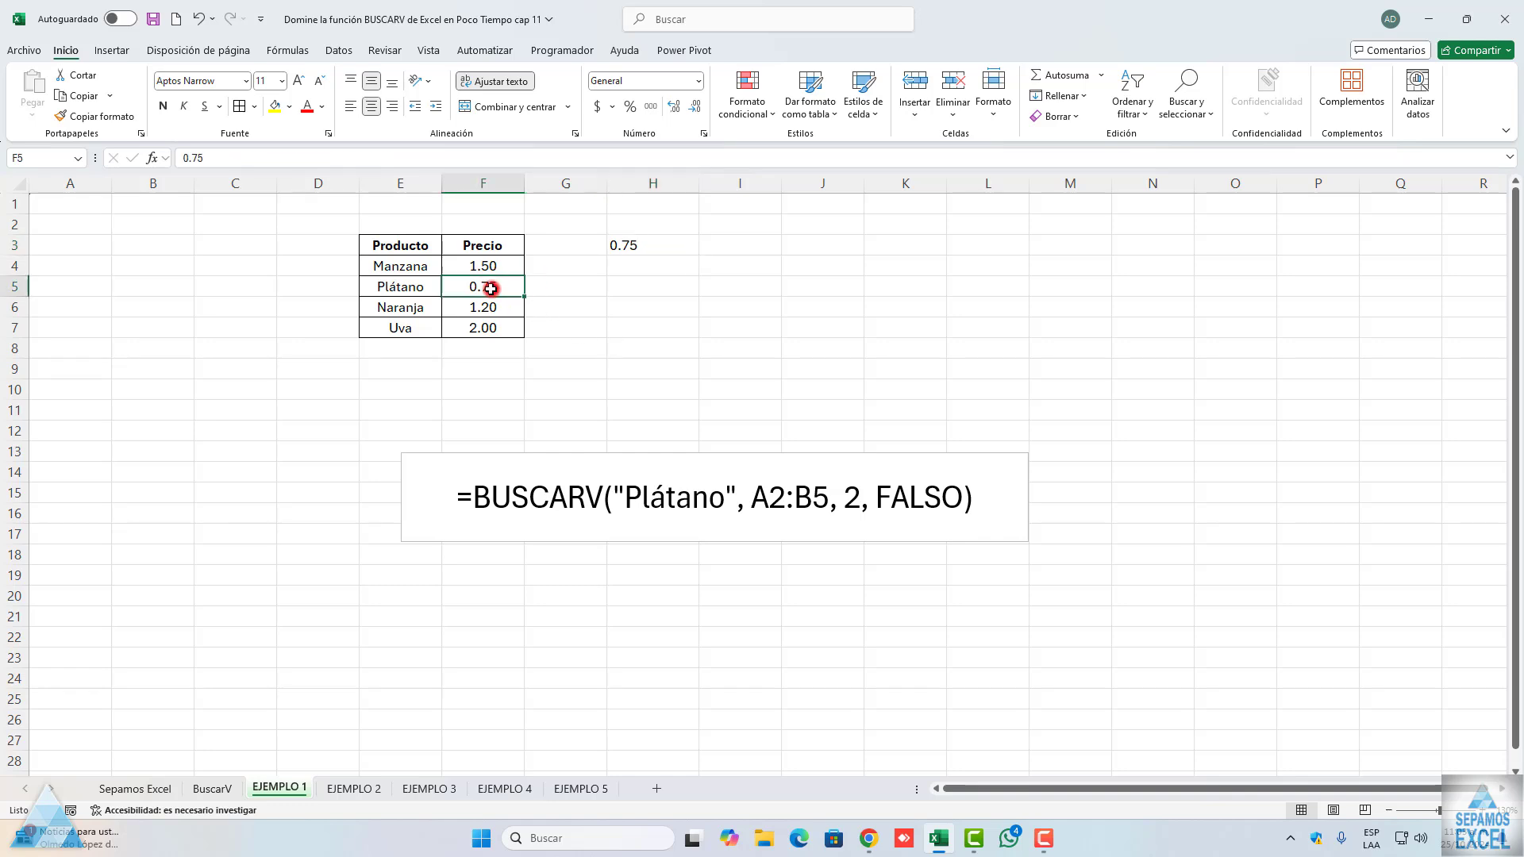
text(500)
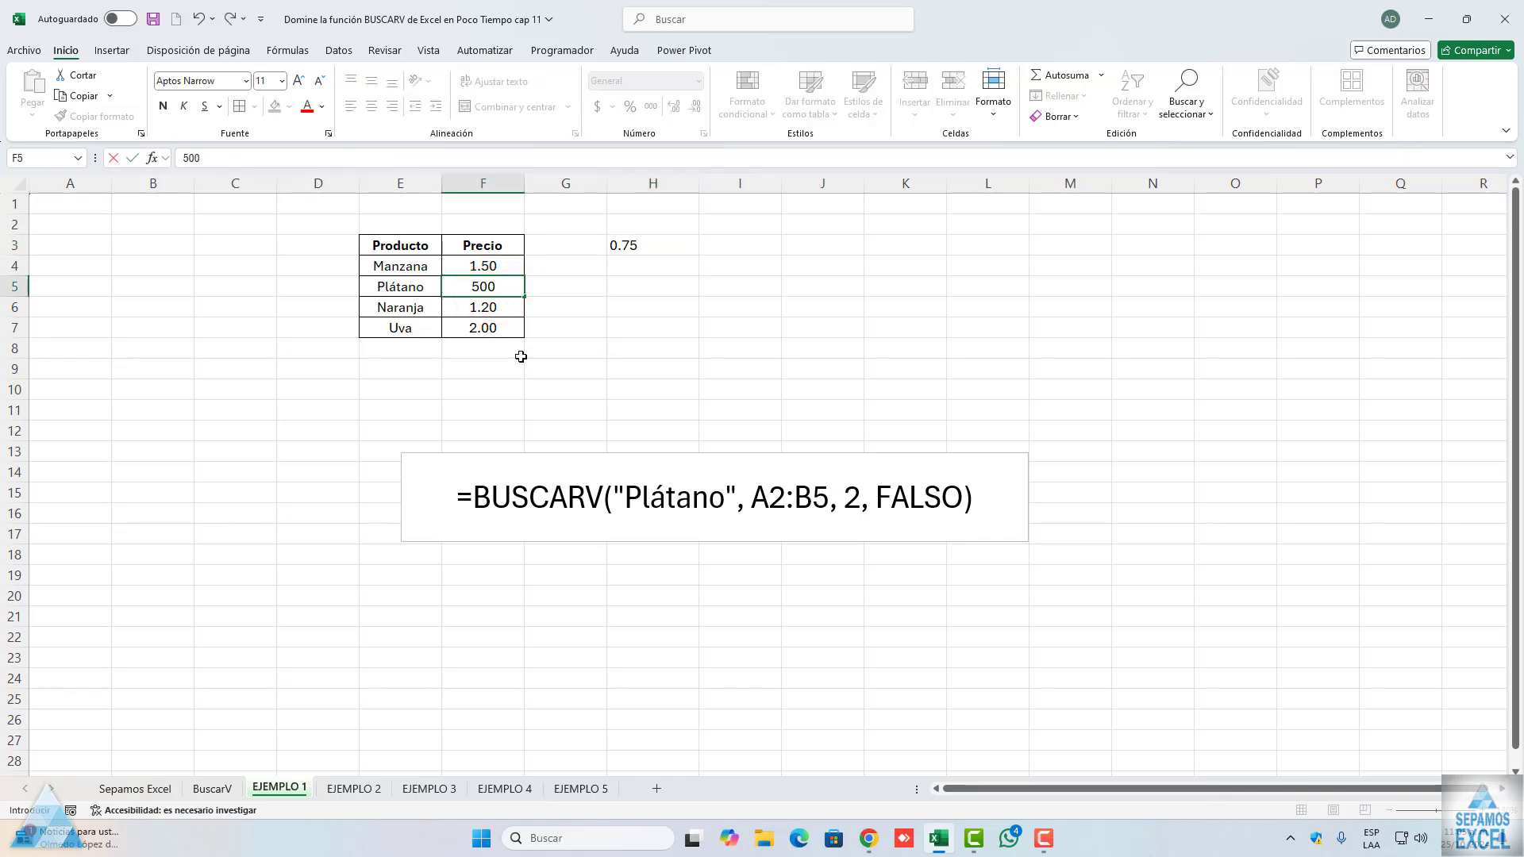
key(Return)
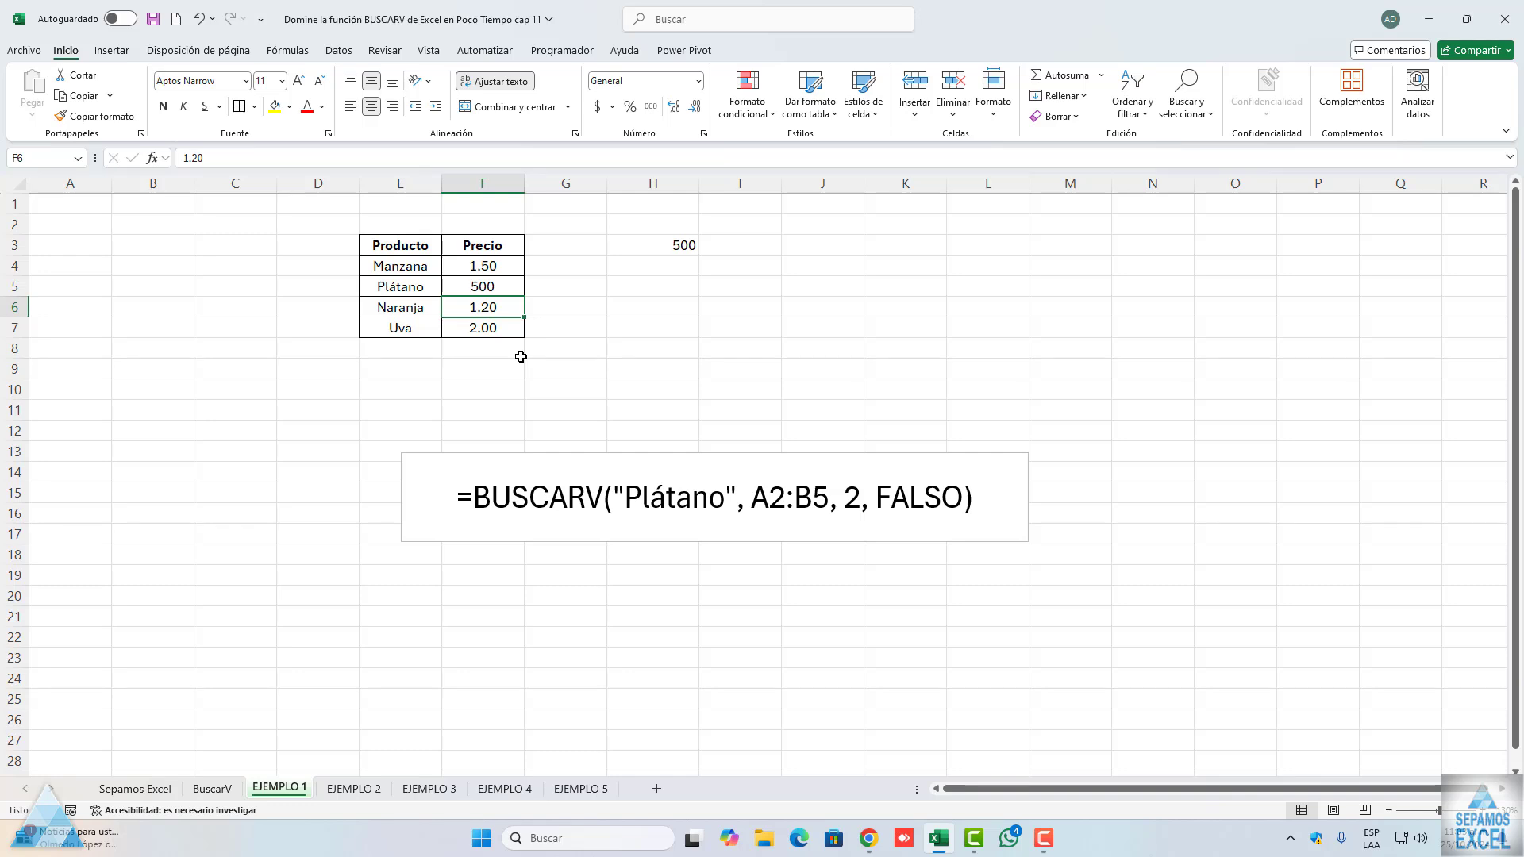
Rename the product Plátano to Platano without the accent
key(Up)
key(Left)
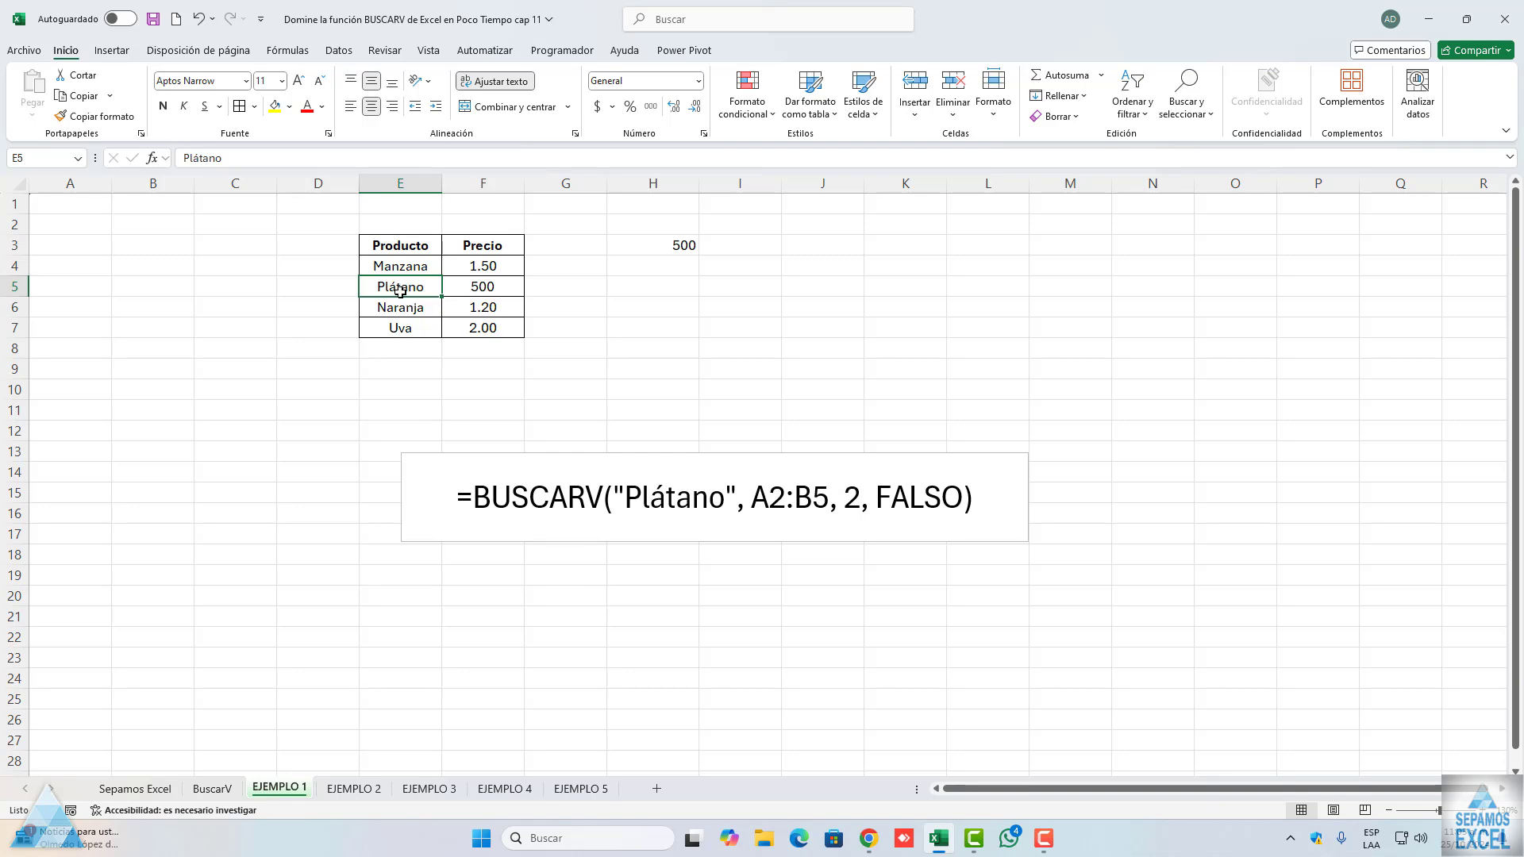
ctrl+scroll(1011, 595, up, 1)
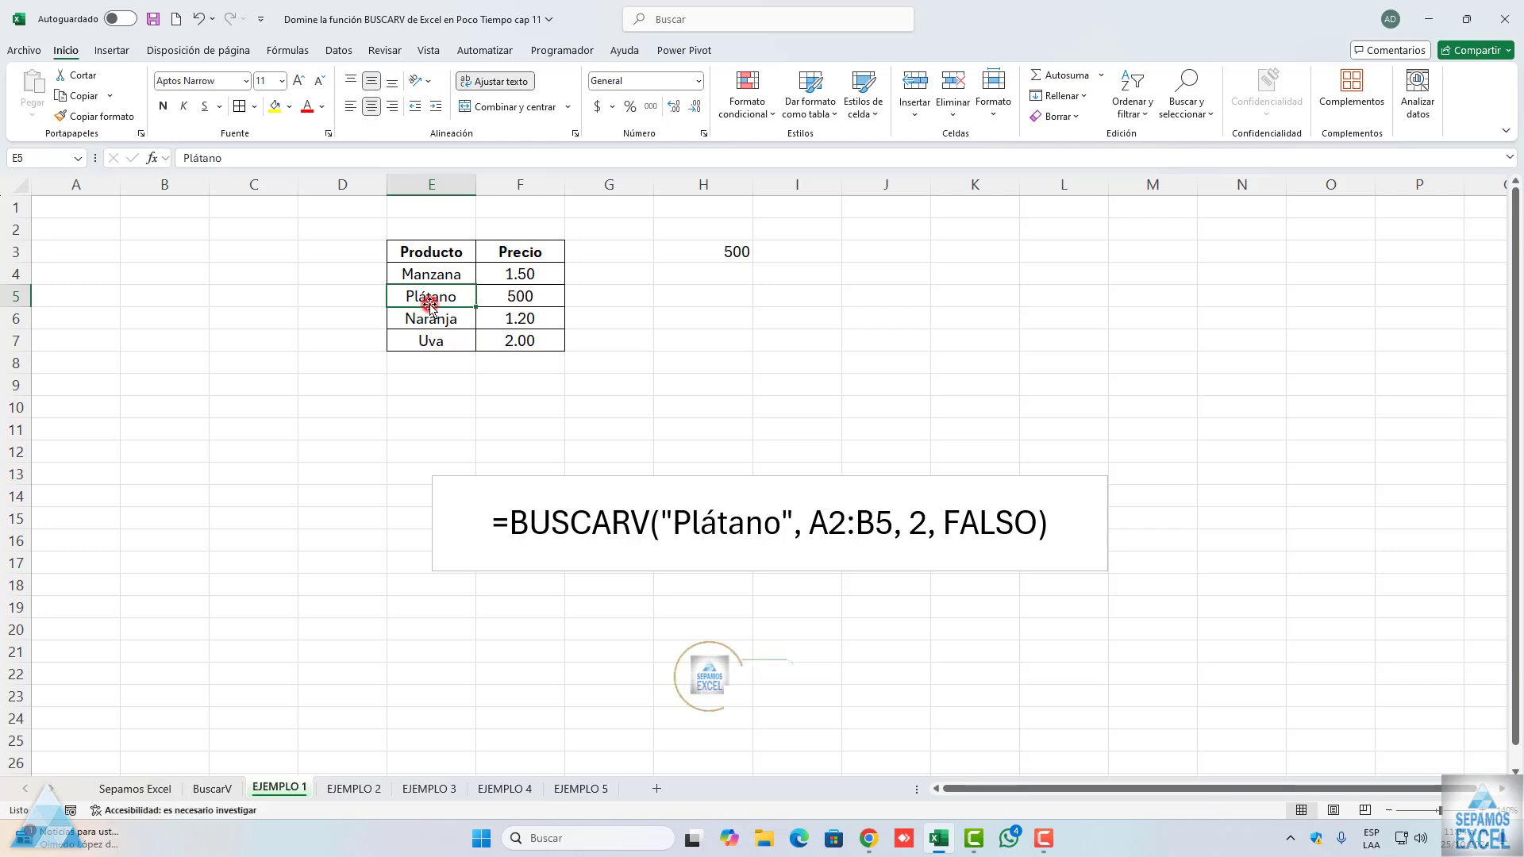
double_click(433, 306)
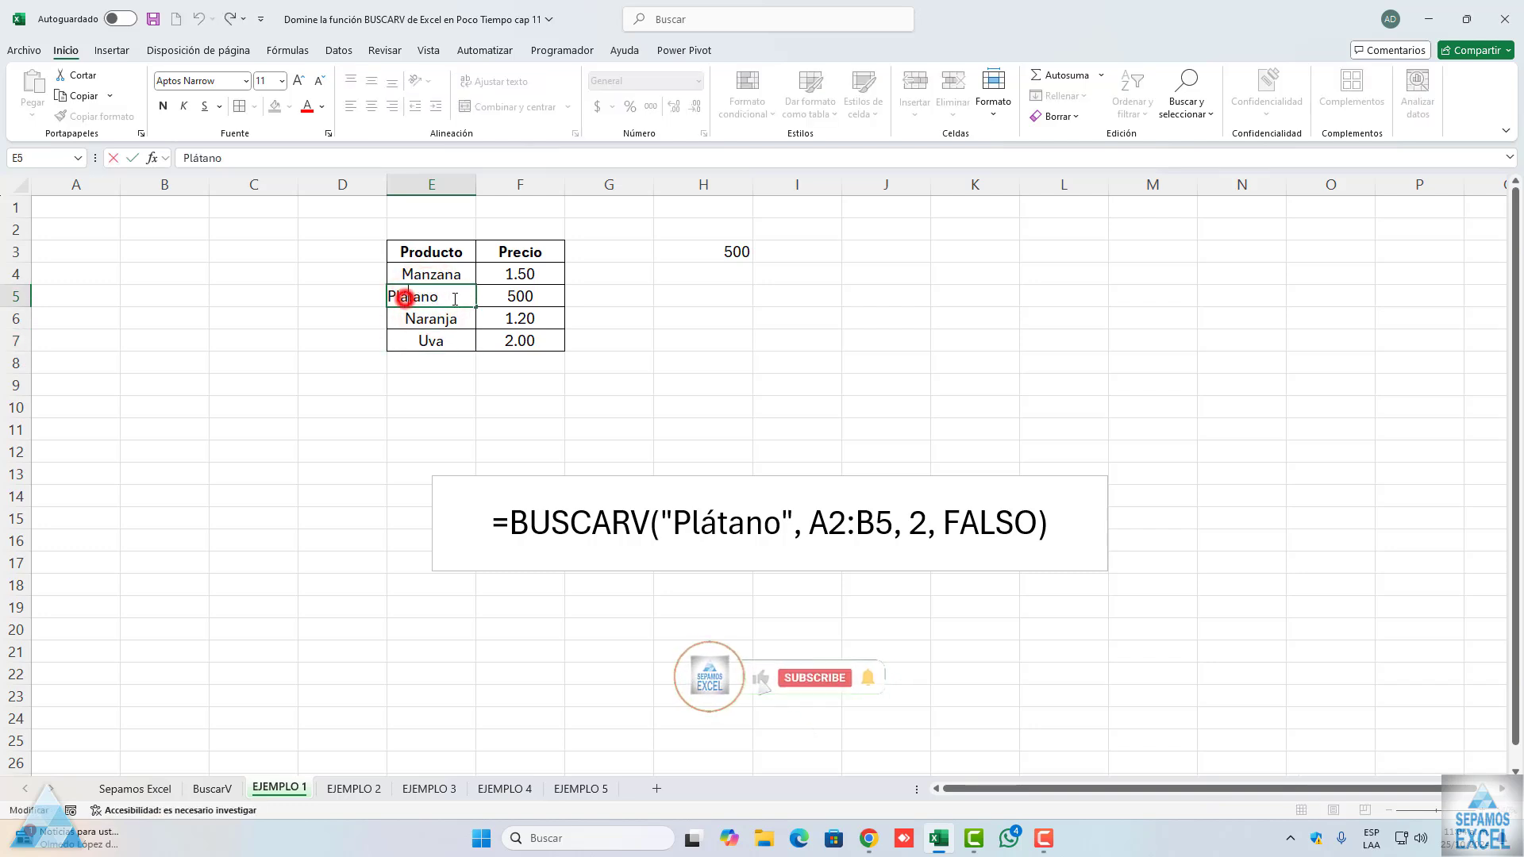
key(BackSpace)
text(a)
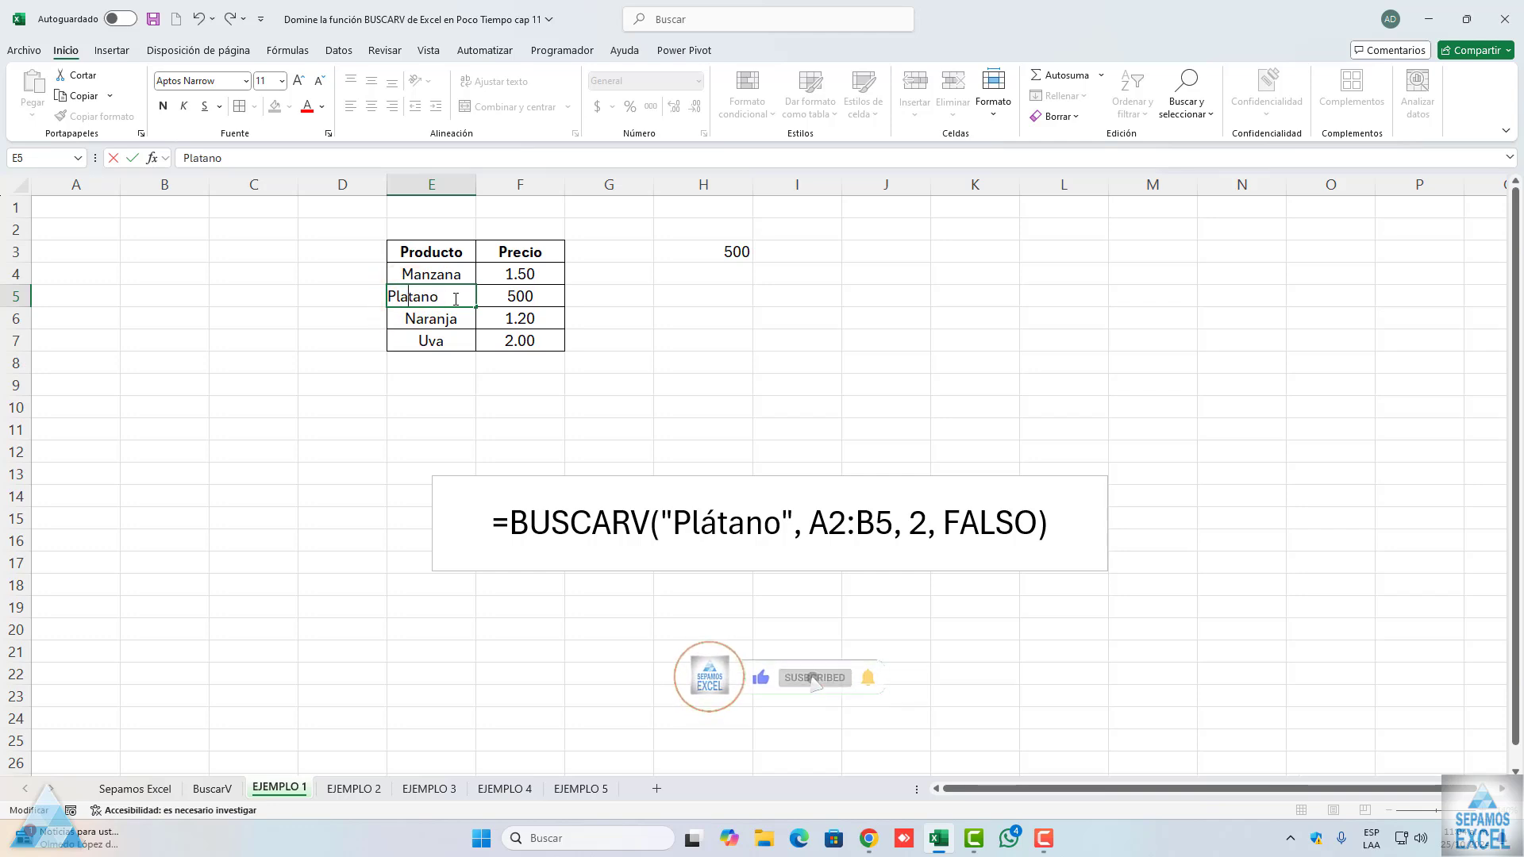
key(Return)
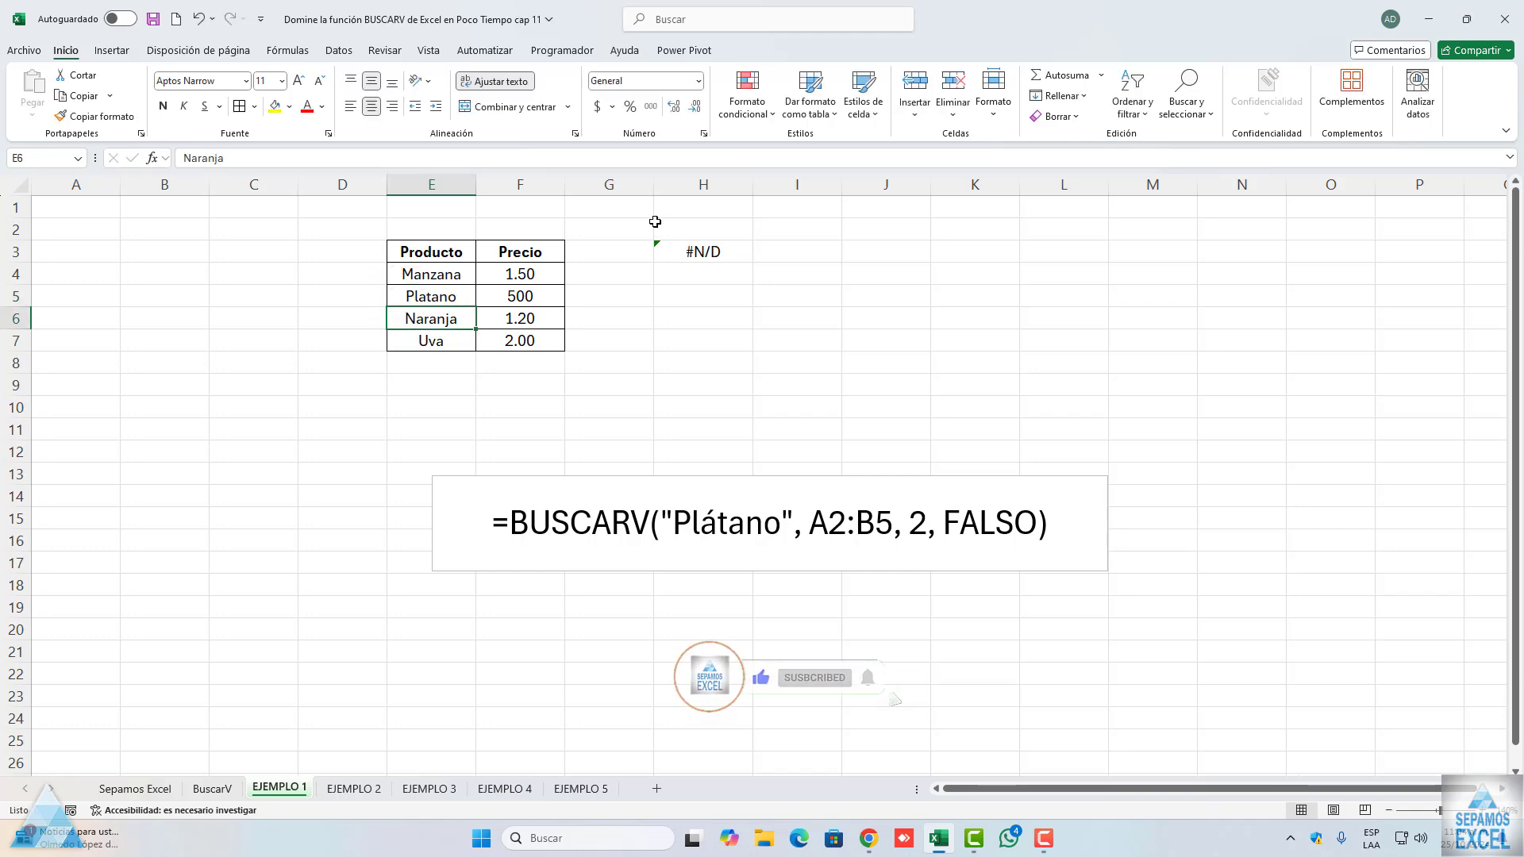
Update H3's lookup value to "platano" so it returns 500 again
click(688, 252)
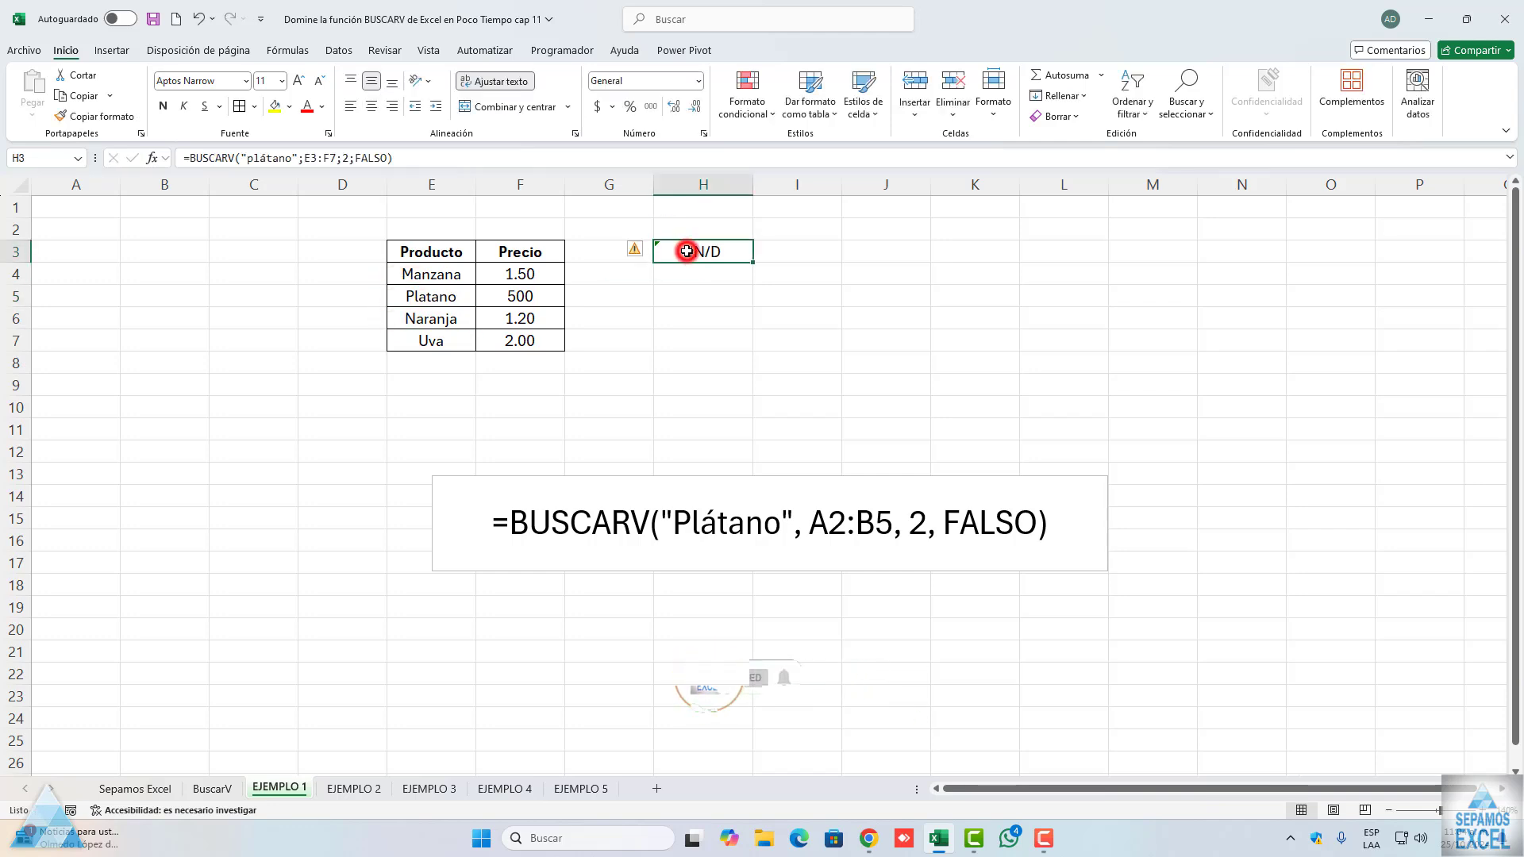
click(264, 158)
text(a)
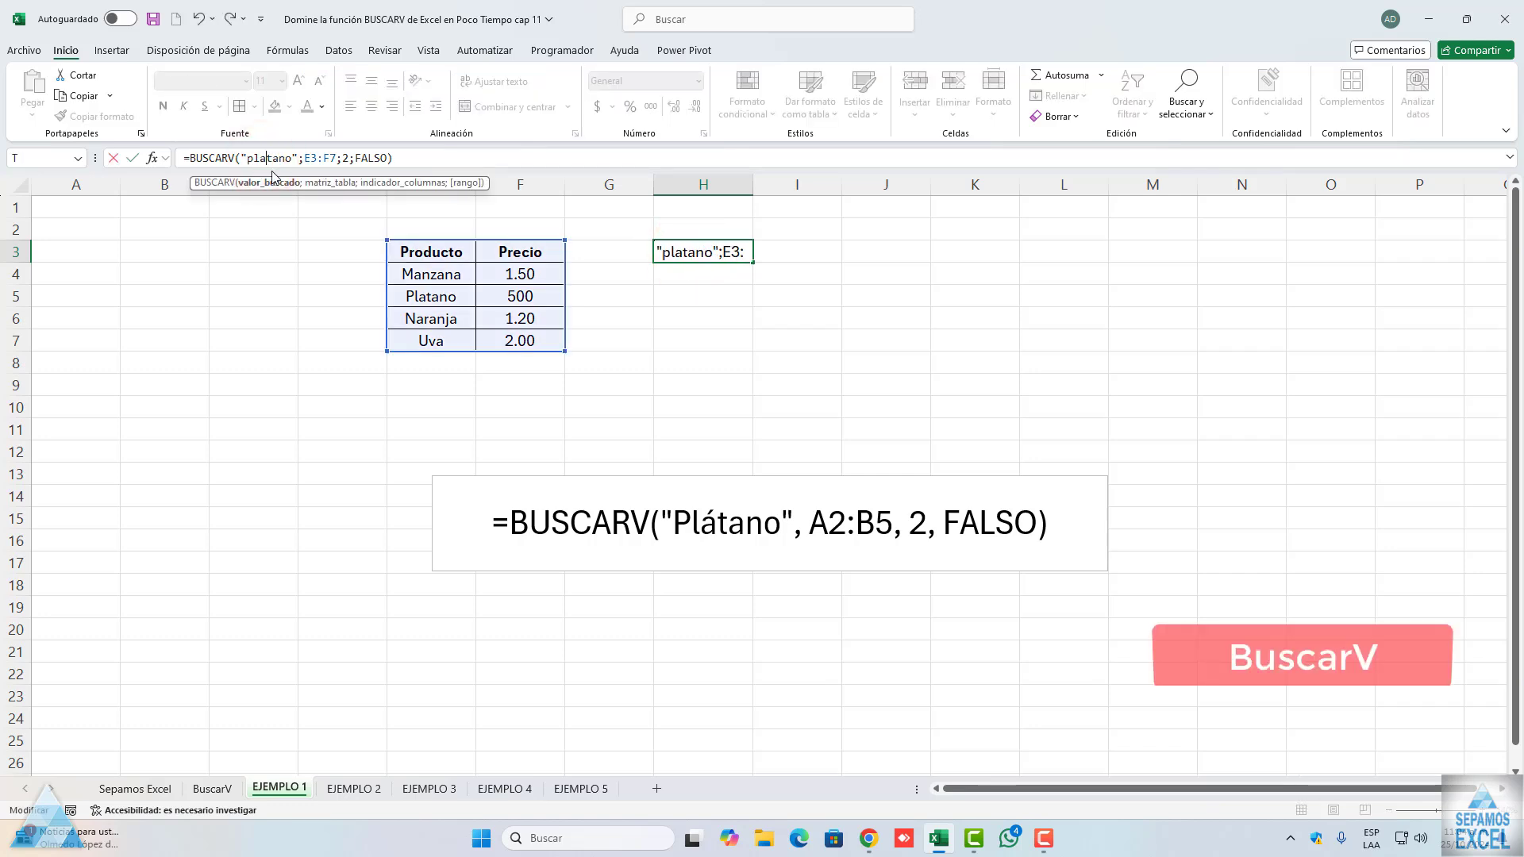
key(Return)
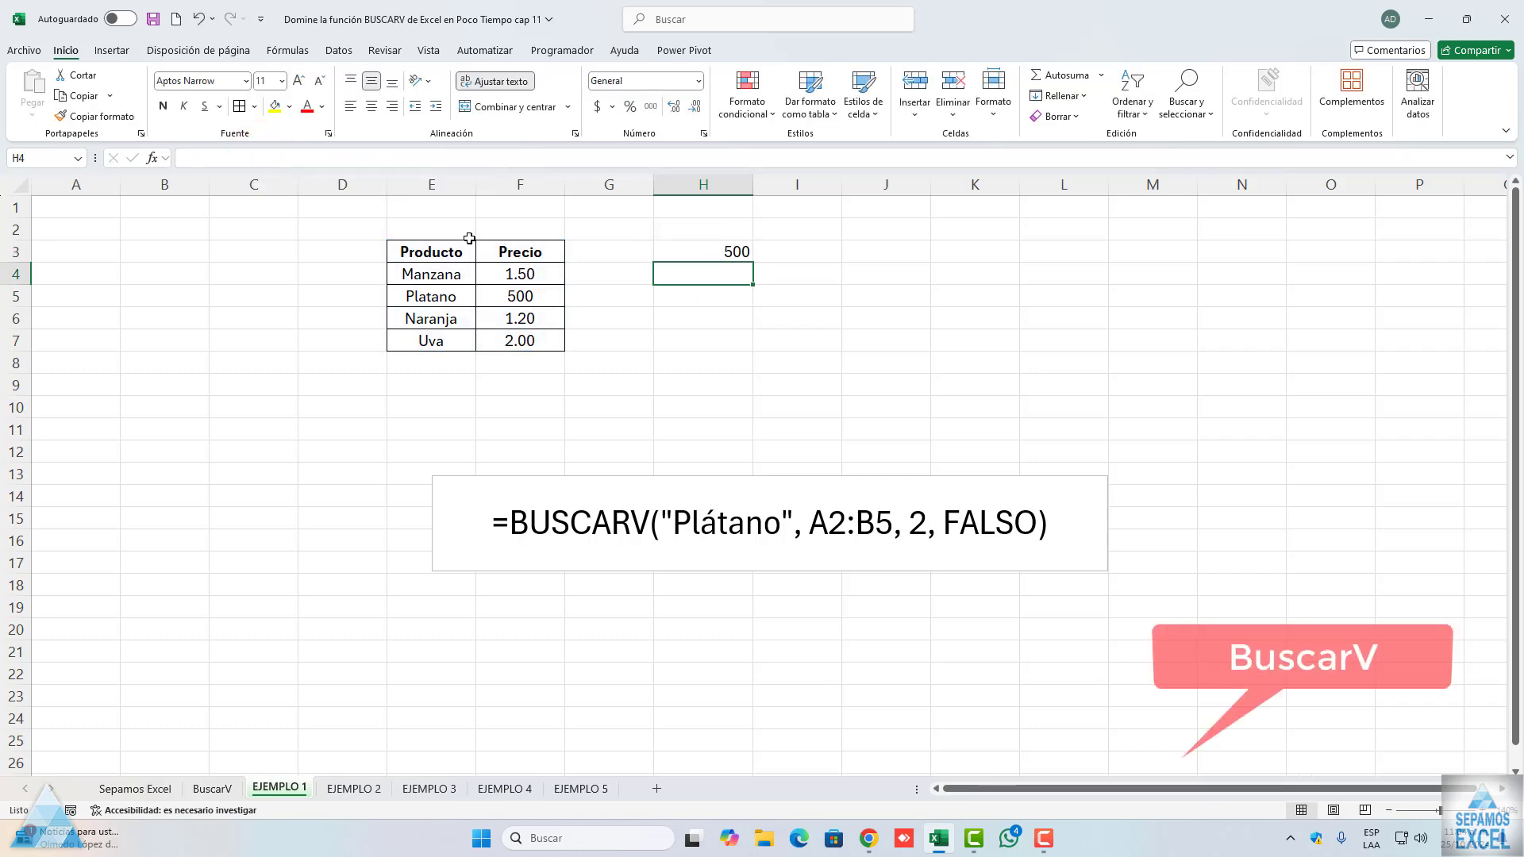
click(672, 250)
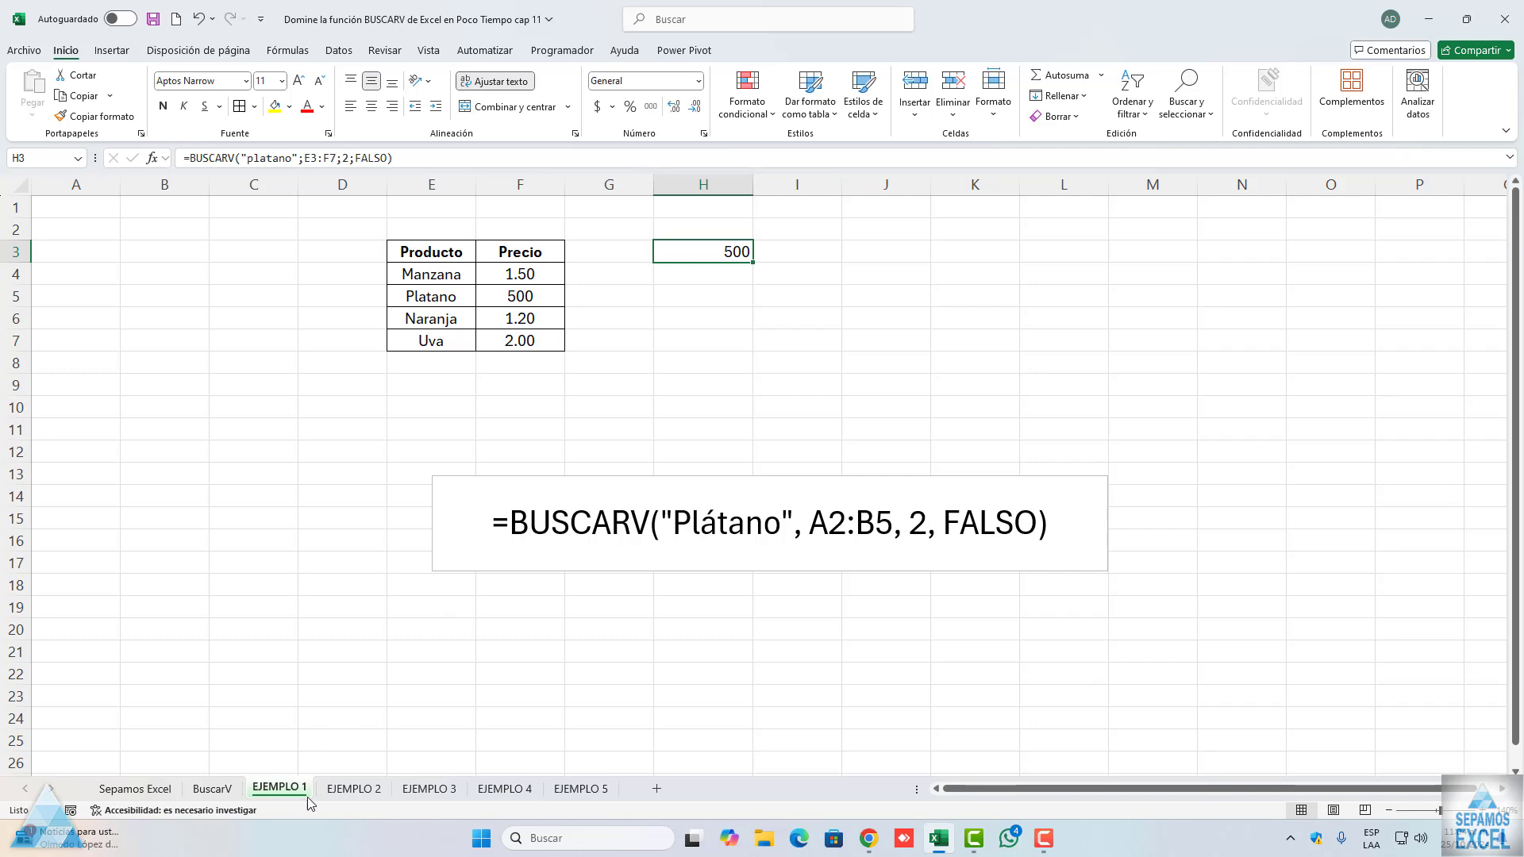
click(354, 788)
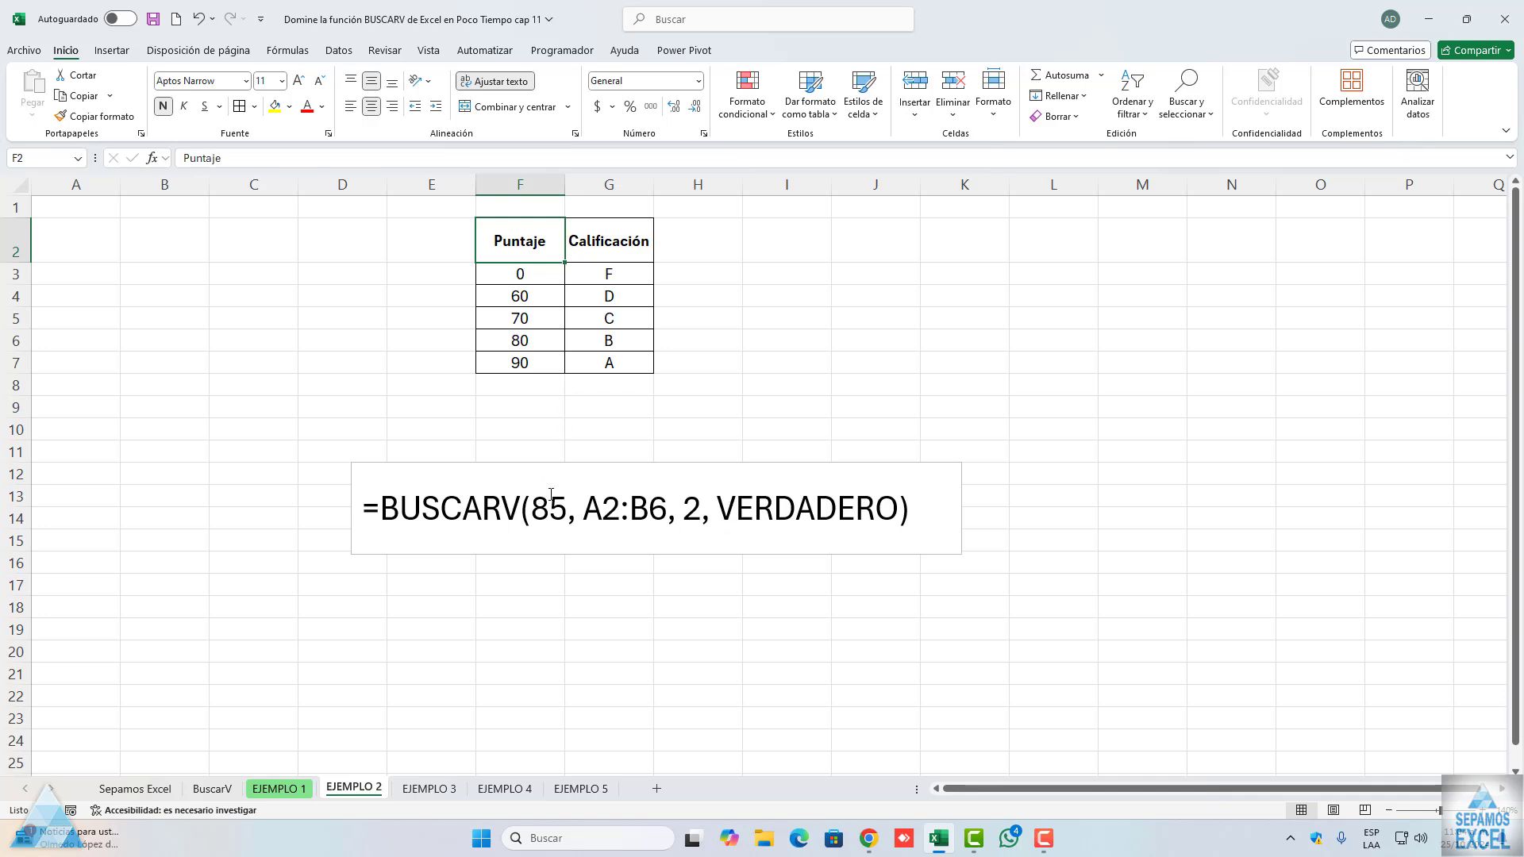
In I4, build =BUSCARV(85;F3:G7;2;VERDADERO) as an approximate-match grade lookup
click(766, 290)
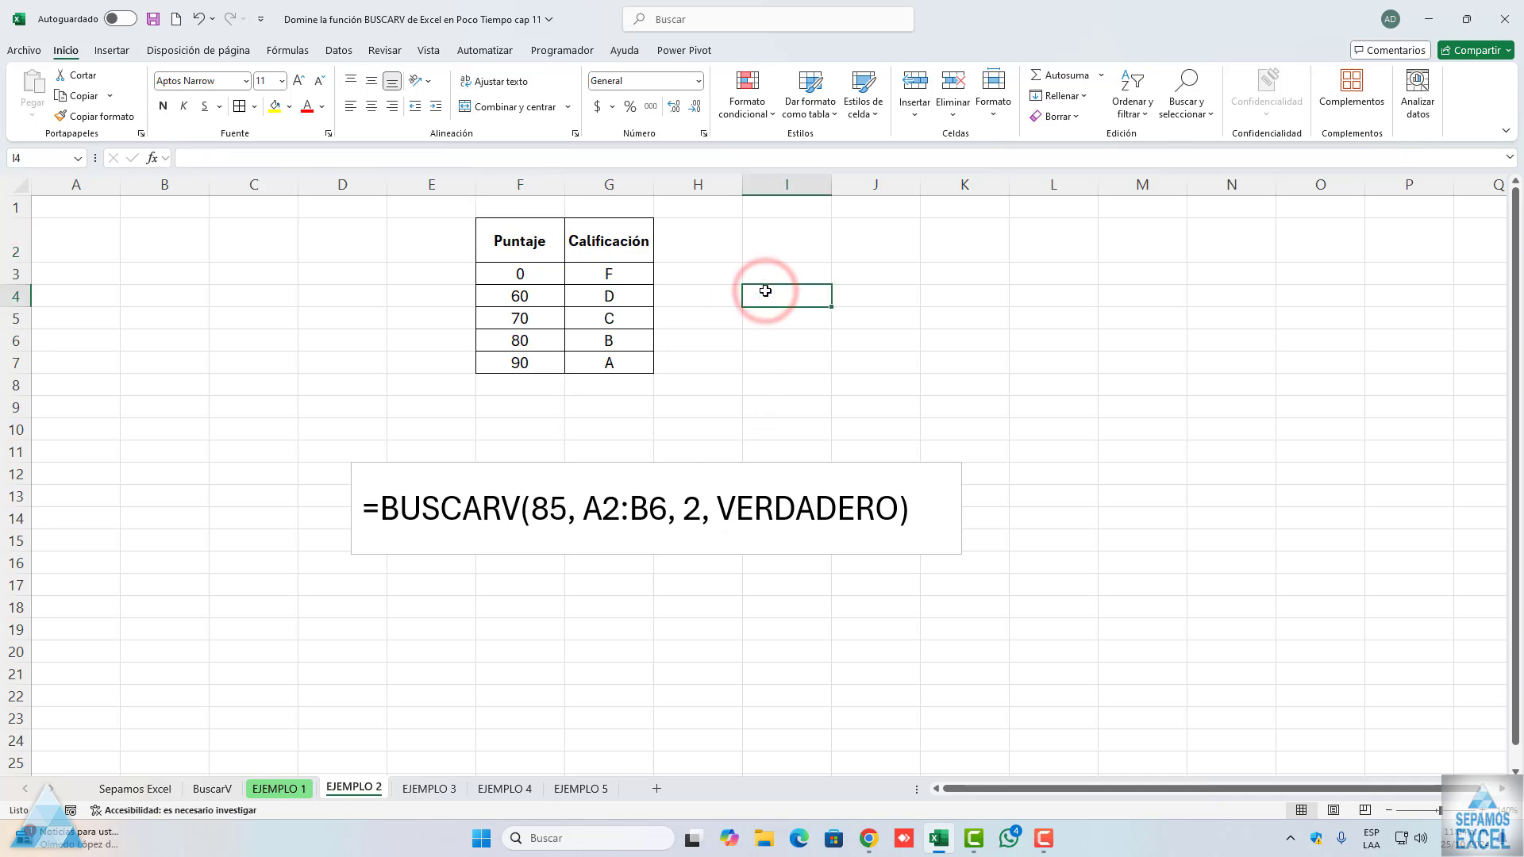
double_click(765, 291)
text(=b)
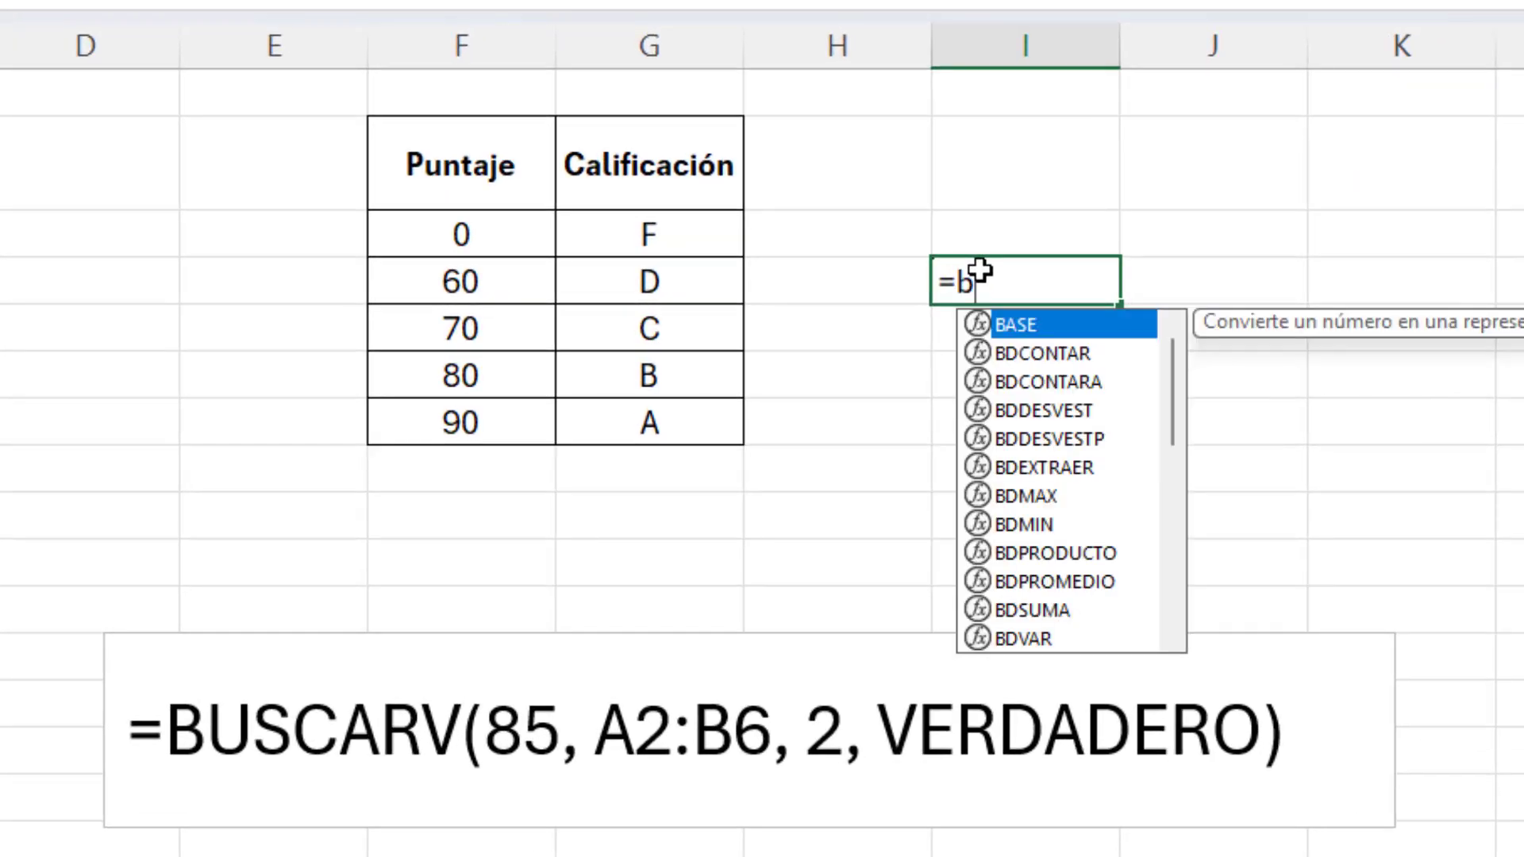
text(us)
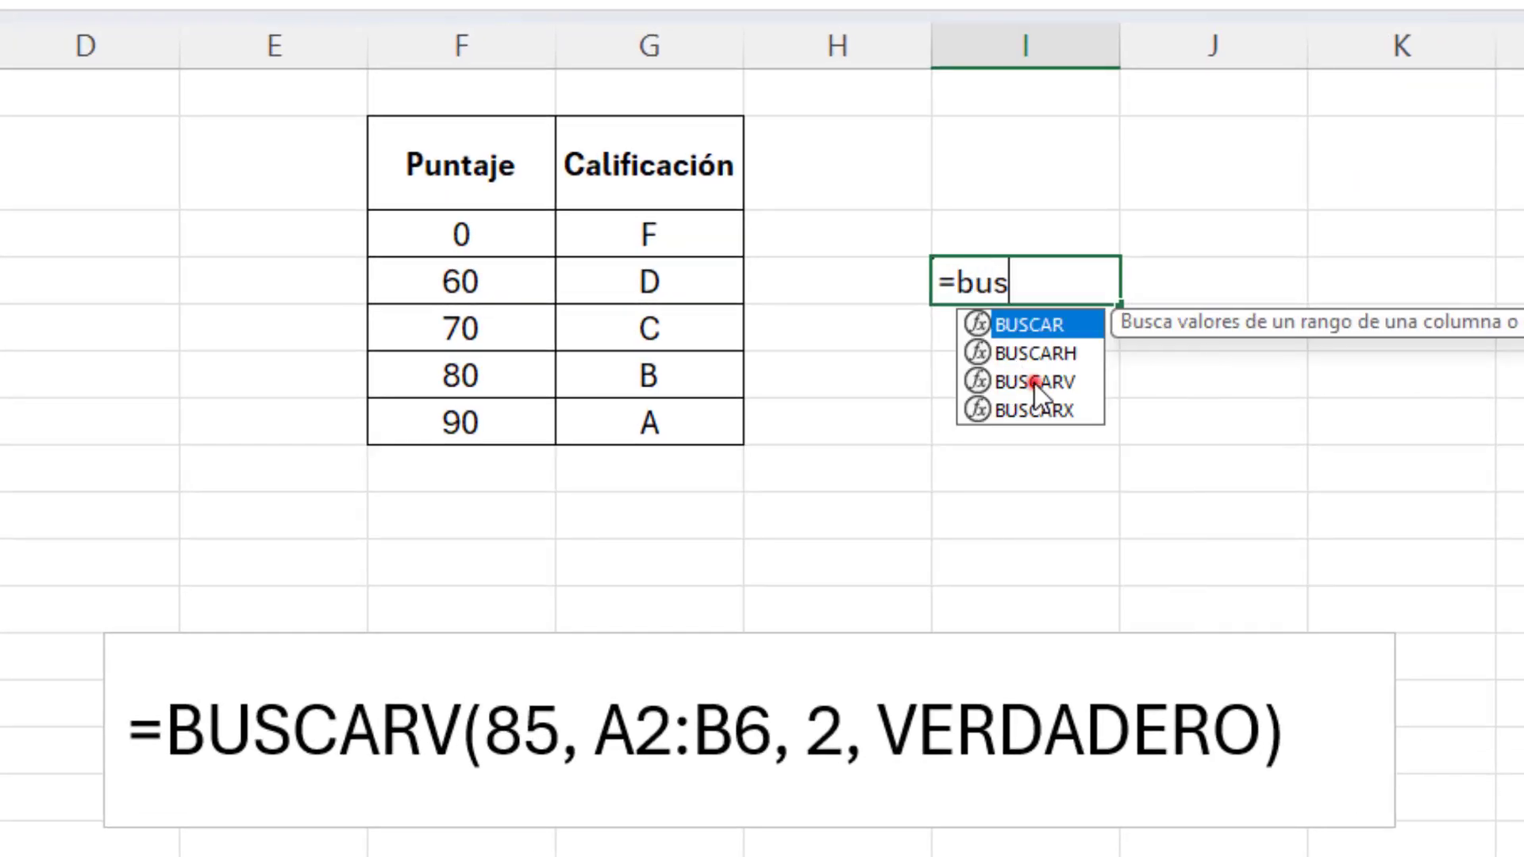
double_click(1032, 382)
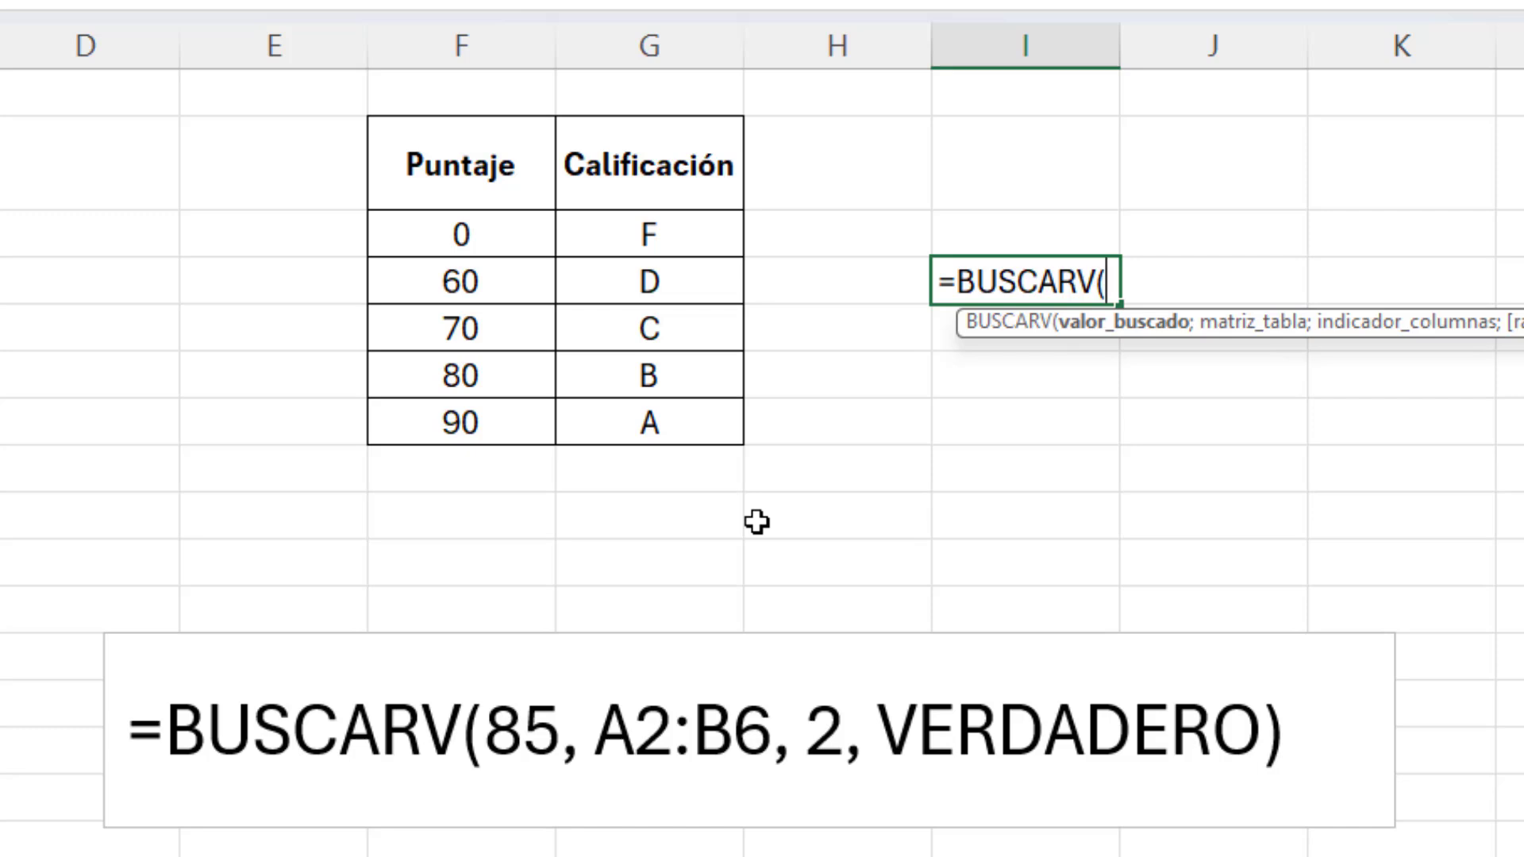
text(58)
text(5)
text(;)
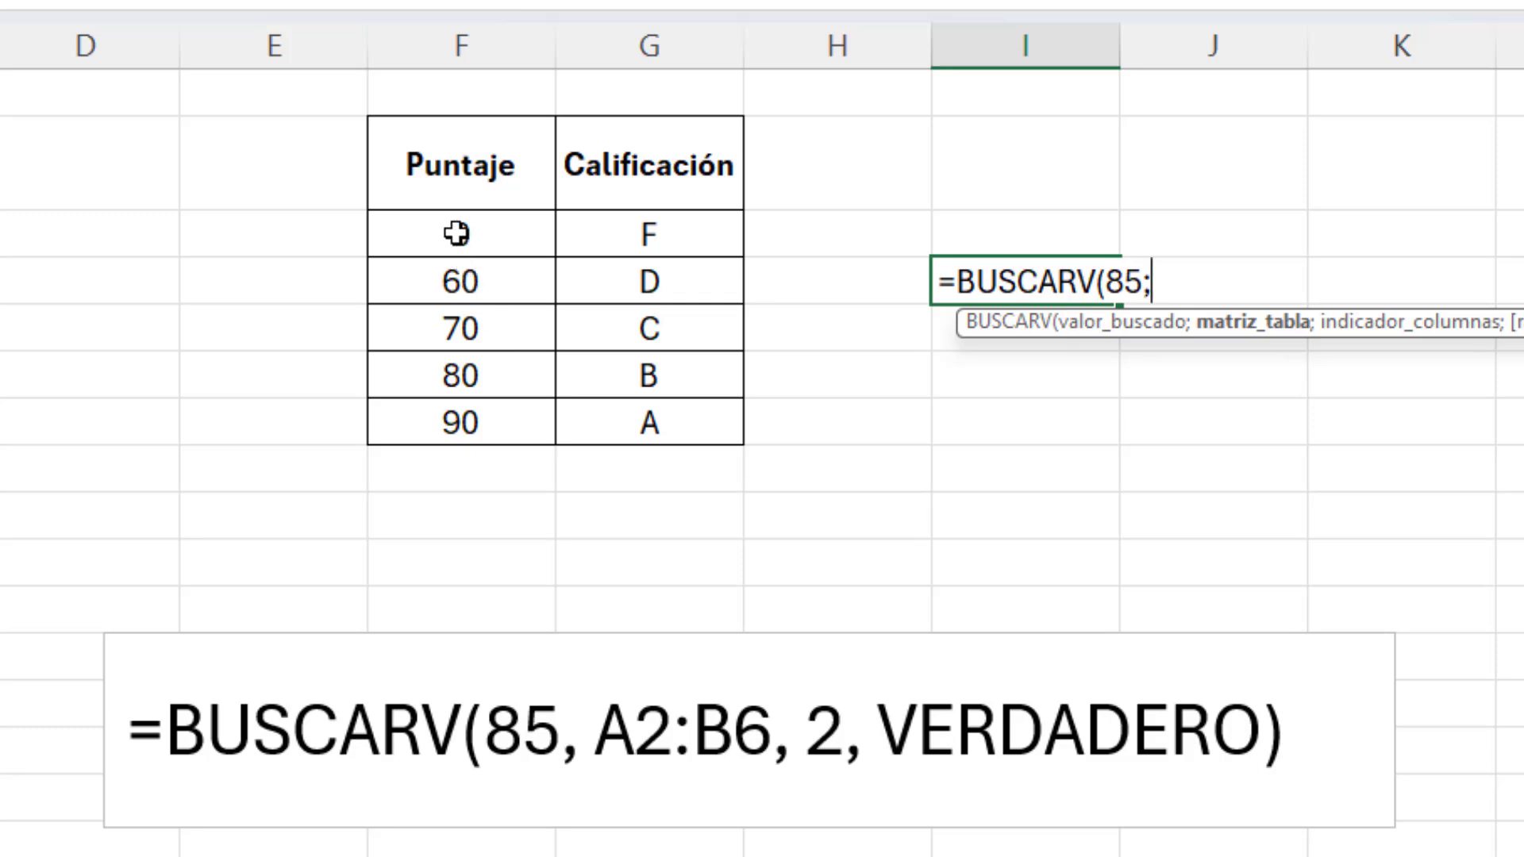
mouse_move(460, 235)
mouse_down()
mouse_move(652, 385)
mouse_move(650, 416)
mouse_up()
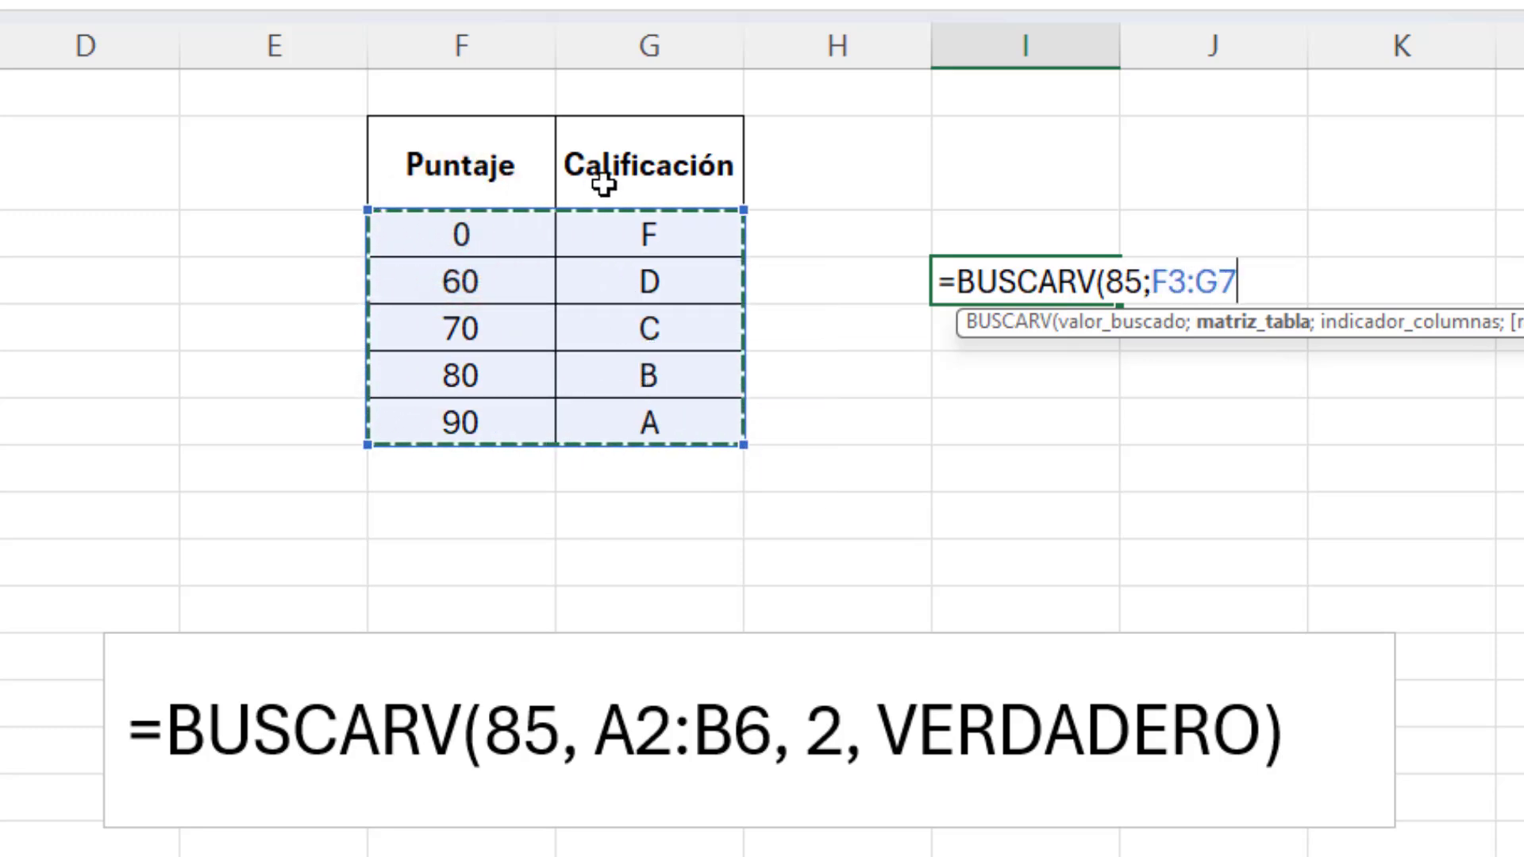
text(;)
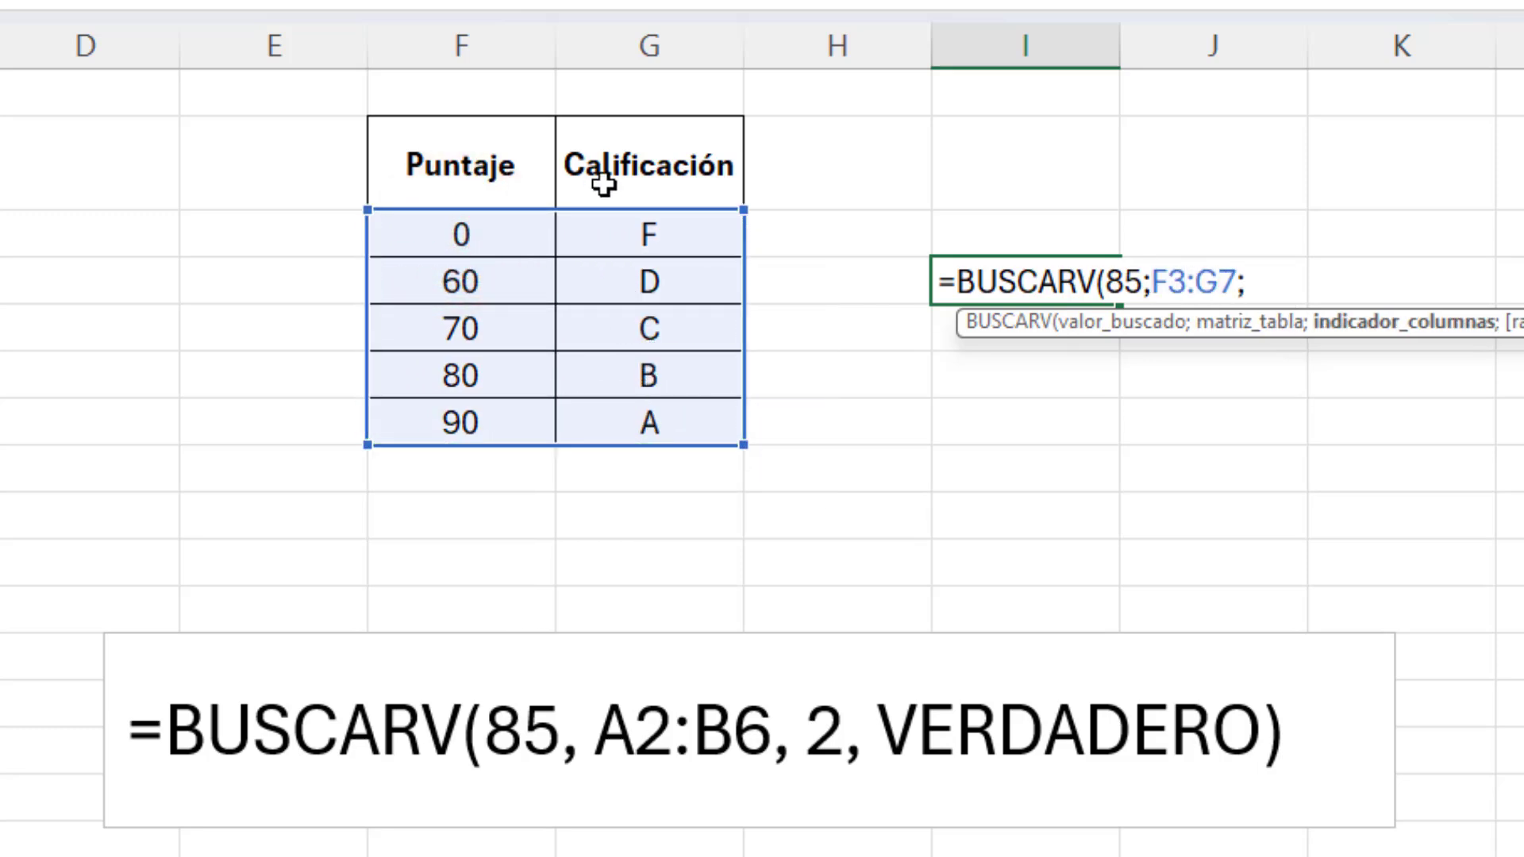
text(2)
text(;)
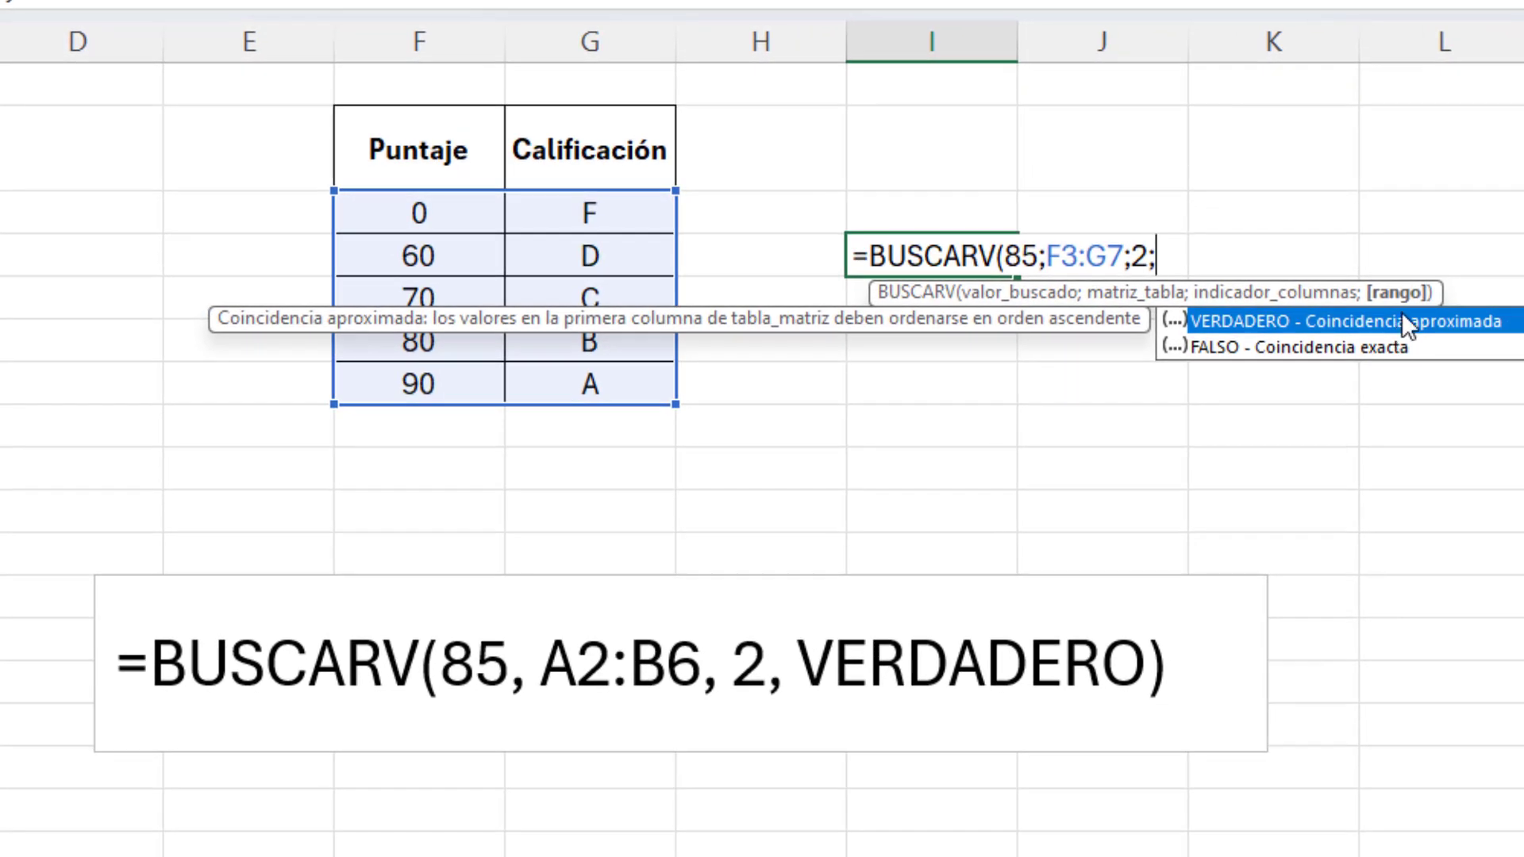
double_click(1402, 322)
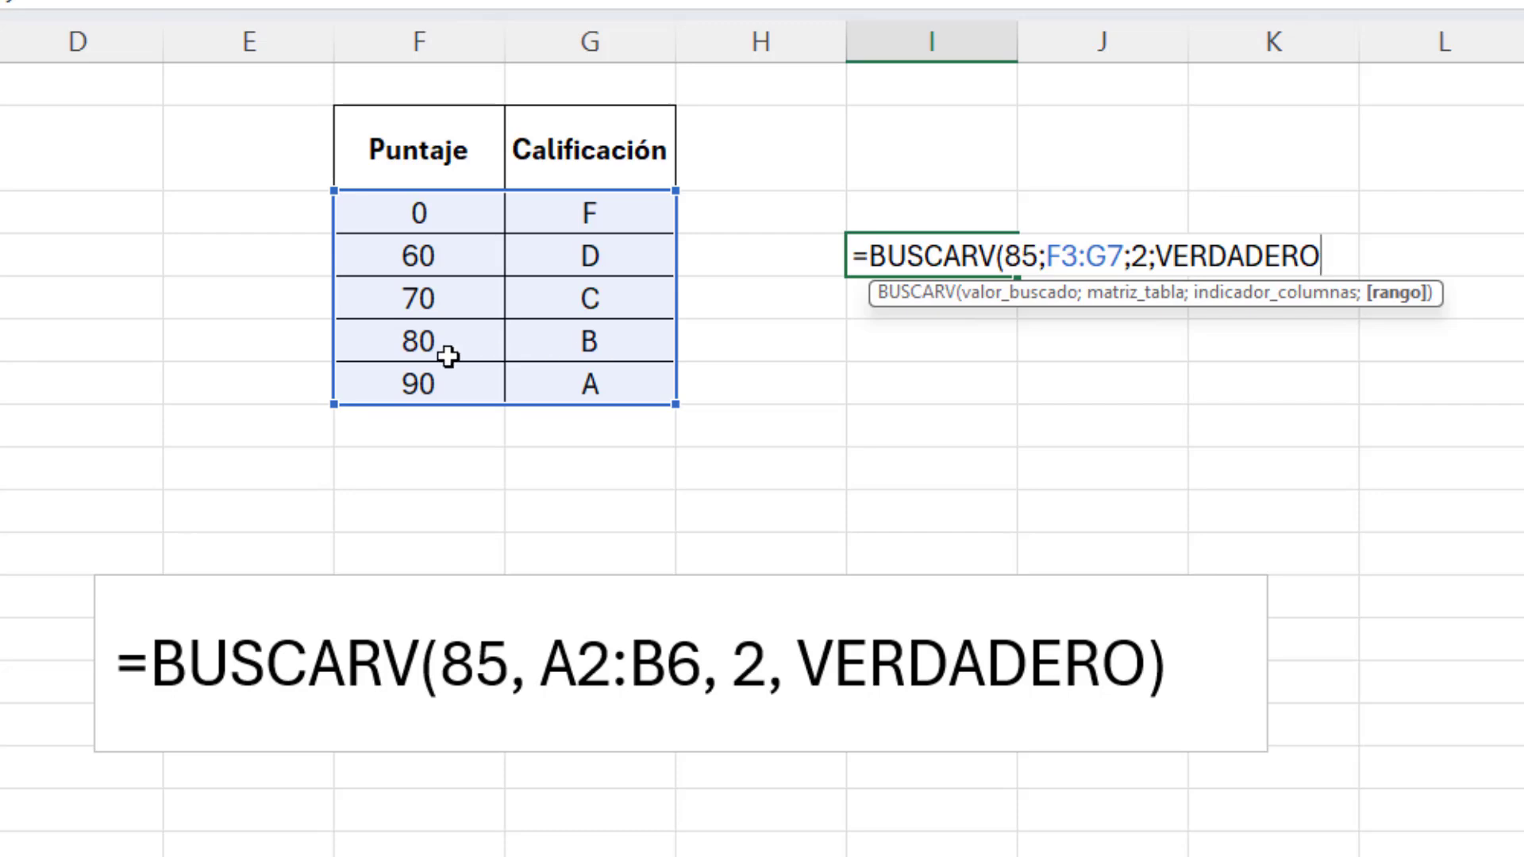
Close and enter the I4 grade lookup, checking its result against the 80 / B row
text())
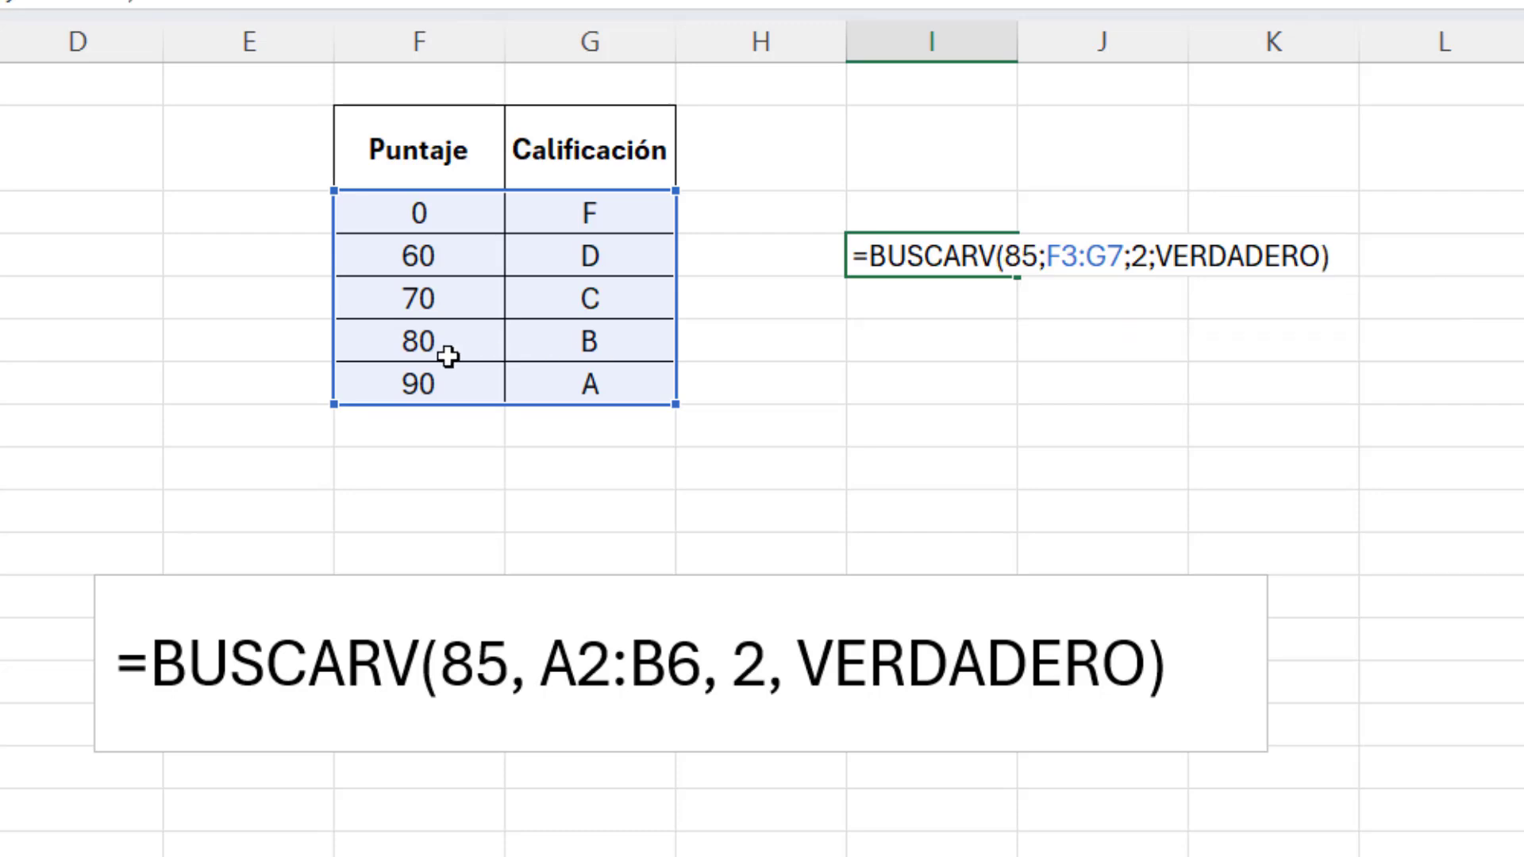
key(Return)
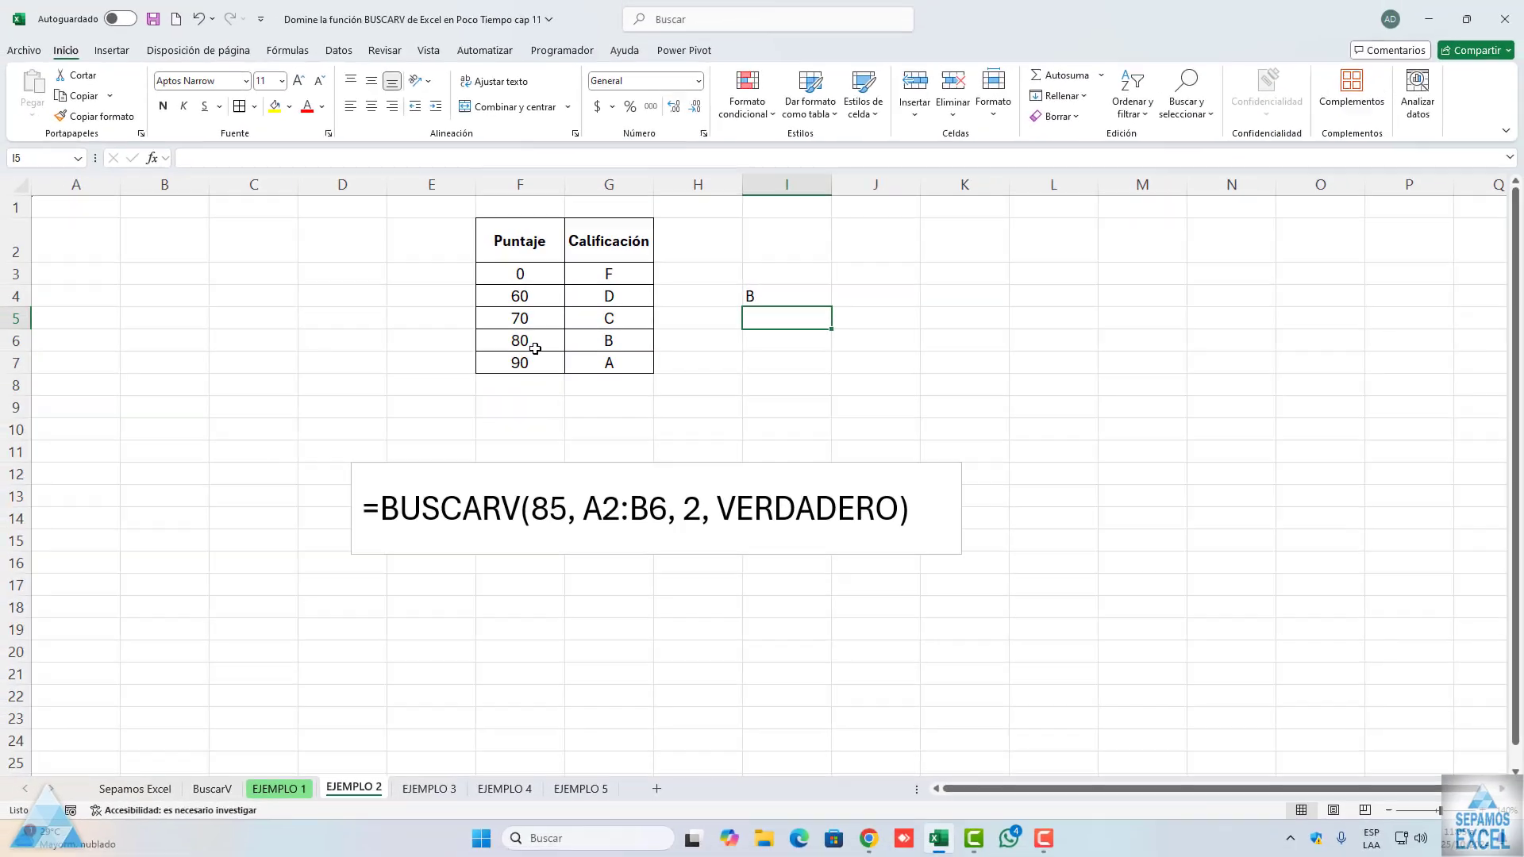
click(594, 343)
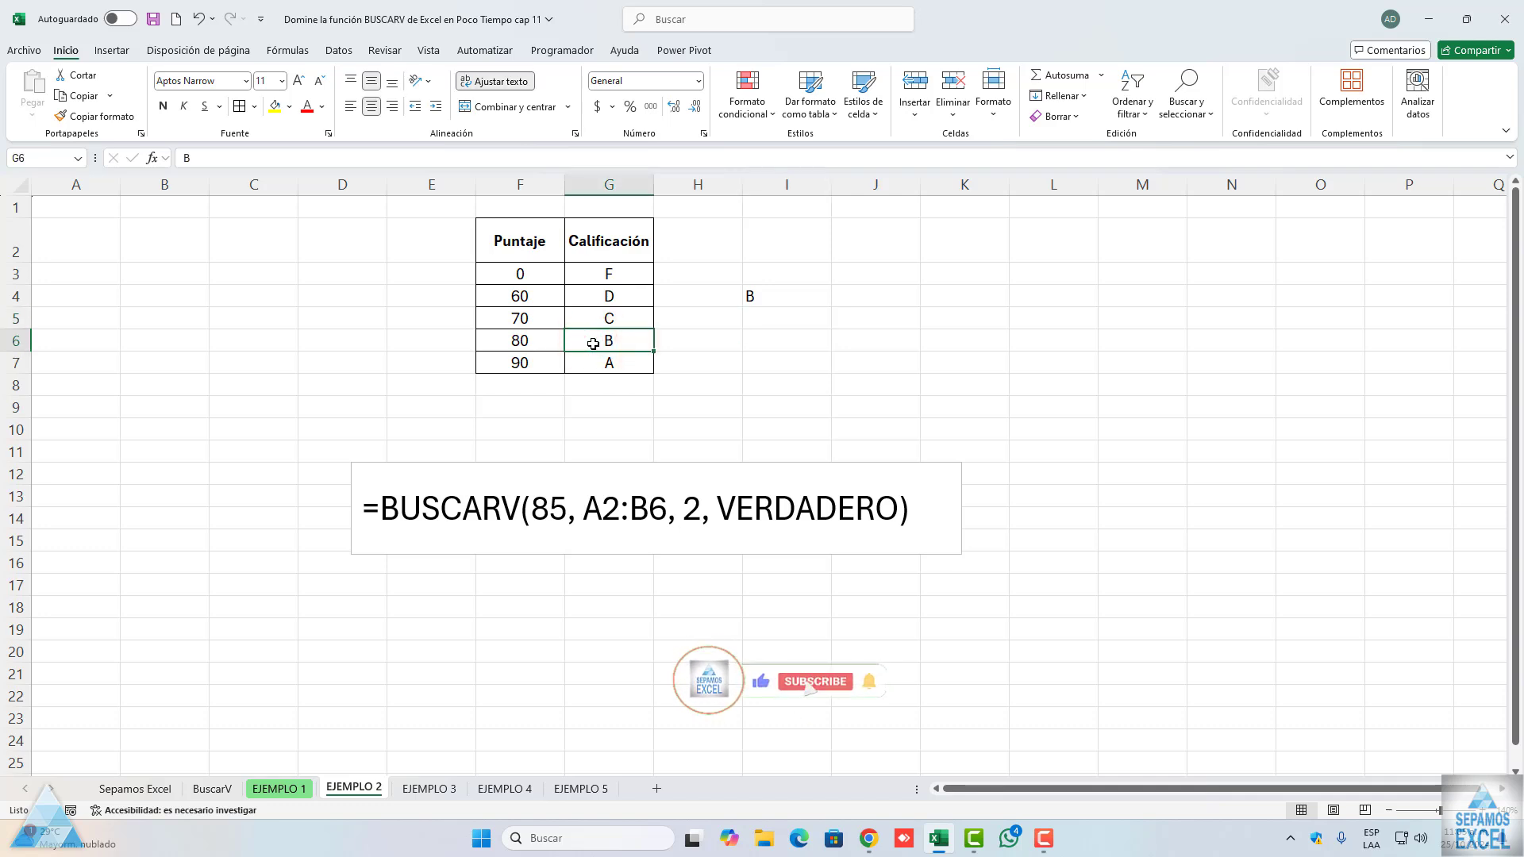
click(750, 299)
click(514, 342)
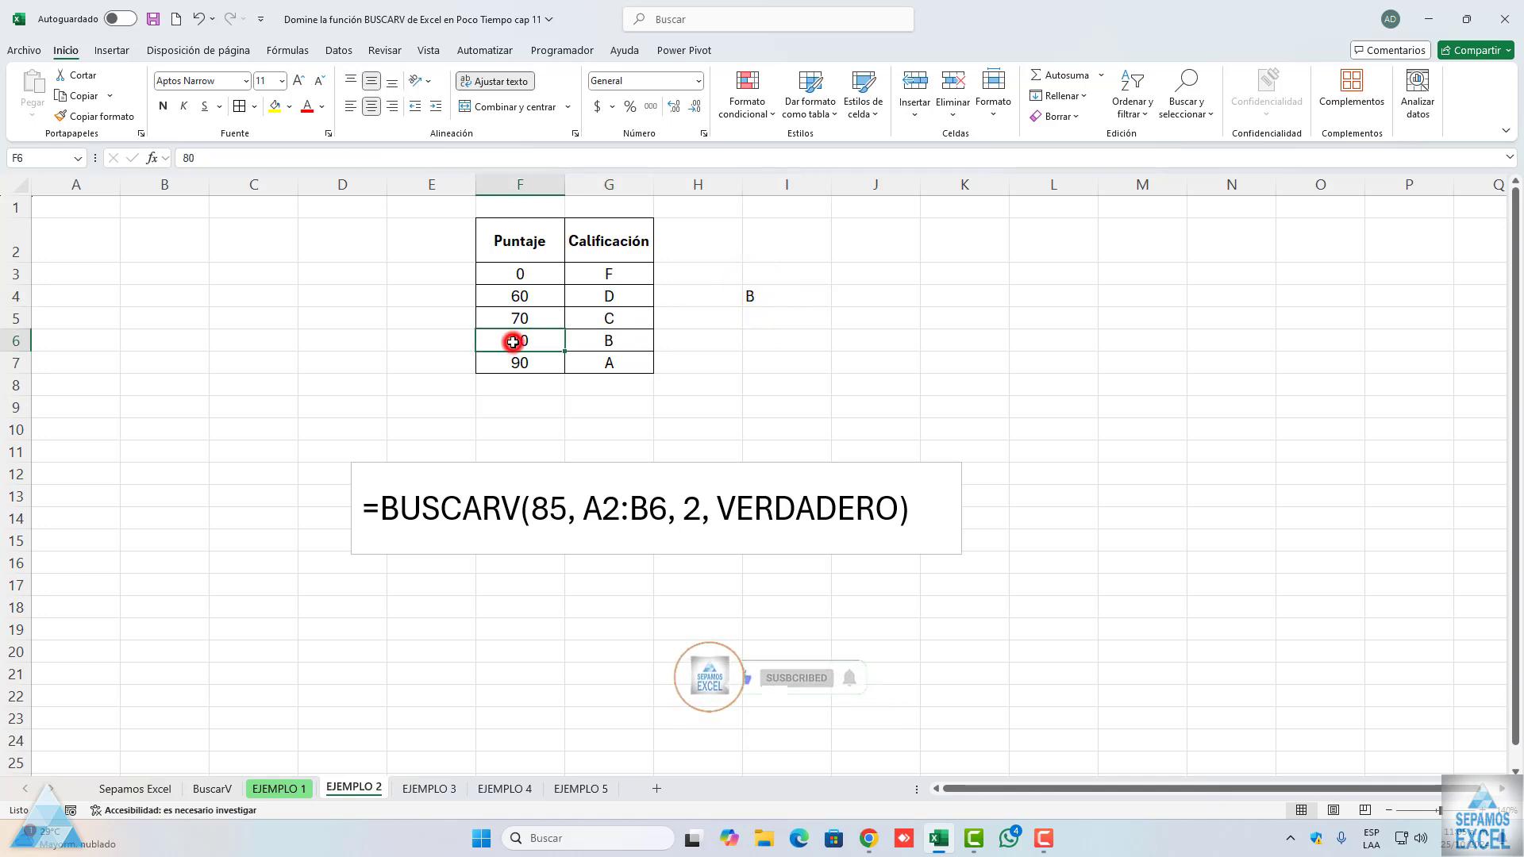
Change the looked-up score in I4 from 85 to 75 so it returns C
click(786, 296)
click(253, 158)
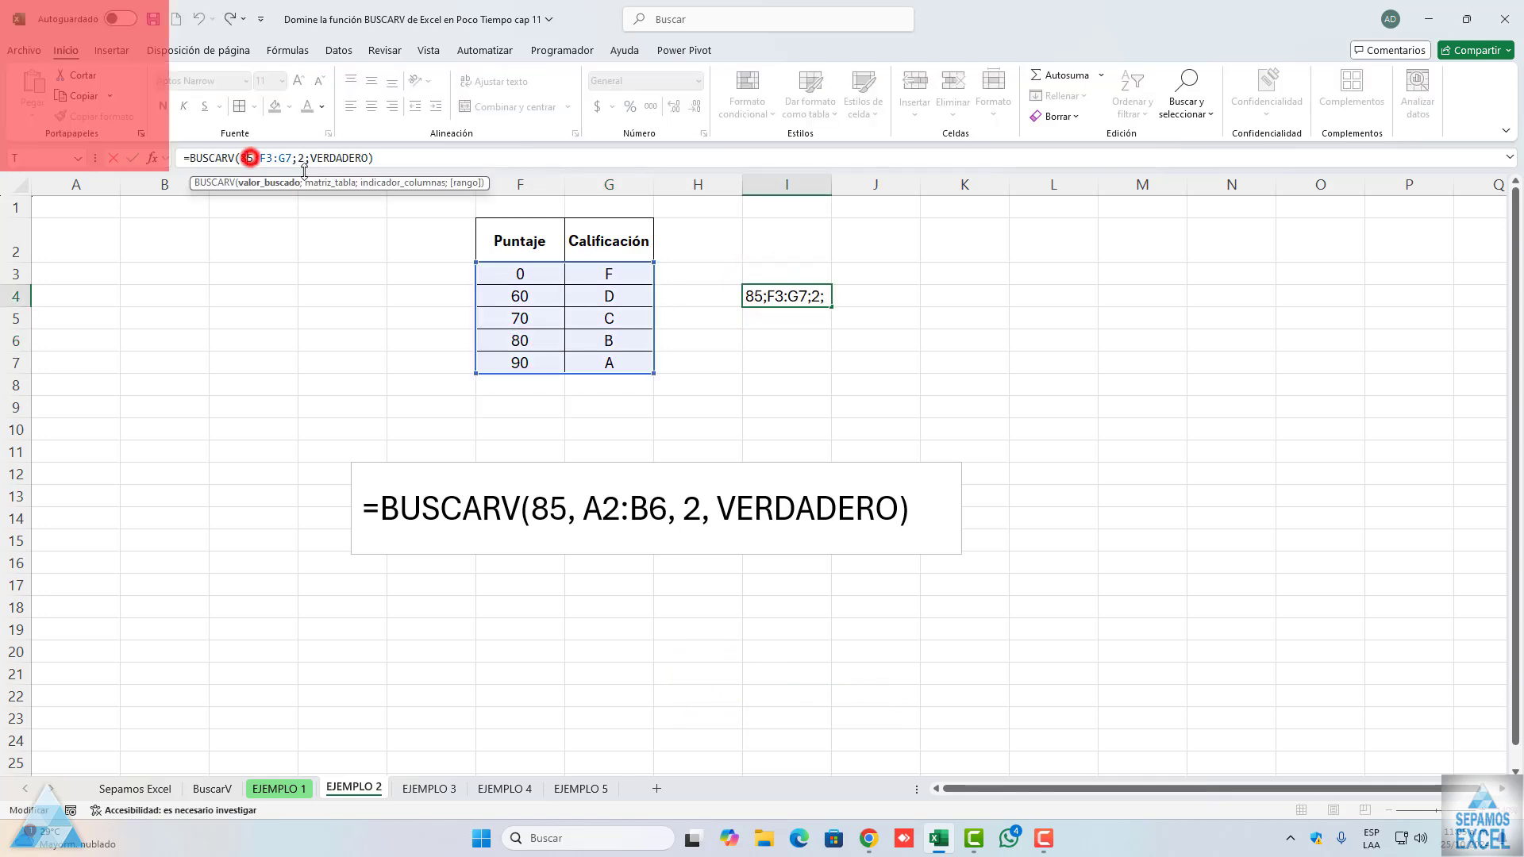
key(BackSpace)
text(7)
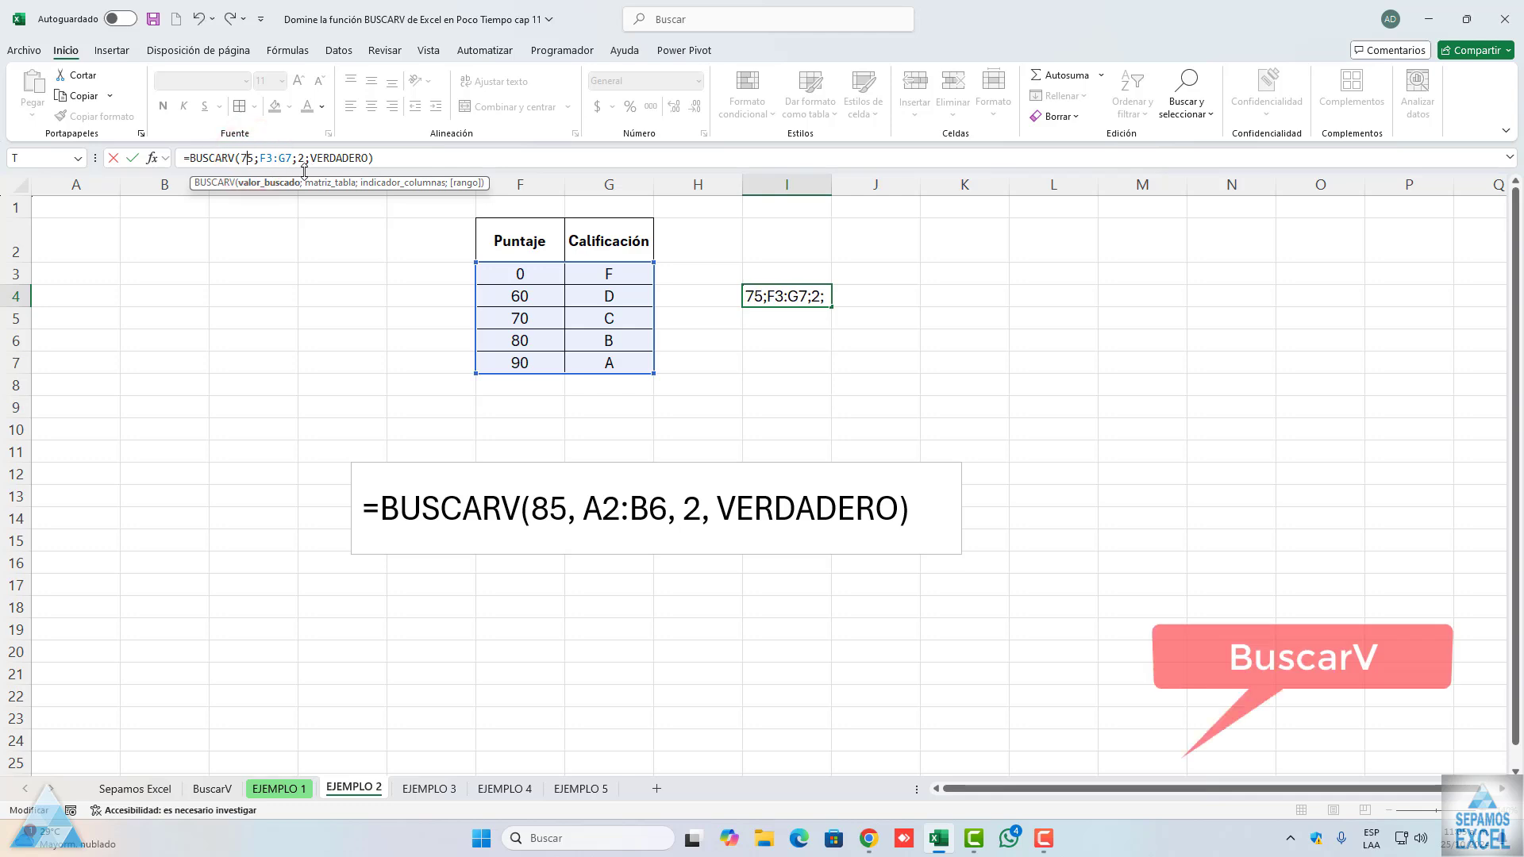
key(Return)
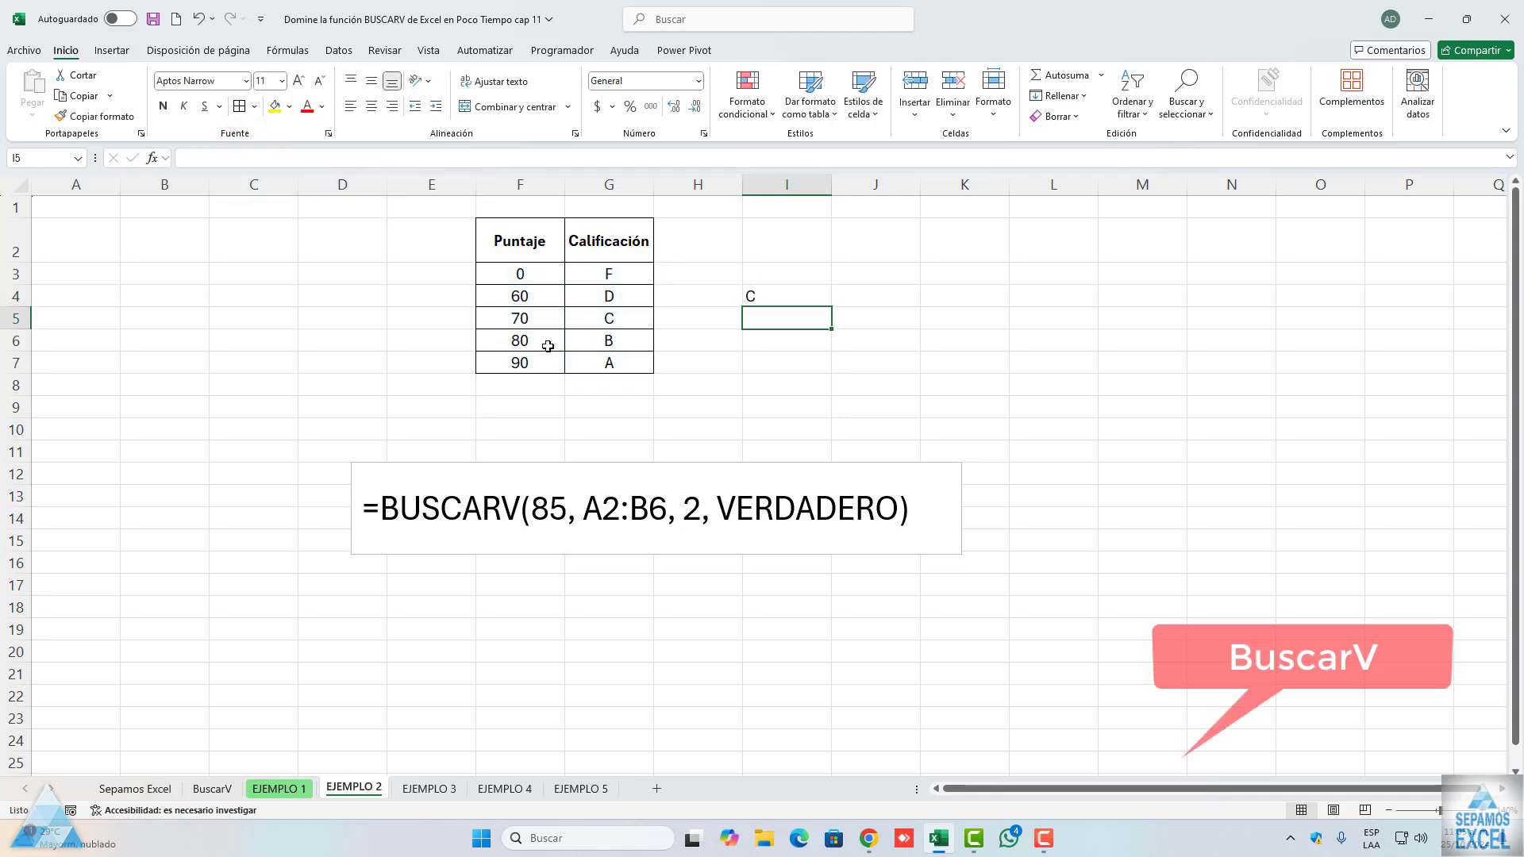
Review the I4 formula's VERDADERO approximate-match argument without changing it
click(590, 319)
click(791, 294)
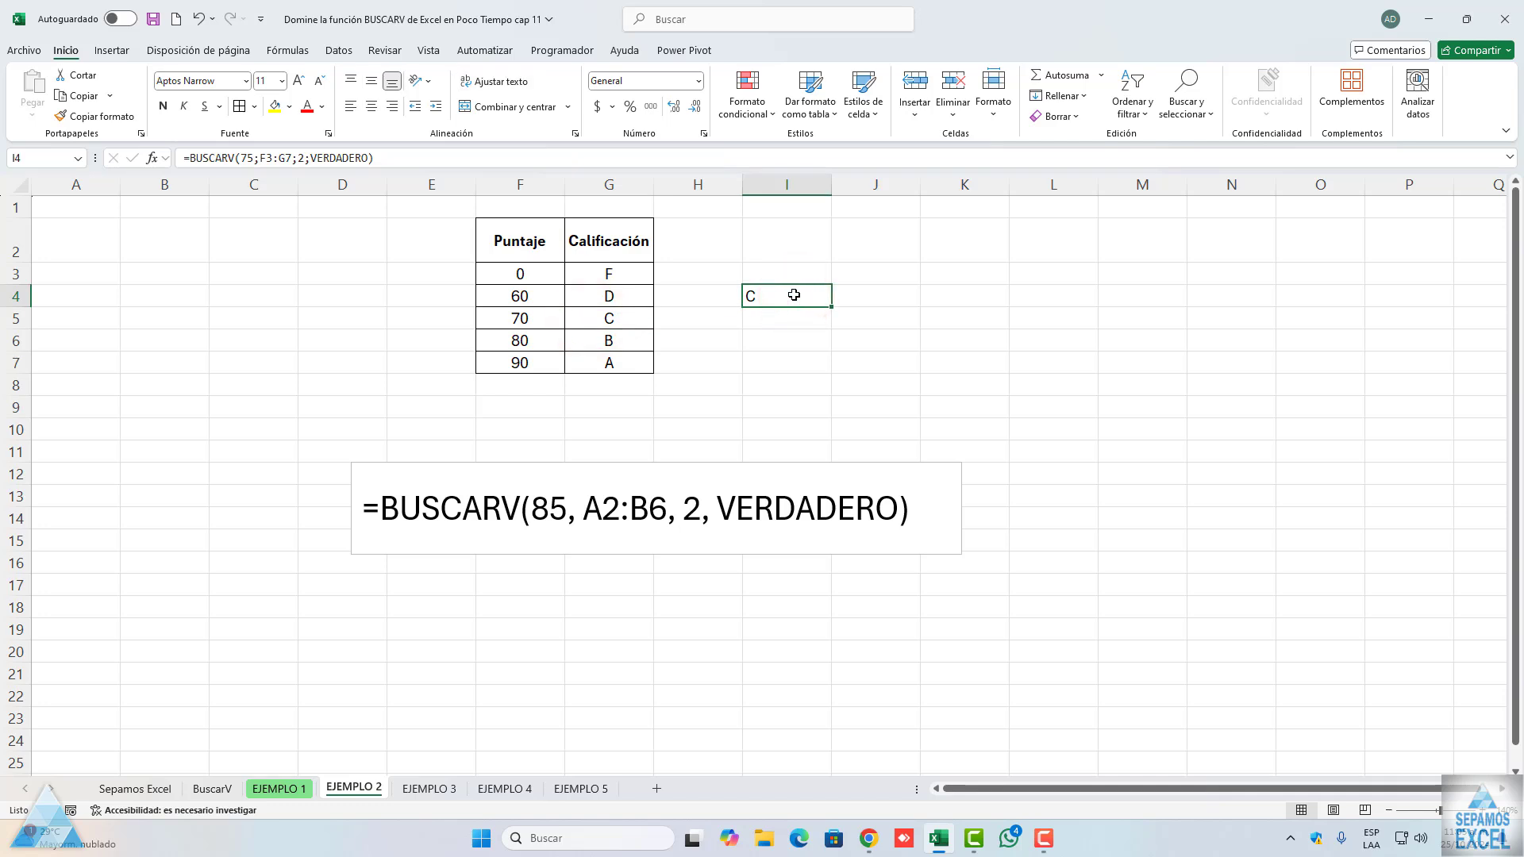
double_click(794, 296)
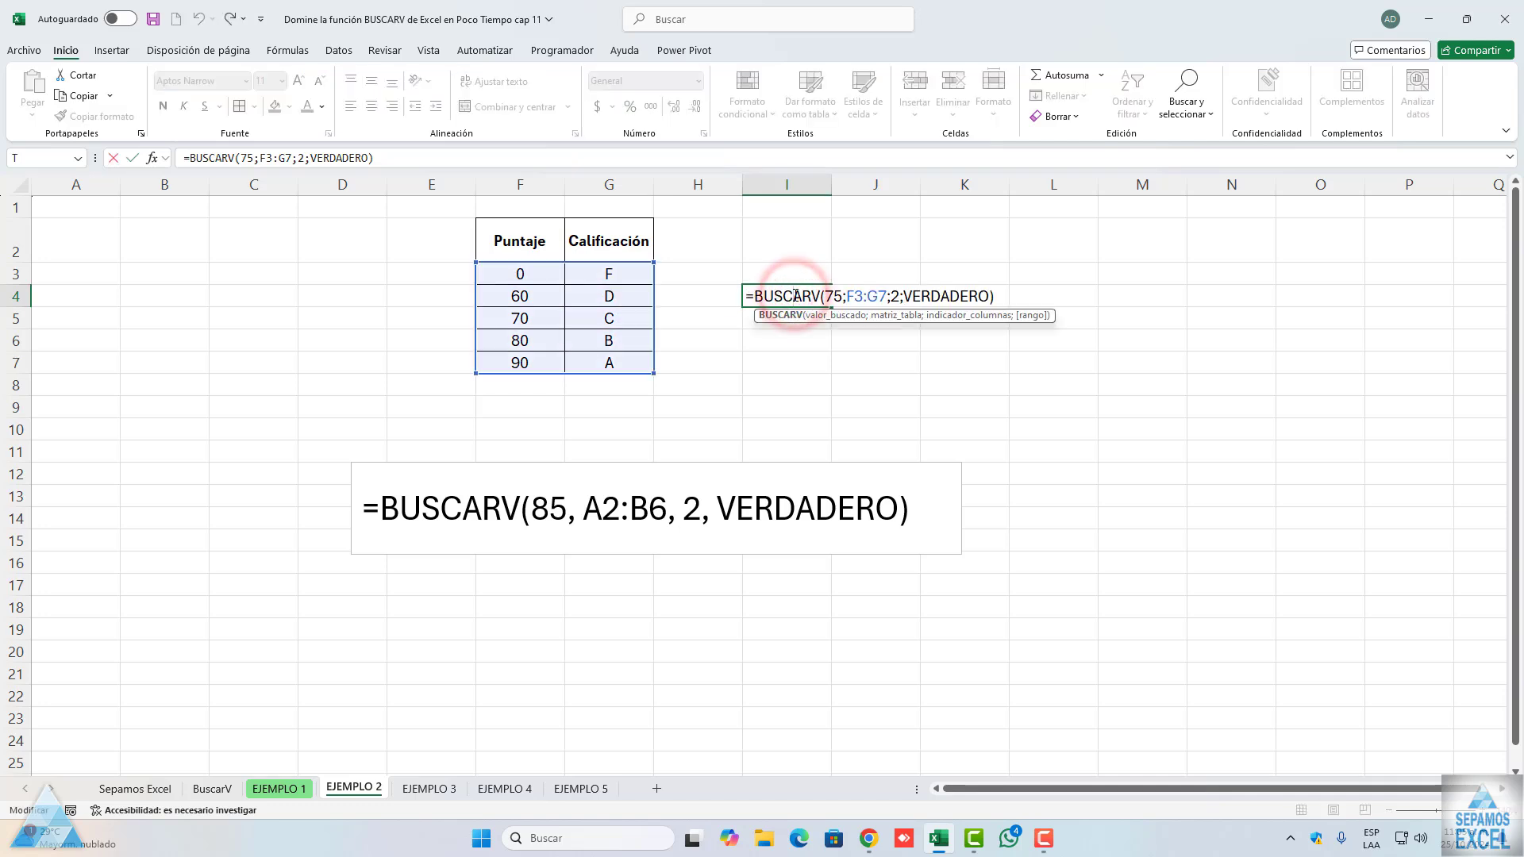
click(952, 295)
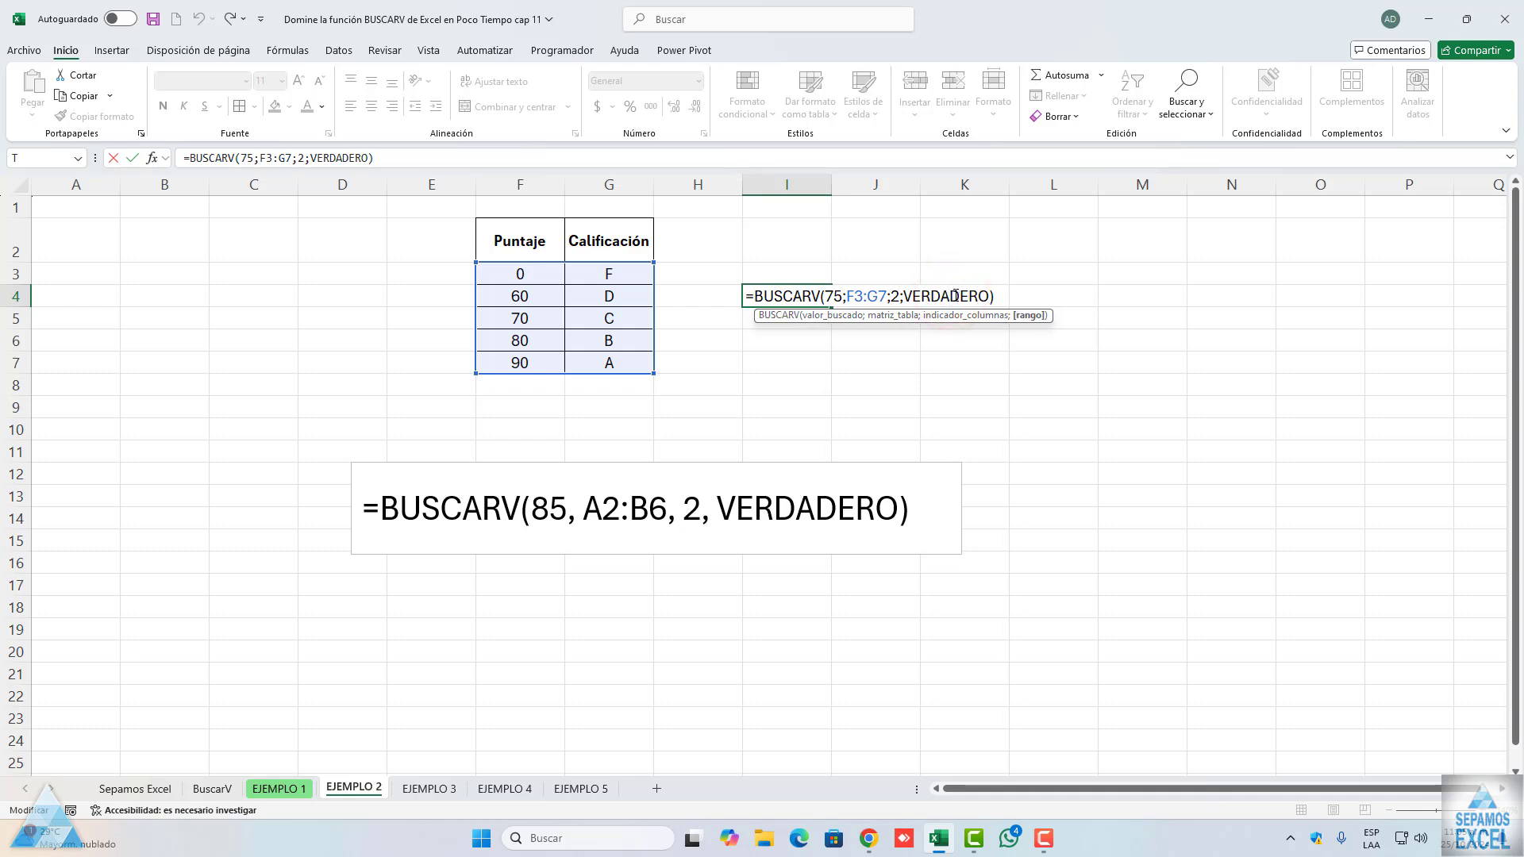
key(Escape)
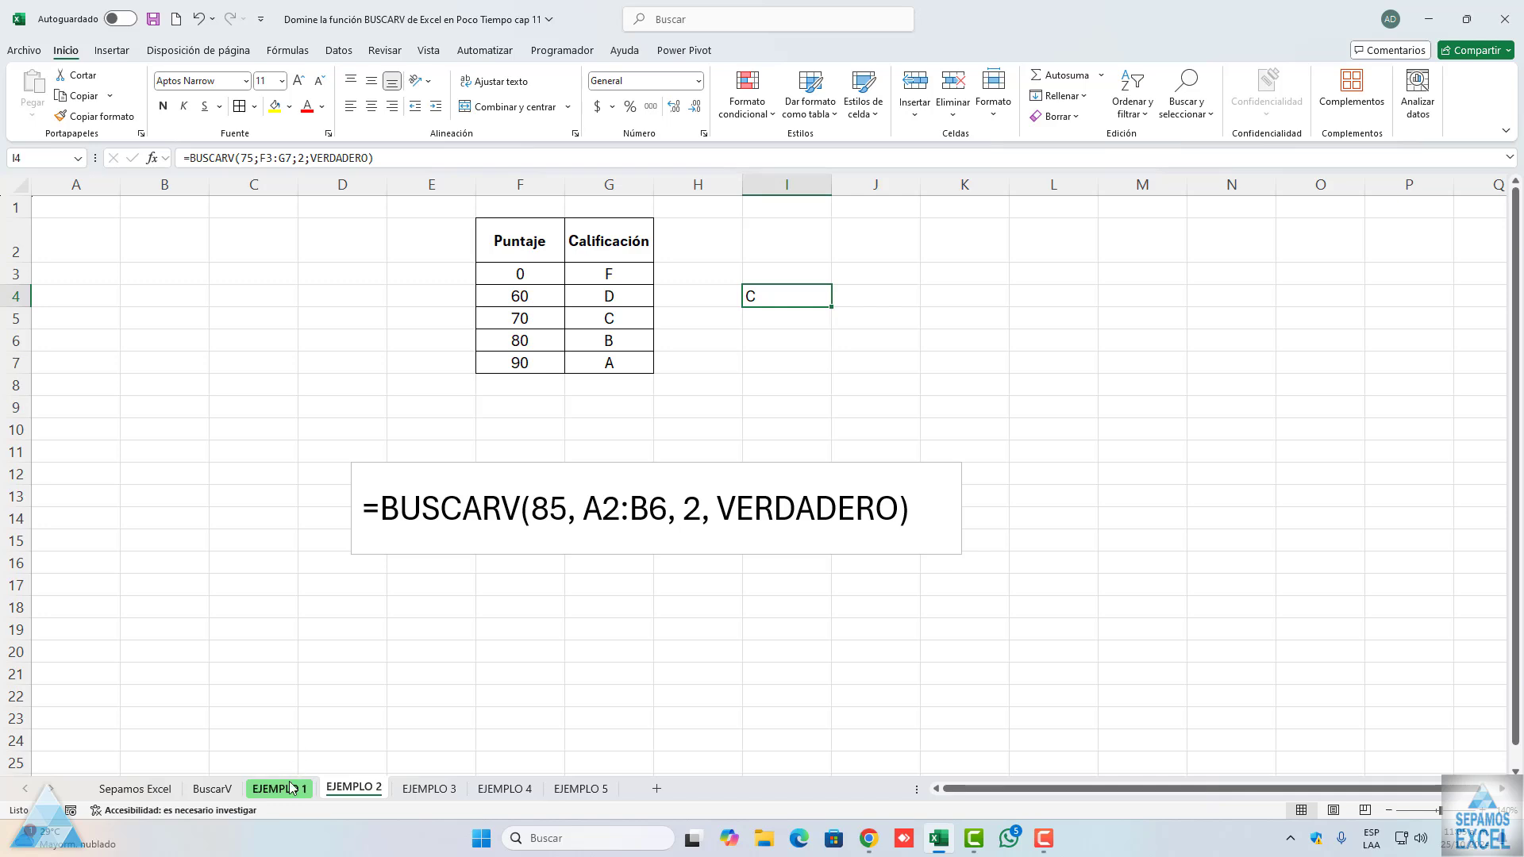
Flip between EJEMPLO 1 and EJEMPLO 2, reviewing H3's lookup formula on EJEMPLO 1
click(291, 787)
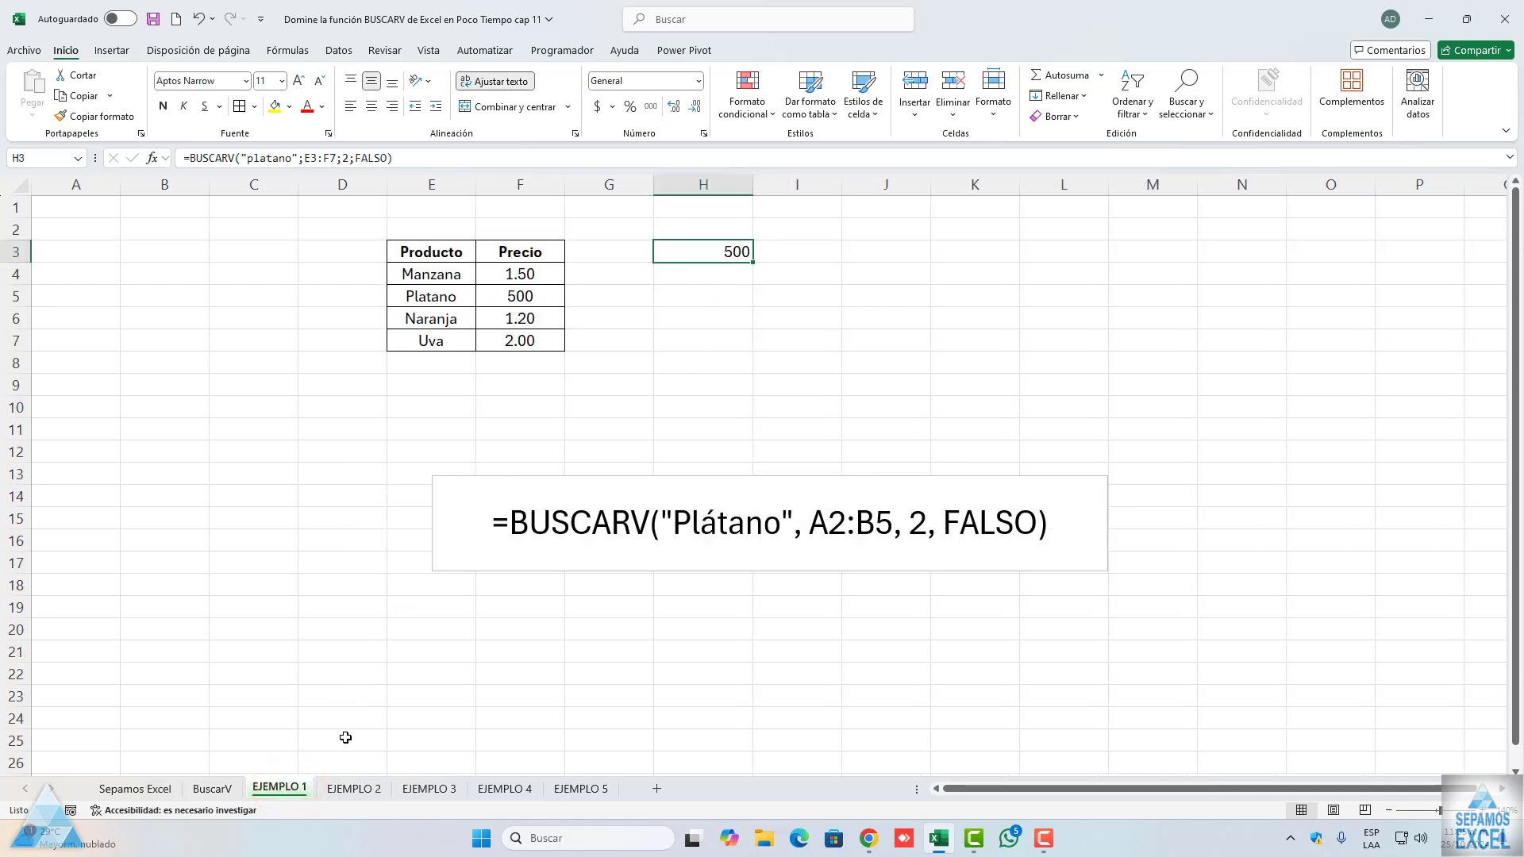
click(353, 790)
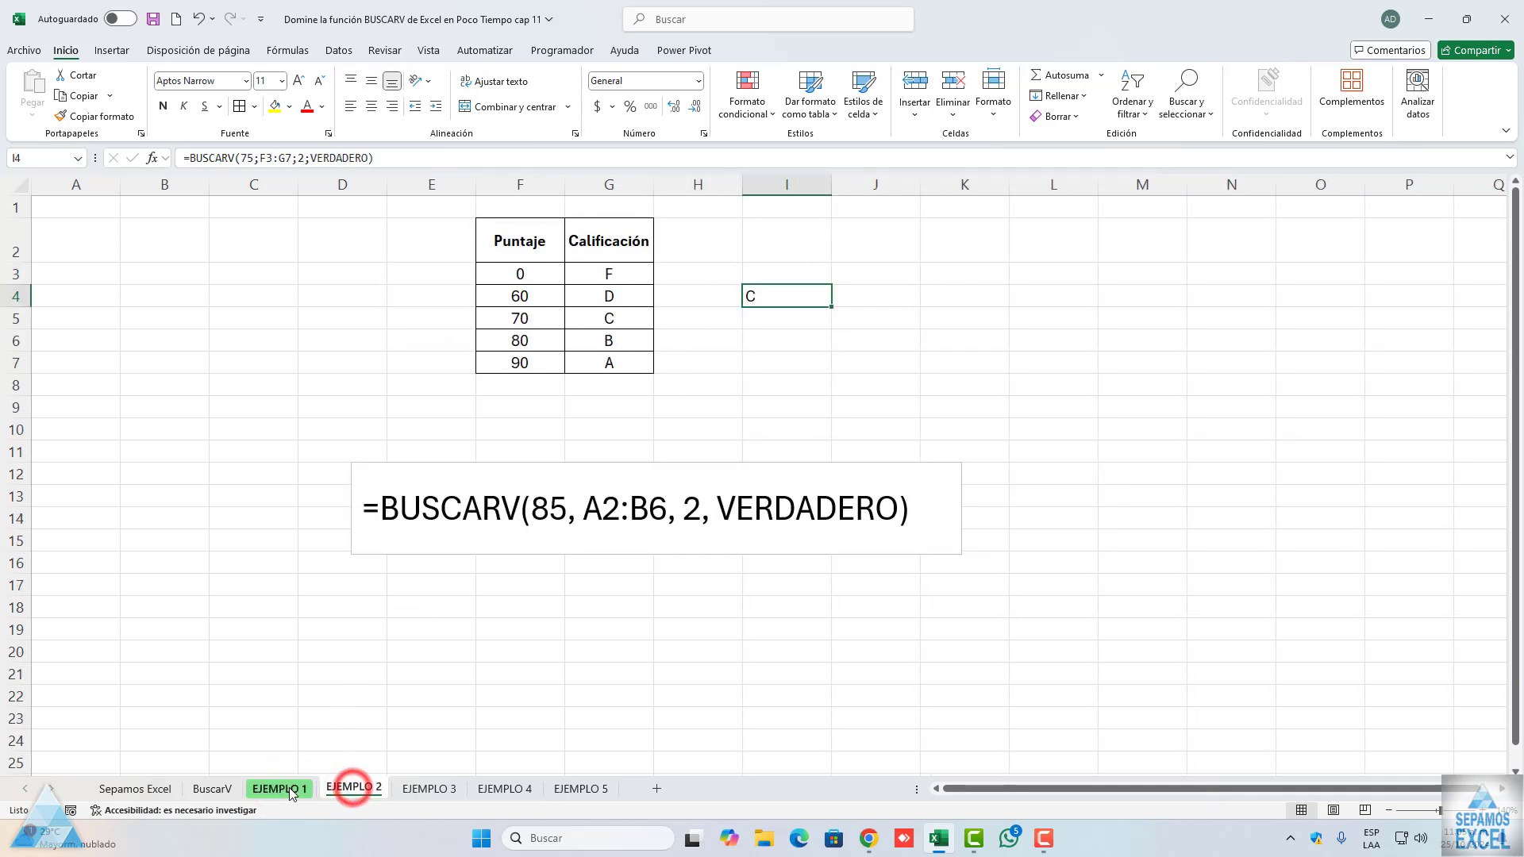
click(282, 788)
click(351, 789)
click(287, 788)
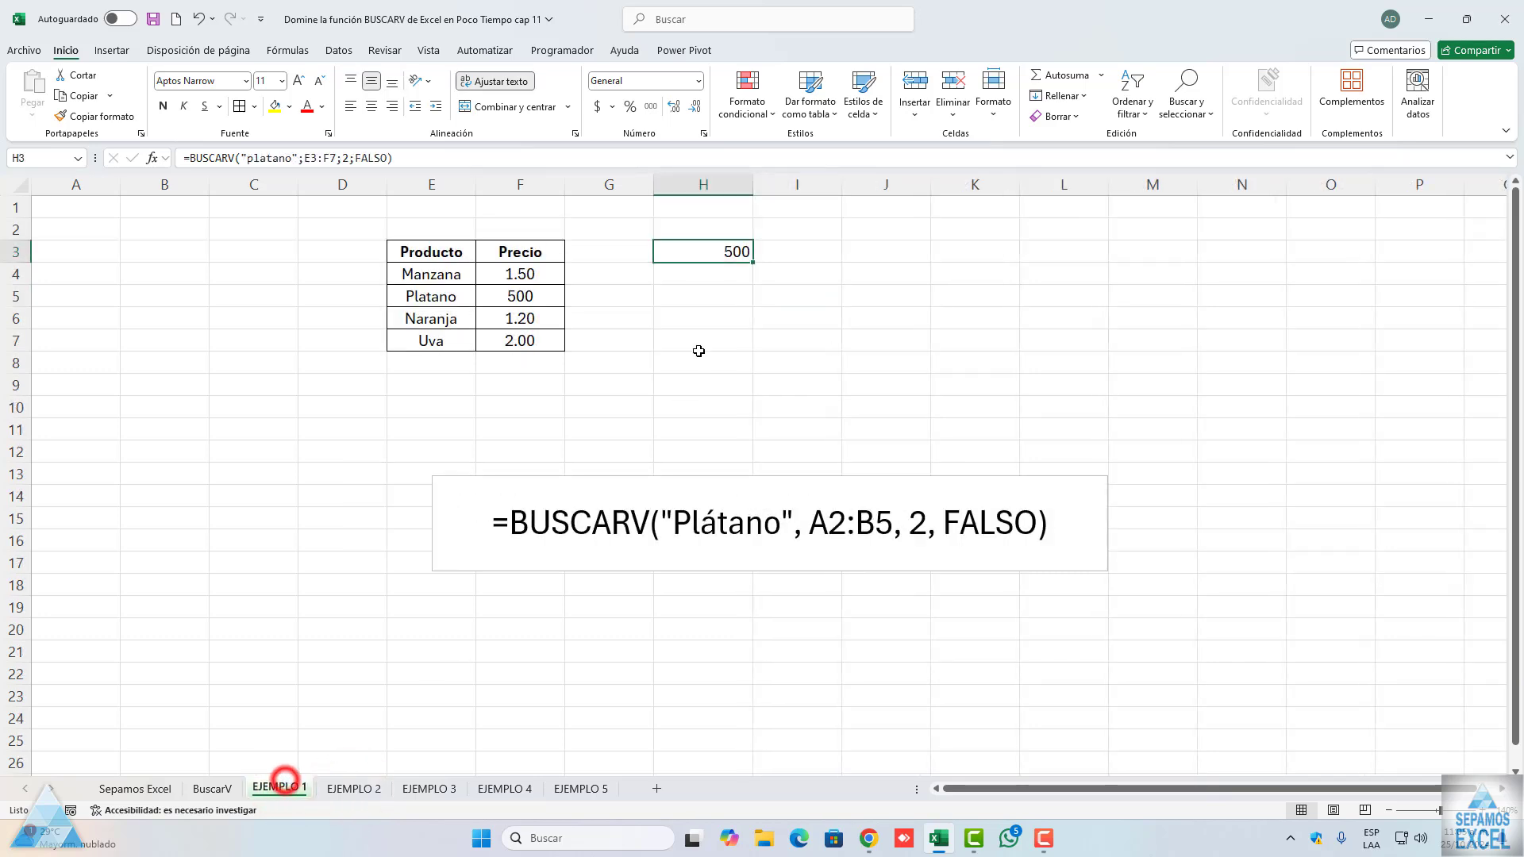
double_click(714, 253)
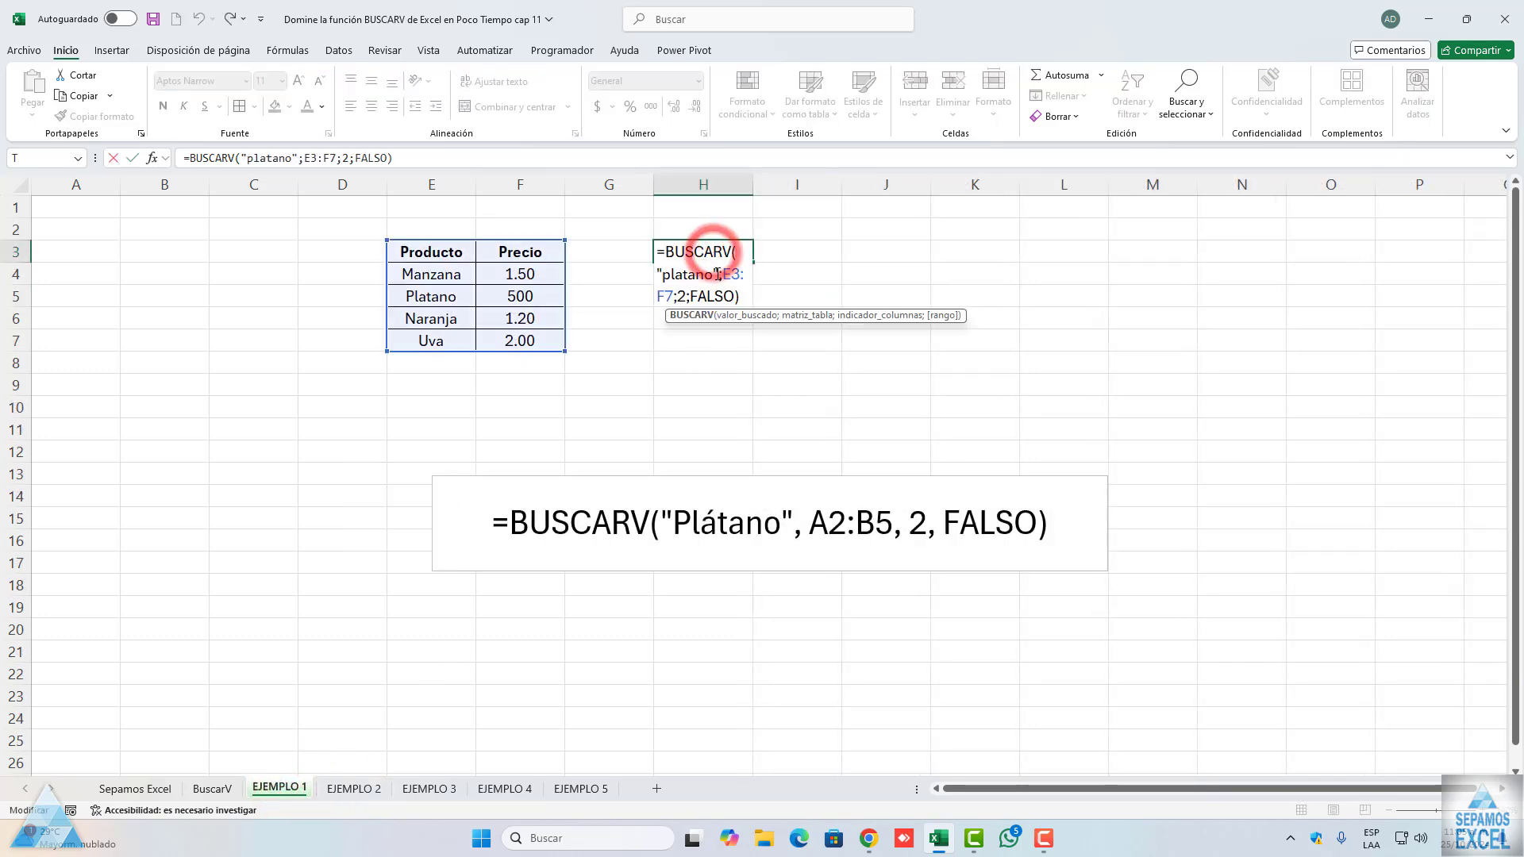
key(Escape)
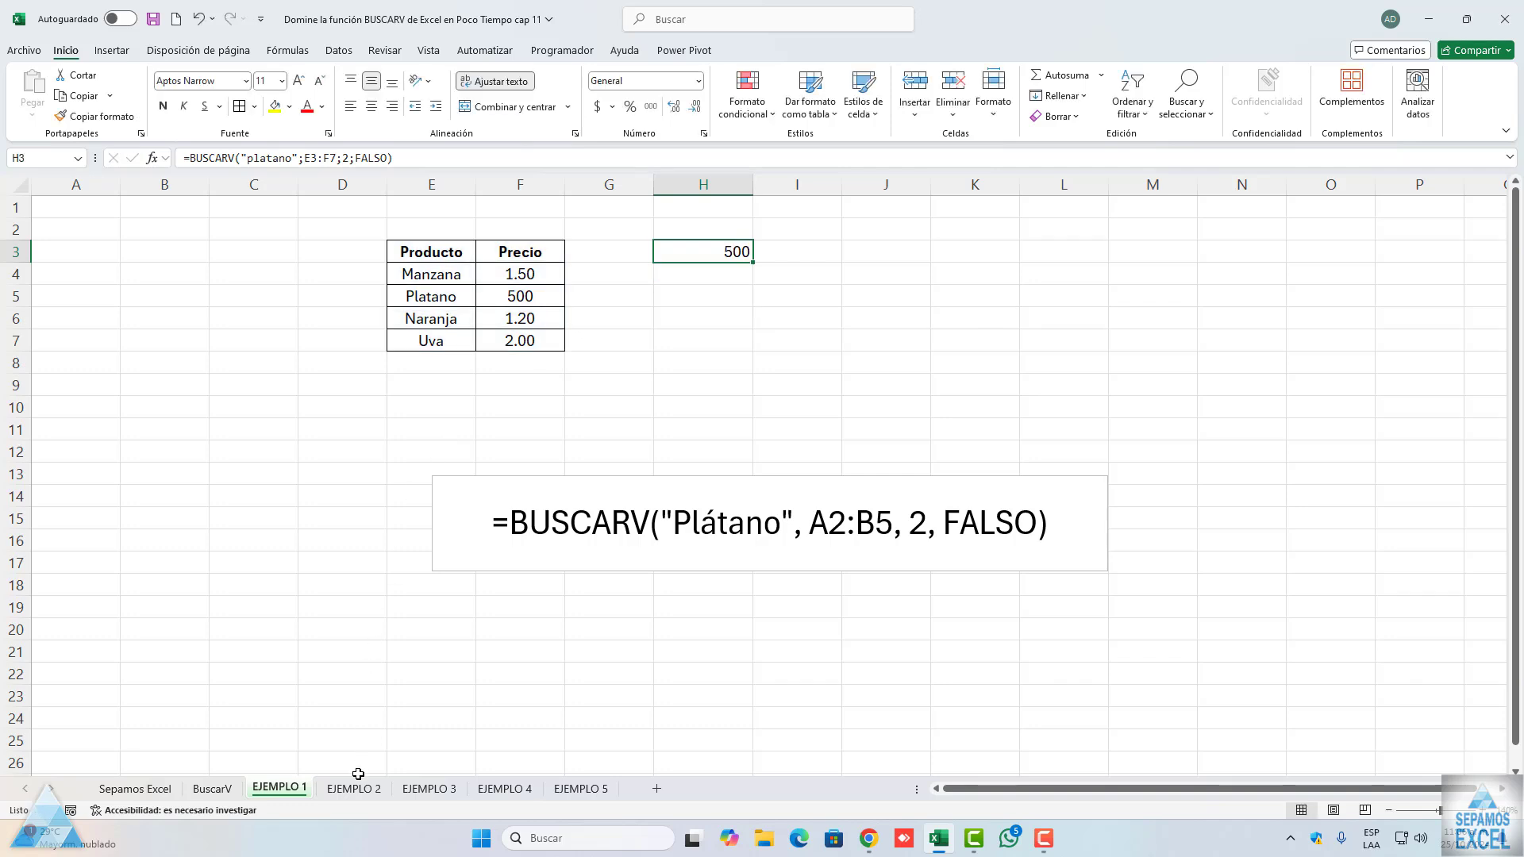
Review I4's grade lookup formula on EJEMPLO 2, then go to EJEMPLO 3
click(352, 788)
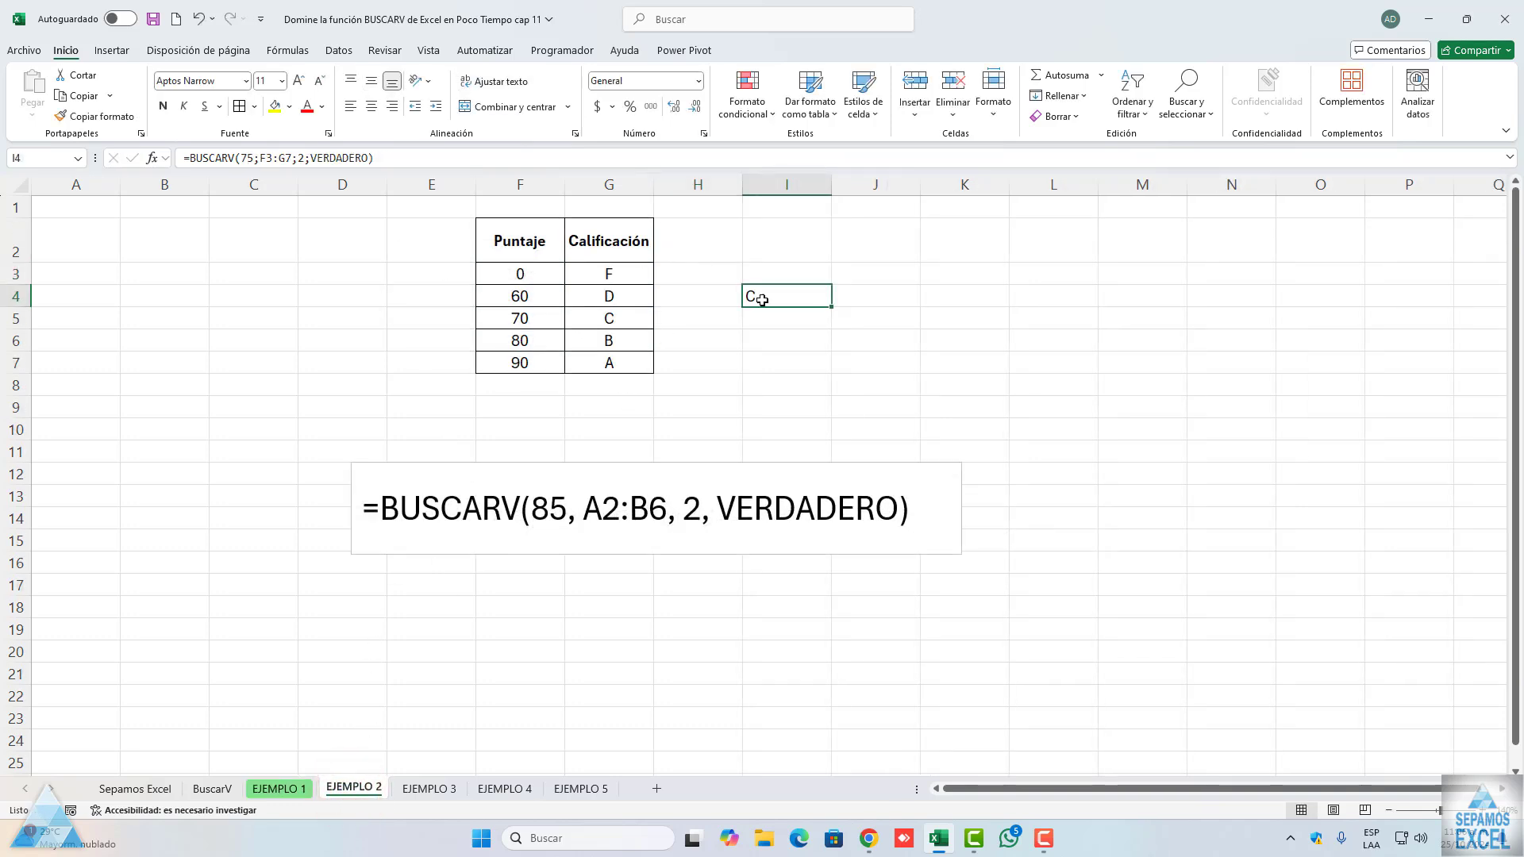
double_click(756, 298)
key(Escape)
click(430, 788)
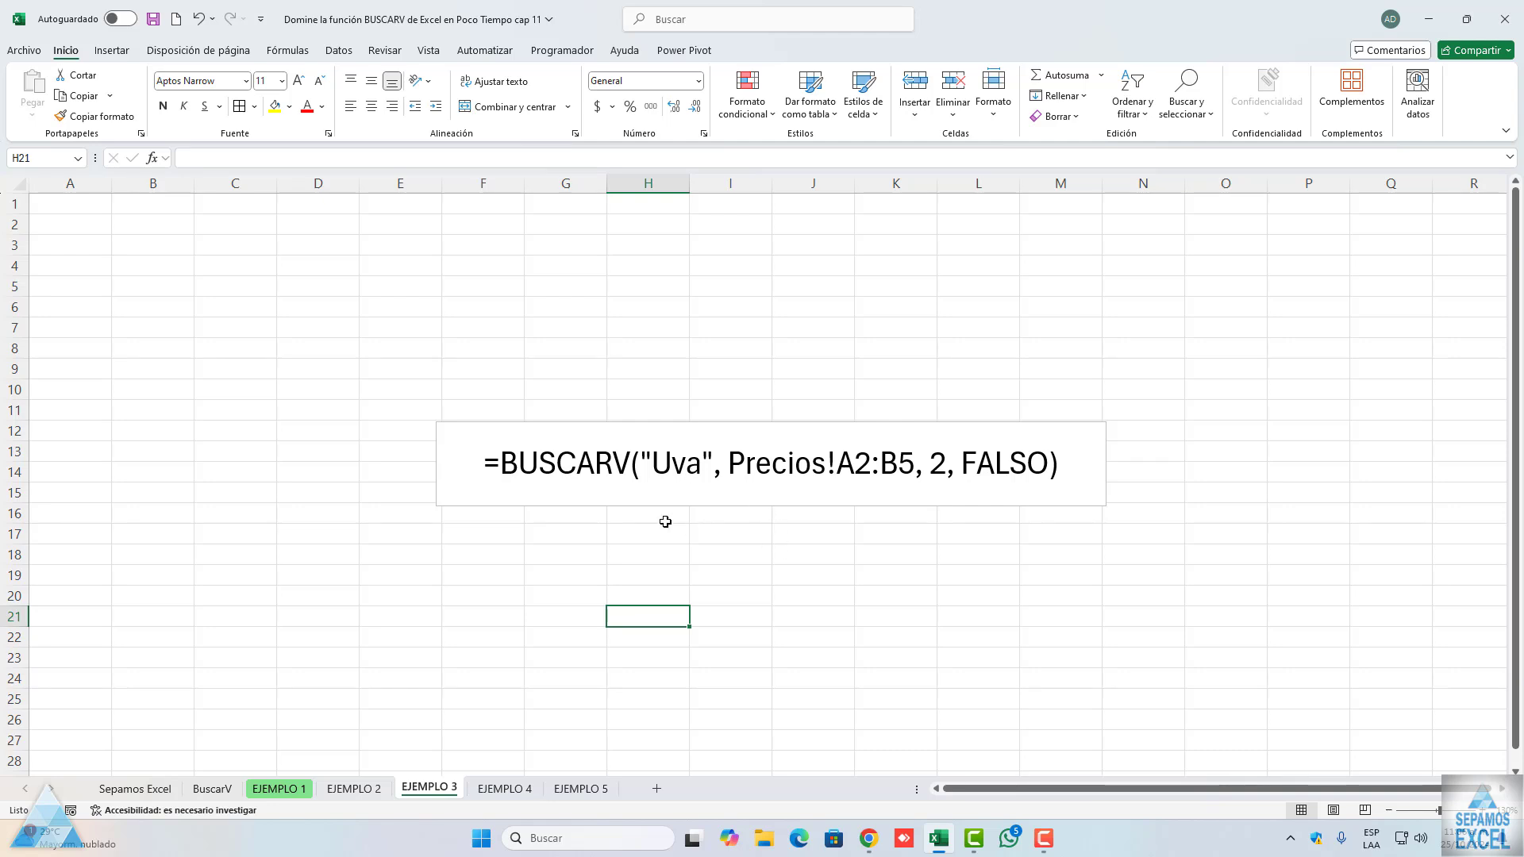
Start a BUSCARV in G5 via Function Arguments with "uva" as the lookup value
click(569, 283)
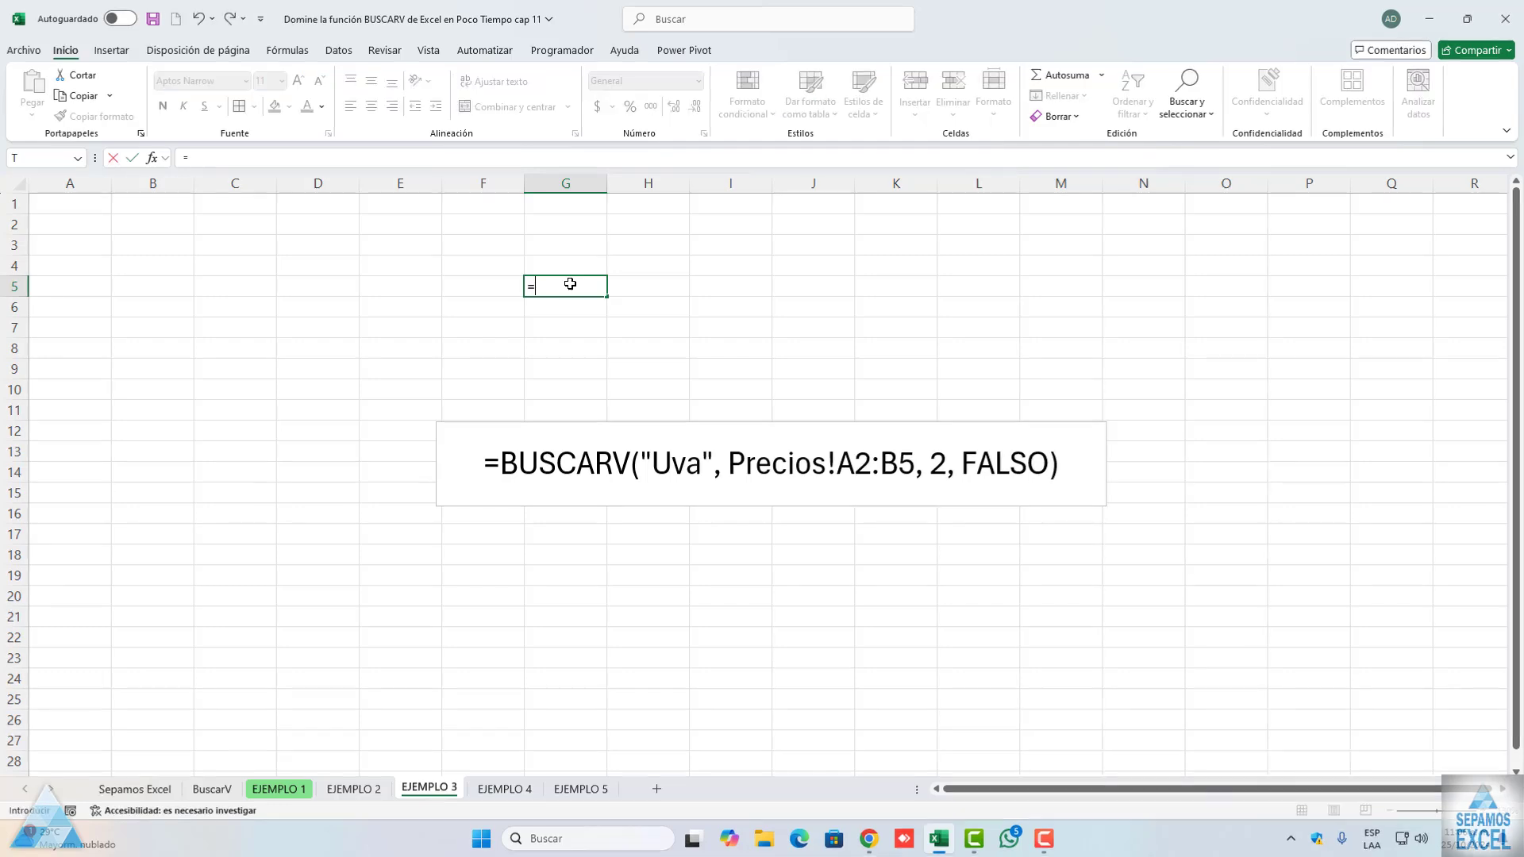
text(=busc)
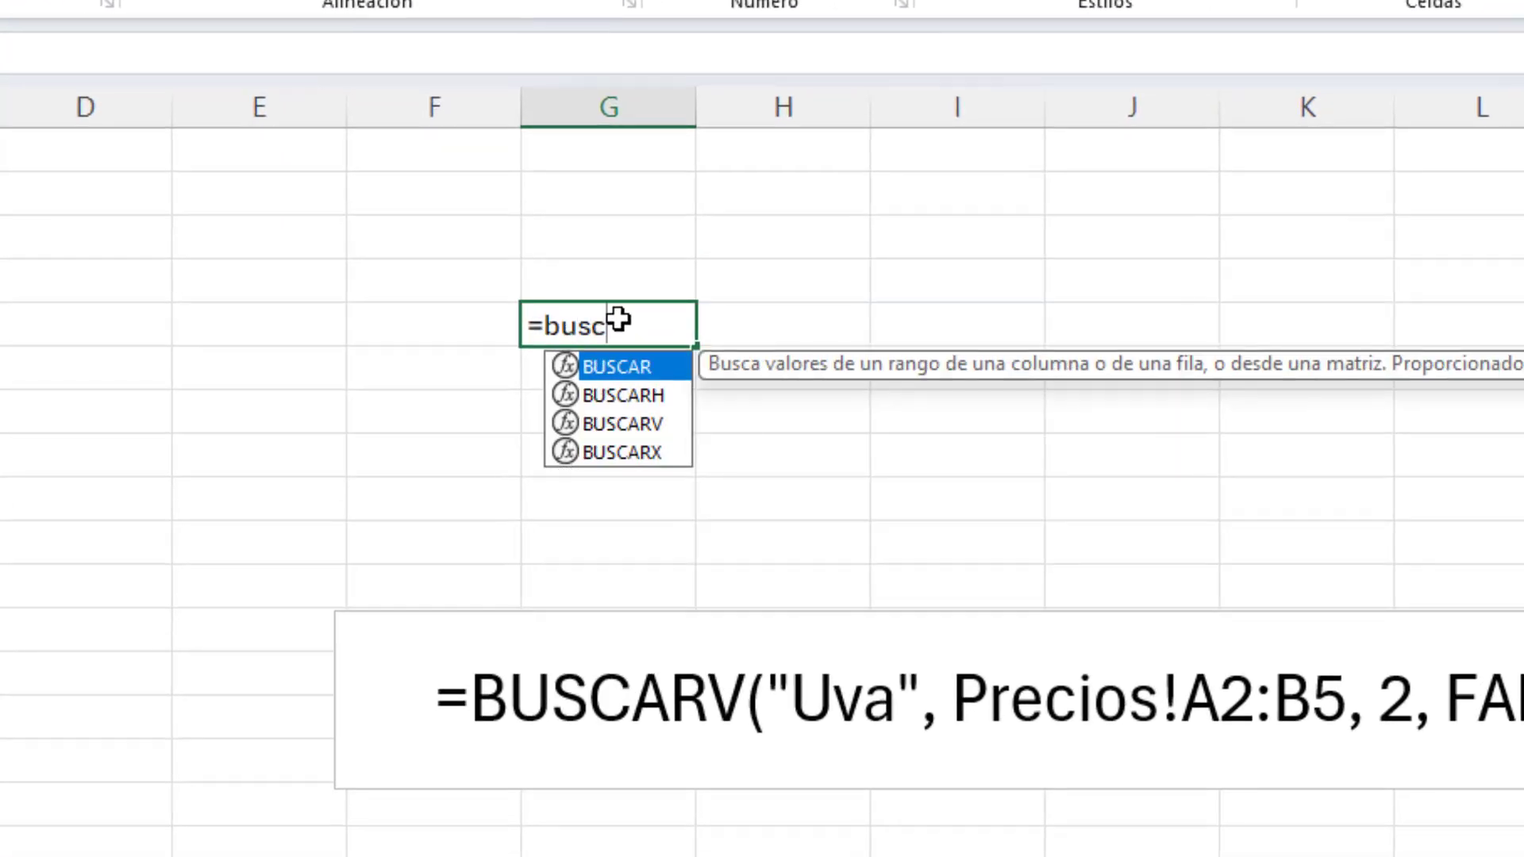
double_click(656, 421)
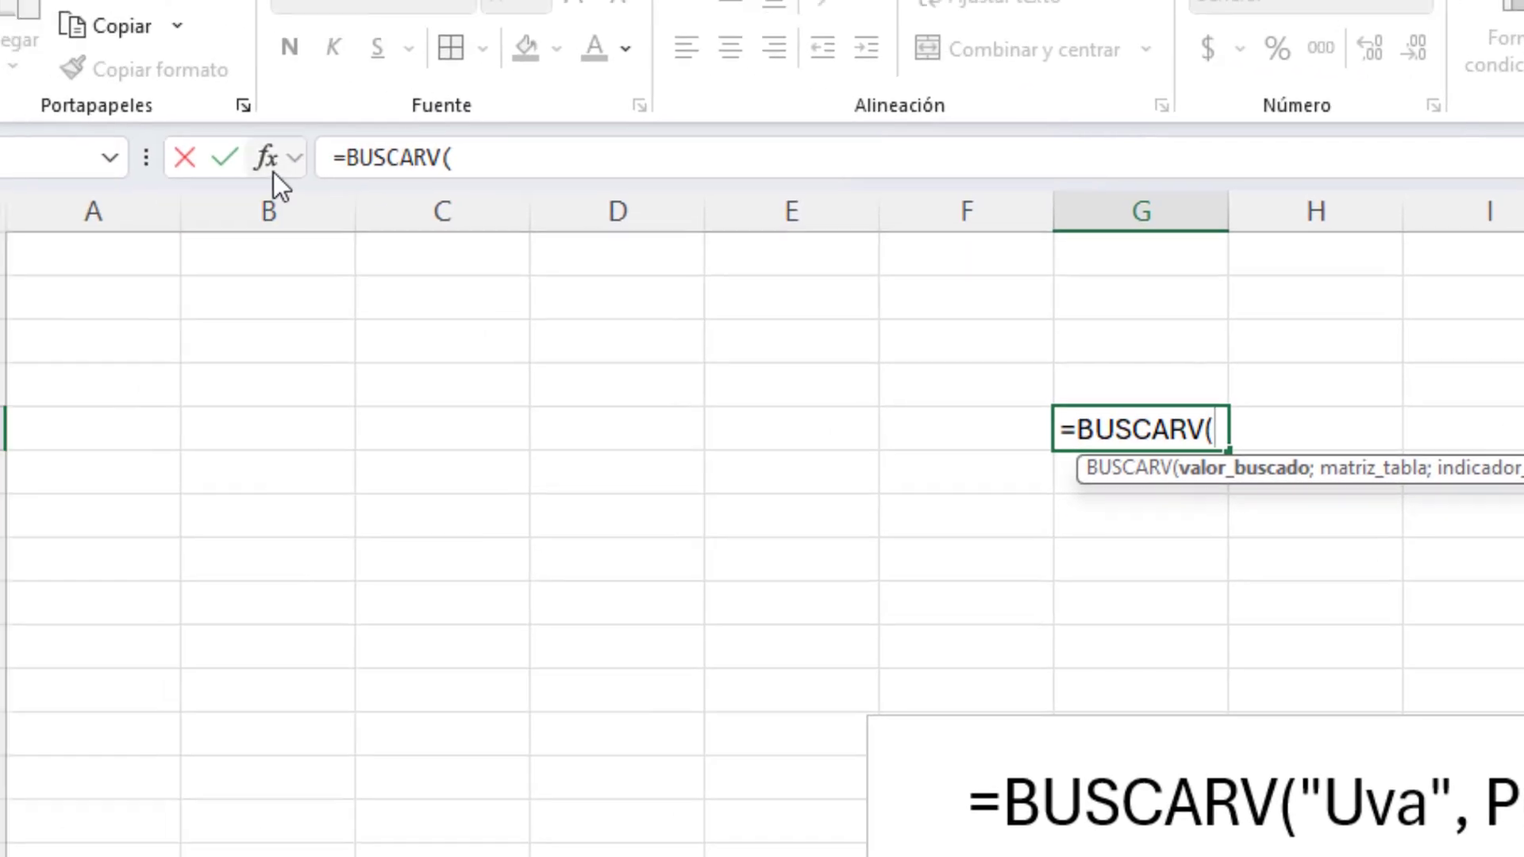
click(311, 121)
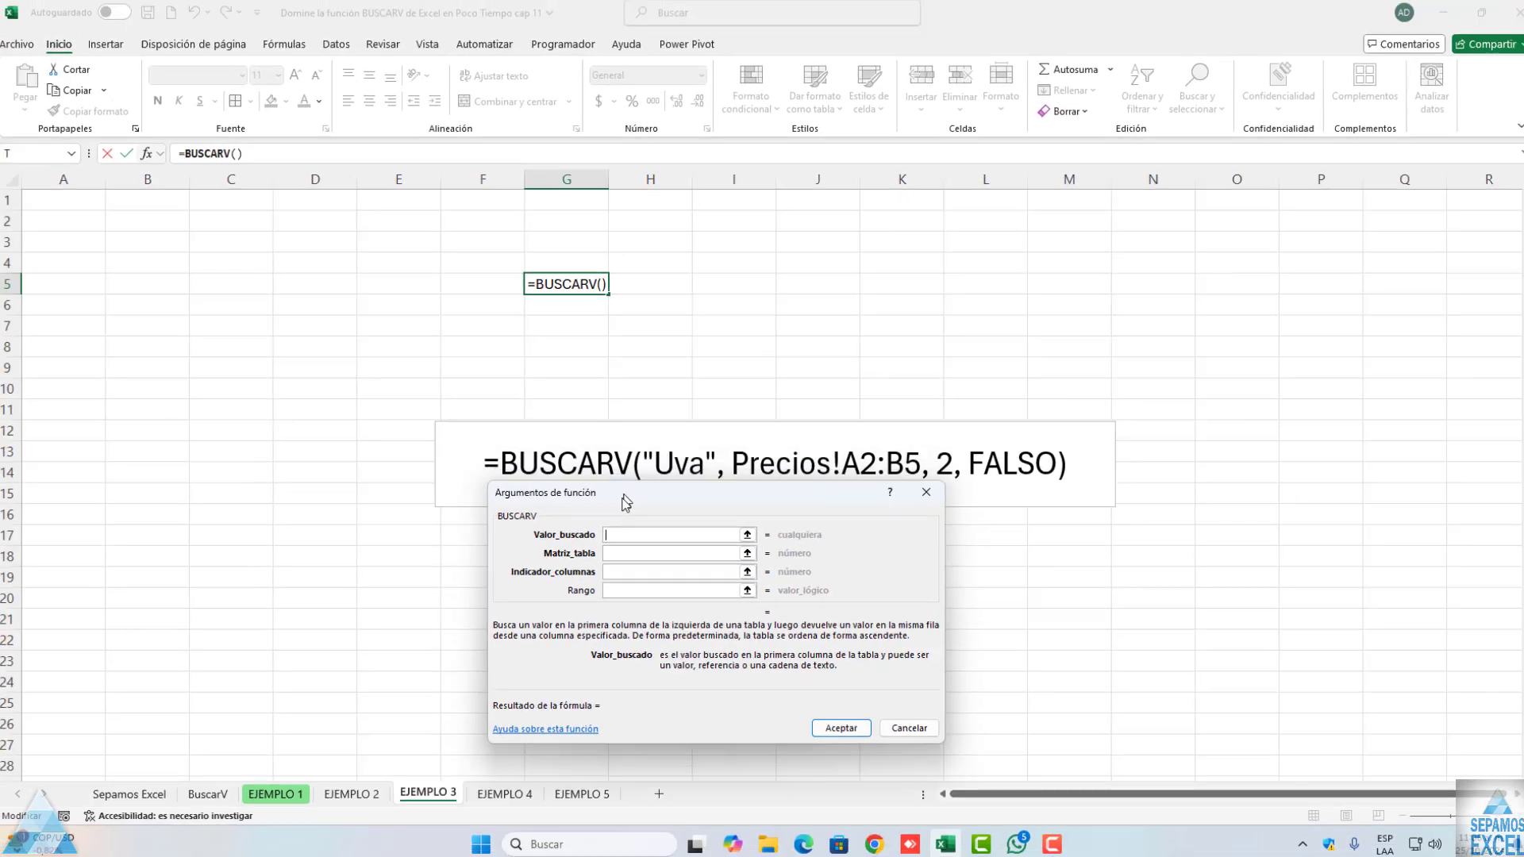
mouse_move(581, 304)
mouse_down()
mouse_move(648, 387)
mouse_move(590, 342)
mouse_up()
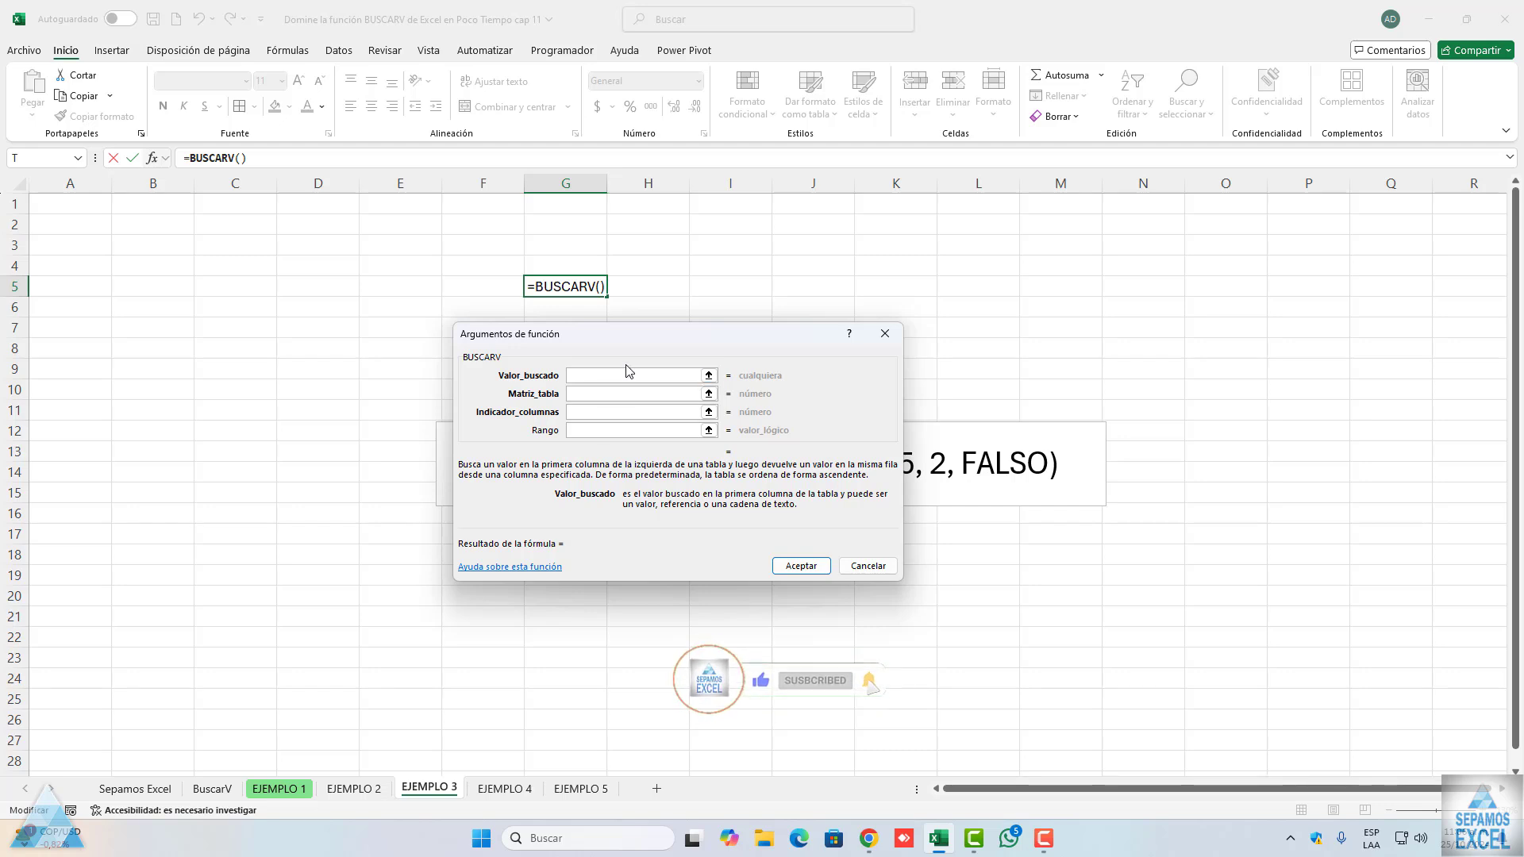
text(y)
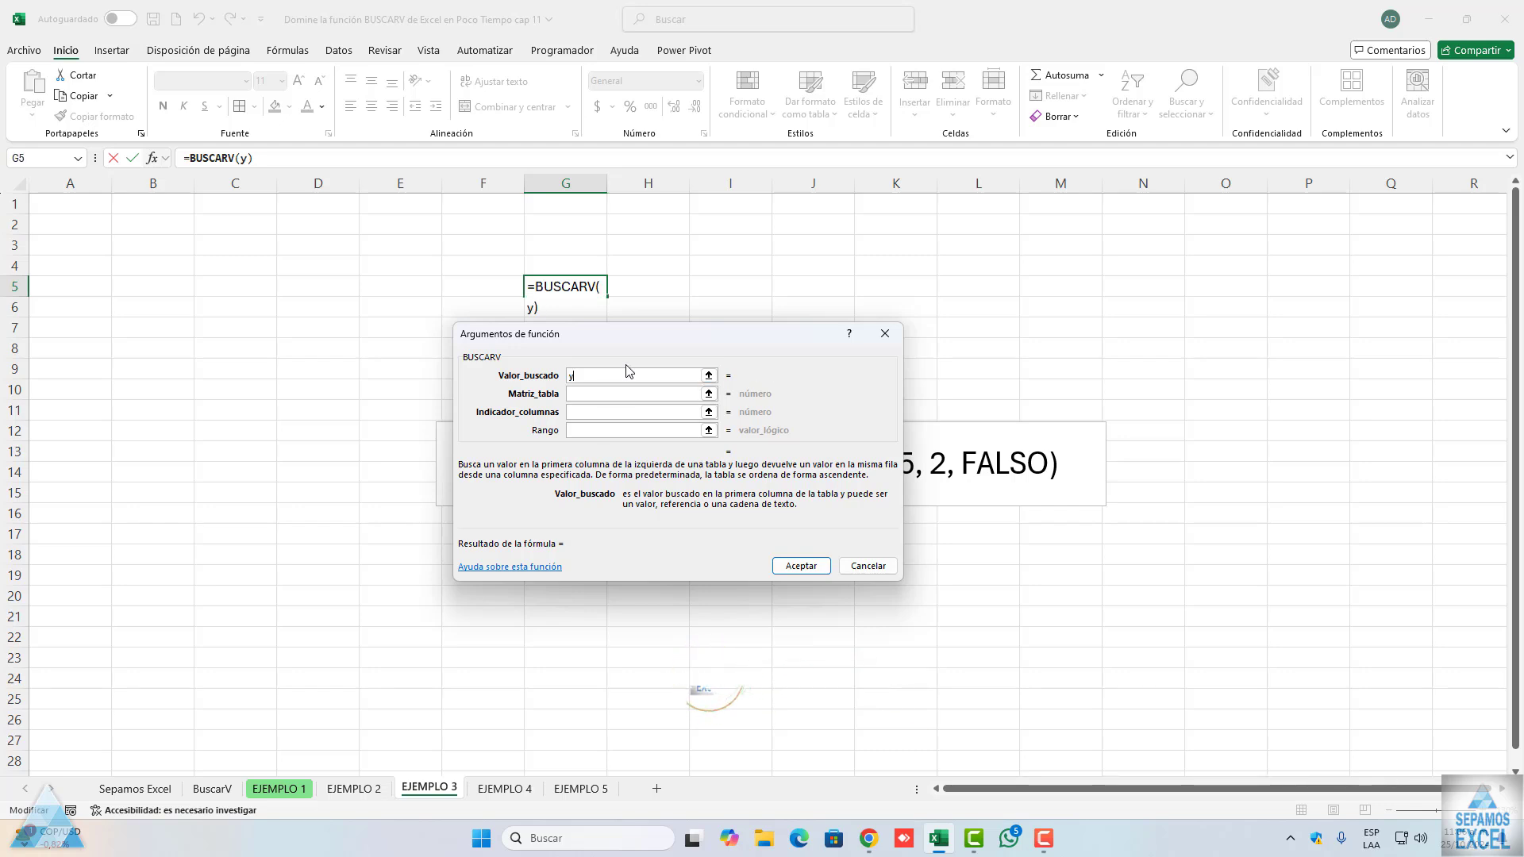
key(BackSpace)
text(u)
text(va)
click(622, 398)
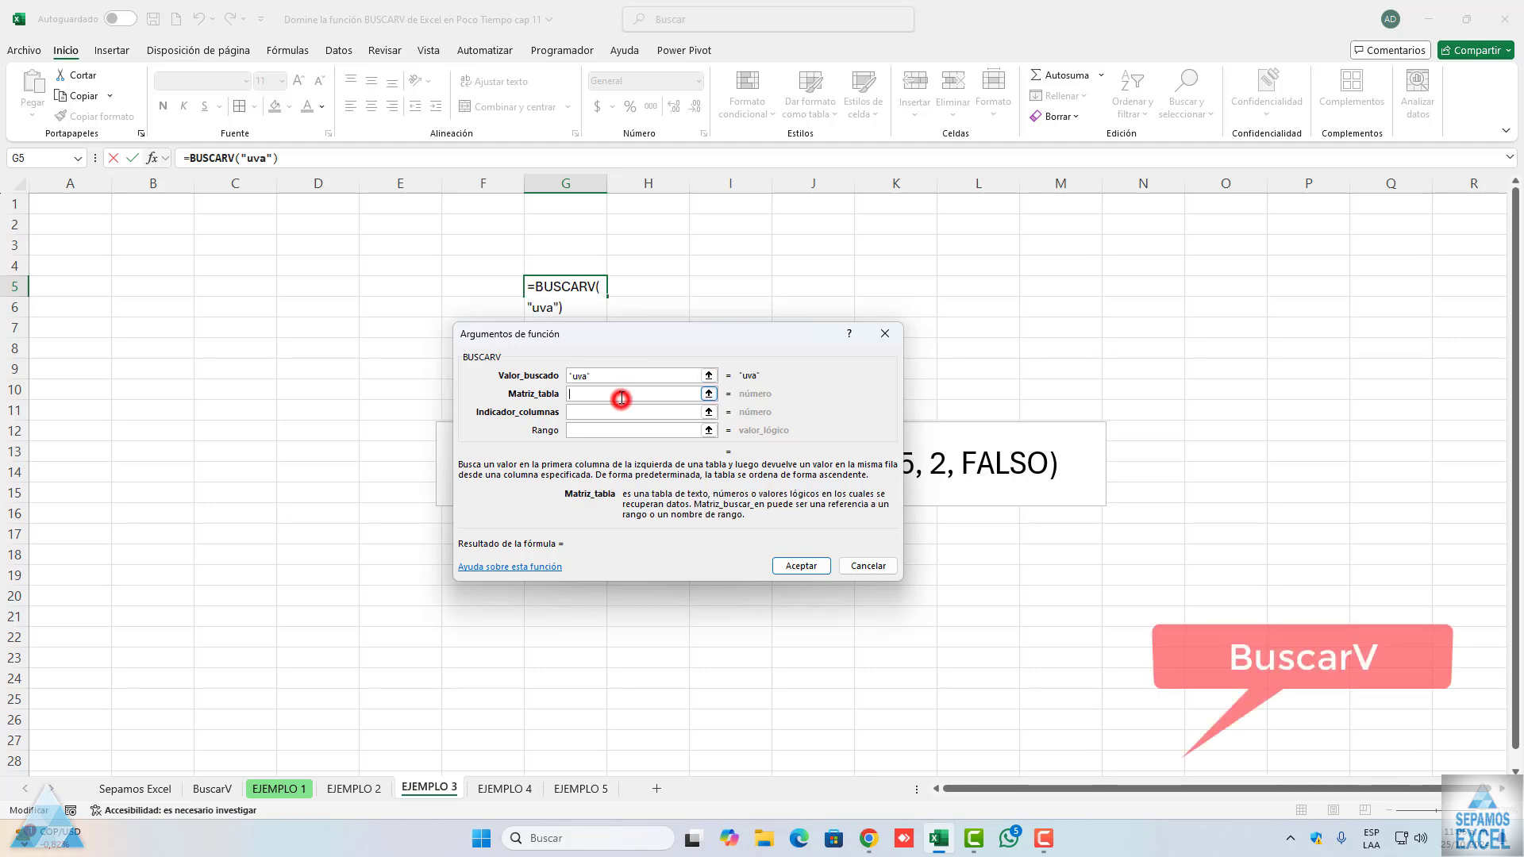
Set table 'EJEMPLO 1'!E4:F7, column 2 and FALSO so G5 returns 2.00
click(374, 786)
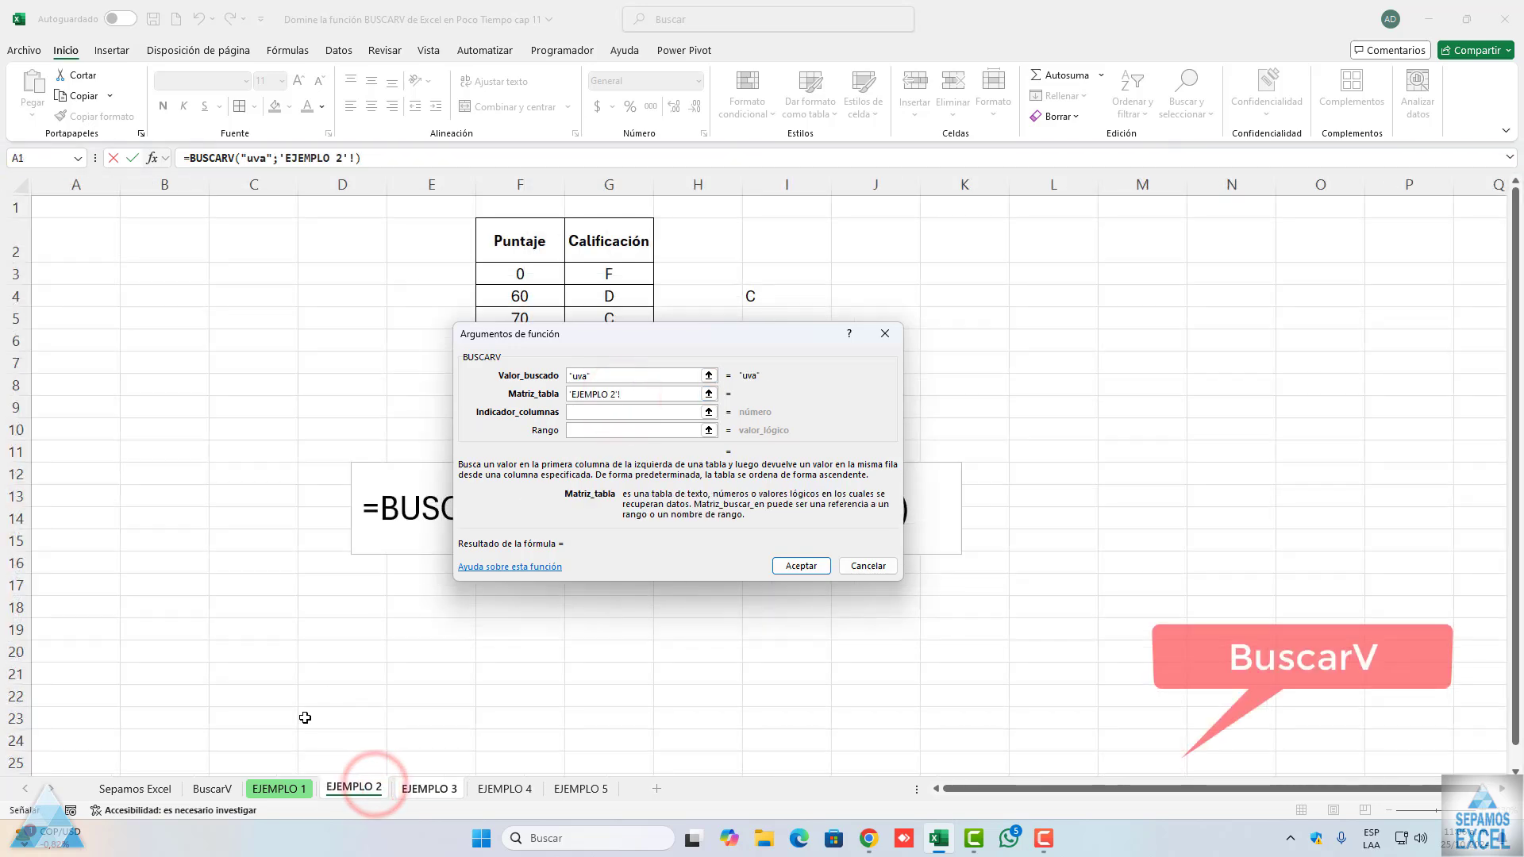
click(280, 788)
drag(428, 274, 520, 341)
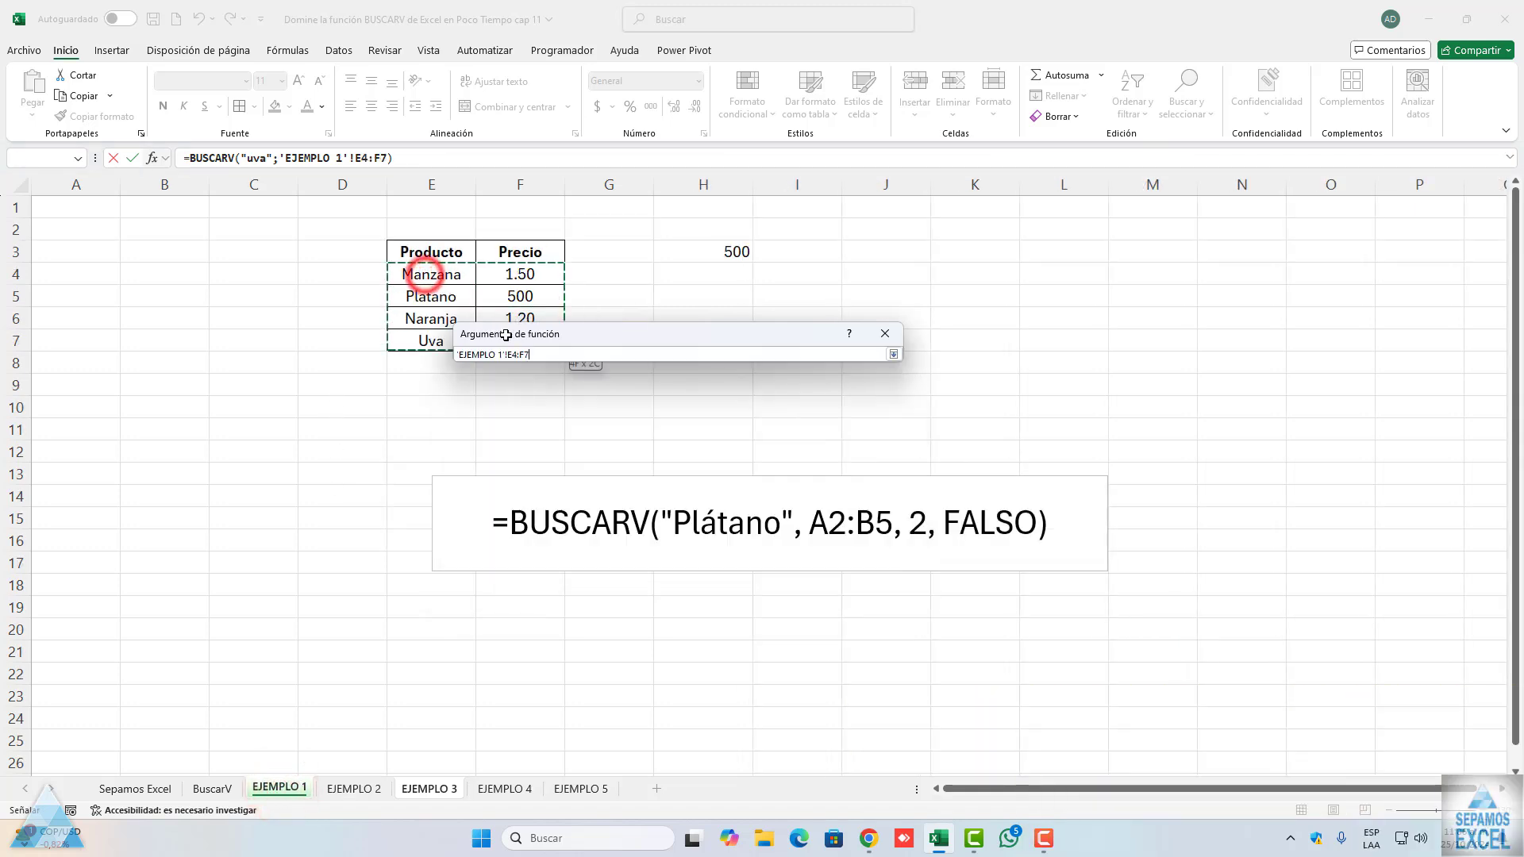
click(615, 412)
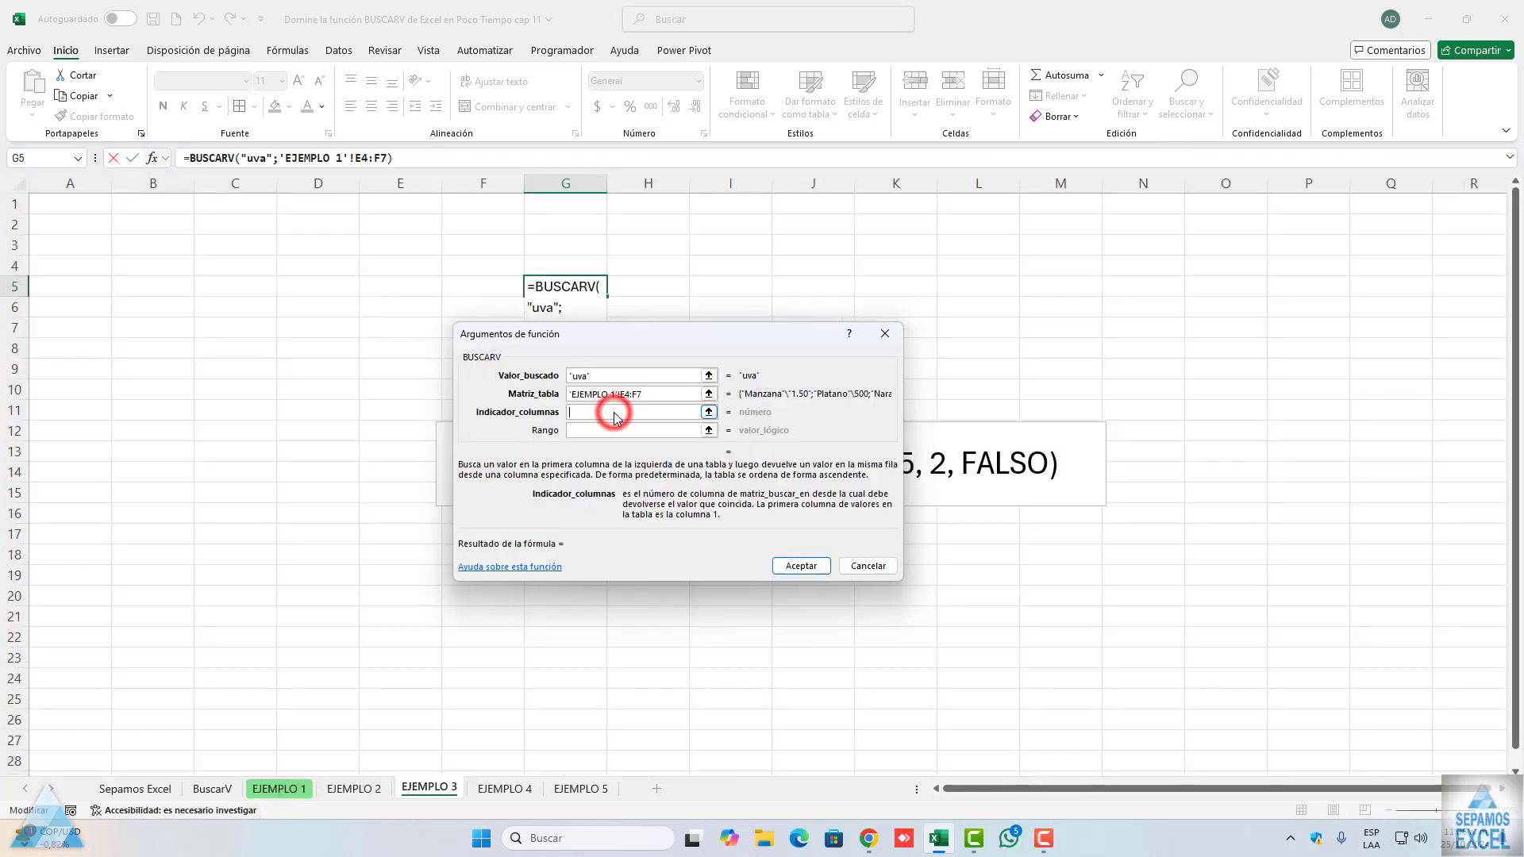
text(2)
click(609, 429)
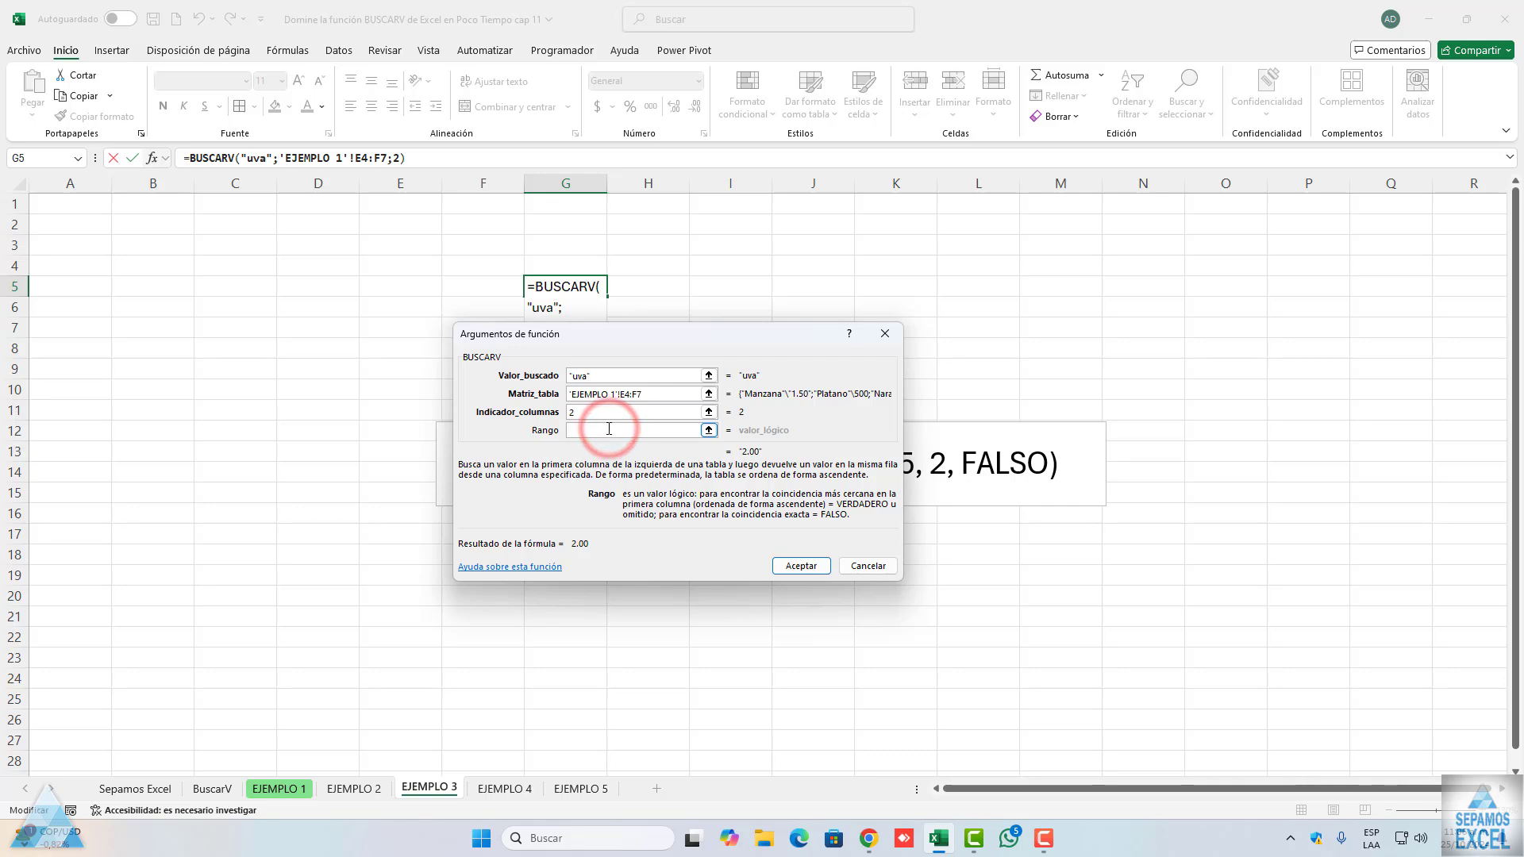
text(falso)
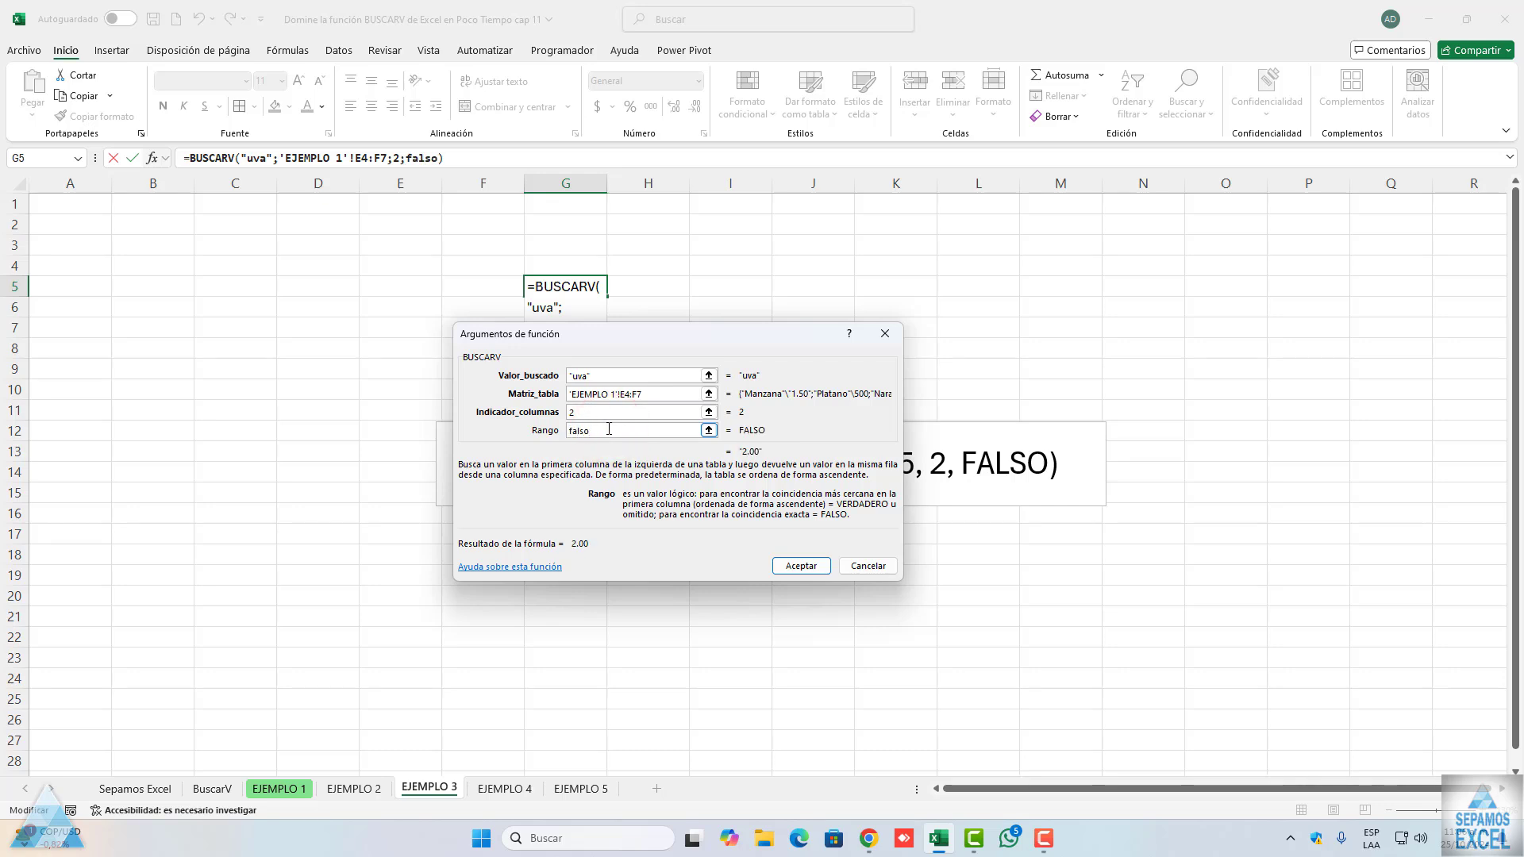
key(Return)
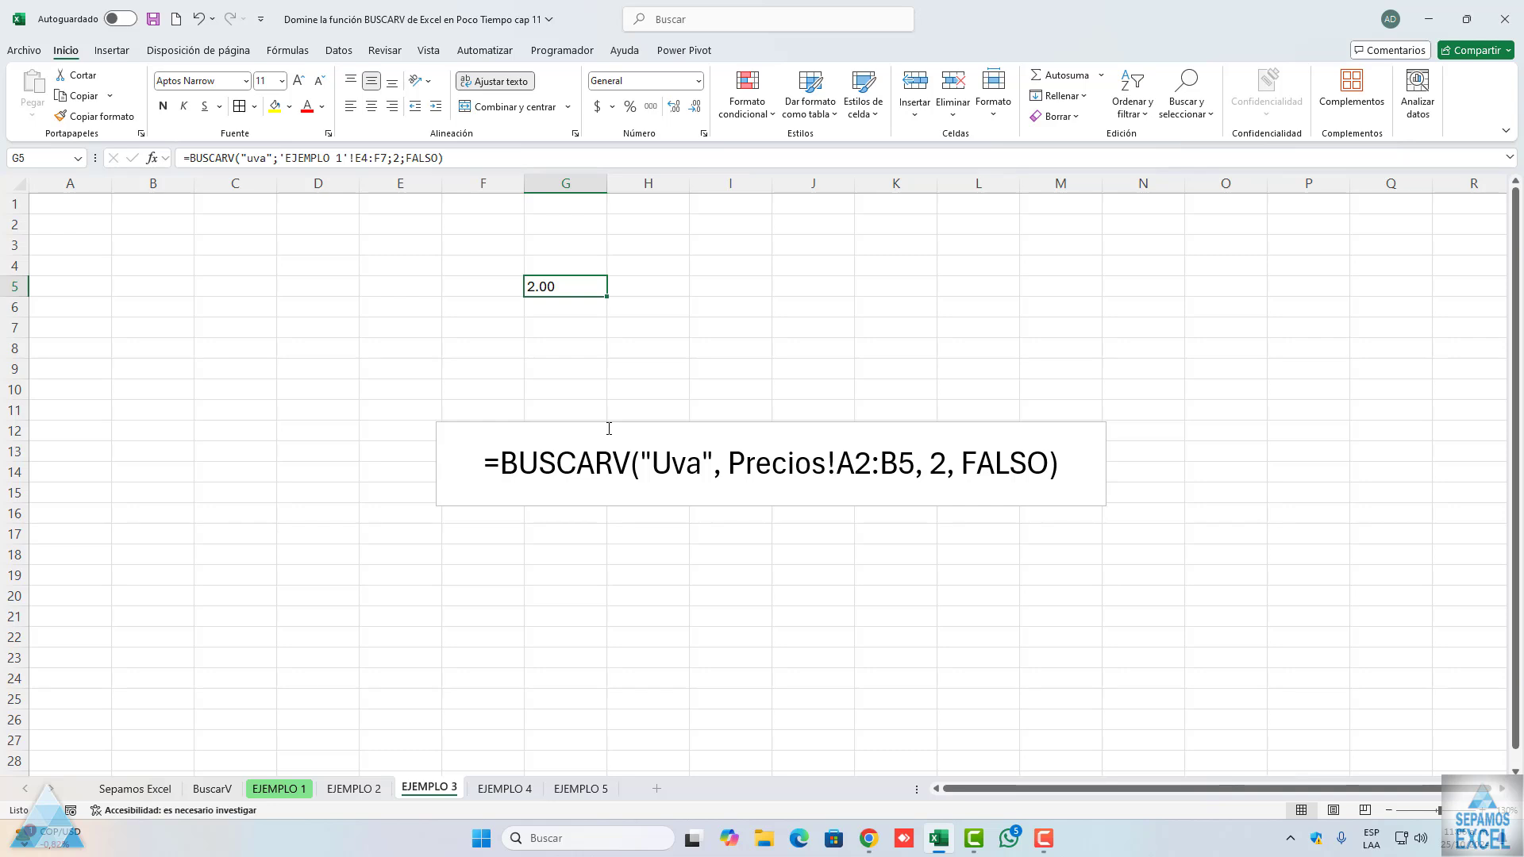
click(278, 788)
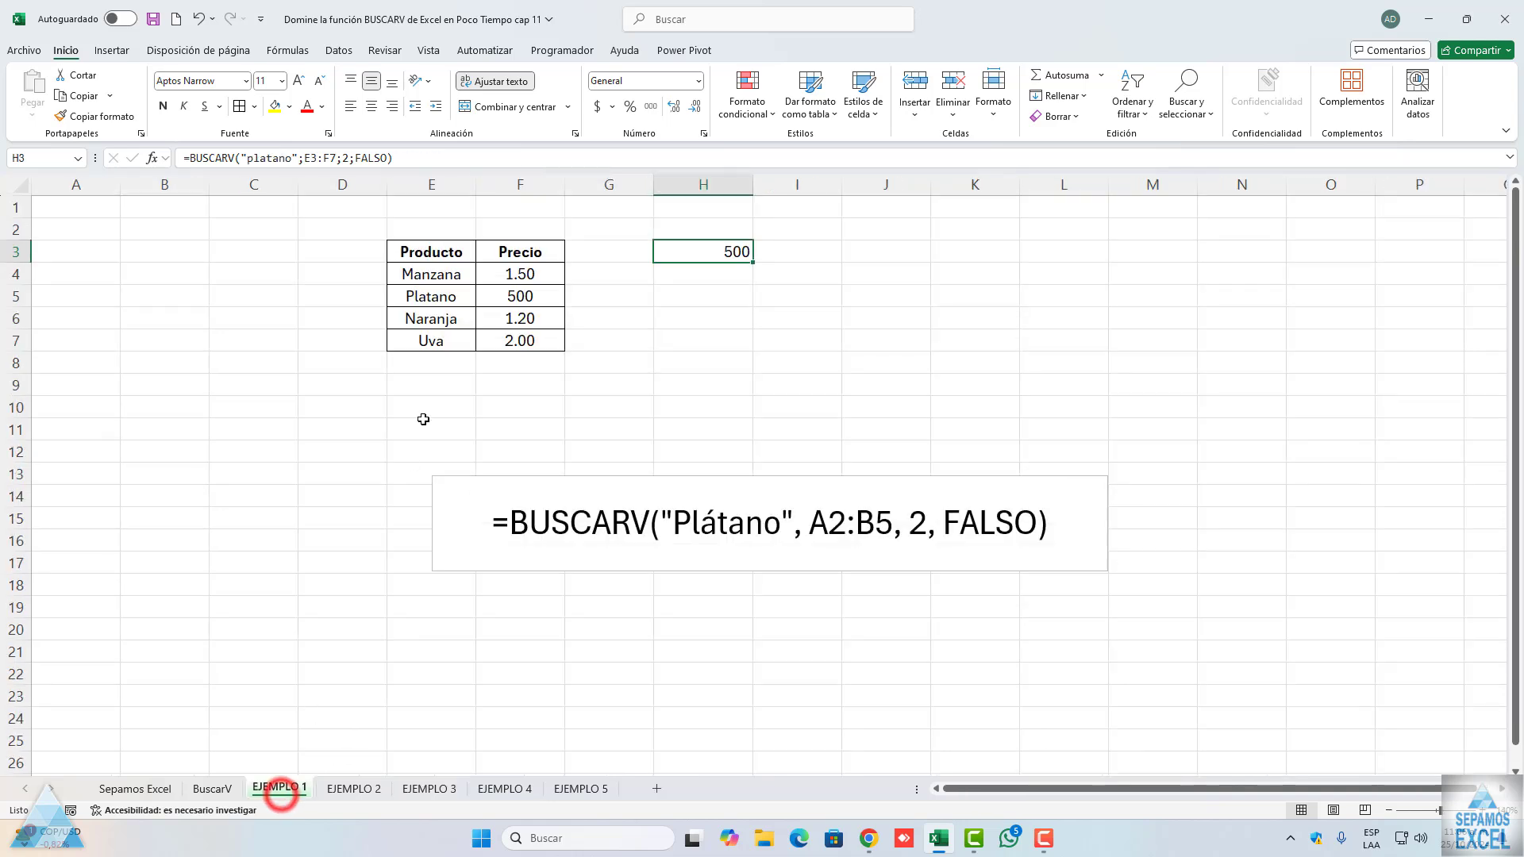
click(428, 789)
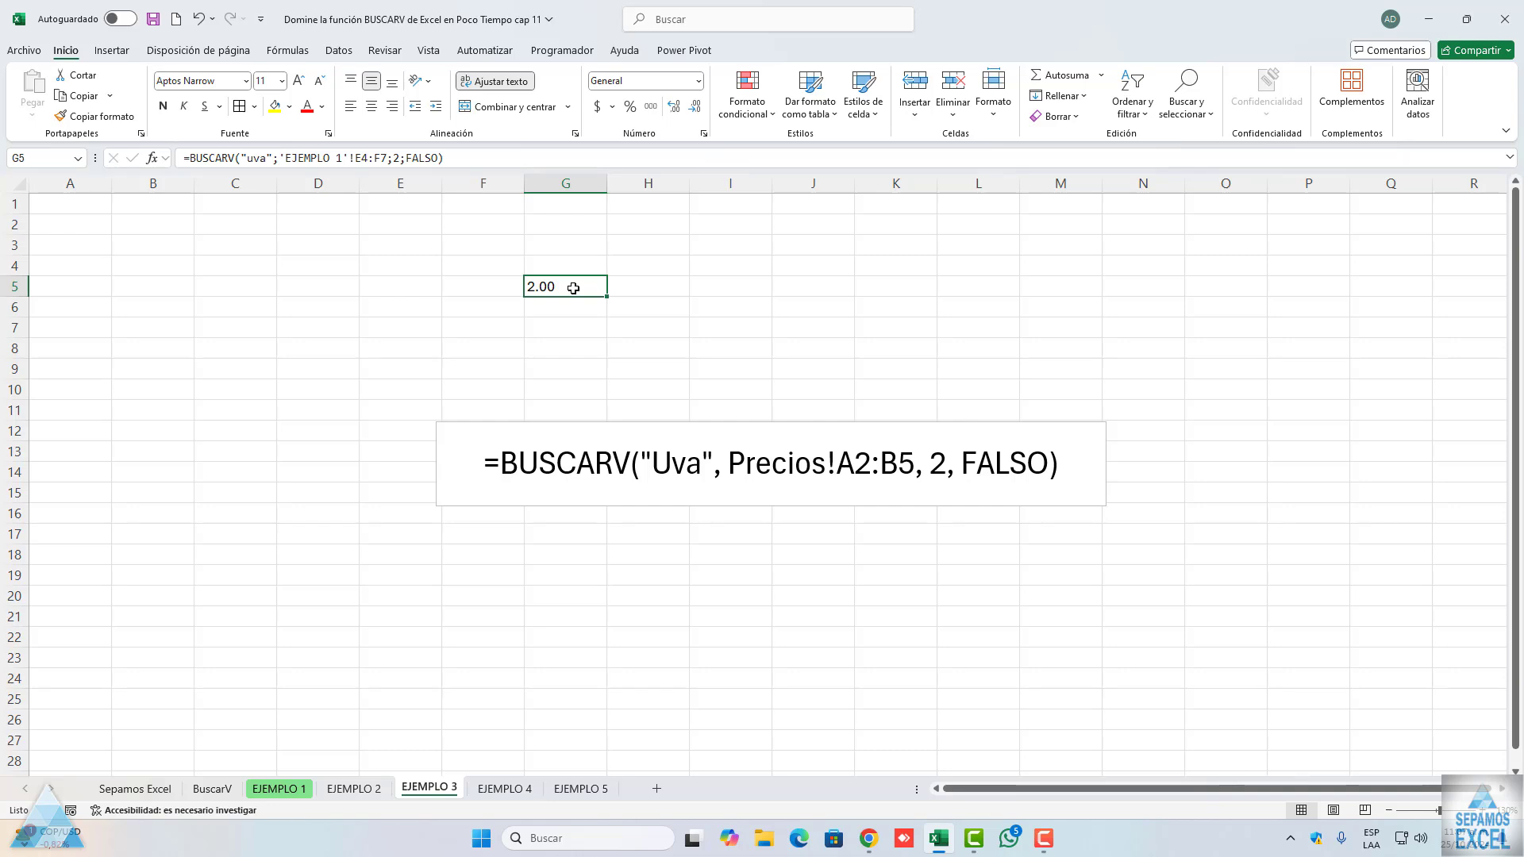
double_click(573, 288)
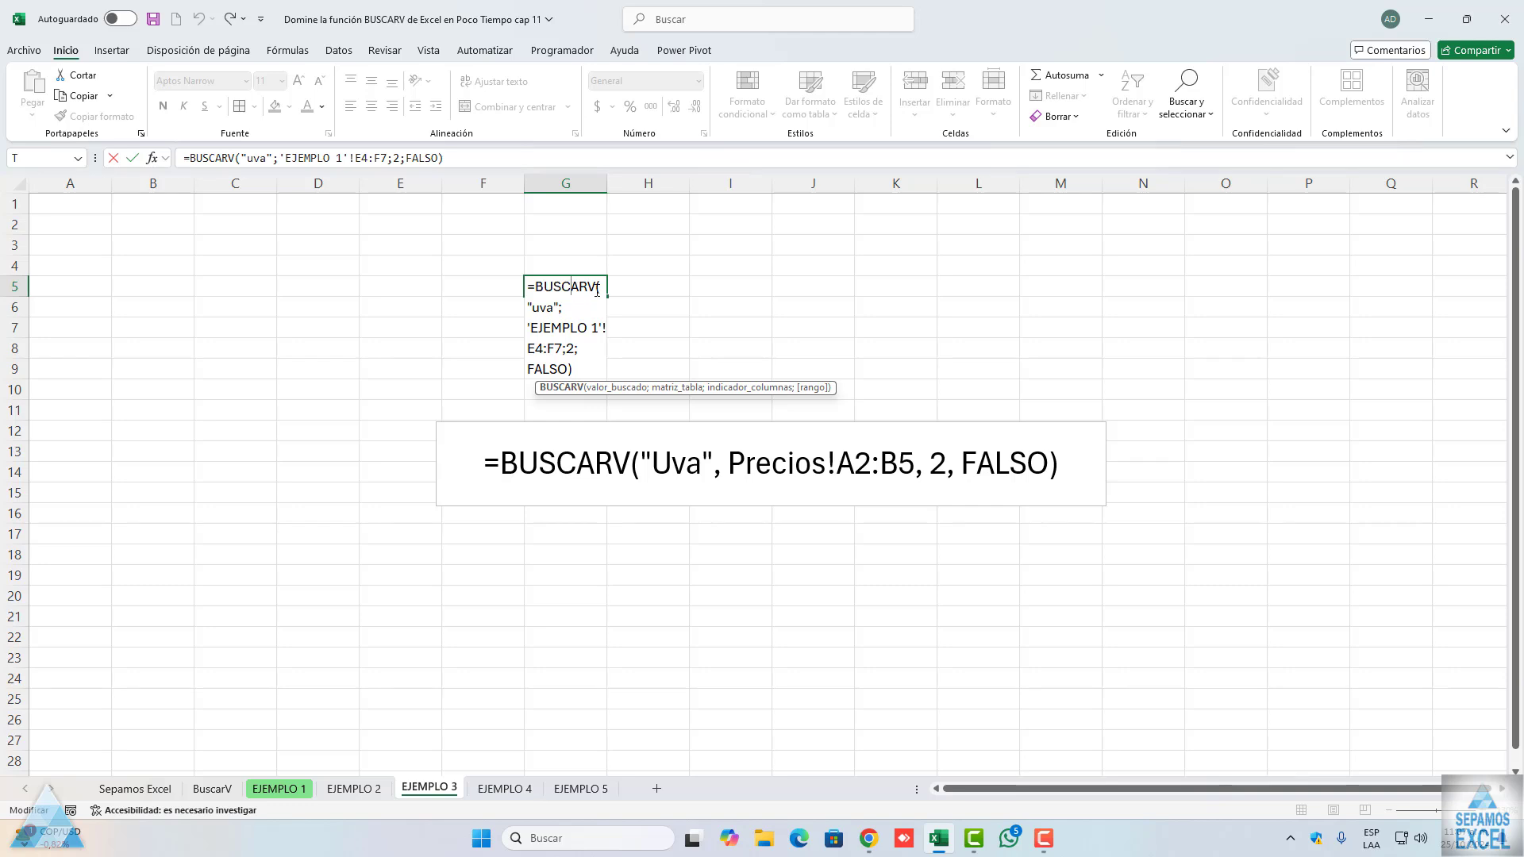
key(Escape)
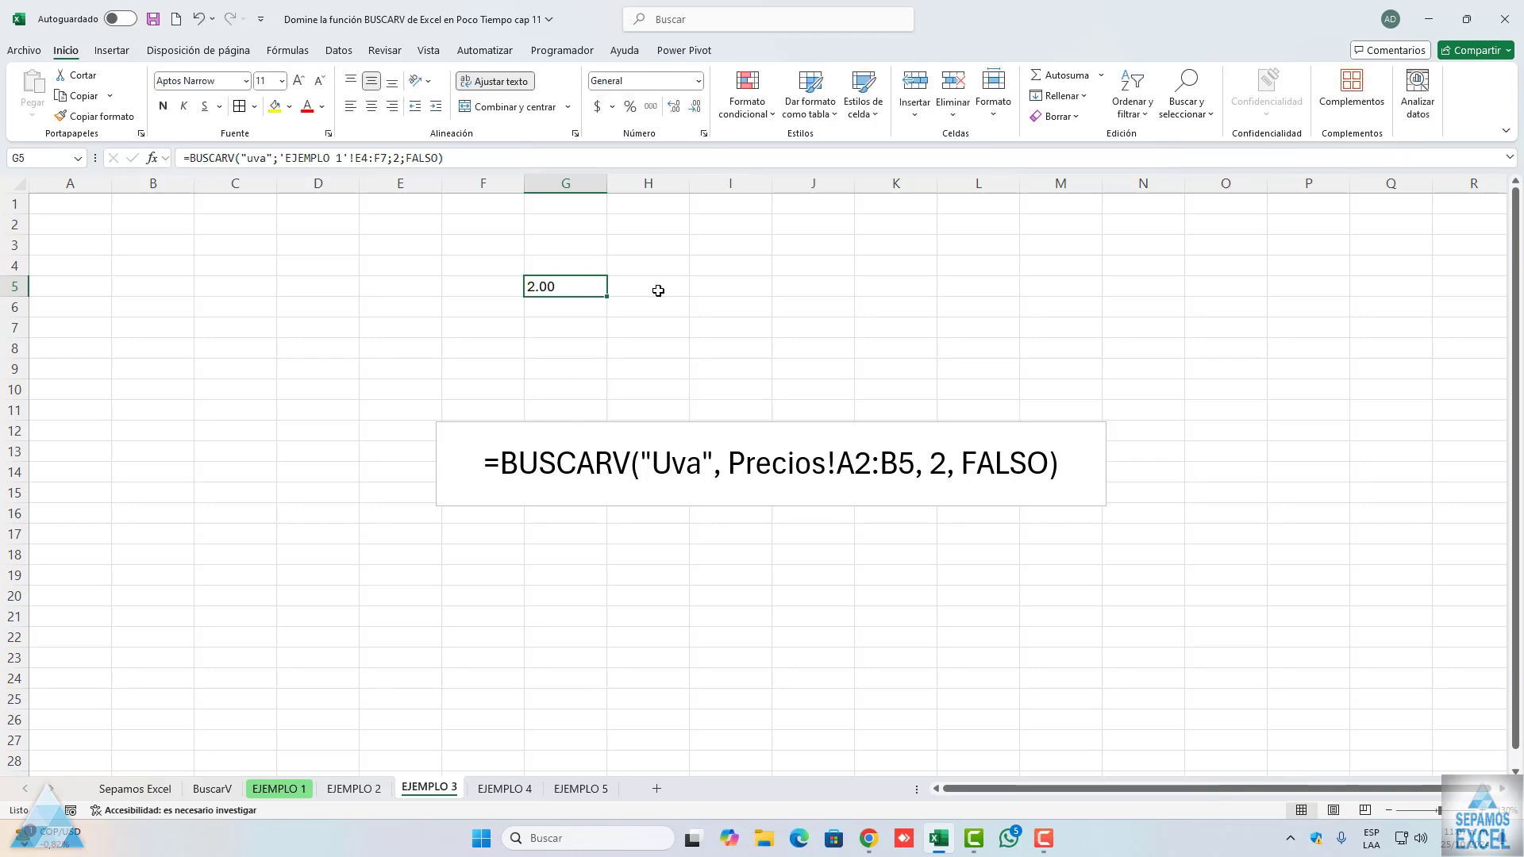
click(659, 290)
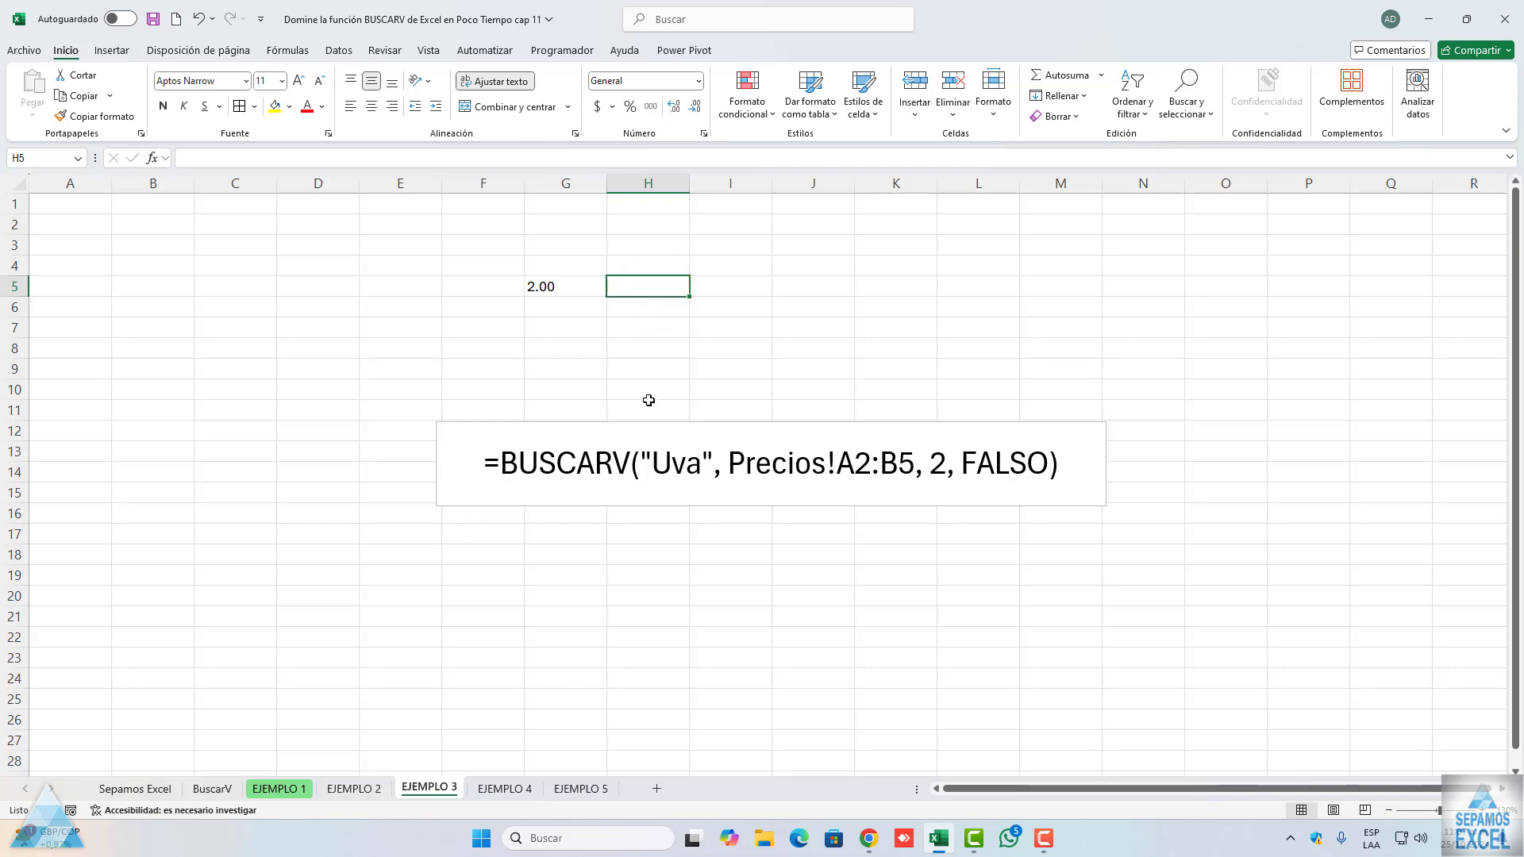
Start a BUSCARV formula in H5 and open its argument dialog, clearing the incomplete lookup value
text(=)
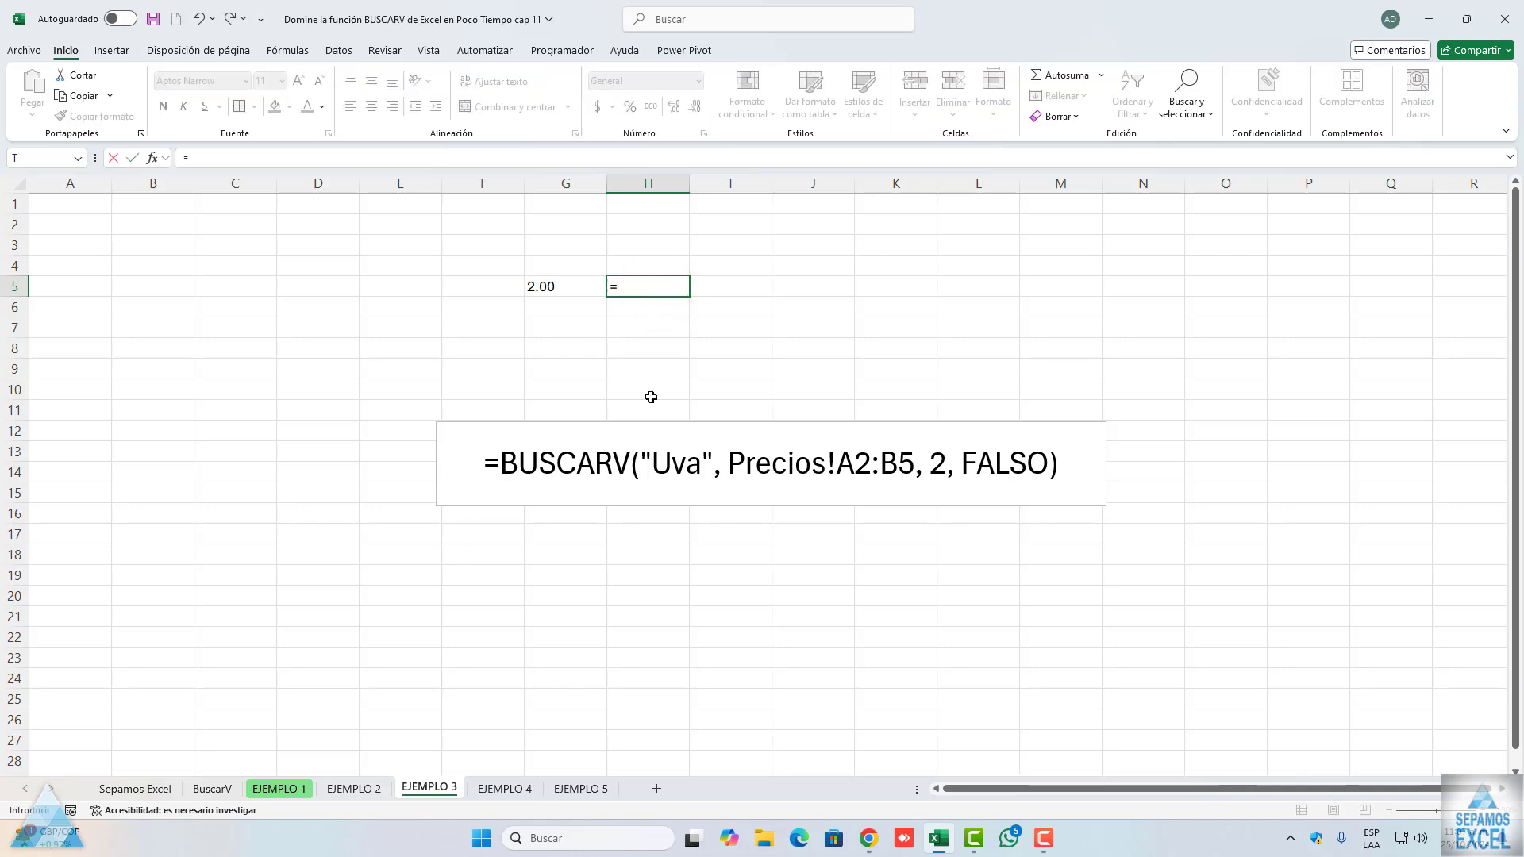
text(bus)
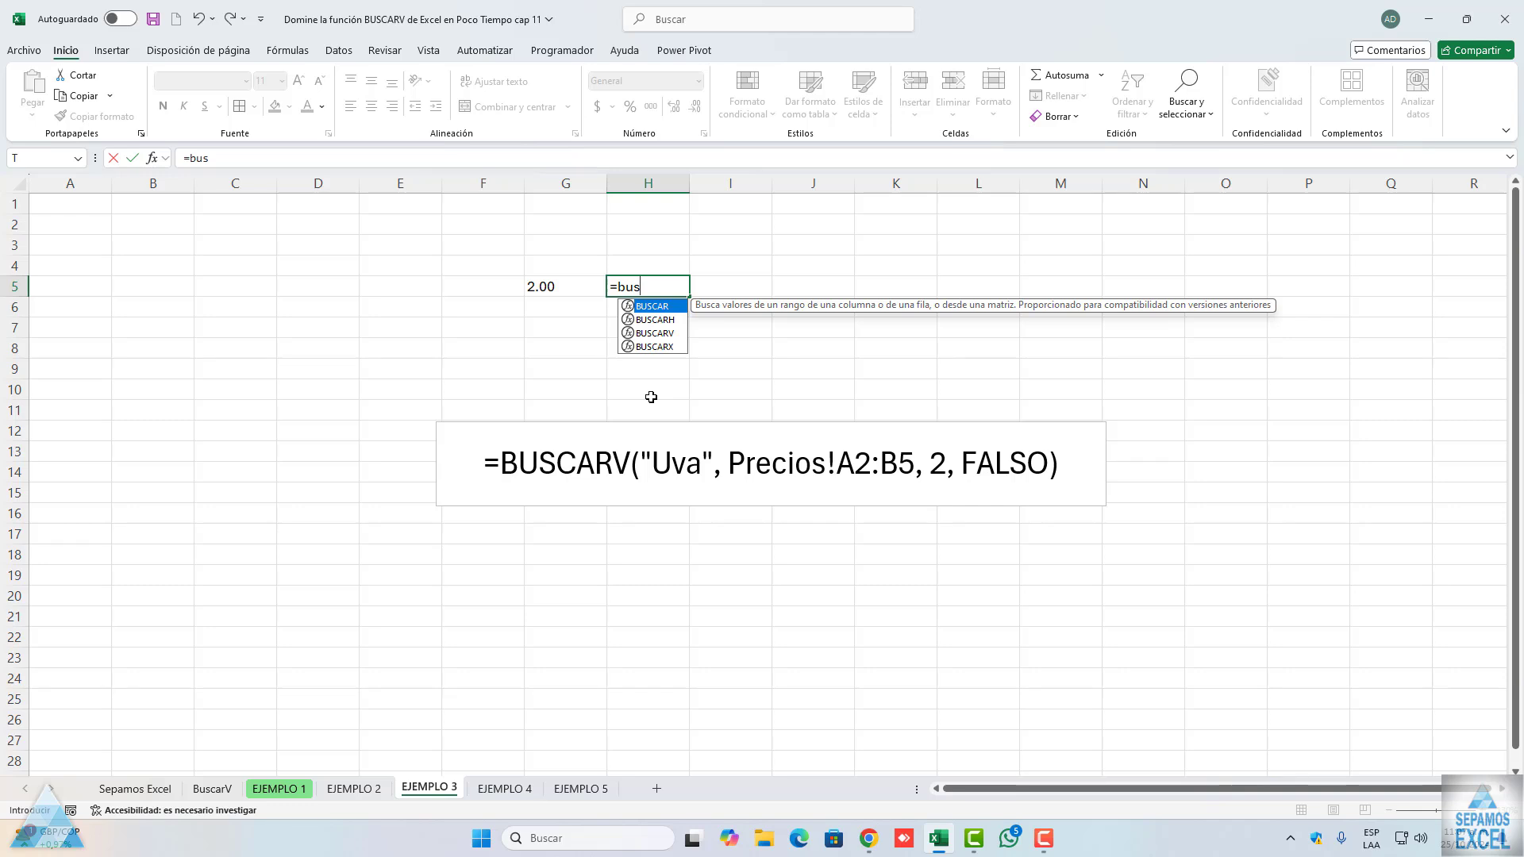
double_click(655, 332)
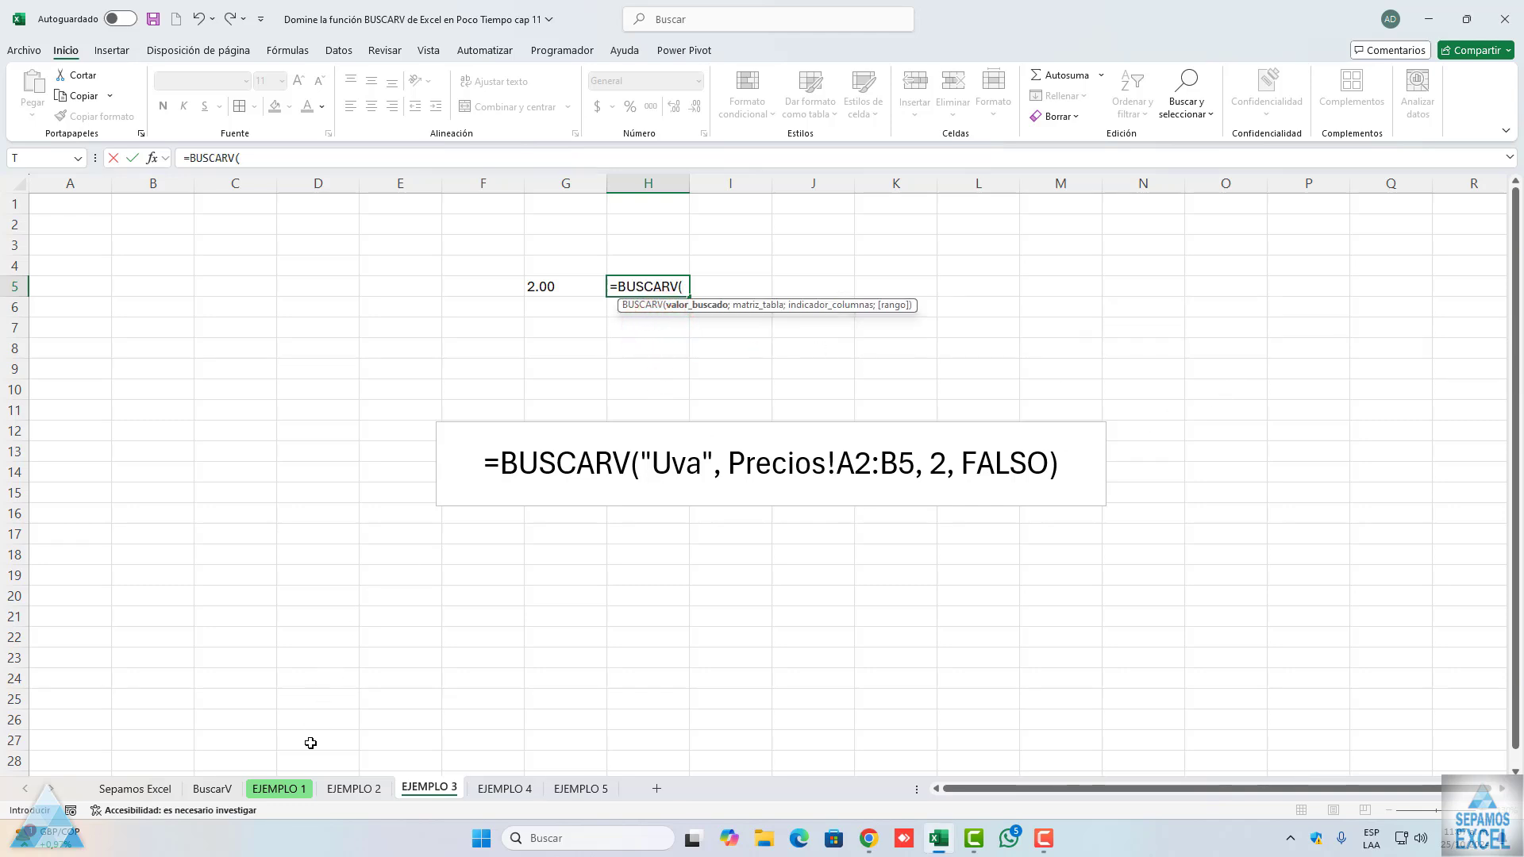
click(287, 789)
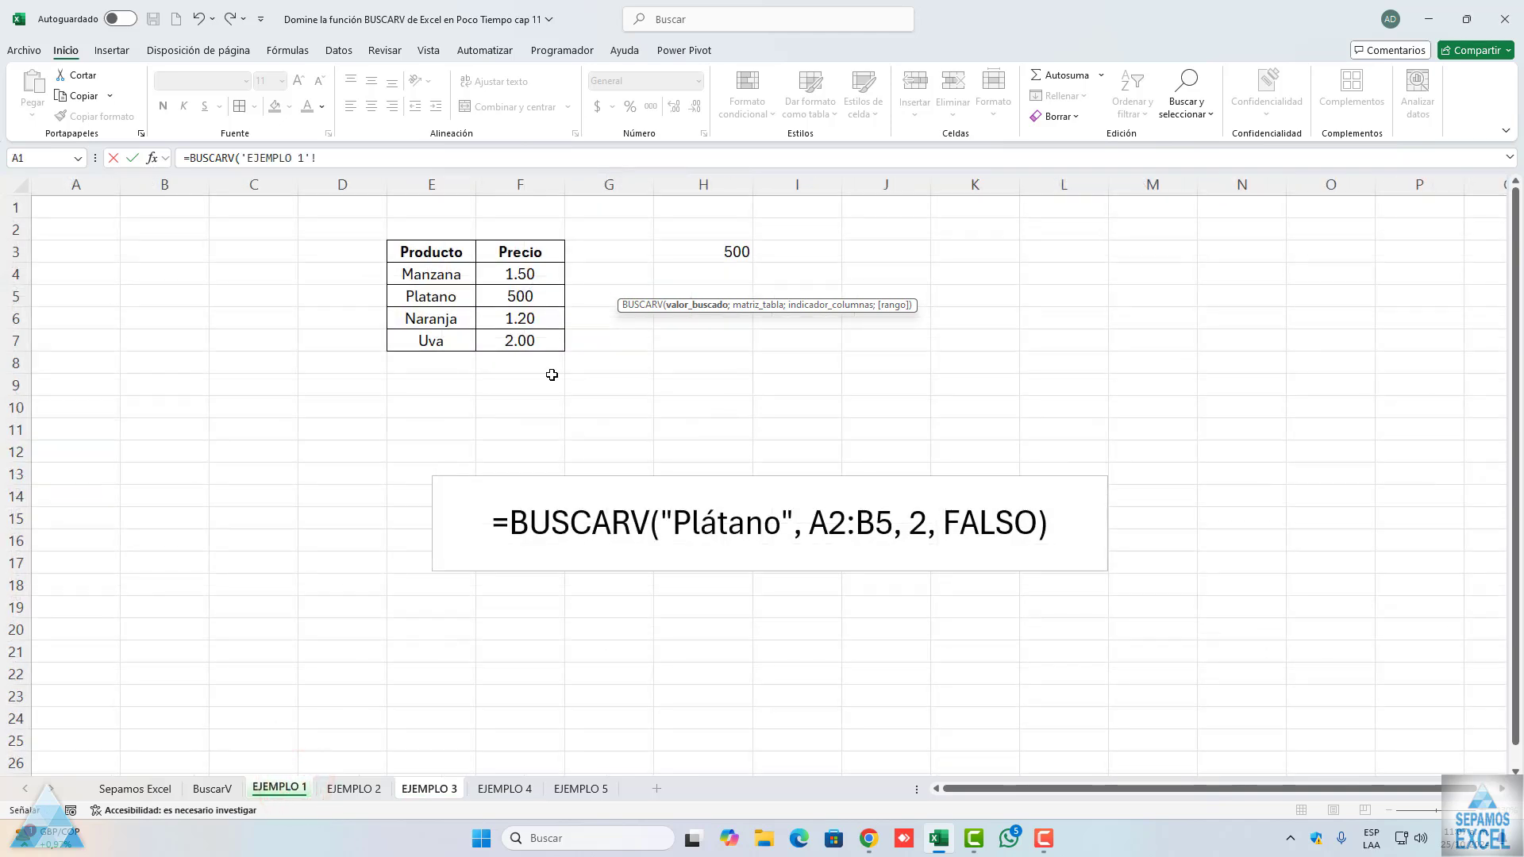
click(155, 158)
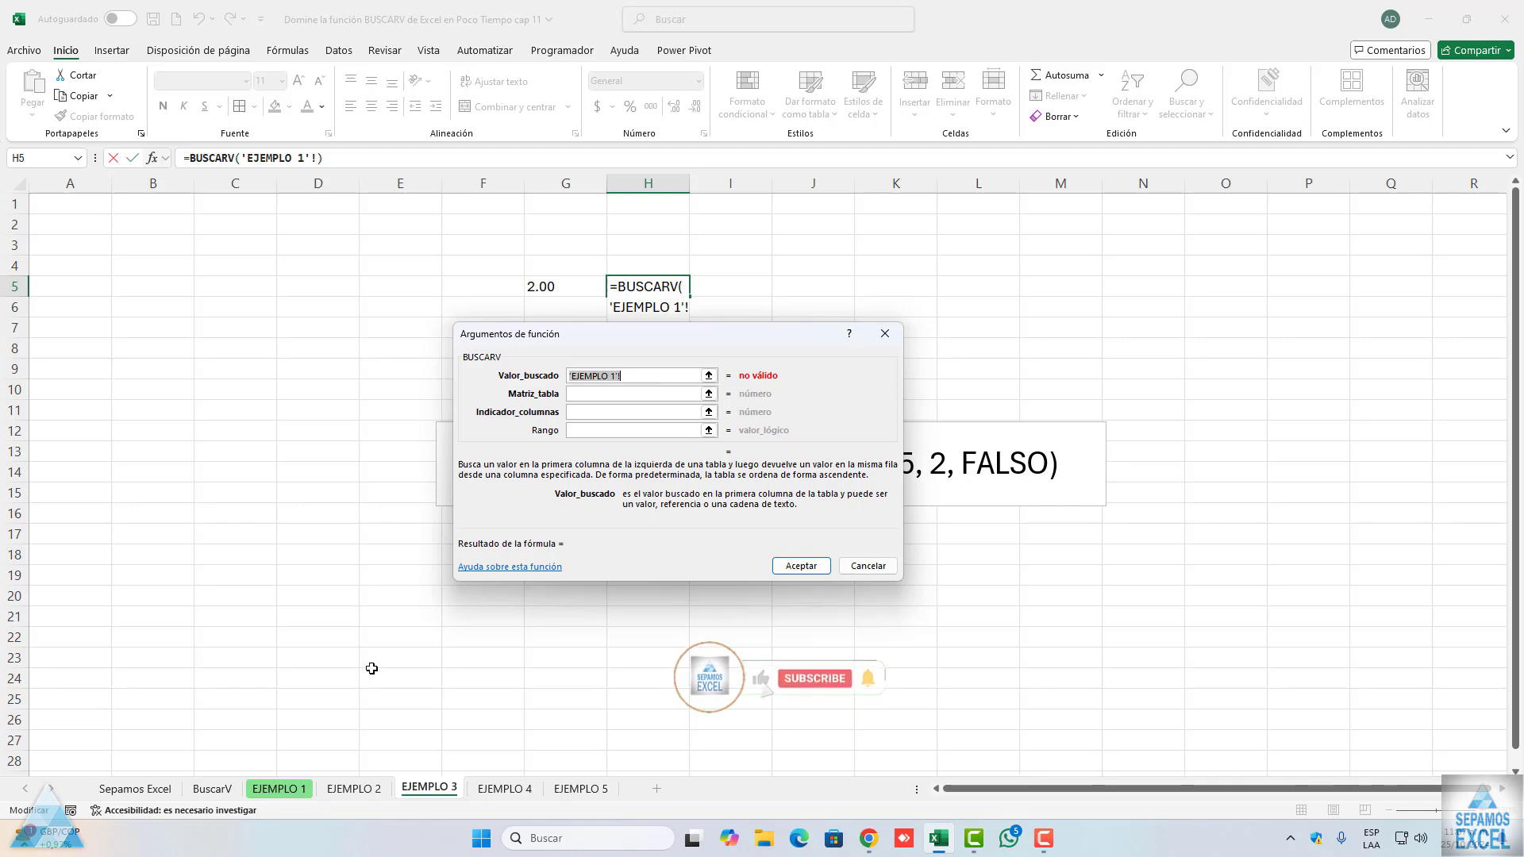
click(287, 788)
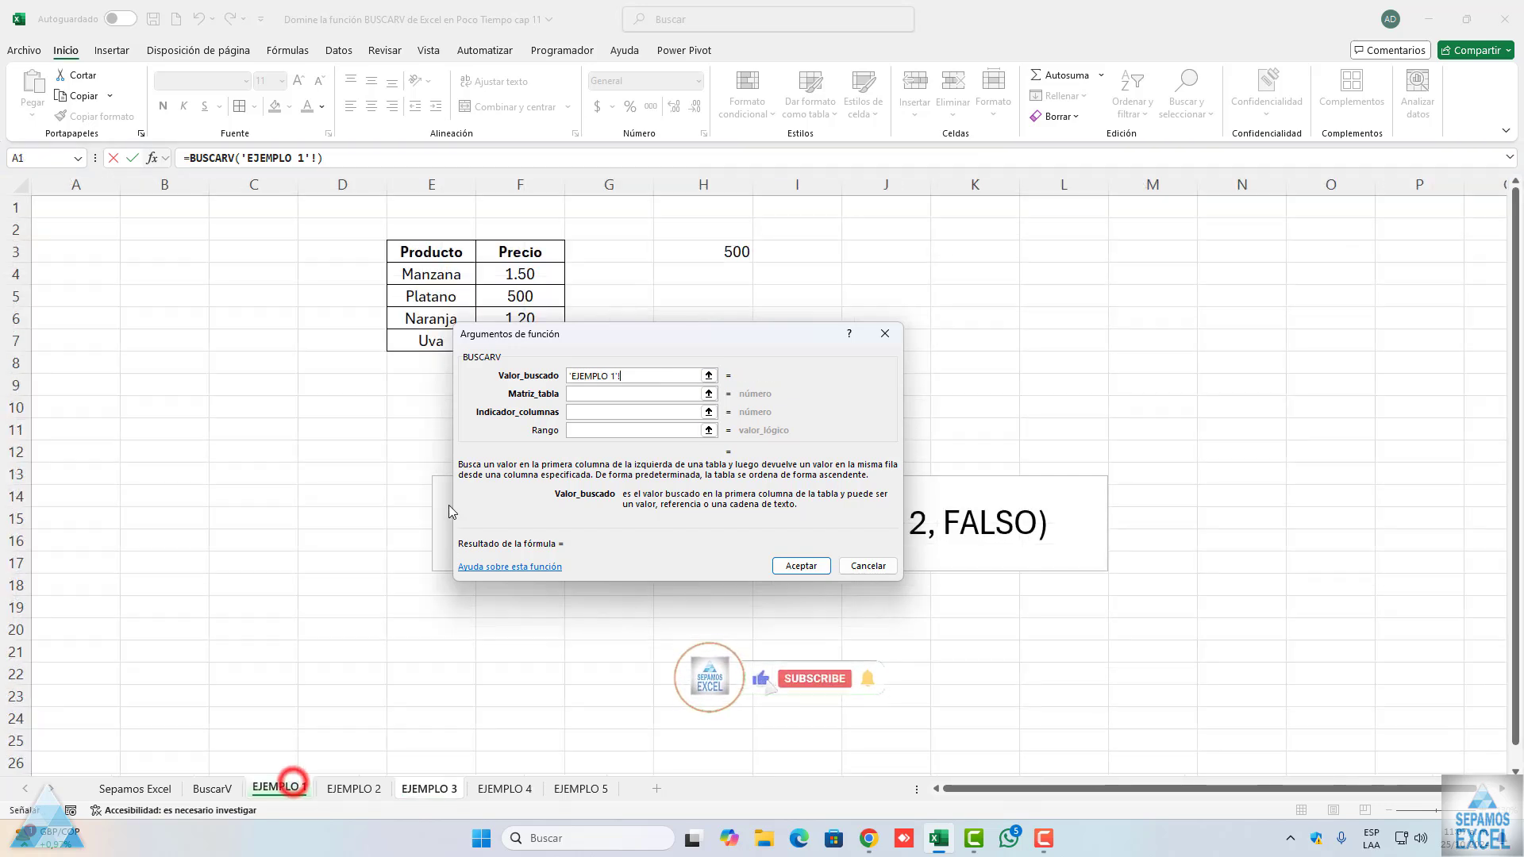
double_click(632, 375)
key(BackSpace)
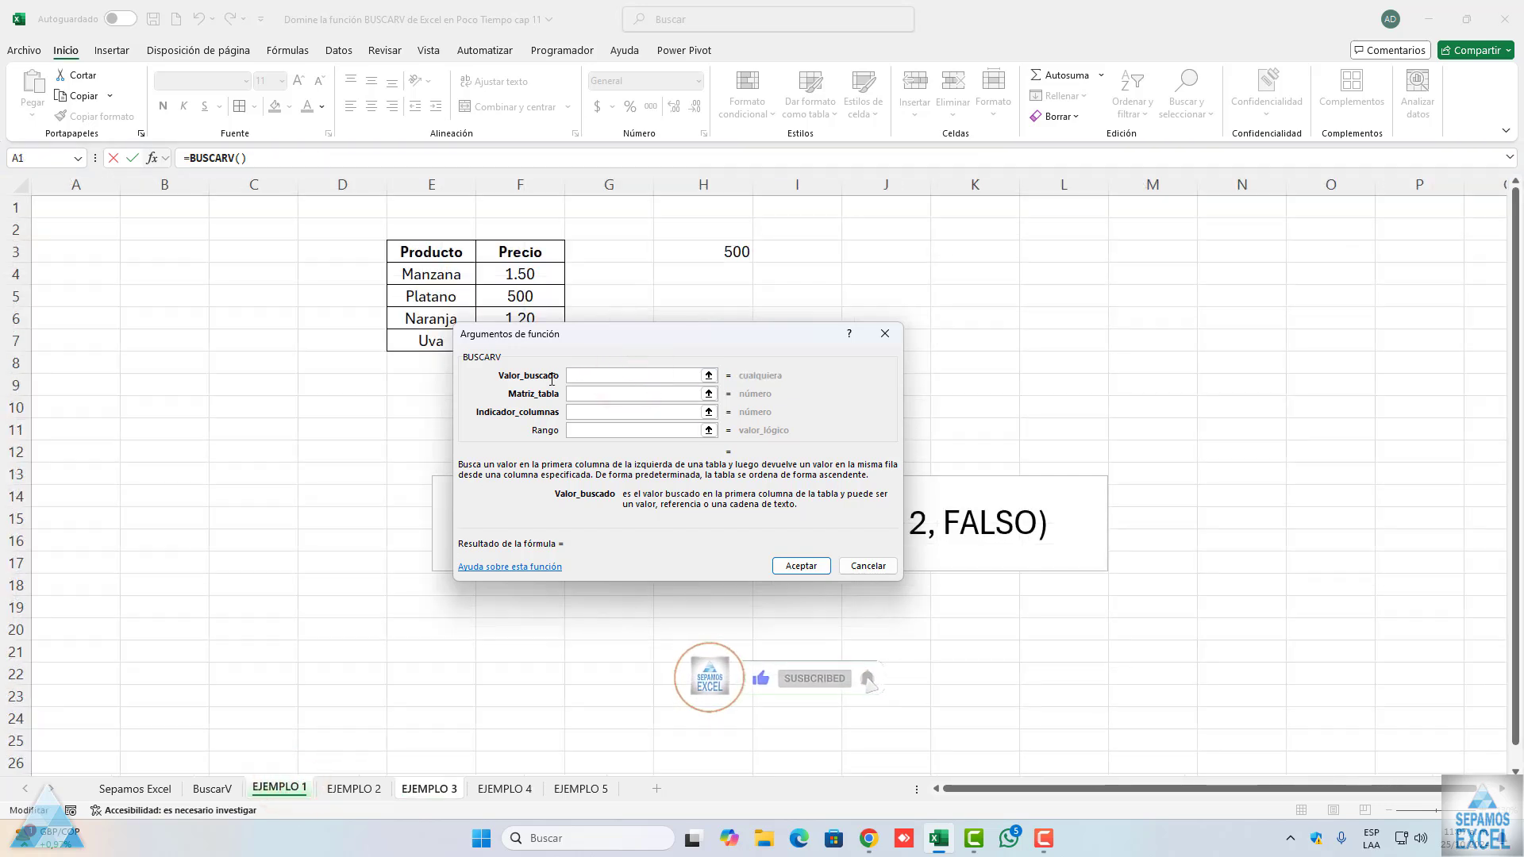
Set arguments to 'EJEMPLO 1'!E4, 'EJEMPLO 1'!E4:F7, column 2 and FALSO, returning 1.50
drag(613, 336, 770, 315)
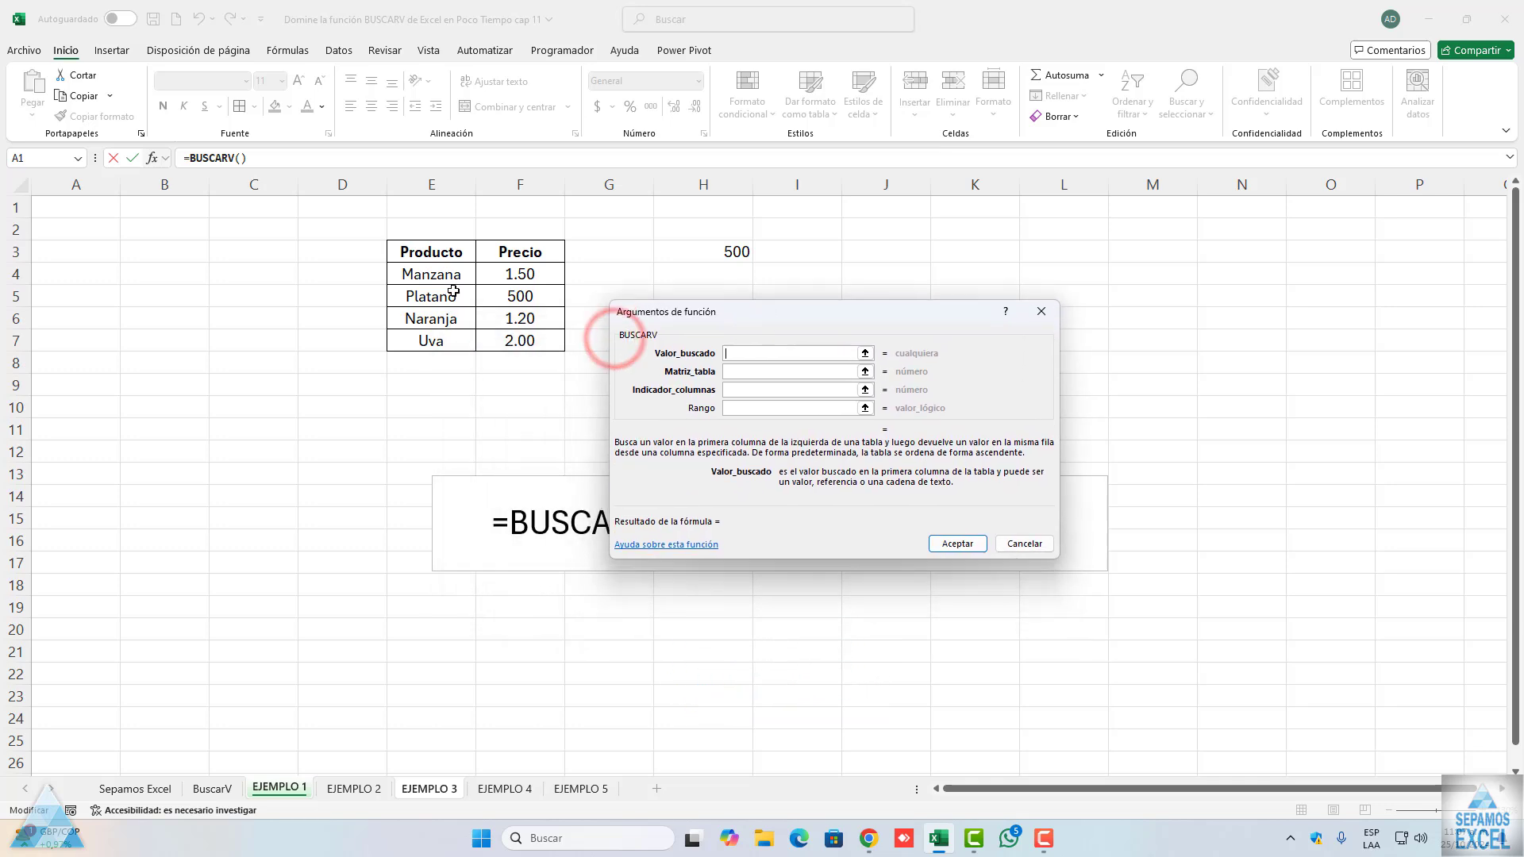
click(432, 274)
click(773, 371)
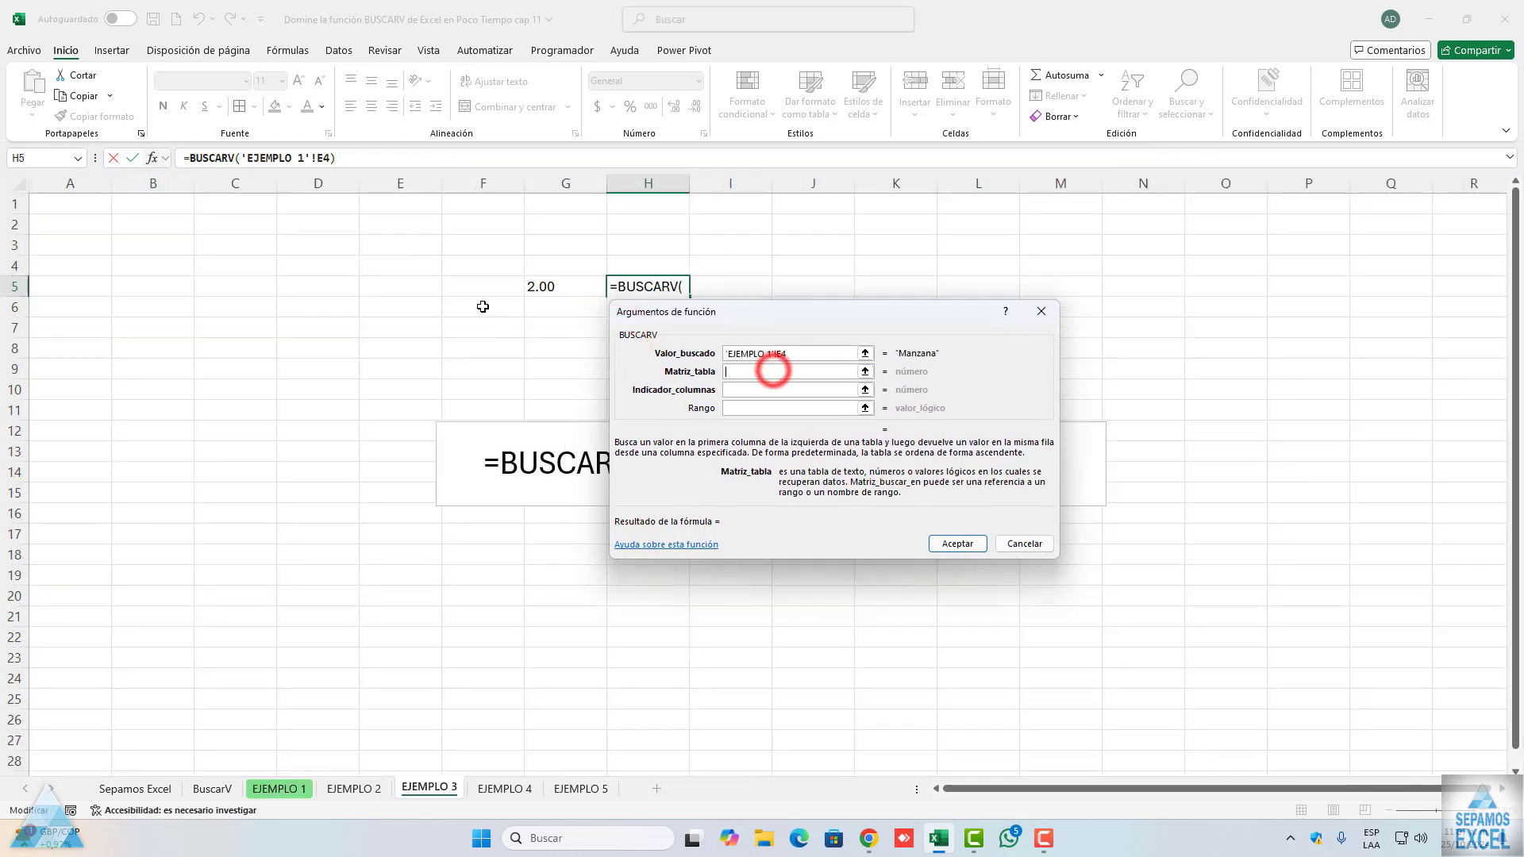
click(277, 788)
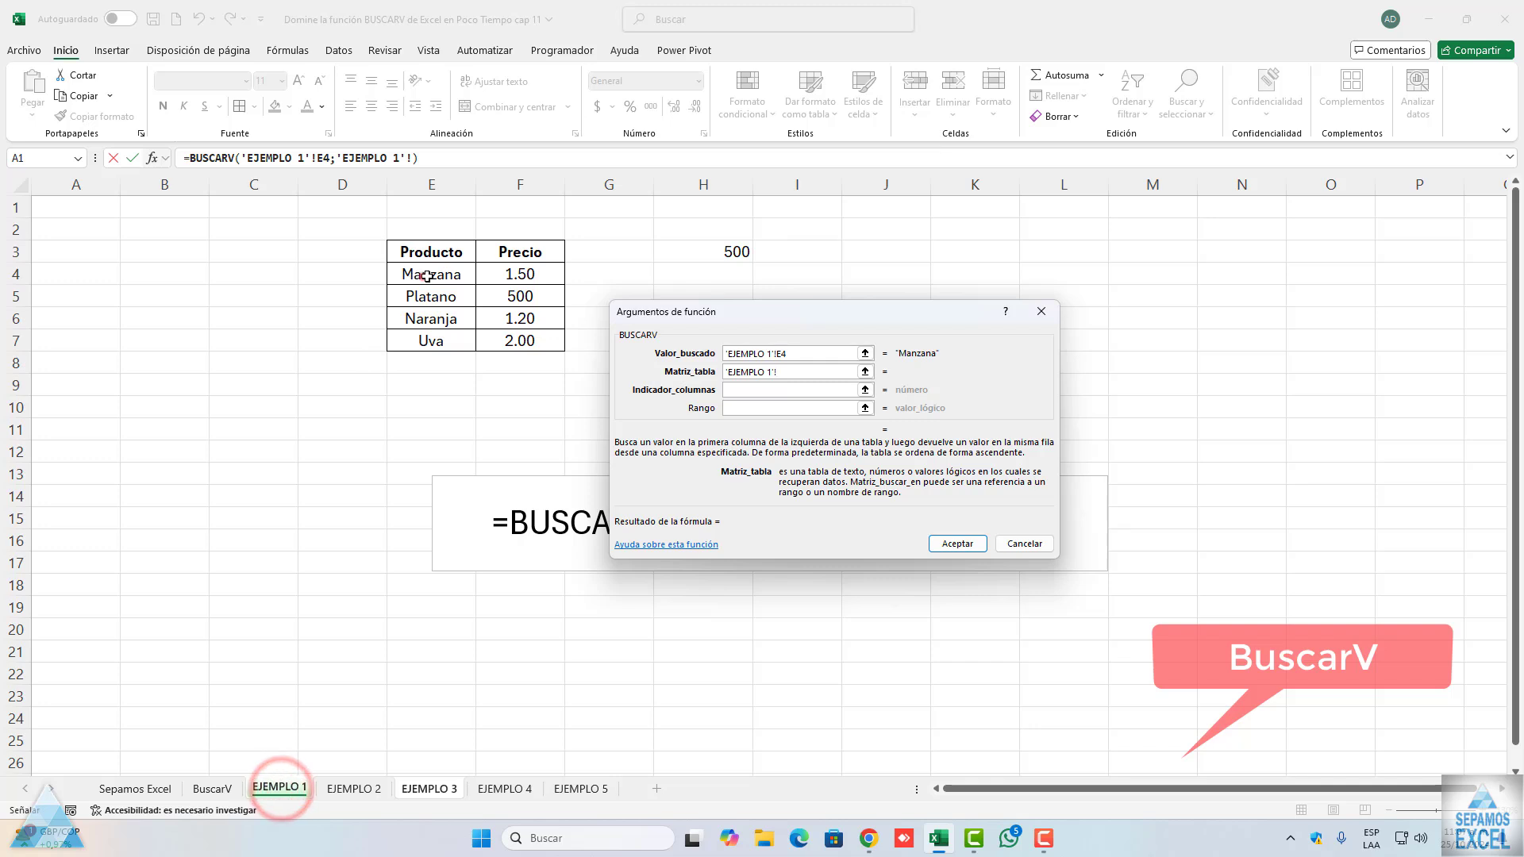
drag(427, 275, 520, 341)
click(756, 393)
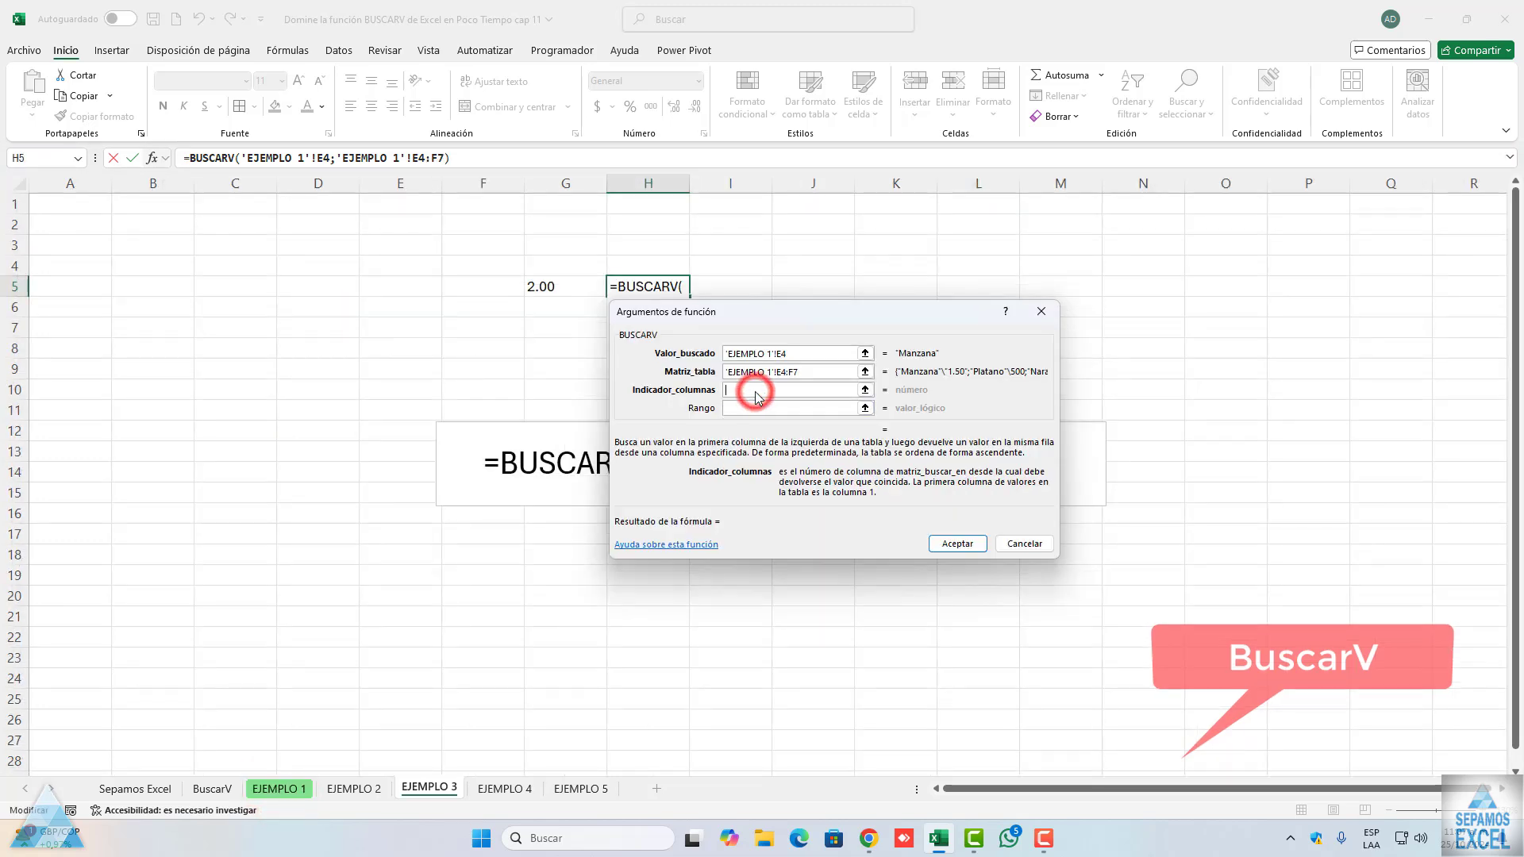
text(2)
click(758, 409)
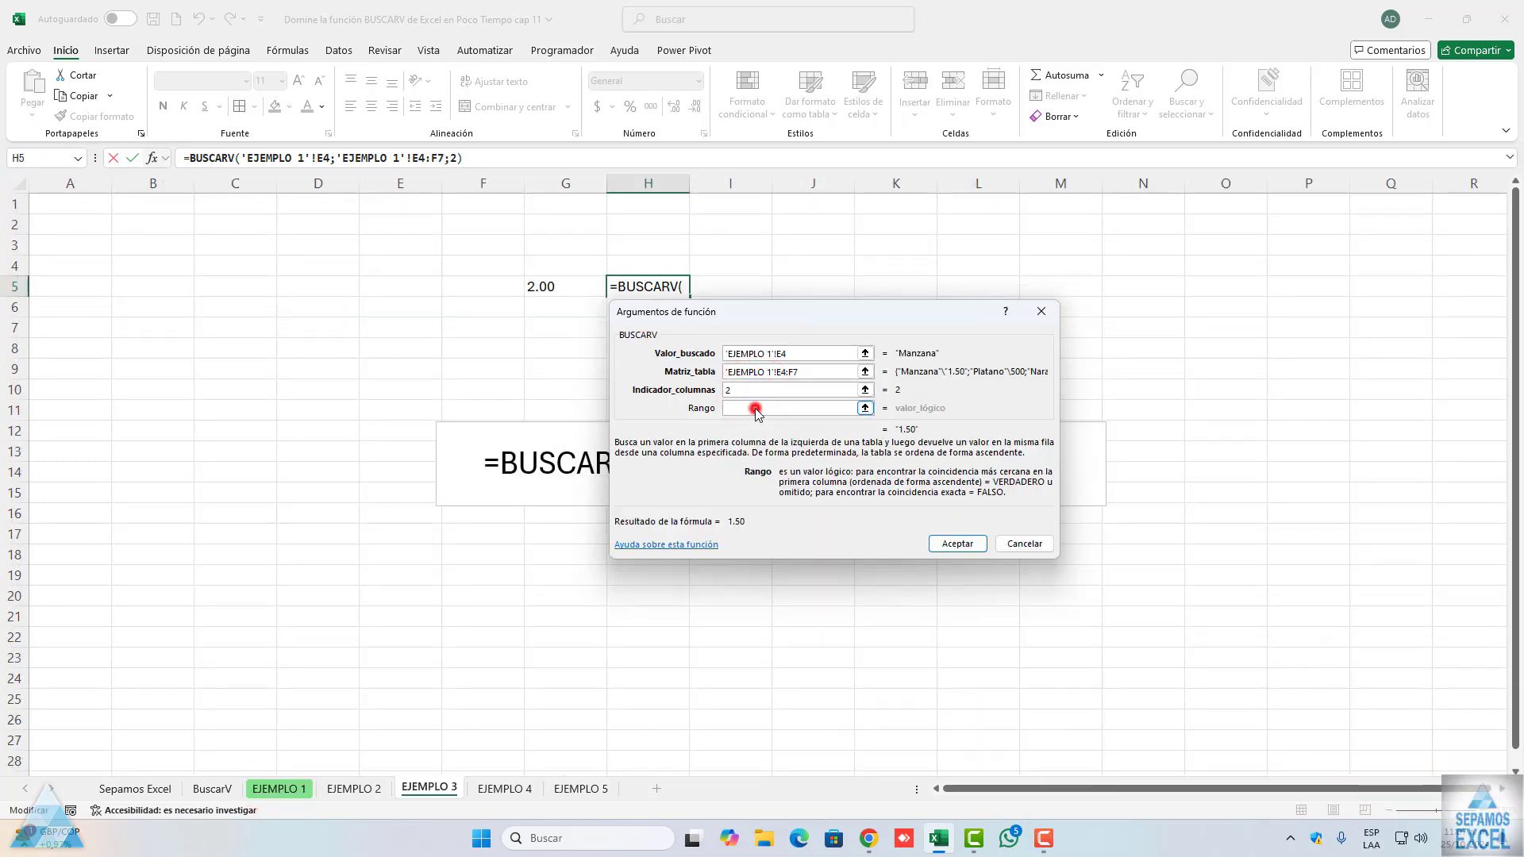
text(falso)
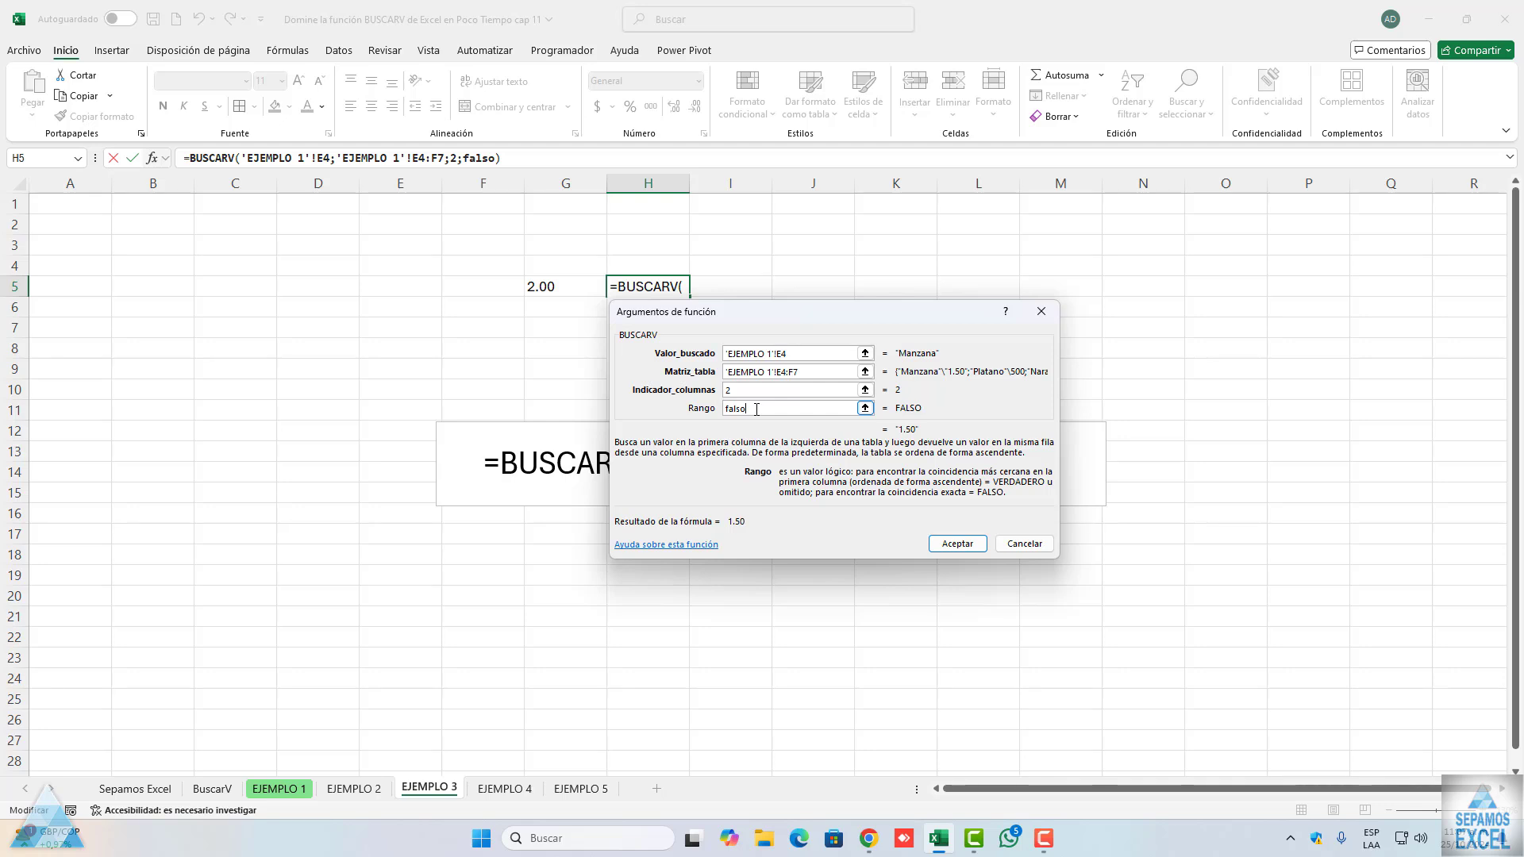
key(Return)
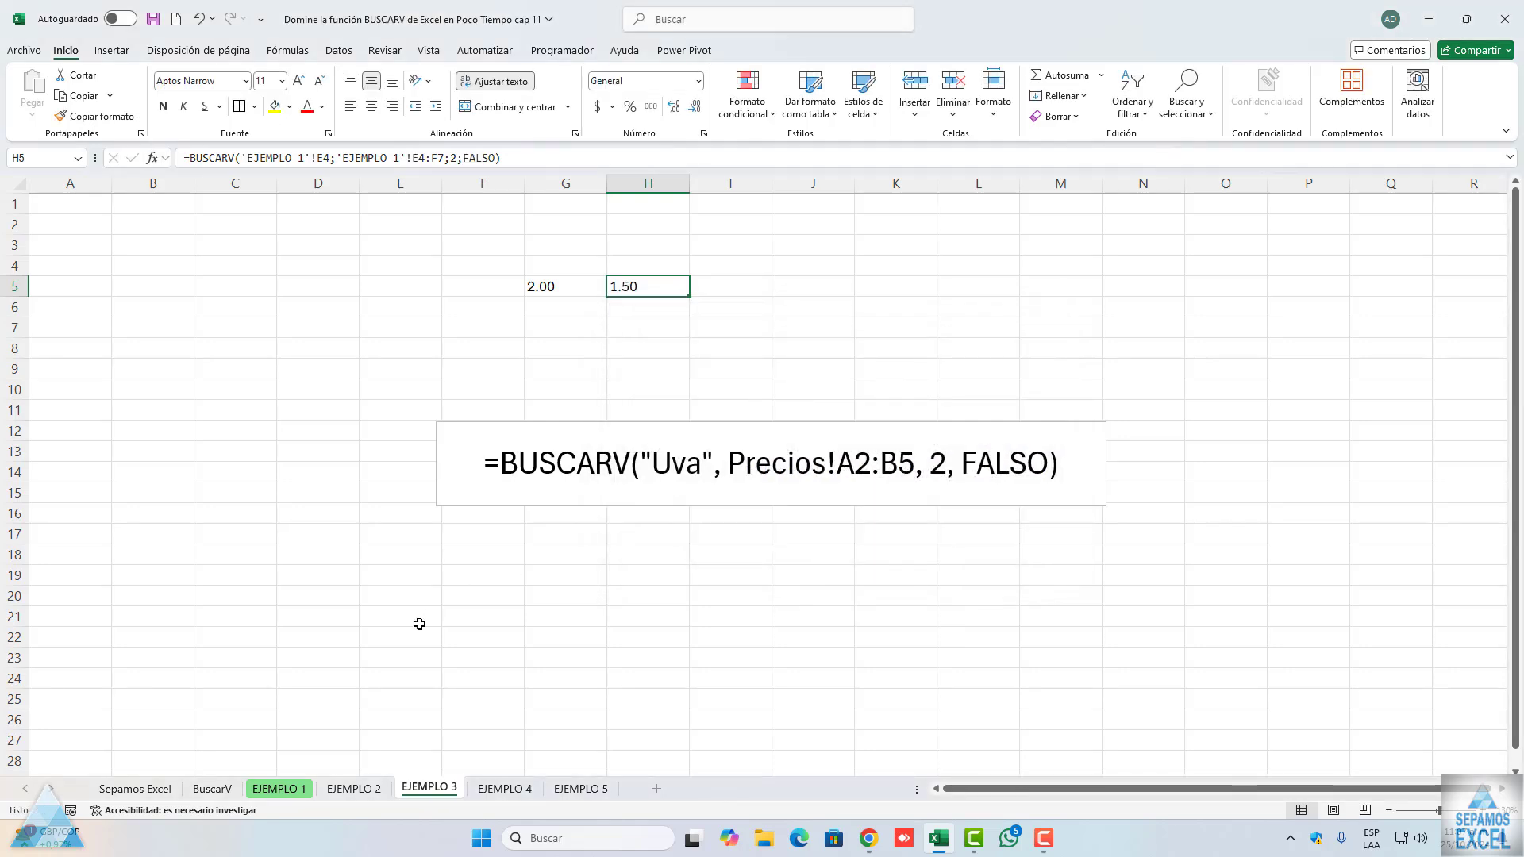
click(282, 788)
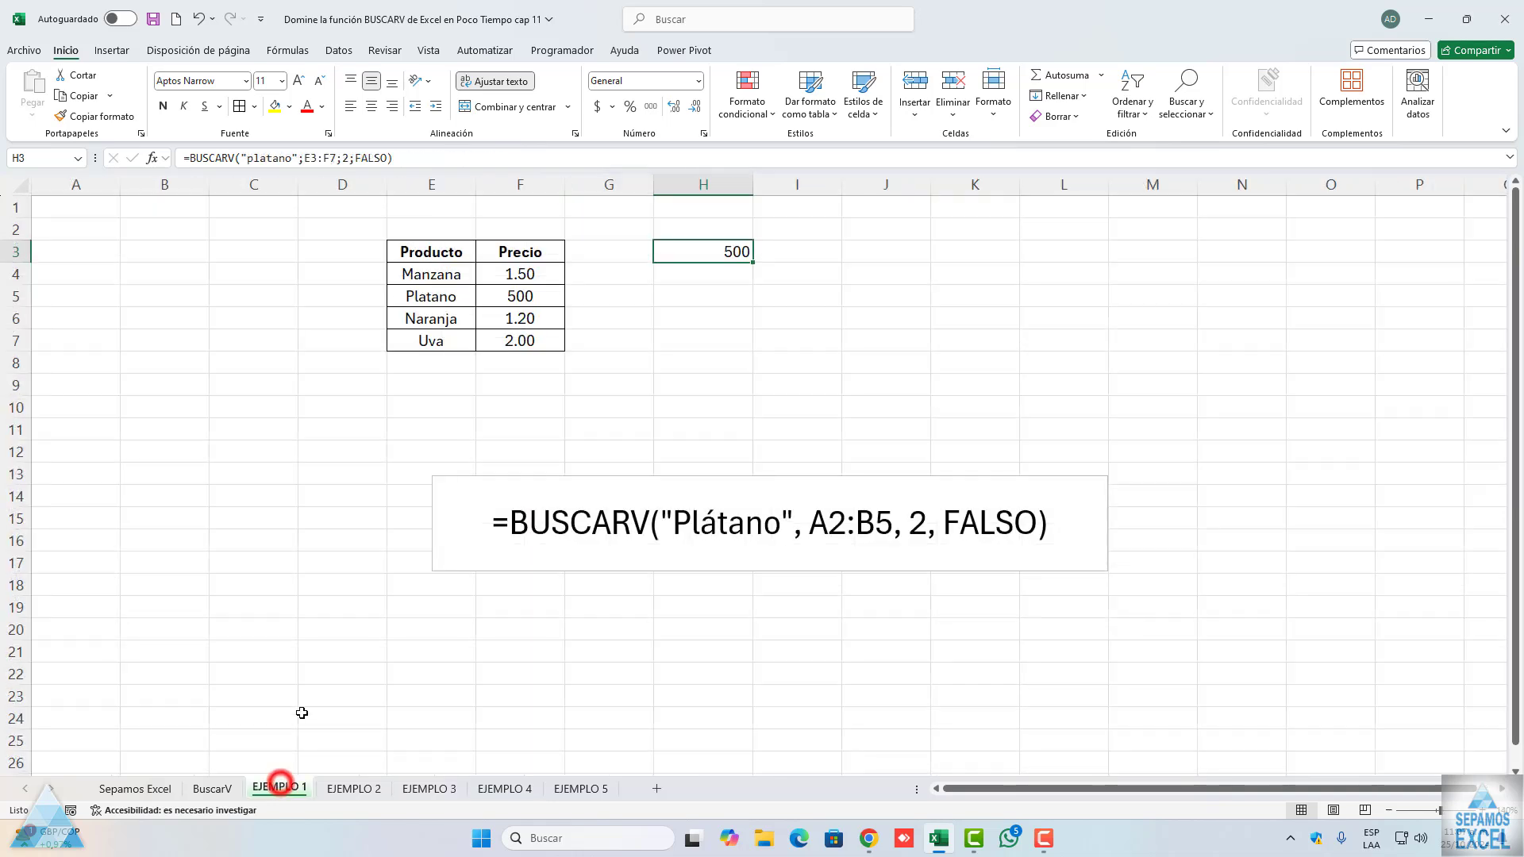
click(451, 274)
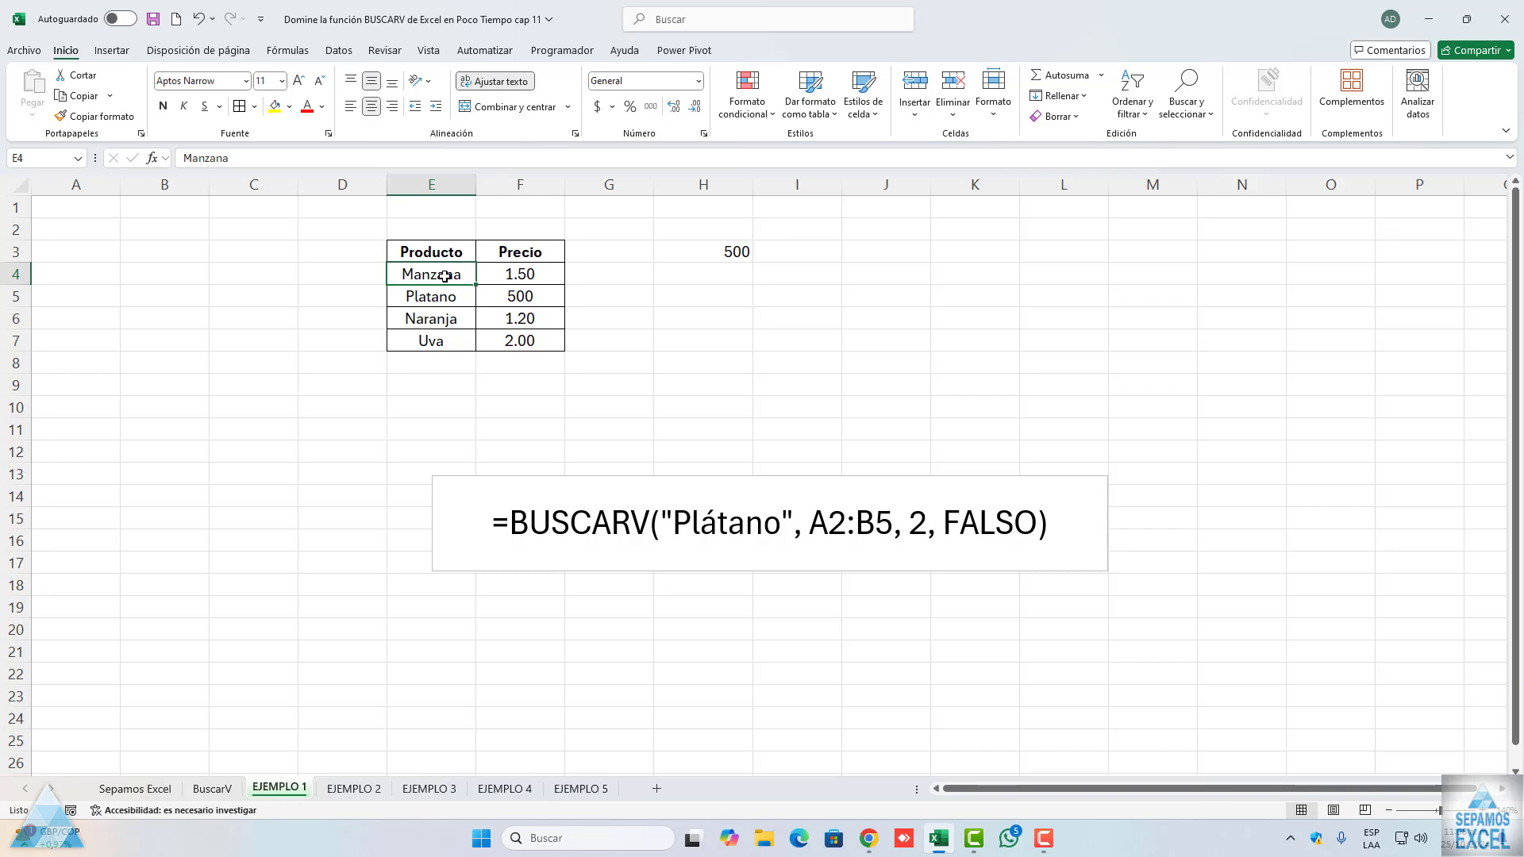
drag(444, 277, 433, 341)
click(437, 278)
click(409, 788)
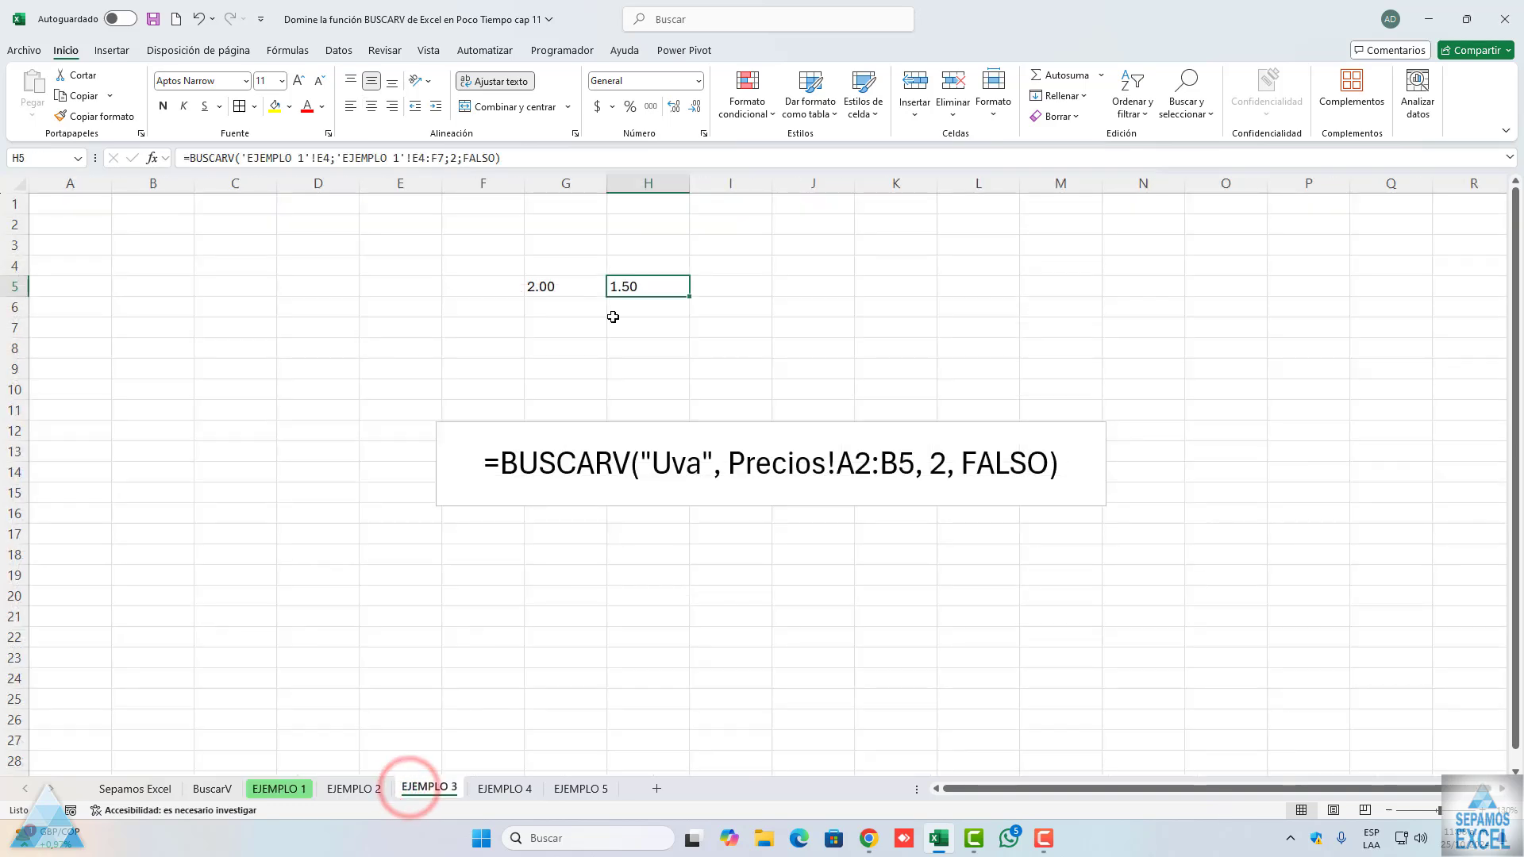
double_click(635, 288)
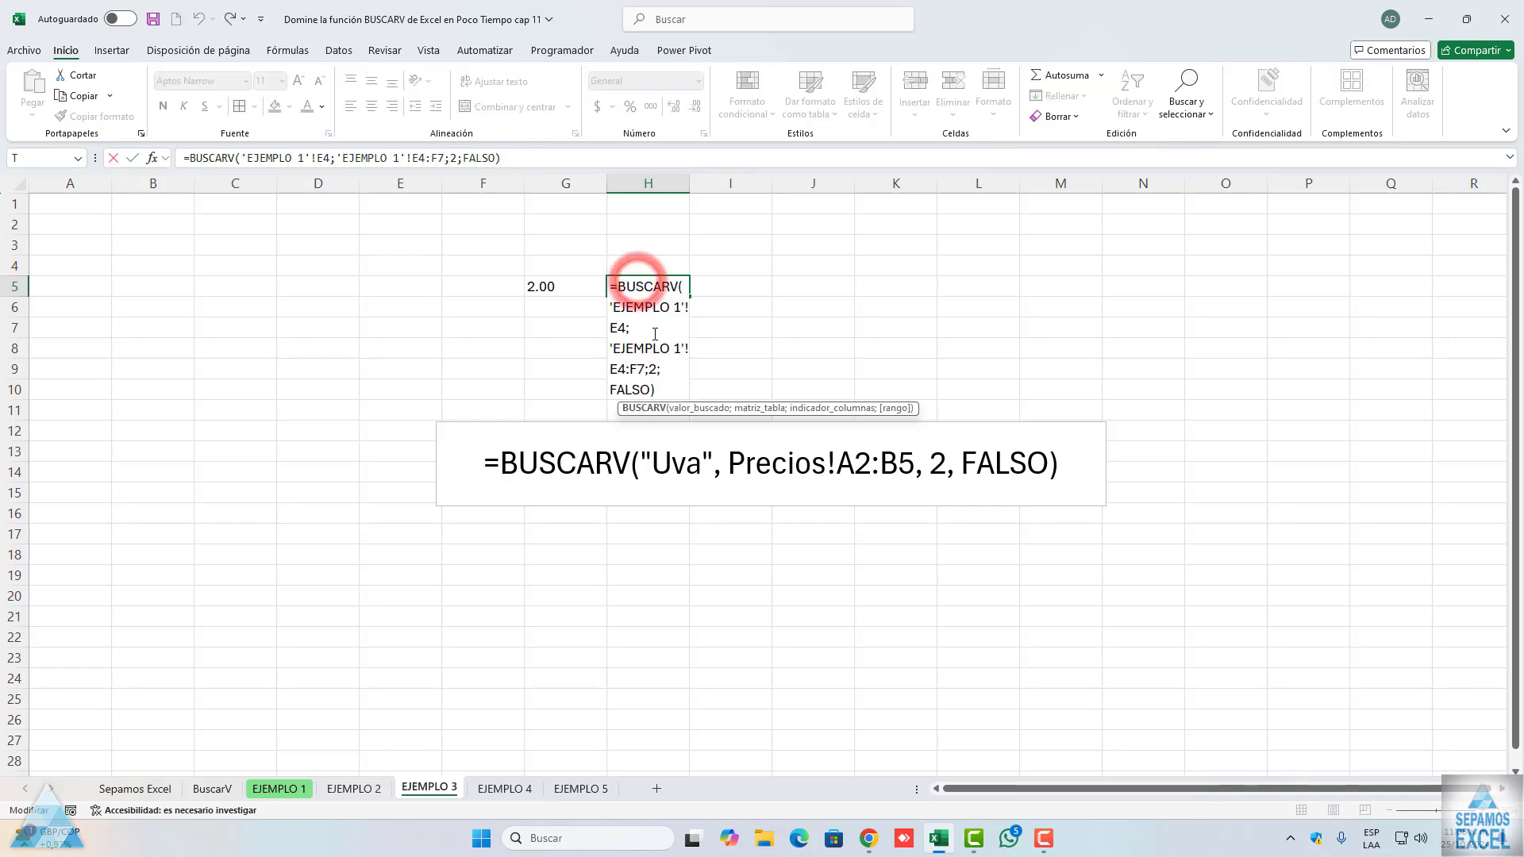
click(151, 160)
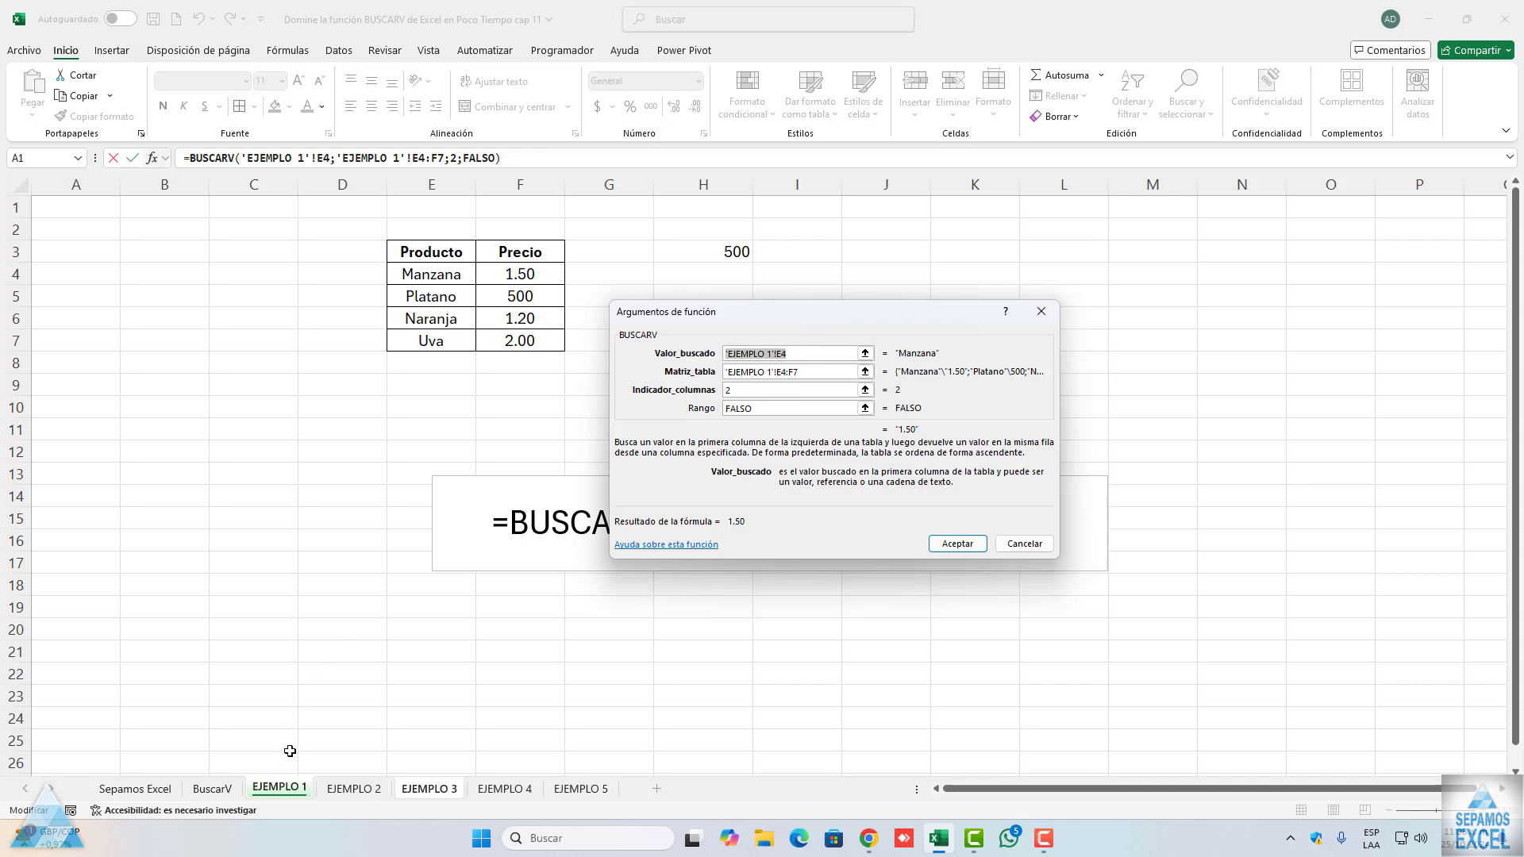
click(815, 371)
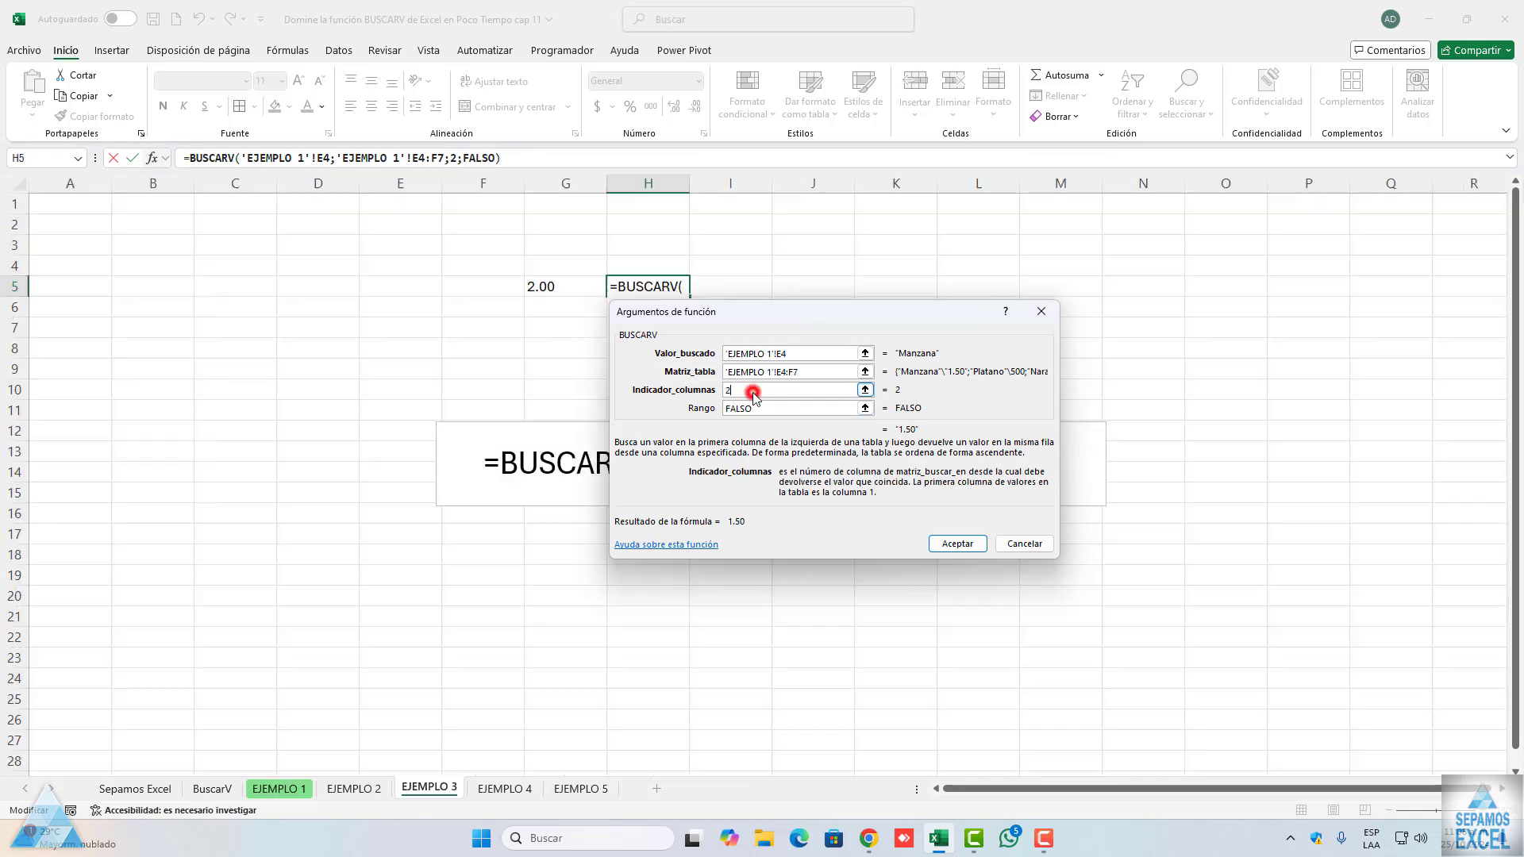
click(766, 410)
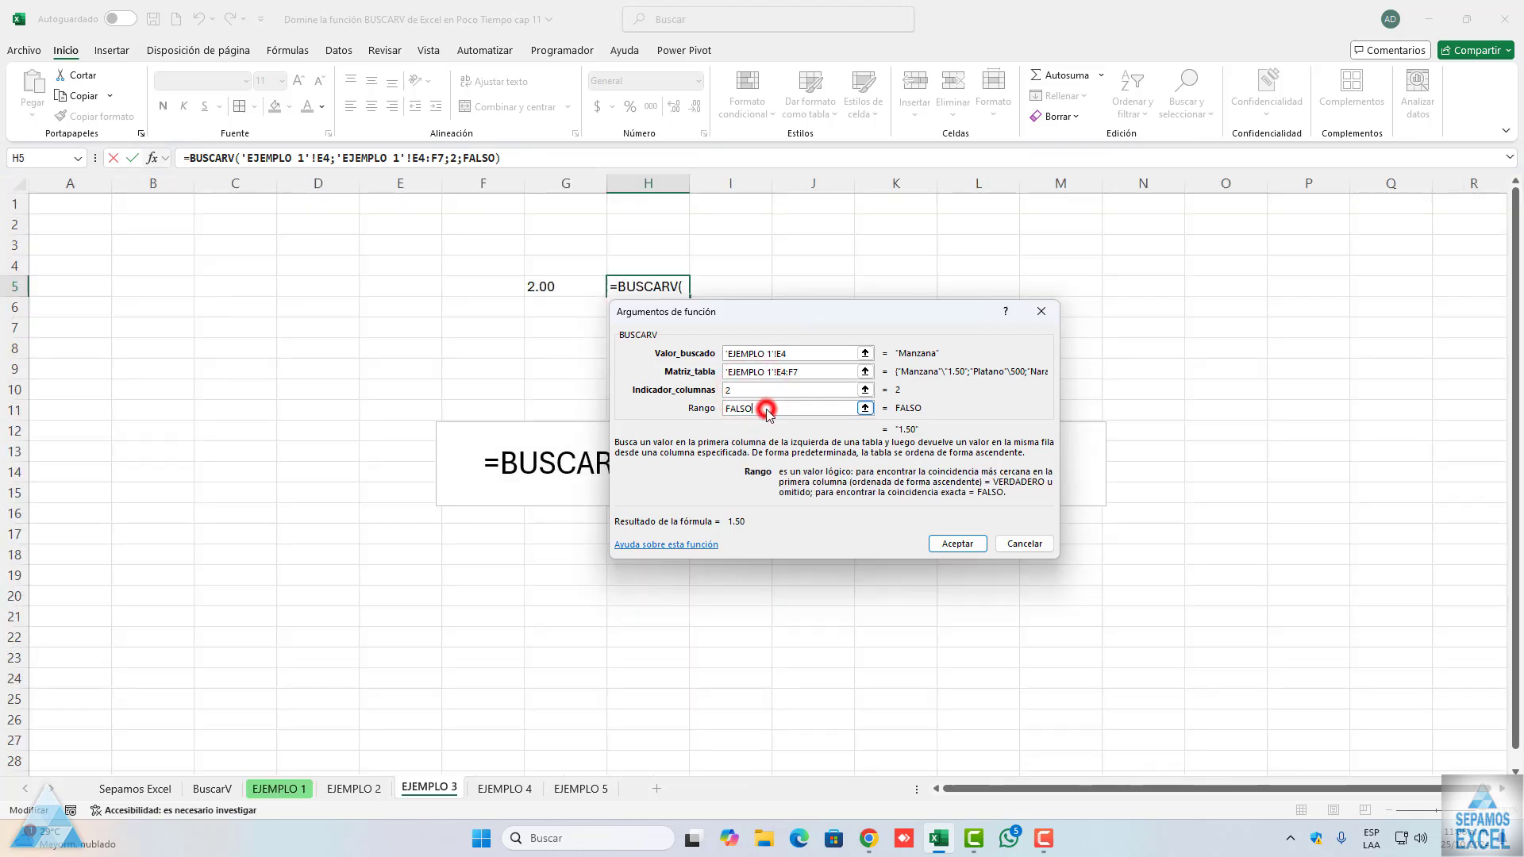
click(1036, 311)
Enter =BUSCARV("pera";'EJEMPLO 1'!E3:F7;2;FALSO) in J5, which returns #N/D
click(806, 292)
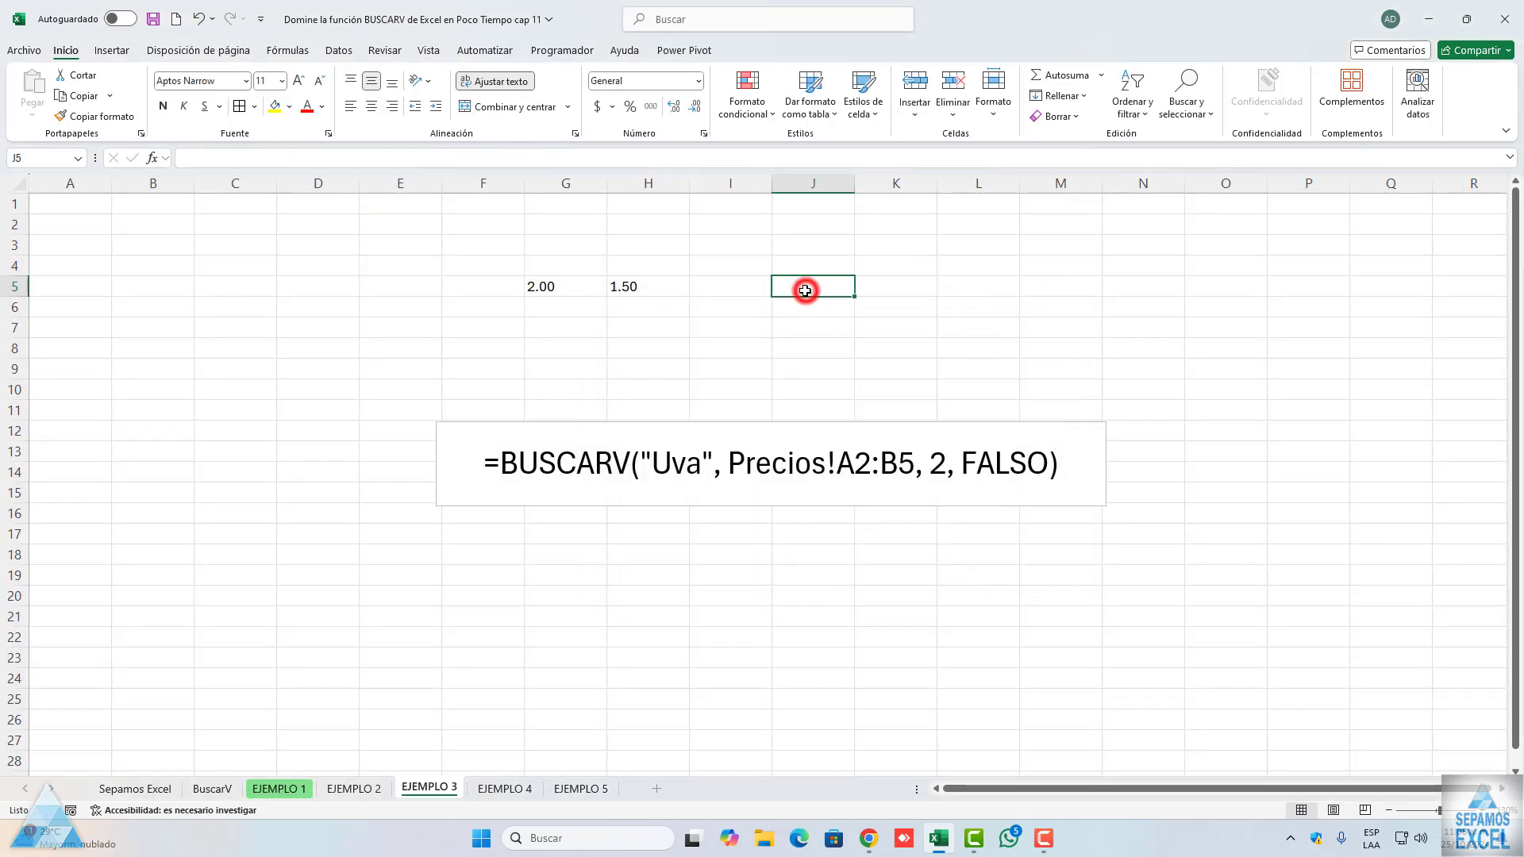
text(=)
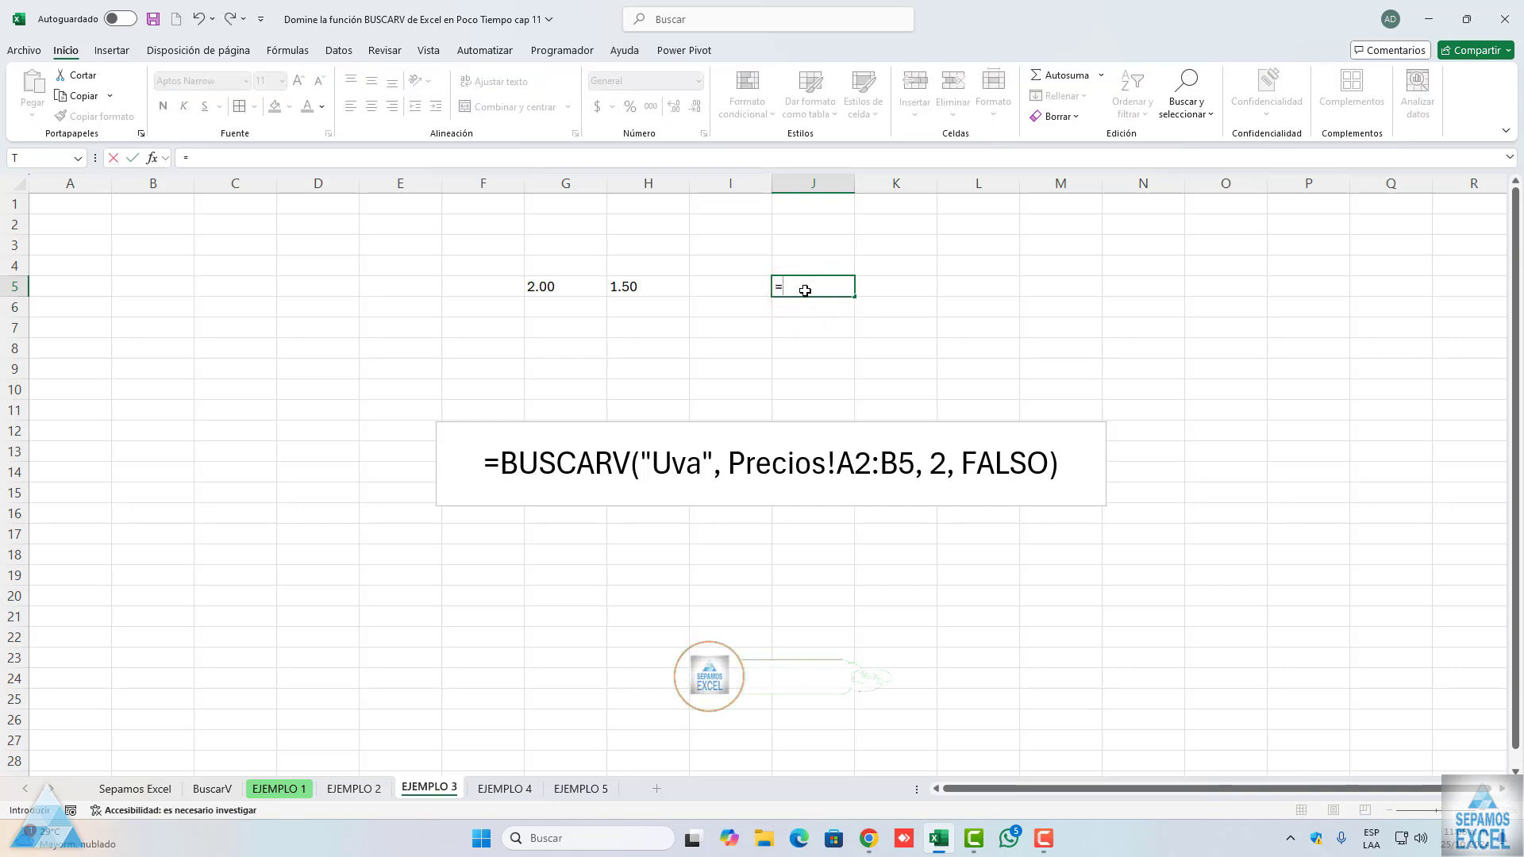
text(bus)
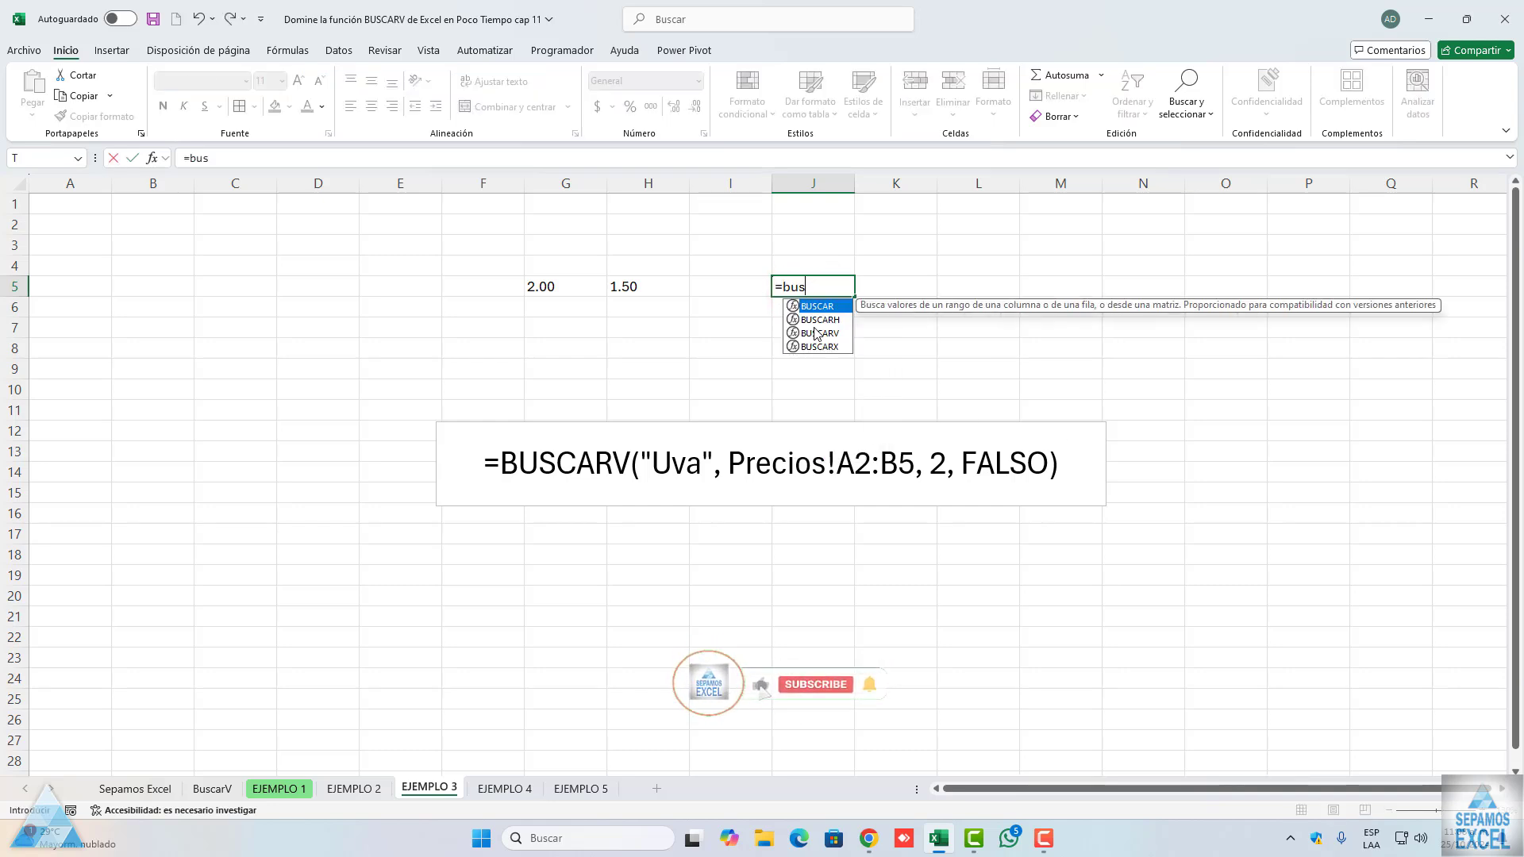
double_click(814, 330)
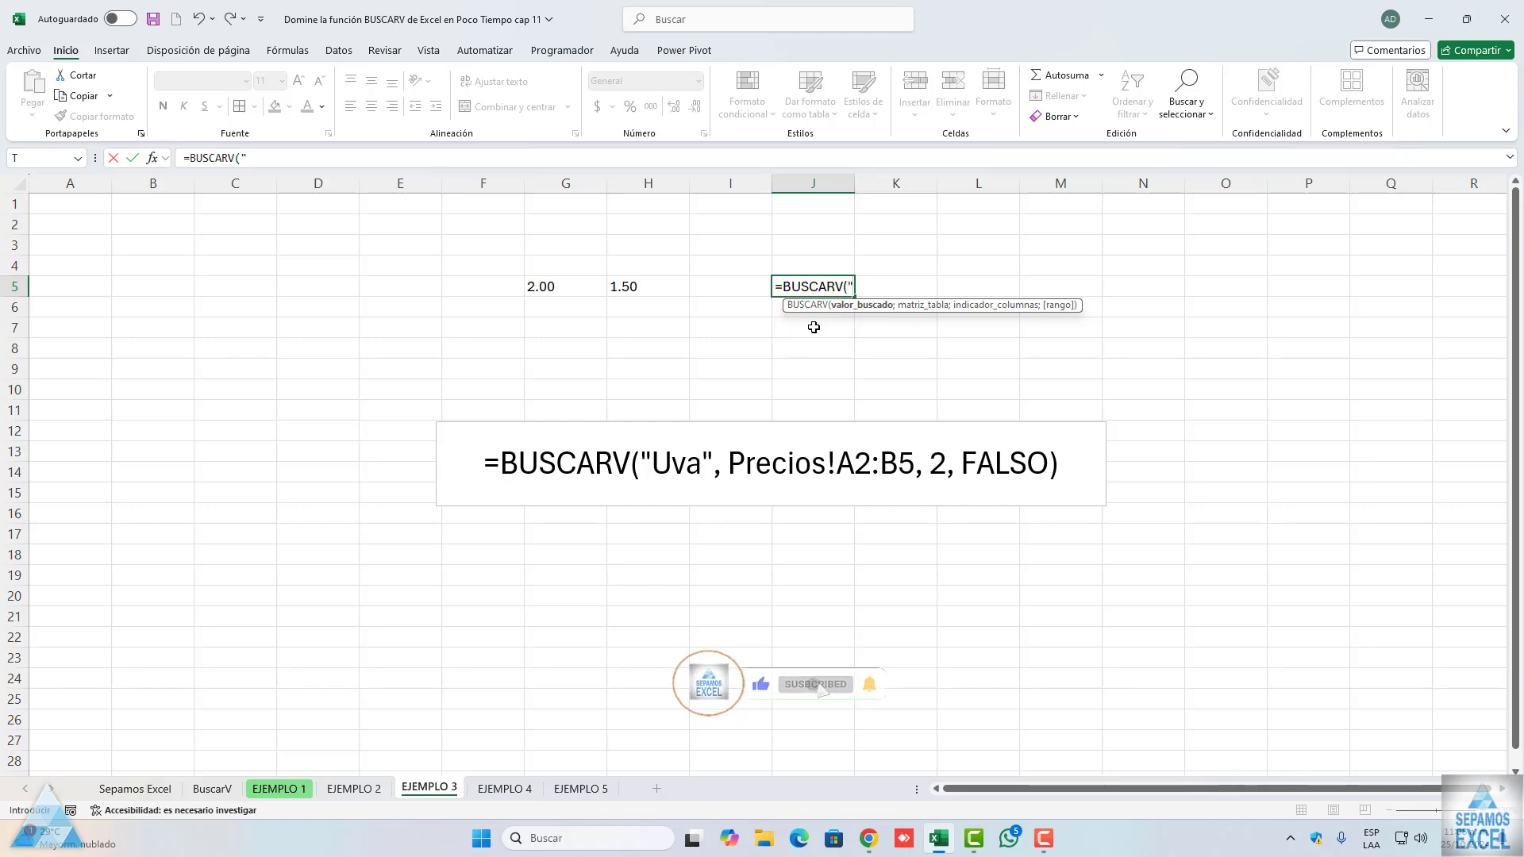
text("per)
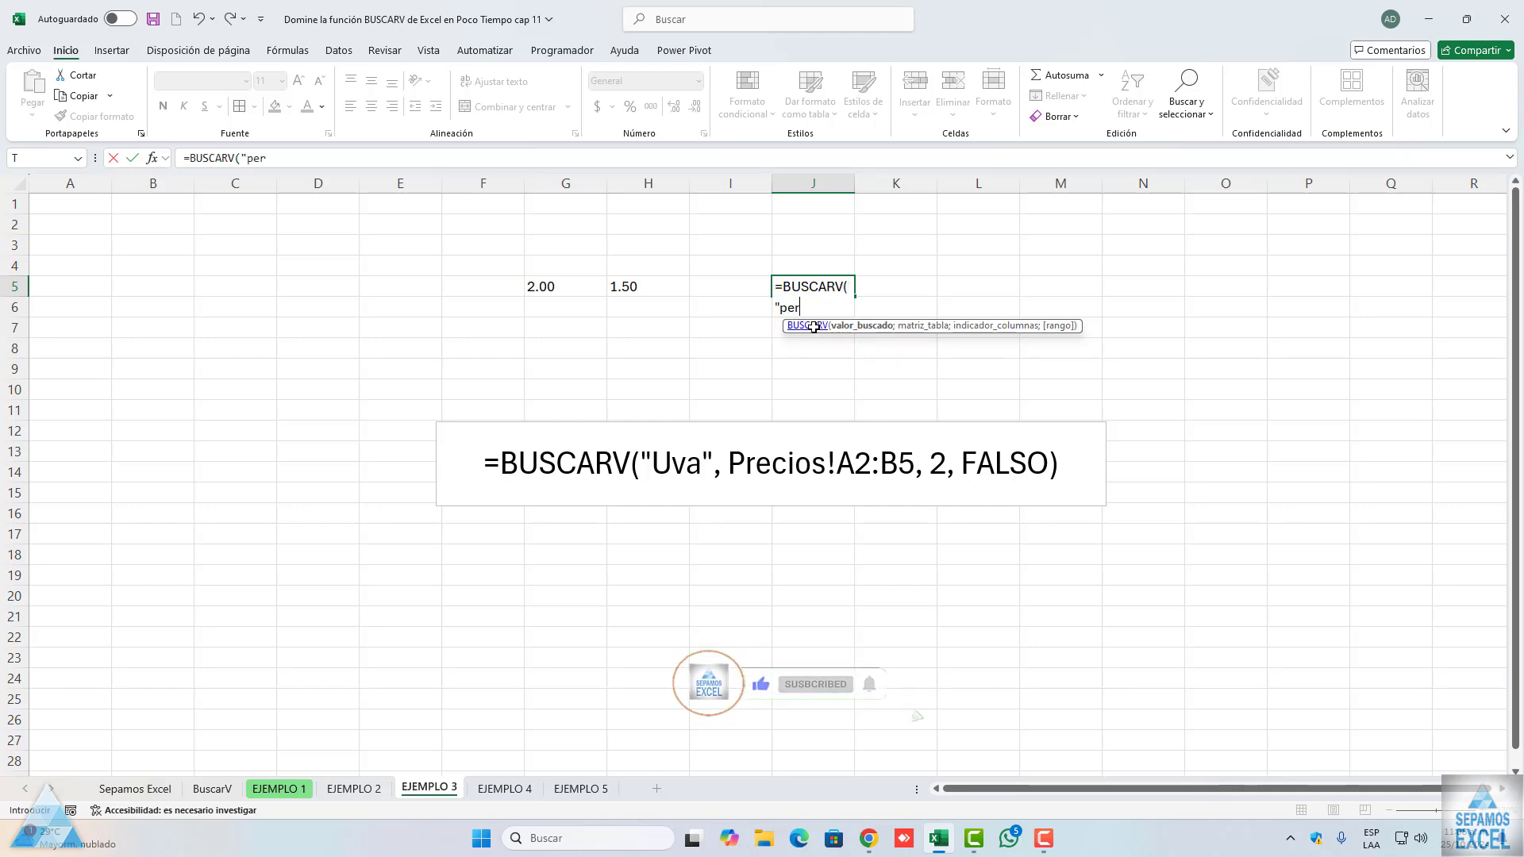
text(a";)
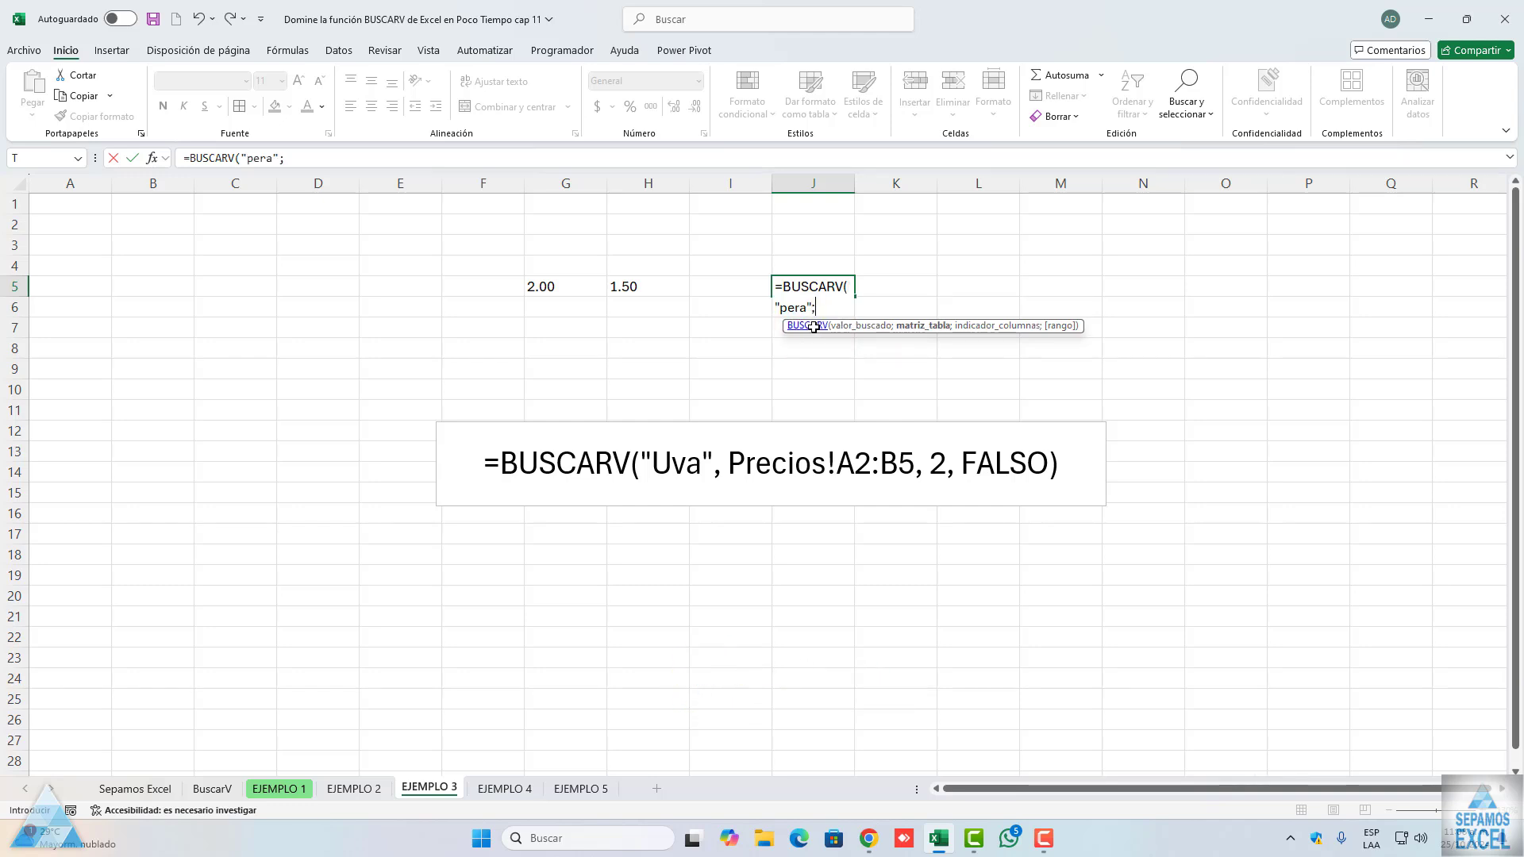
click(278, 788)
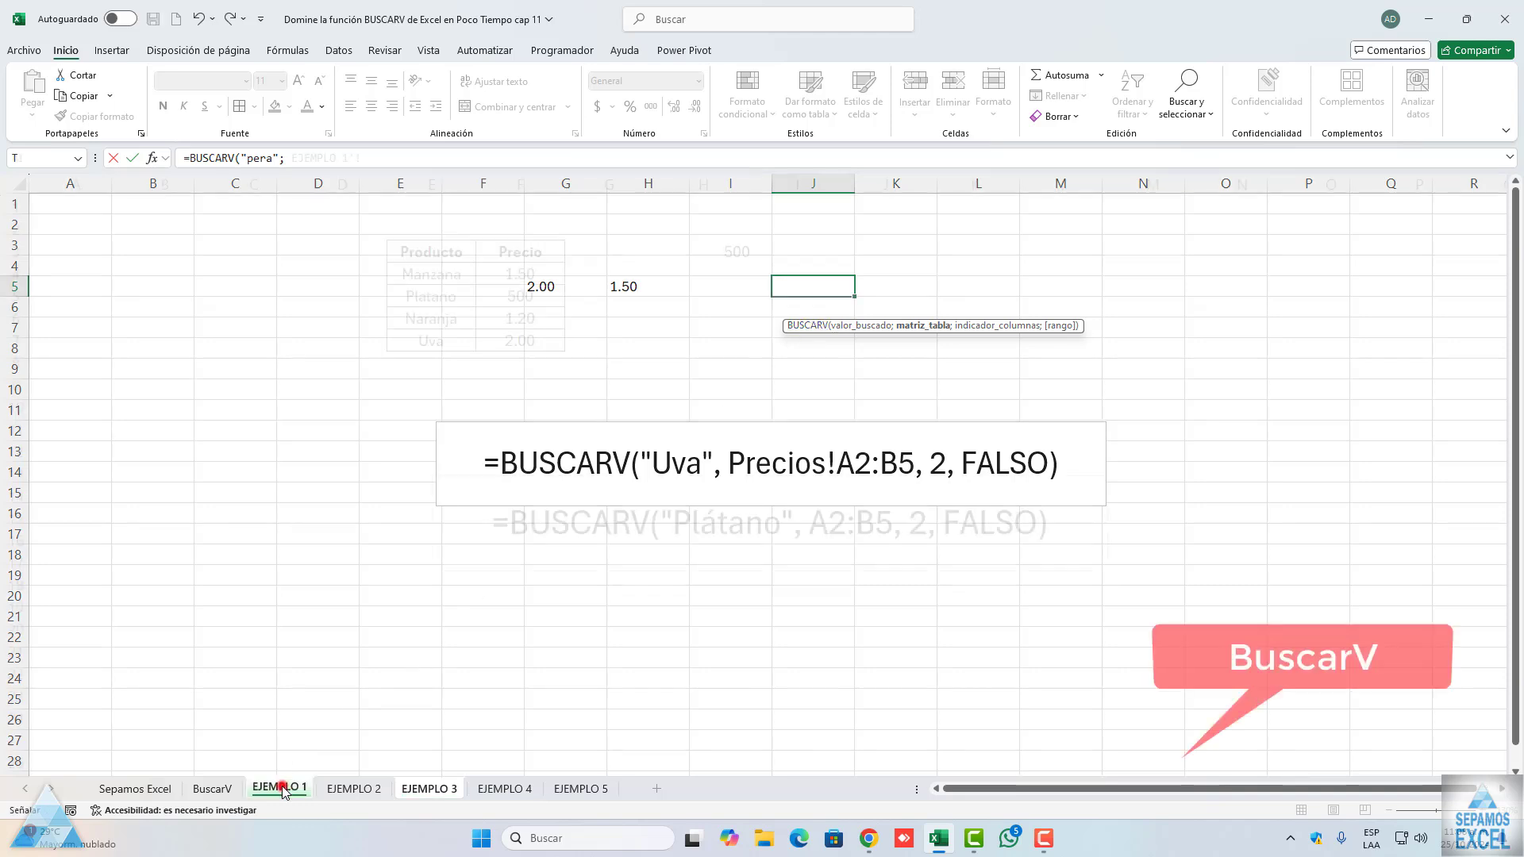
drag(425, 252, 512, 340)
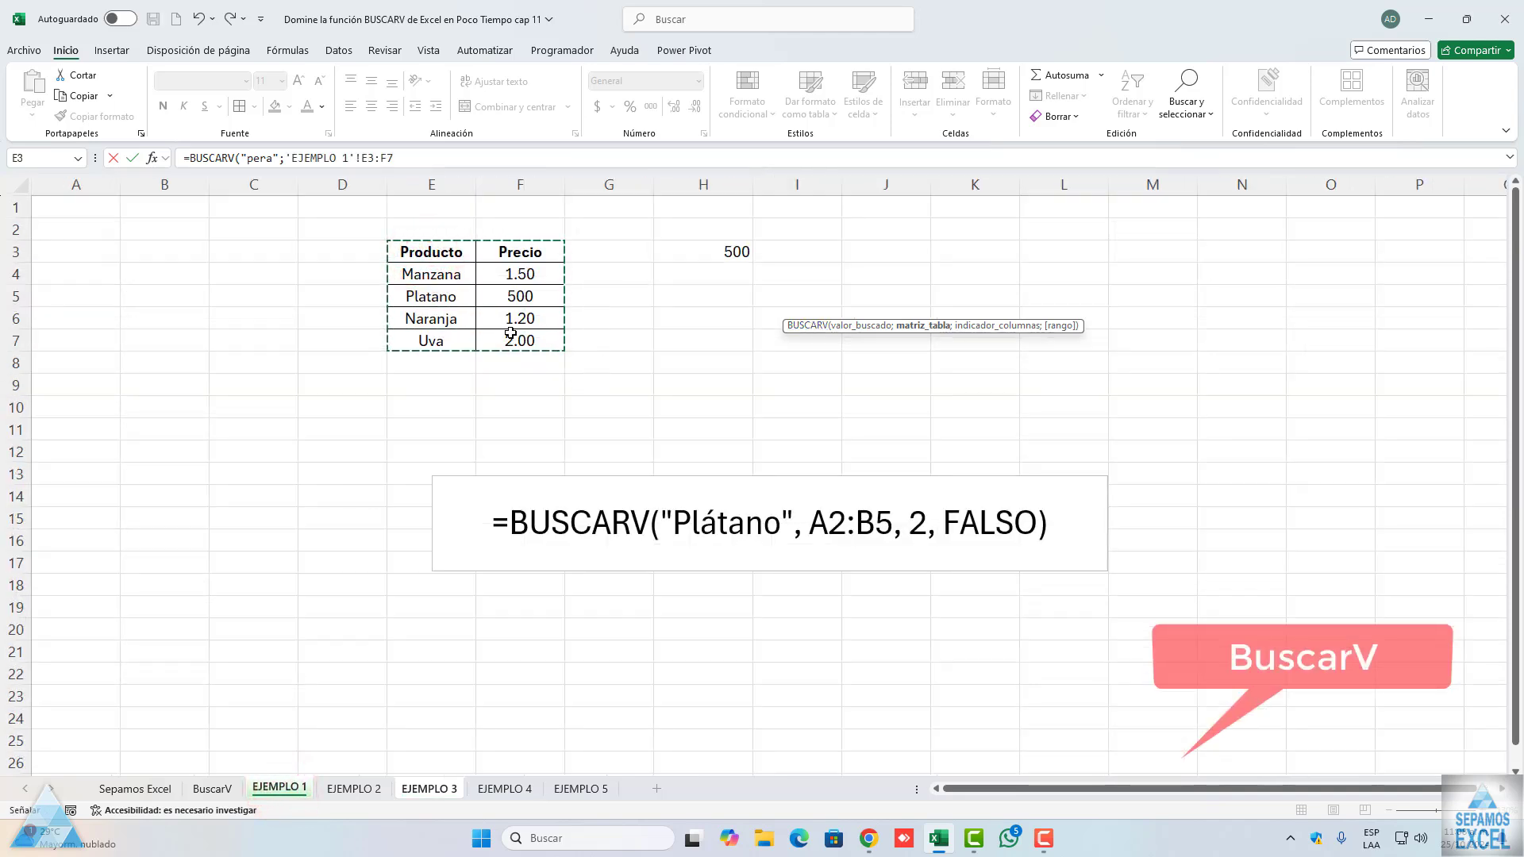
text(;2)
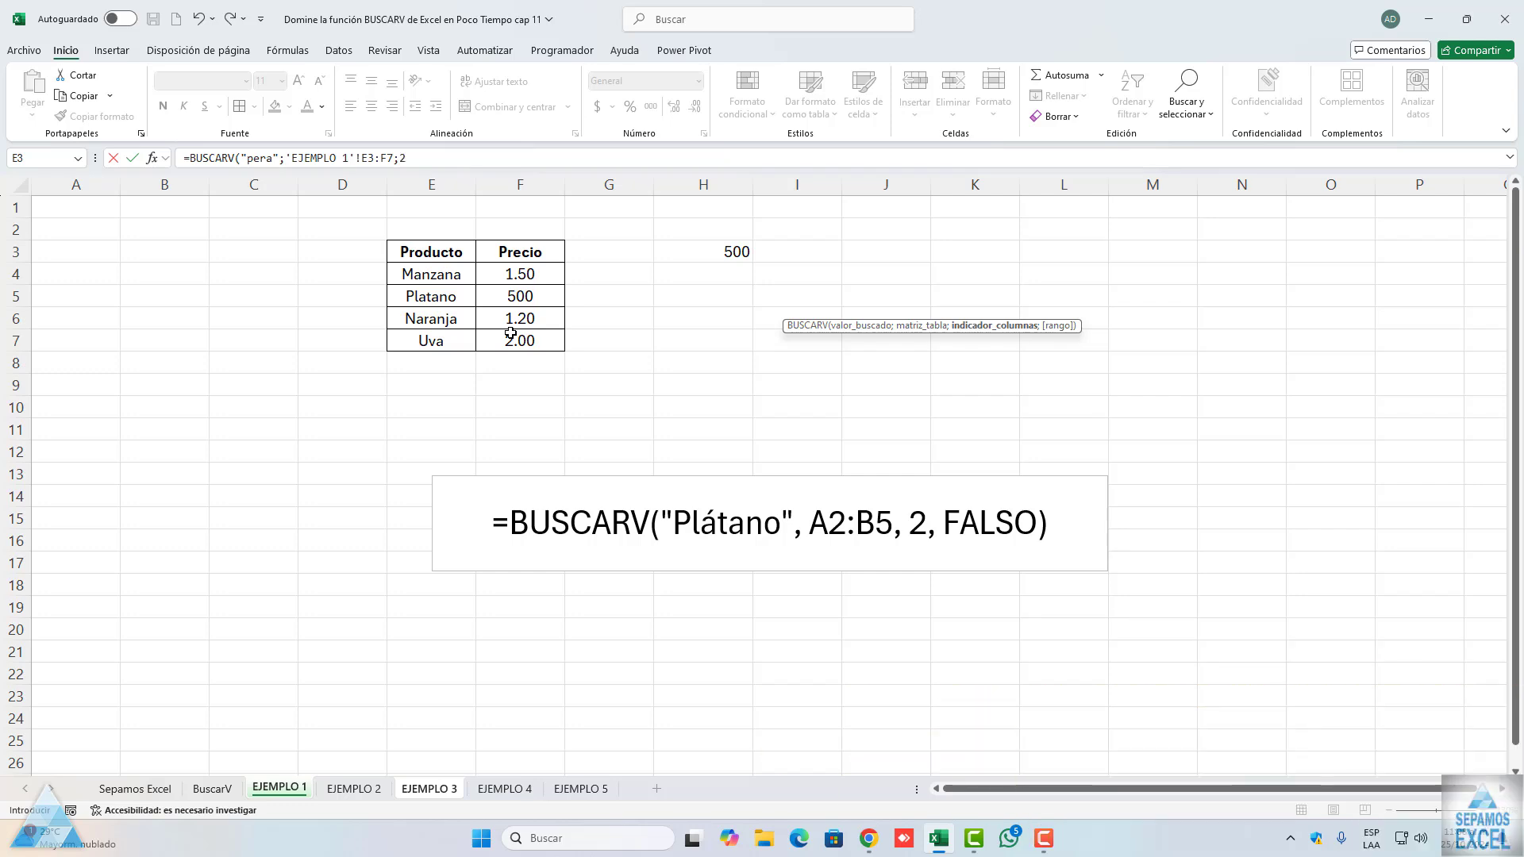
text(;fal)
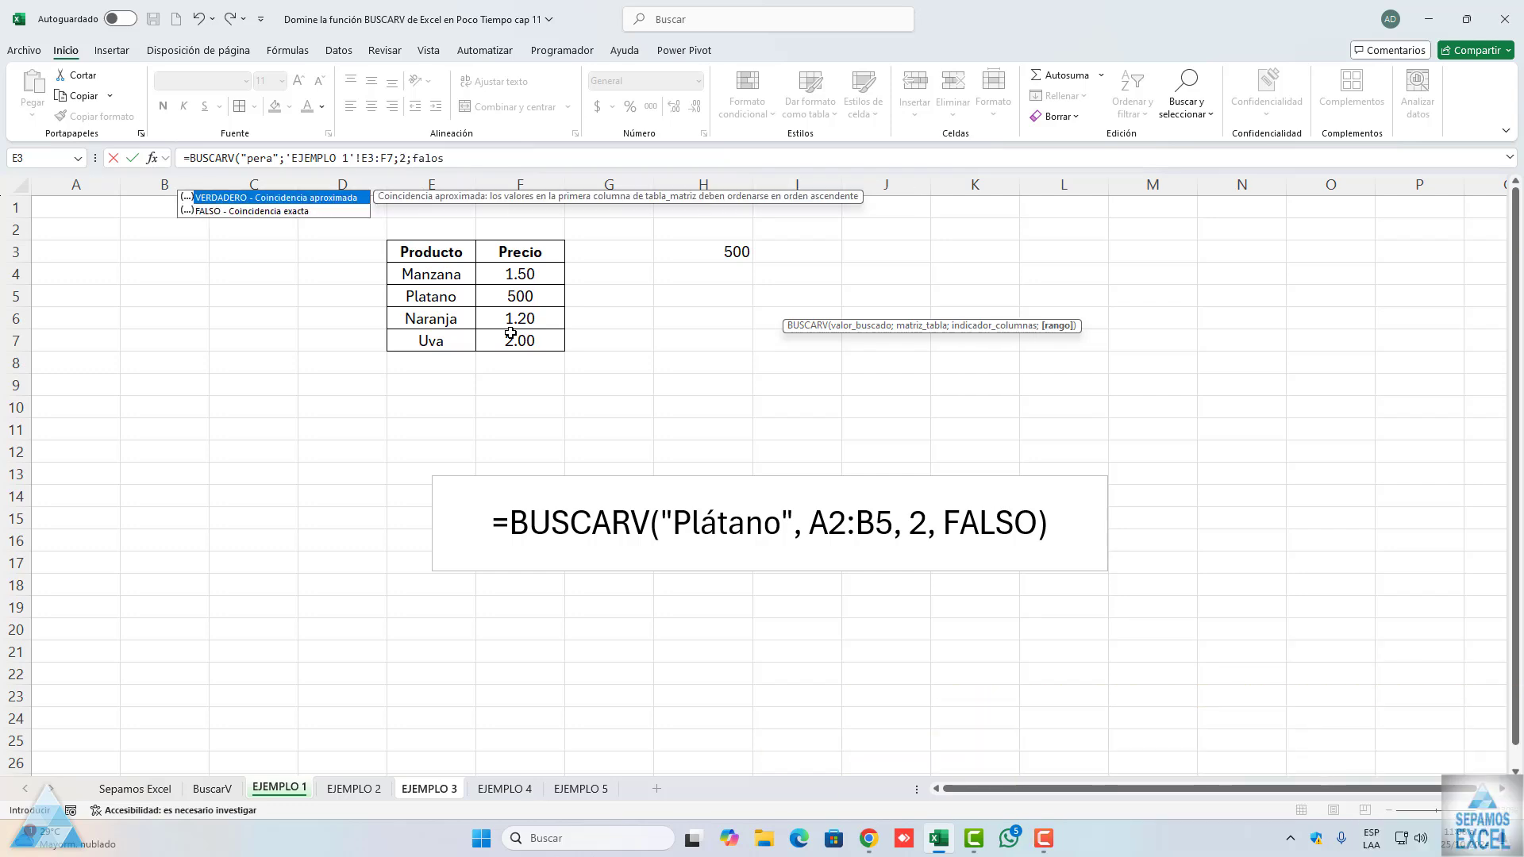
text(so)
double_click(299, 213)
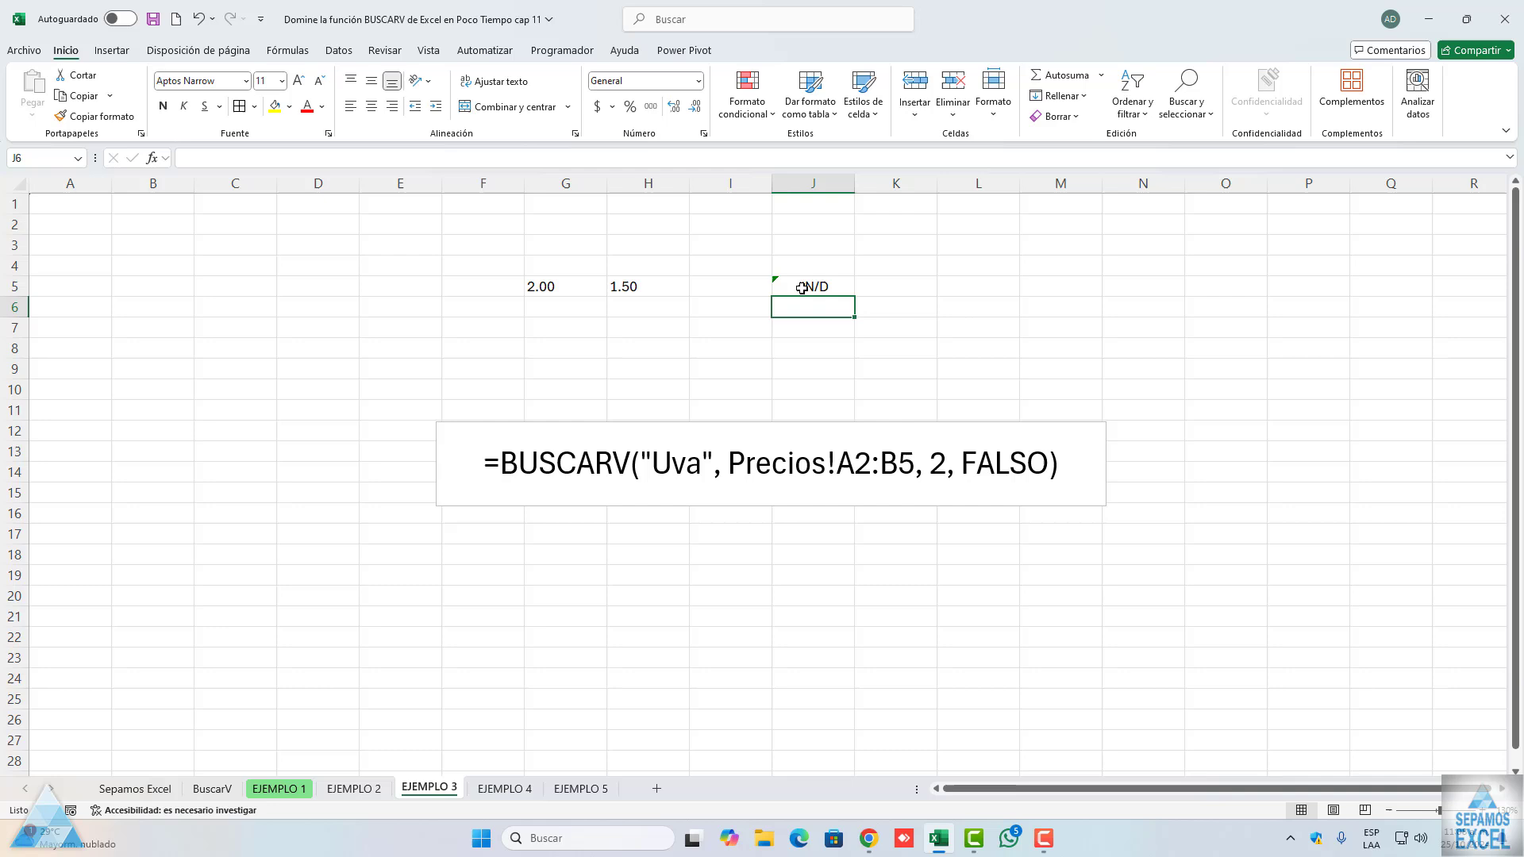
click(802, 289)
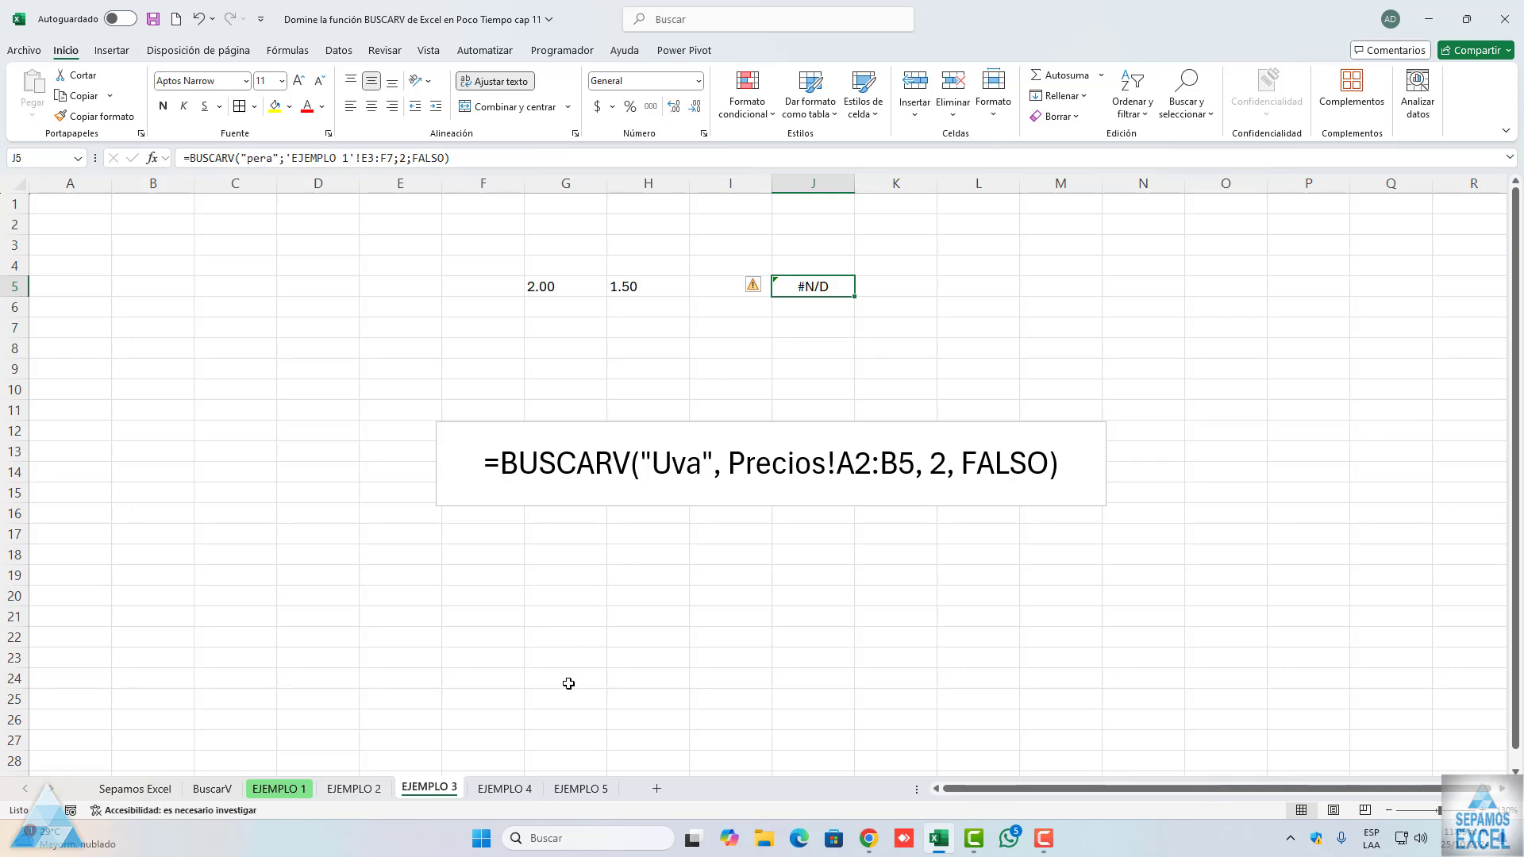
On EJEMPLO 4, start a formula in H3 and insert BUSCARV via the function search
click(516, 789)
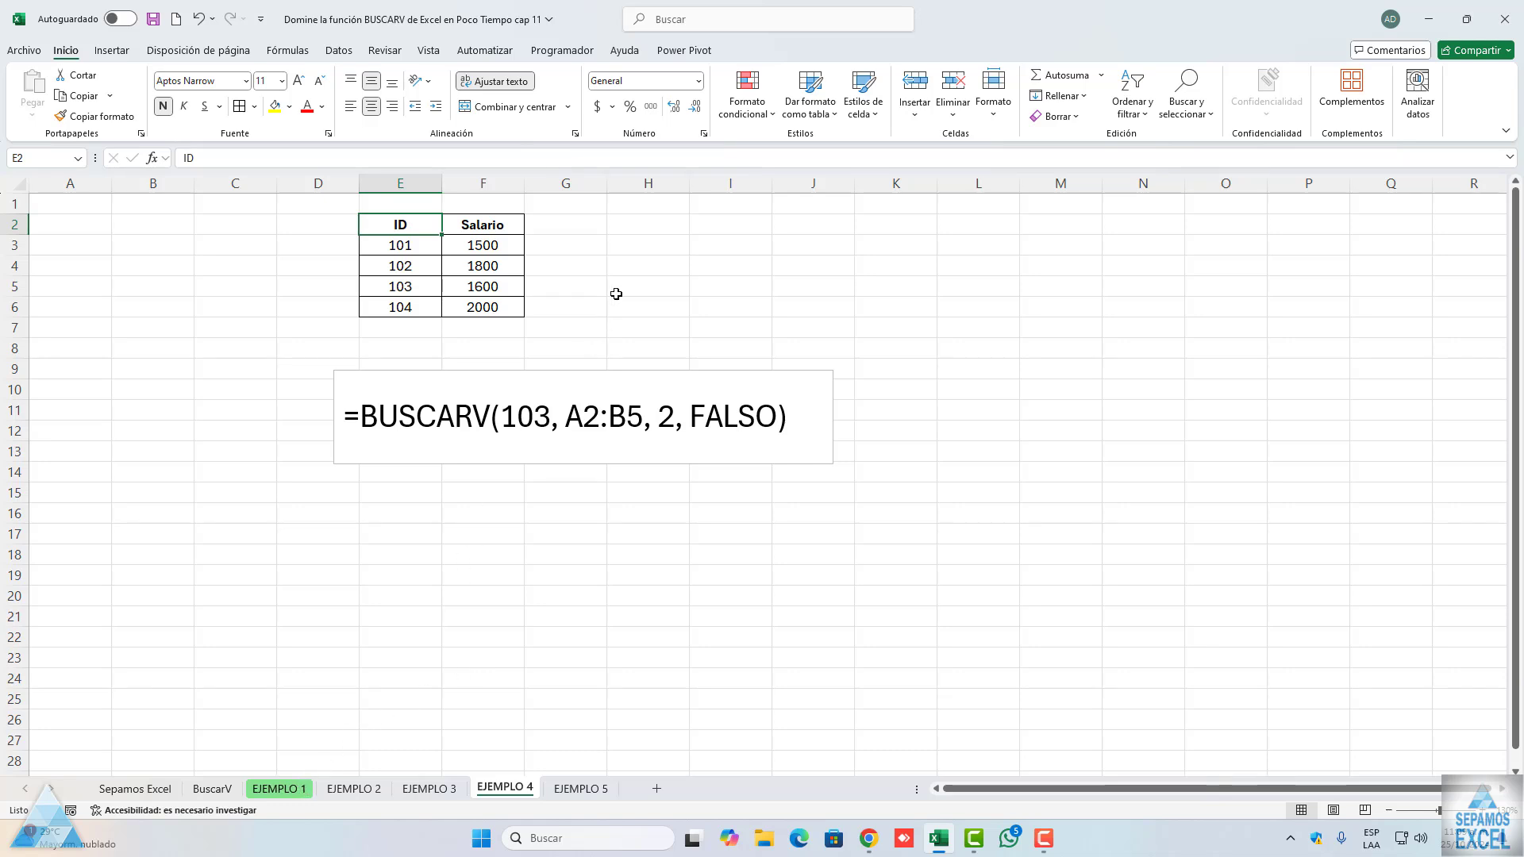
click(642, 243)
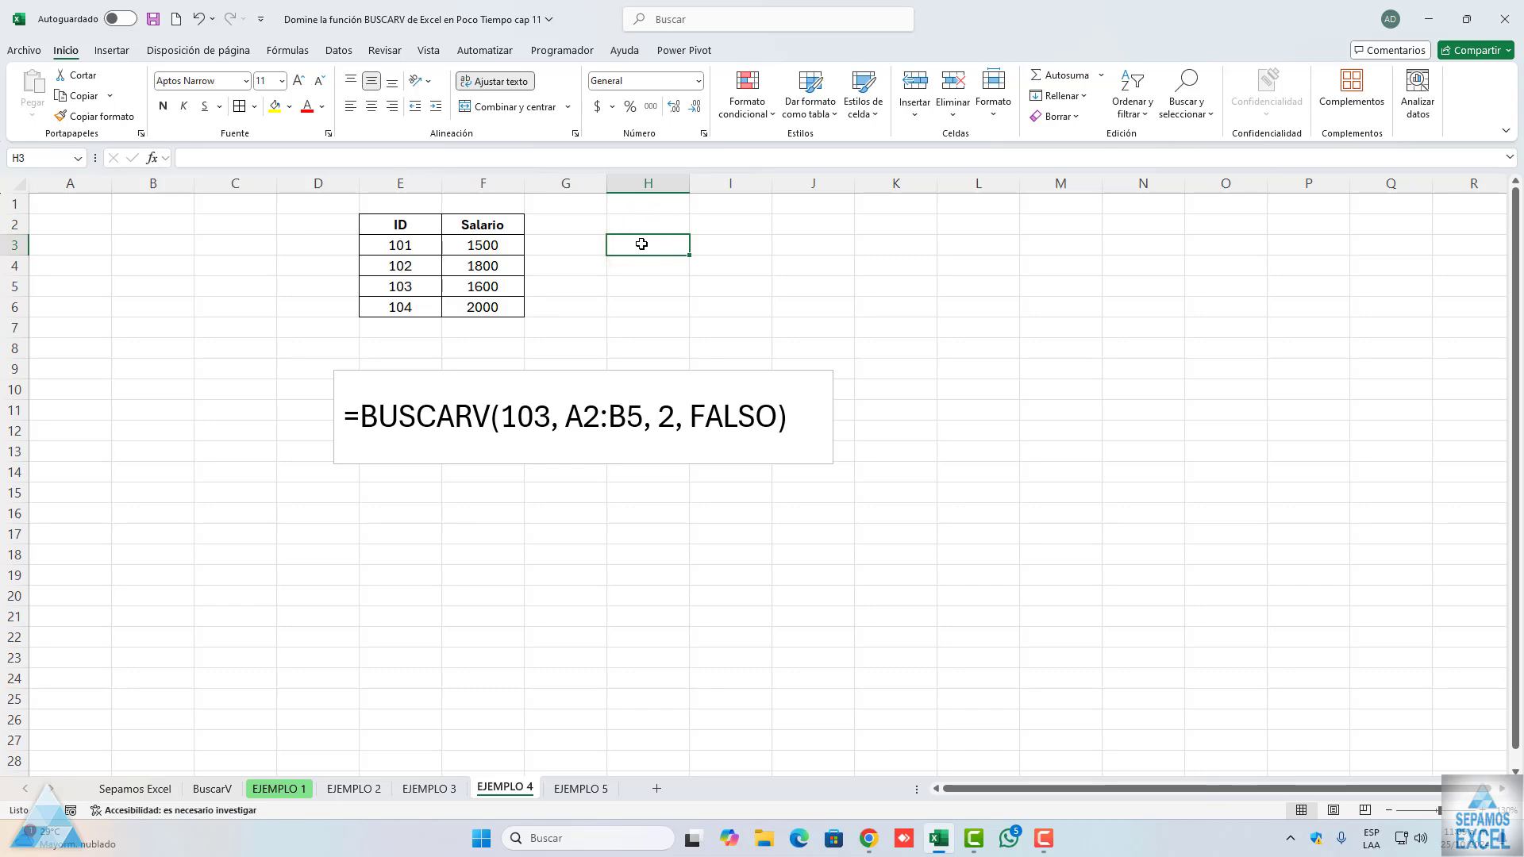
text(=)
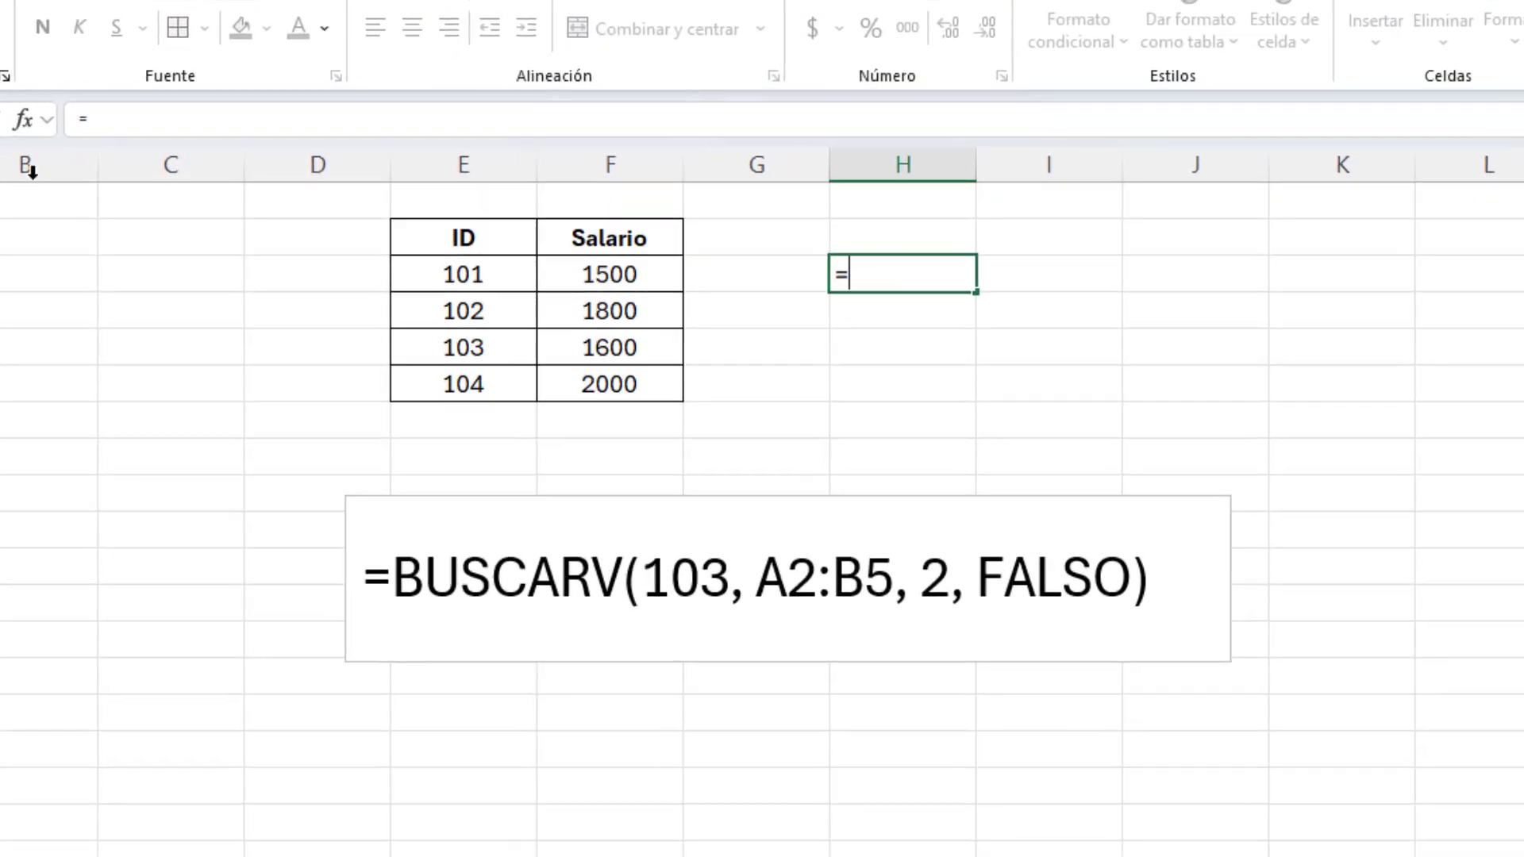
click(24, 120)
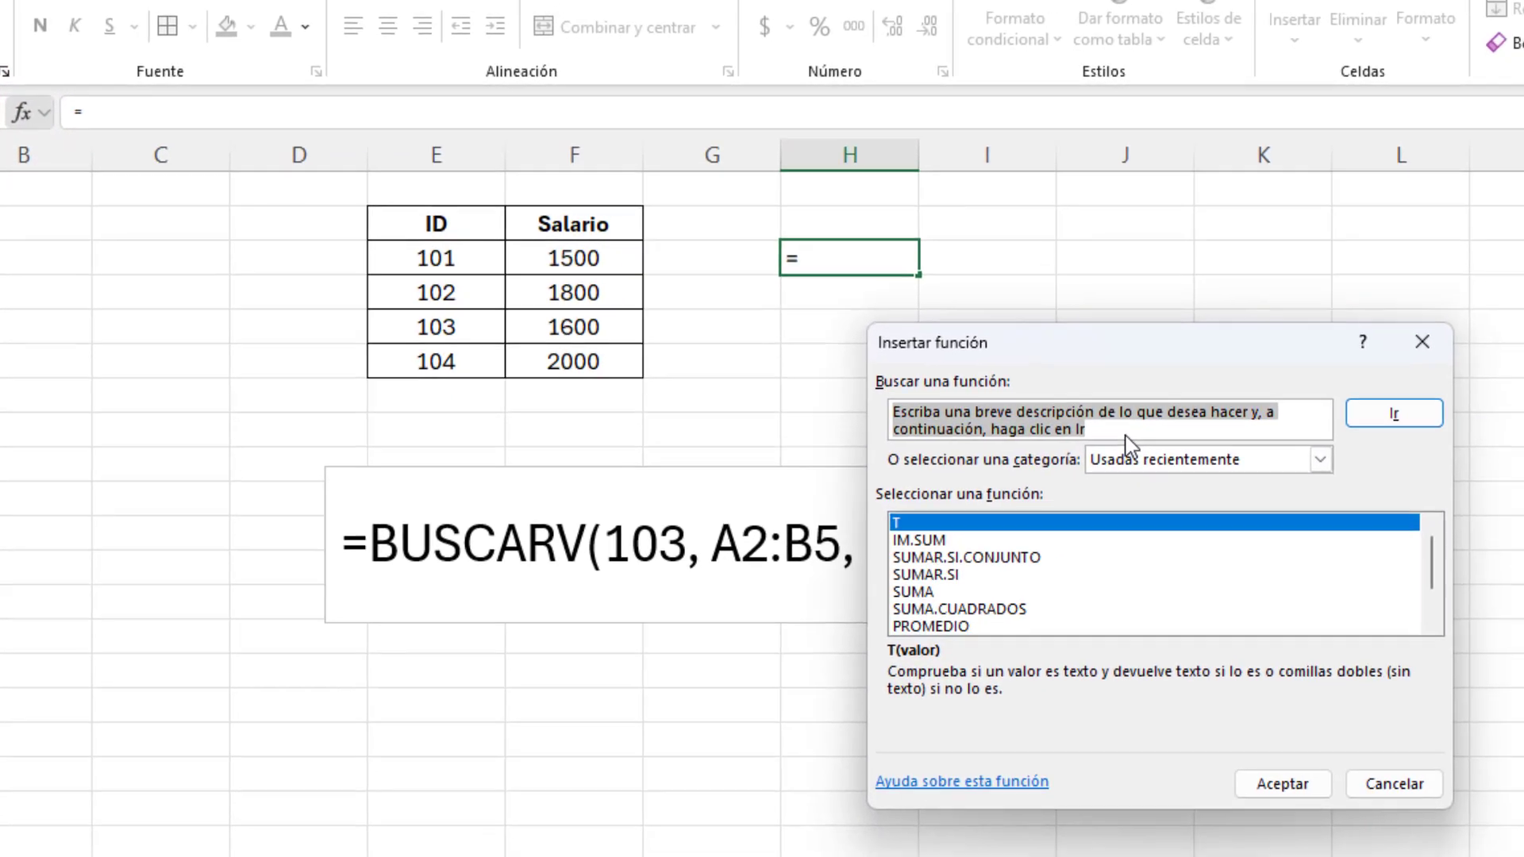
text(buscar)
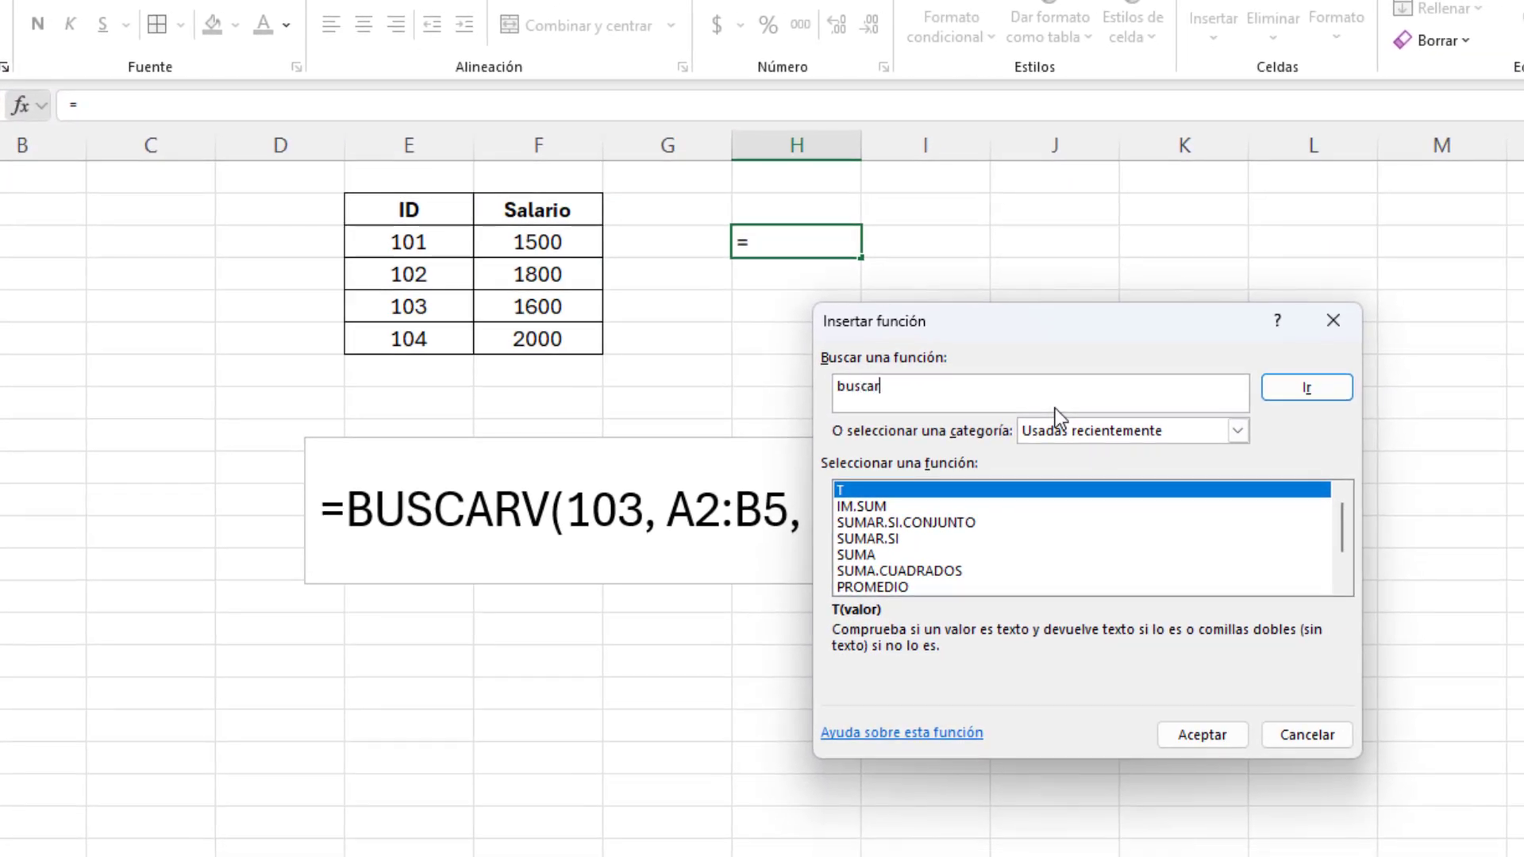
text(v)
click(1283, 385)
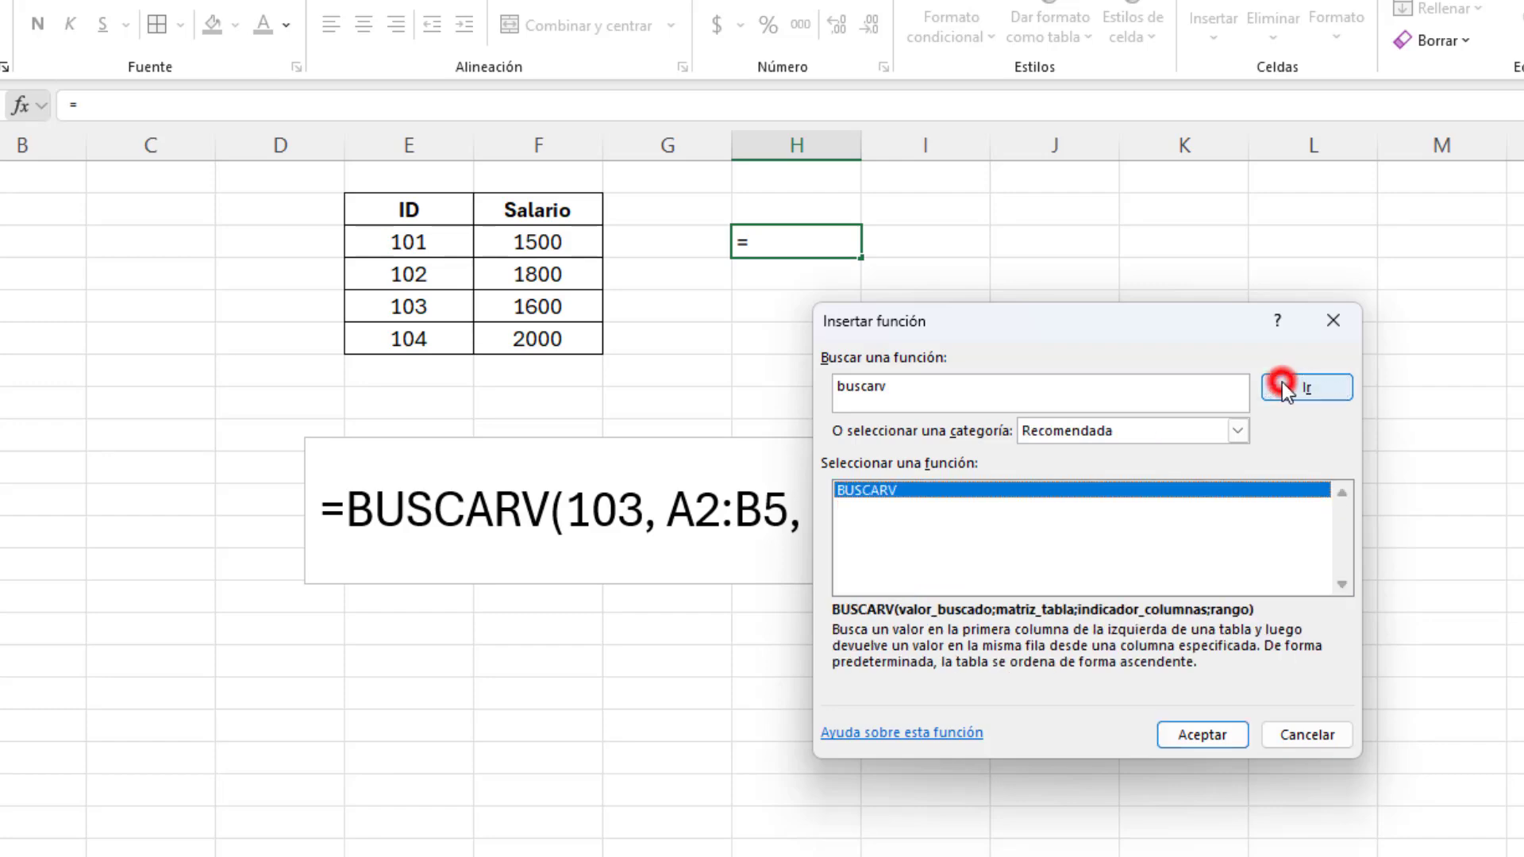
double_click(902, 490)
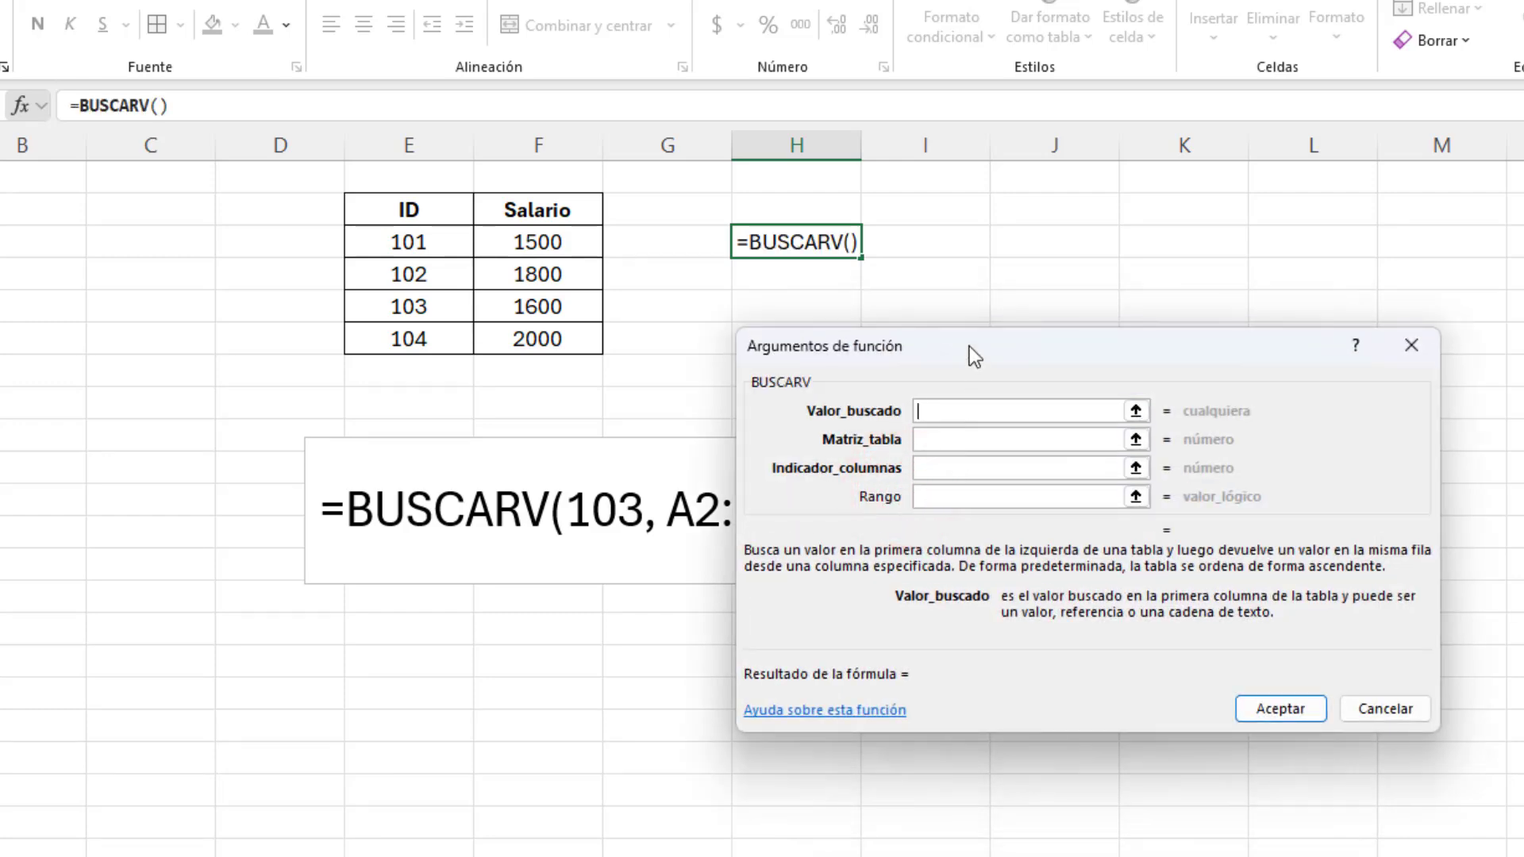
drag(968, 346, 1084, 615)
mouse_move(930, 524)
mouse_down()
mouse_move(1007, 369)
mouse_move(579, 466)
mouse_up()
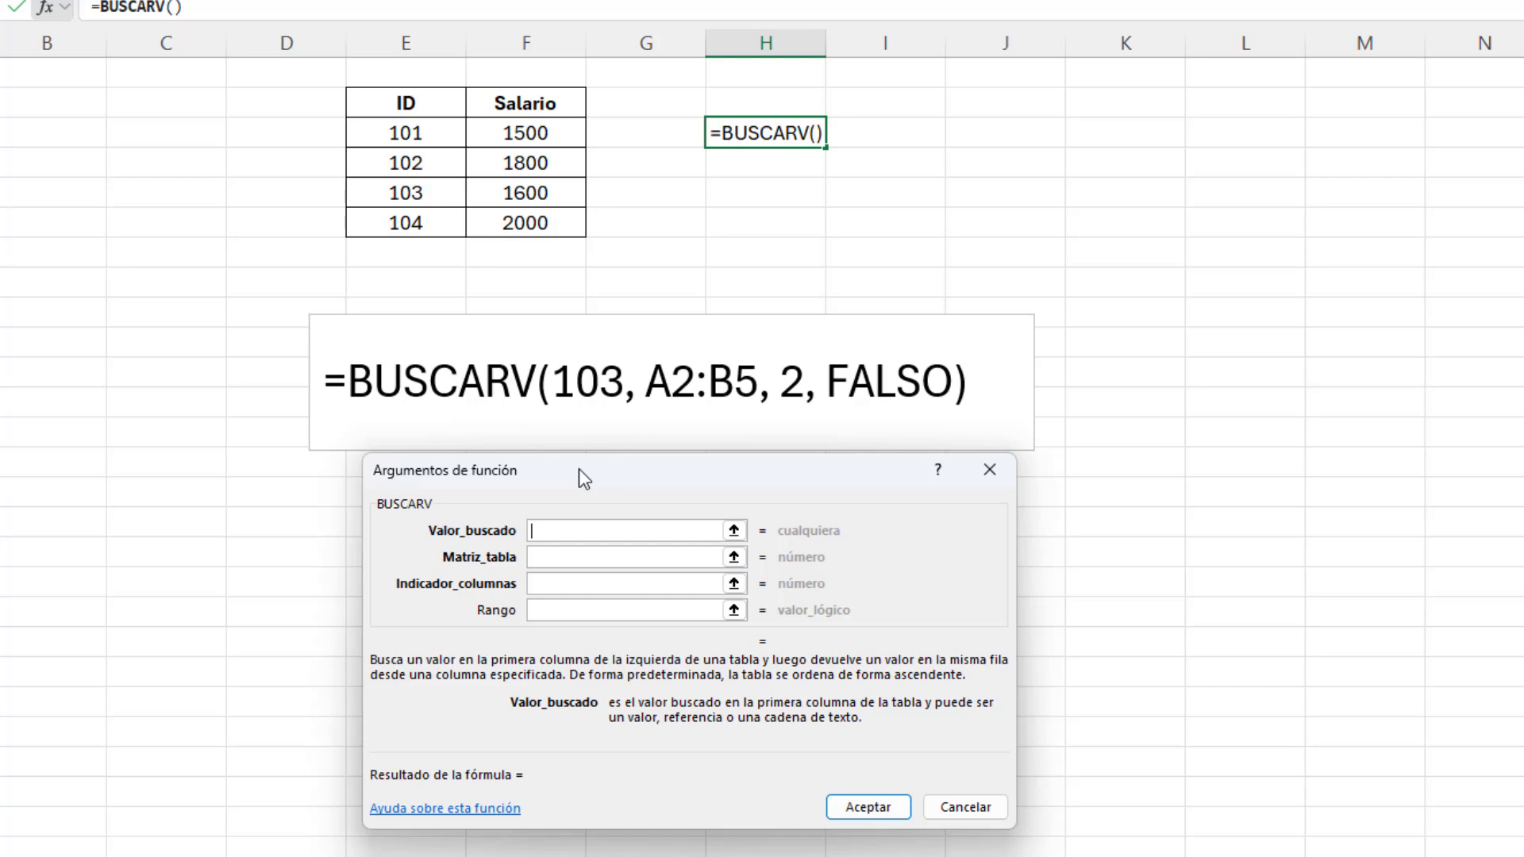
Fill the BUSCARV arguments 103, E2:F6, 2 and FALSO so H3 returns 1600
text(103)
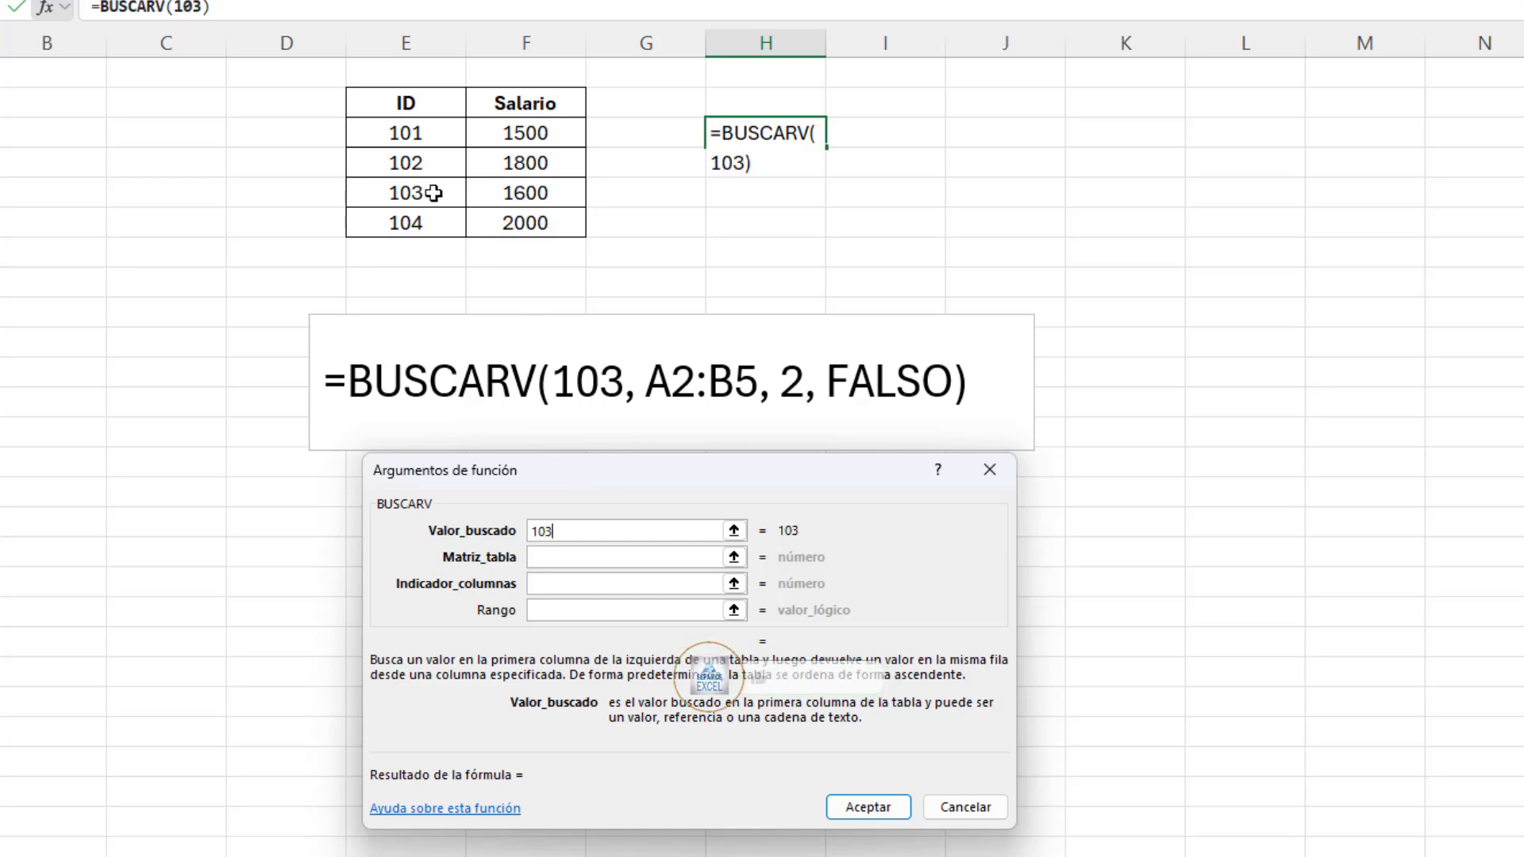
drag(408, 103, 516, 219)
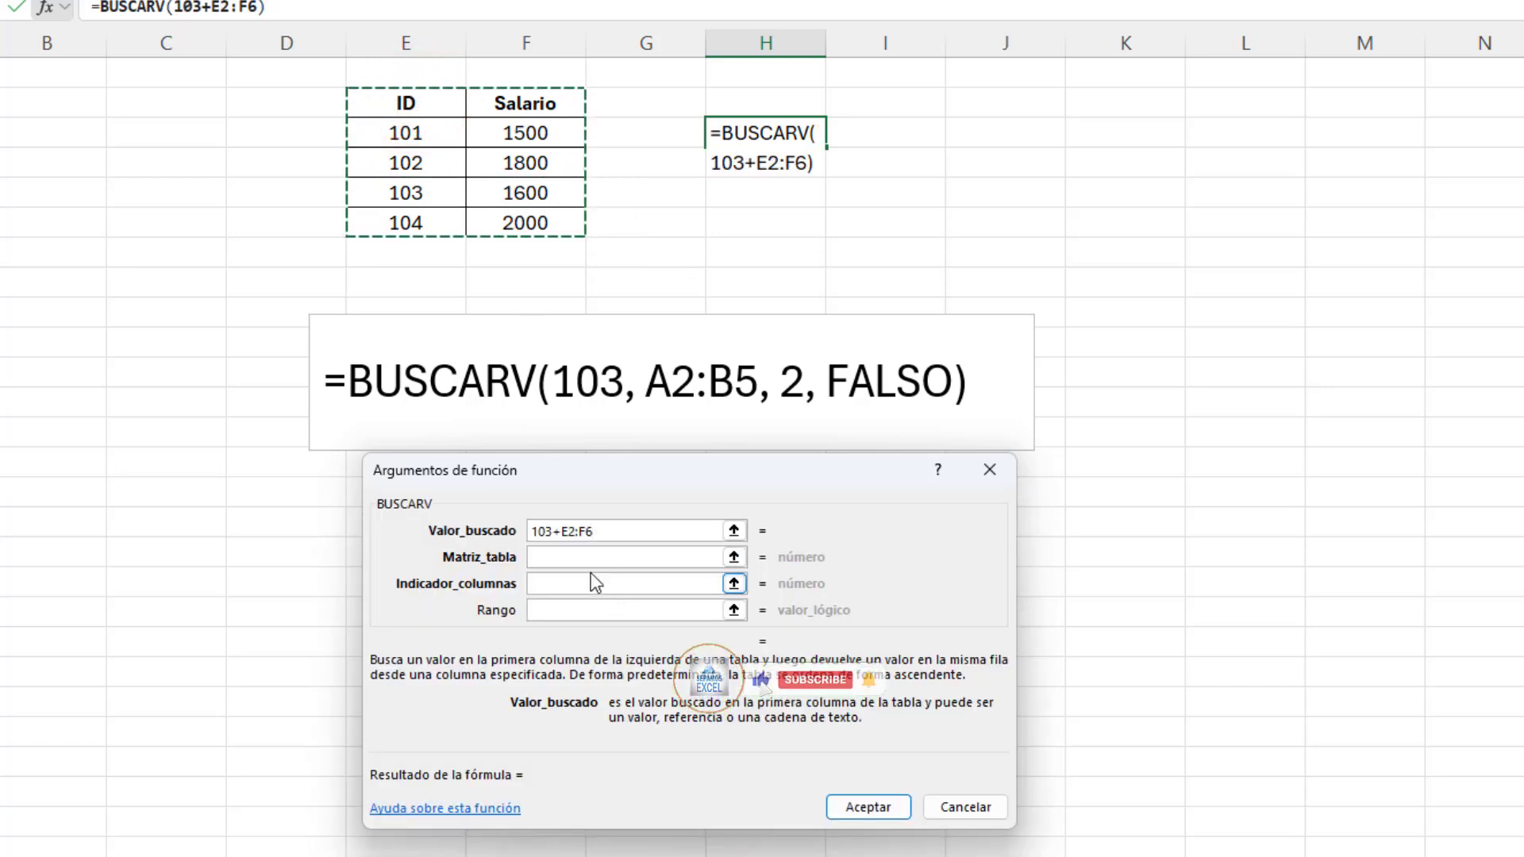
key(BackSpace)
key(BackSpace)
key(BackSpace)
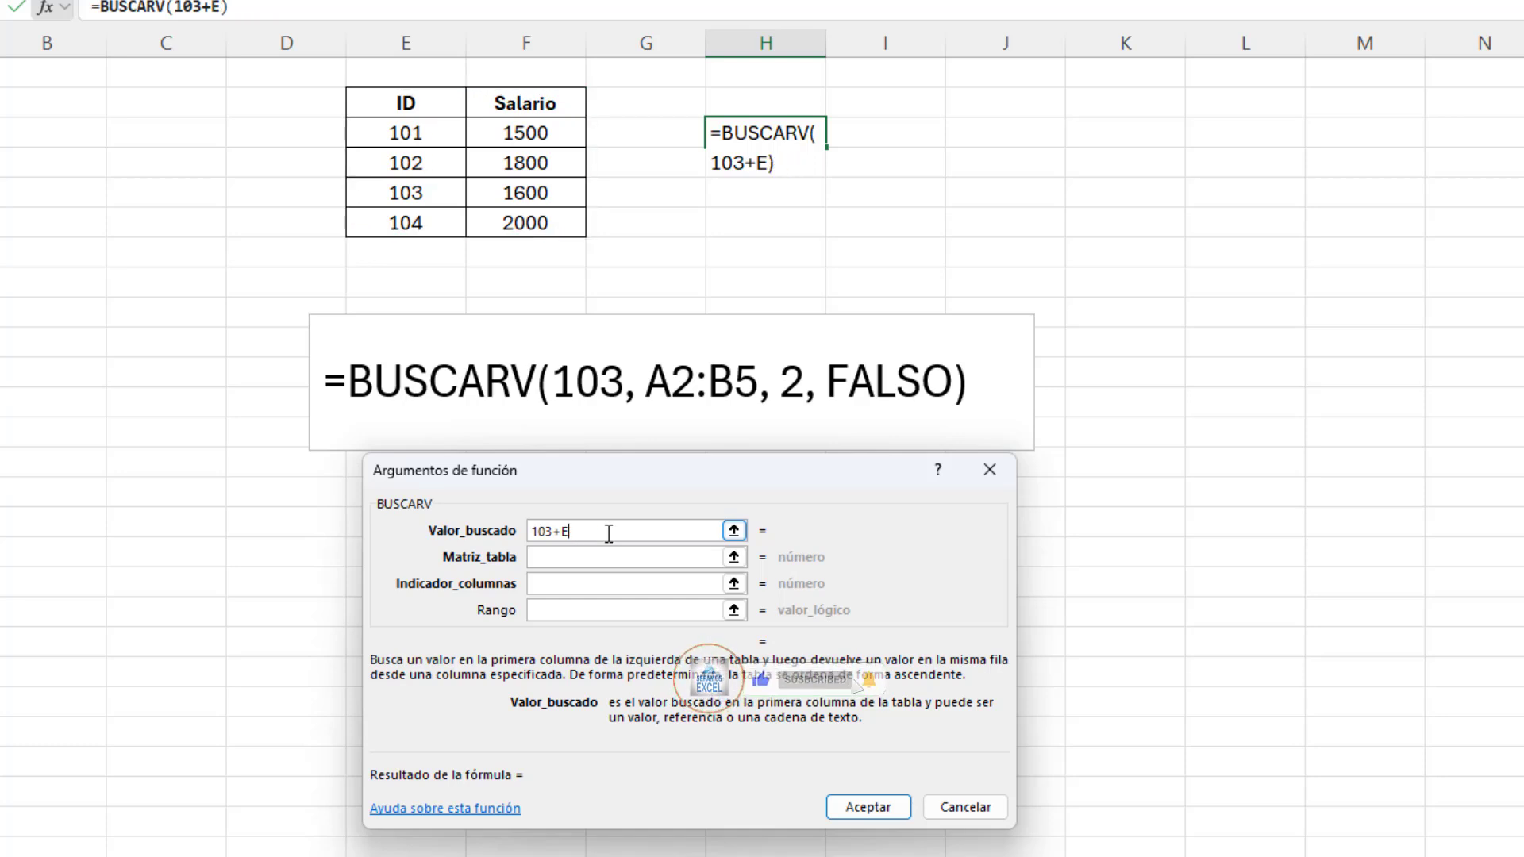
key(BackSpace)
key(BackSpace)
click(585, 554)
drag(405, 104, 528, 223)
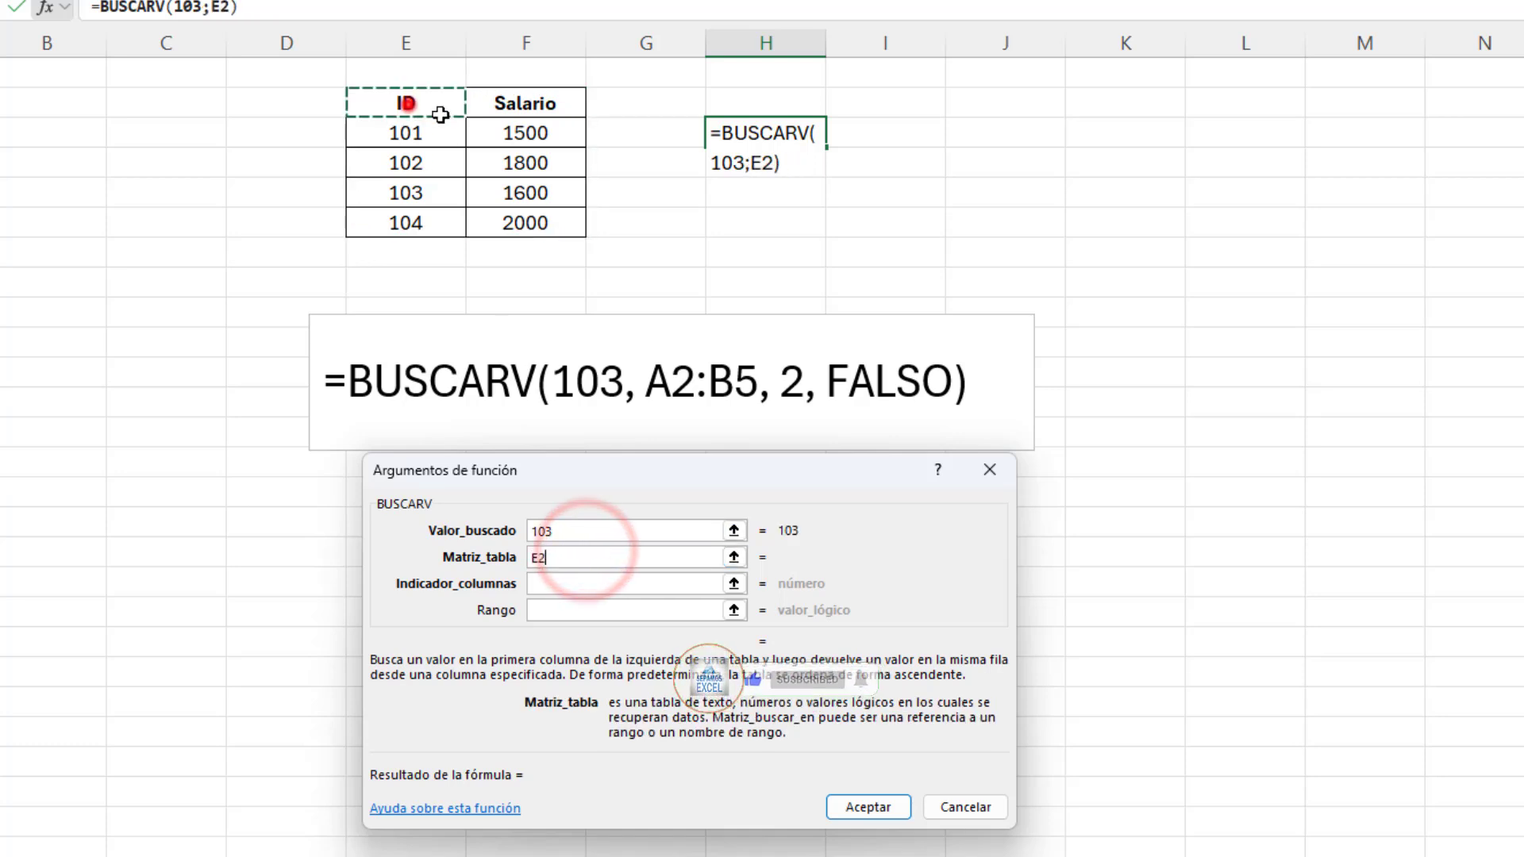
click(650, 589)
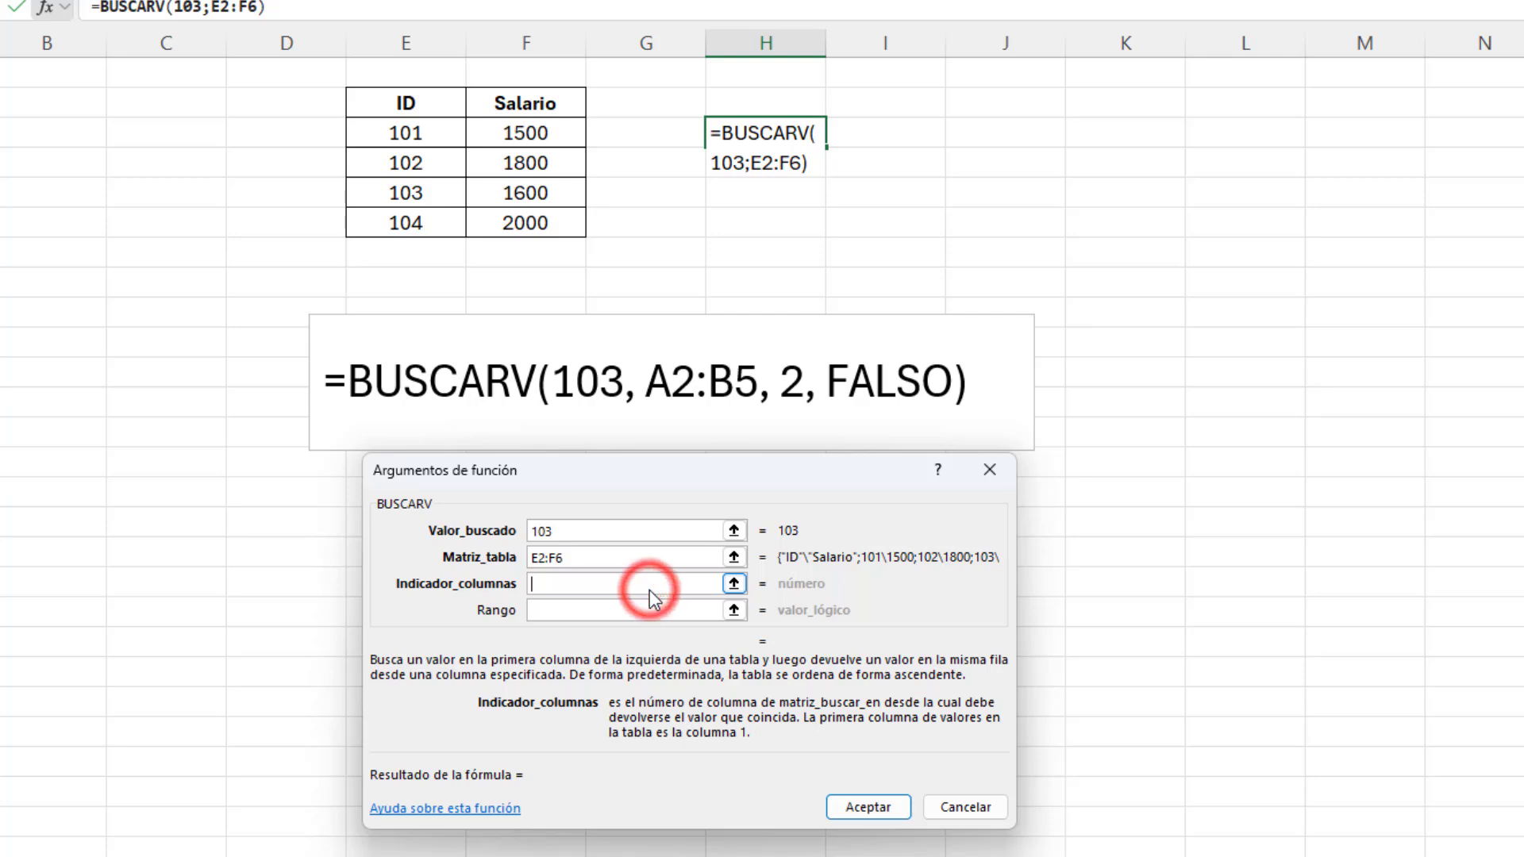
text(2)
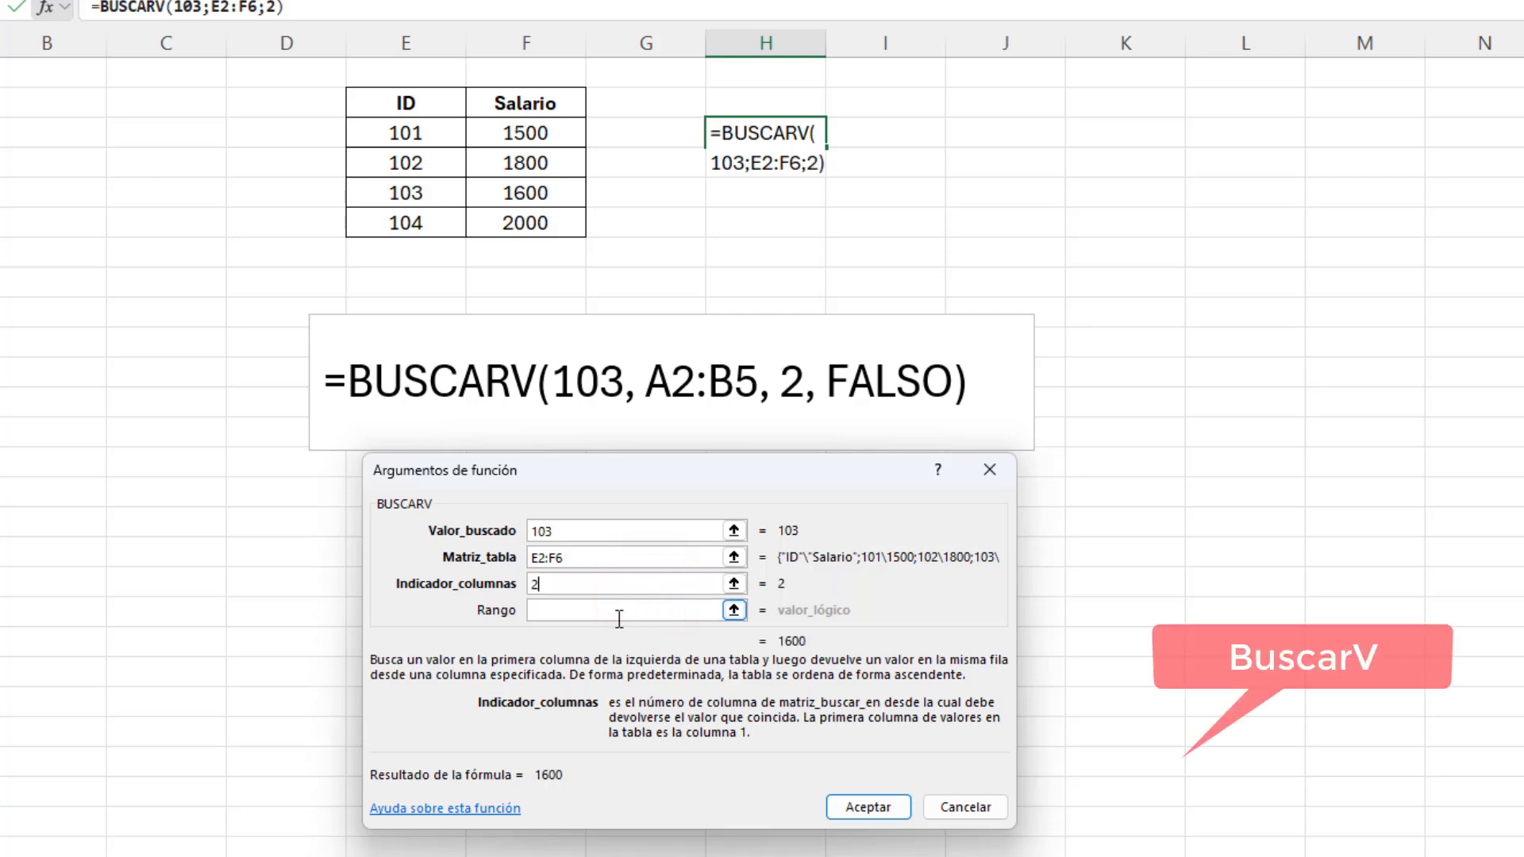
click(617, 611)
text(fals)
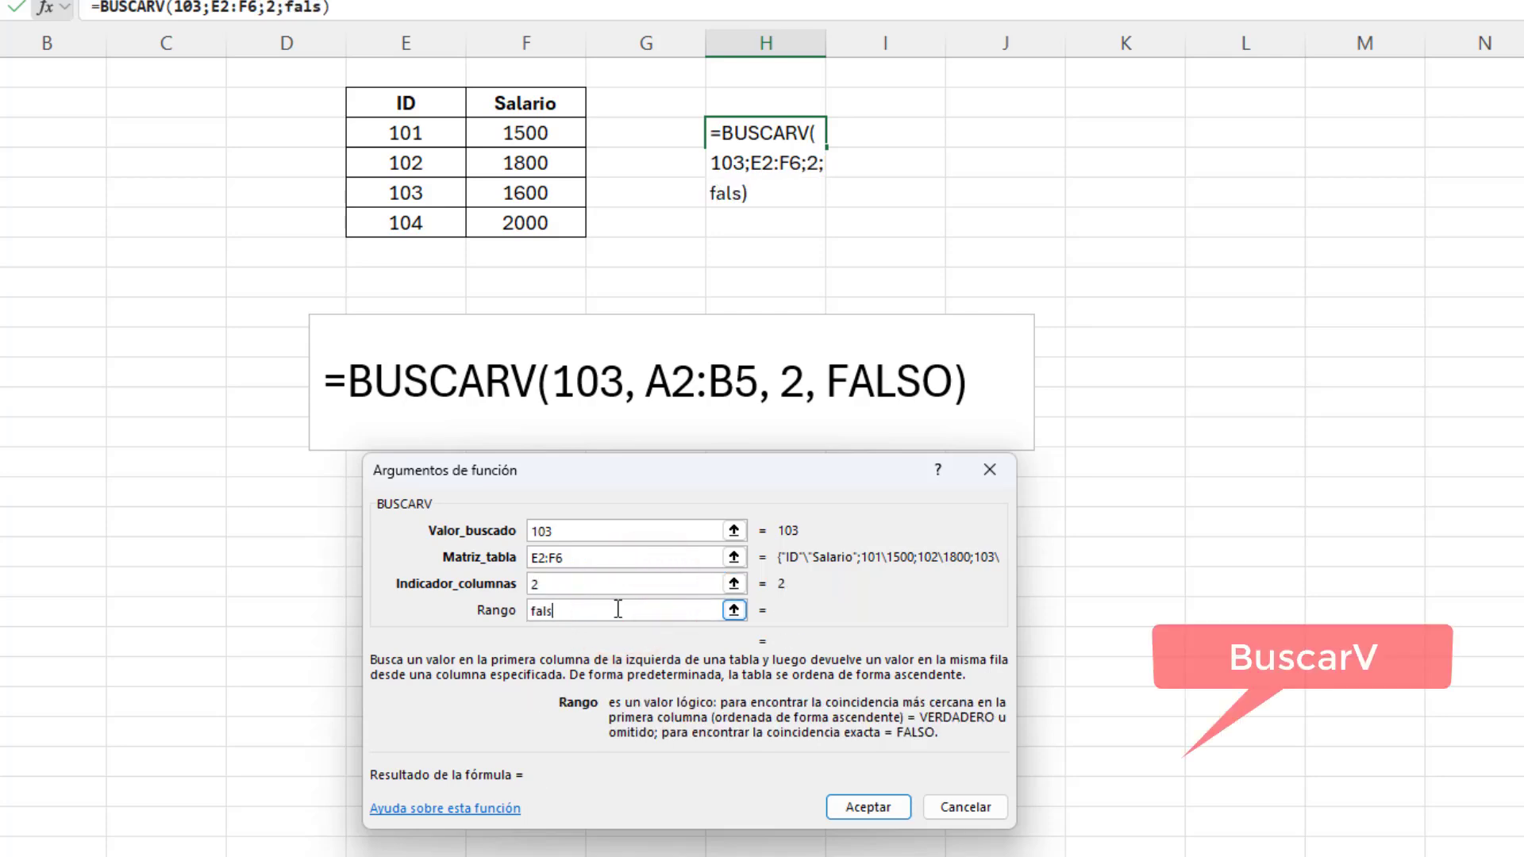
text(o)
key(Return)
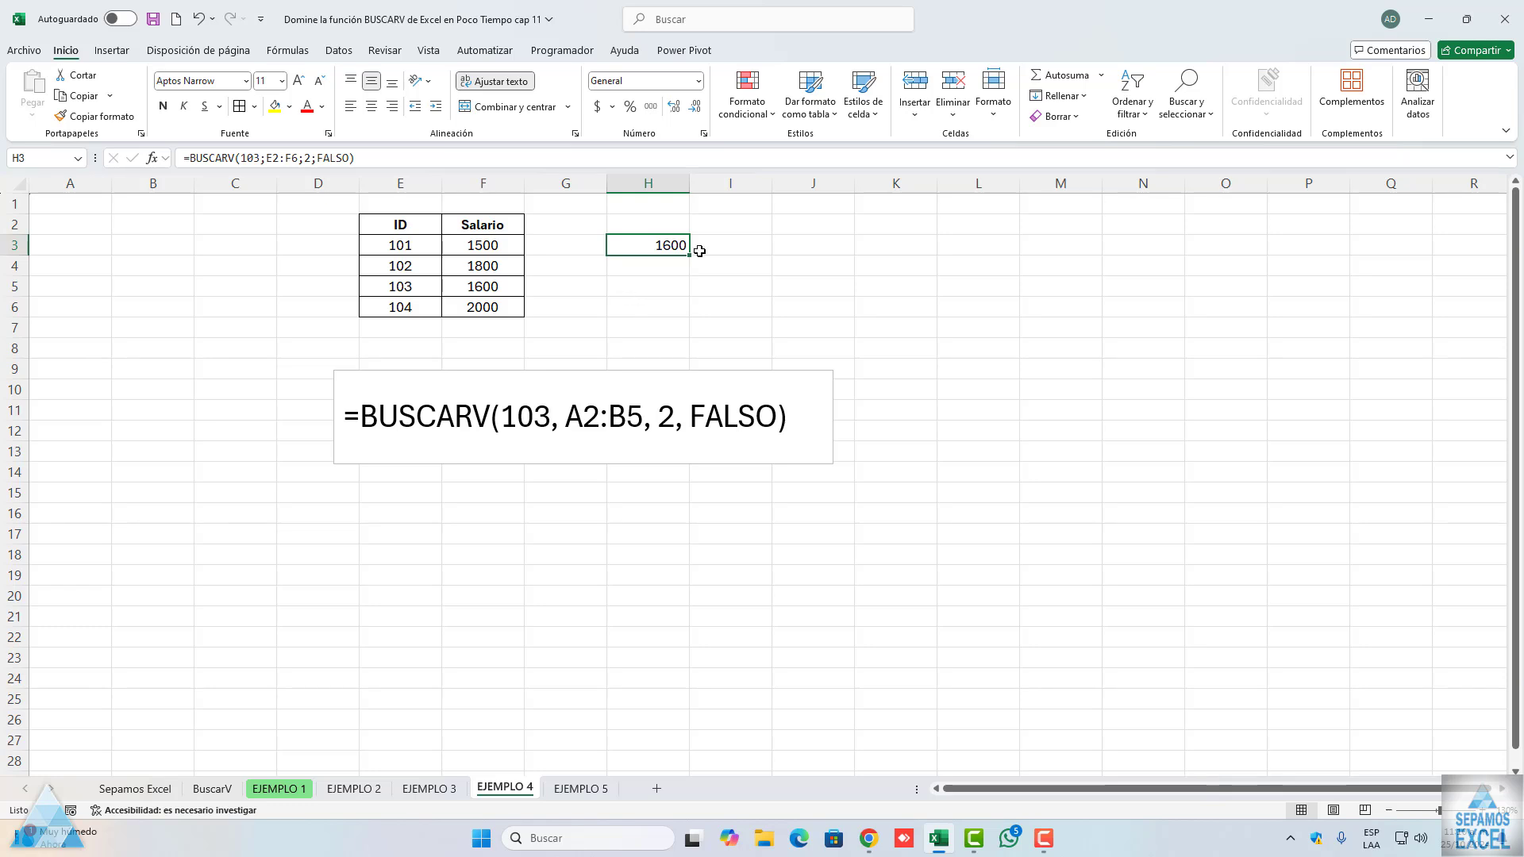
click(728, 244)
Enter =BUSCARV("103";E2:F6;2;…) in I3 and fill in its match-type argument
text(=)
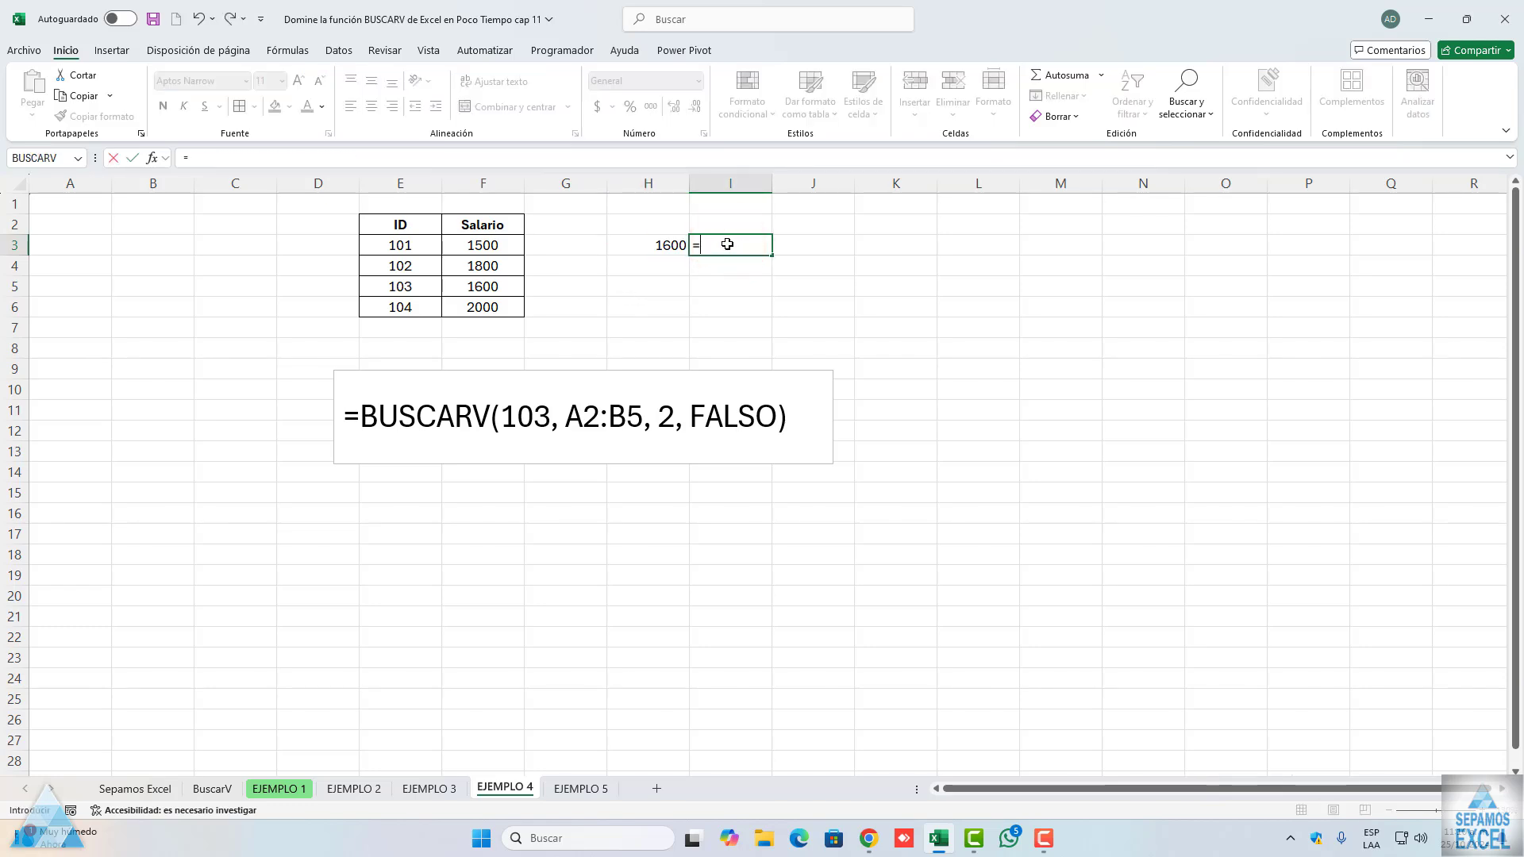
text(bus)
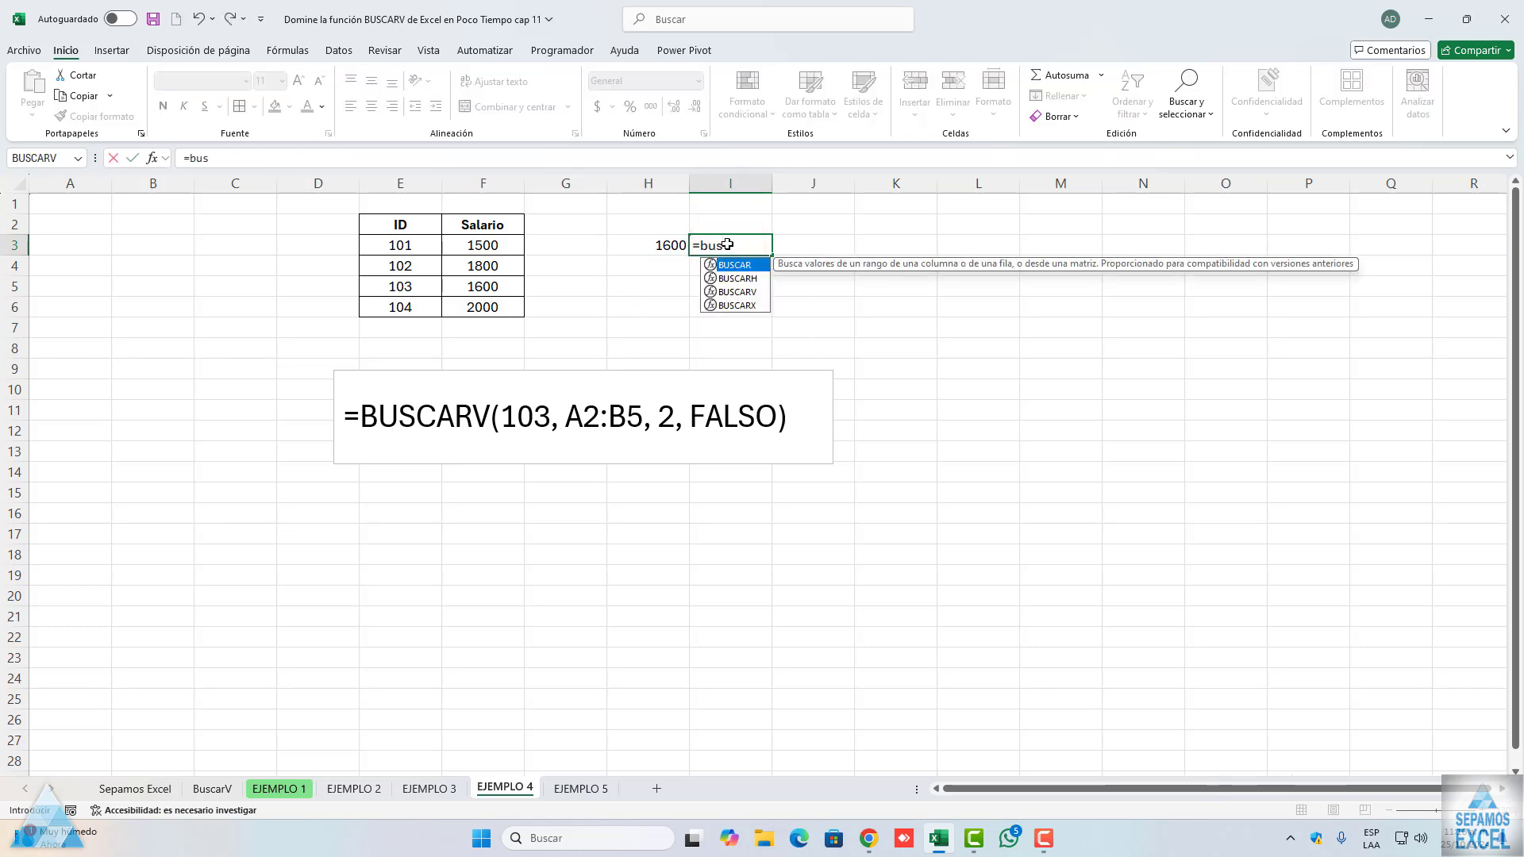
double_click(728, 291)
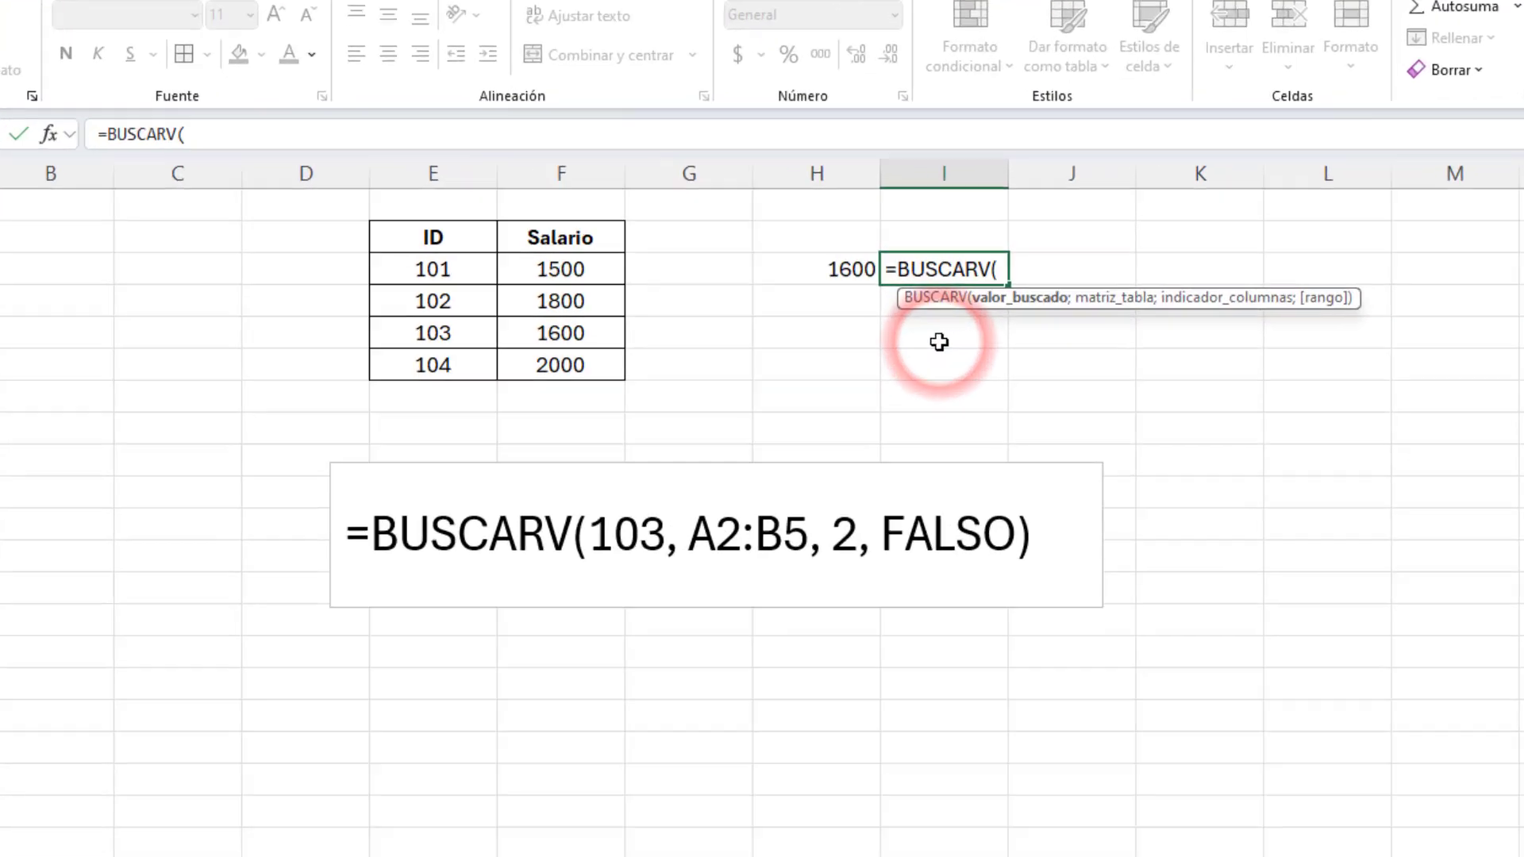
text("103)
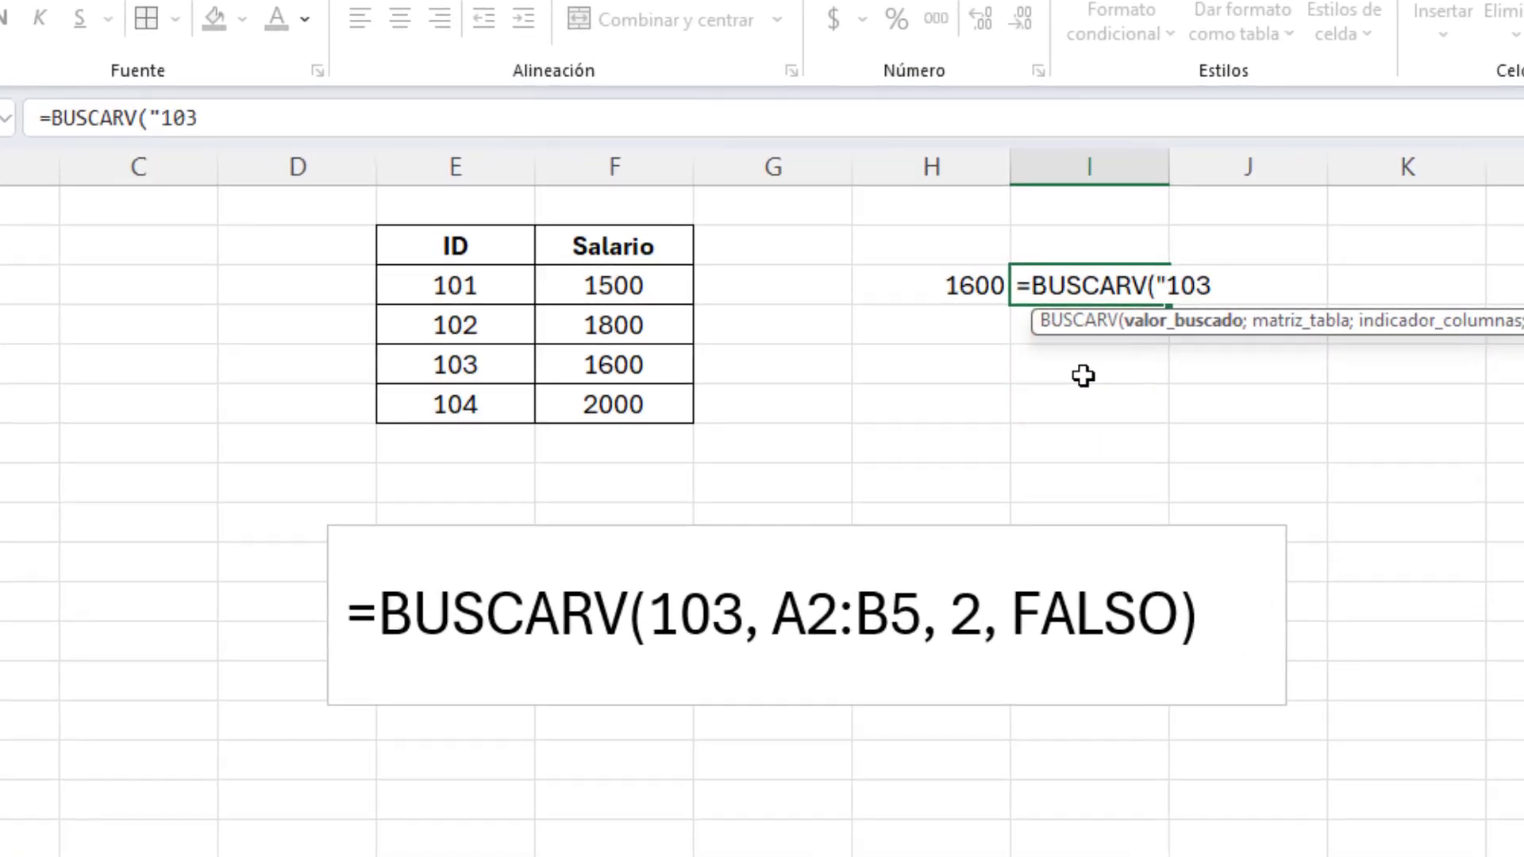
text(";)
drag(487, 242, 591, 396)
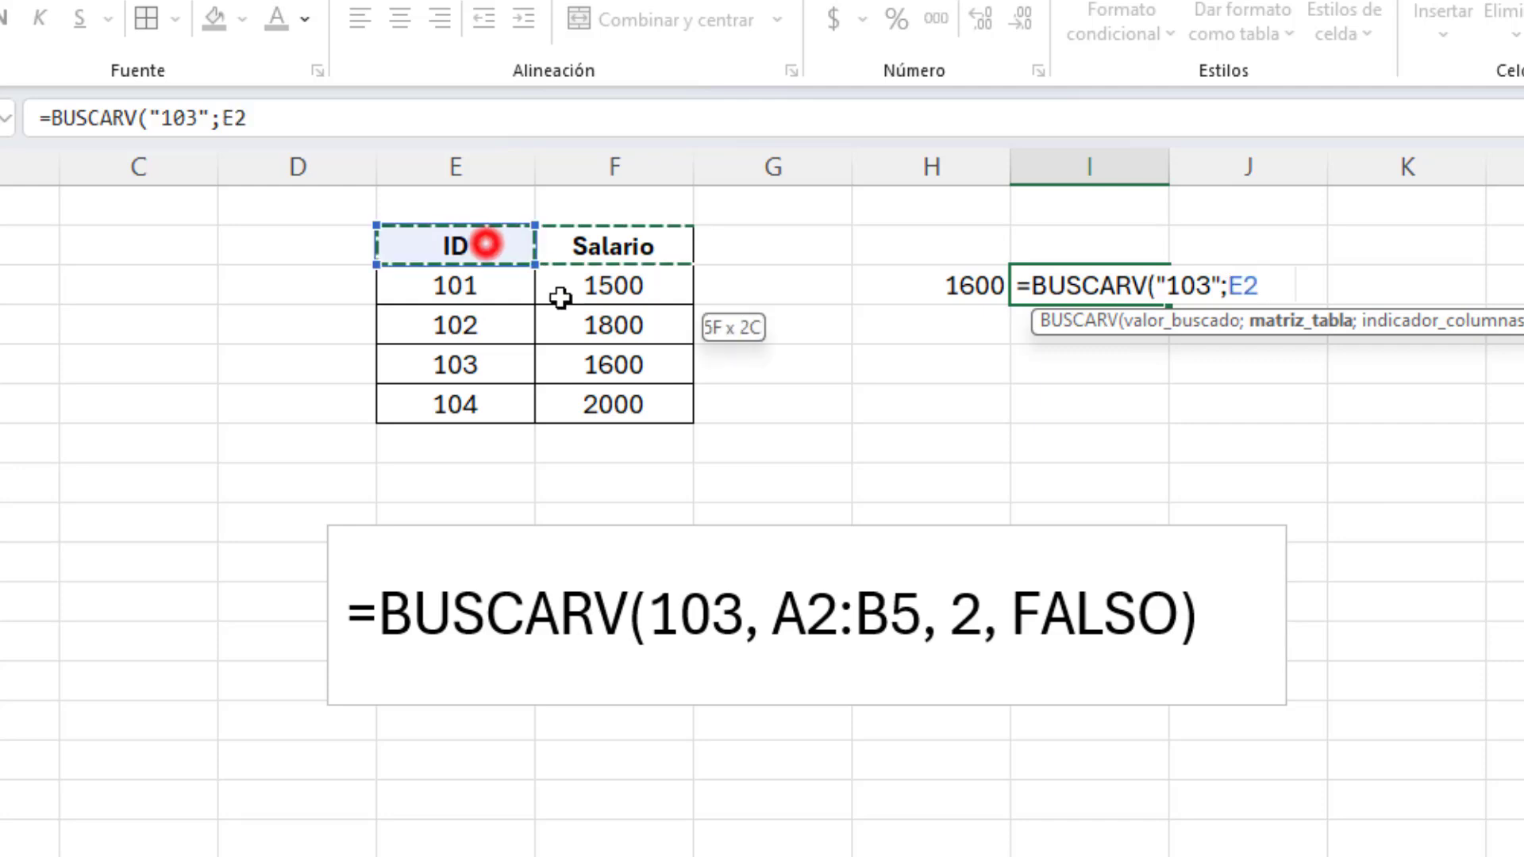
text(:F6;2)
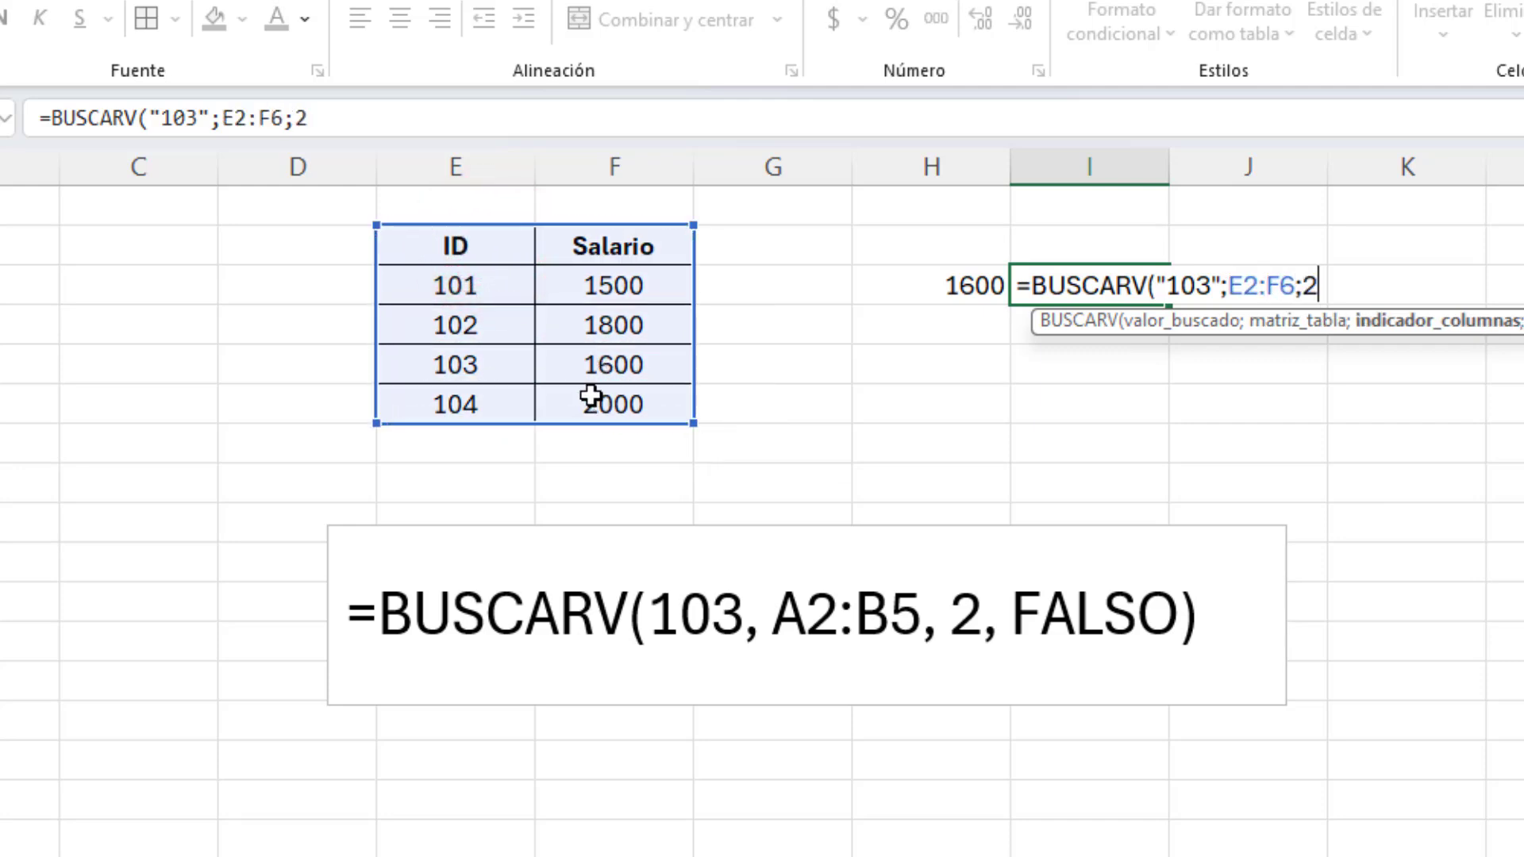
text(;)
key(Return)
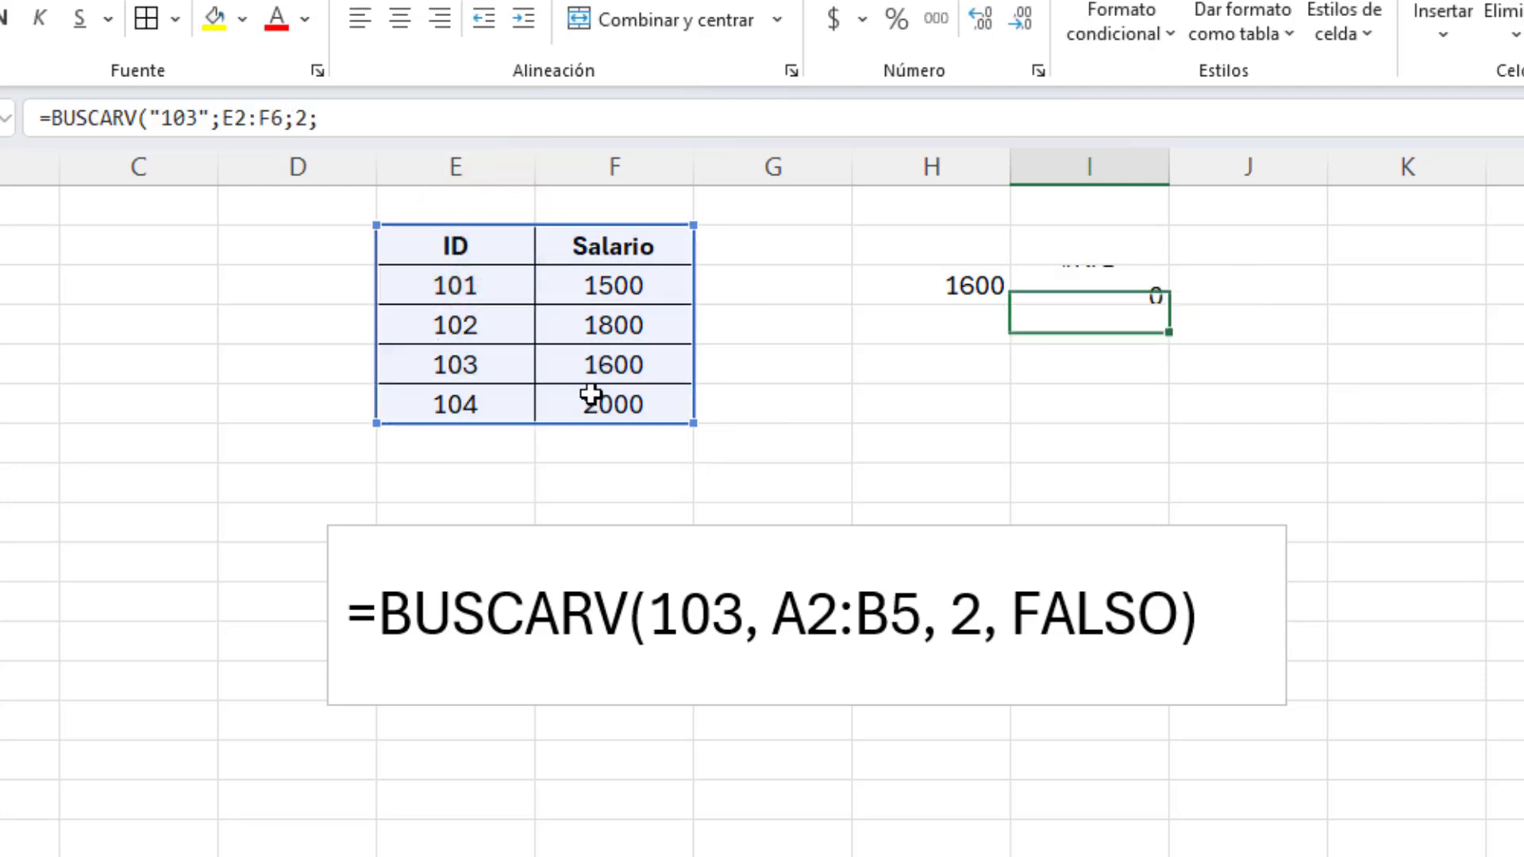
double_click(1100, 286)
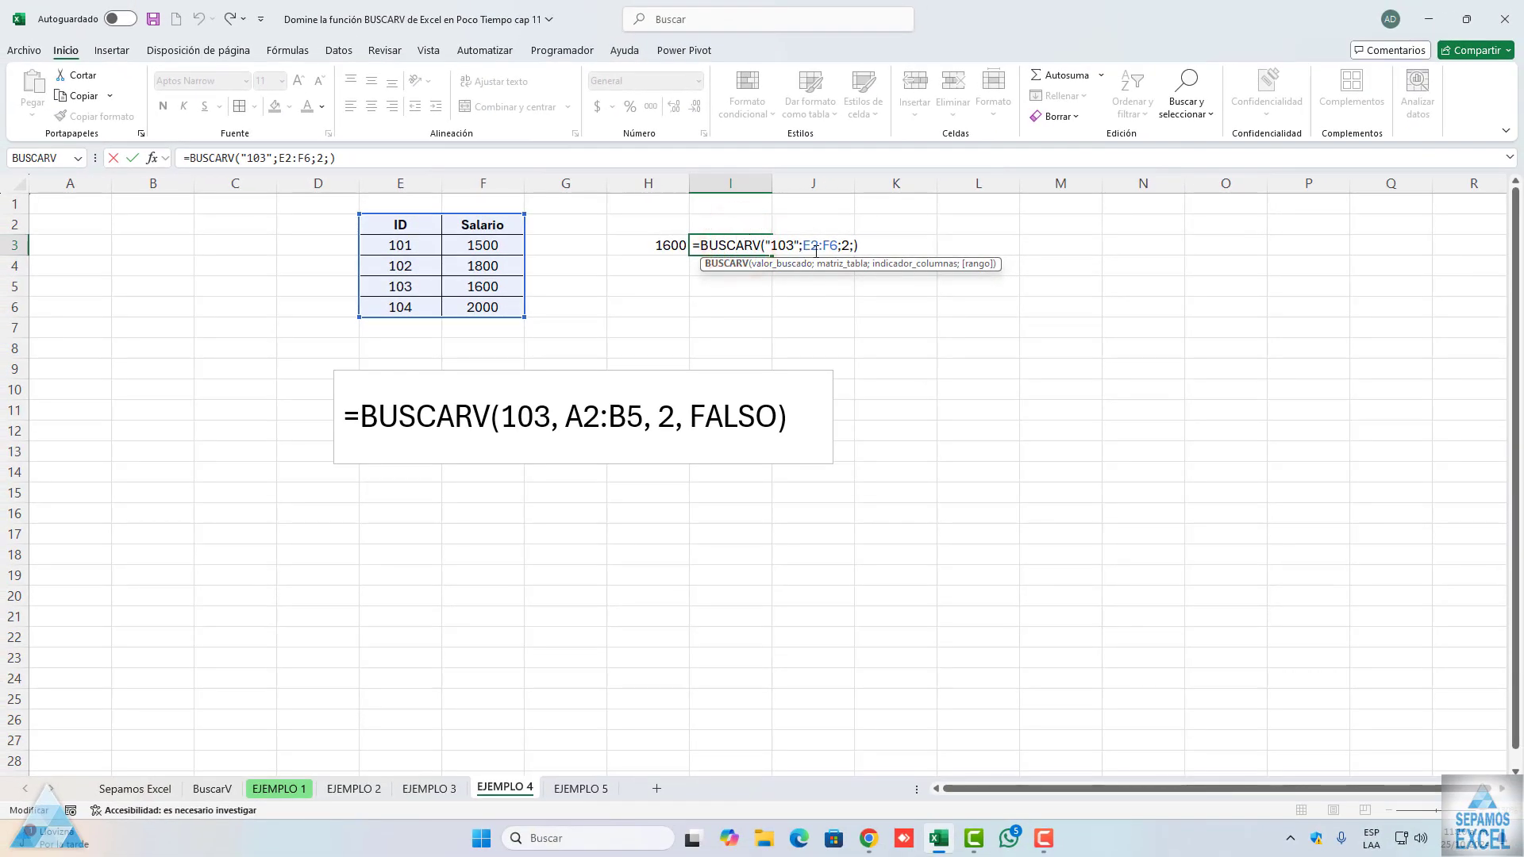
click(856, 246)
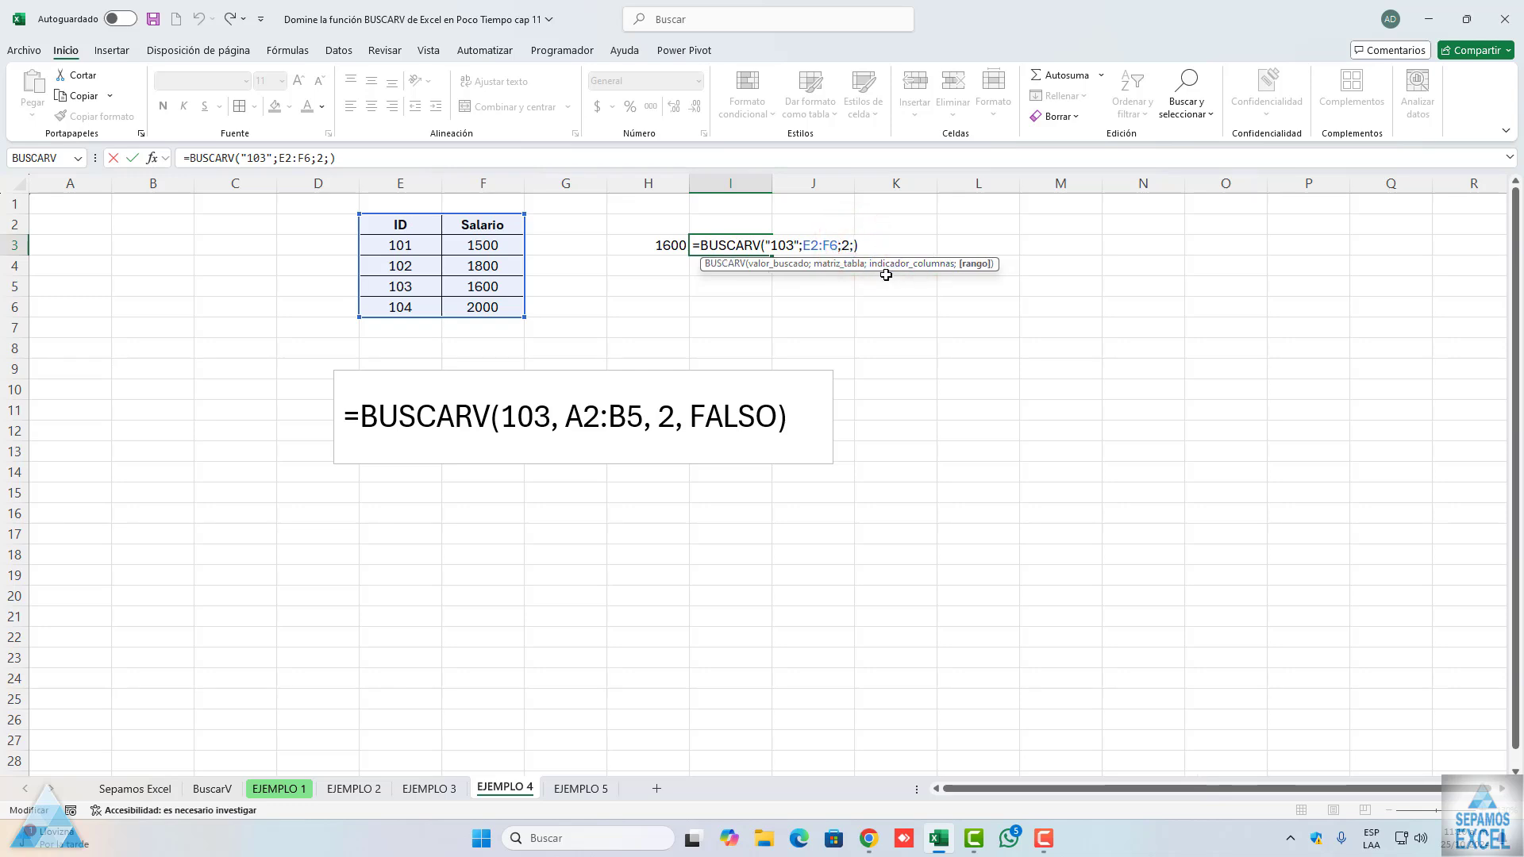
text(als)
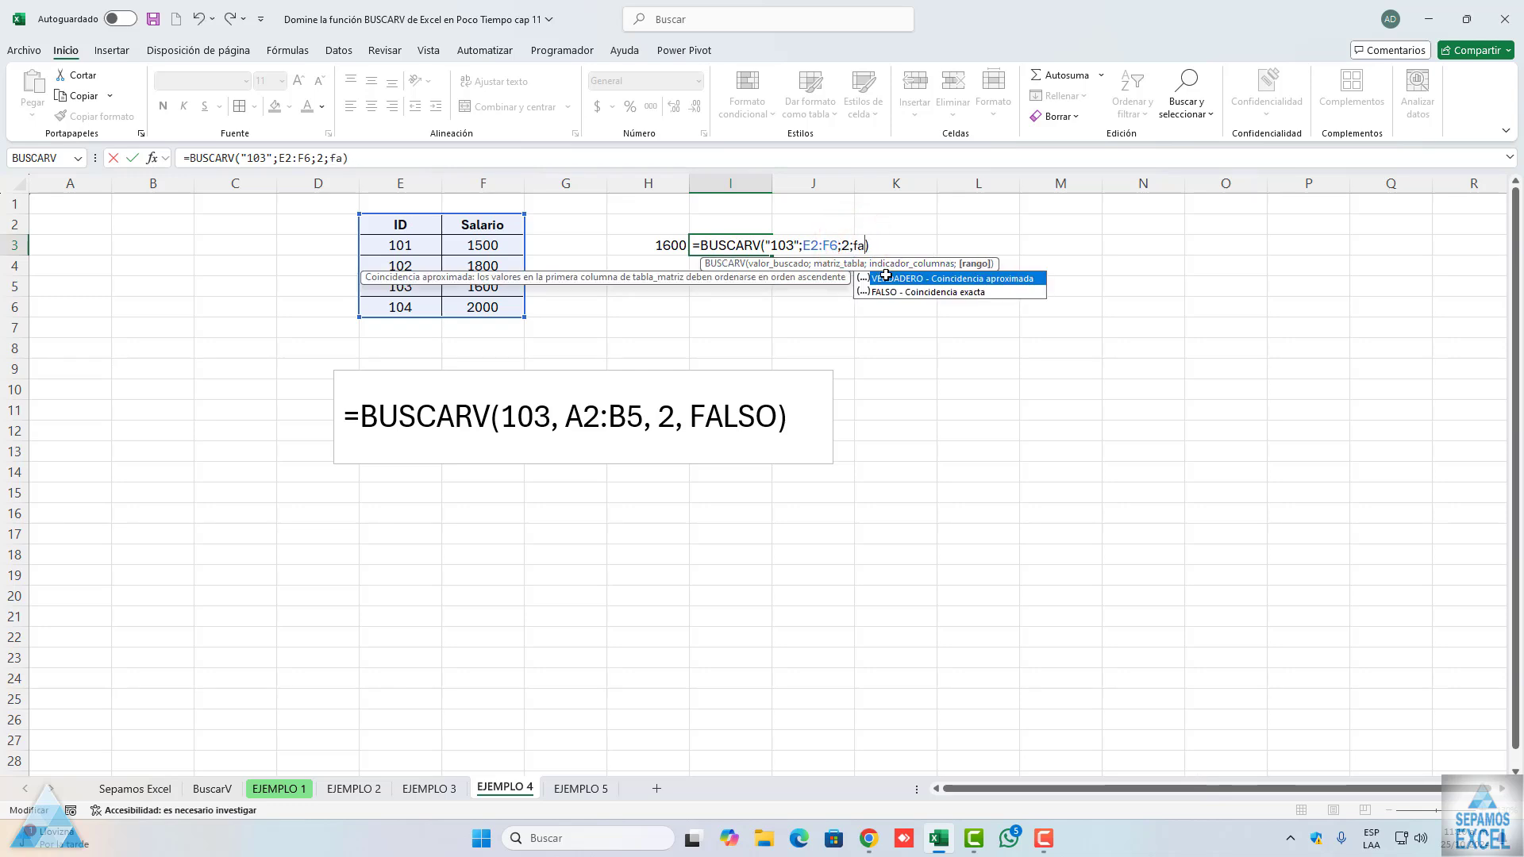
text(lso)
key(Return)
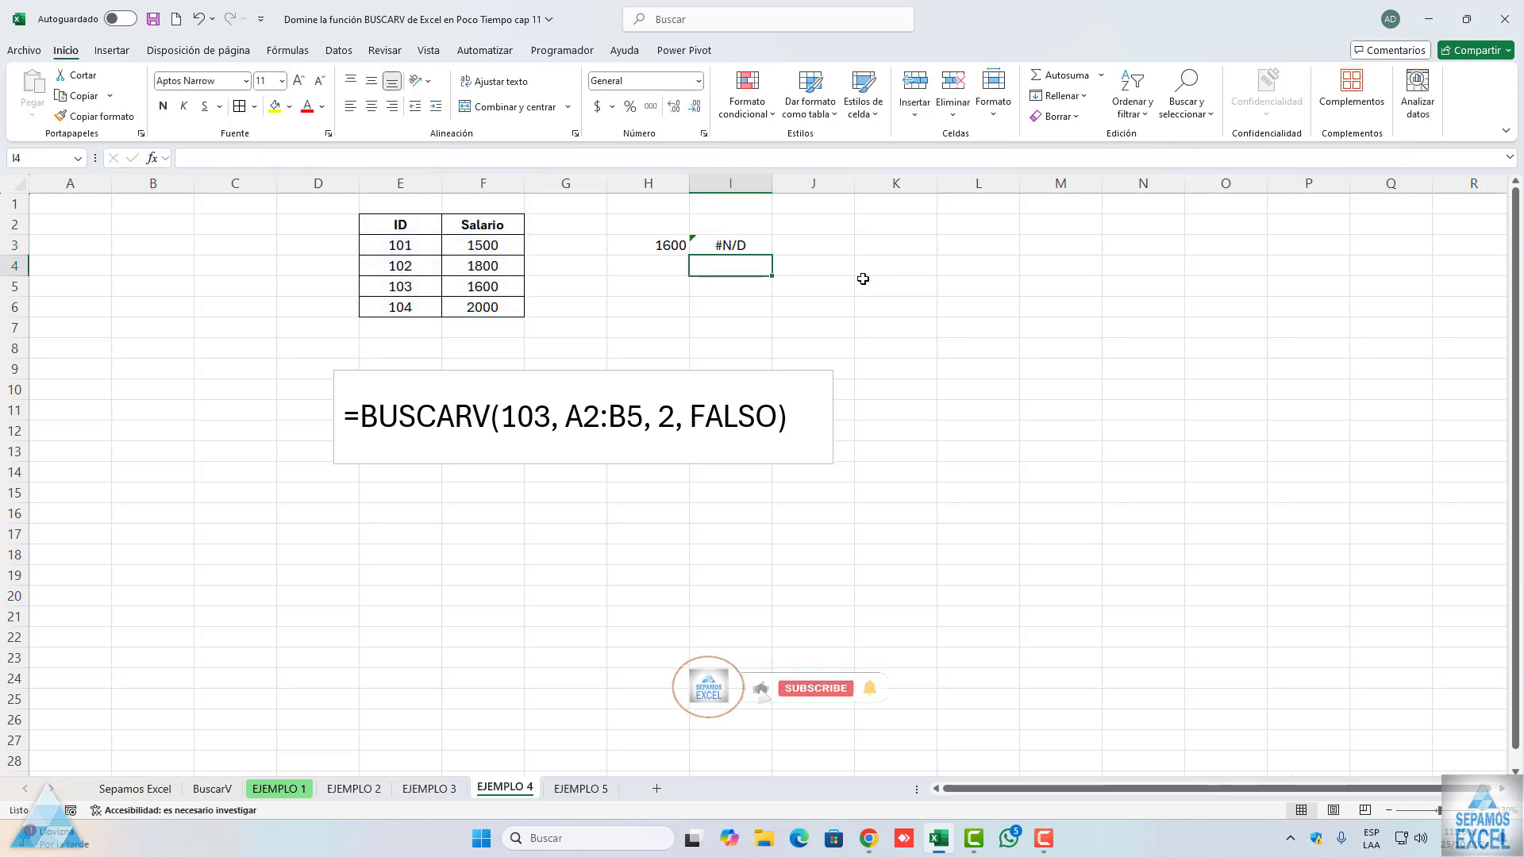
Change I3's lookup value to "ID" so the formula returns Salario
double_click(757, 250)
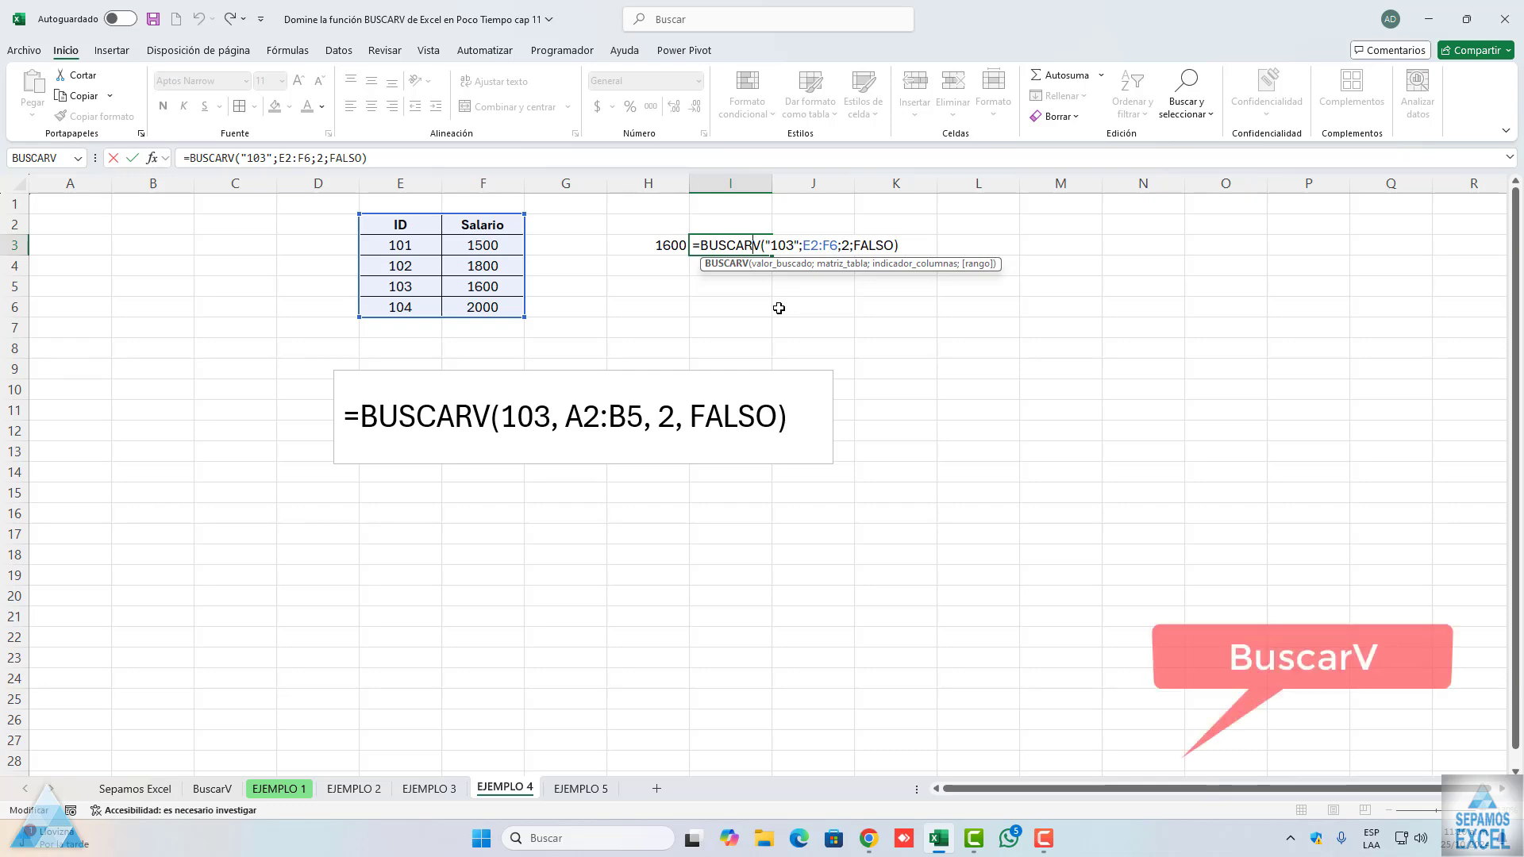
click(797, 247)
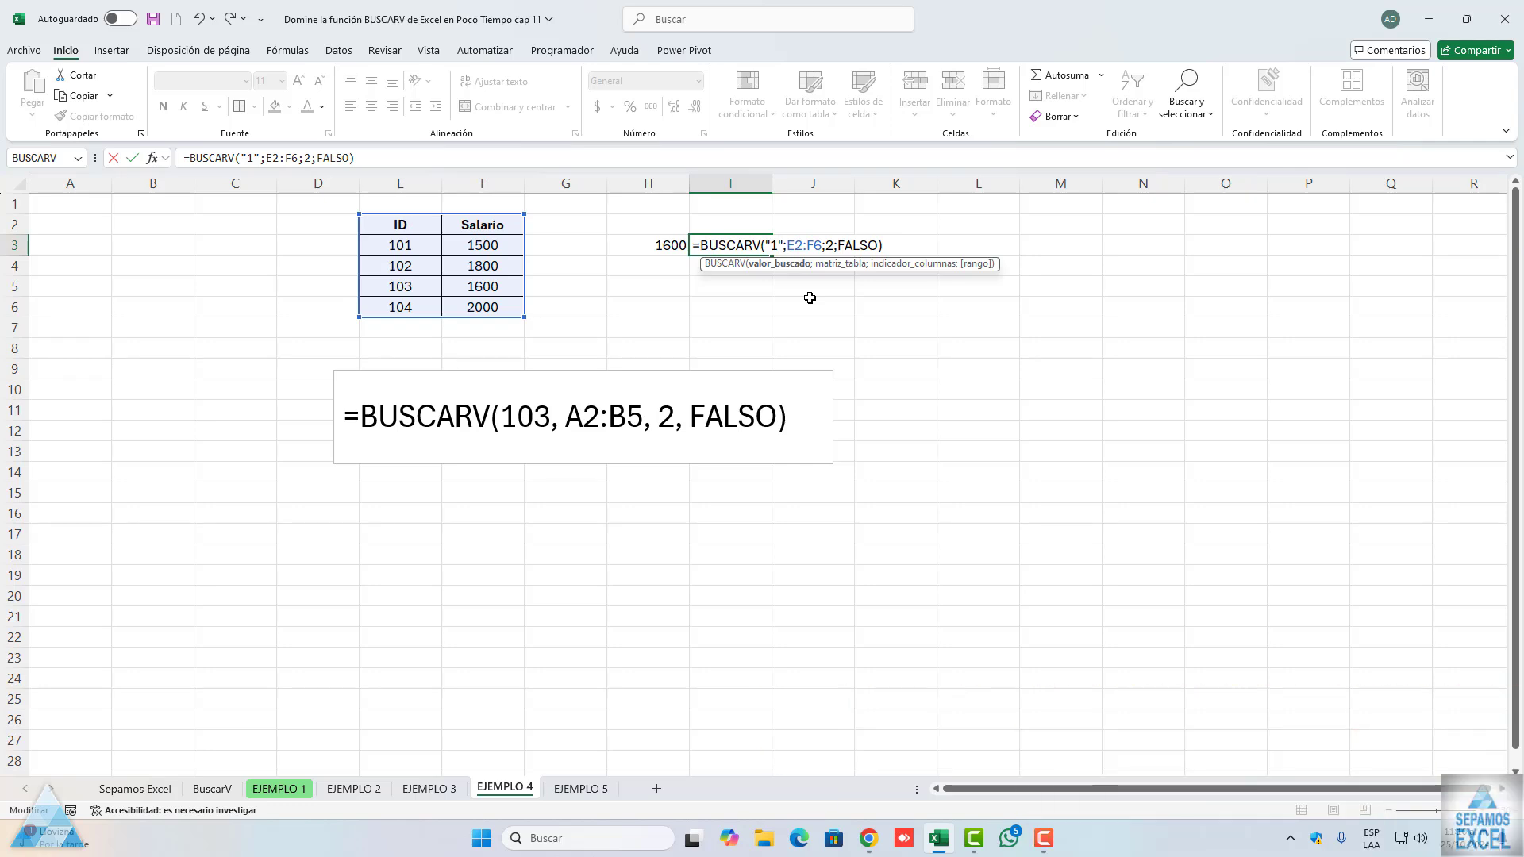
key(BackSpace)
text(ID)
key(Return)
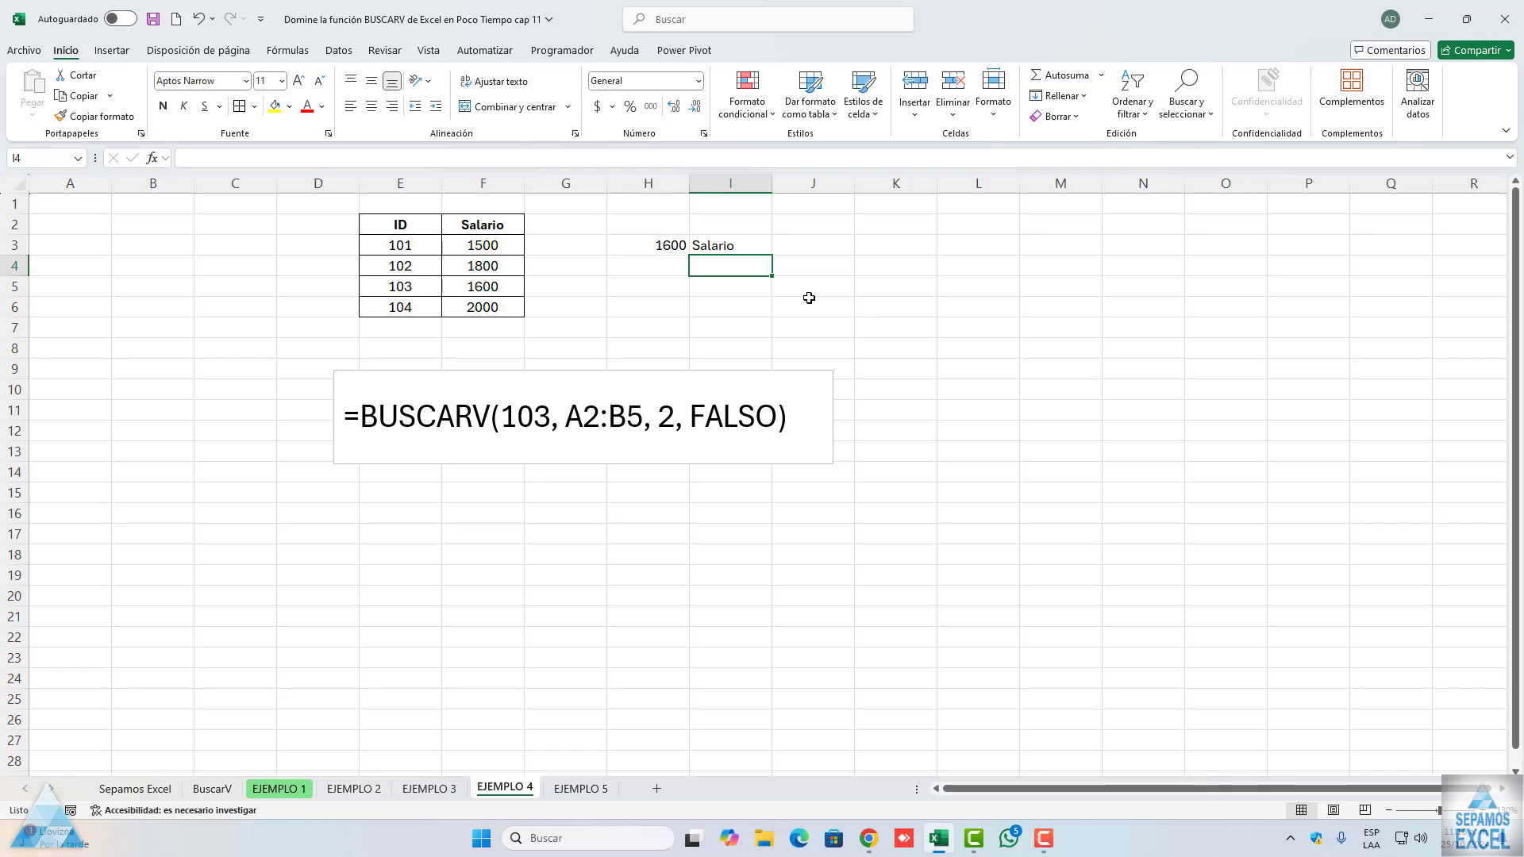
click(279, 788)
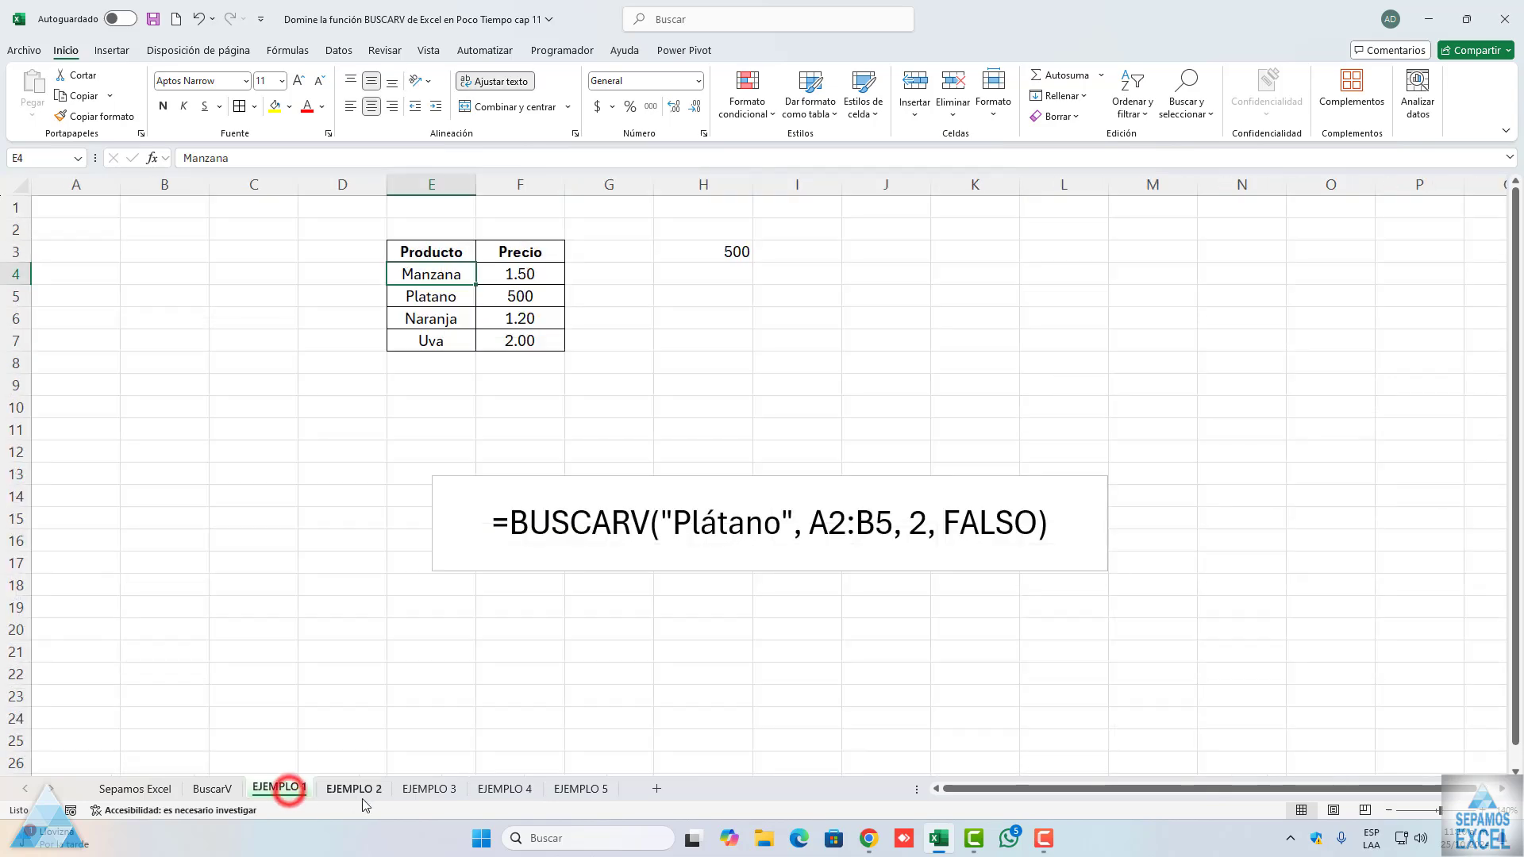
click(354, 788)
click(429, 788)
click(505, 788)
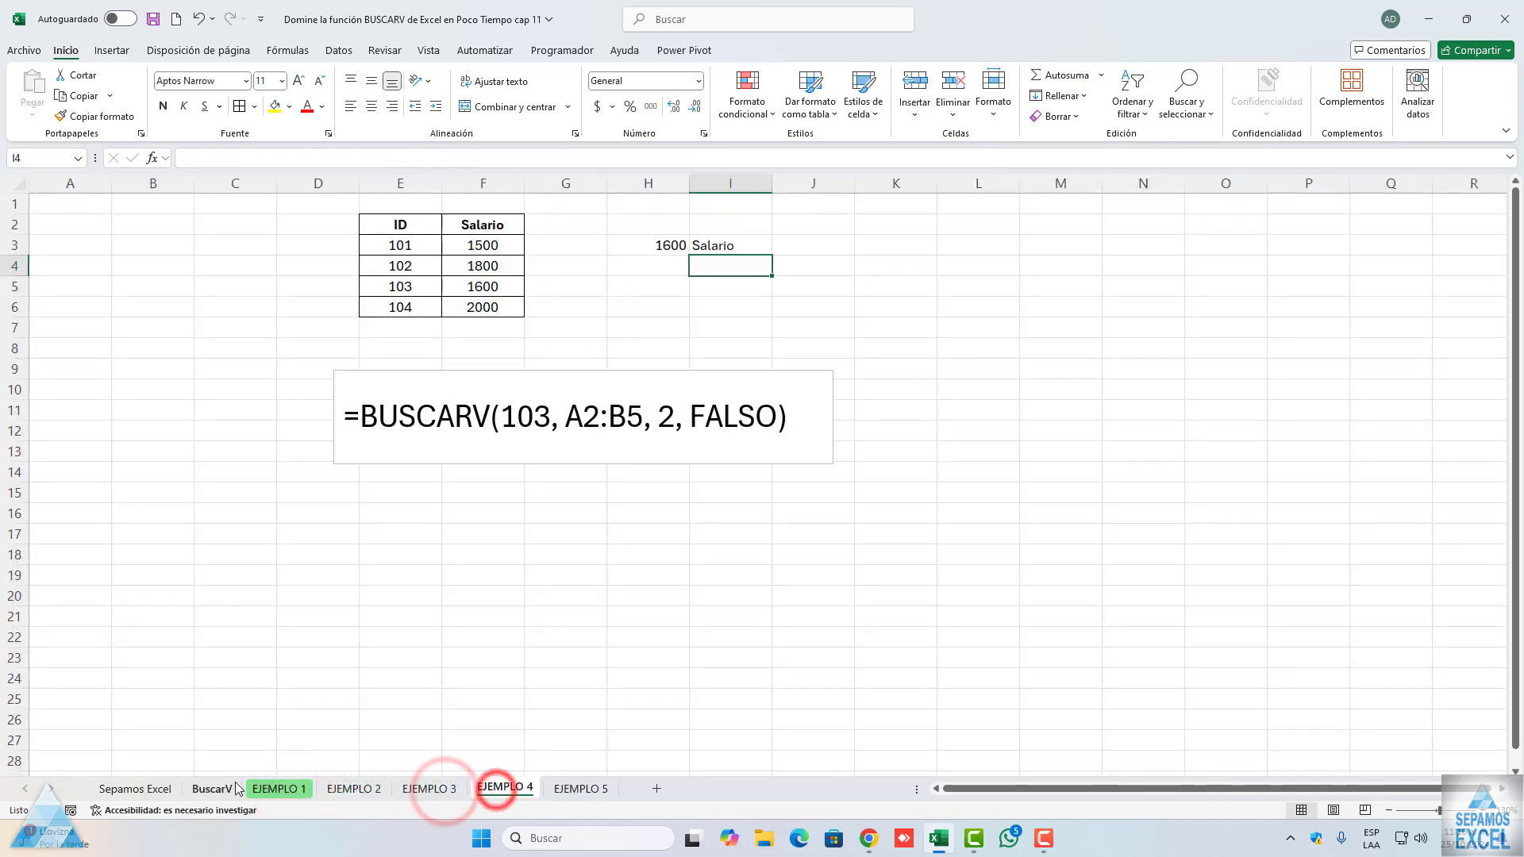
click(279, 788)
click(701, 254)
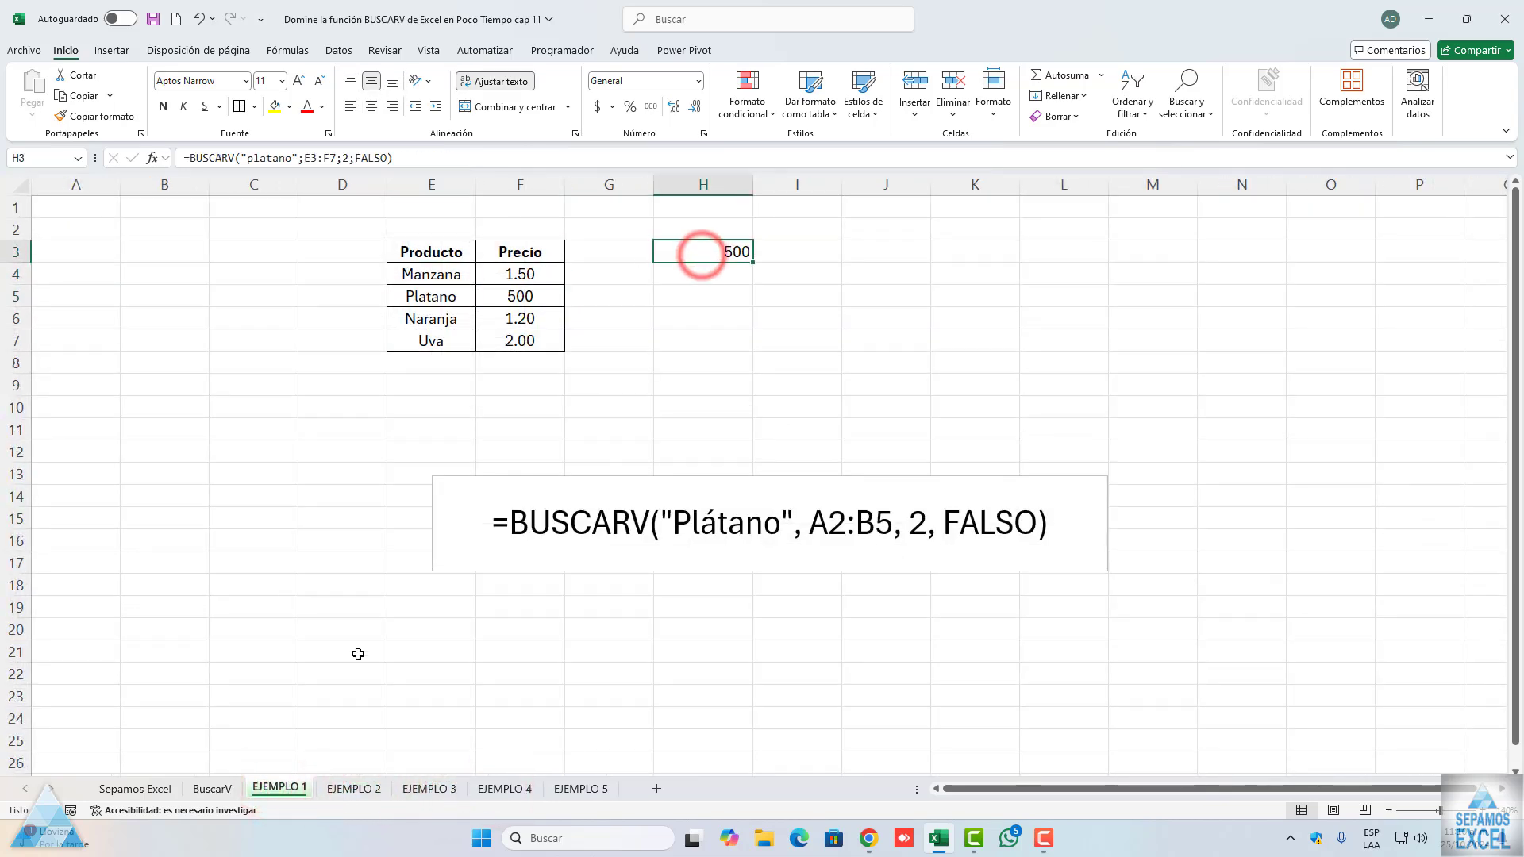
click(354, 788)
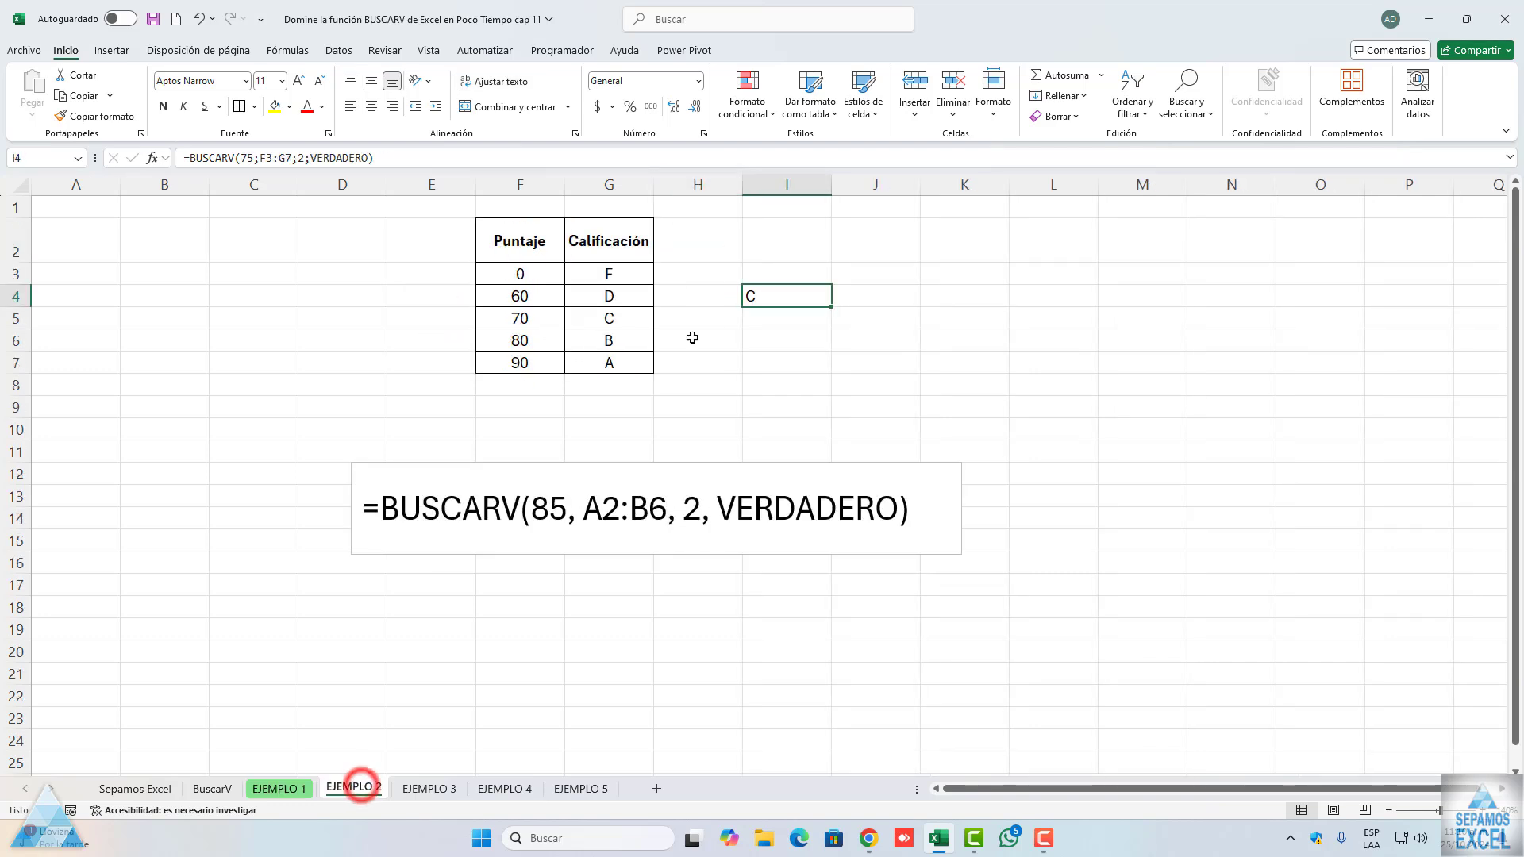
double_click(780, 297)
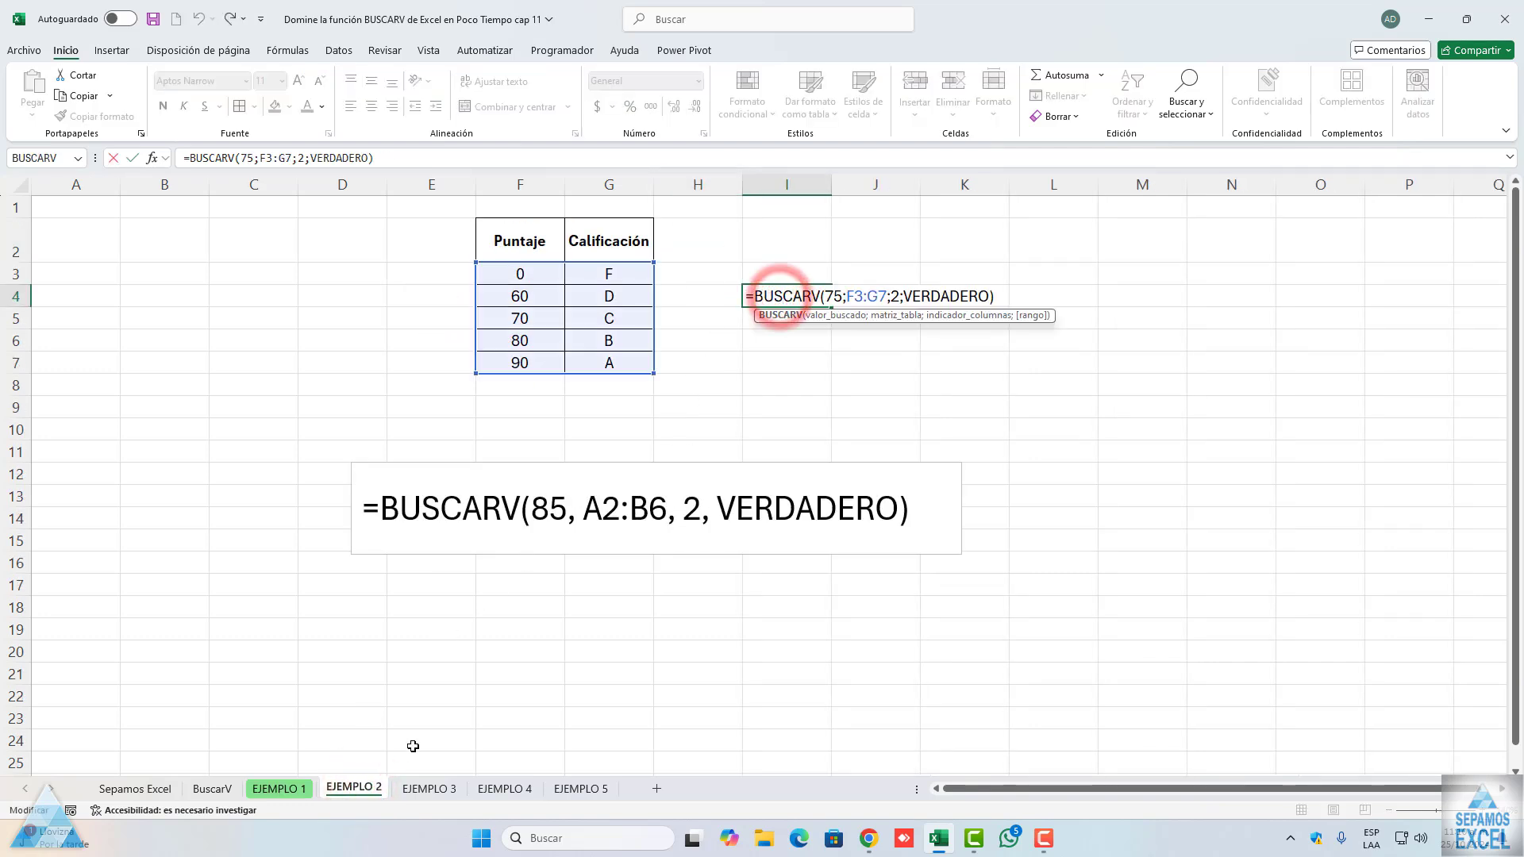
click(429, 786)
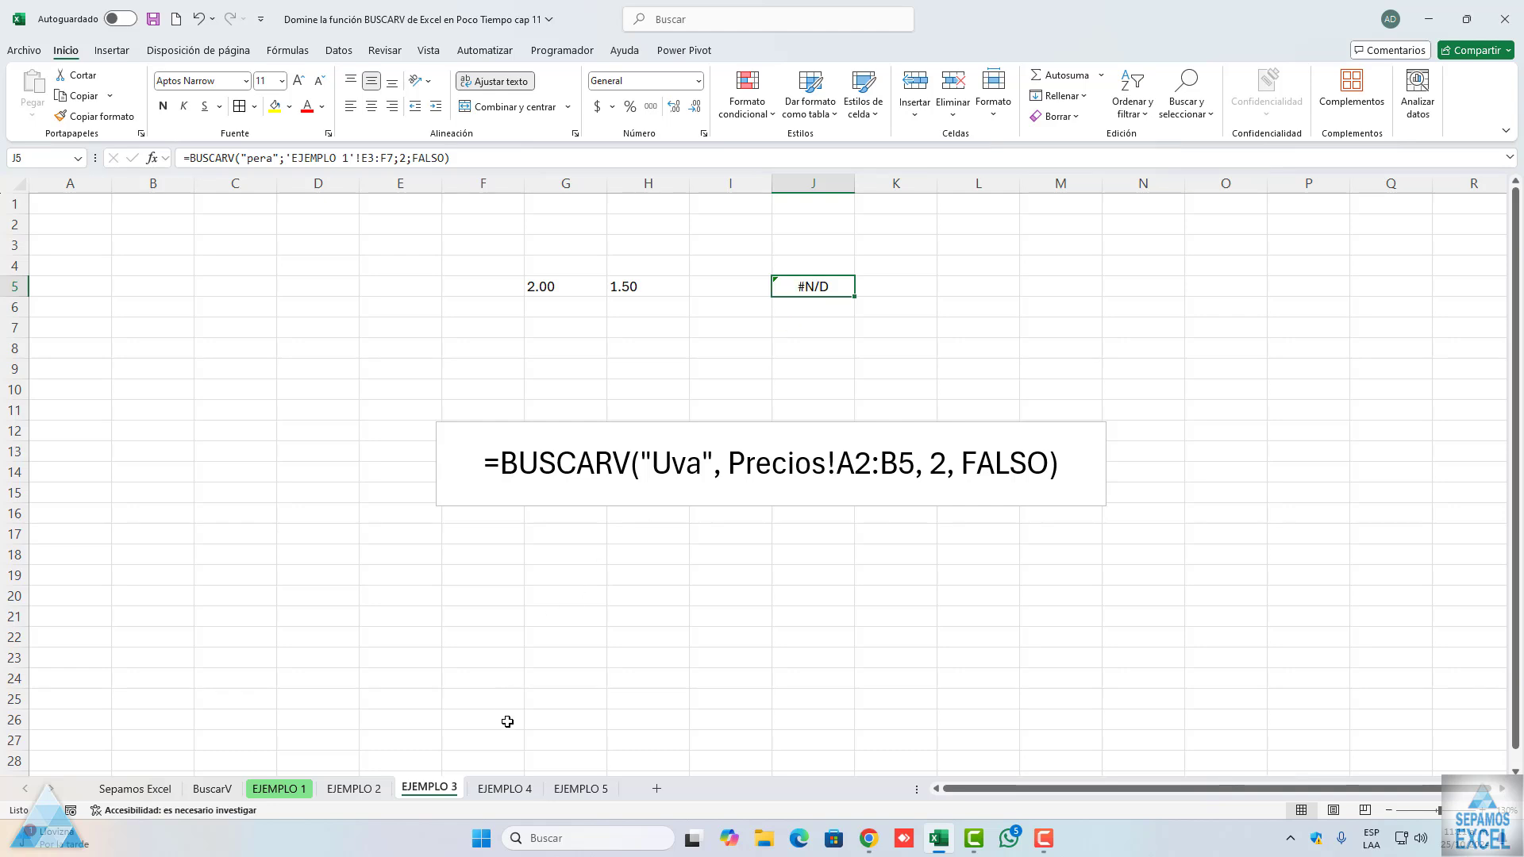
click(509, 788)
click(649, 246)
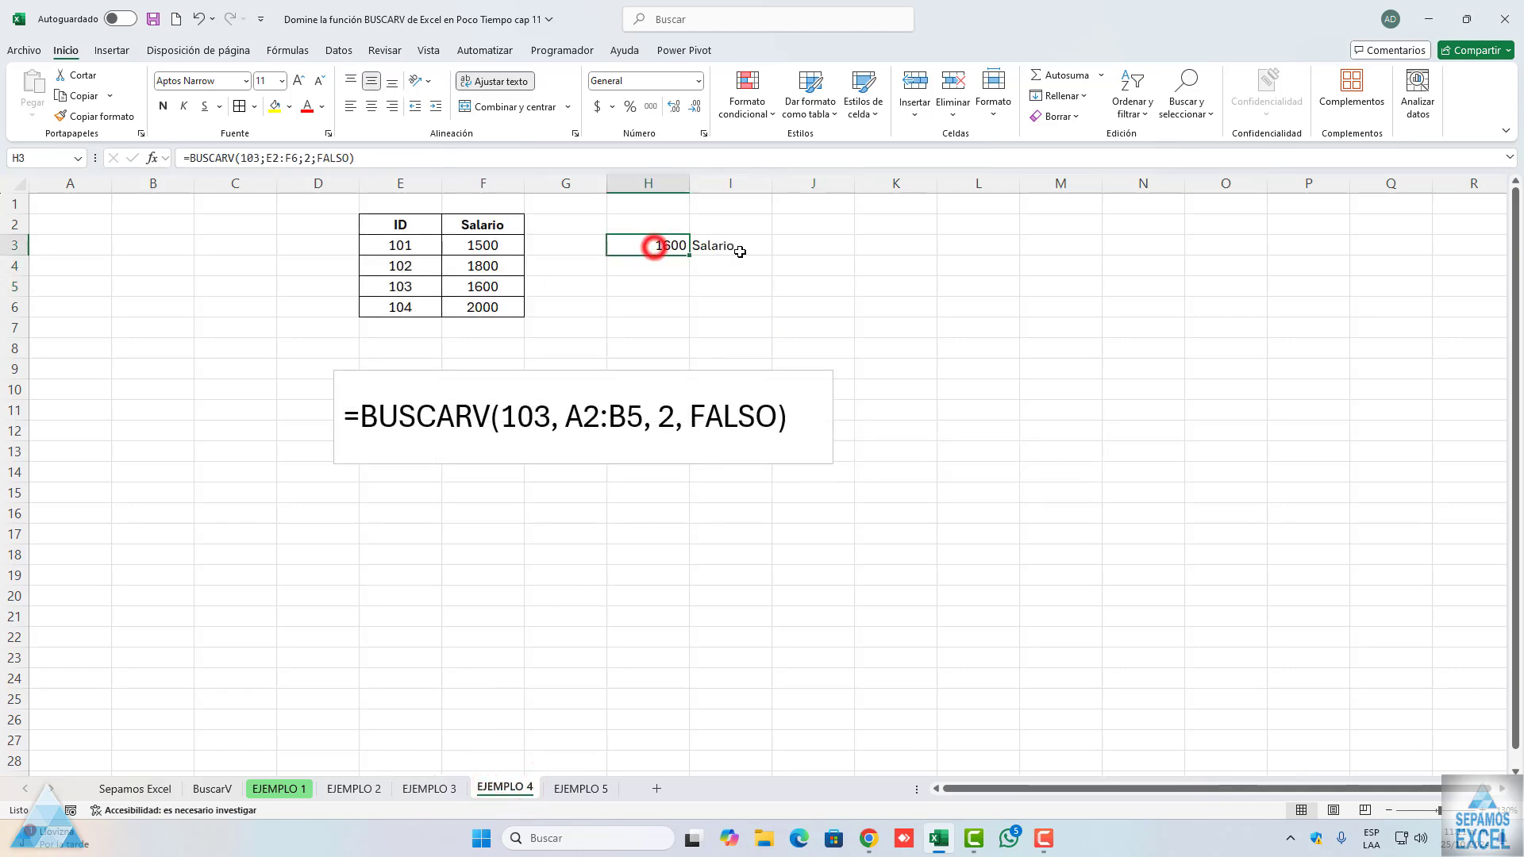
click(746, 251)
click(663, 246)
click(721, 247)
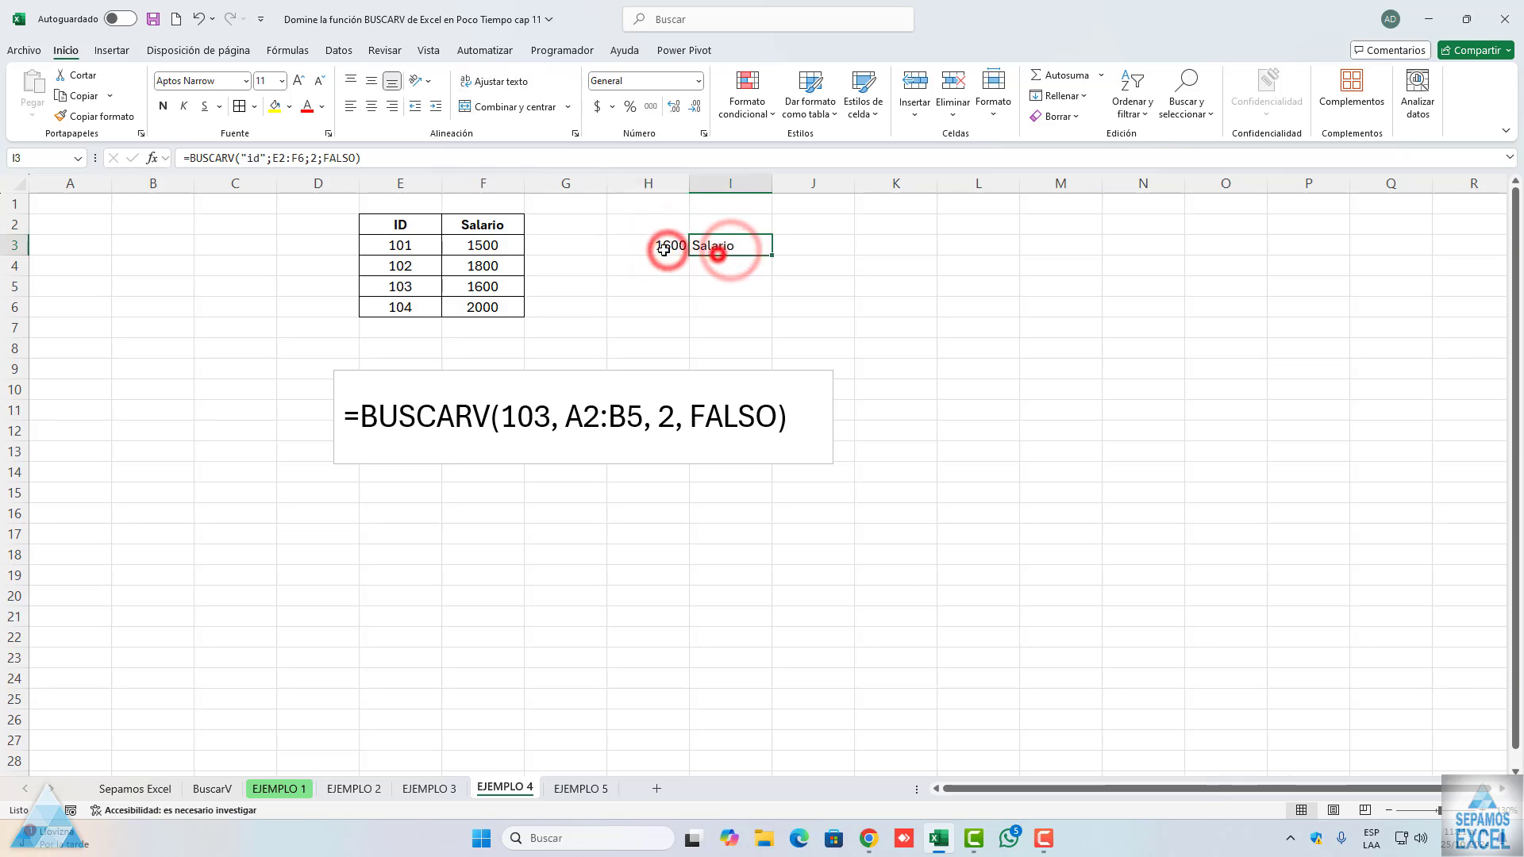
click(664, 247)
click(716, 247)
click(667, 247)
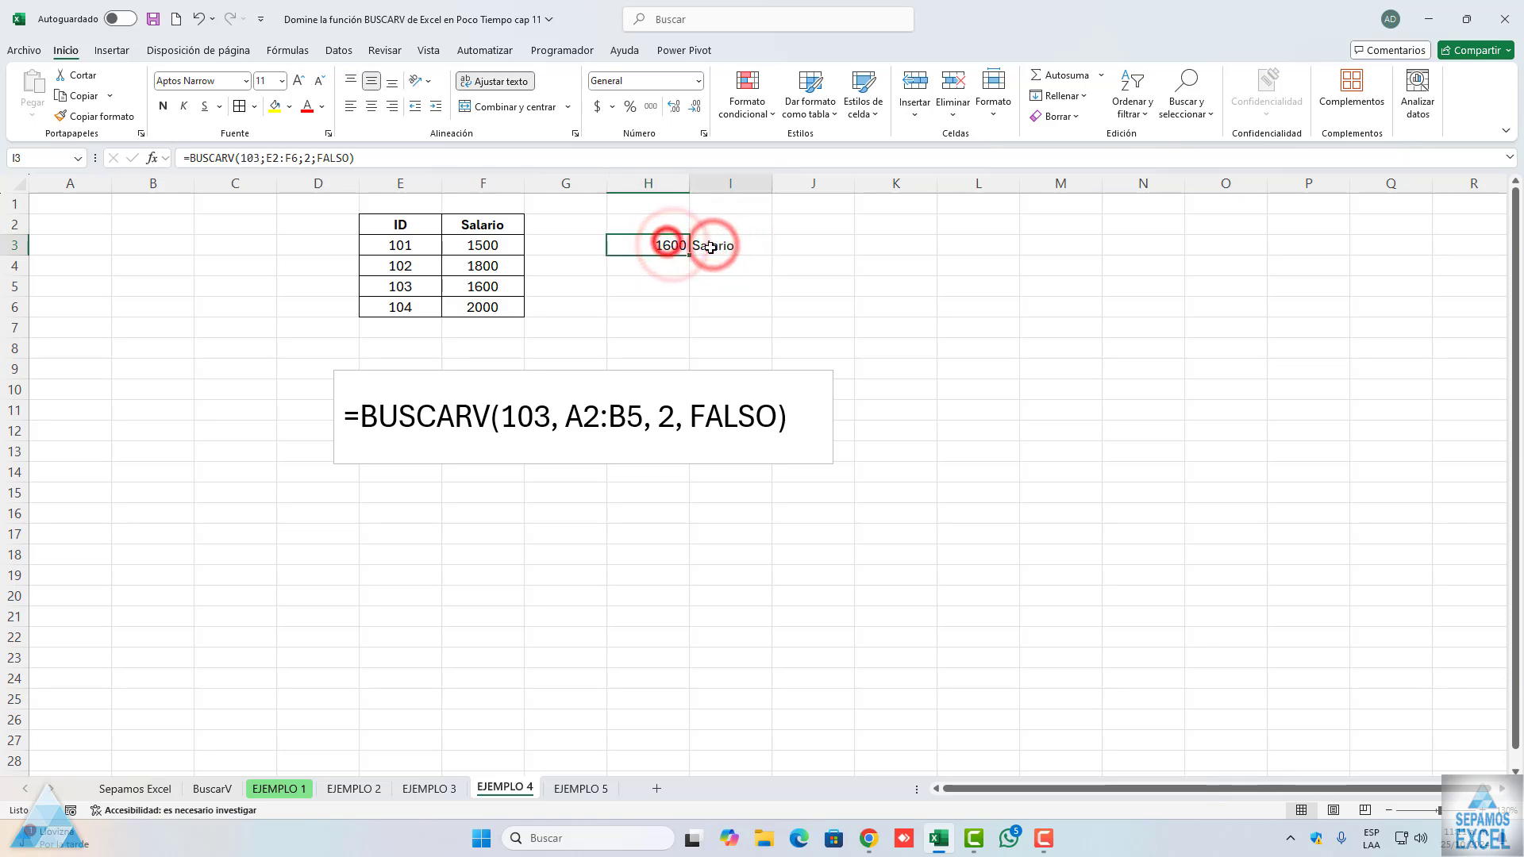
click(701, 250)
click(667, 247)
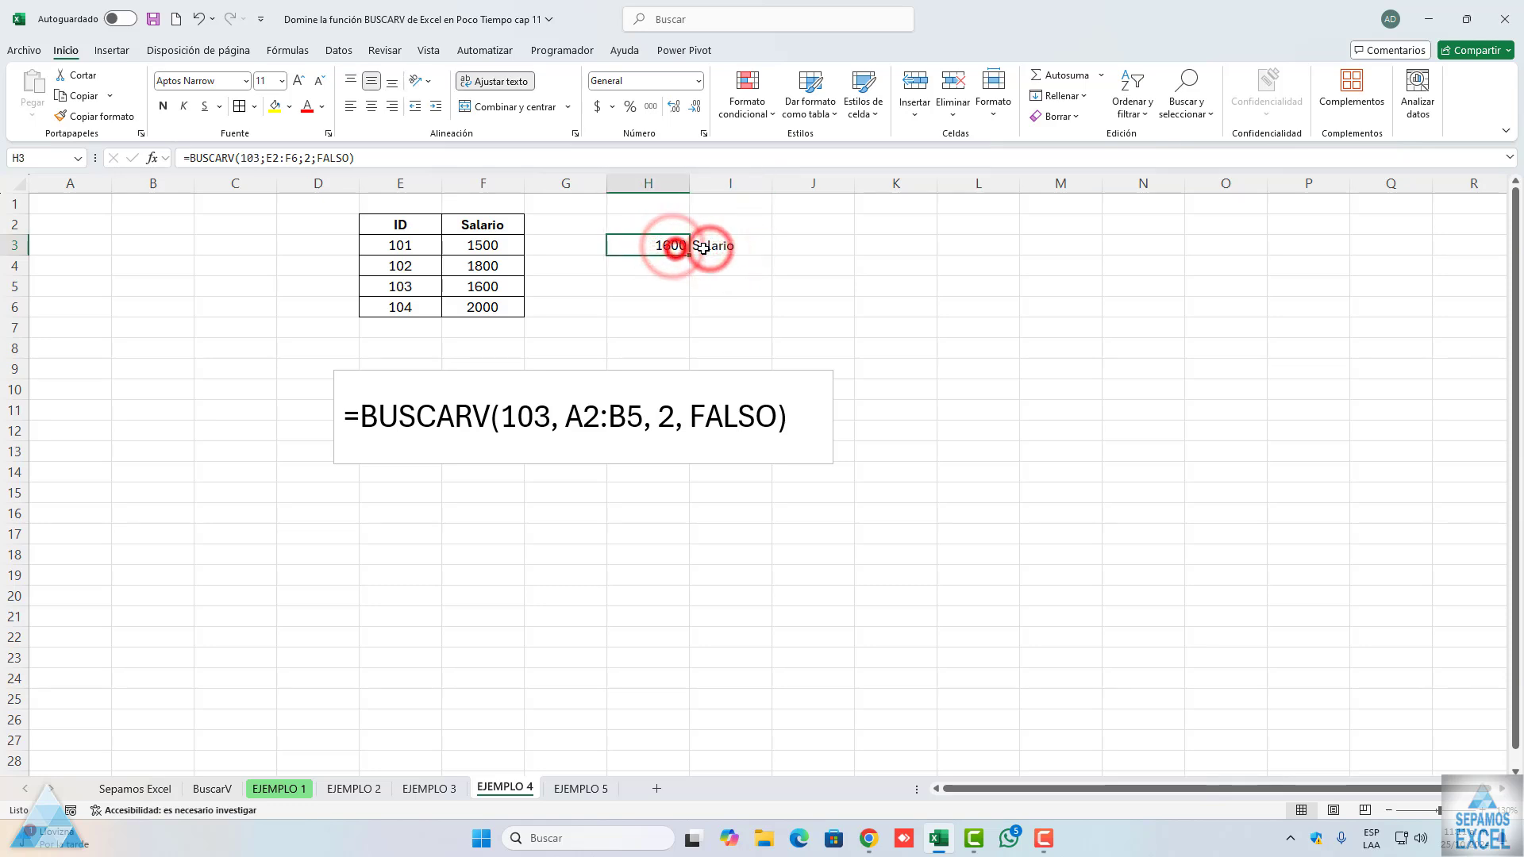
click(707, 248)
Open EJEMPLO 5, highlight the employee table E8:H30, and select cell F2
click(581, 788)
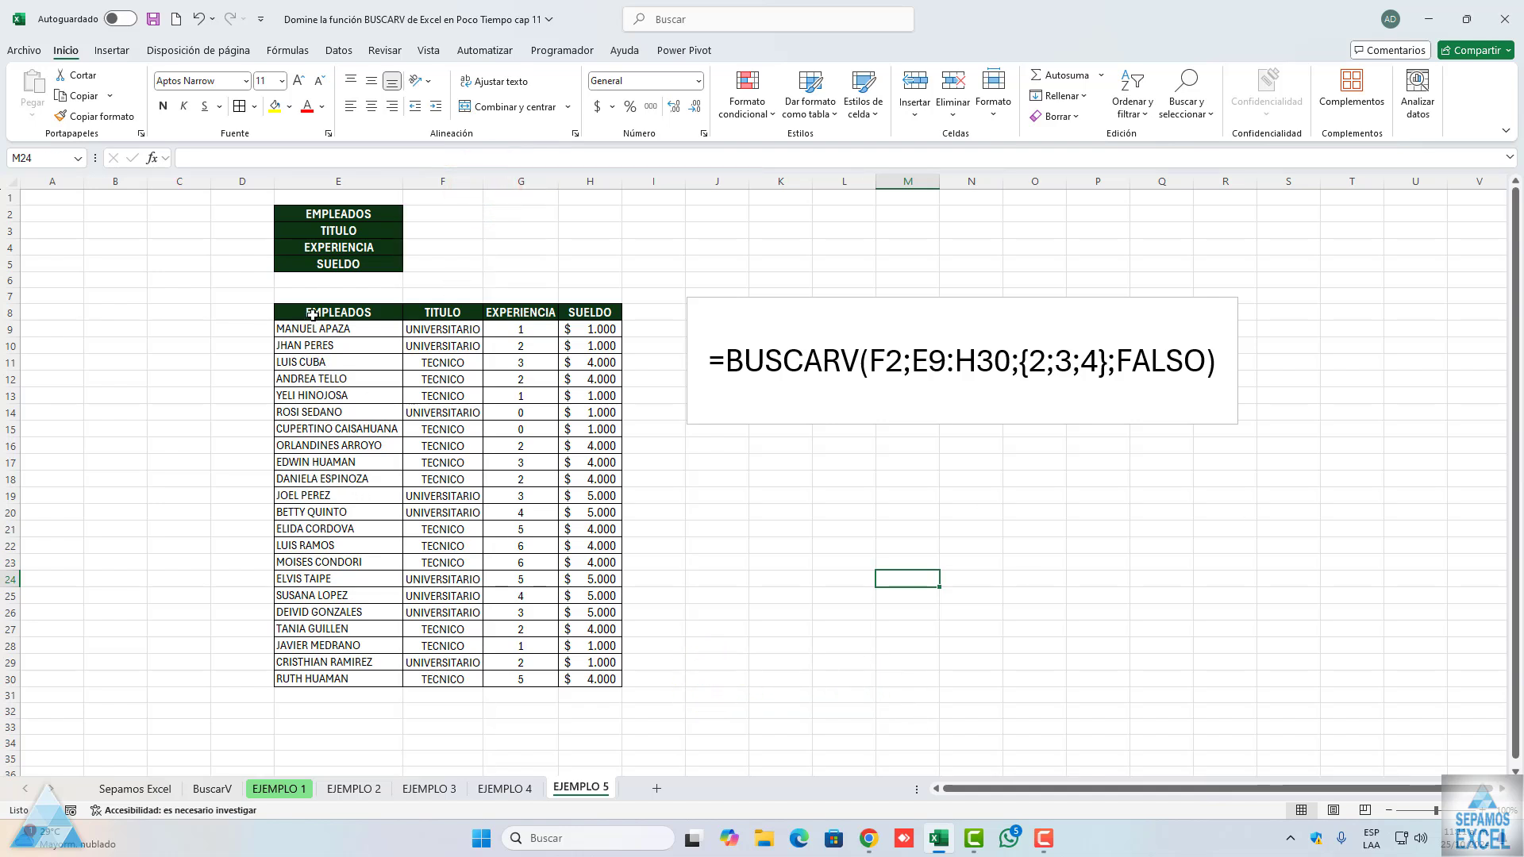
drag(312, 315, 571, 679)
click(529, 549)
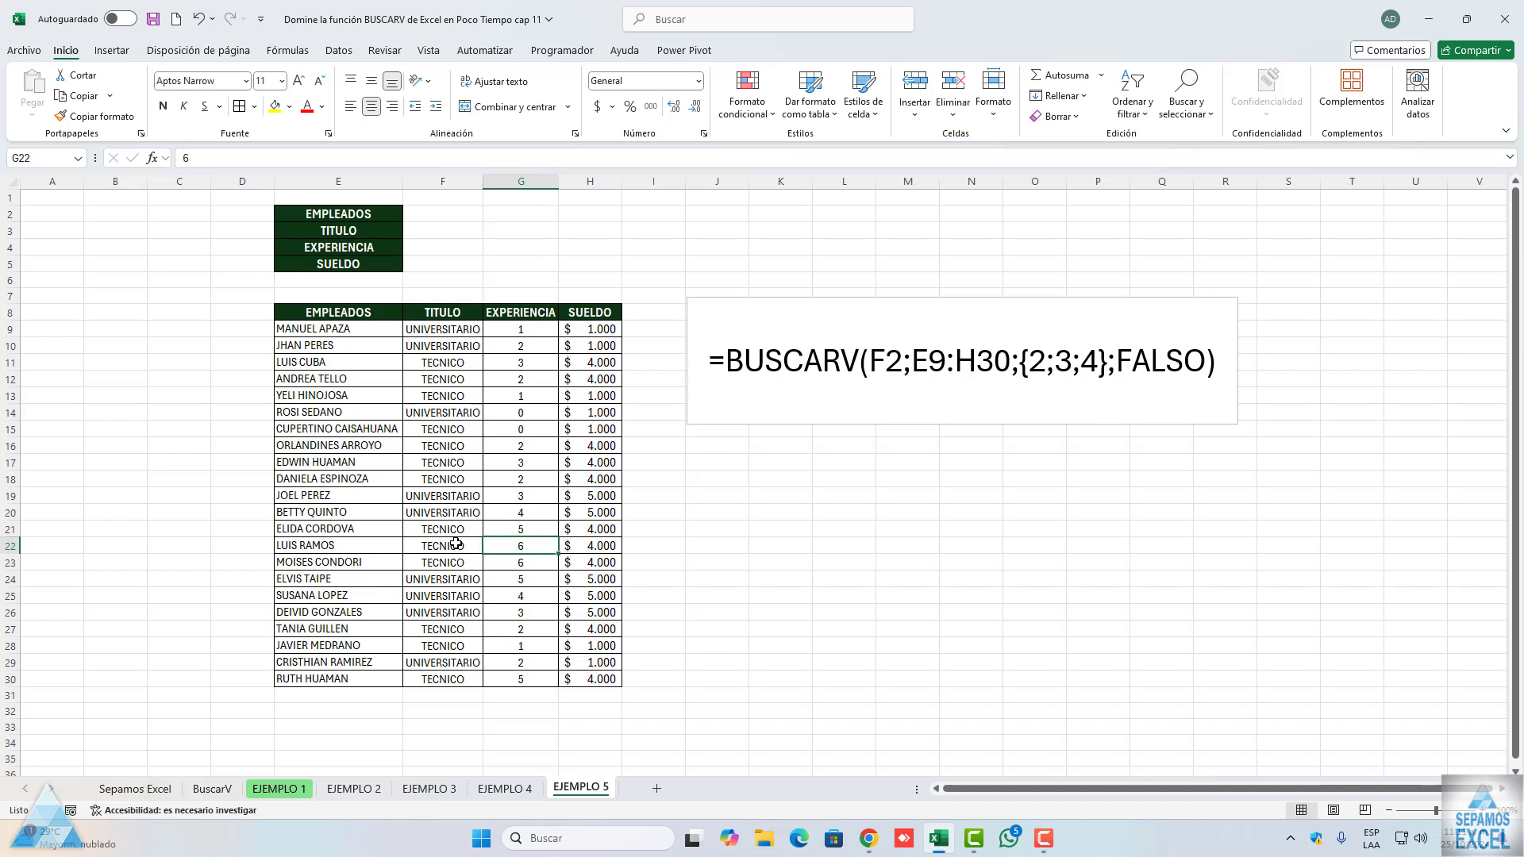
click(454, 218)
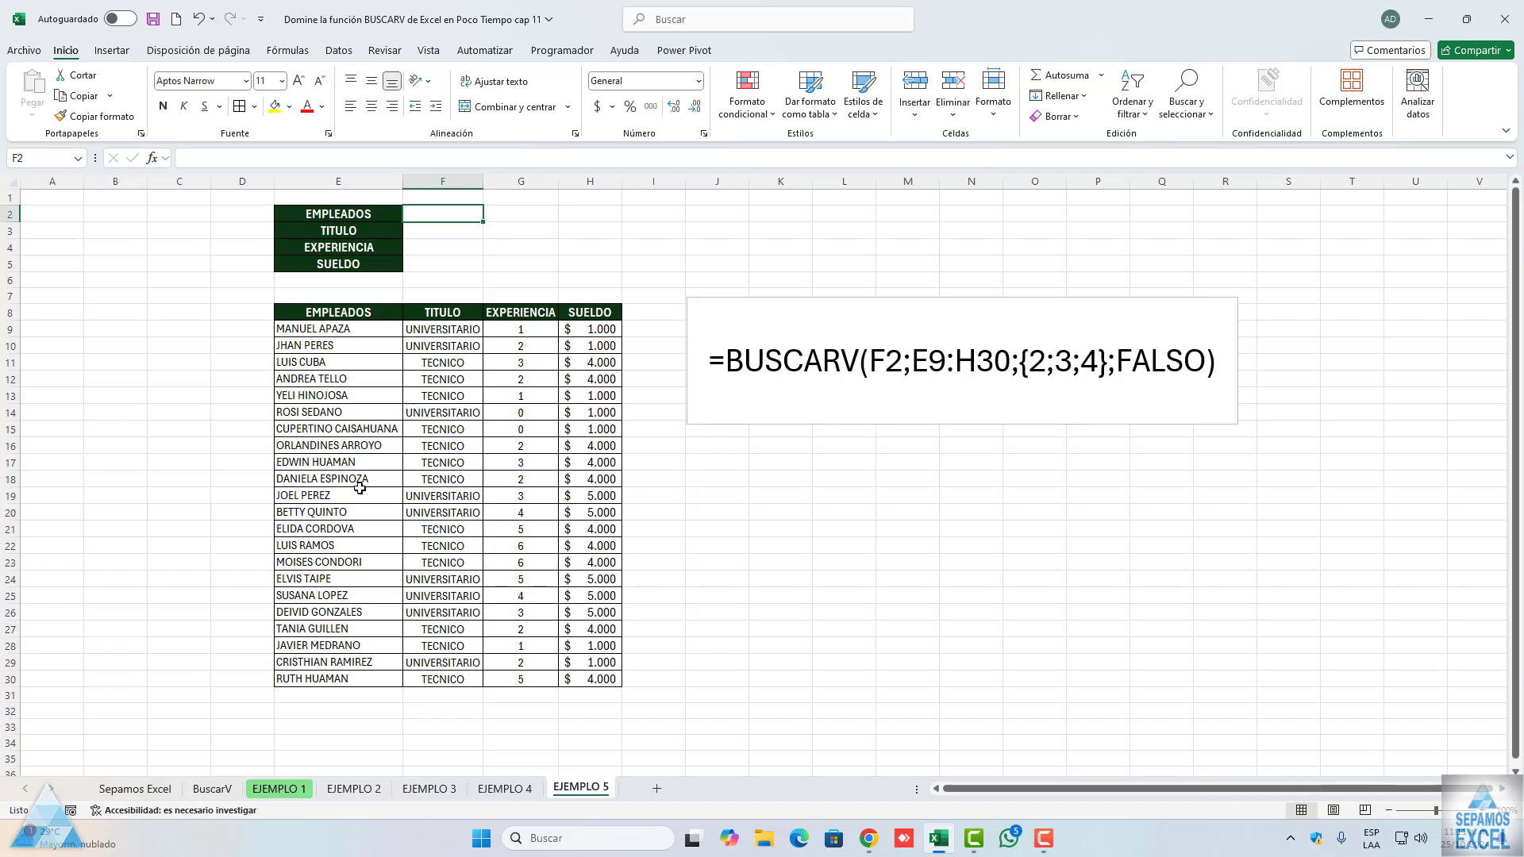
Add list validation to F2 with source =$E$9:$E$30, creating an employee-name dropdown
click(339, 51)
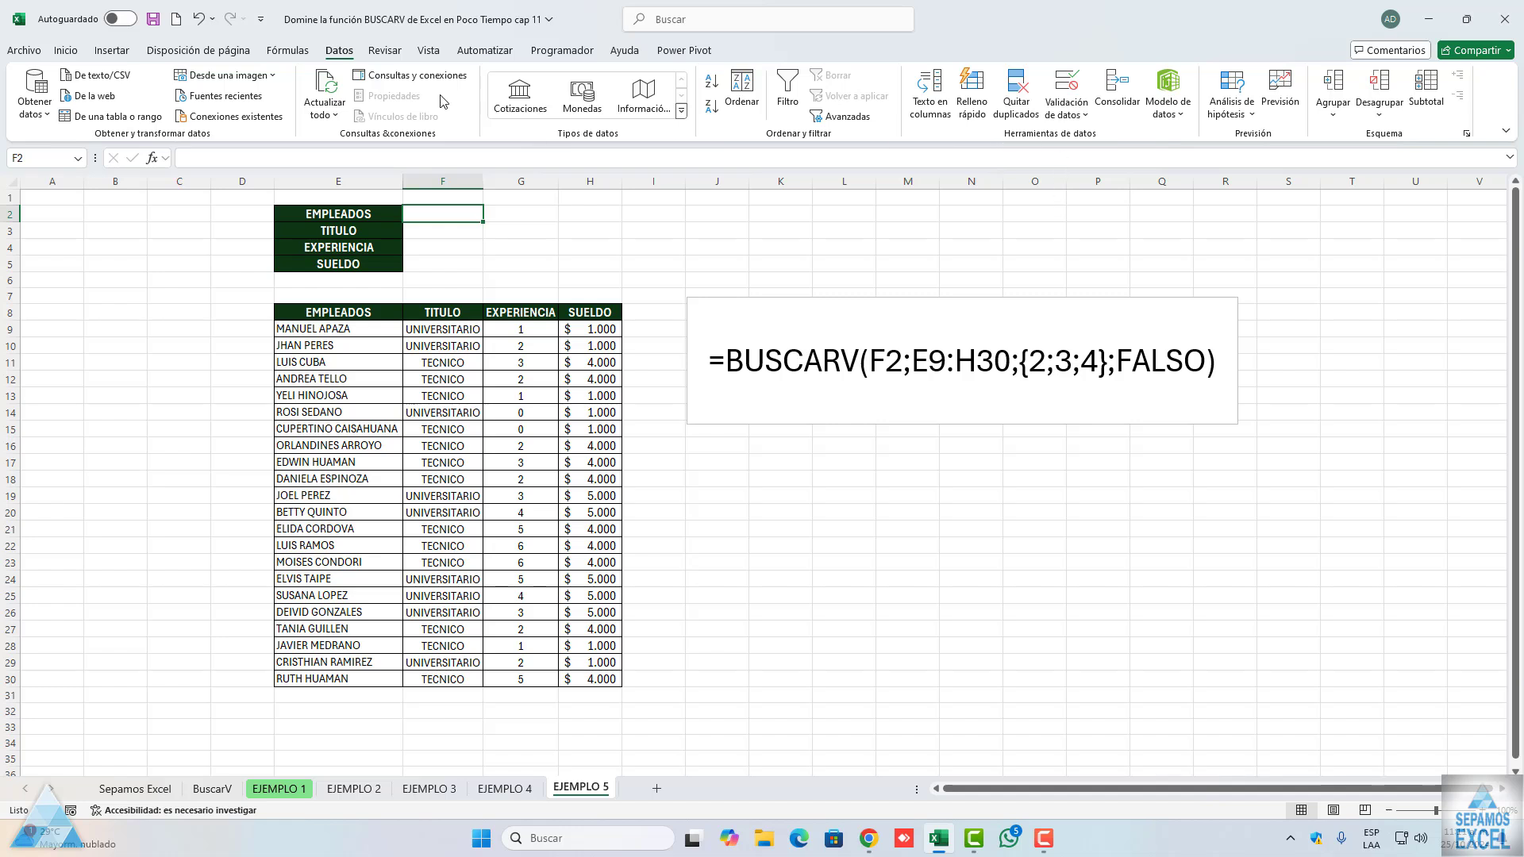
click(1066, 109)
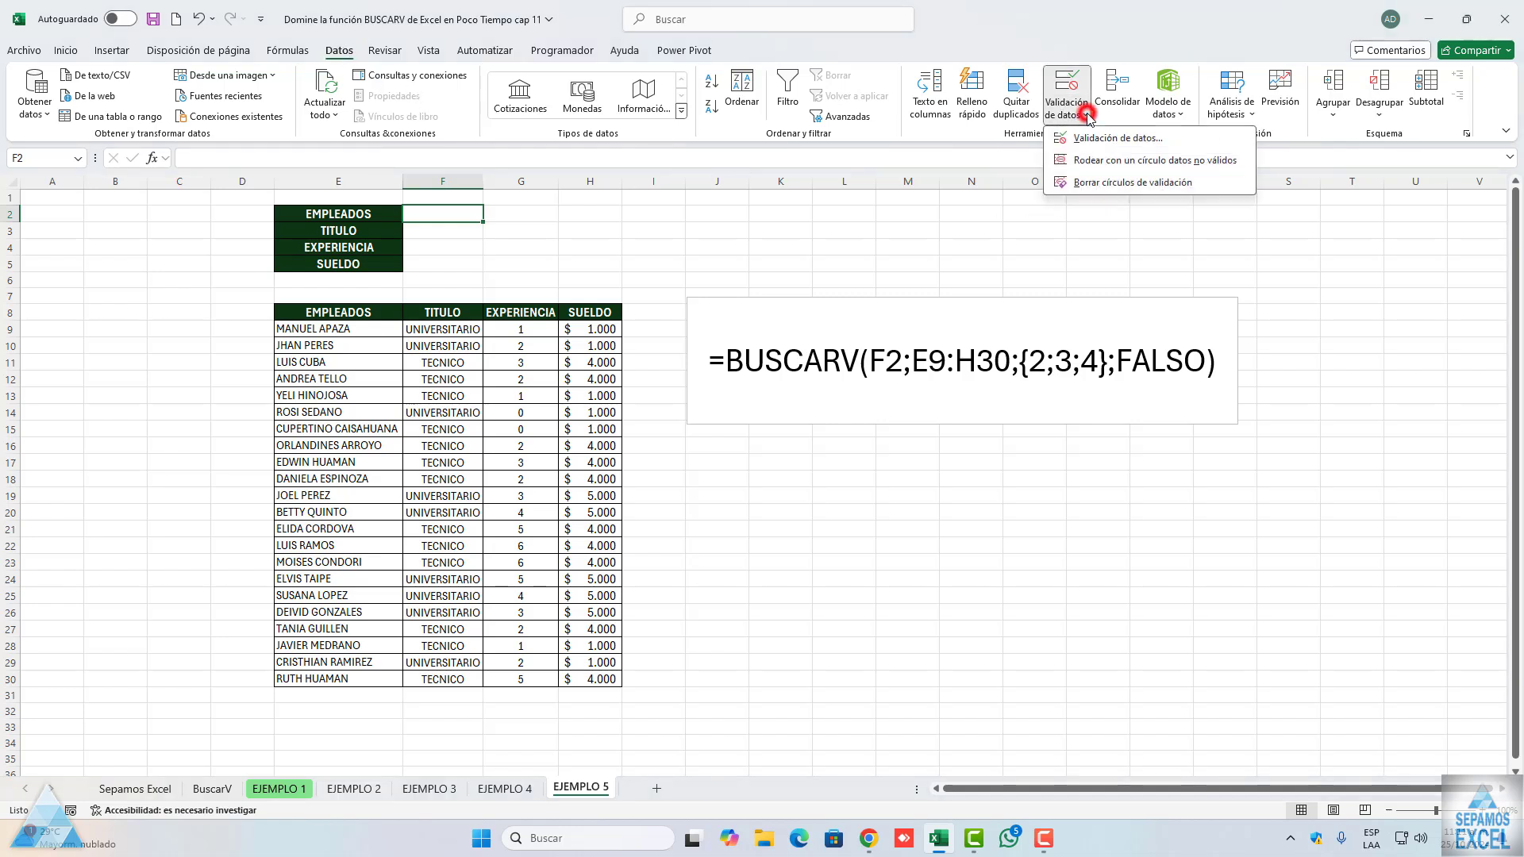
click(1089, 133)
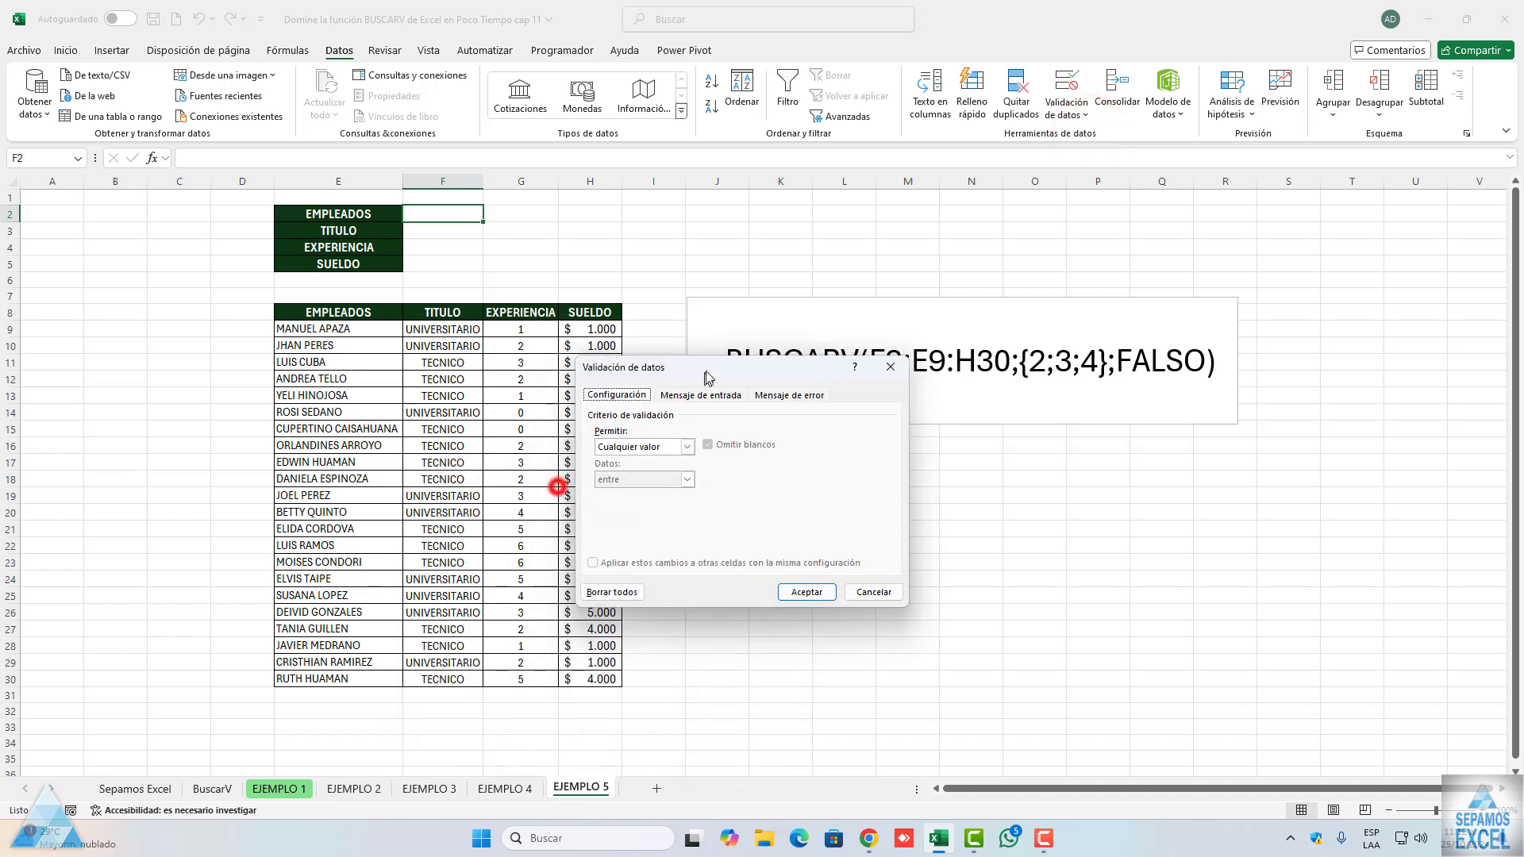
drag(561, 484, 710, 366)
click(690, 447)
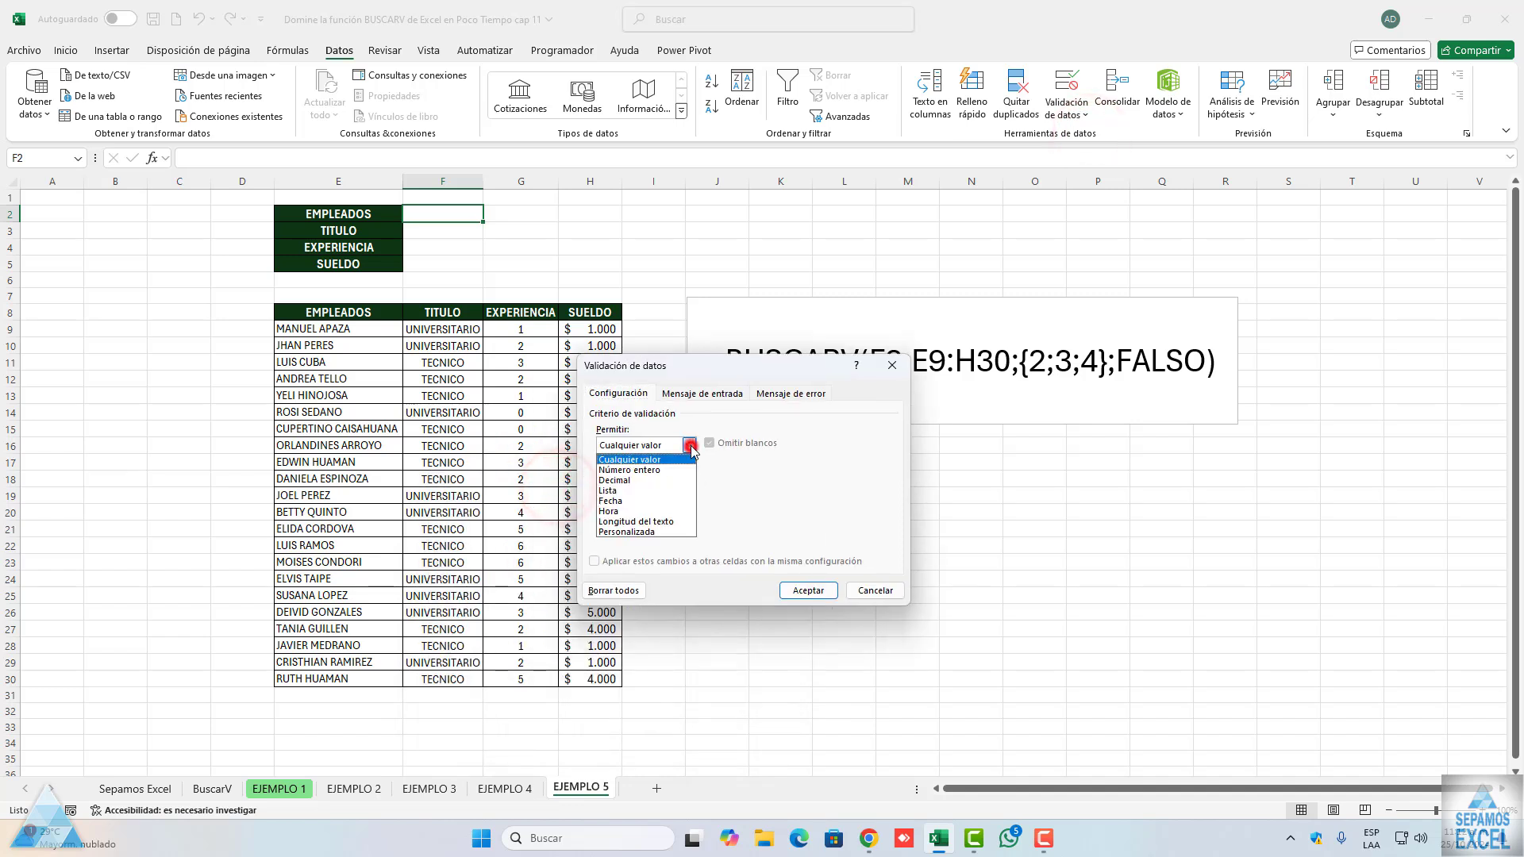
click(643, 491)
click(821, 509)
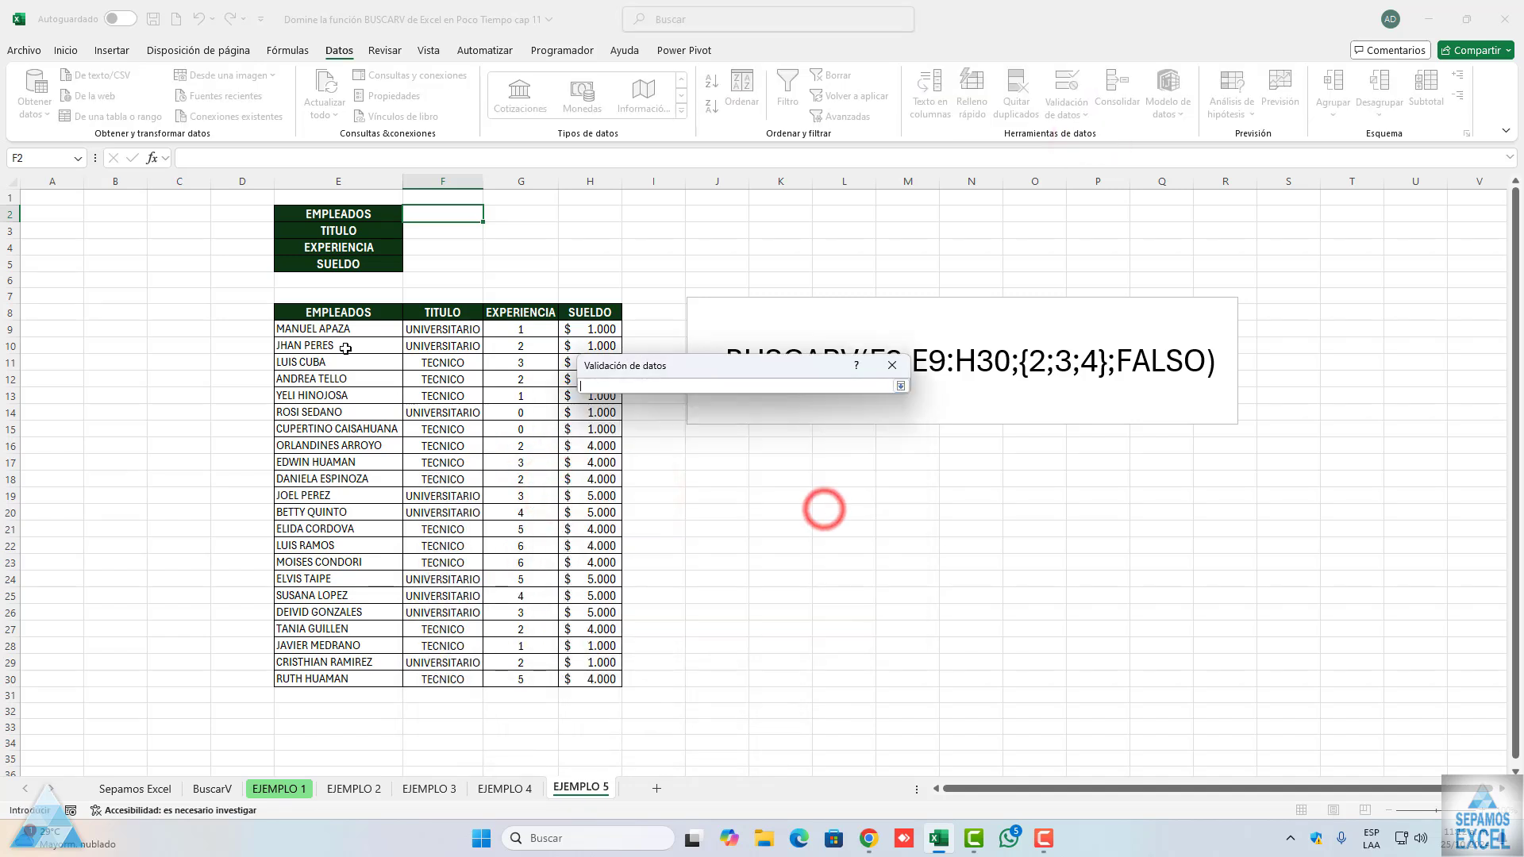
drag(341, 328, 365, 680)
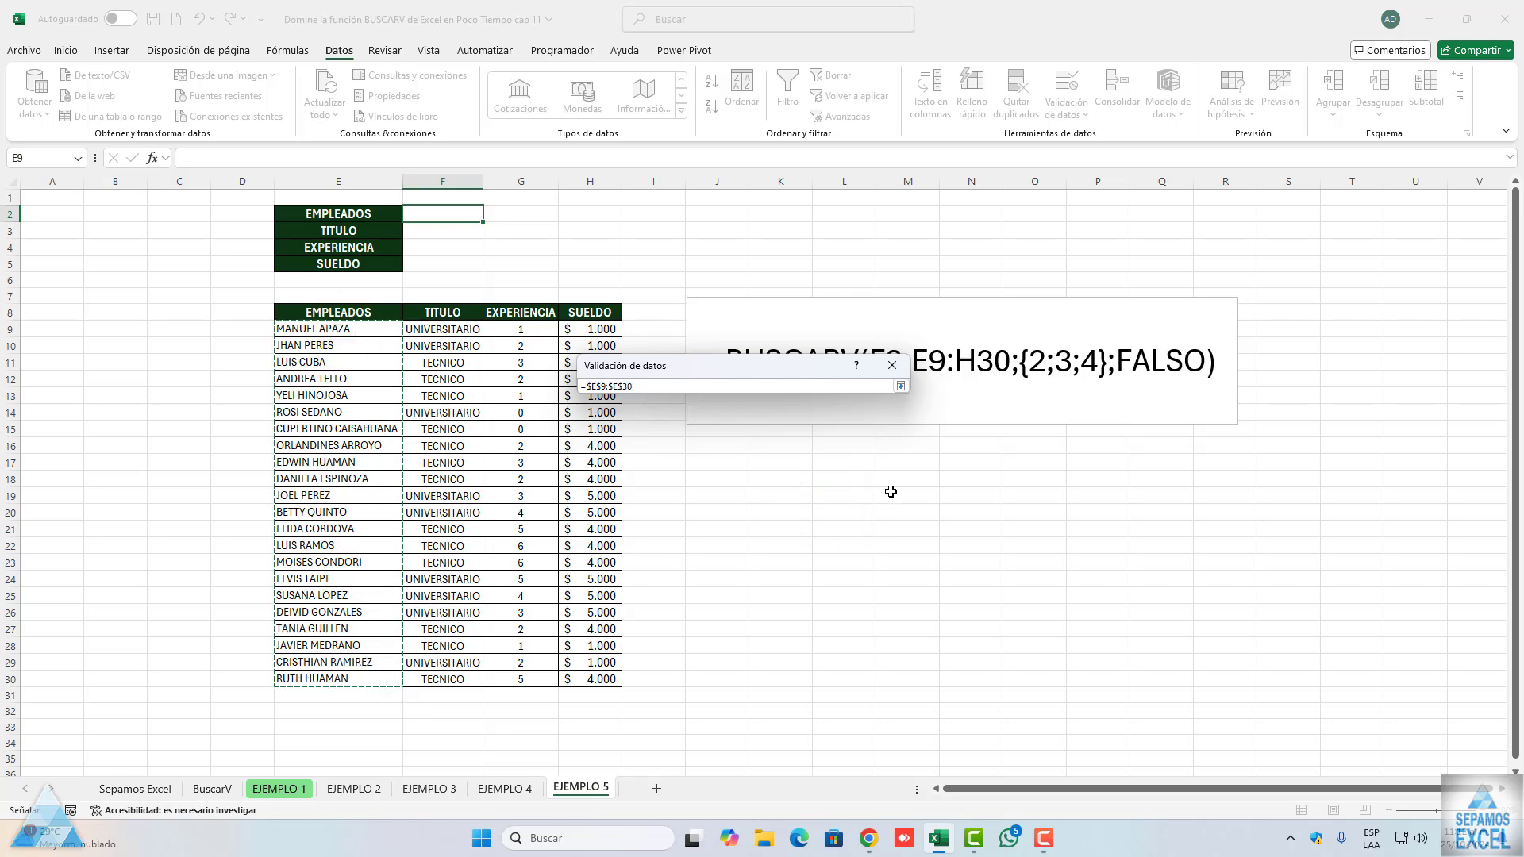
click(901, 386)
click(808, 591)
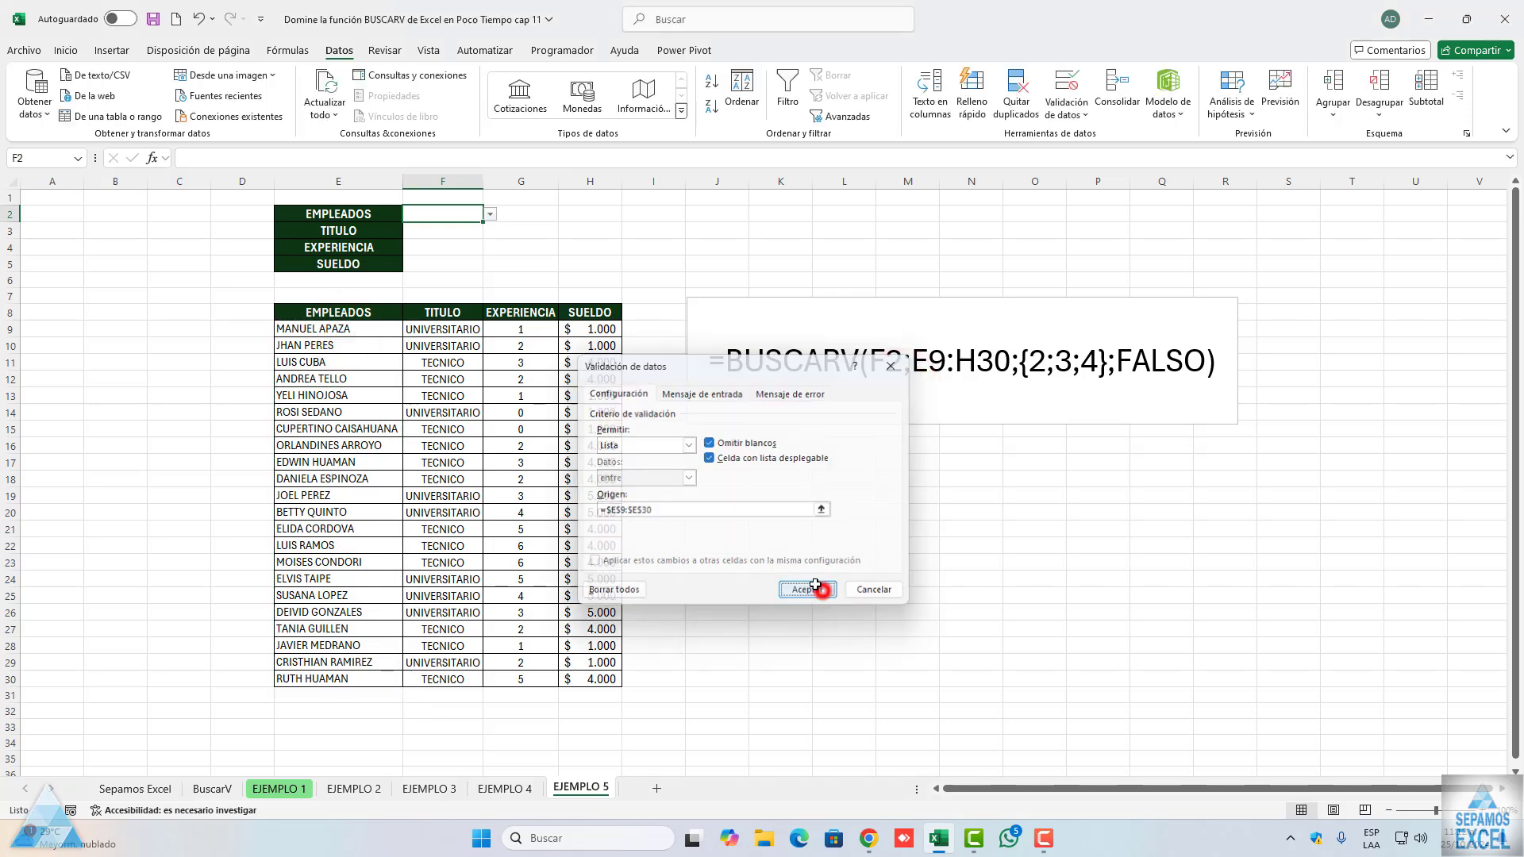
click(493, 215)
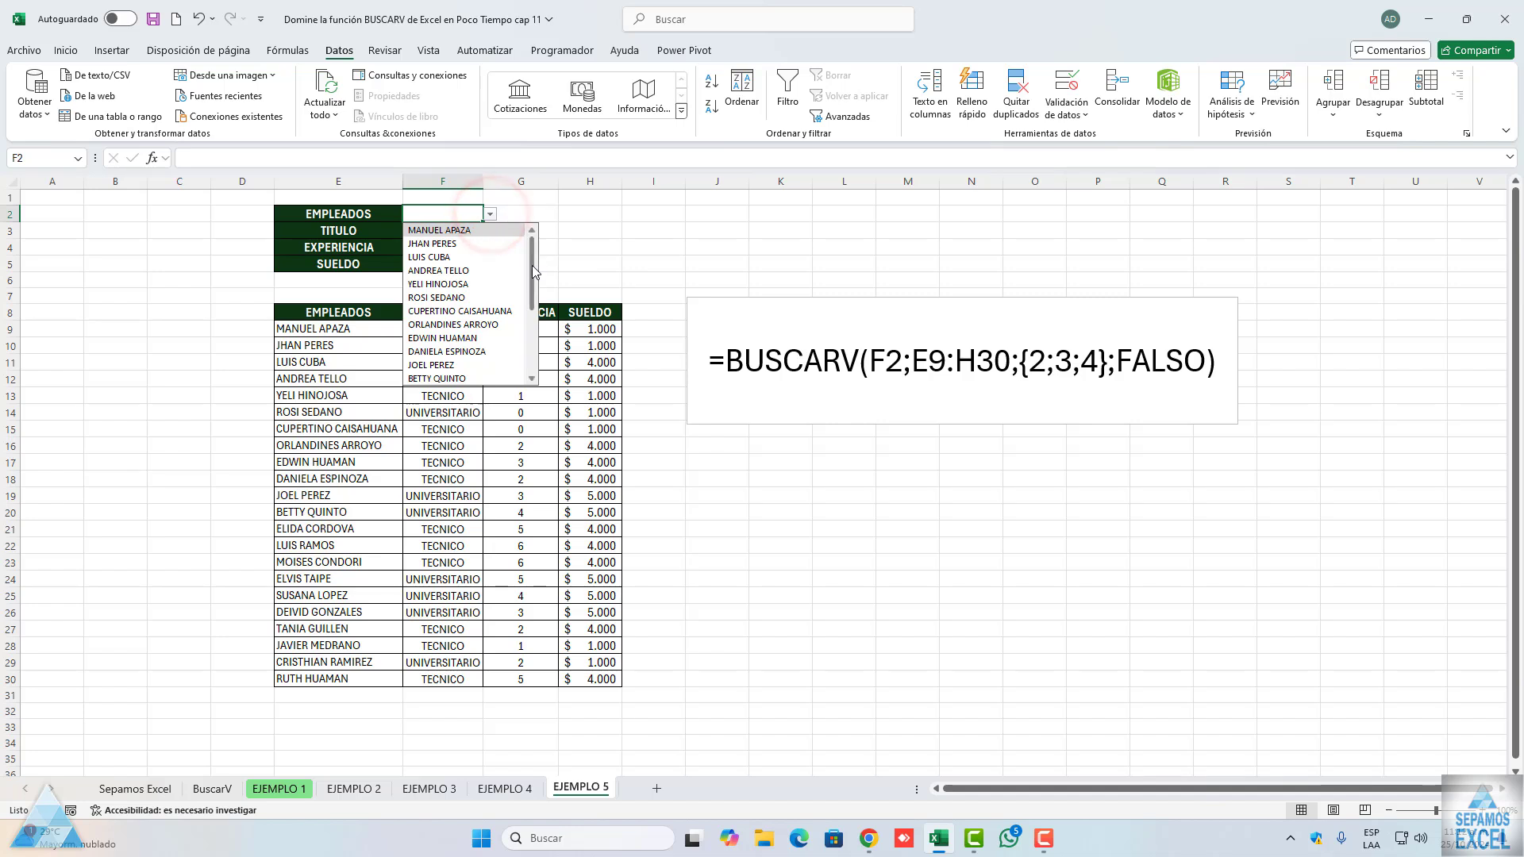
Enter =BUSCARV(F2;E8:H30;2;FALSO) in F3 for the title, currently showing #N/D
drag(531, 238, 545, 258)
click(641, 231)
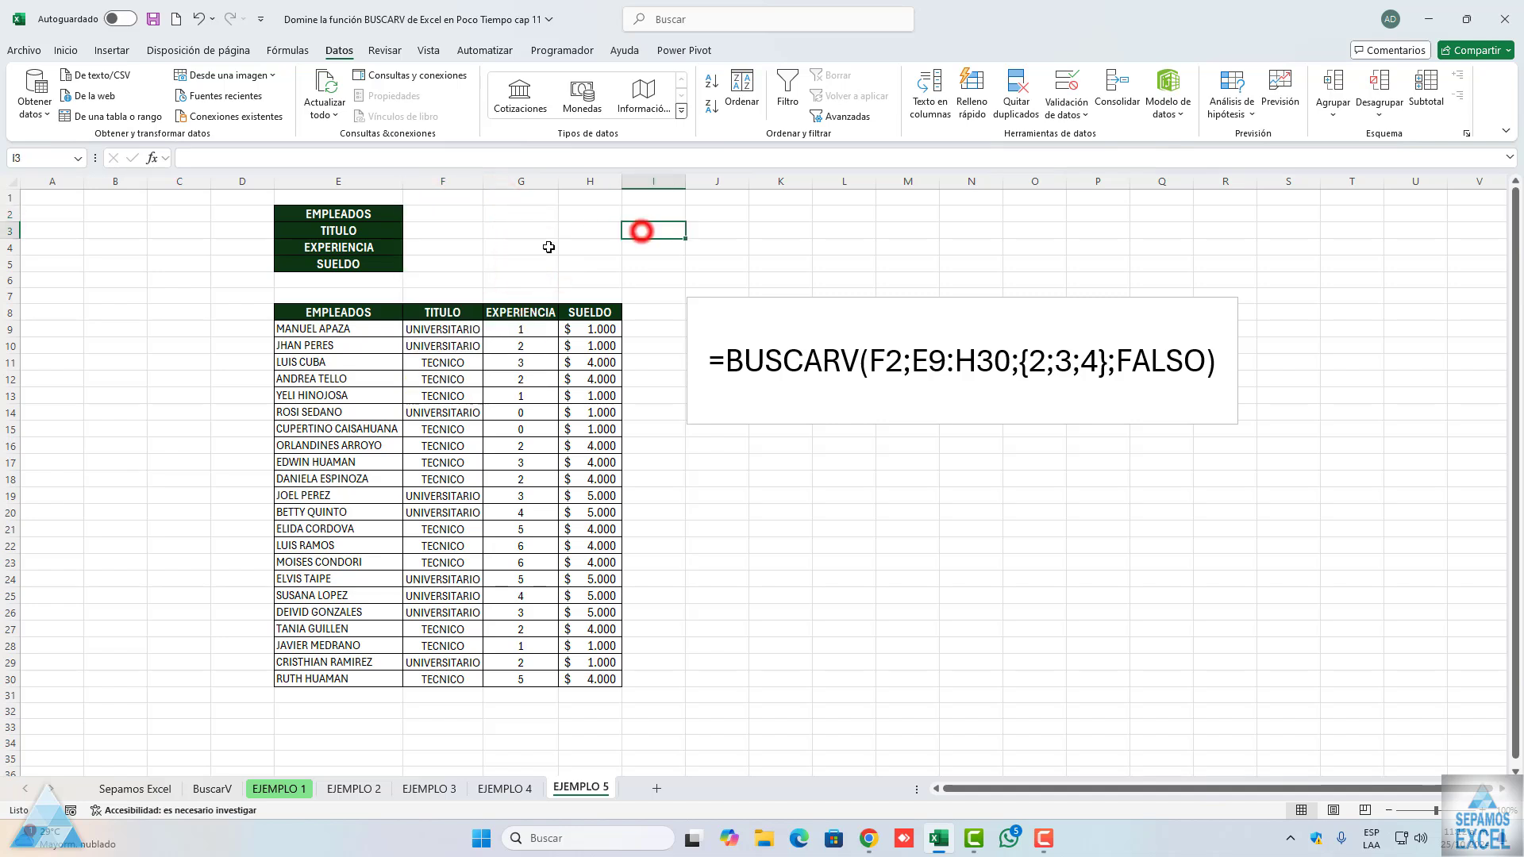
click(464, 228)
text(=)
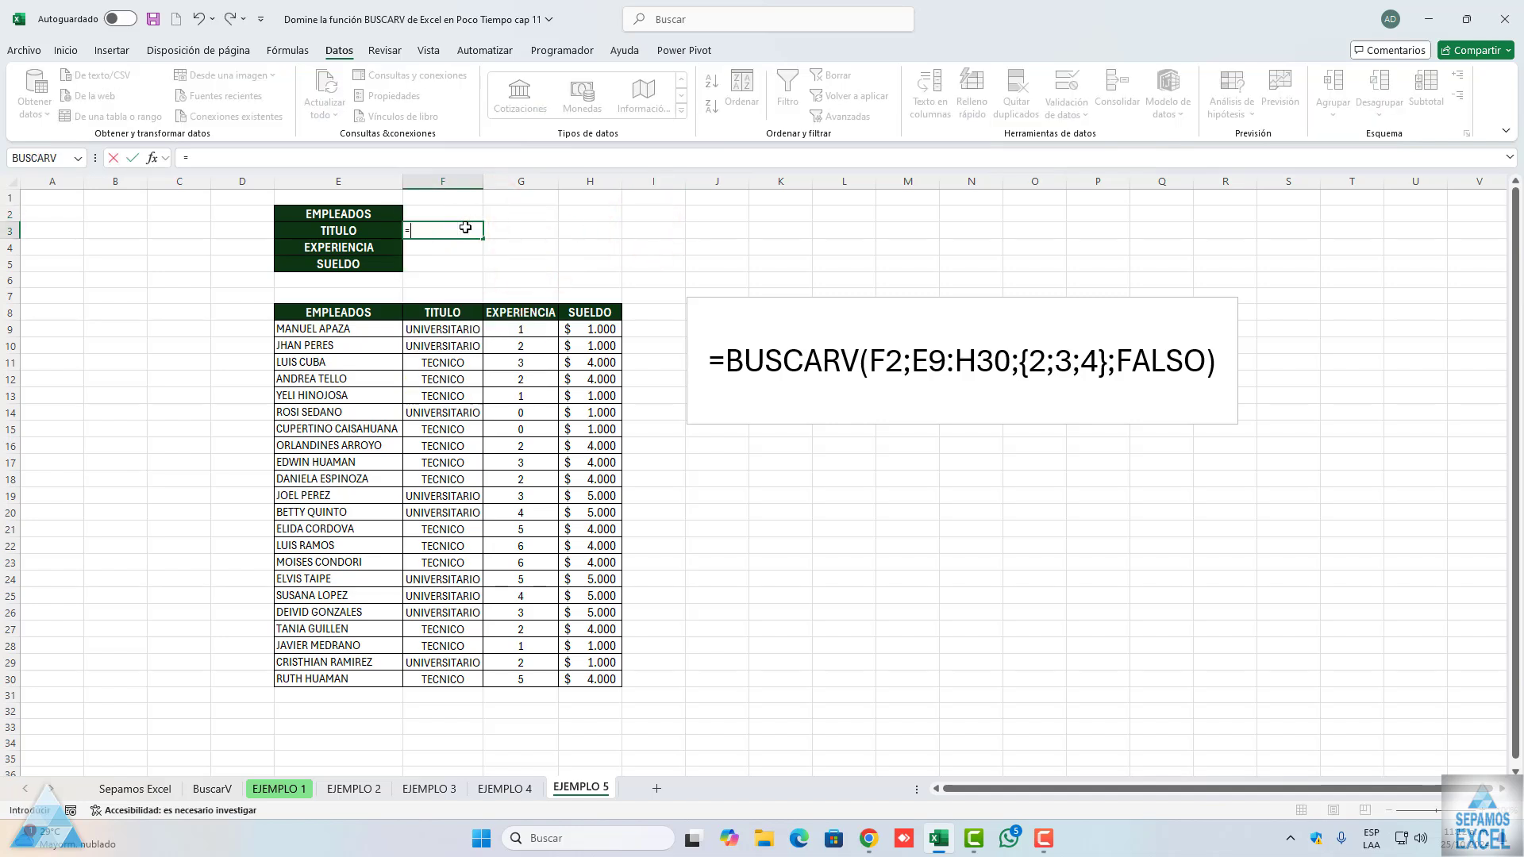
text(bus)
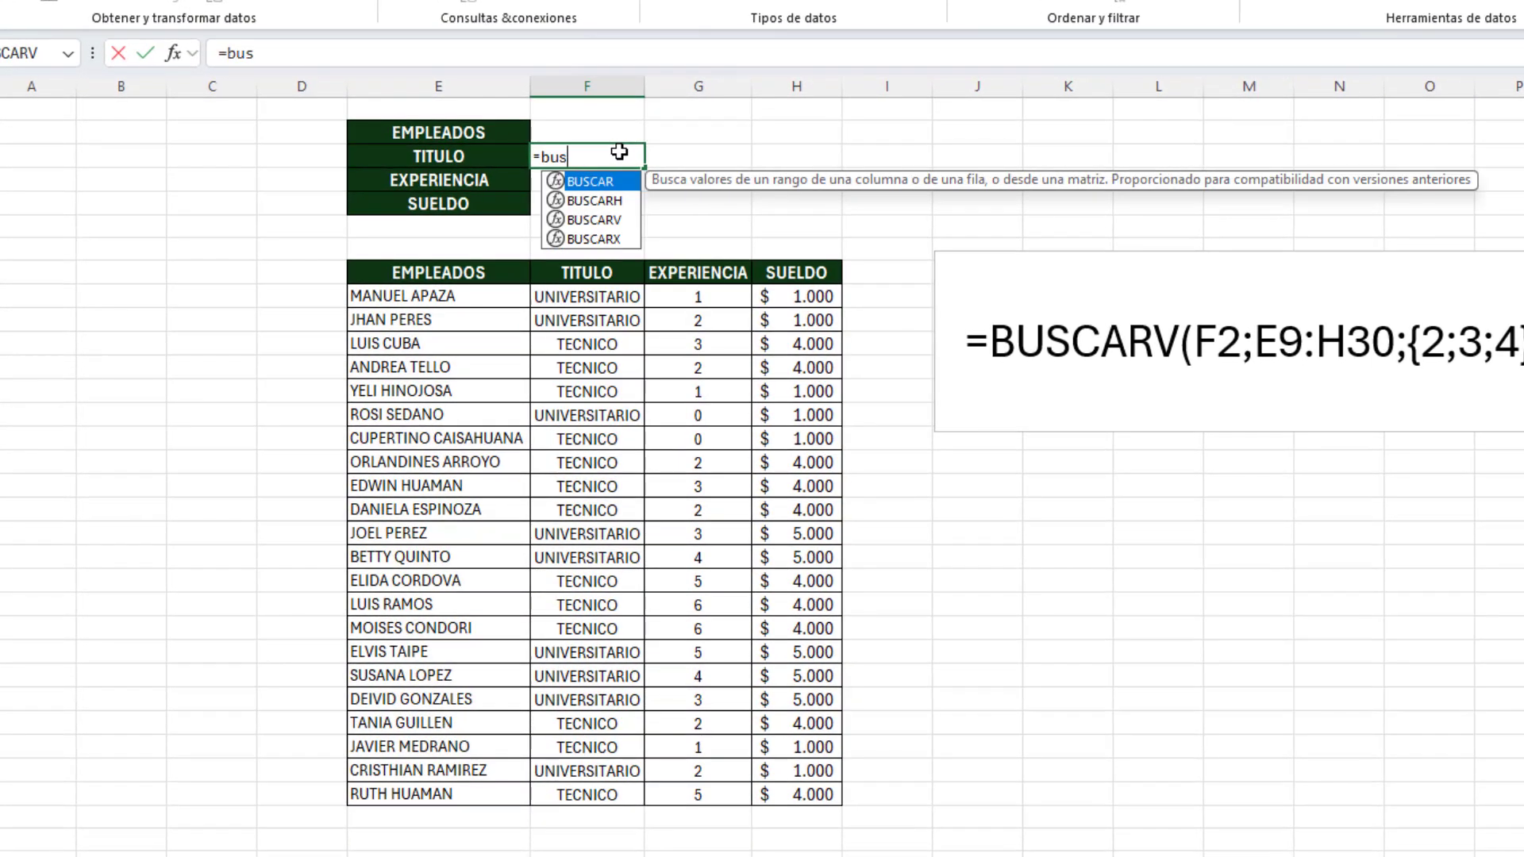
double_click(616, 221)
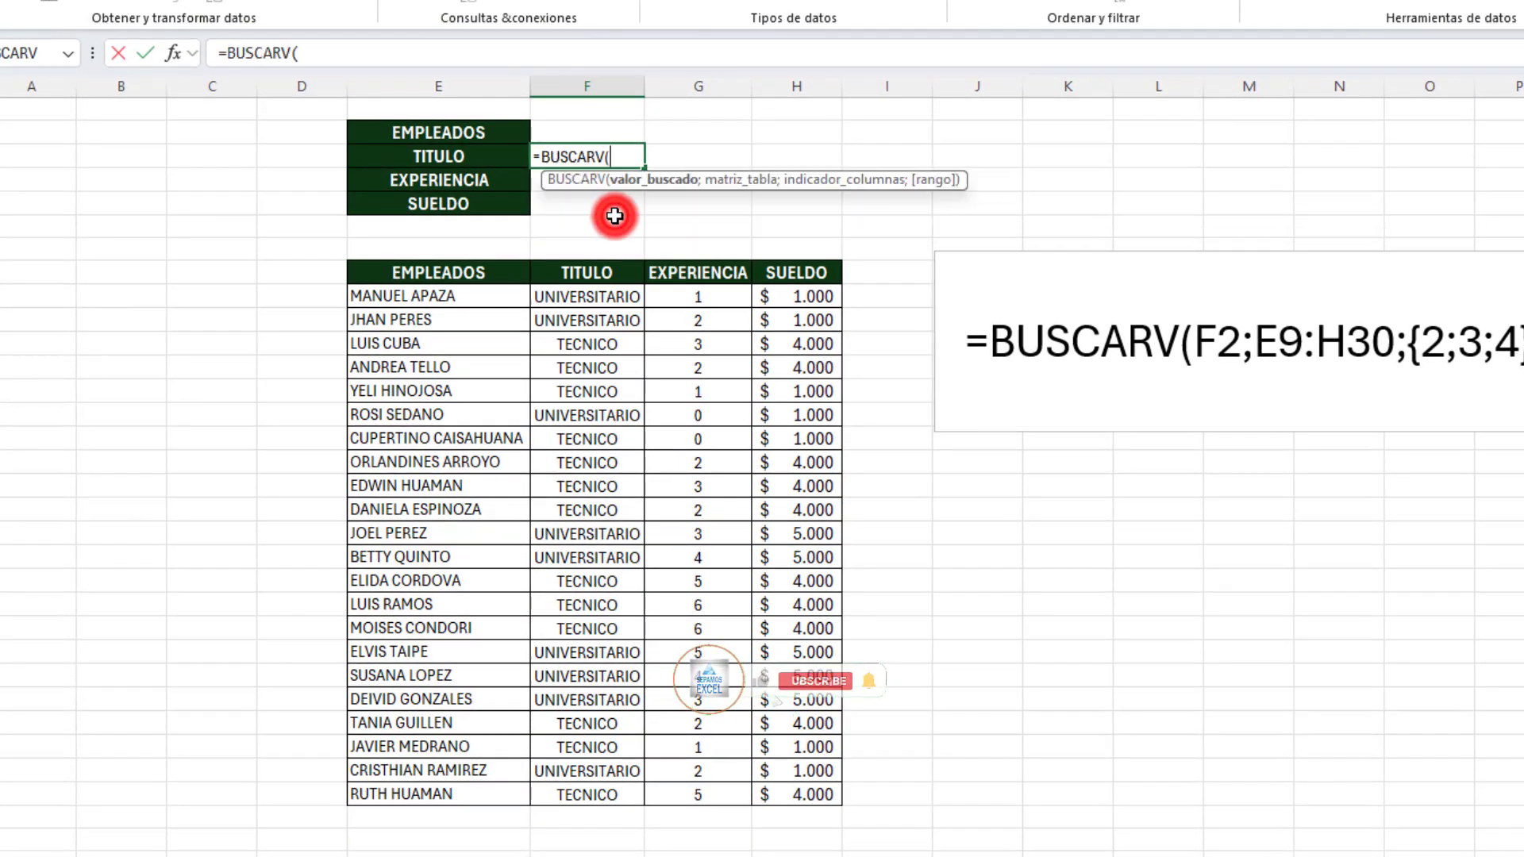
click(593, 133)
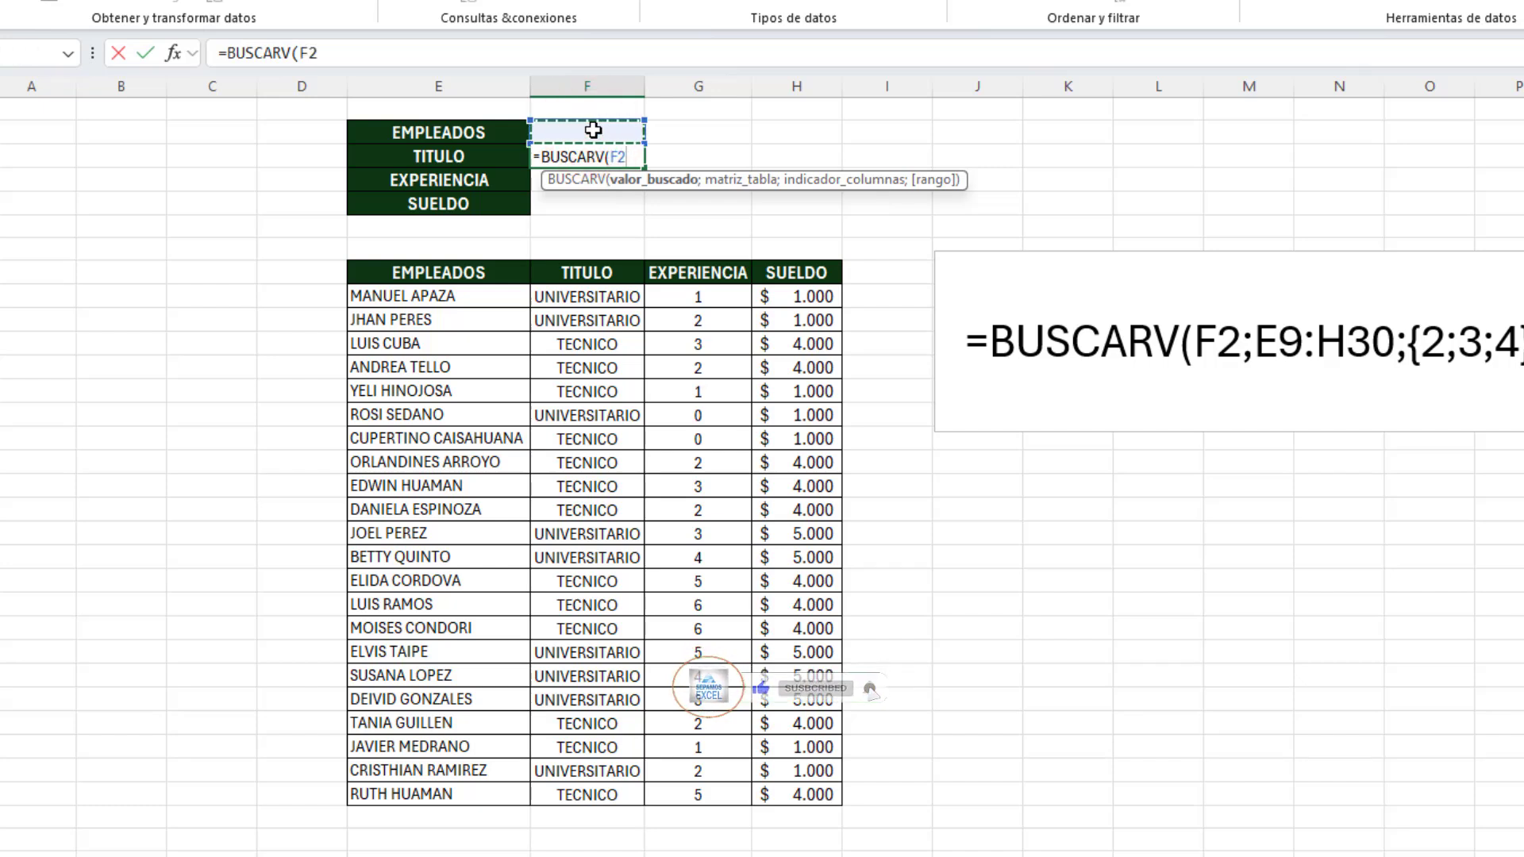
text(;)
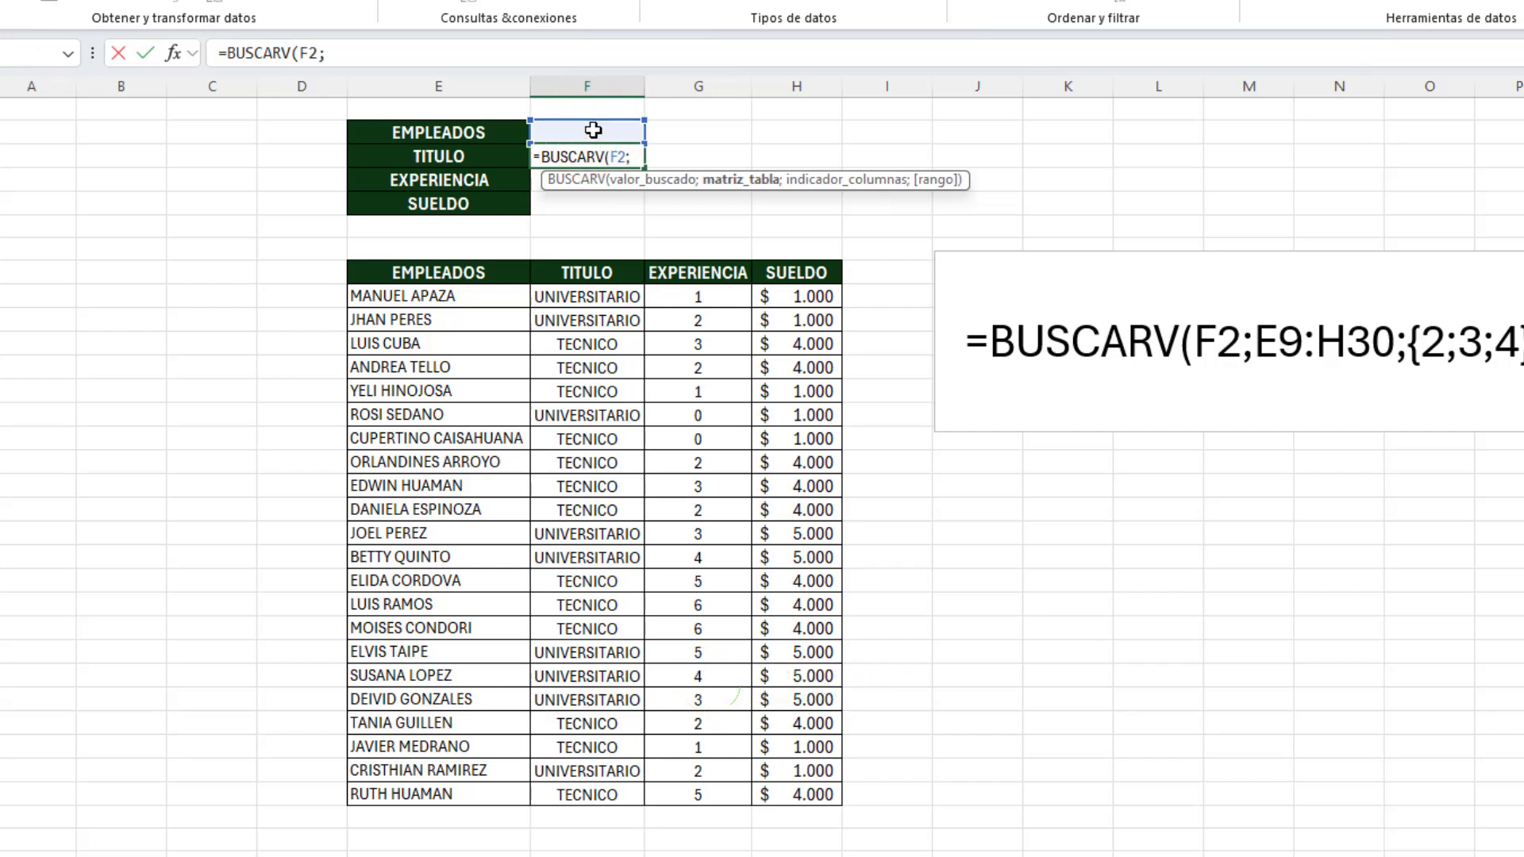
drag(461, 274, 810, 790)
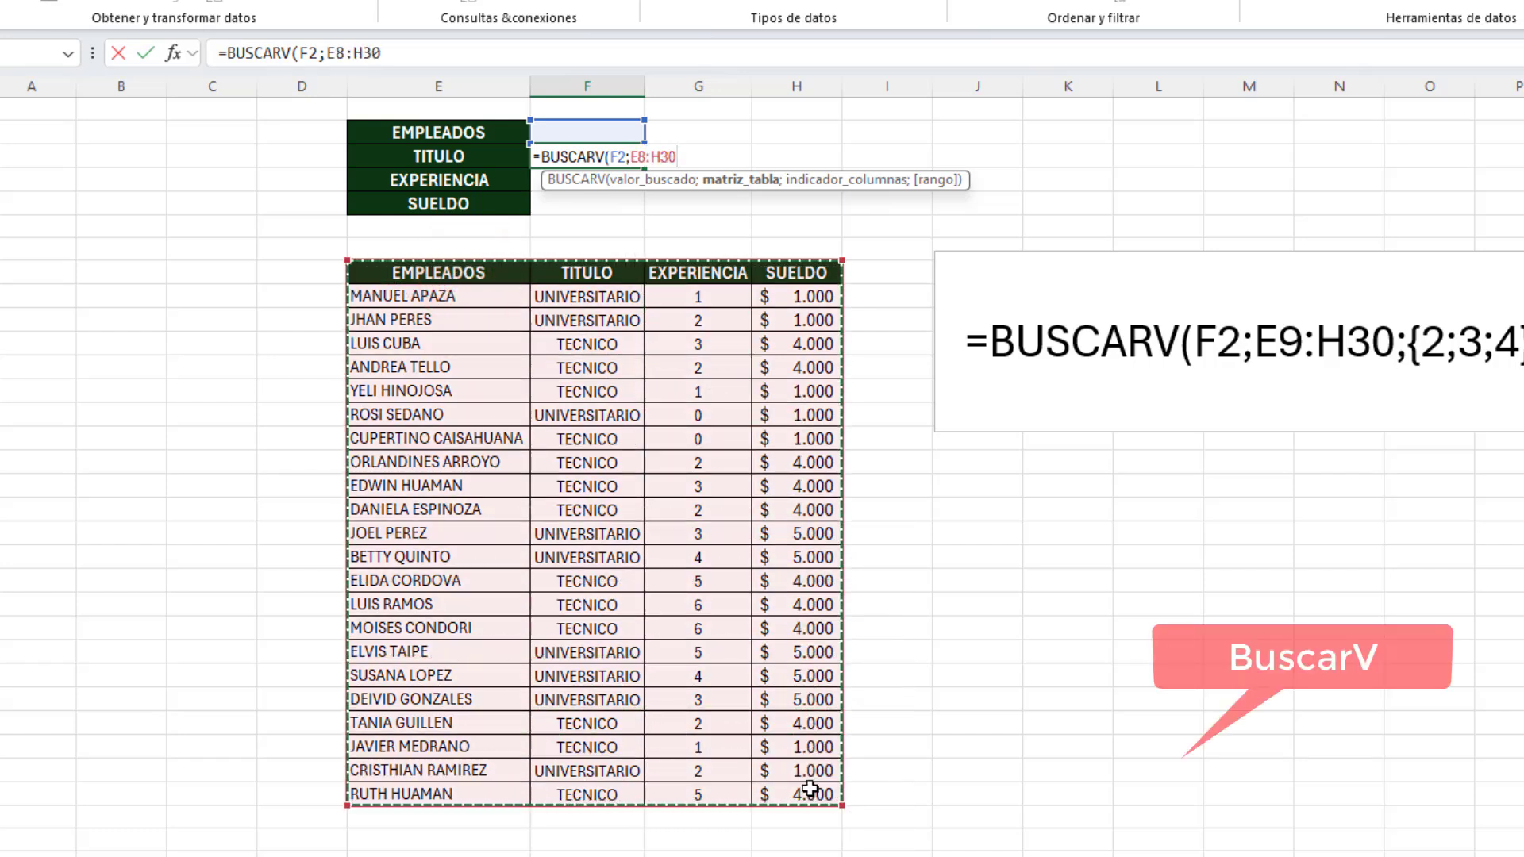
text(;2)
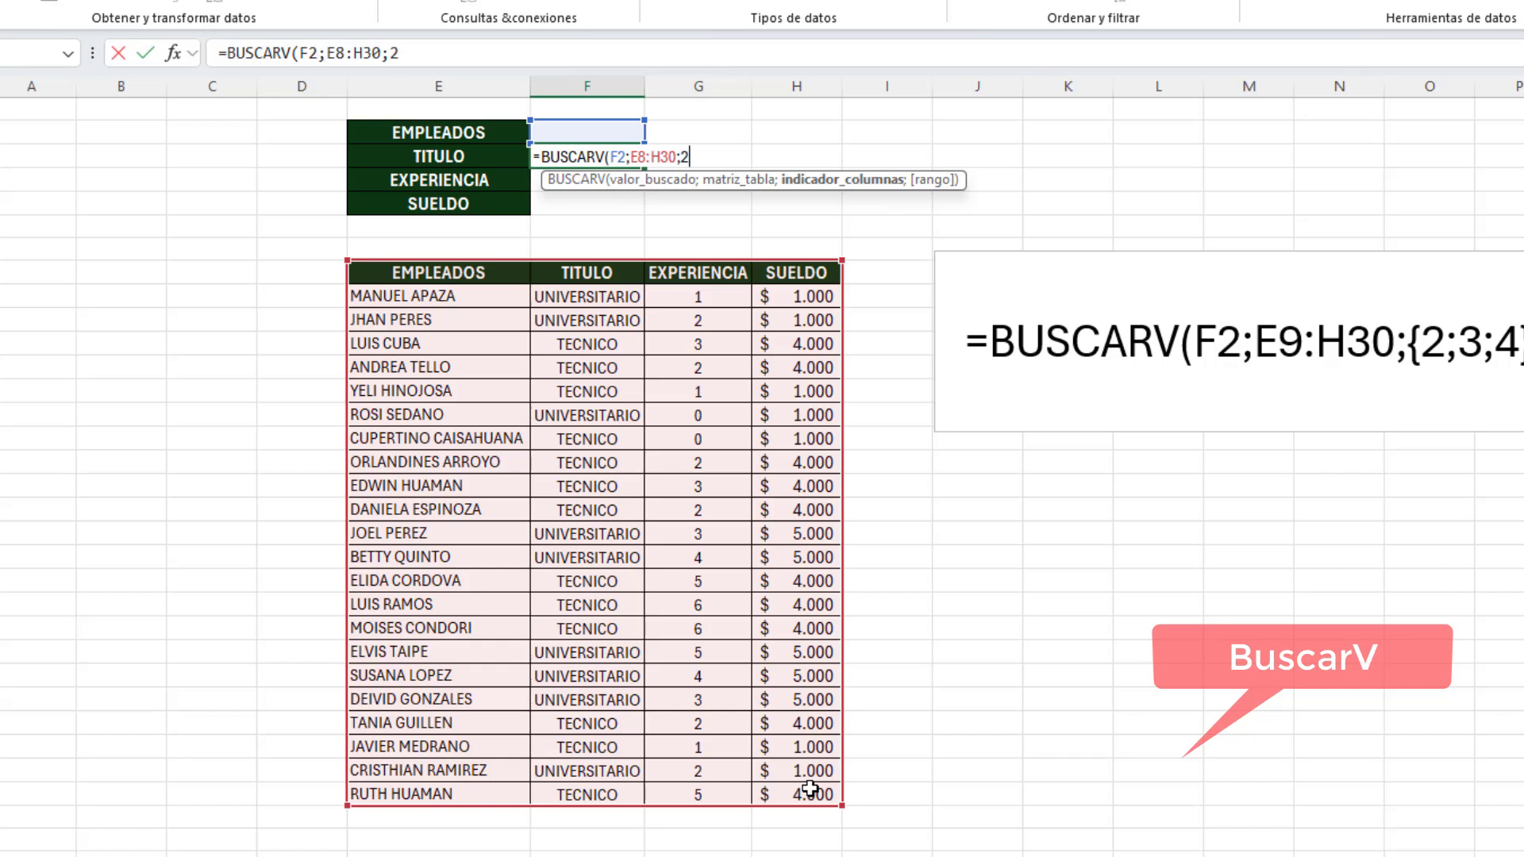
text(;)
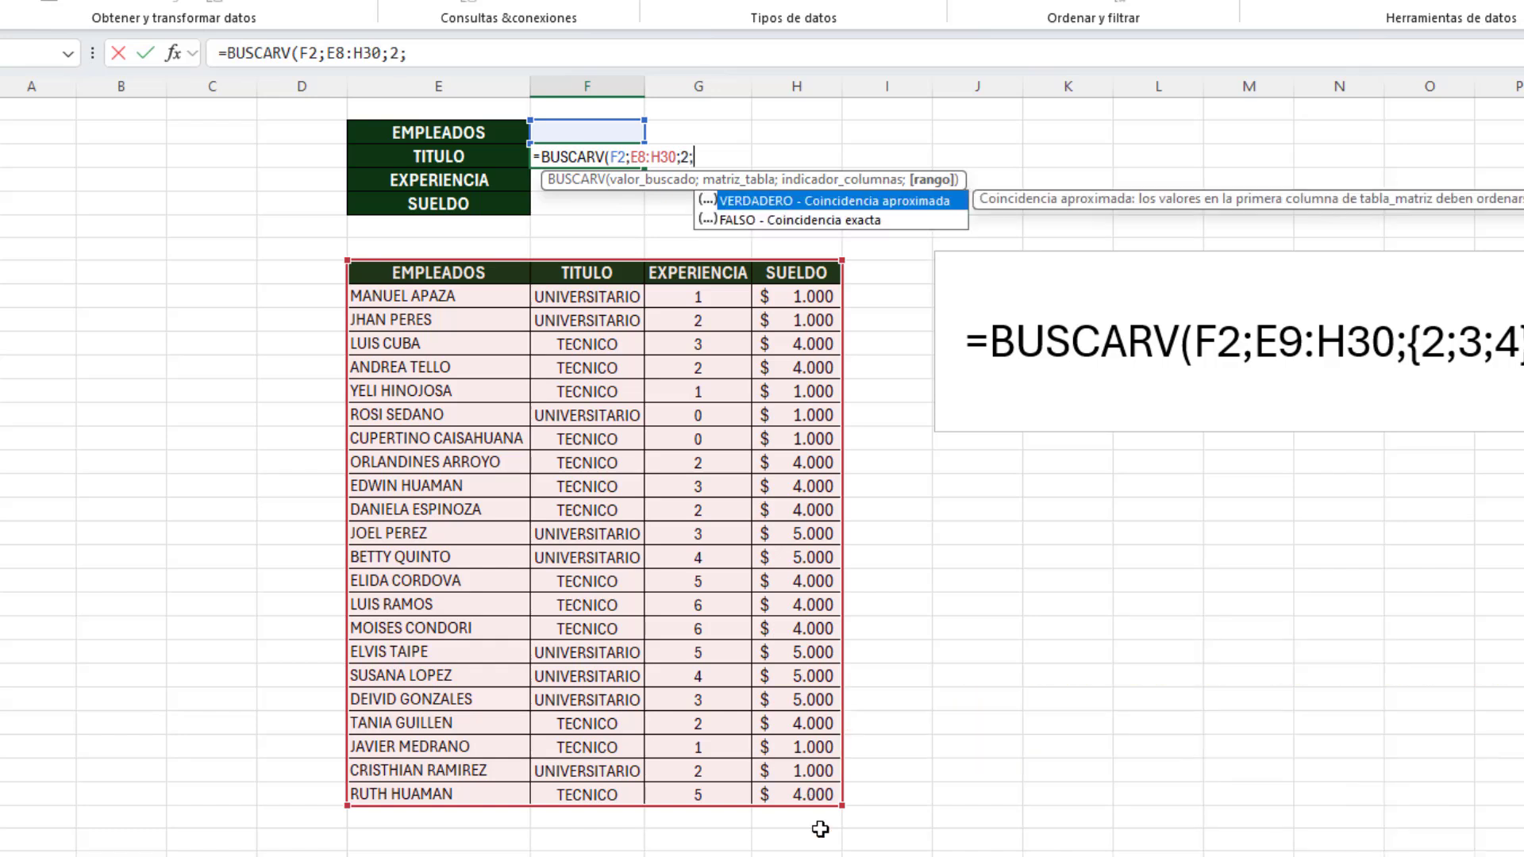
double_click(848, 221)
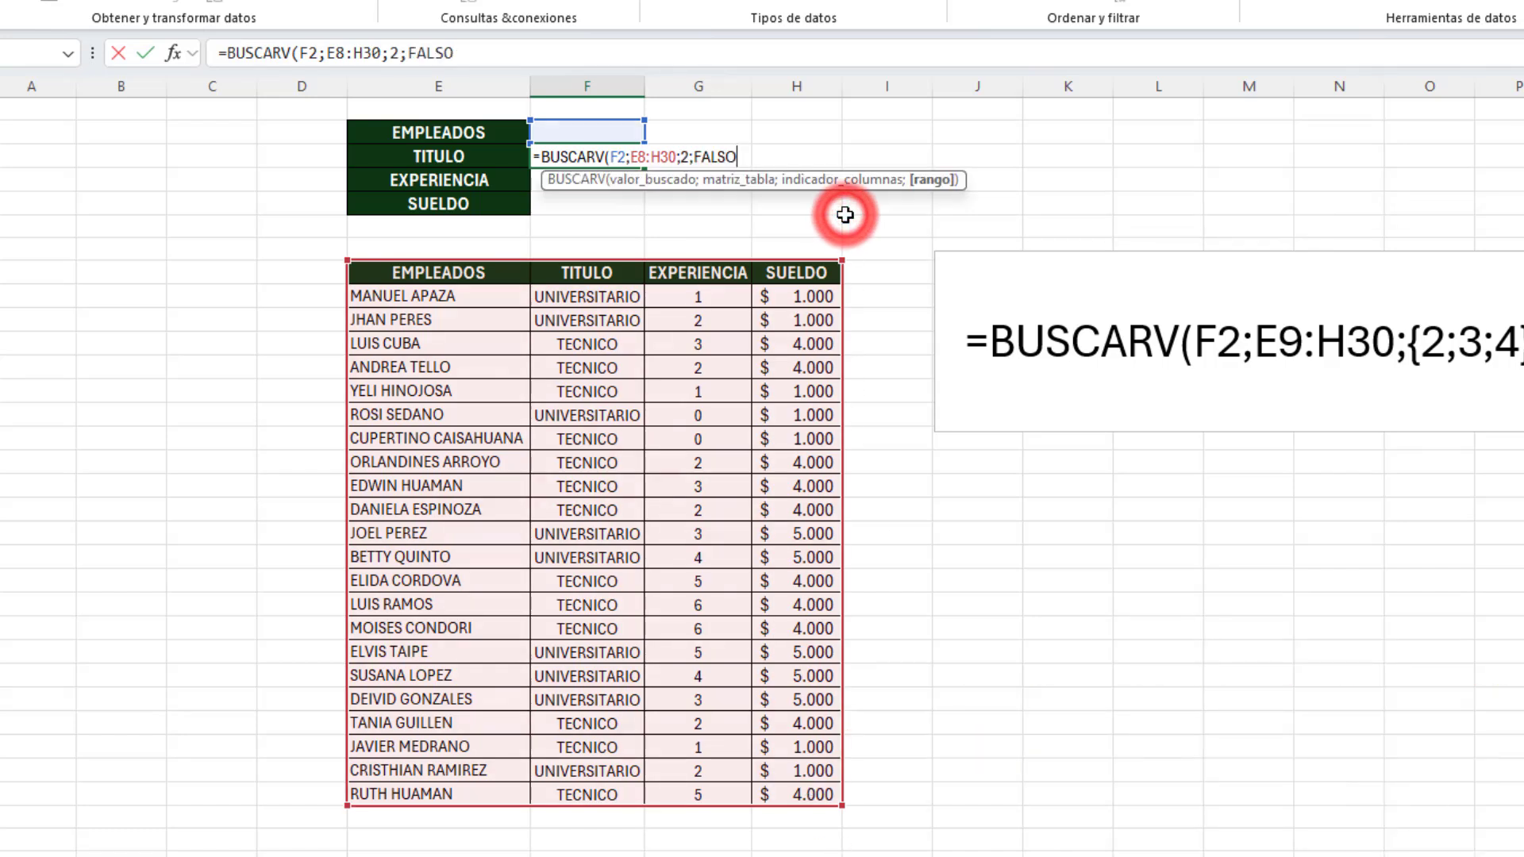
key(Return)
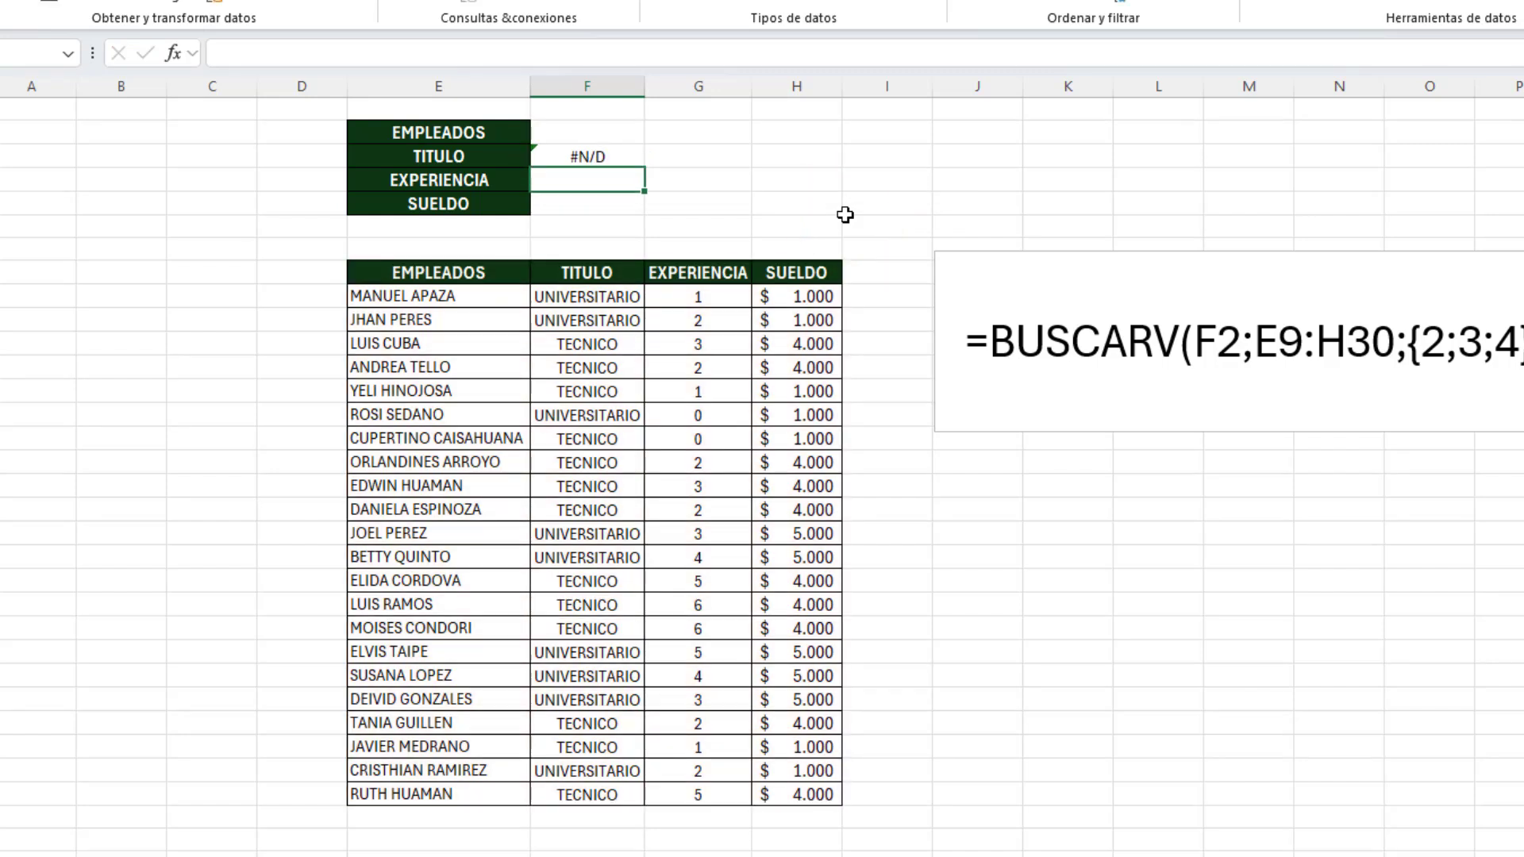
Pick two employees from F2's dropdown and autofit column F to the names
click(635, 131)
click(654, 133)
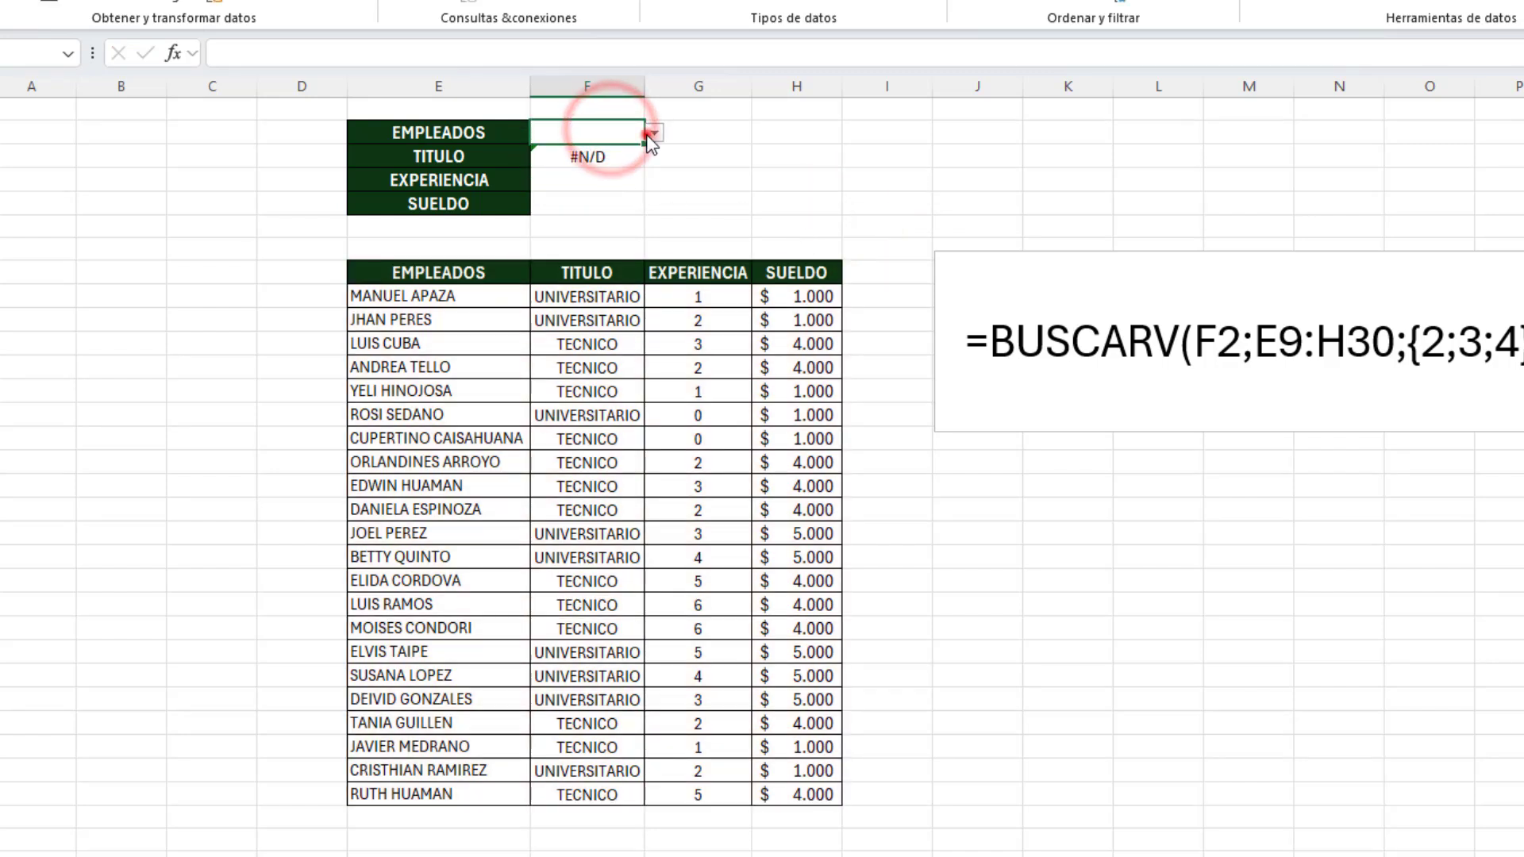
click(638, 168)
click(655, 133)
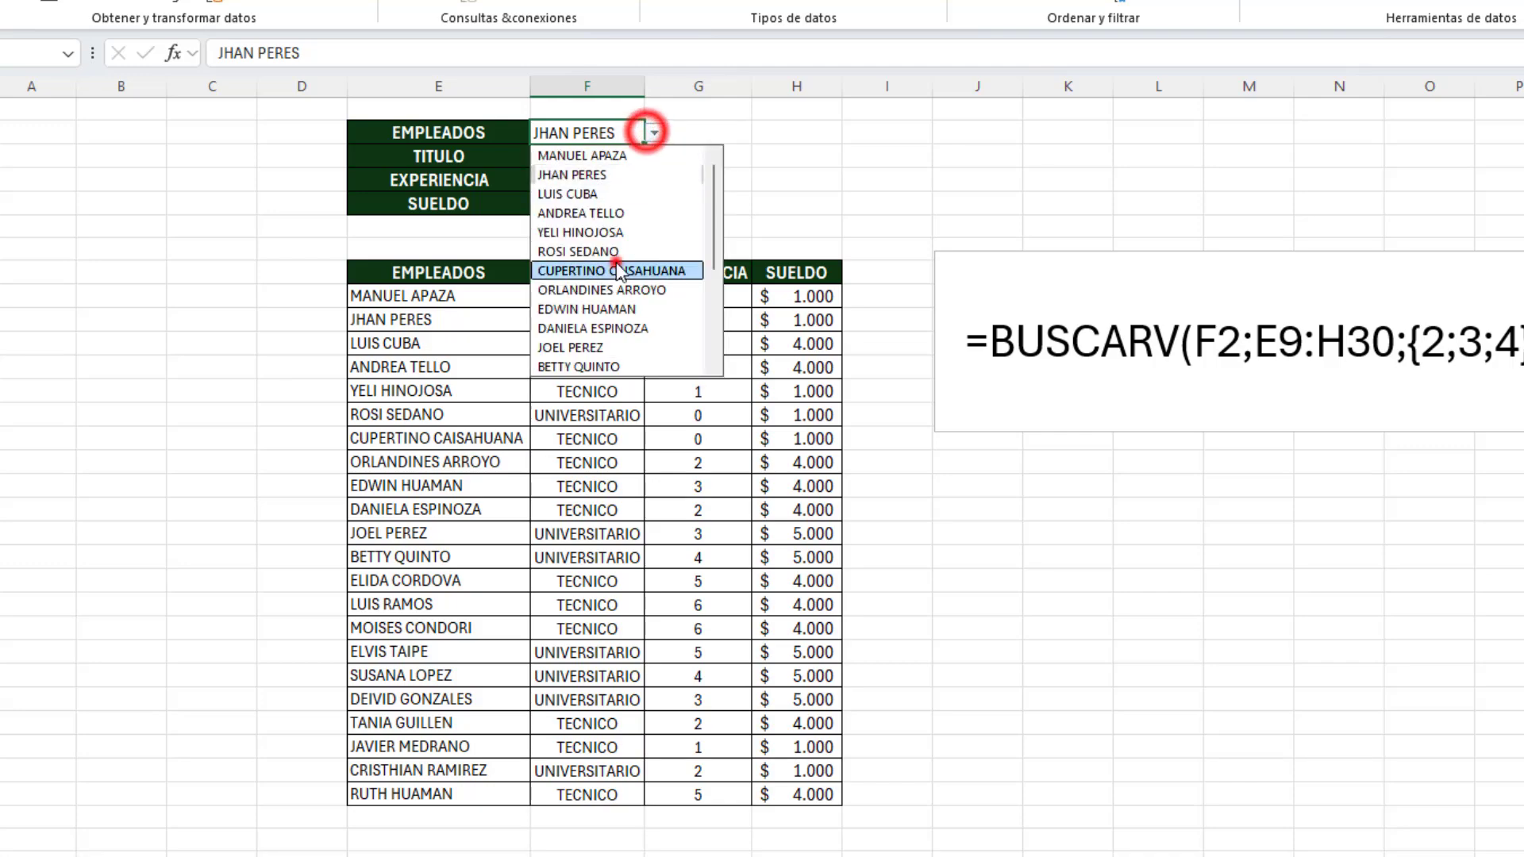
click(587, 264)
double_click(644, 90)
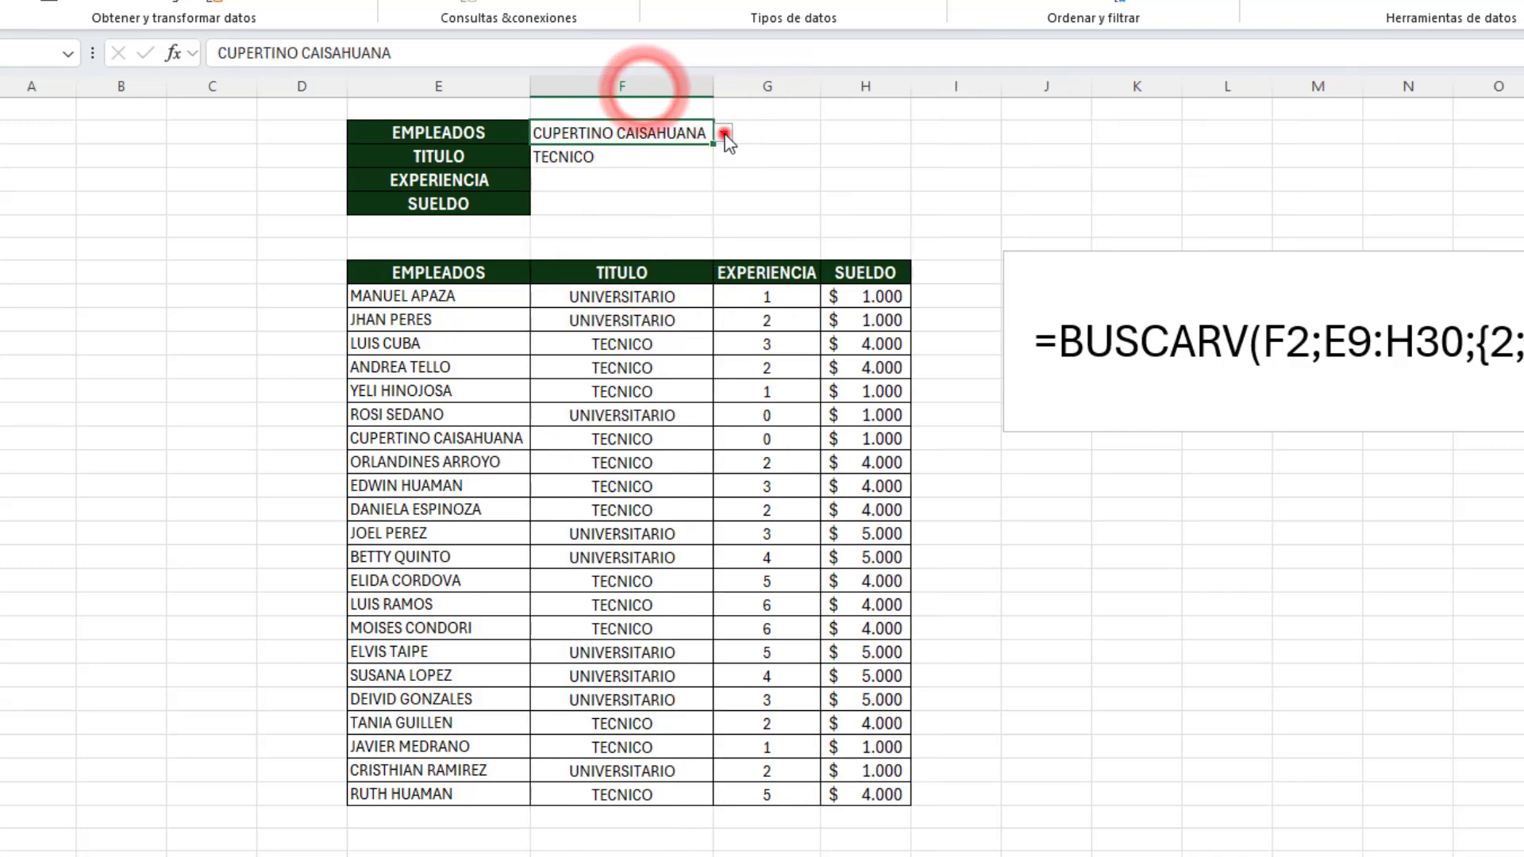
Try five more employees in F2, ending on one whose title shows TECNICO in F3
click(724, 133)
click(636, 321)
click(725, 133)
click(619, 364)
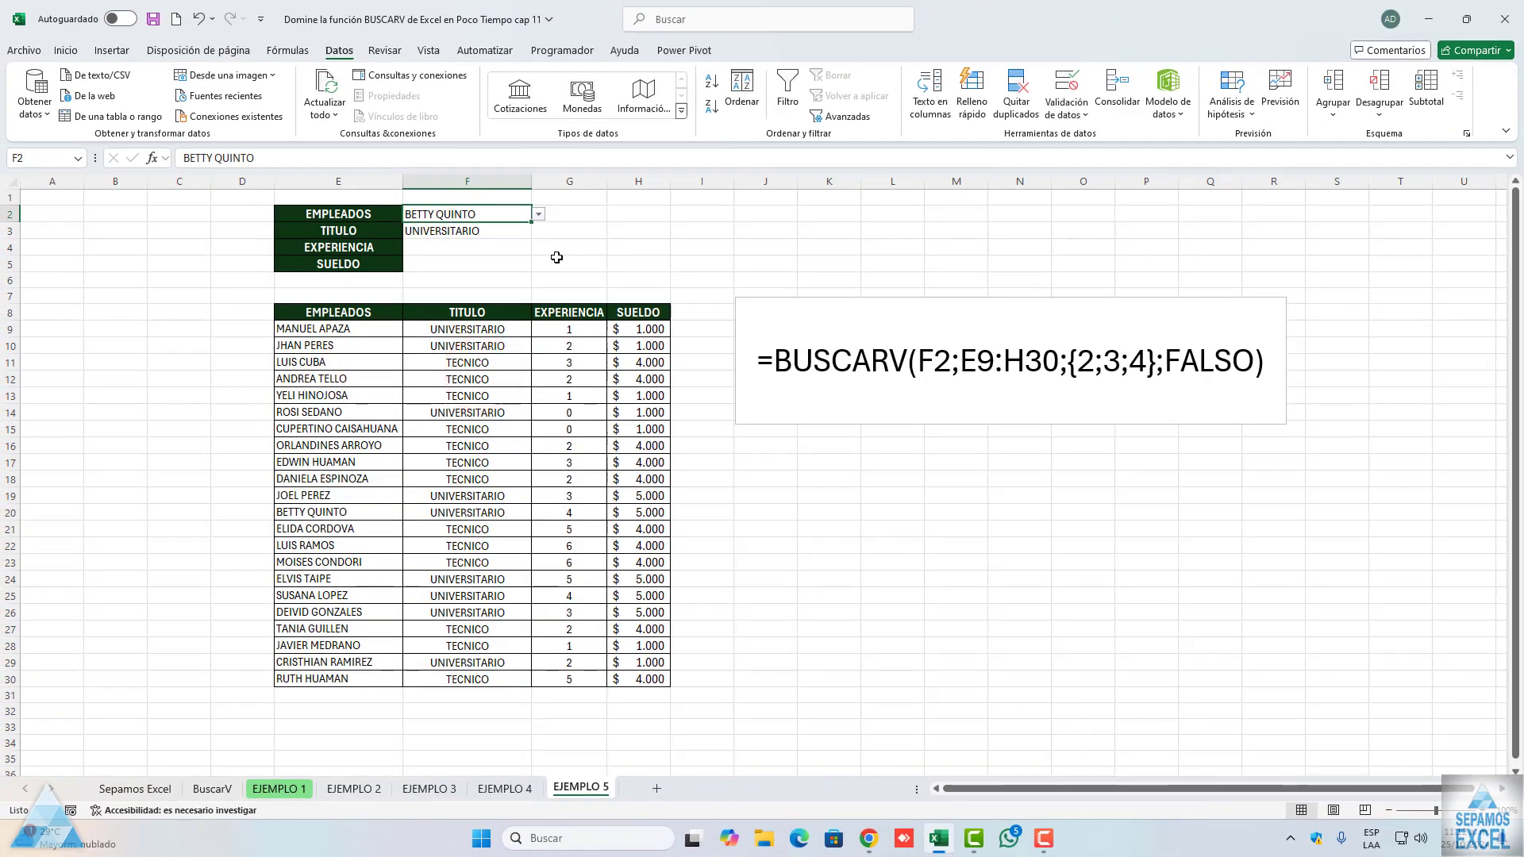
click(538, 214)
scroll(477, 318, down, 5)
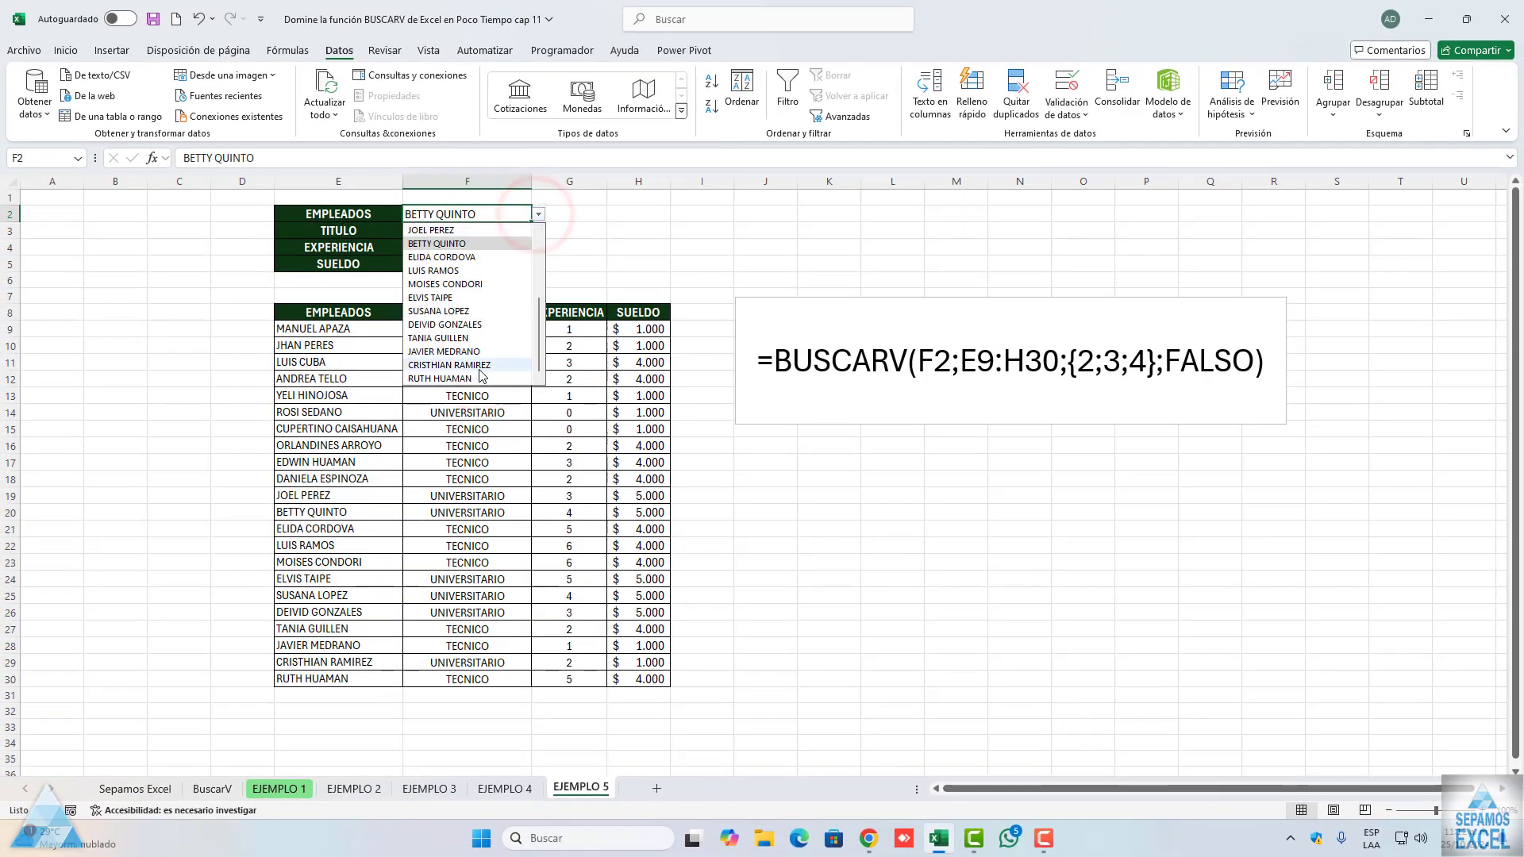
click(479, 369)
click(538, 215)
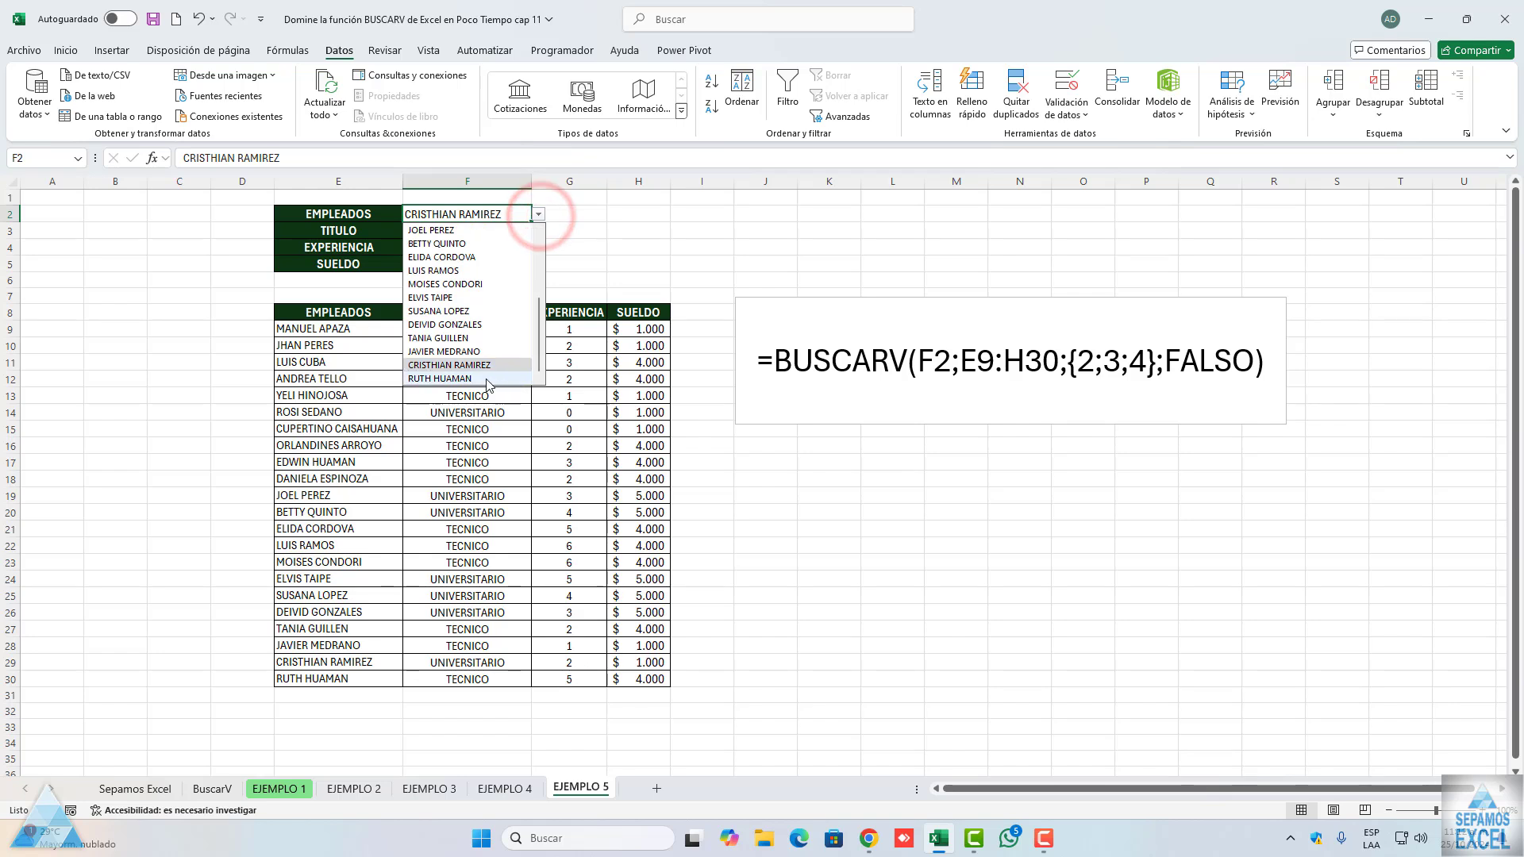
click(484, 379)
click(539, 214)
click(438, 340)
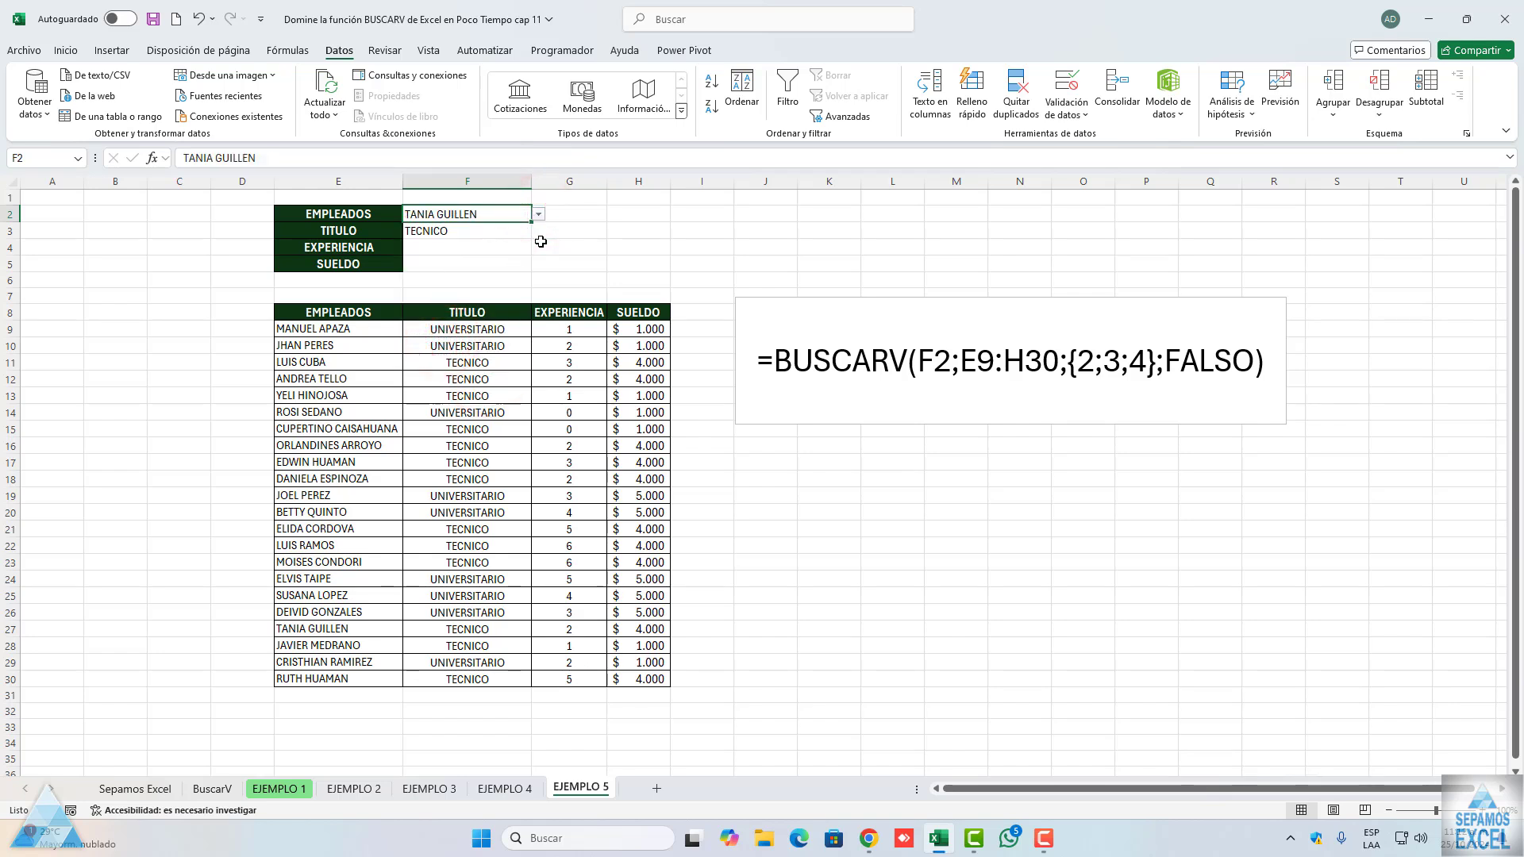
click(452, 250)
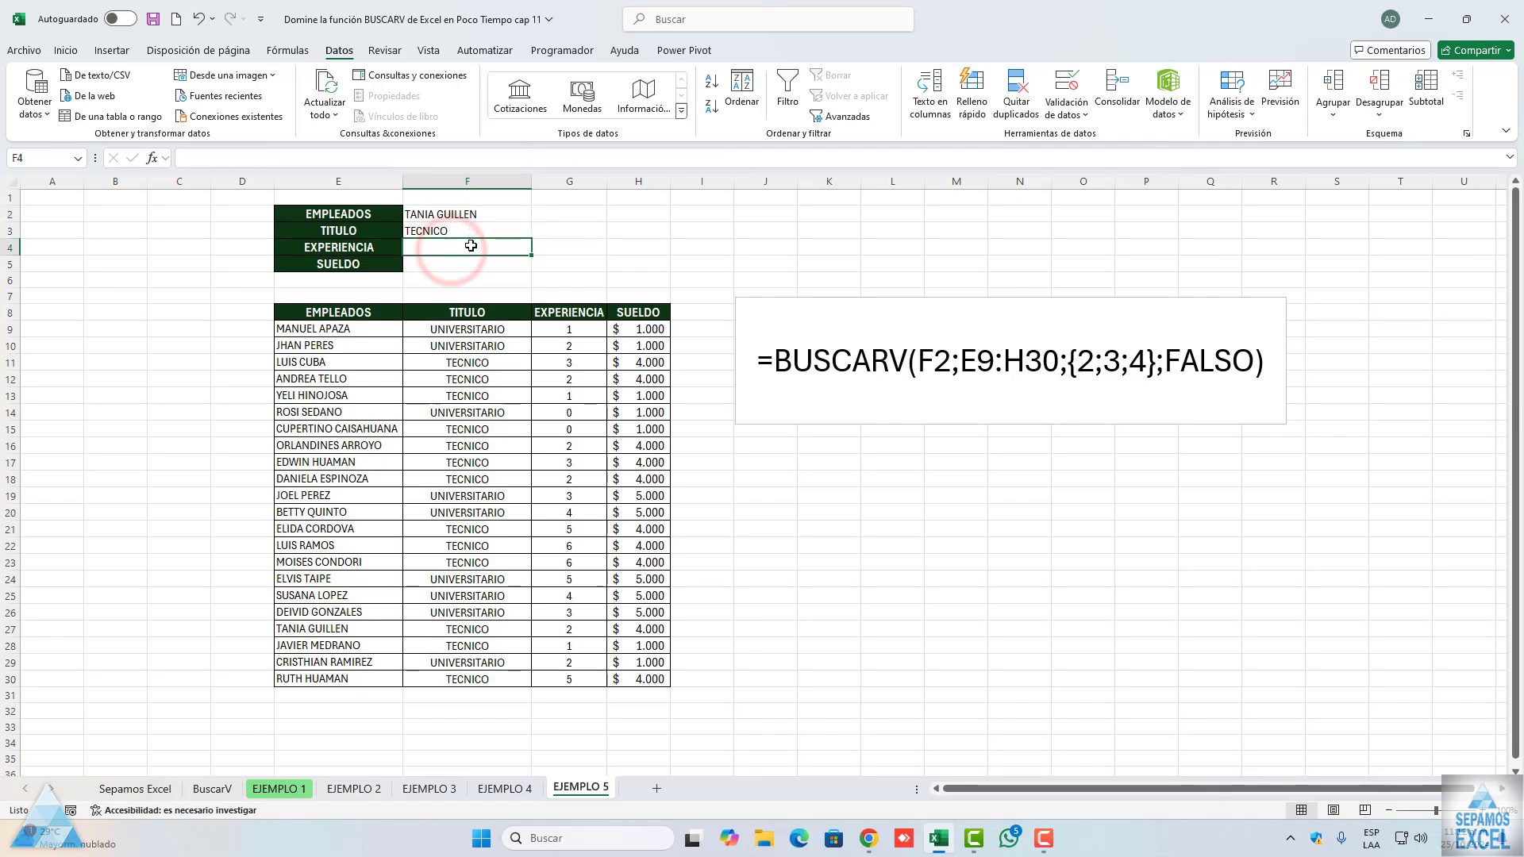
Enter =BUSCARV(F2;E8:H30;3;FALSO) in F4, returning the employee's experience of 2
text(=busc)
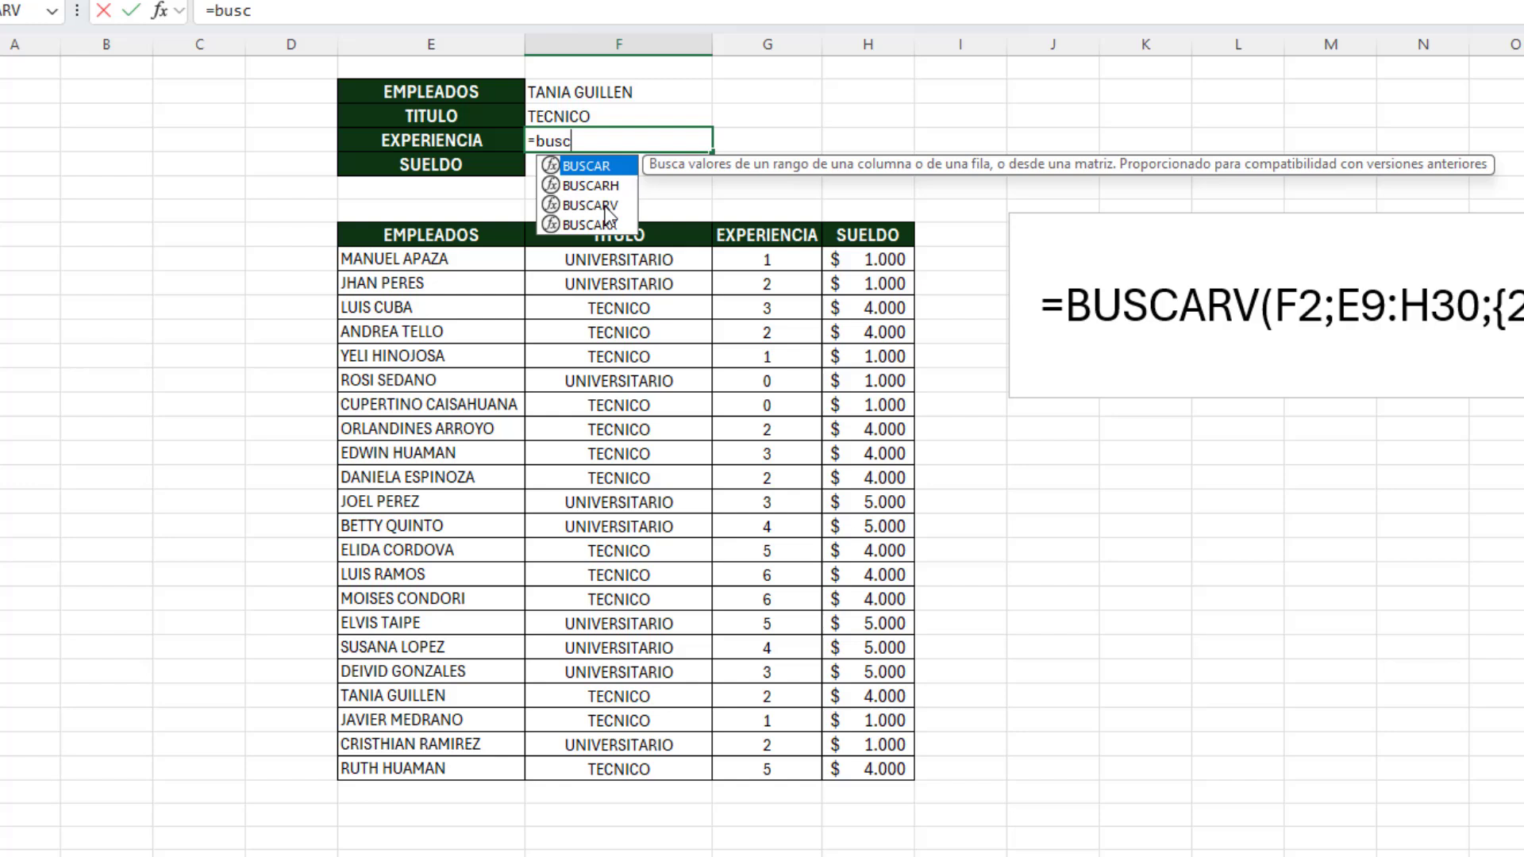
double_click(606, 206)
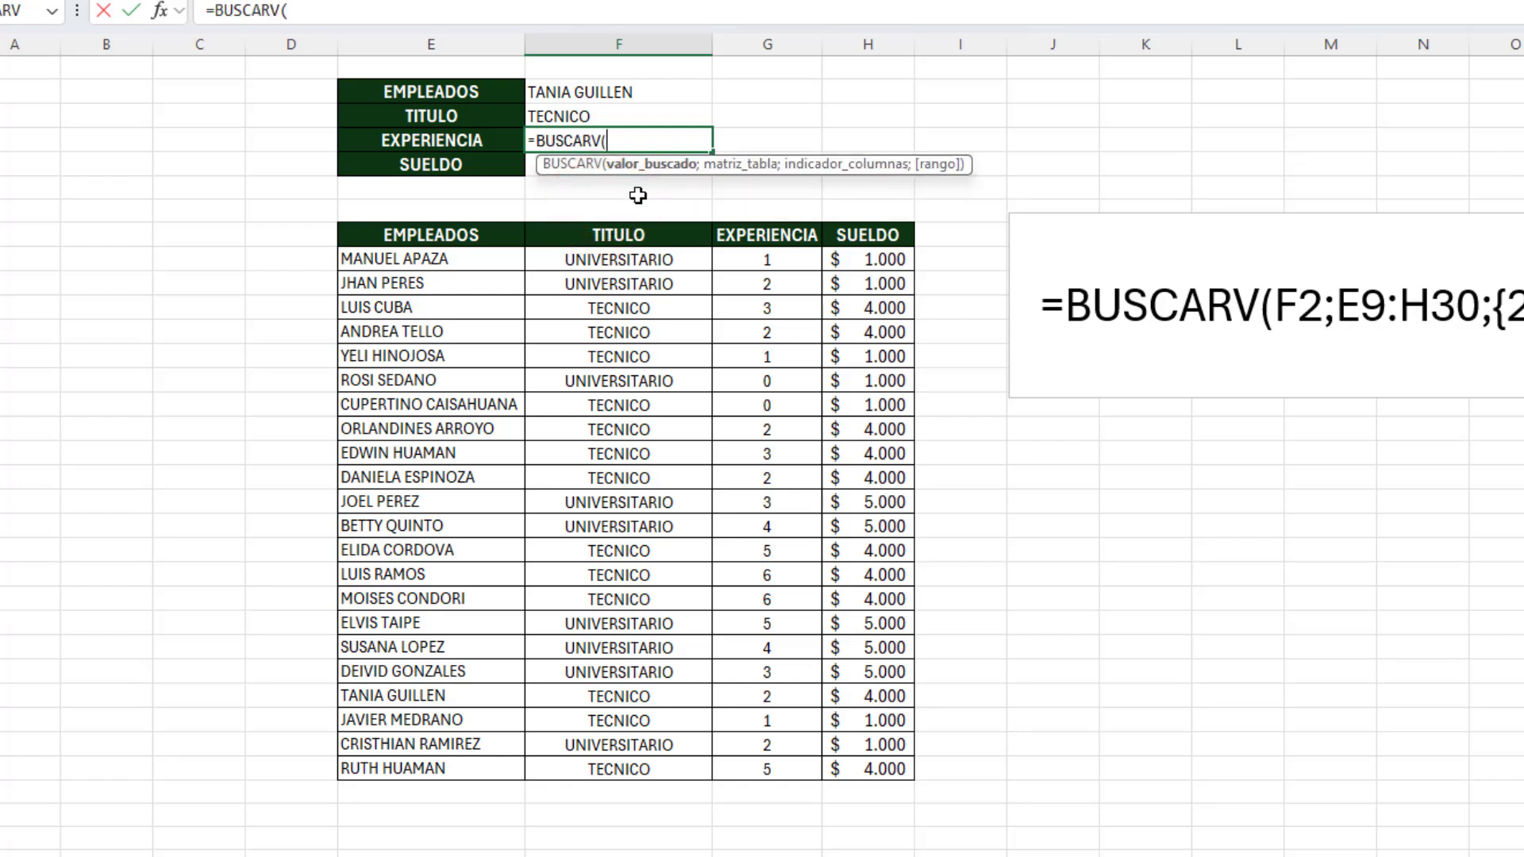
click(620, 93)
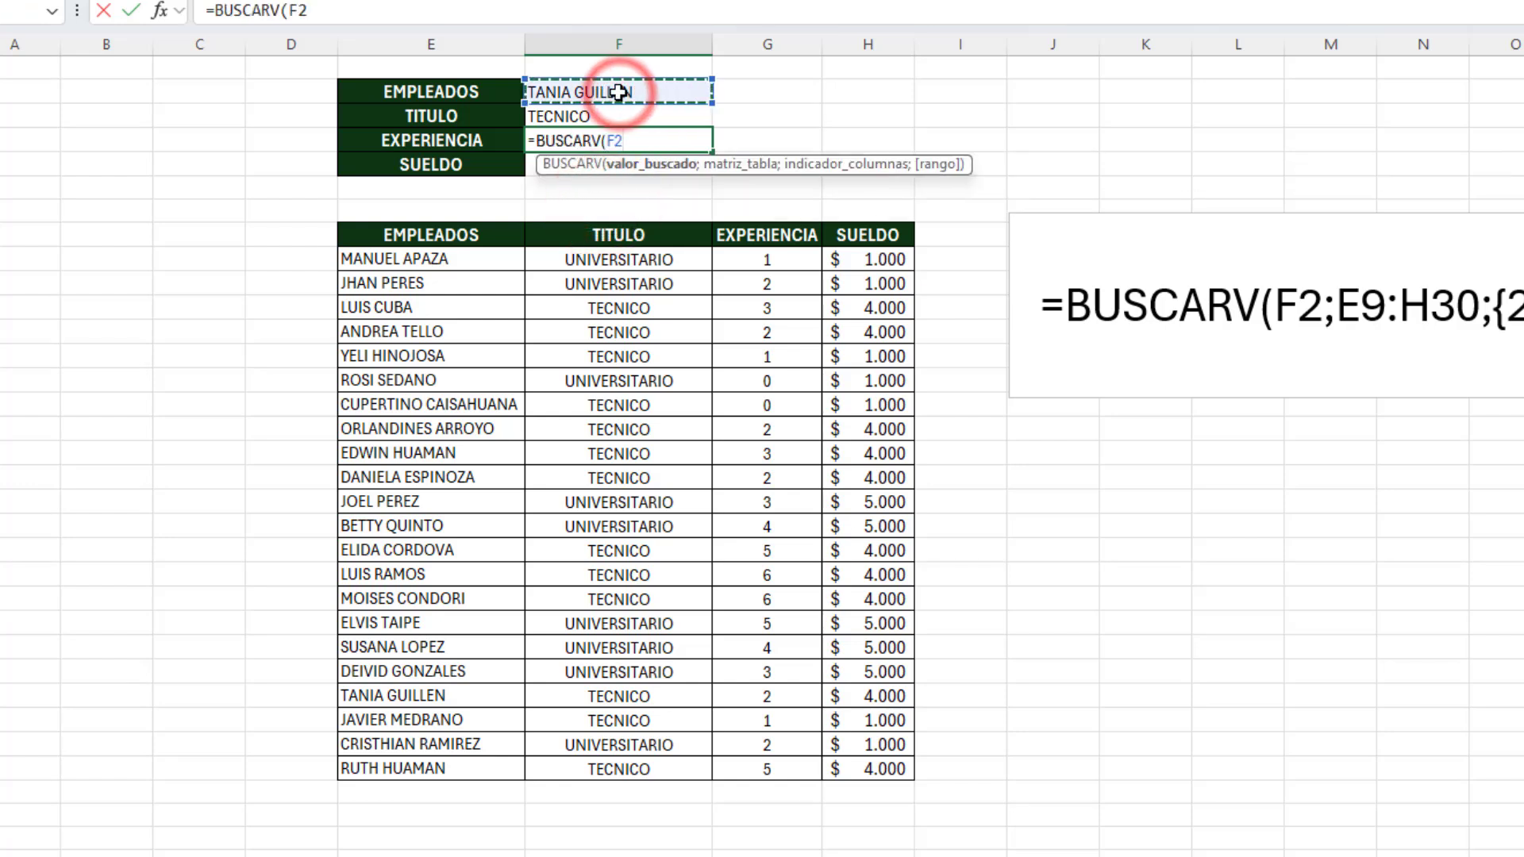
text(;)
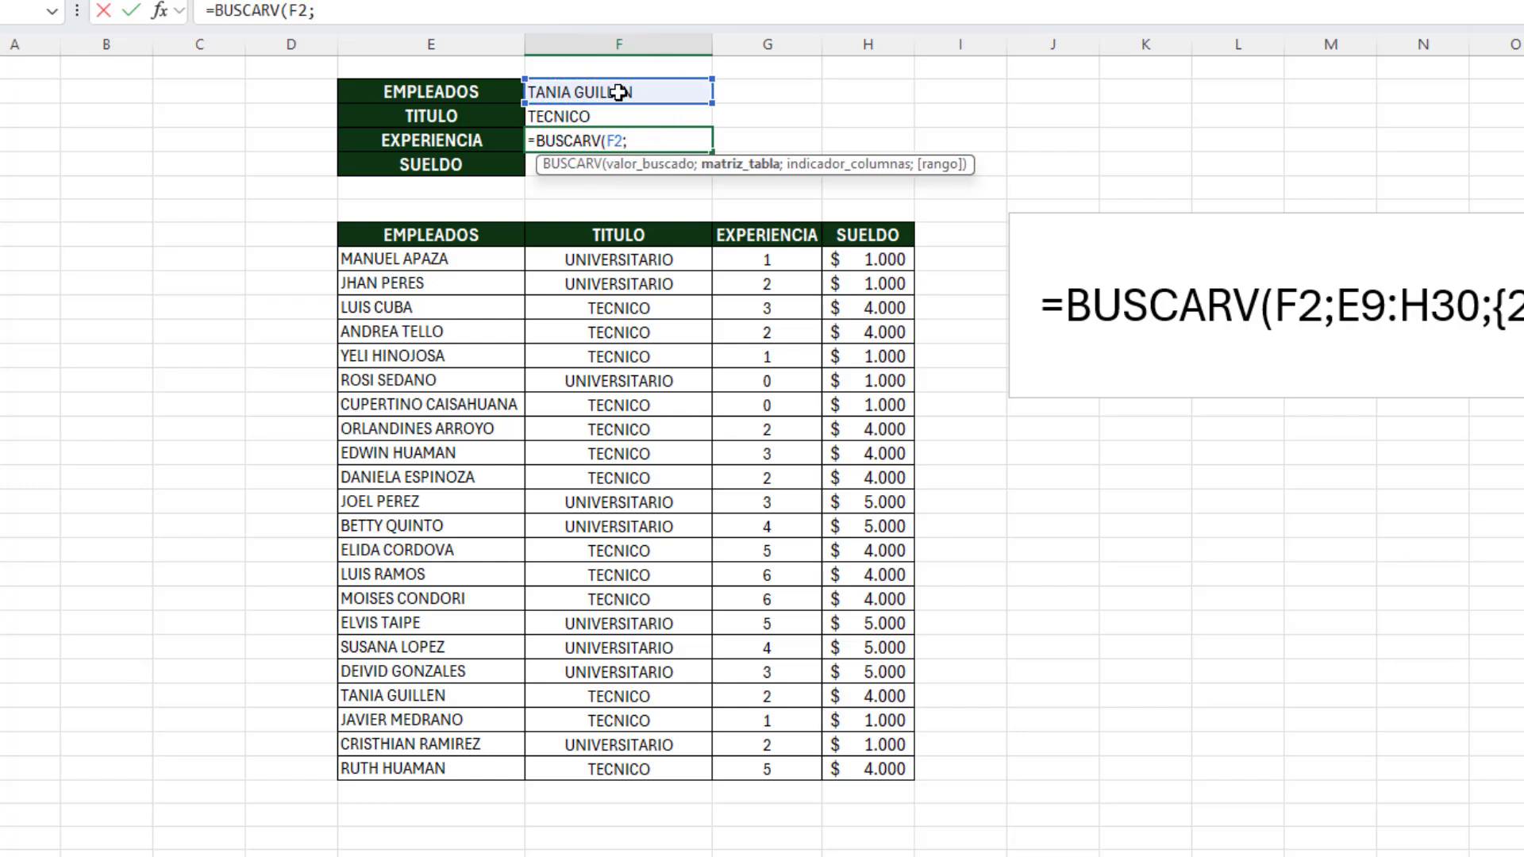
drag(455, 238, 862, 769)
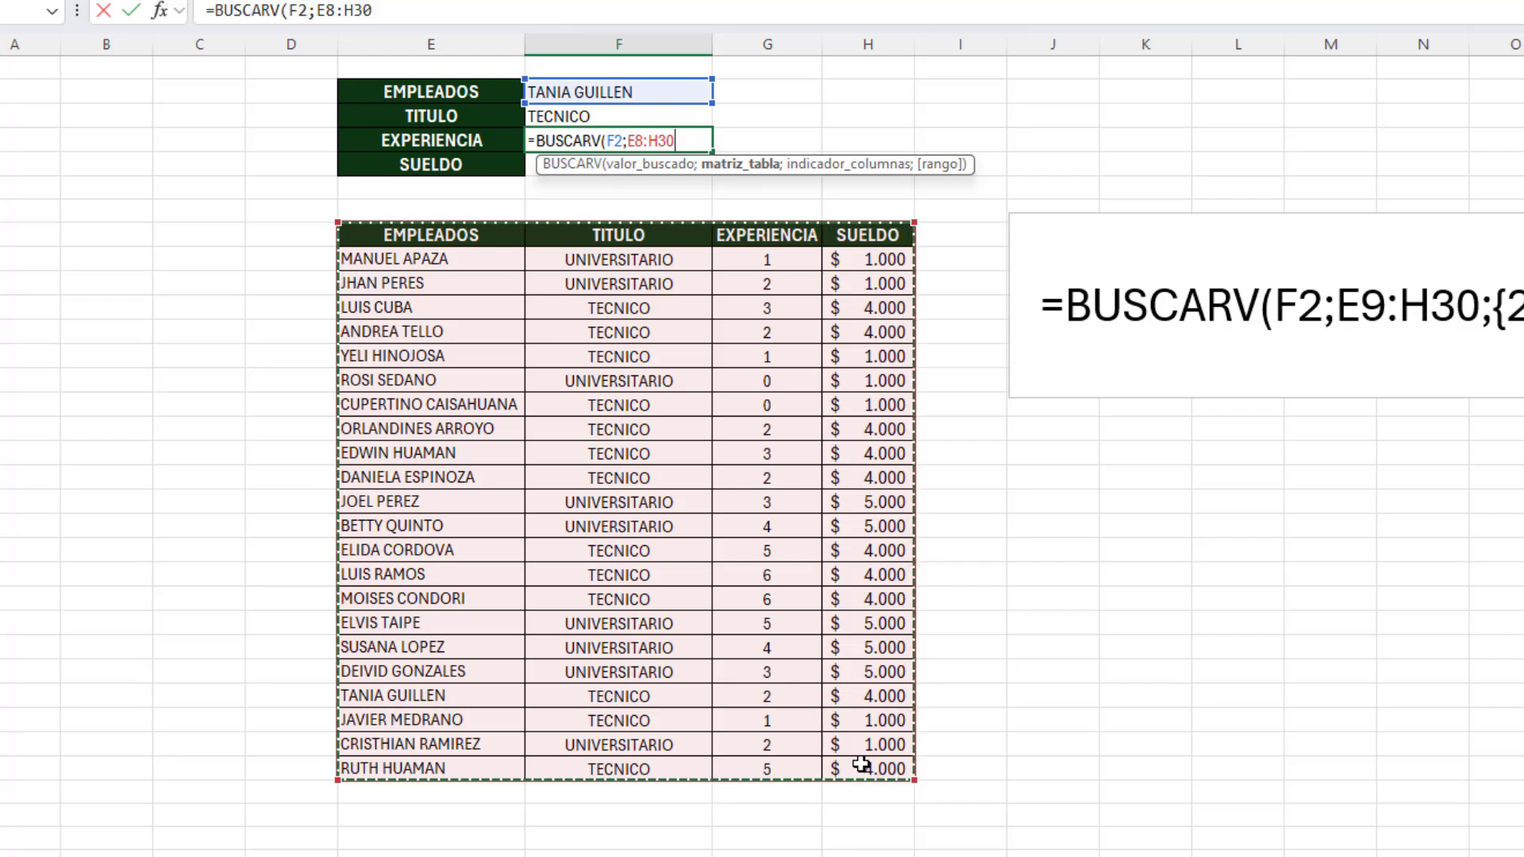
text(;3)
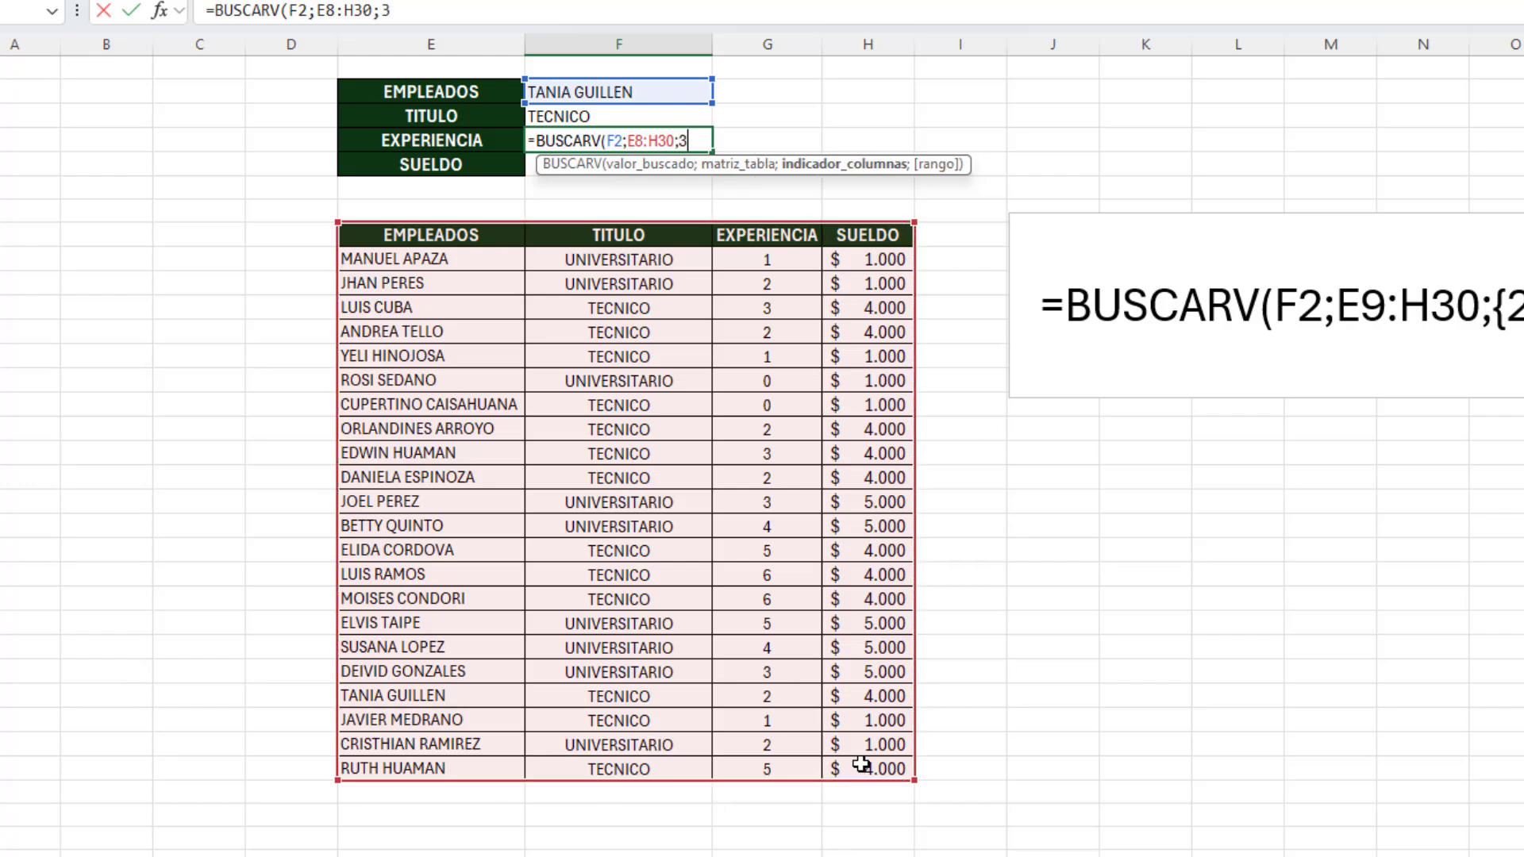
text(;)
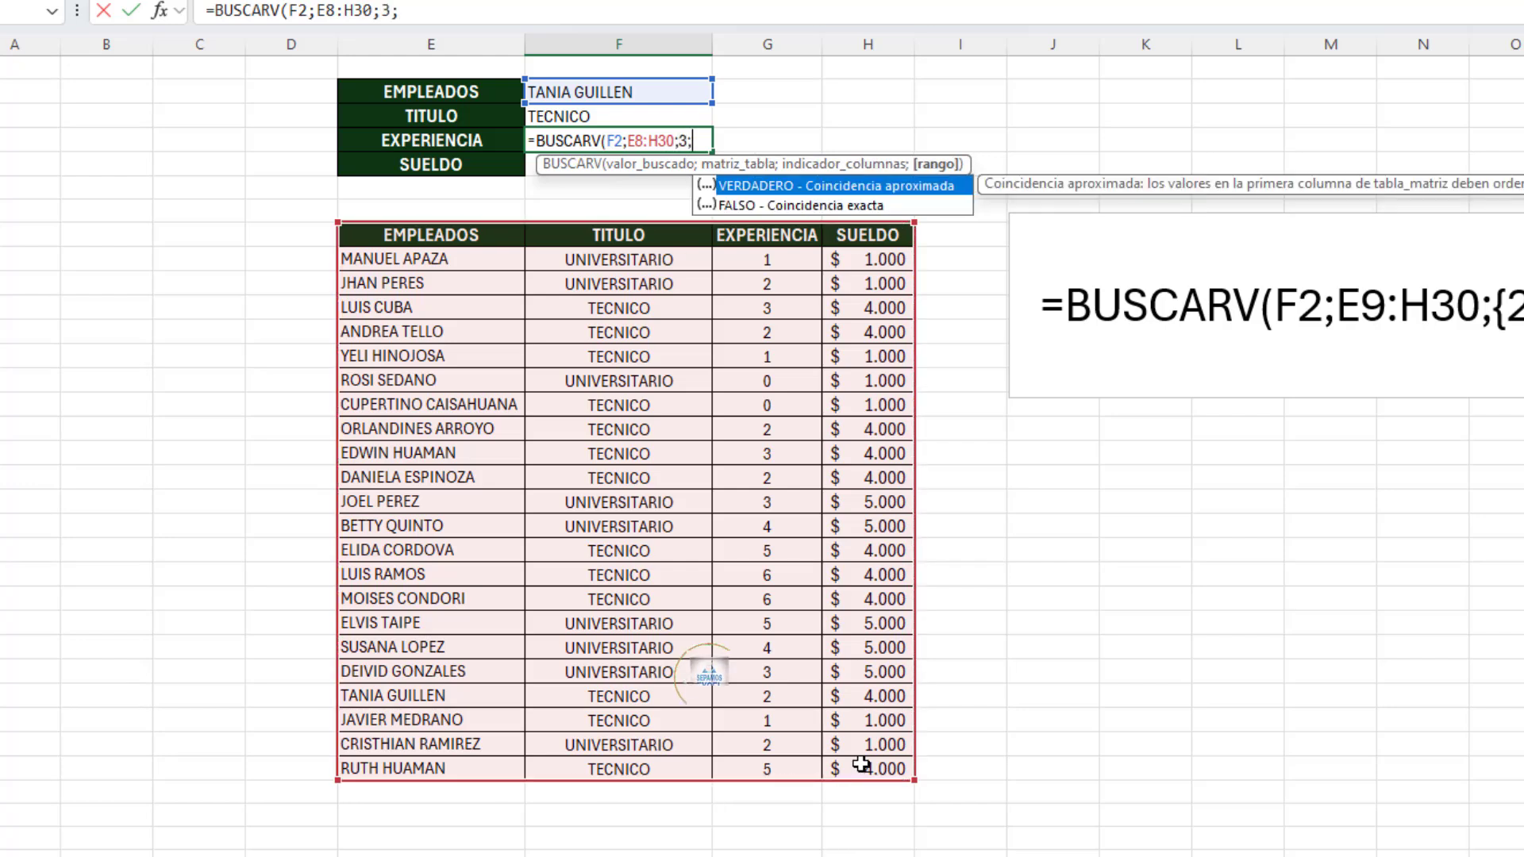
text(falso)
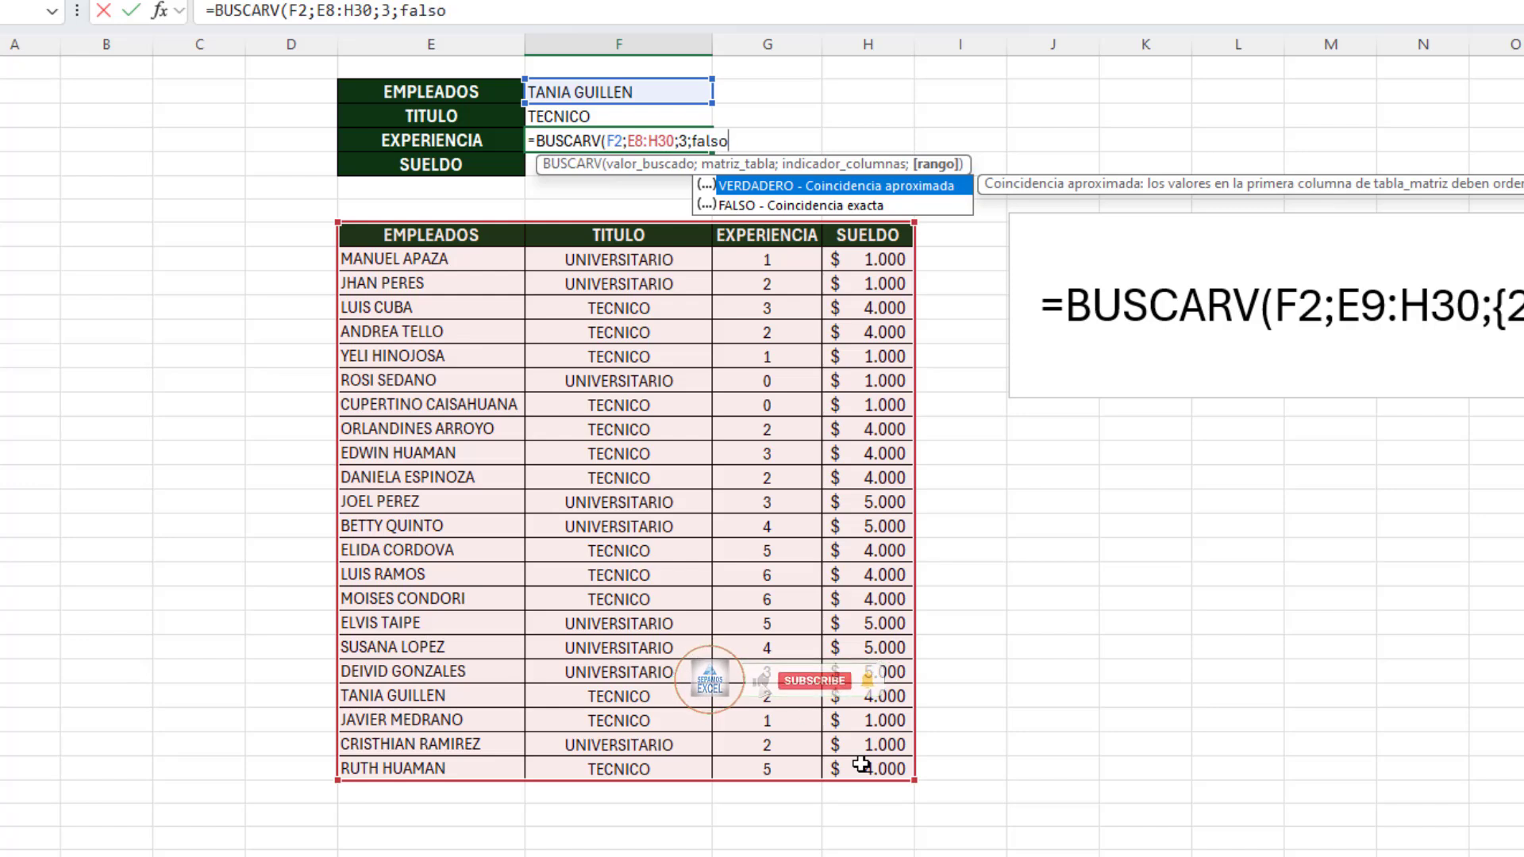
key(Return)
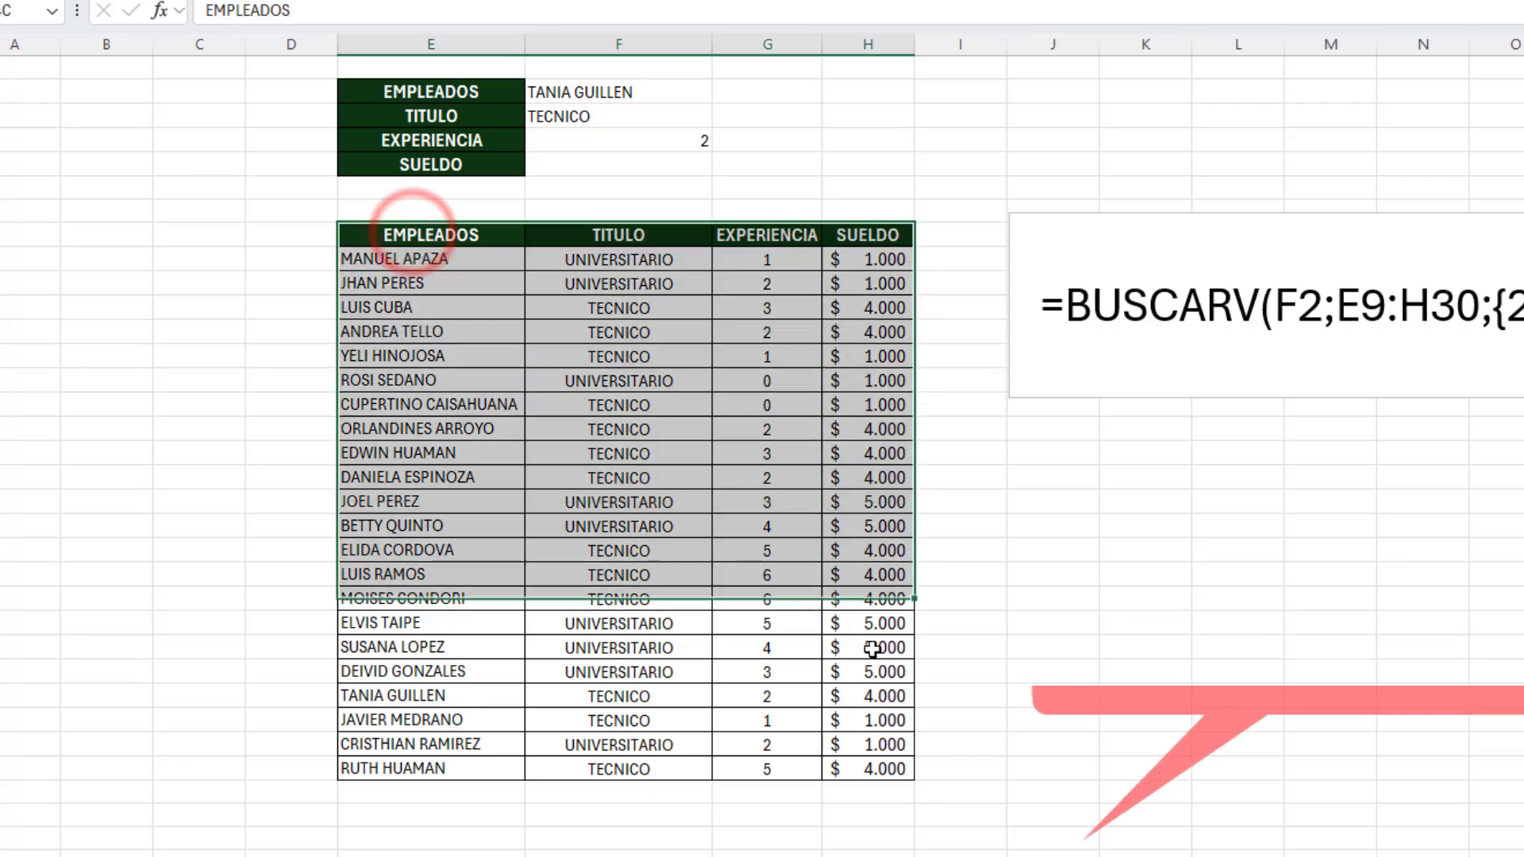
Type the label 'primer datp' into cell E7 above the employee table
drag(410, 258, 885, 769)
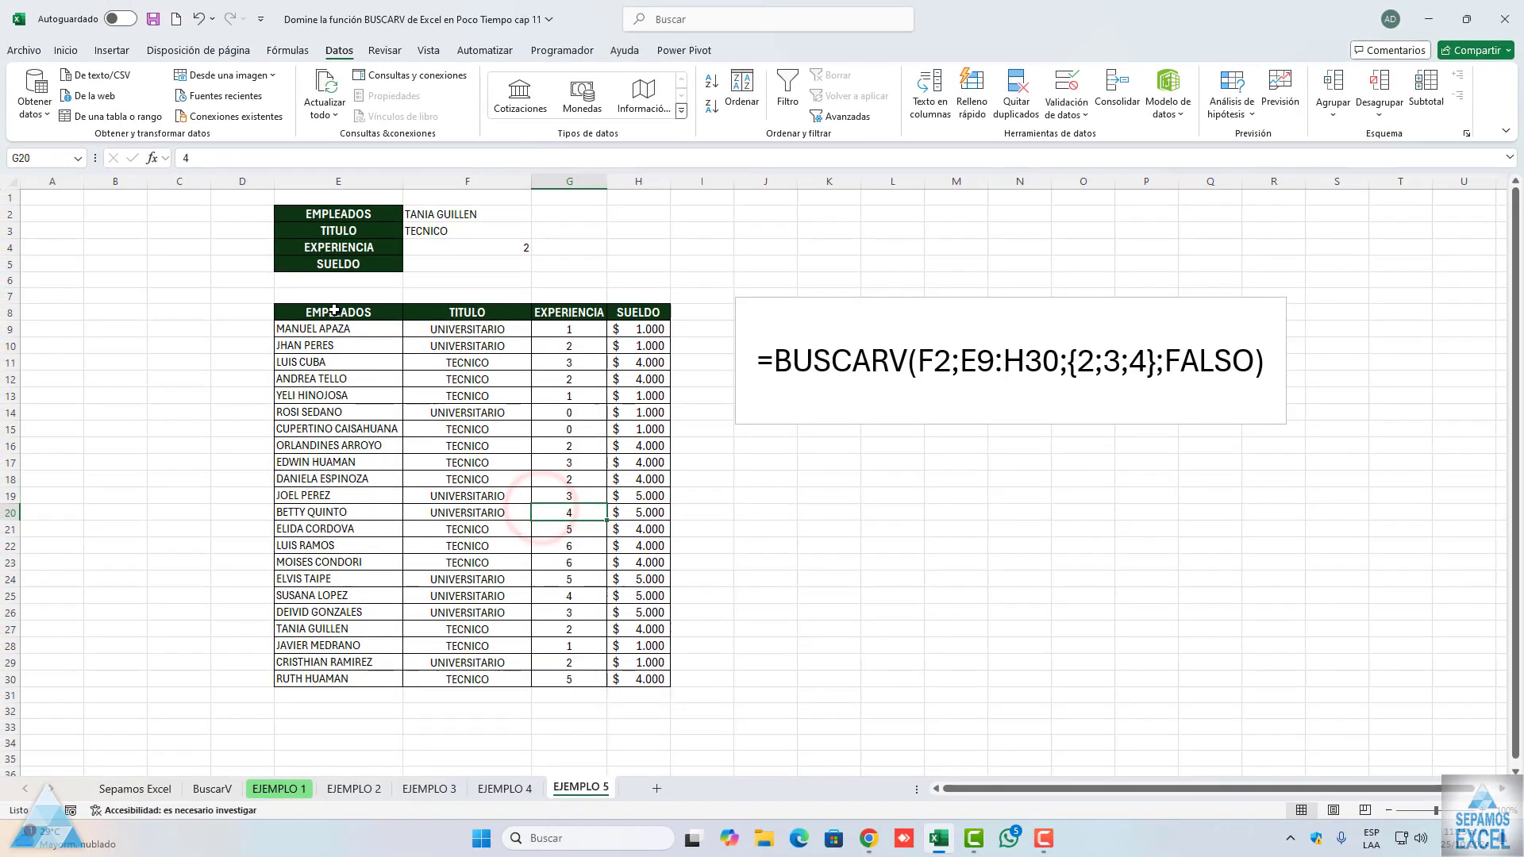
drag(337, 310, 339, 673)
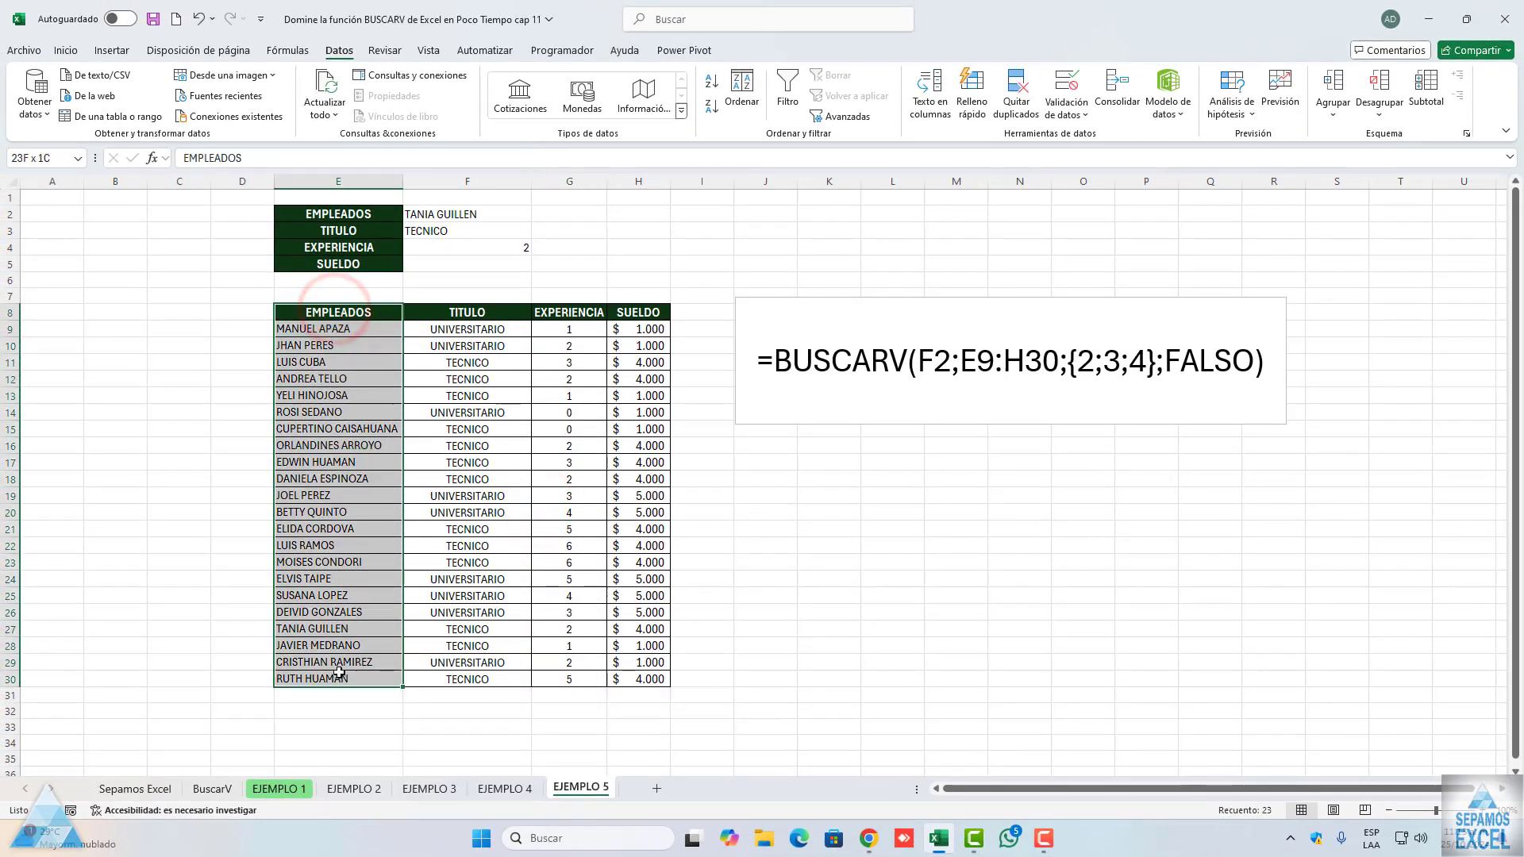
click(326, 300)
text(primer datp)
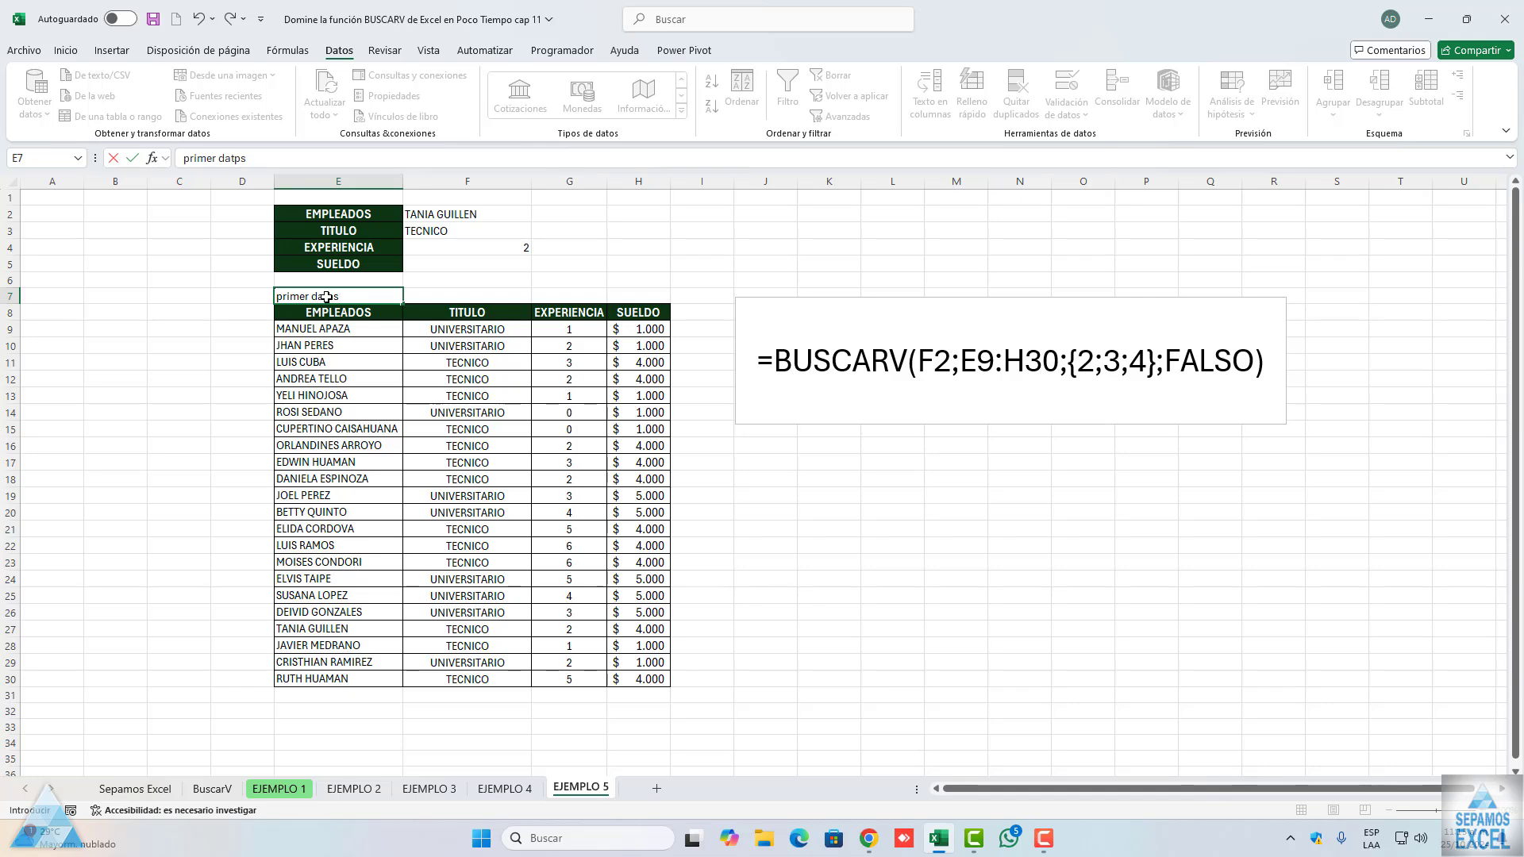
key(Tab)
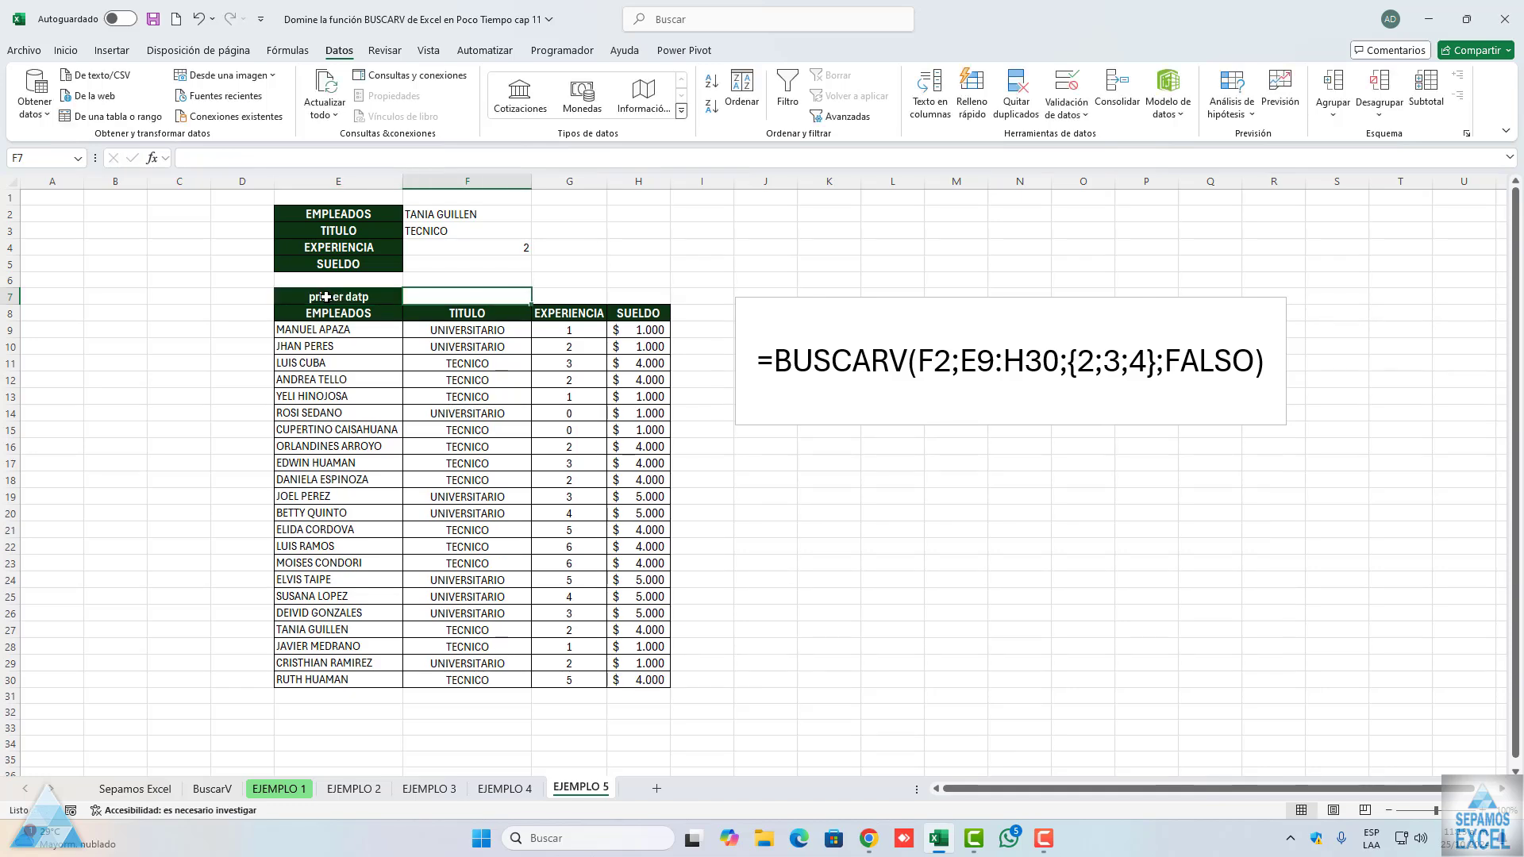
Set E7 to no fill with black font, then select the names E8:E30
click(325, 297)
click(66, 50)
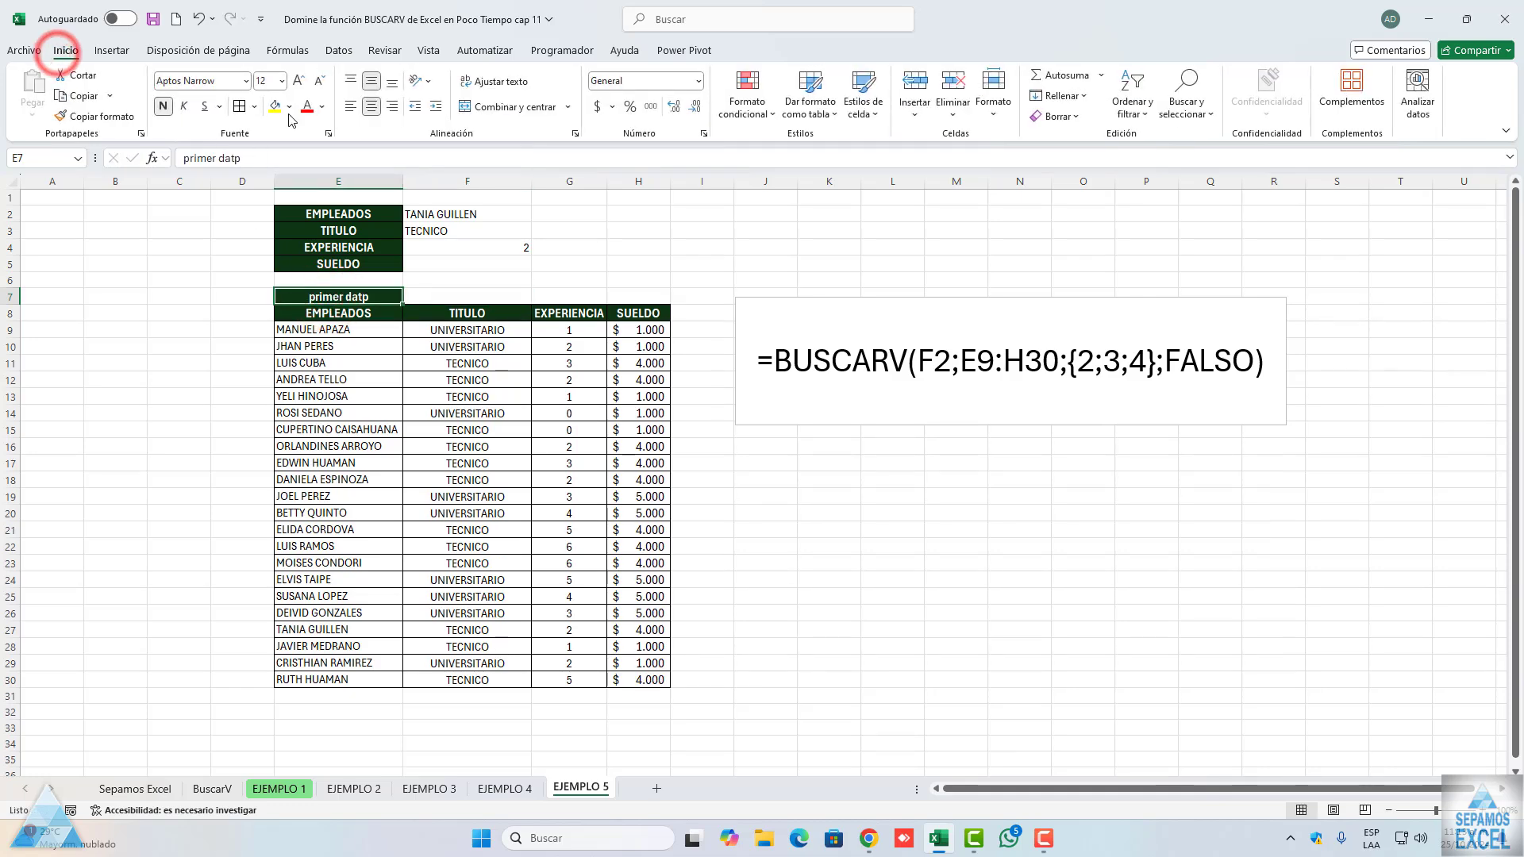
click(289, 107)
click(323, 318)
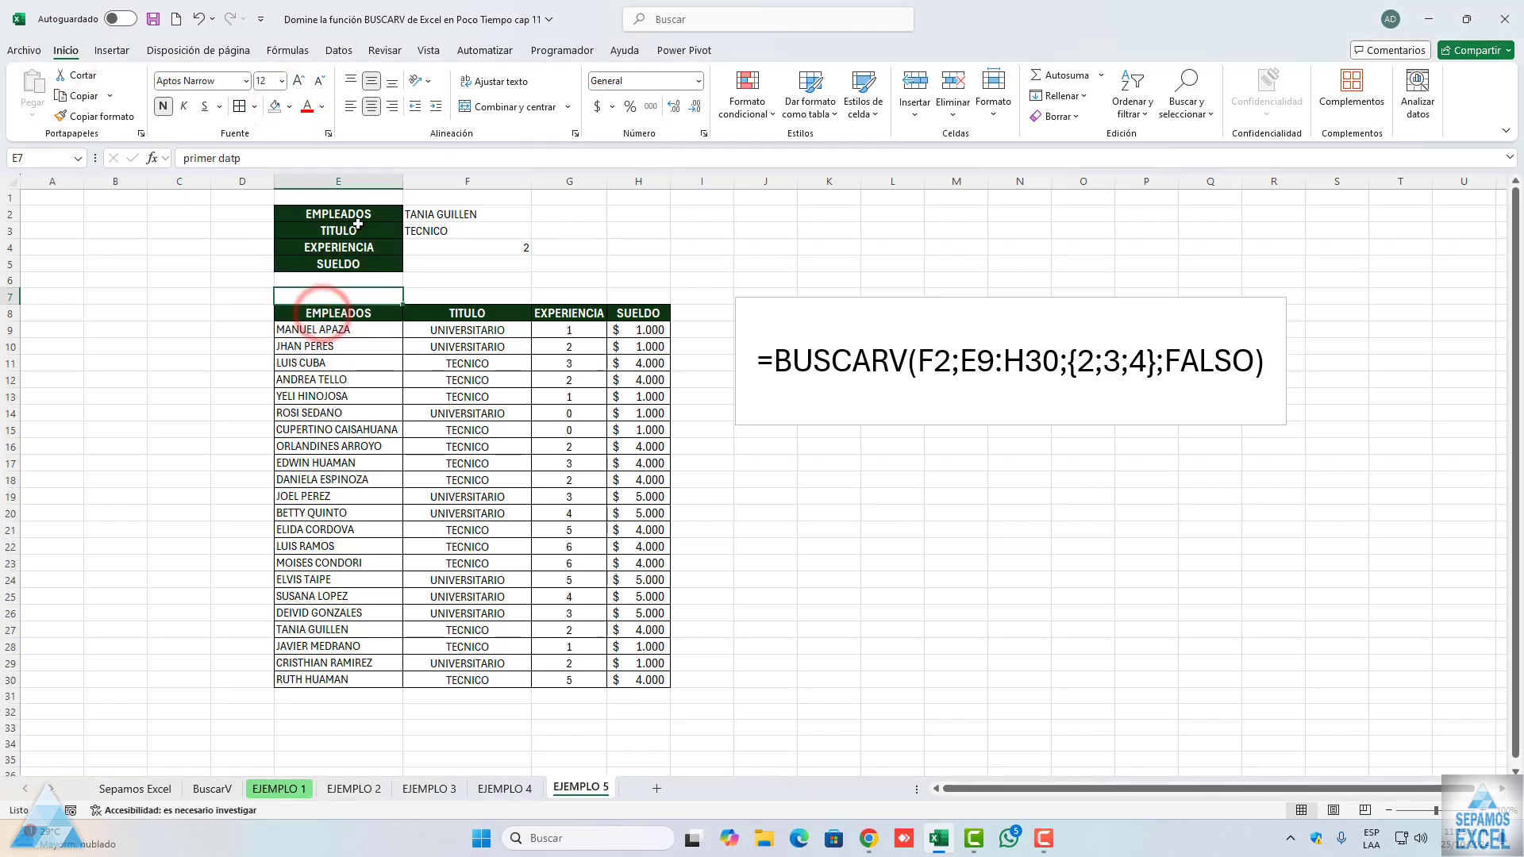
click(322, 106)
click(317, 160)
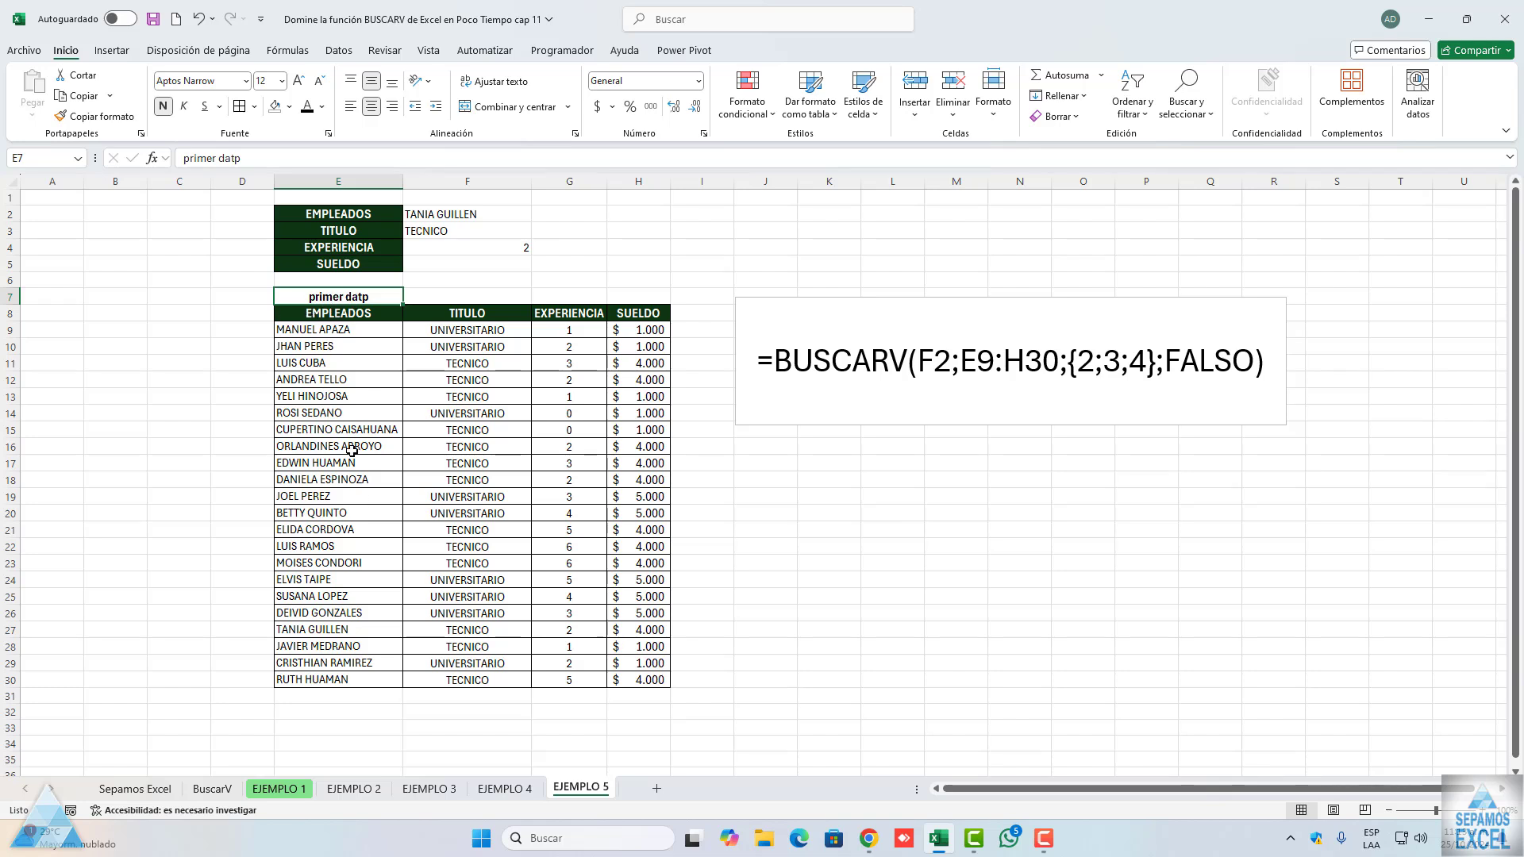
drag(353, 321, 350, 681)
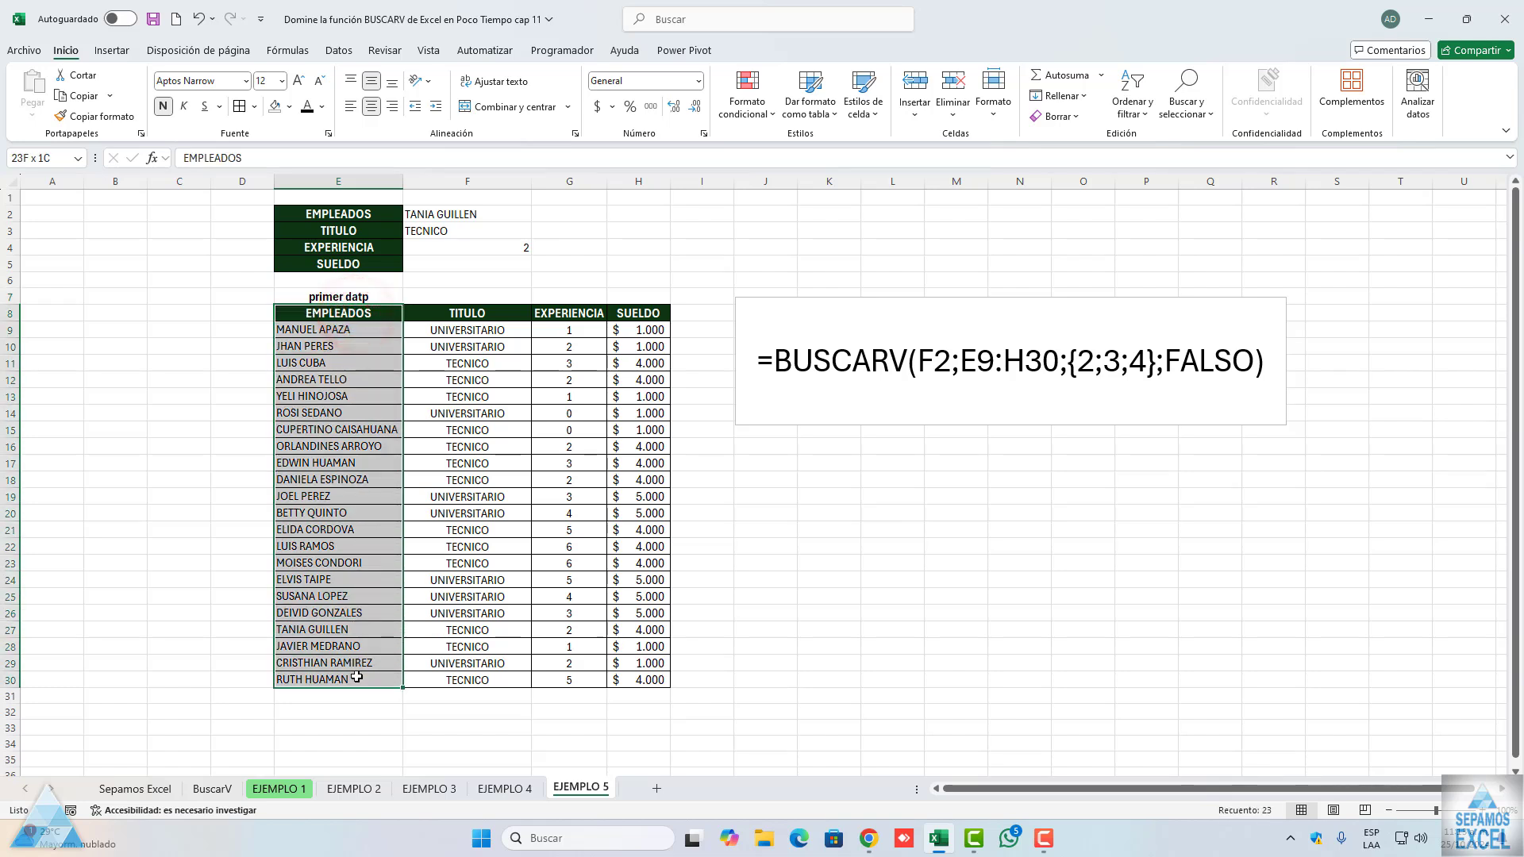
Fill E8:E30 with light green and check the experience formula in F4
click(291, 108)
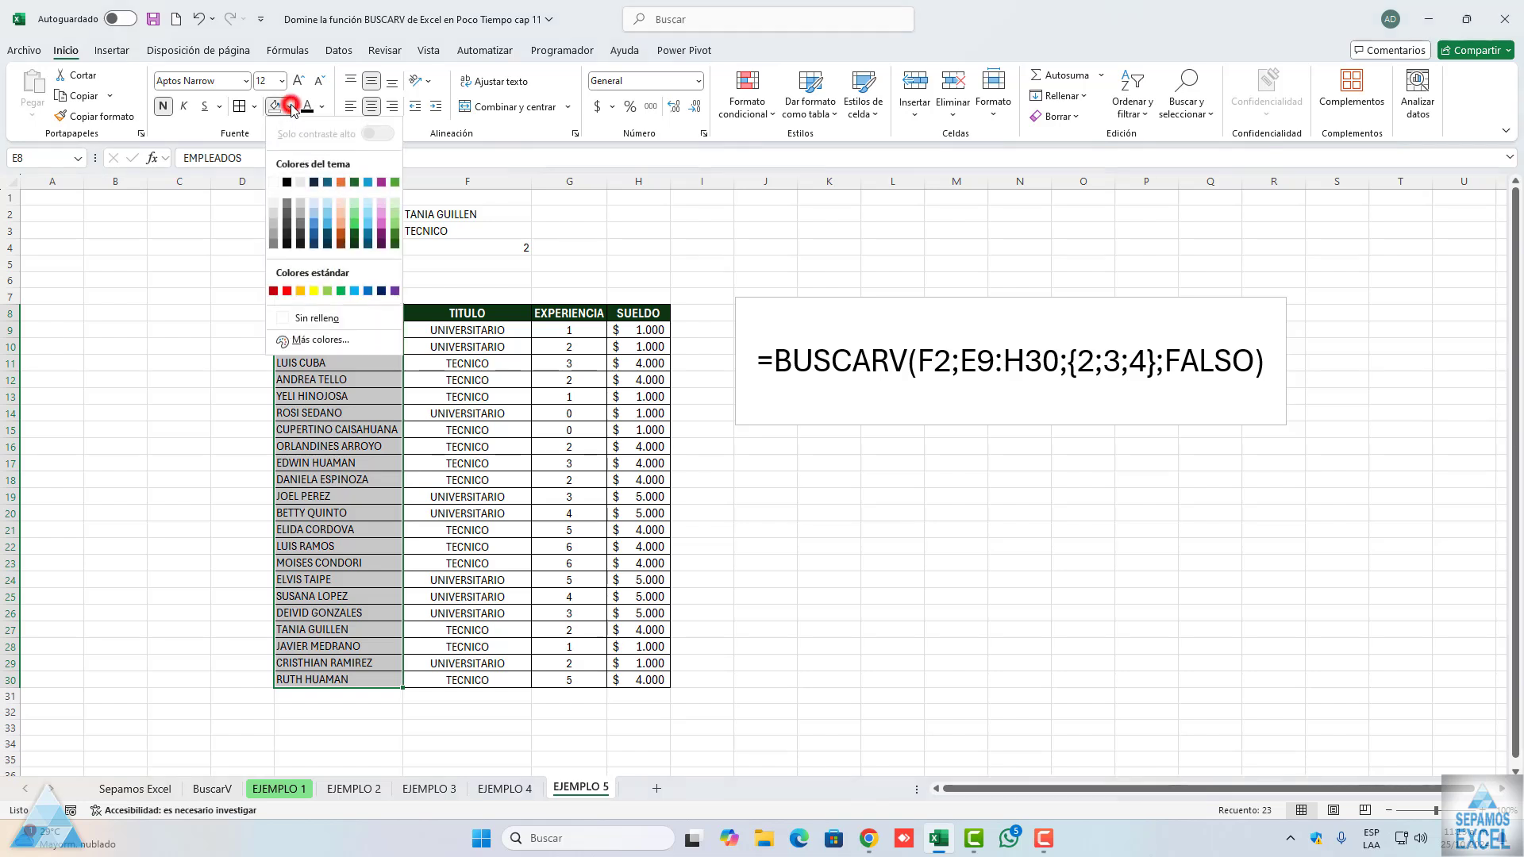
click(326, 292)
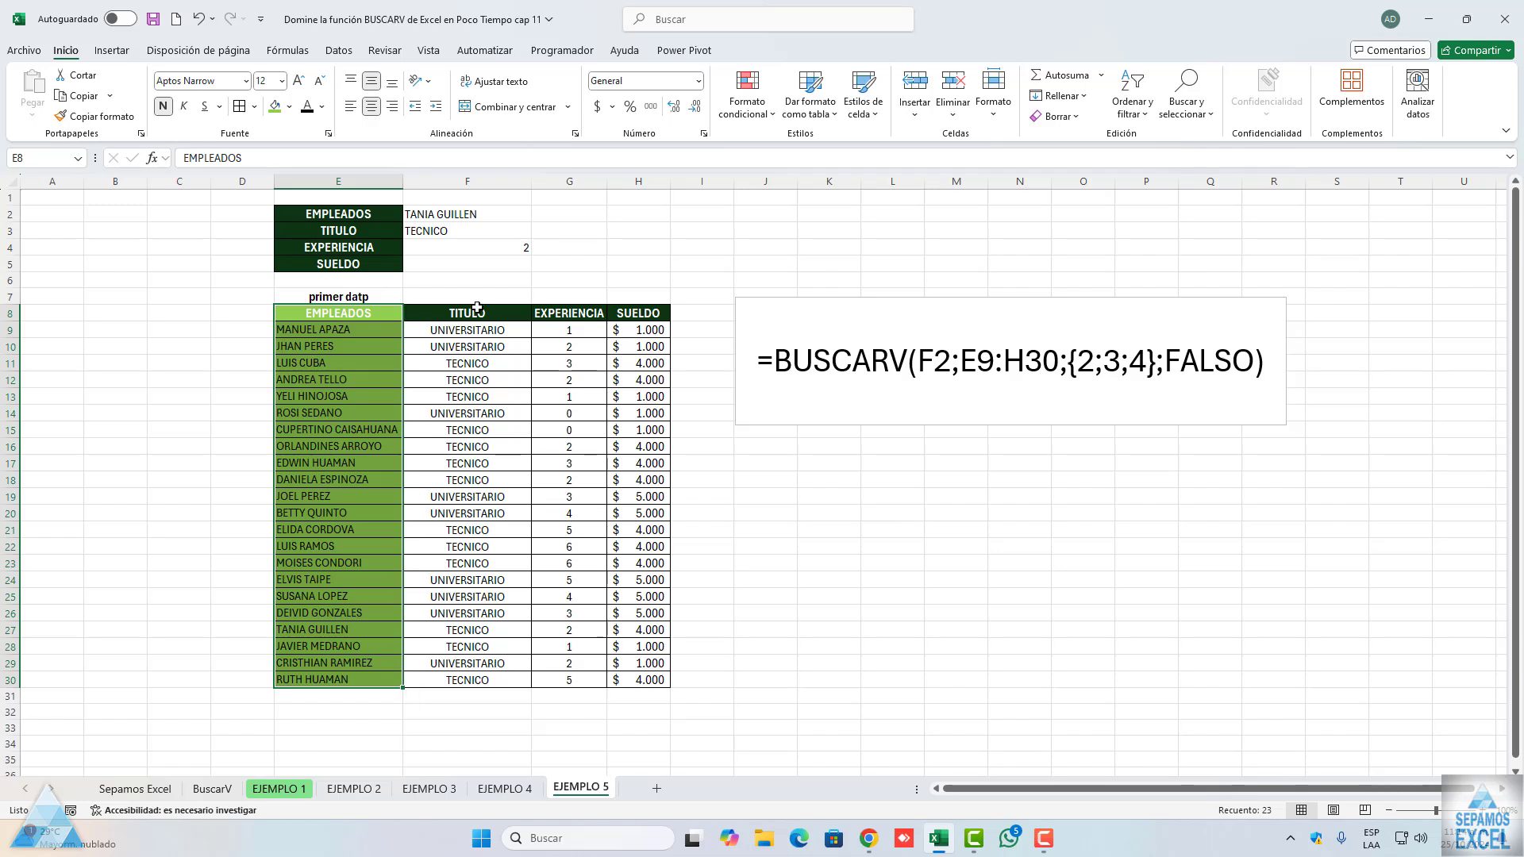
click(463, 248)
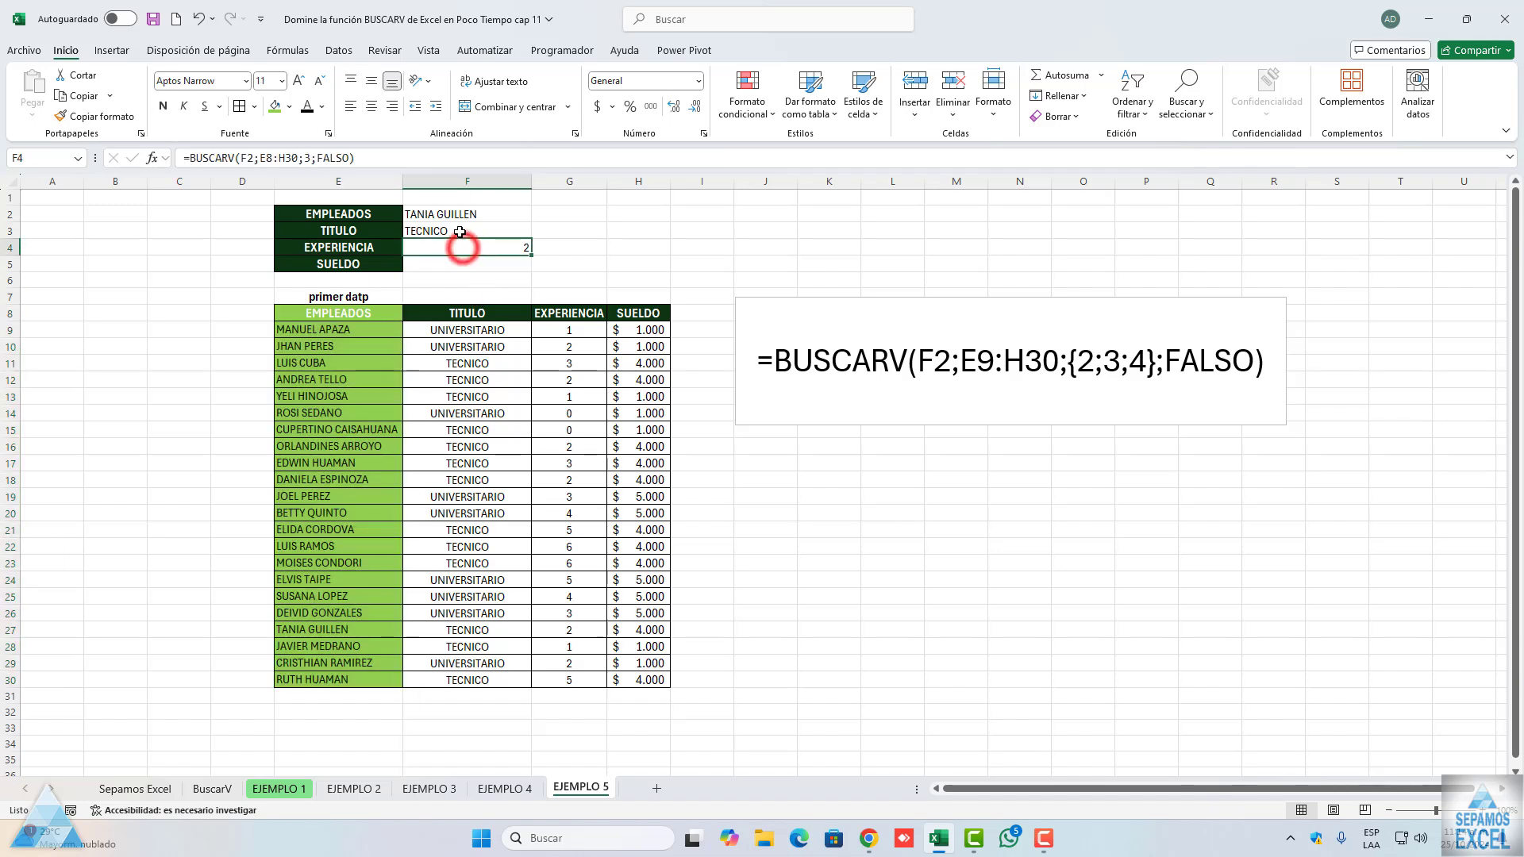
click(461, 230)
Enter column numbers 2, 3 and 4 in F7:H7, then select each column below to show which it labels
click(466, 295)
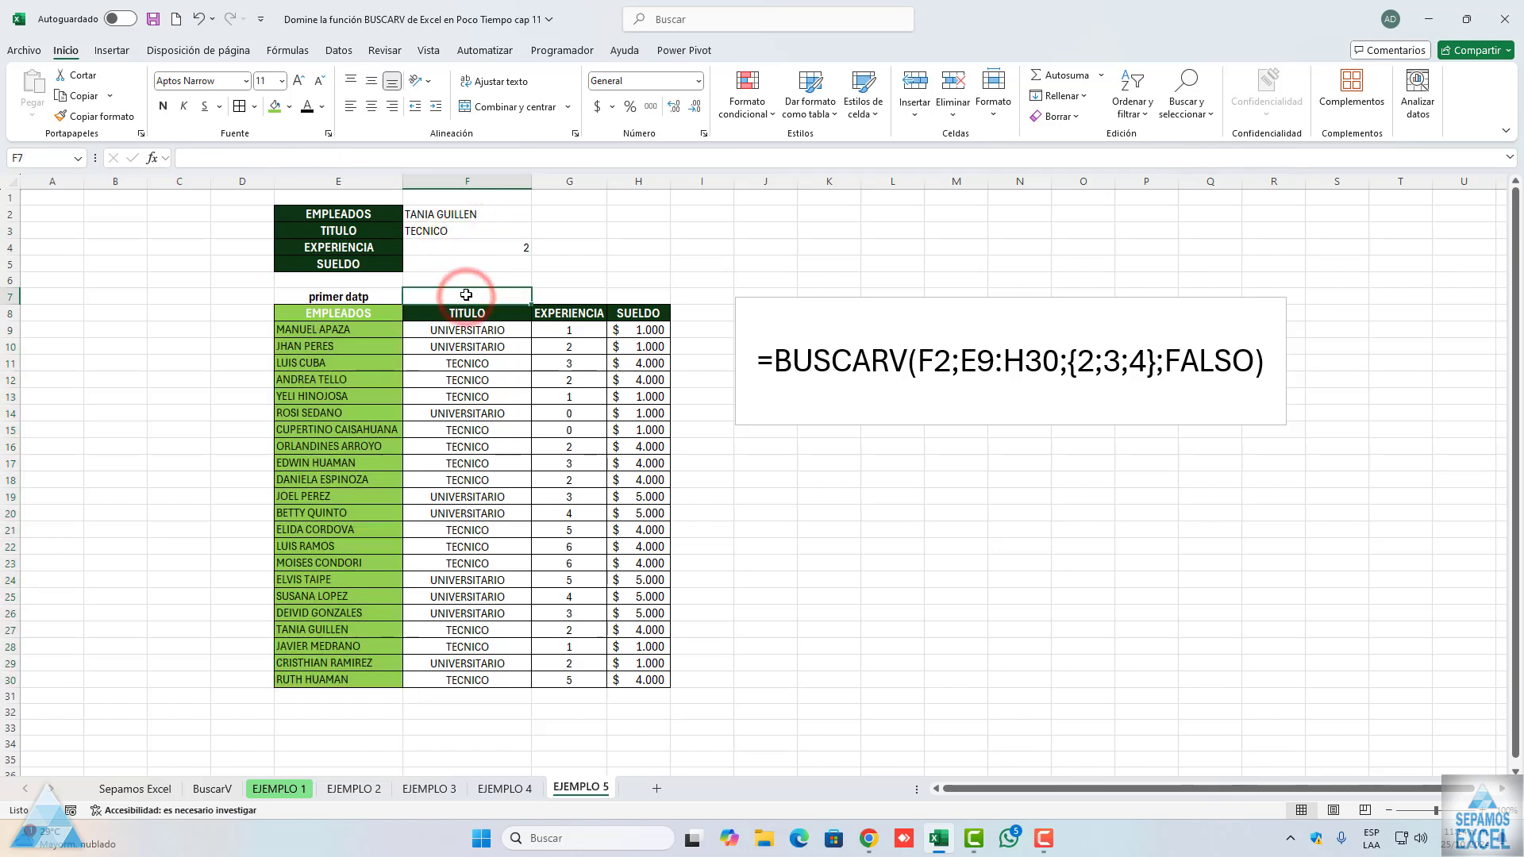
text(2)
key(Tab)
text(3)
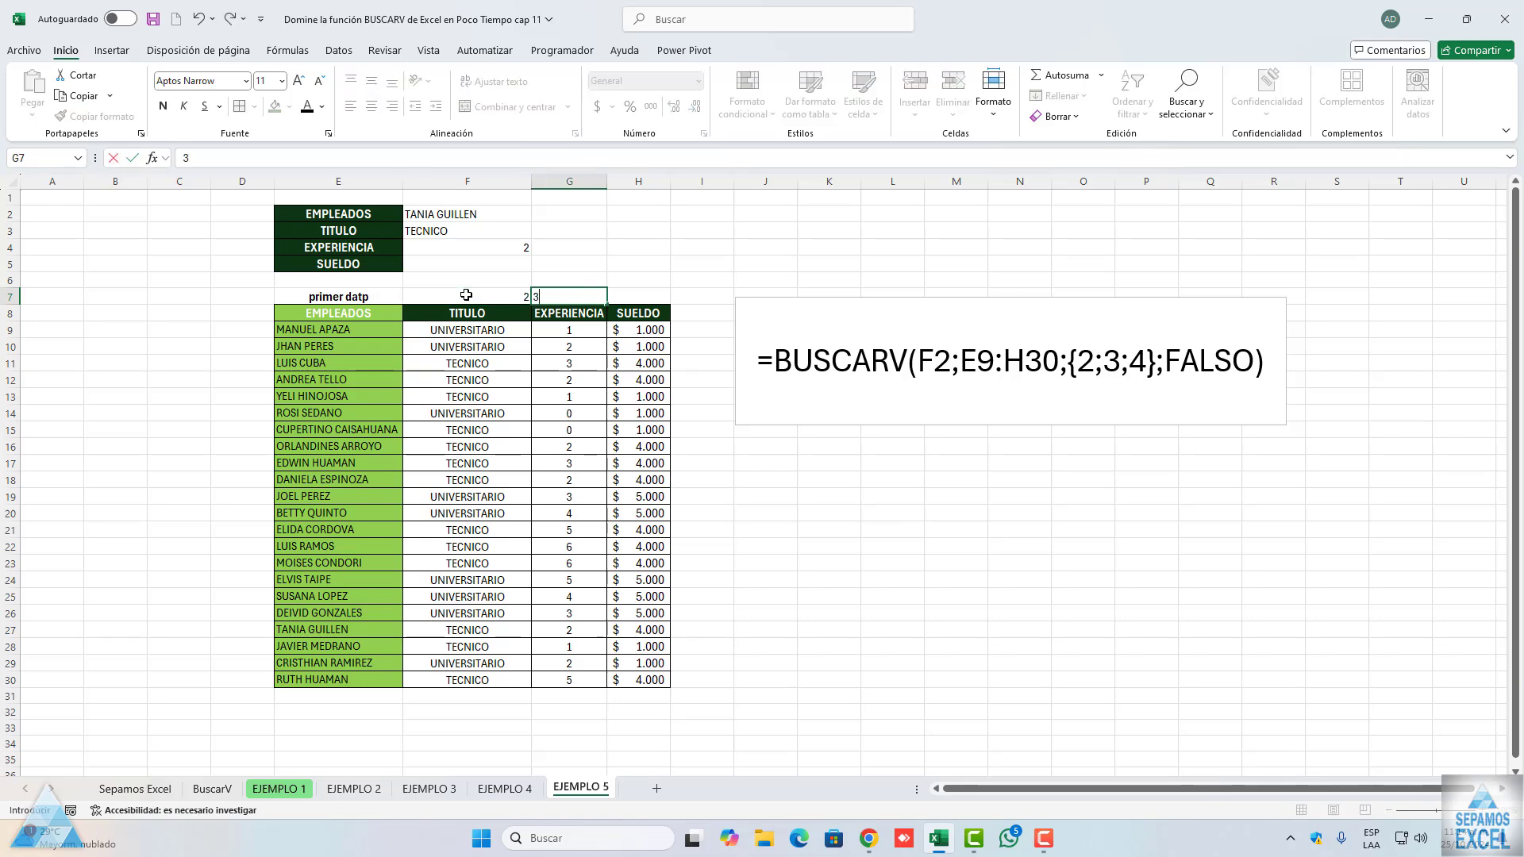
key(Tab)
text(4)
key(Tab)
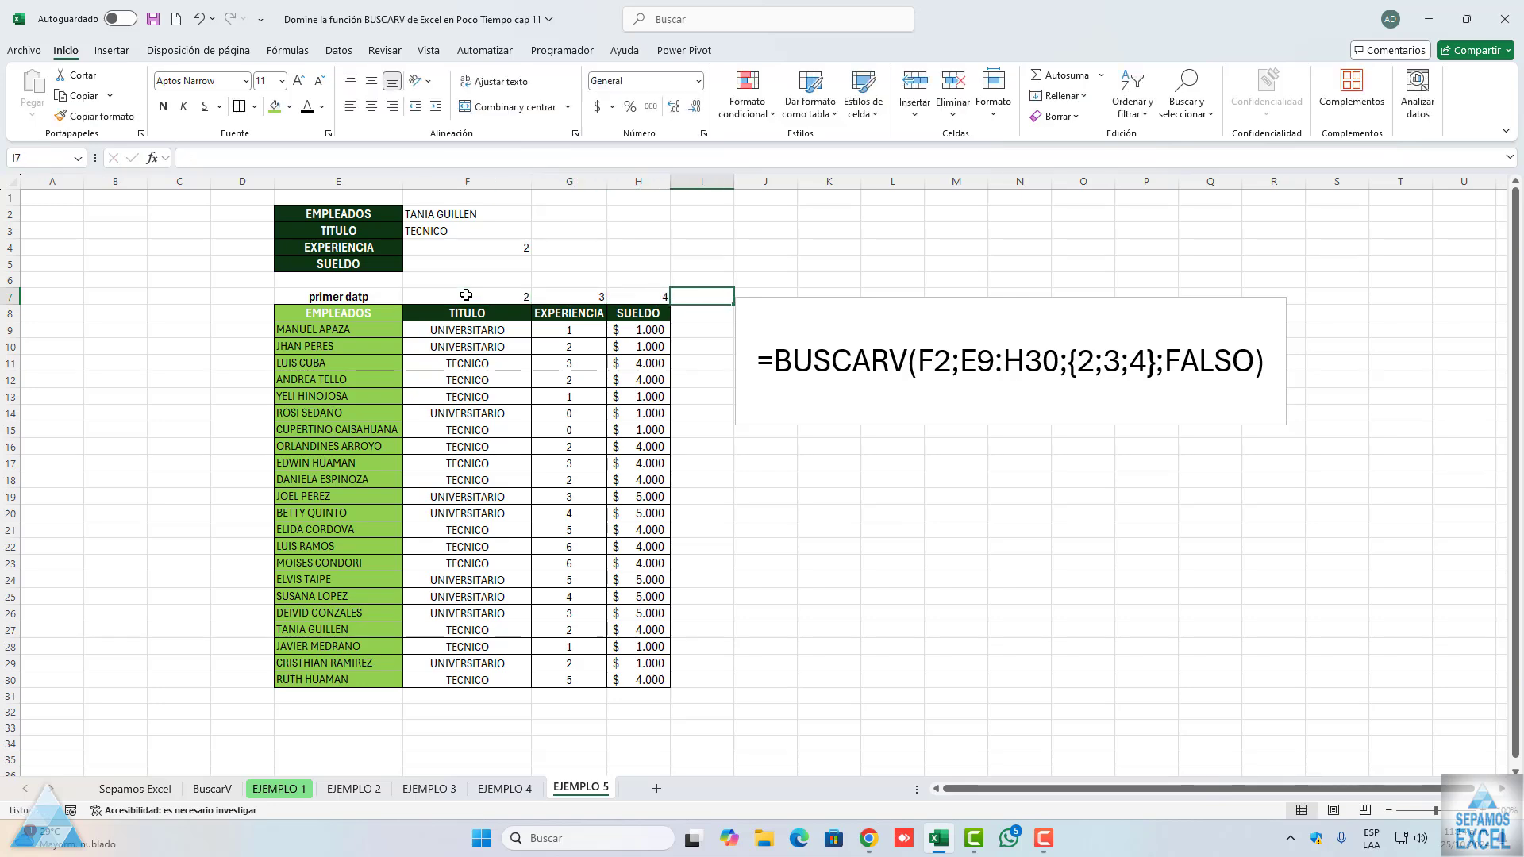
drag(466, 295, 467, 662)
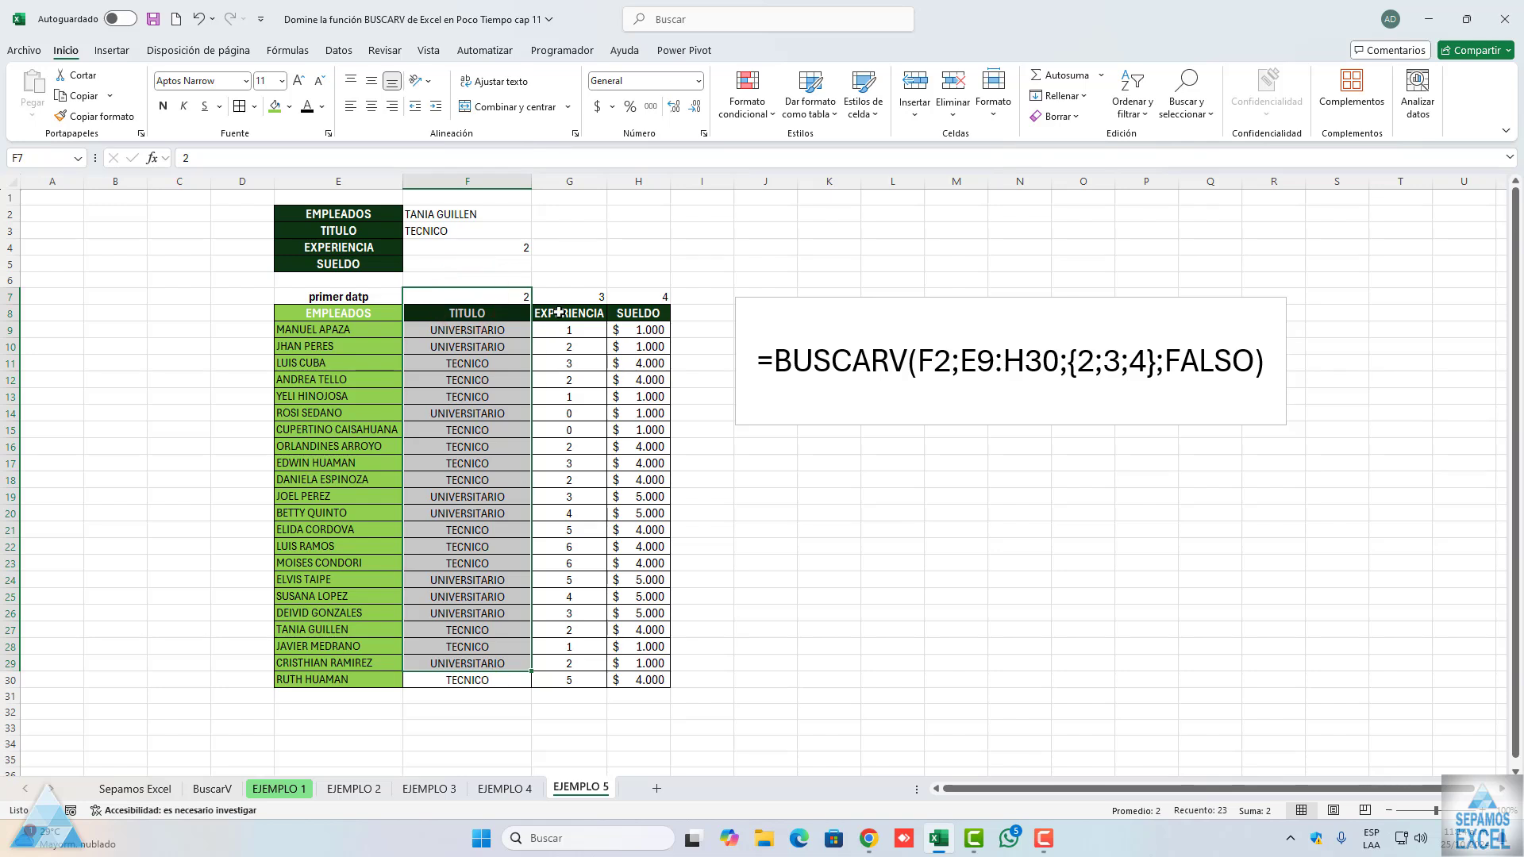
drag(569, 309, 591, 664)
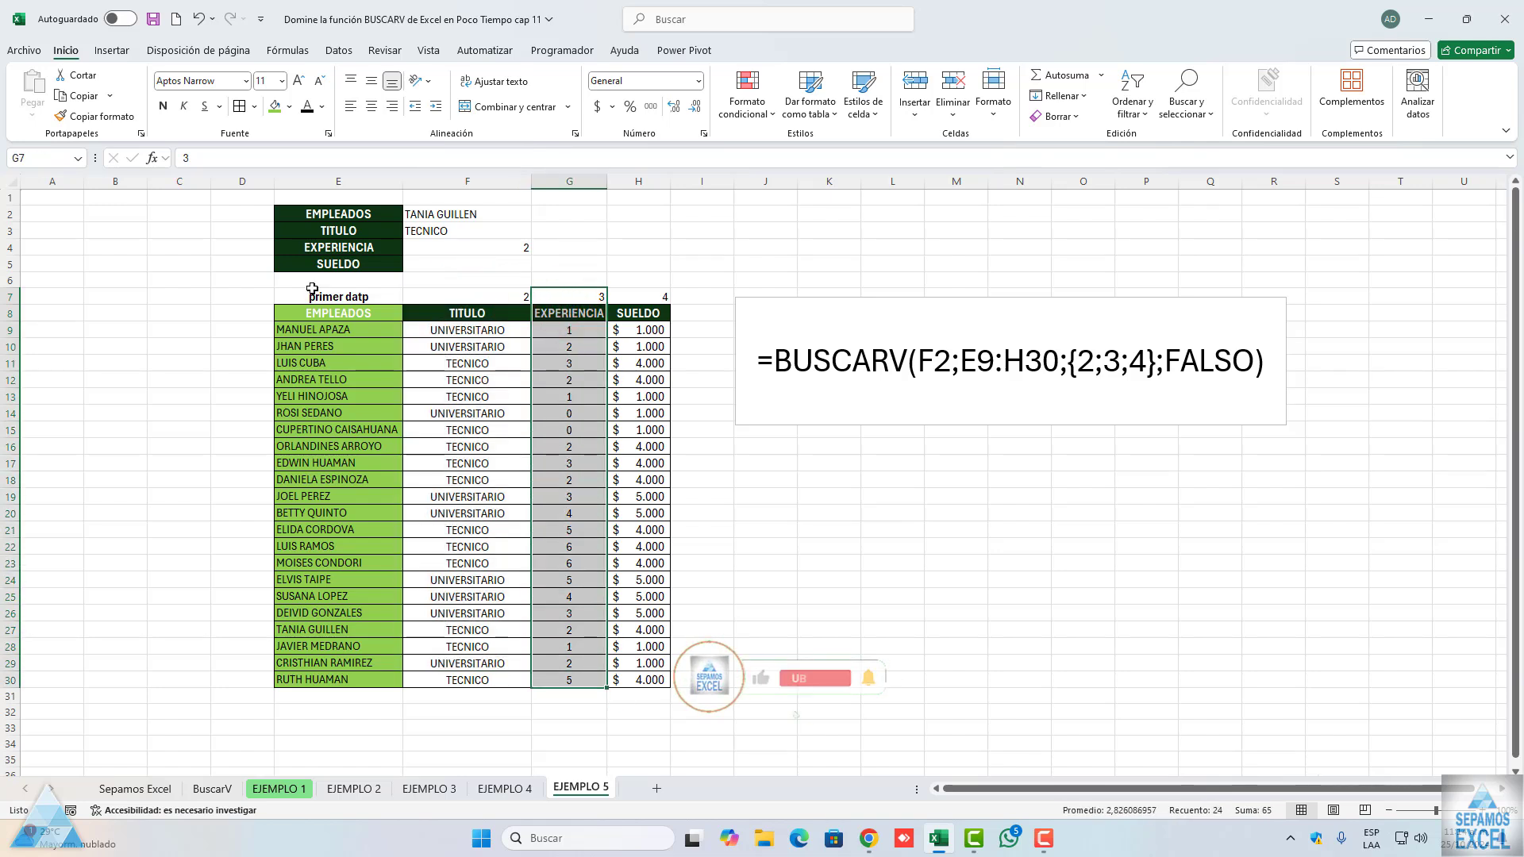
drag(314, 302, 321, 680)
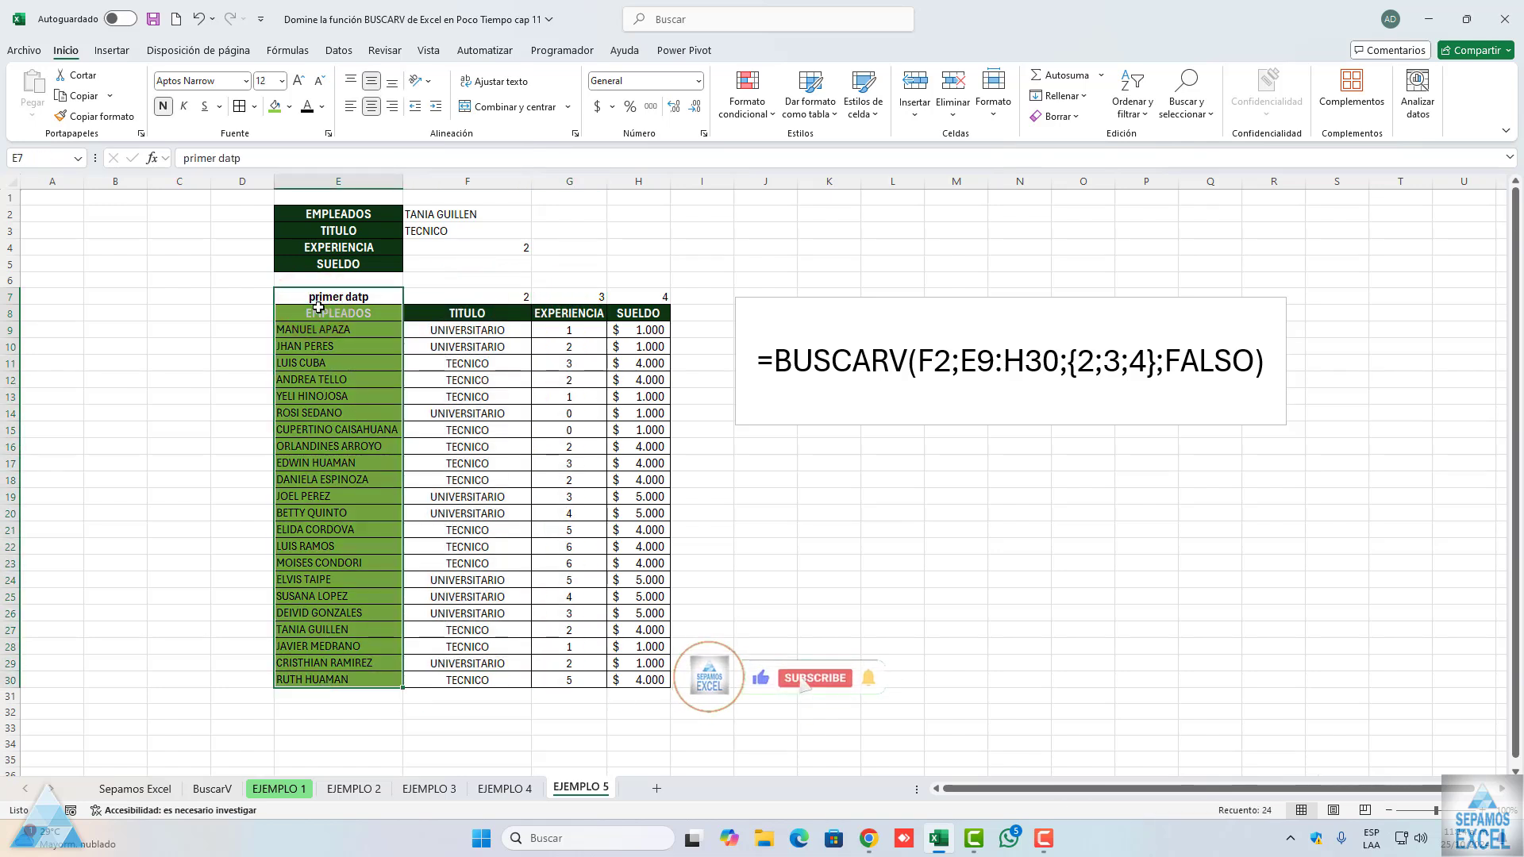
Insert two blank rows at rows 6 and 7 above the table
click(11, 280)
right_click(11, 280)
click(53, 438)
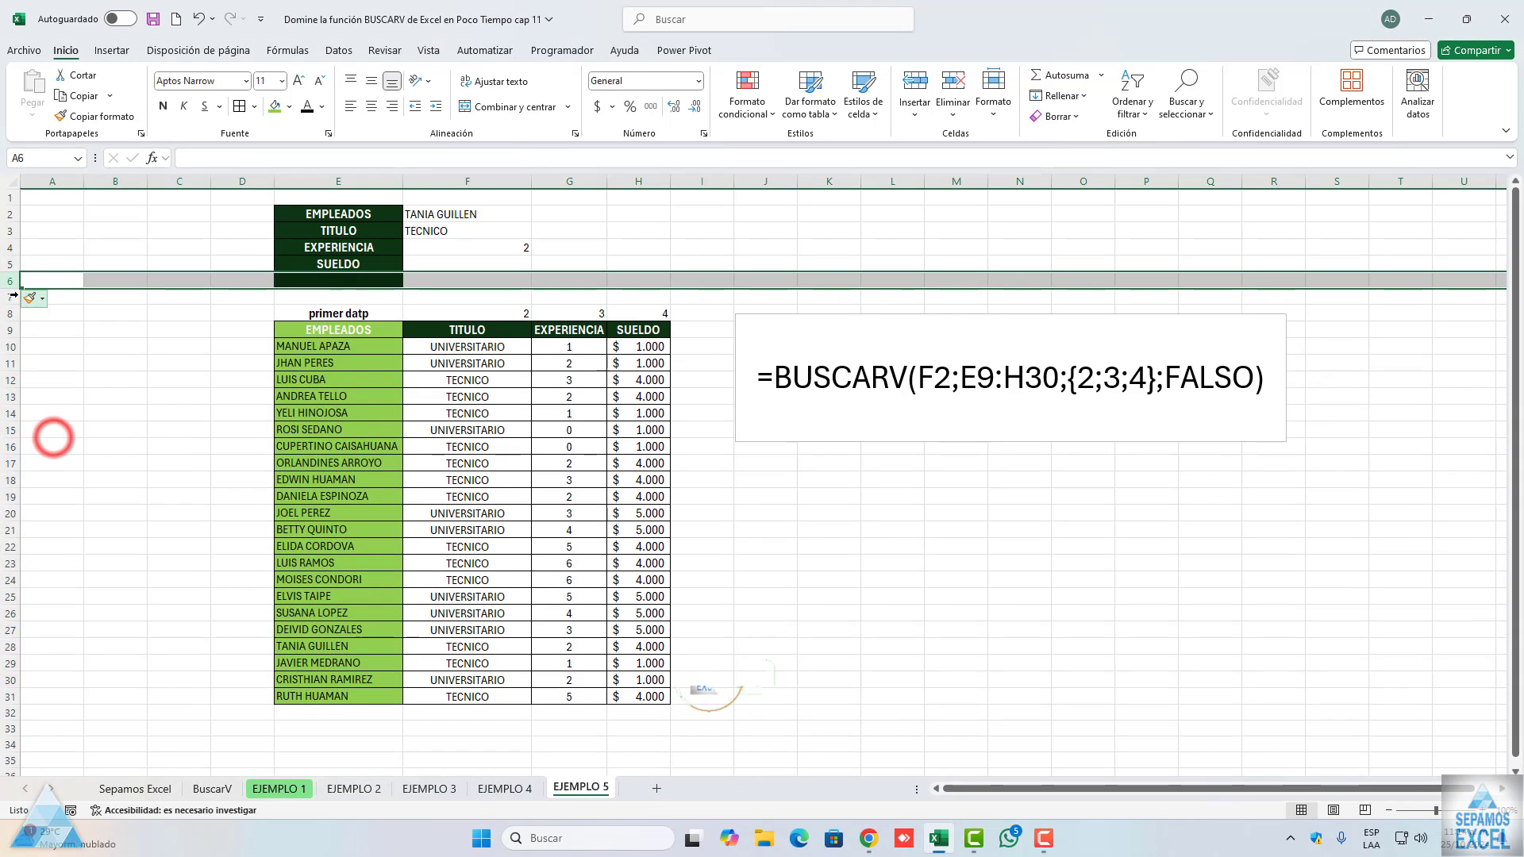
right_click(8, 296)
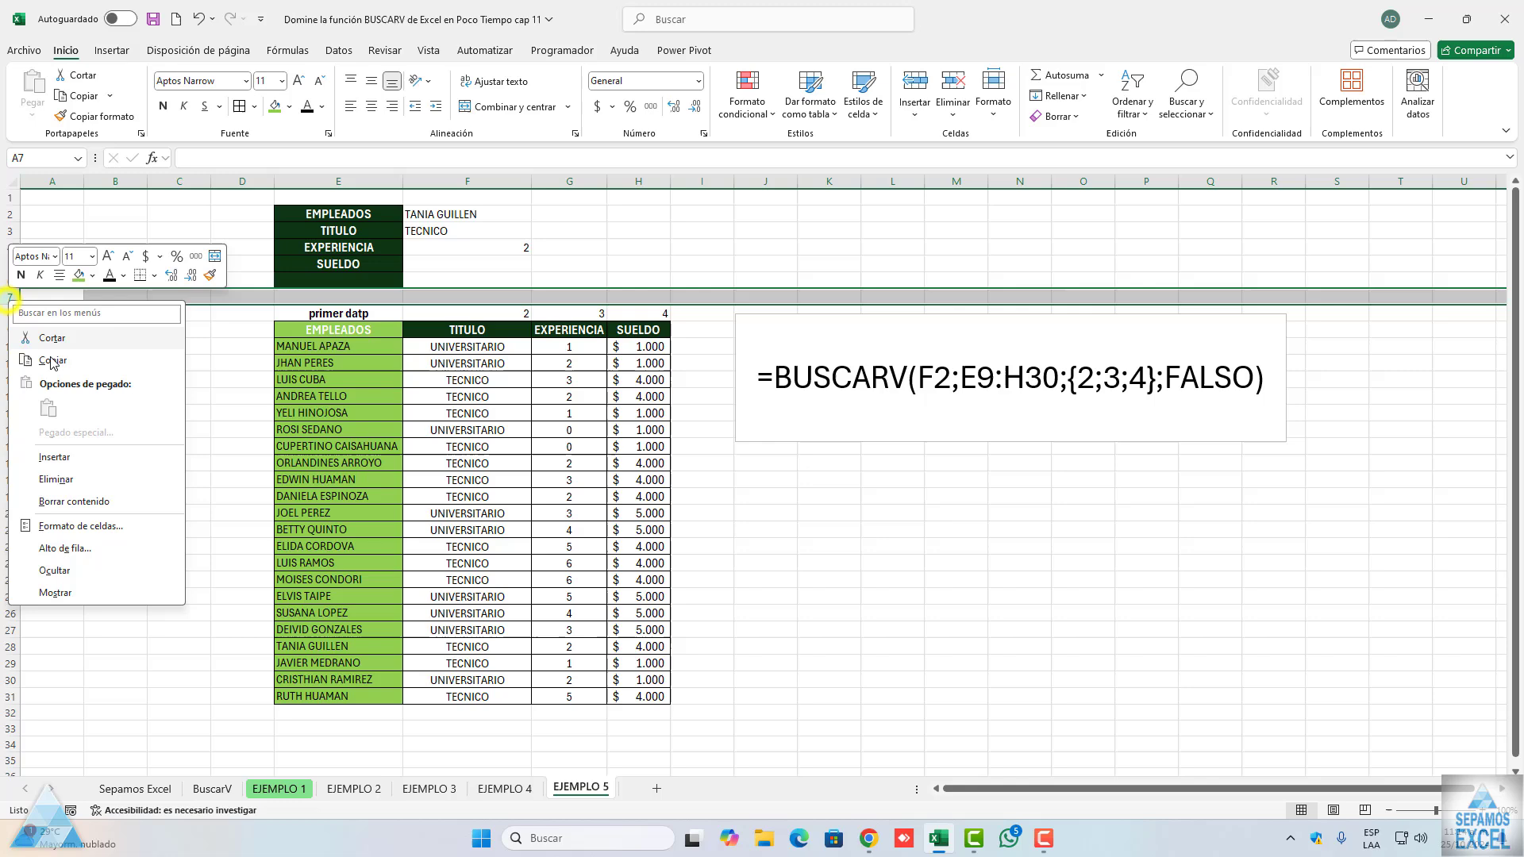
click(54, 457)
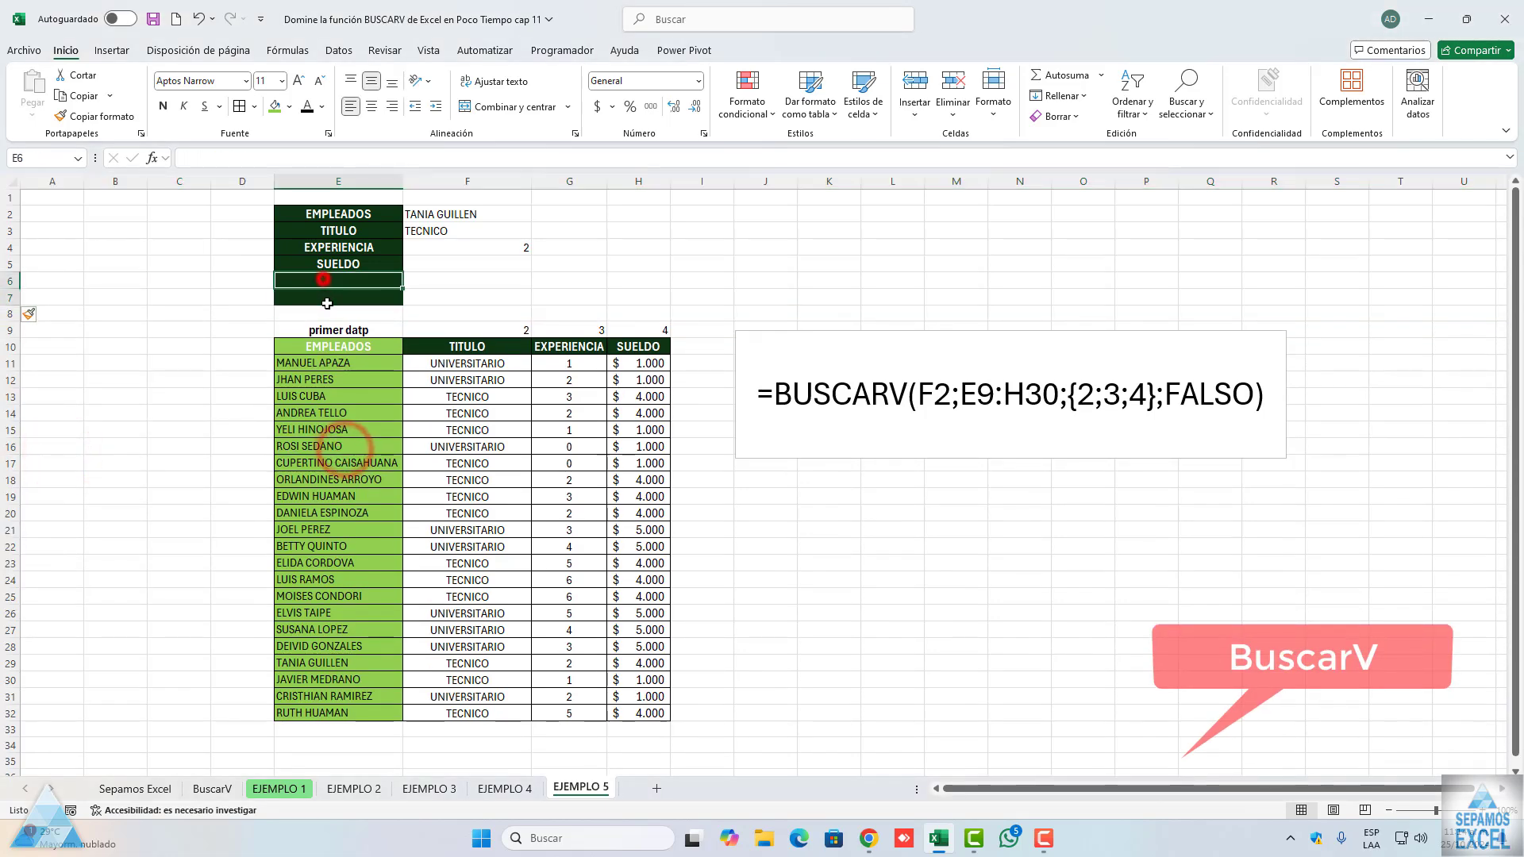
Remove the fill from E6:E7 and set E7's font colour to Automático
click(323, 281)
click(289, 106)
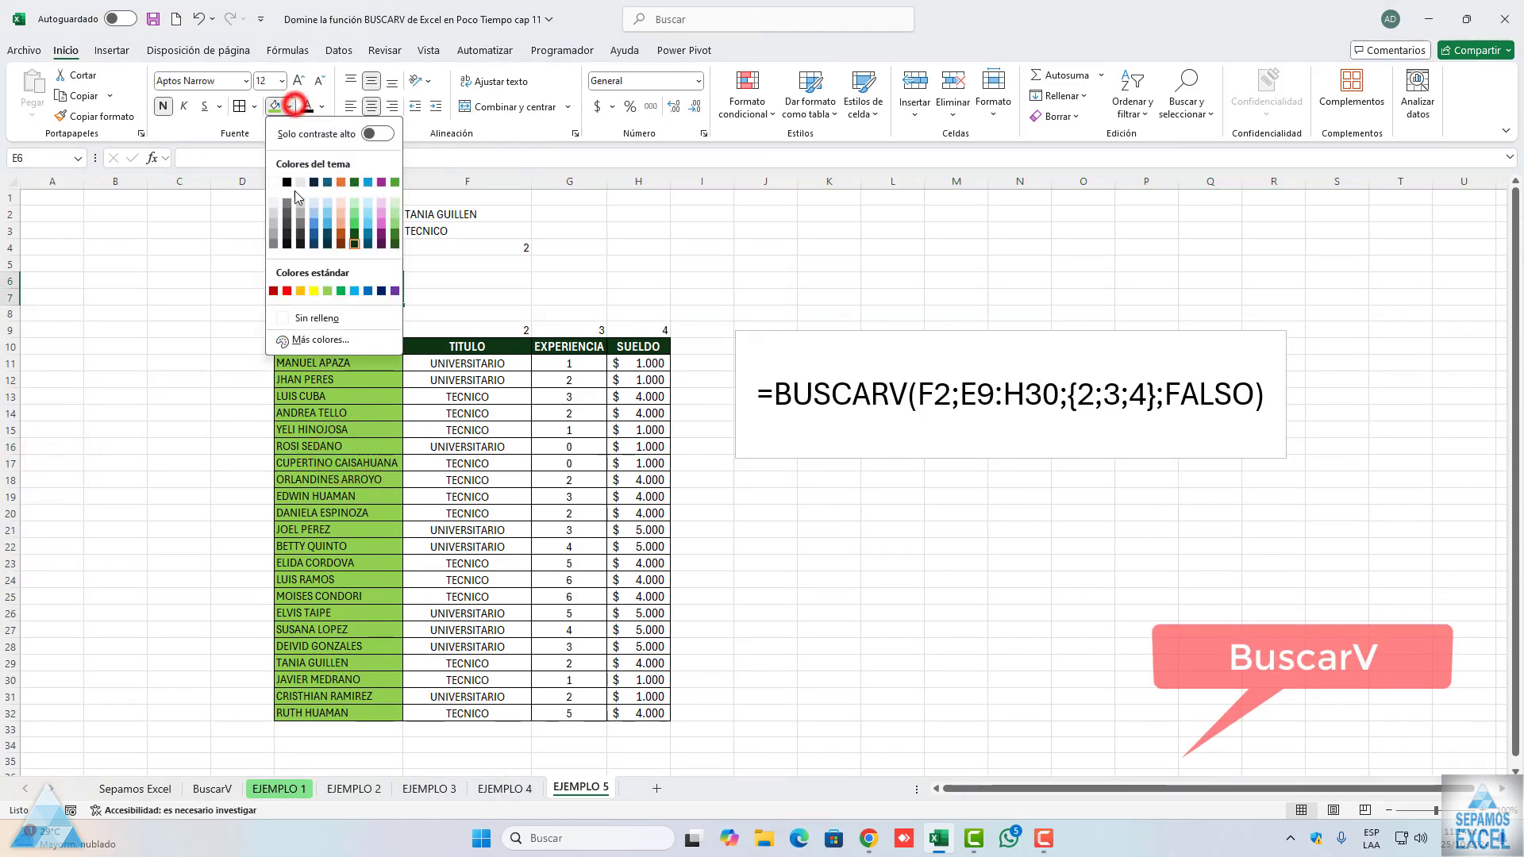
click(305, 312)
click(318, 297)
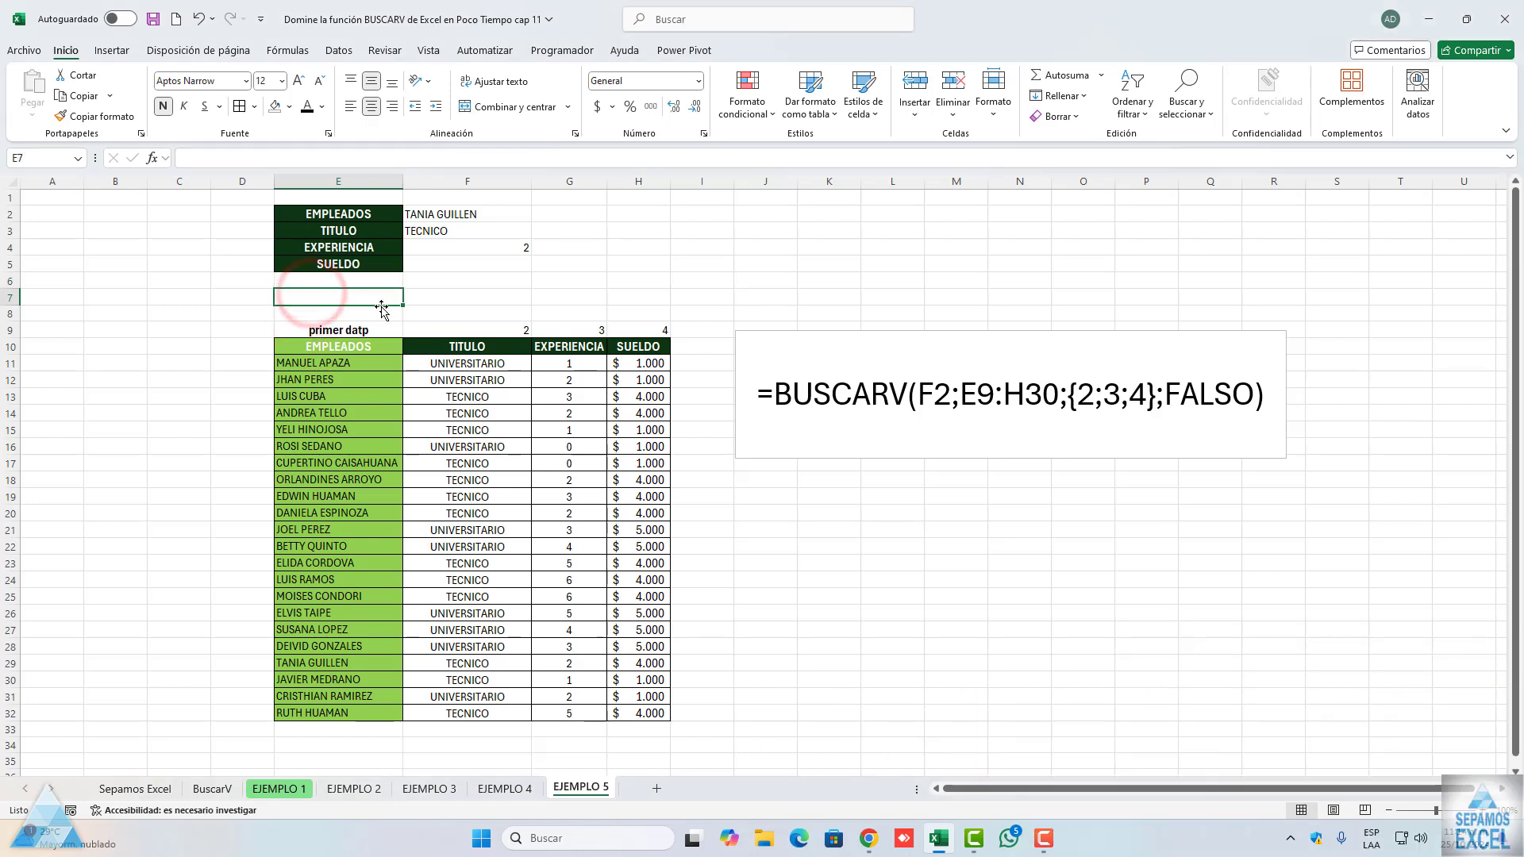
text(z)
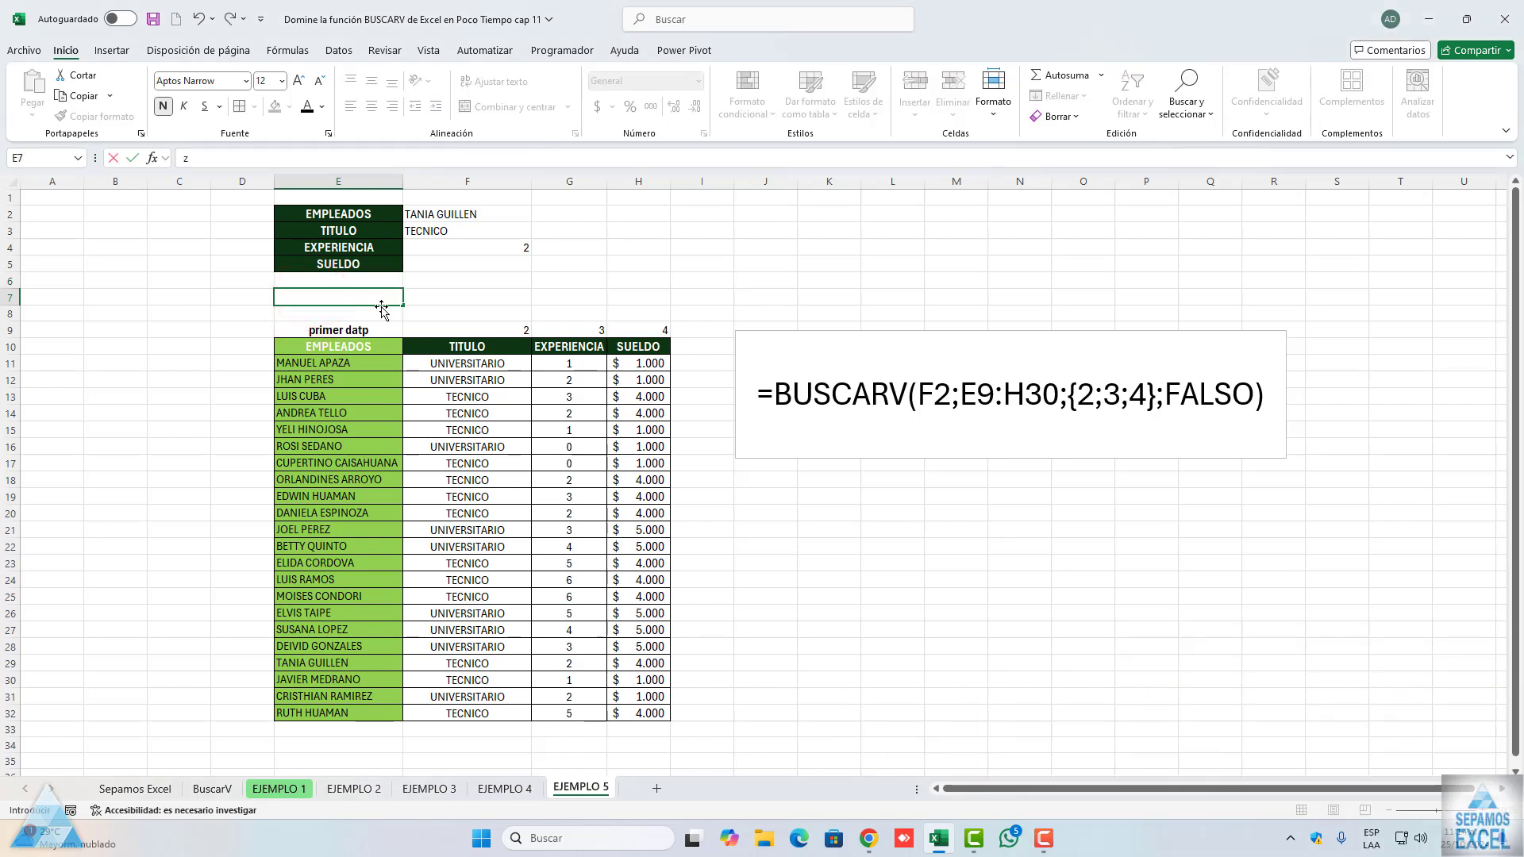
key(BackSpace)
click(342, 297)
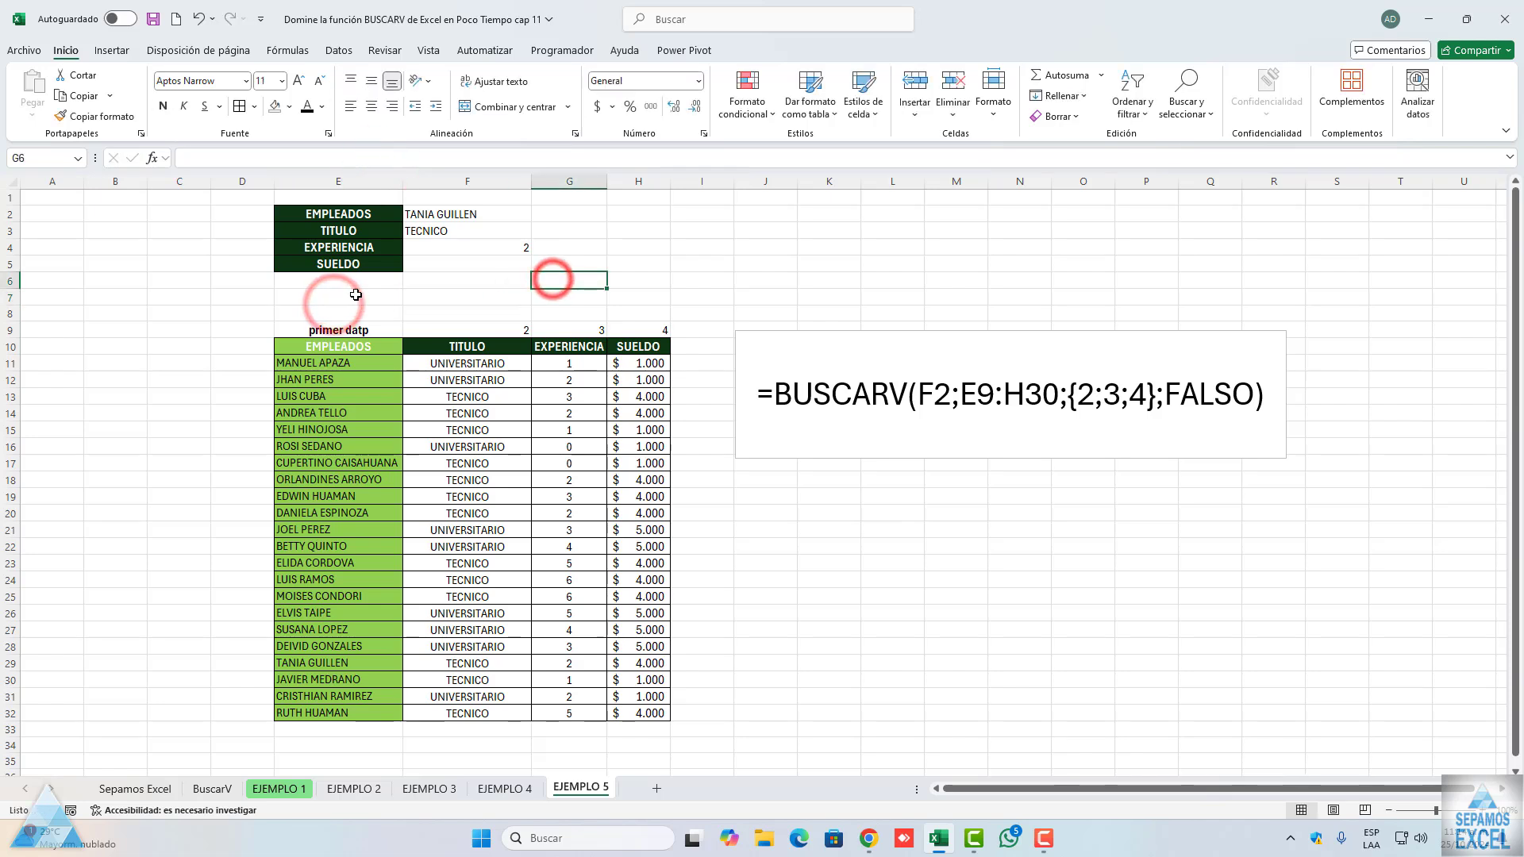
click(321, 107)
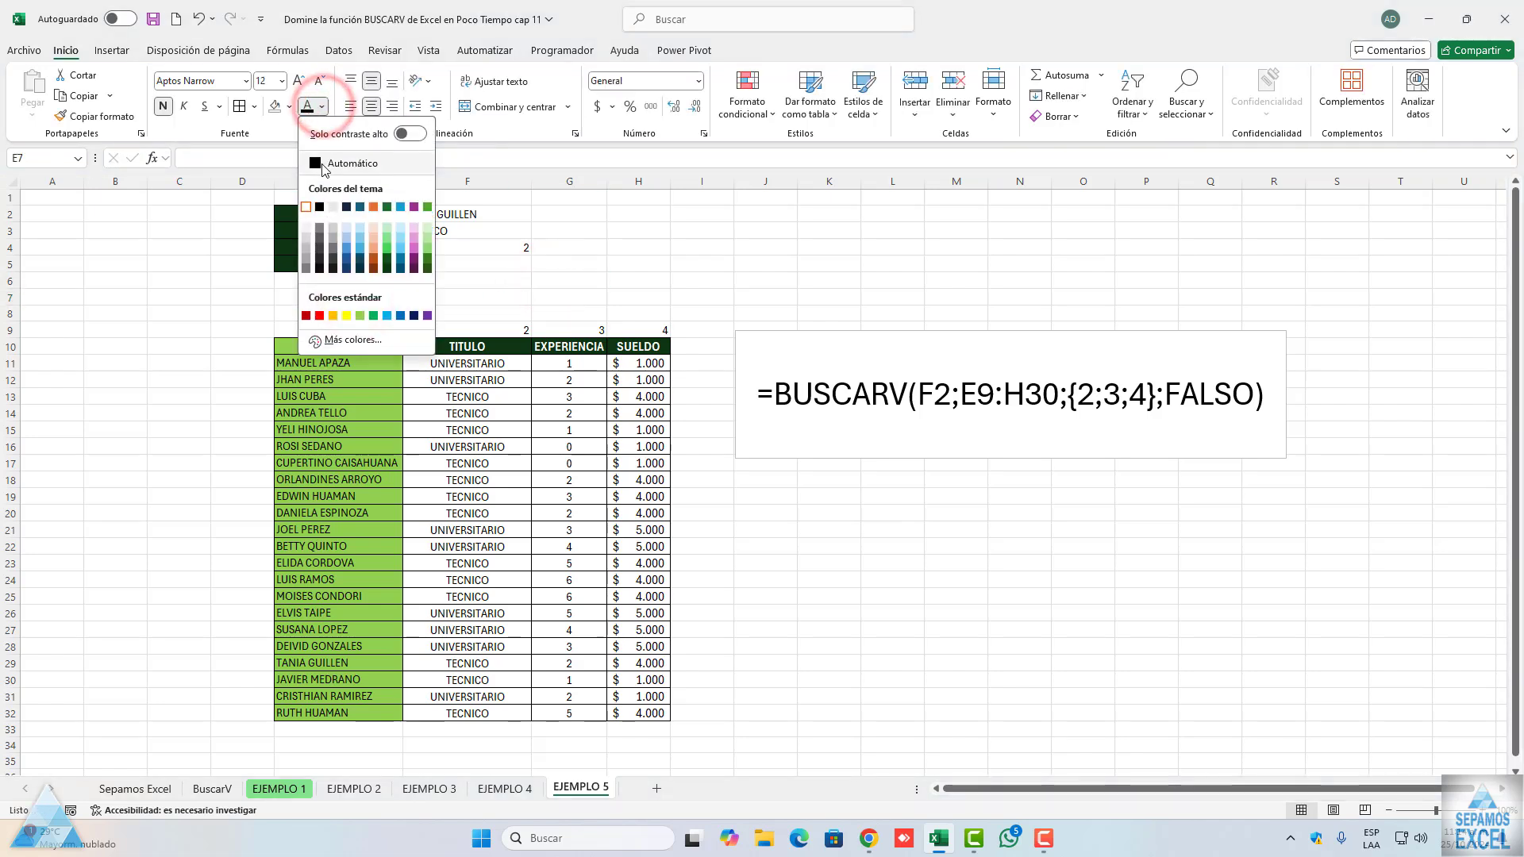
click(319, 164)
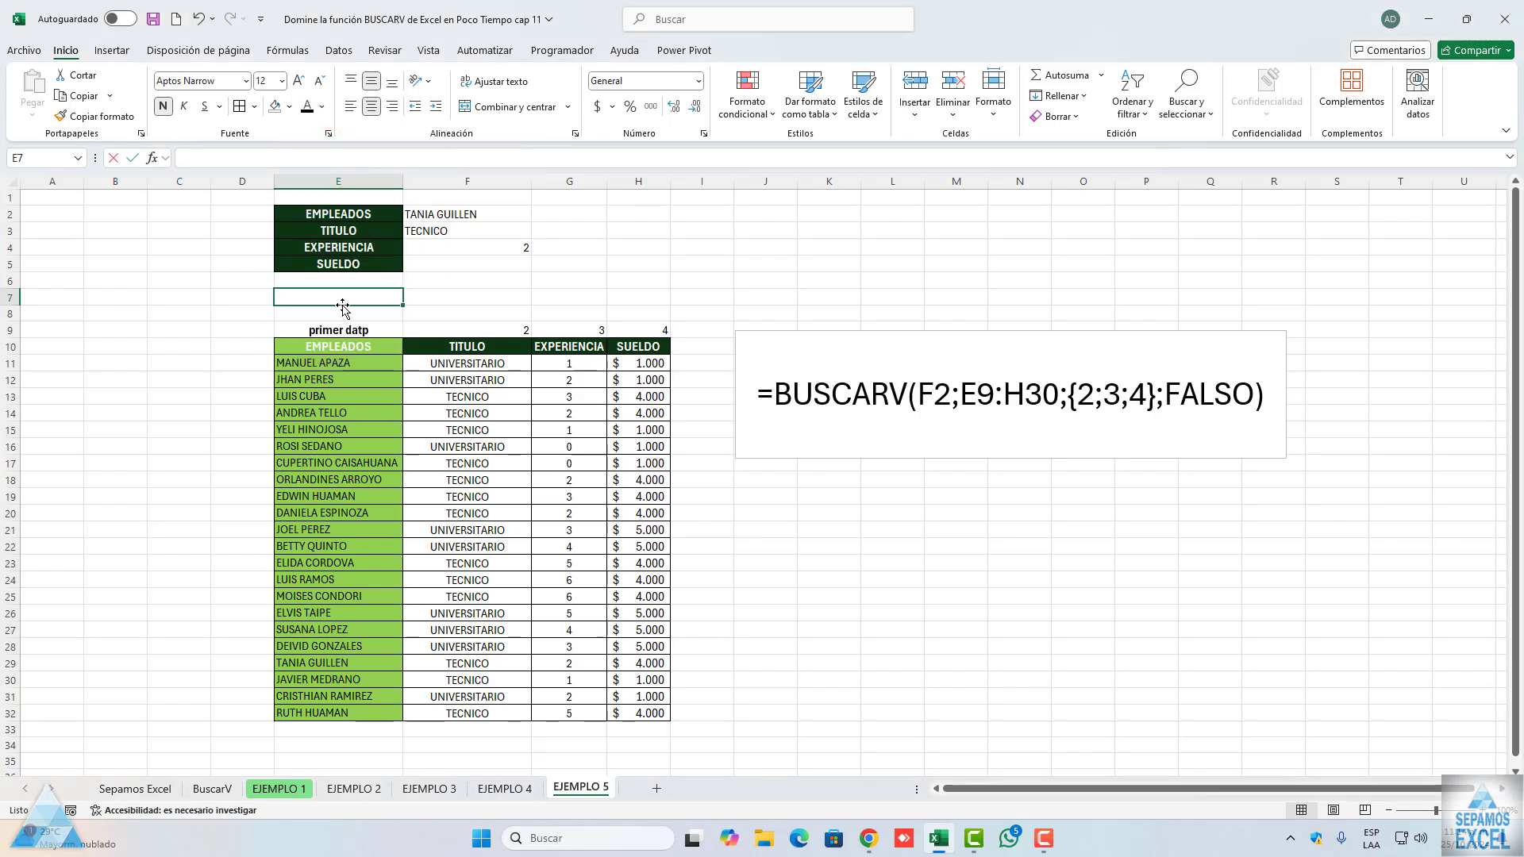
Type the label 'izquierda' into E7
text(is)
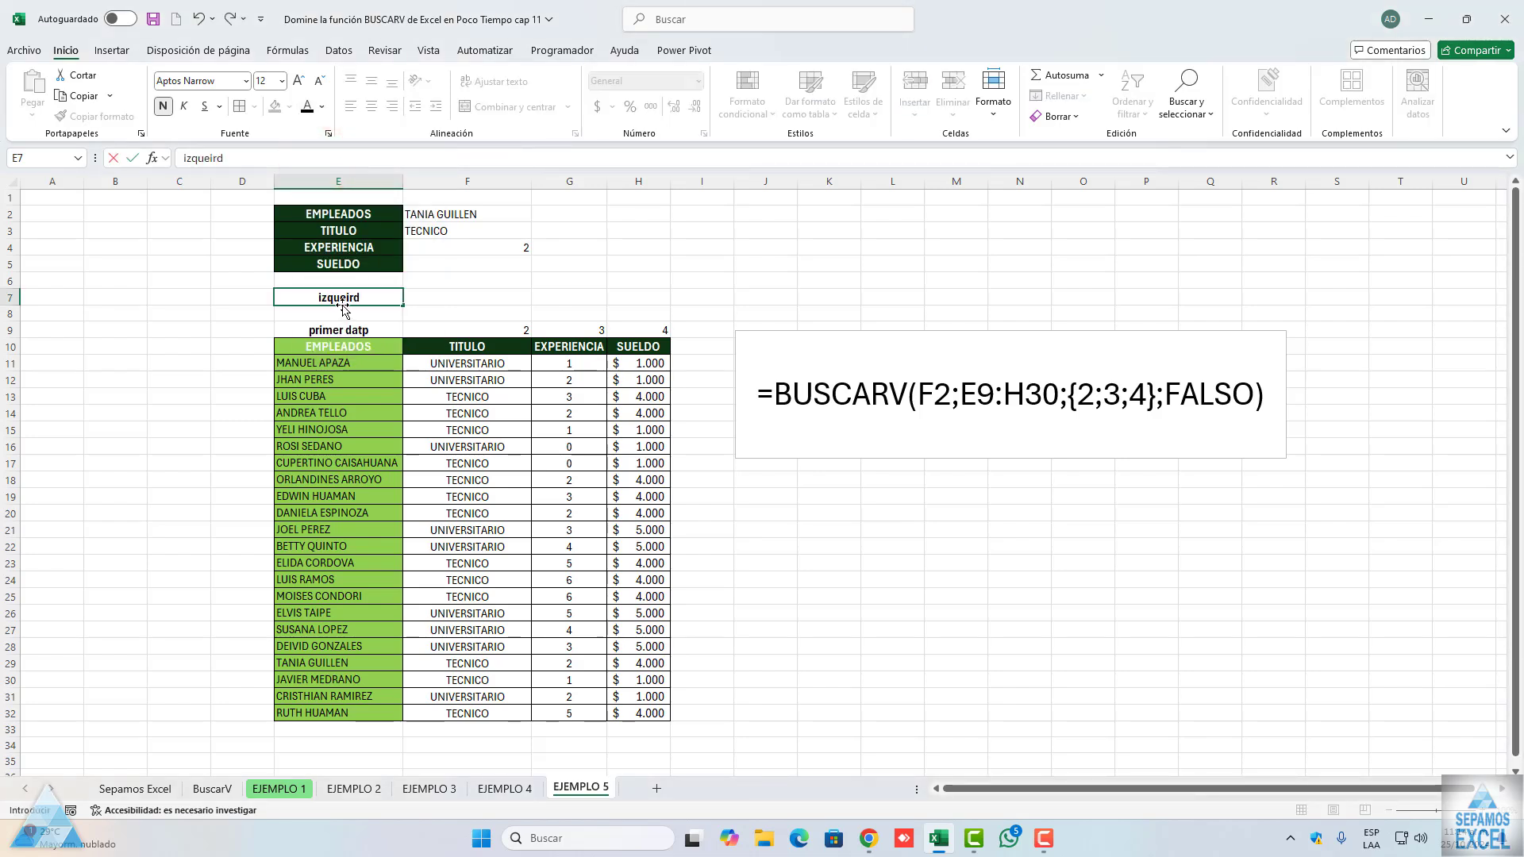
key(BackSpace)
click(625, 517)
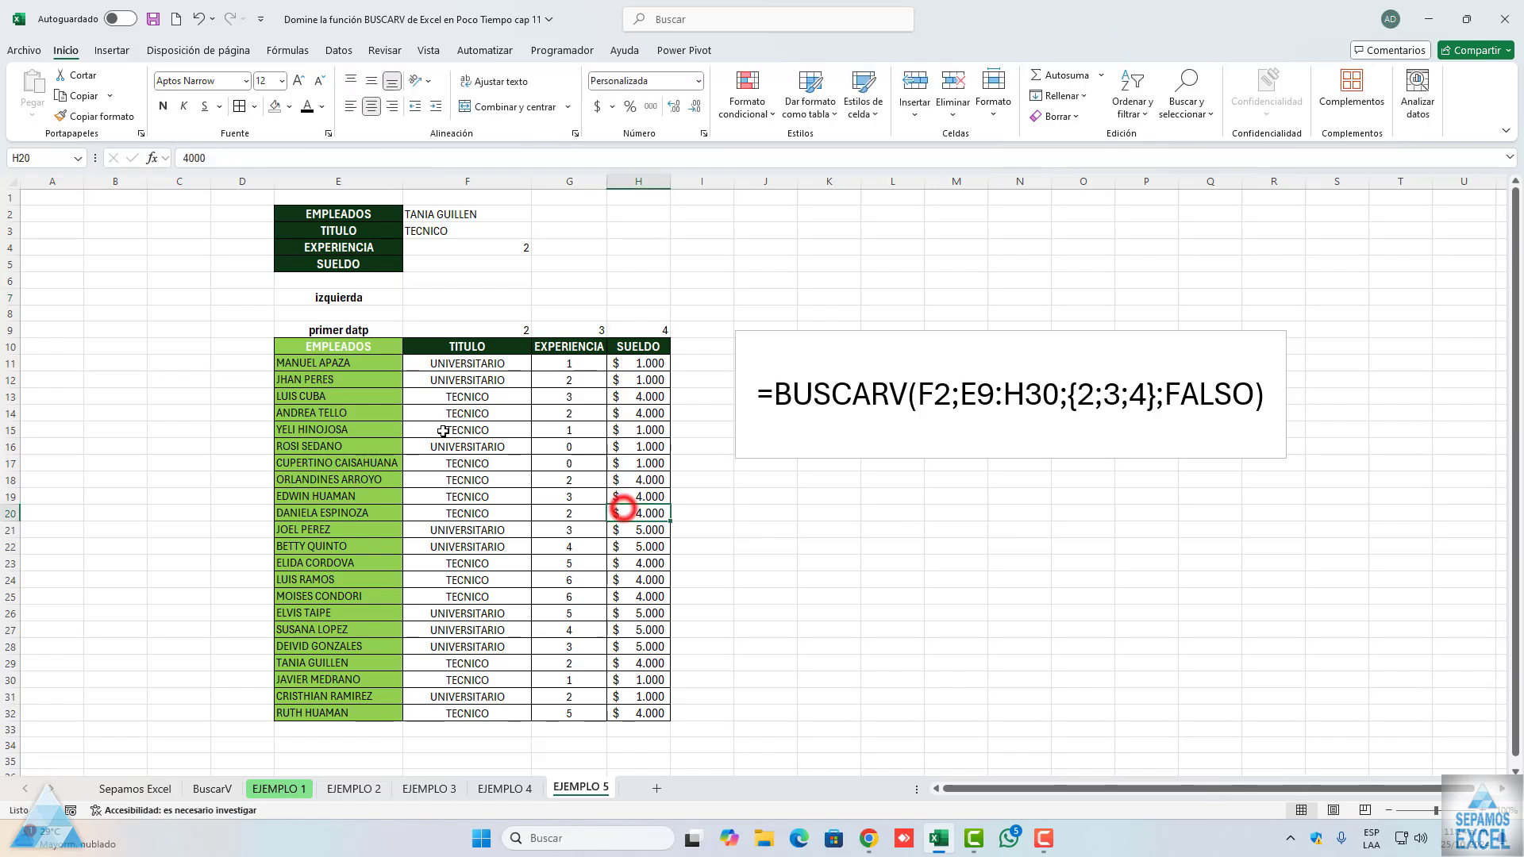
click(365, 296)
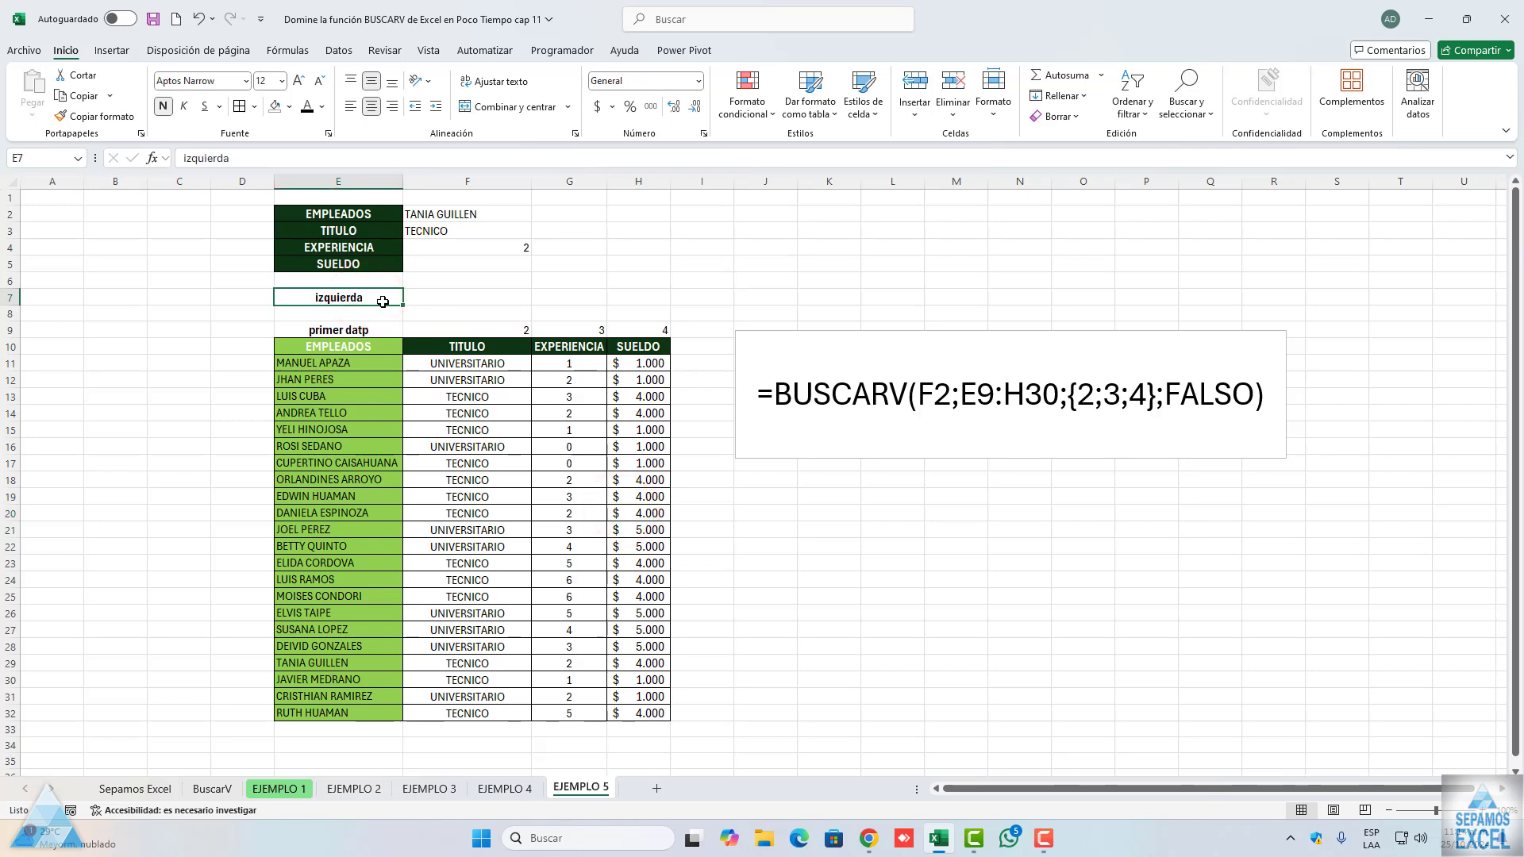
click(418, 298)
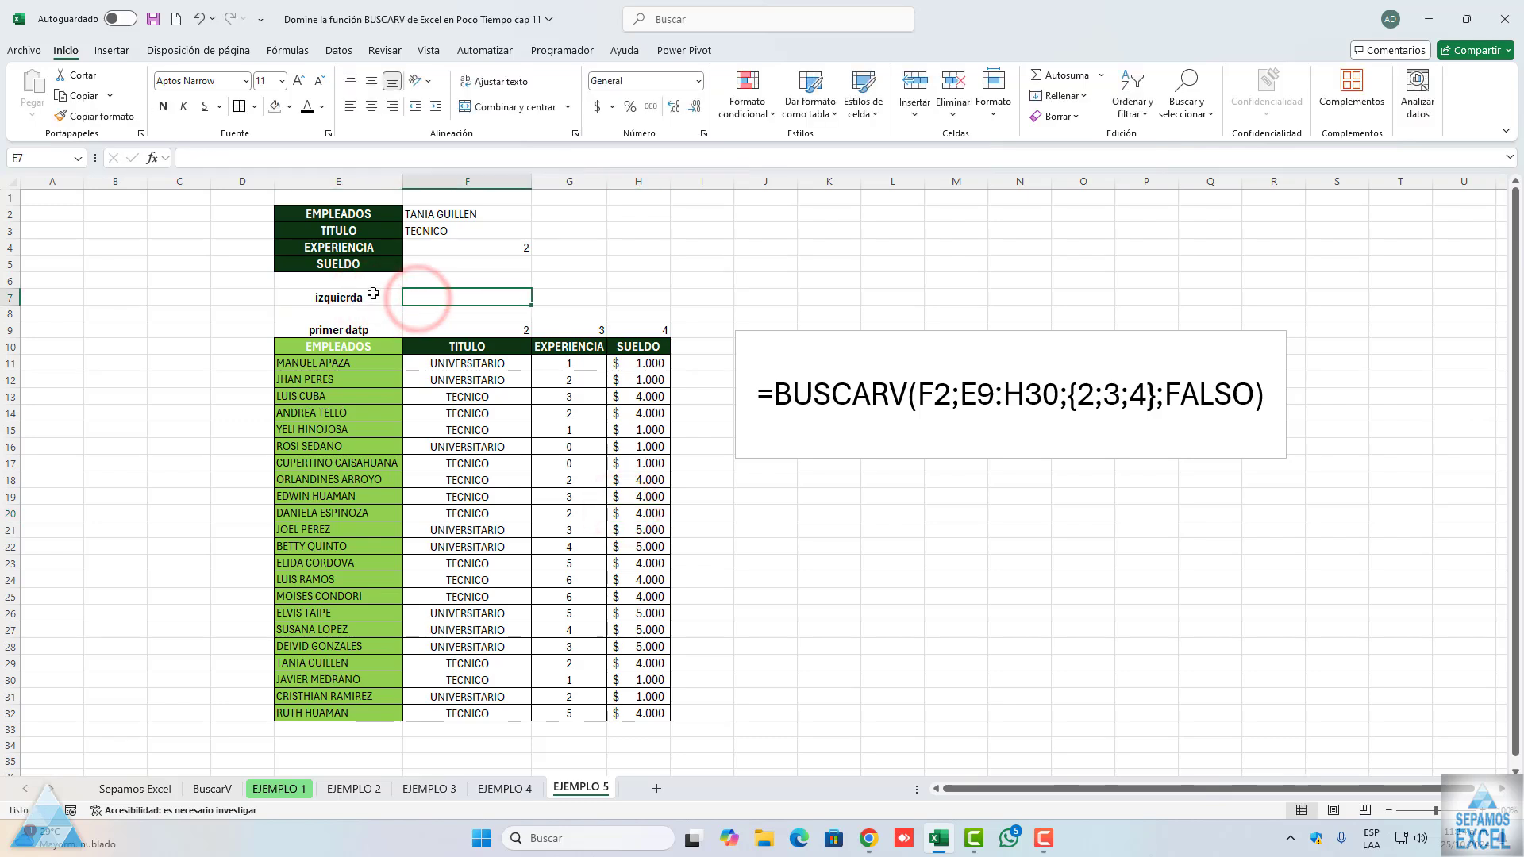
drag(373, 295, 378, 696)
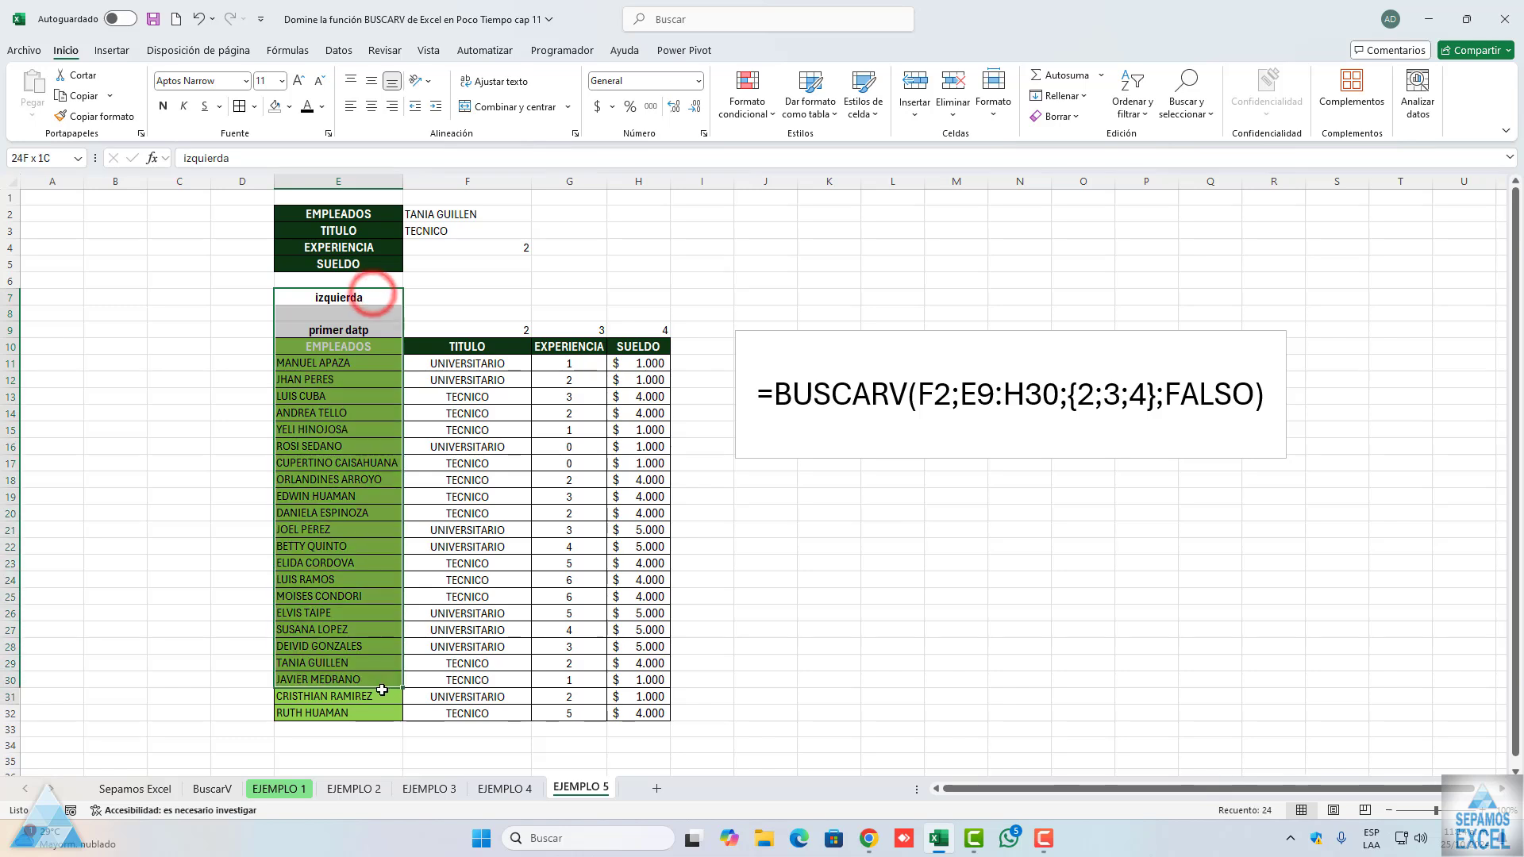
click(365, 299)
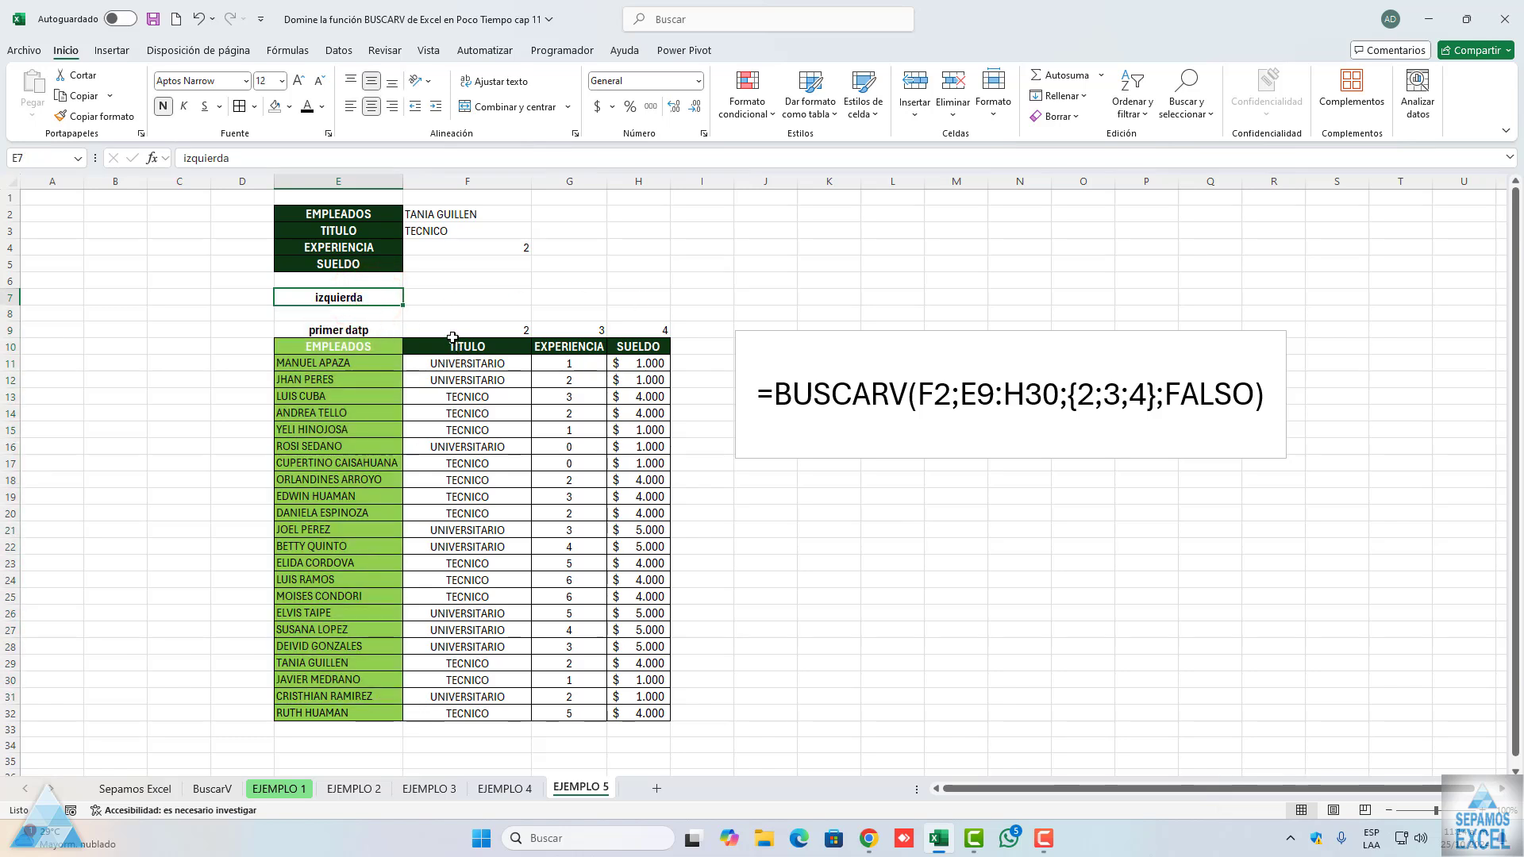
Enter =BUSCARV(F3;E10:H32;3;FALSO) in F5, then reopen it for editing
click(472, 263)
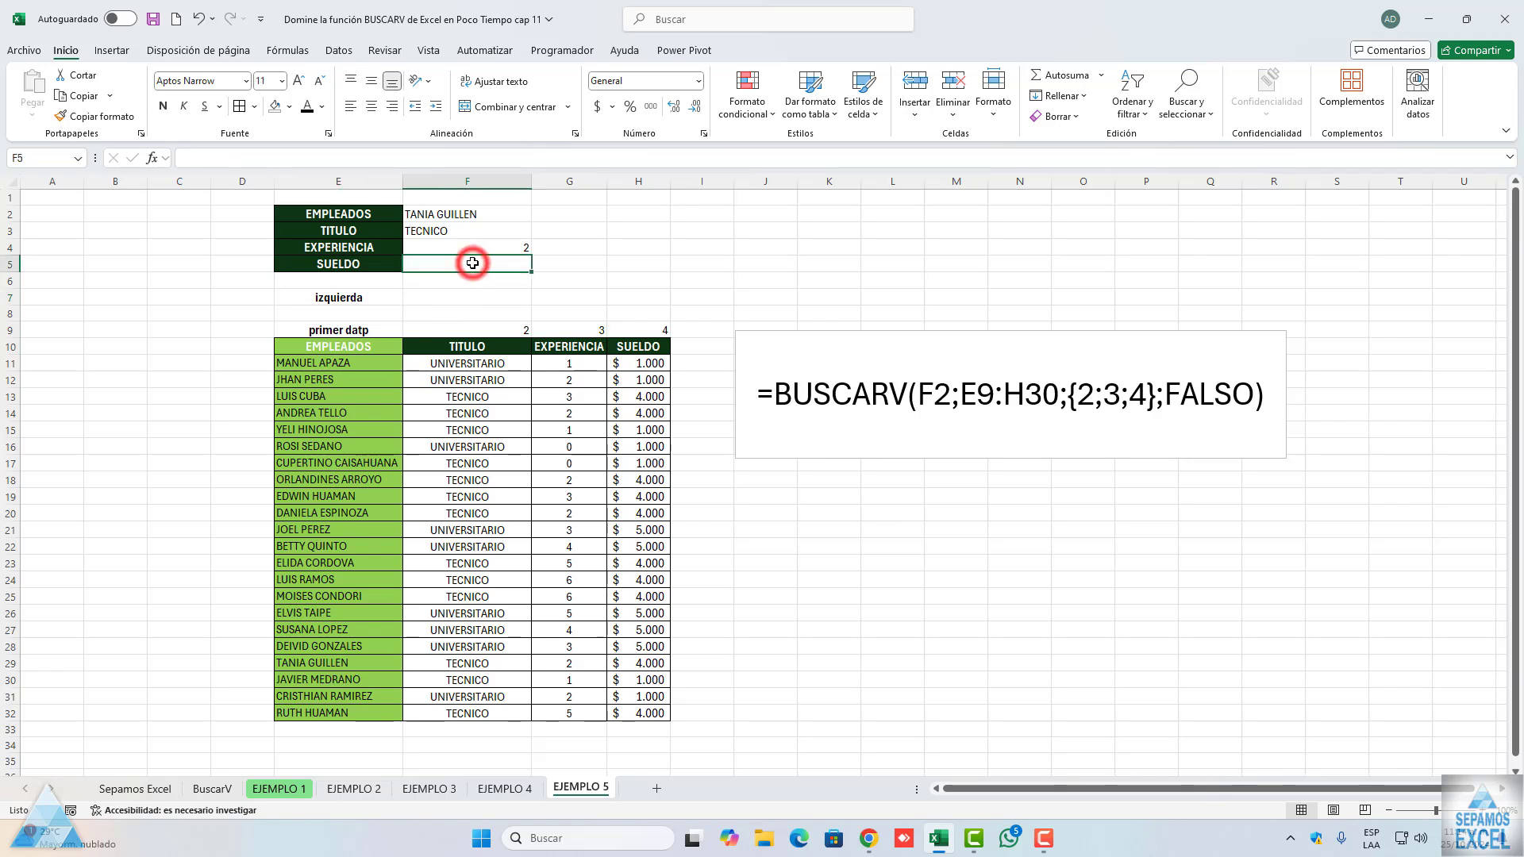
text(=)
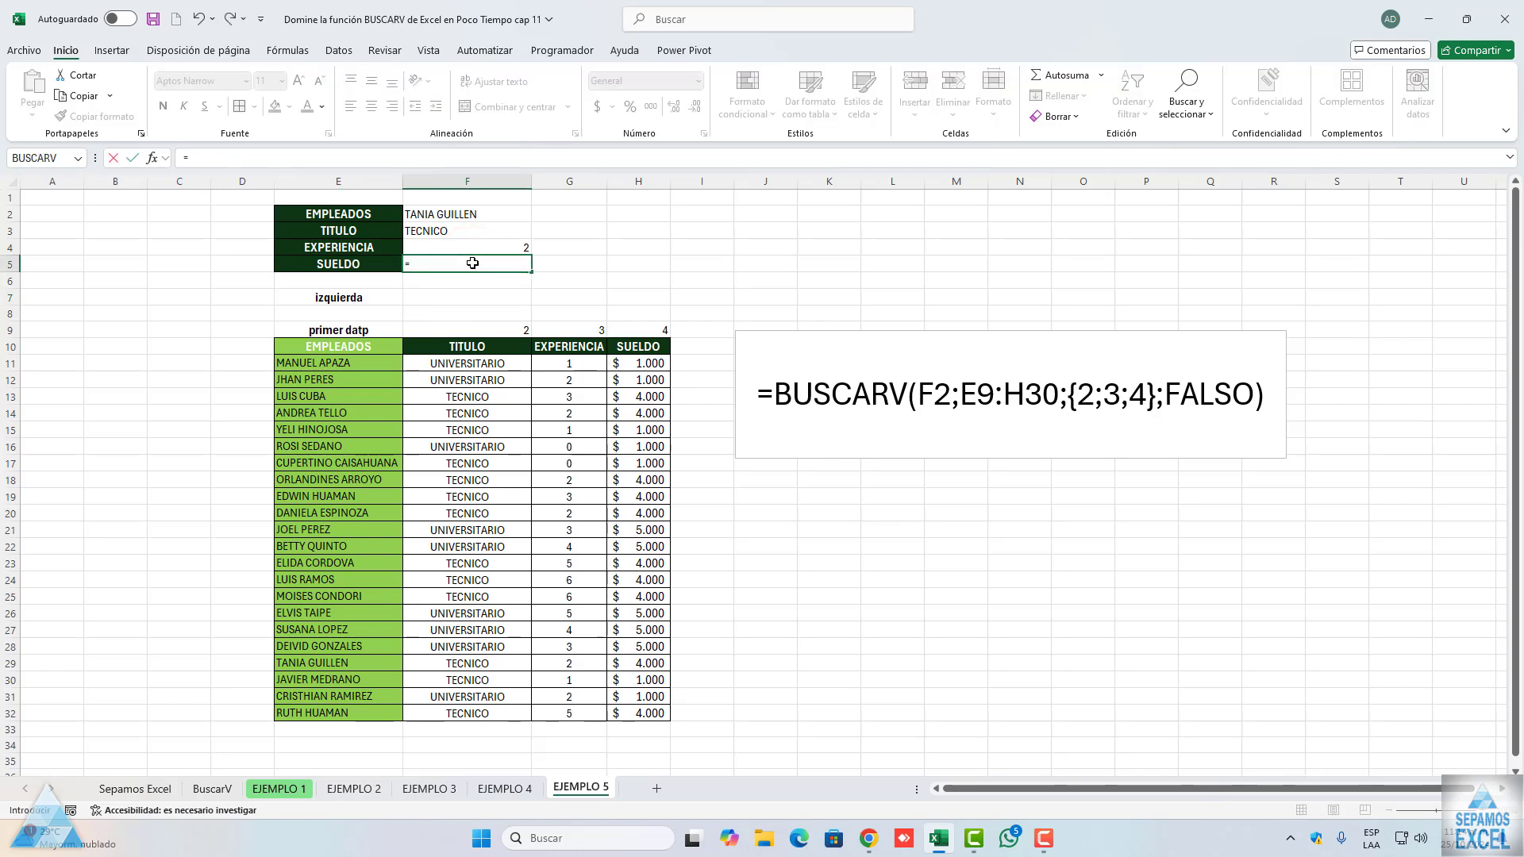
text(bus)
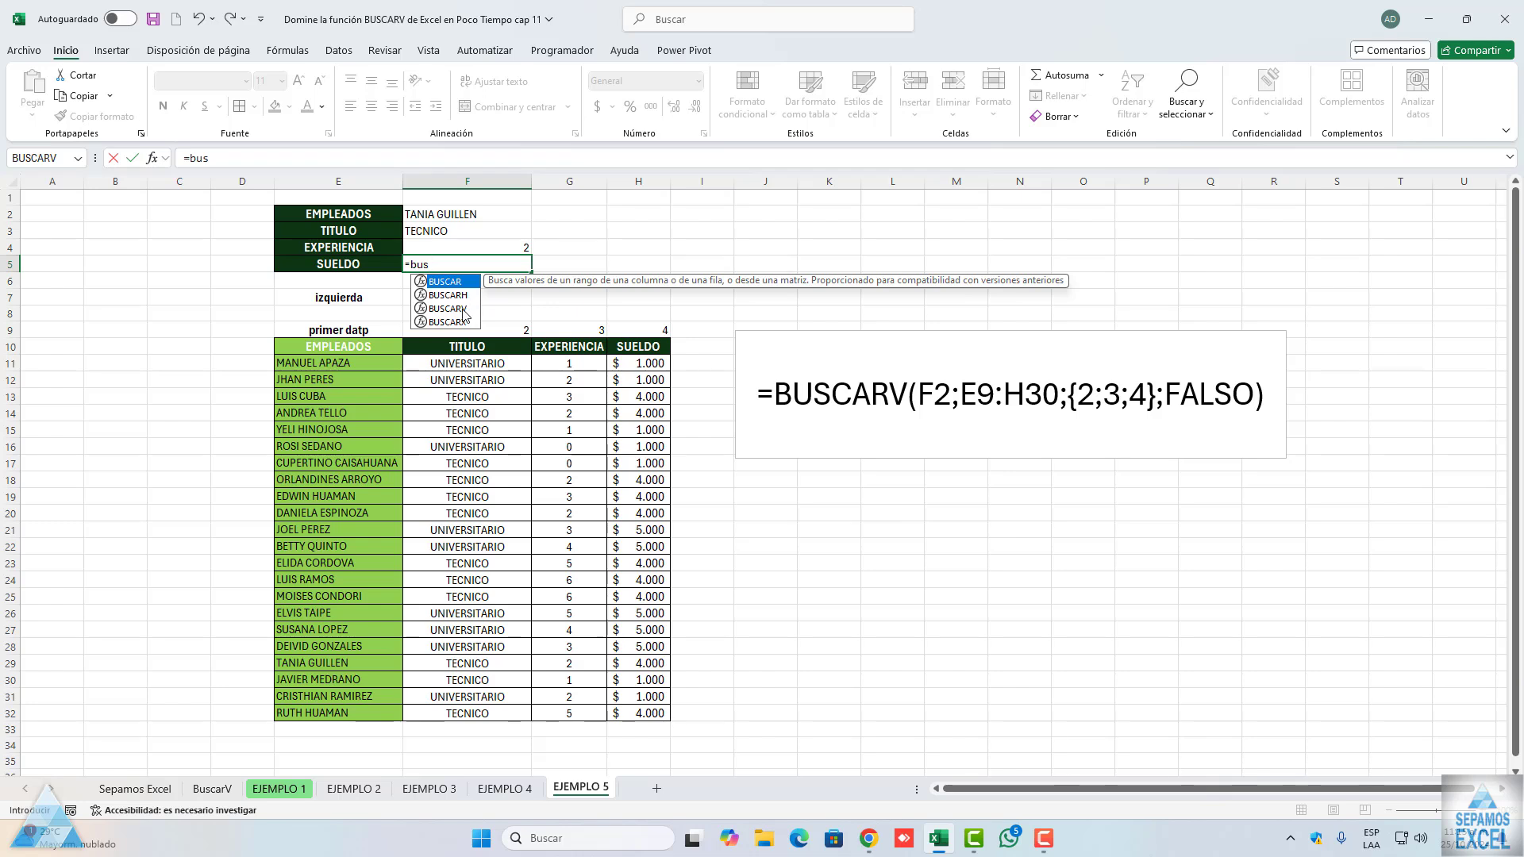
double_click(463, 310)
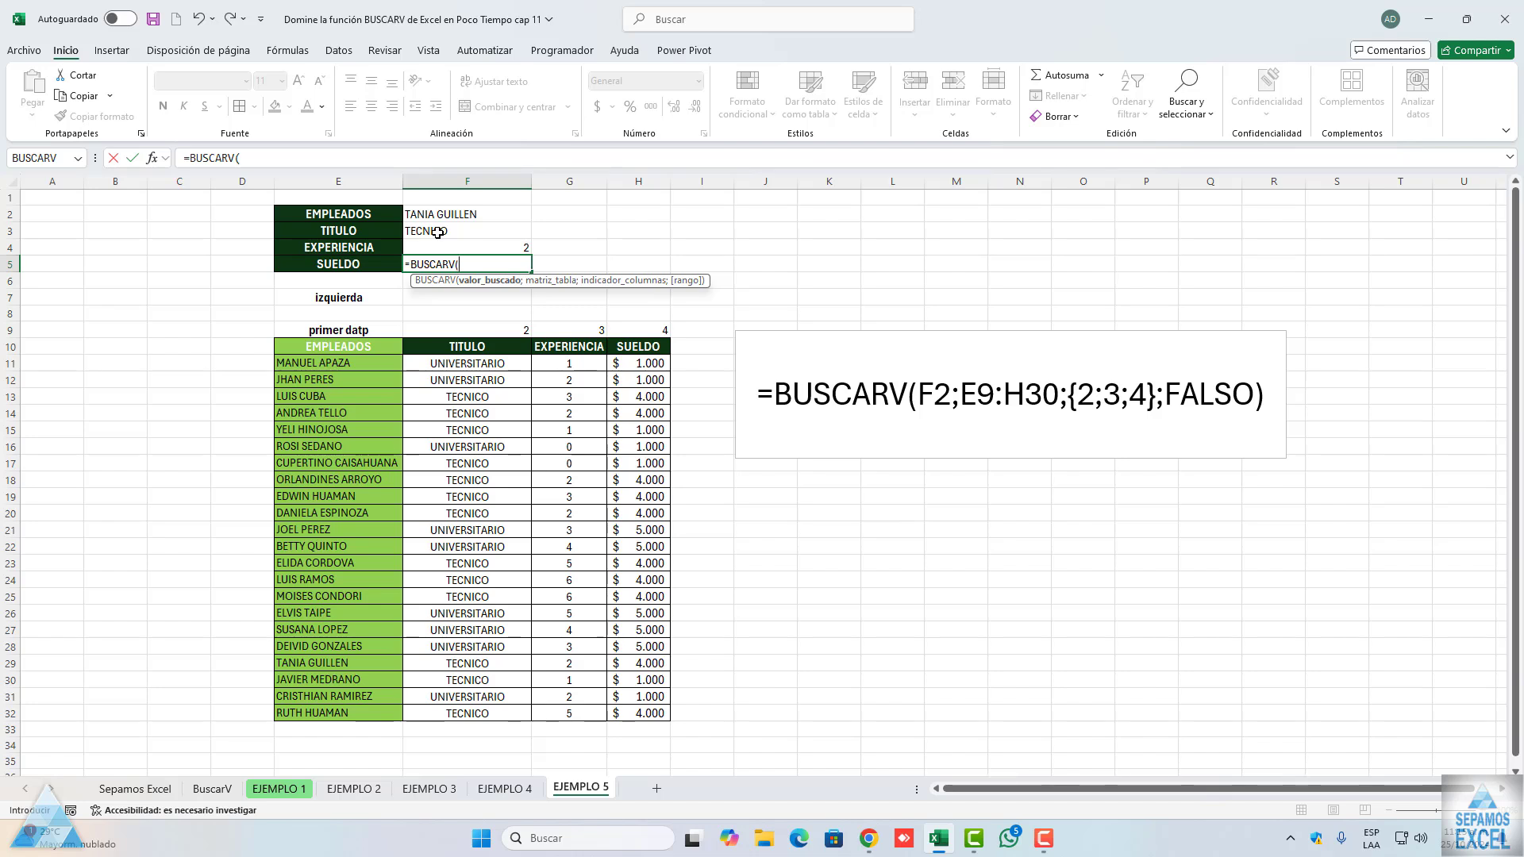
click(438, 231)
text(;)
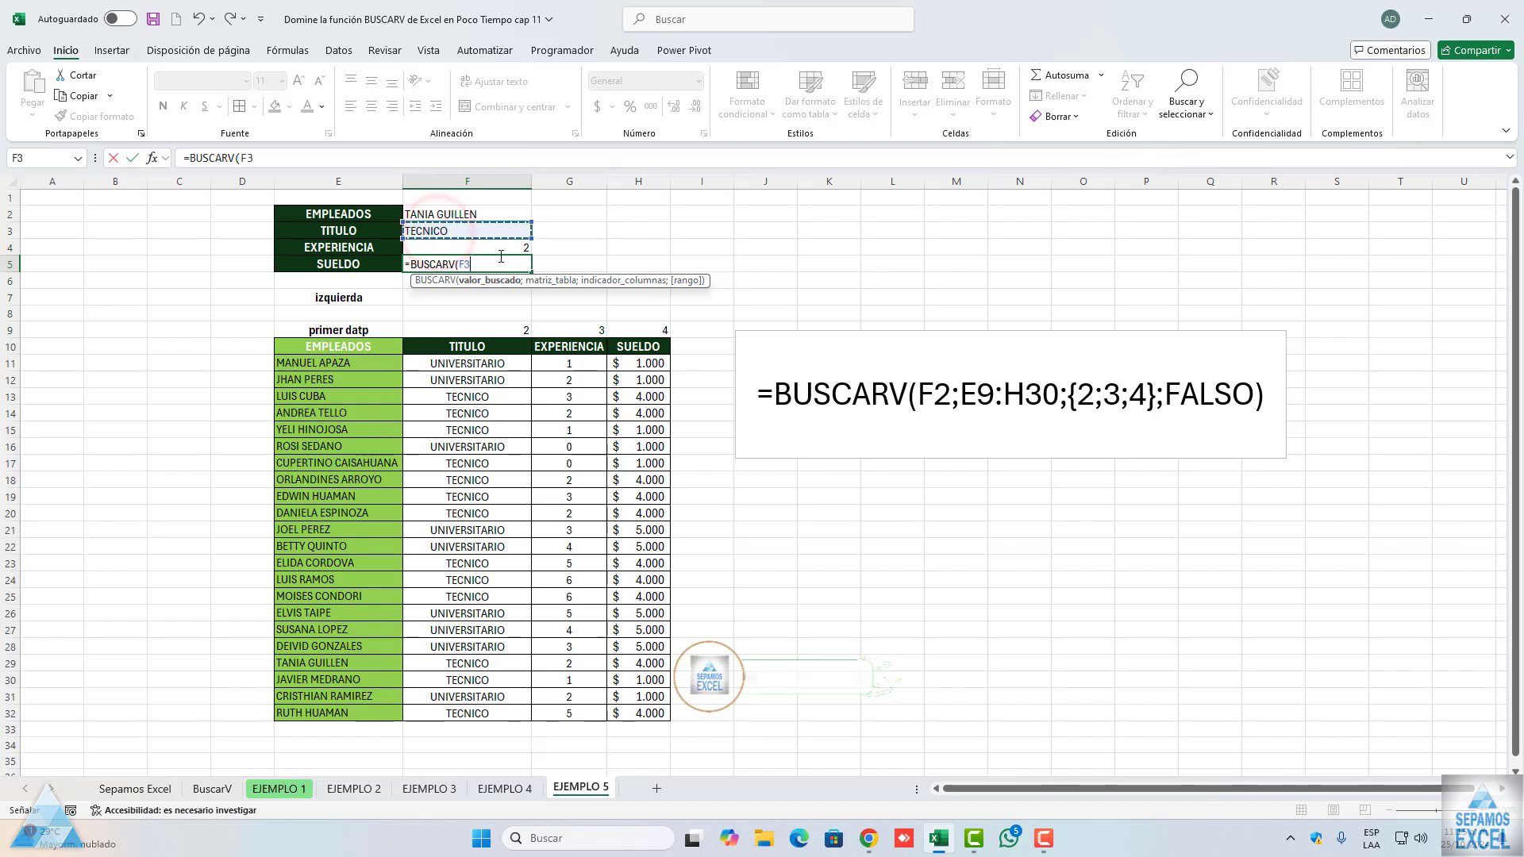
mouse_move(336, 347)
mouse_down()
mouse_move(640, 432)
mouse_move(640, 713)
mouse_up()
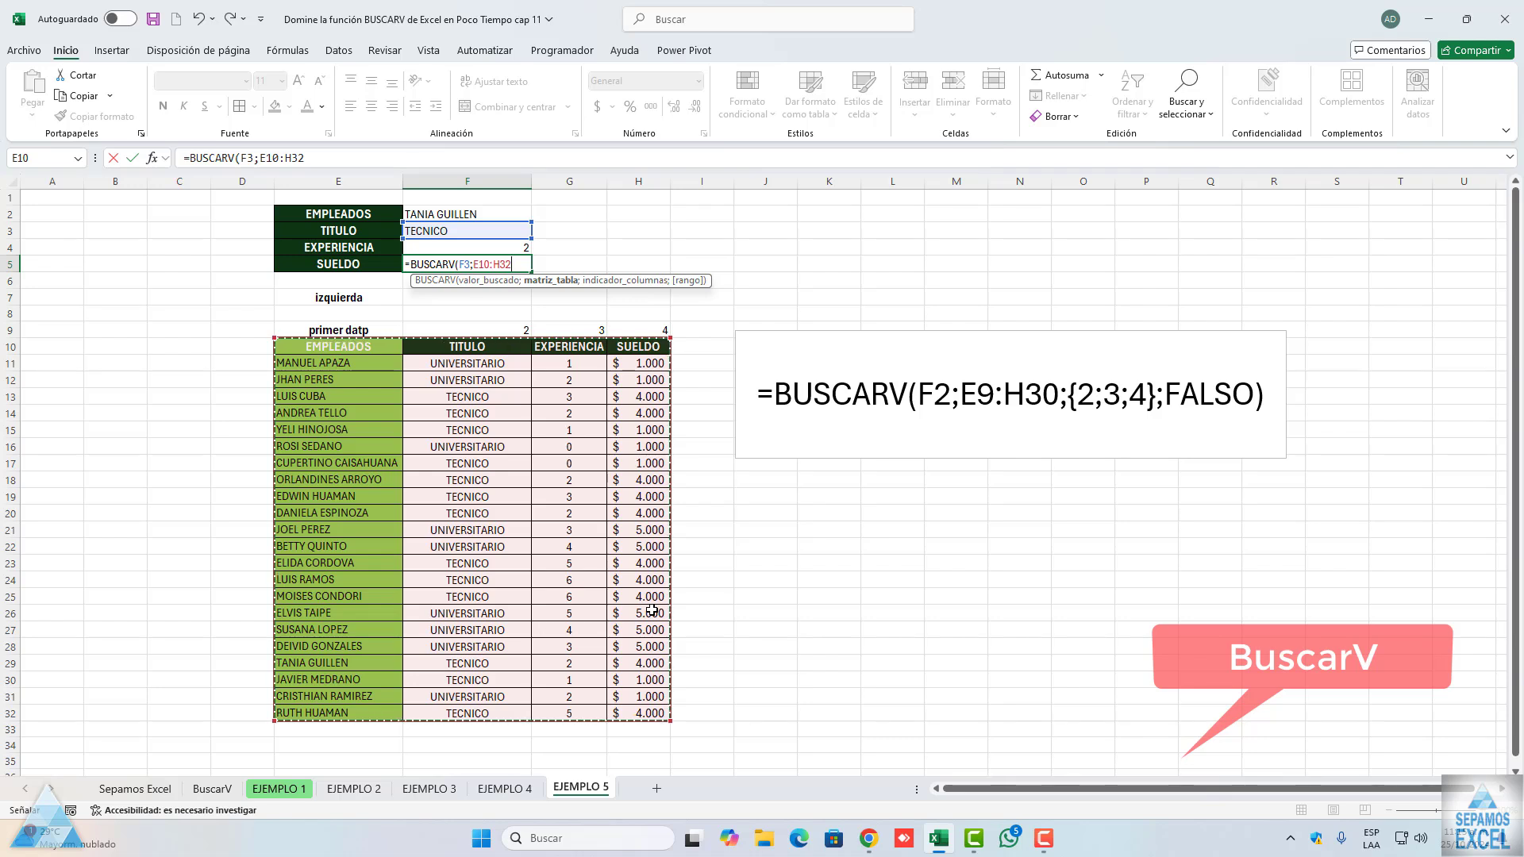
text(;3)
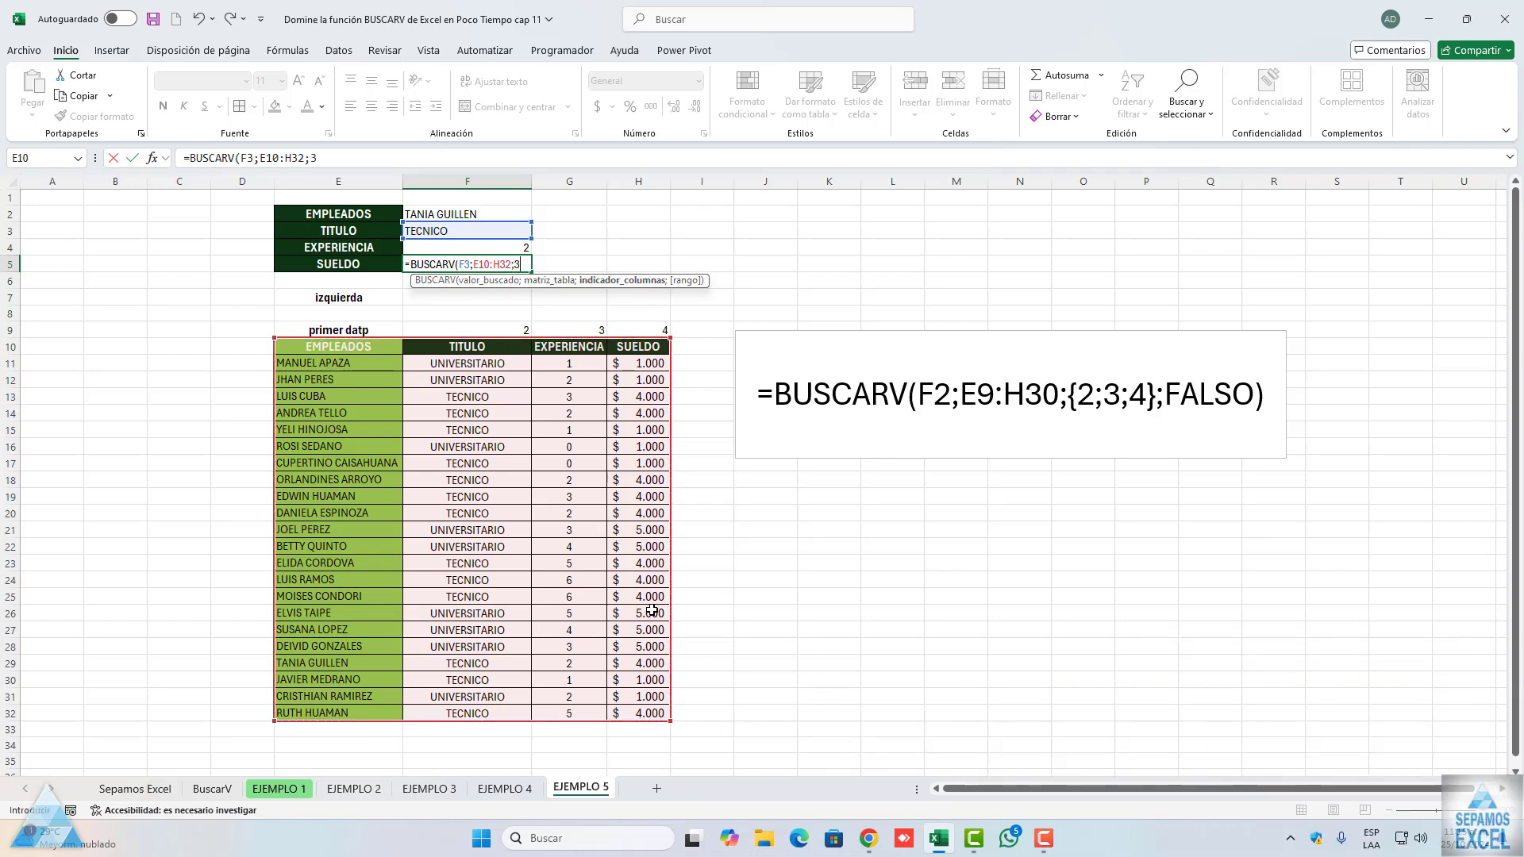
text(;)
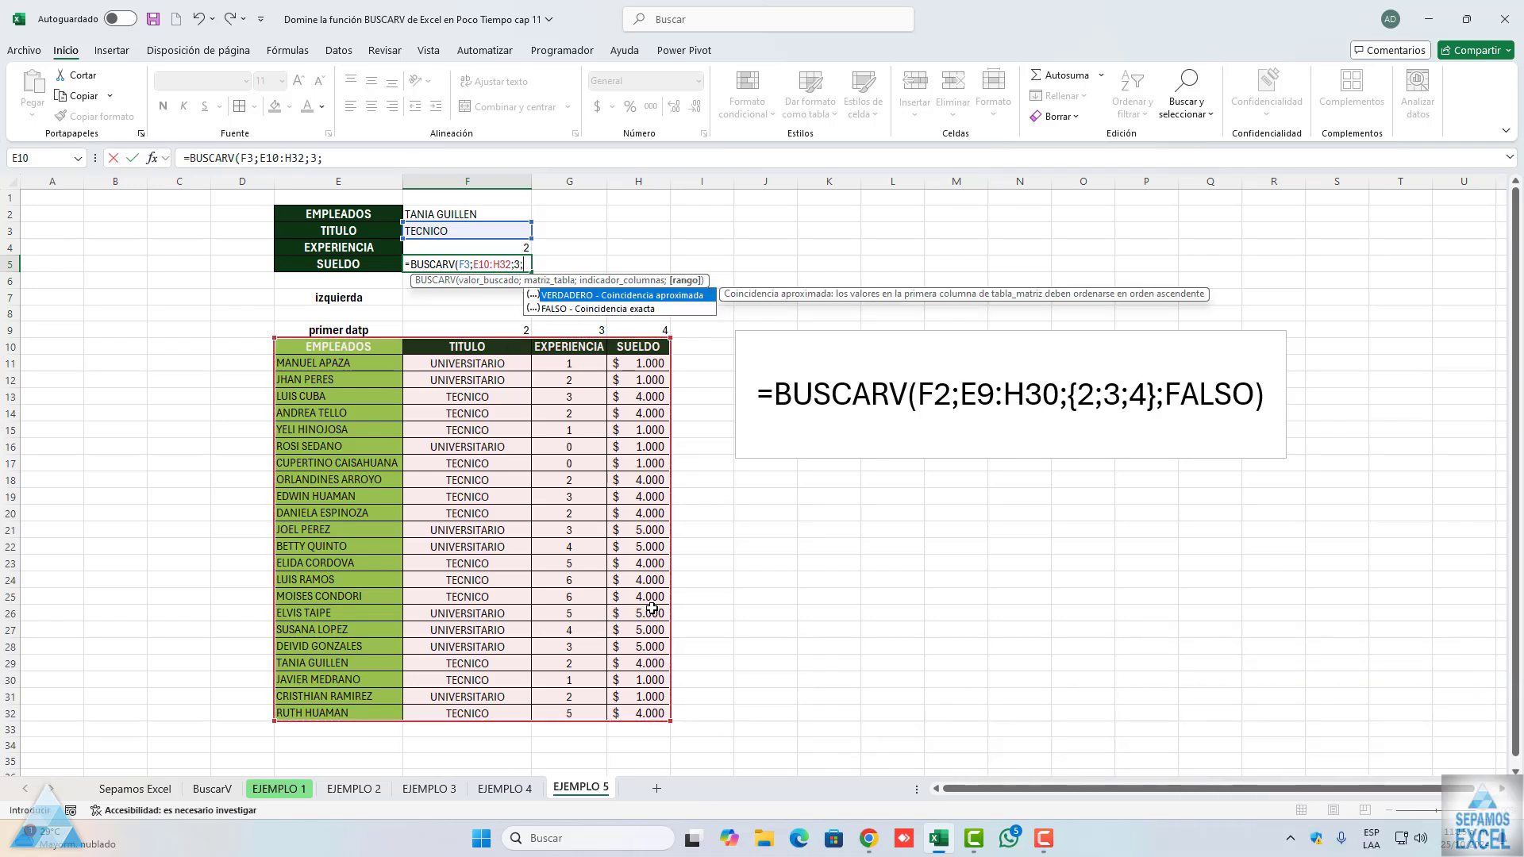
double_click(591, 308)
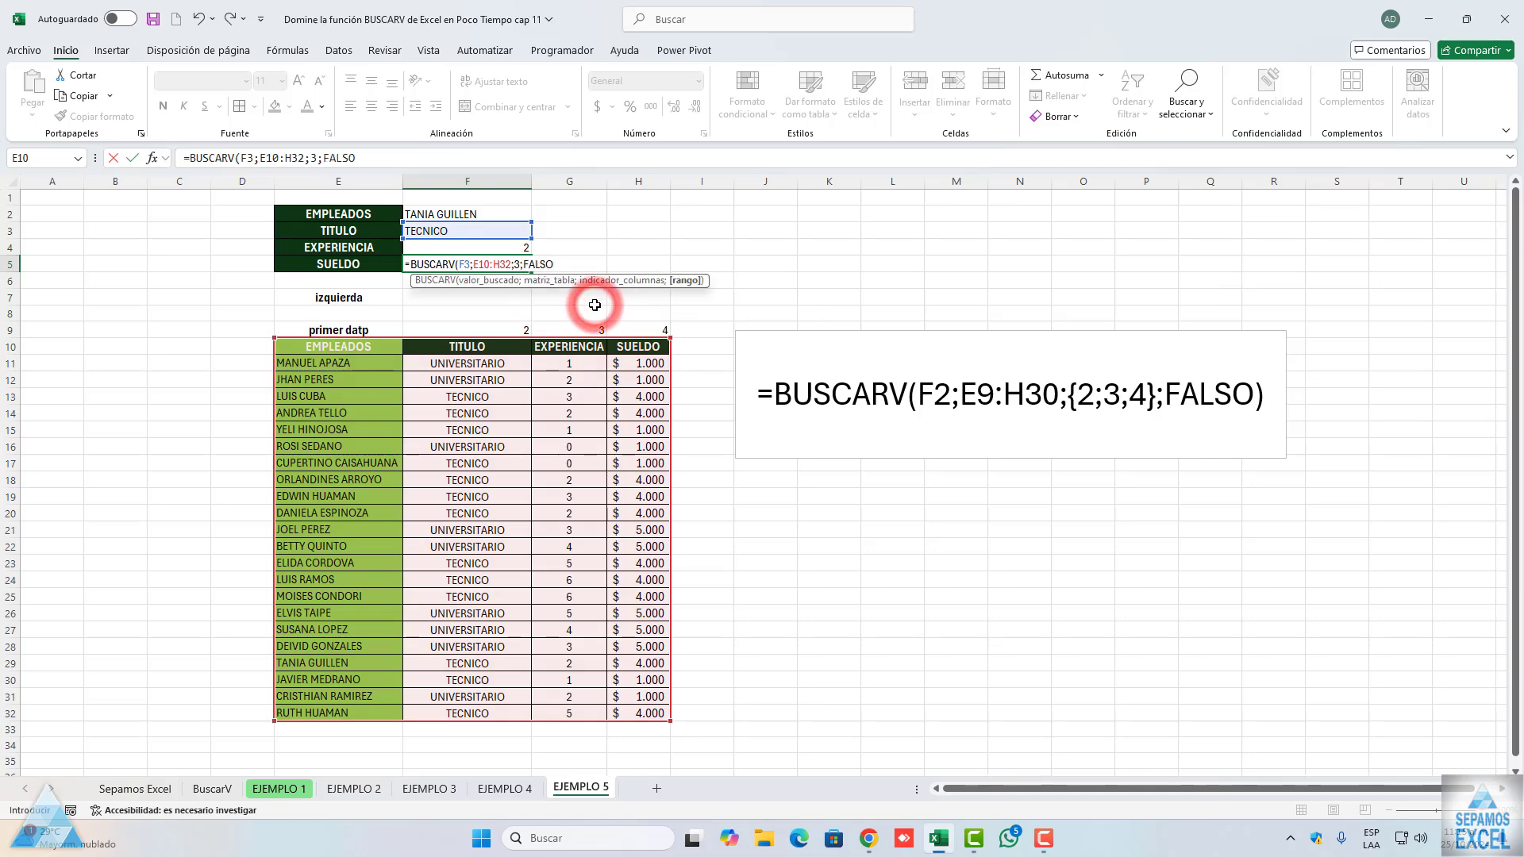
key(Return)
double_click(486, 265)
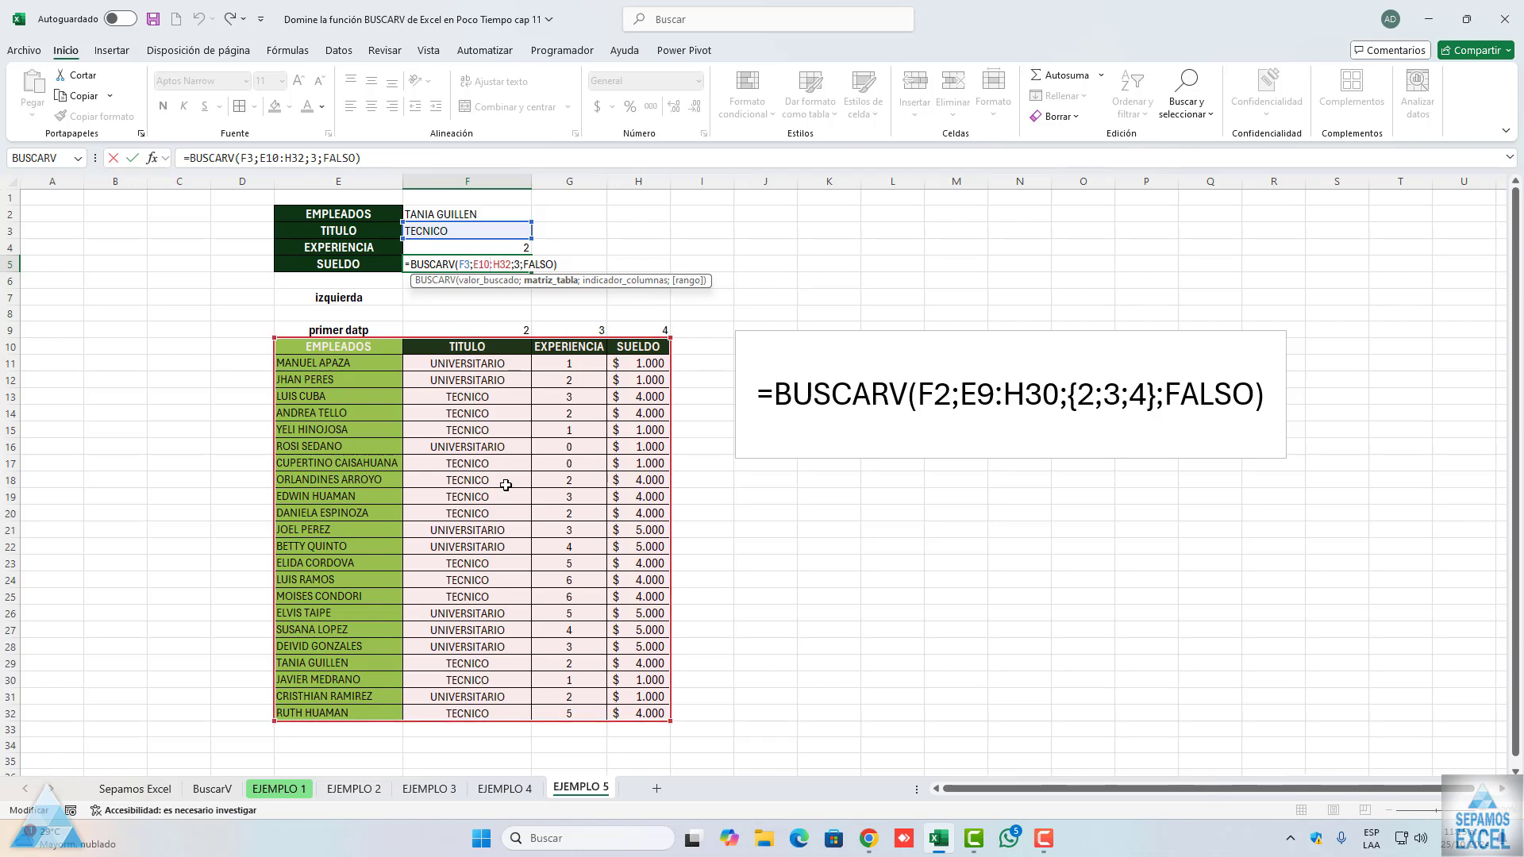
Change F5's BUSCARV column index to 2, which returns #N/D, then re-confirm the formula and select F5
double_click(517, 265)
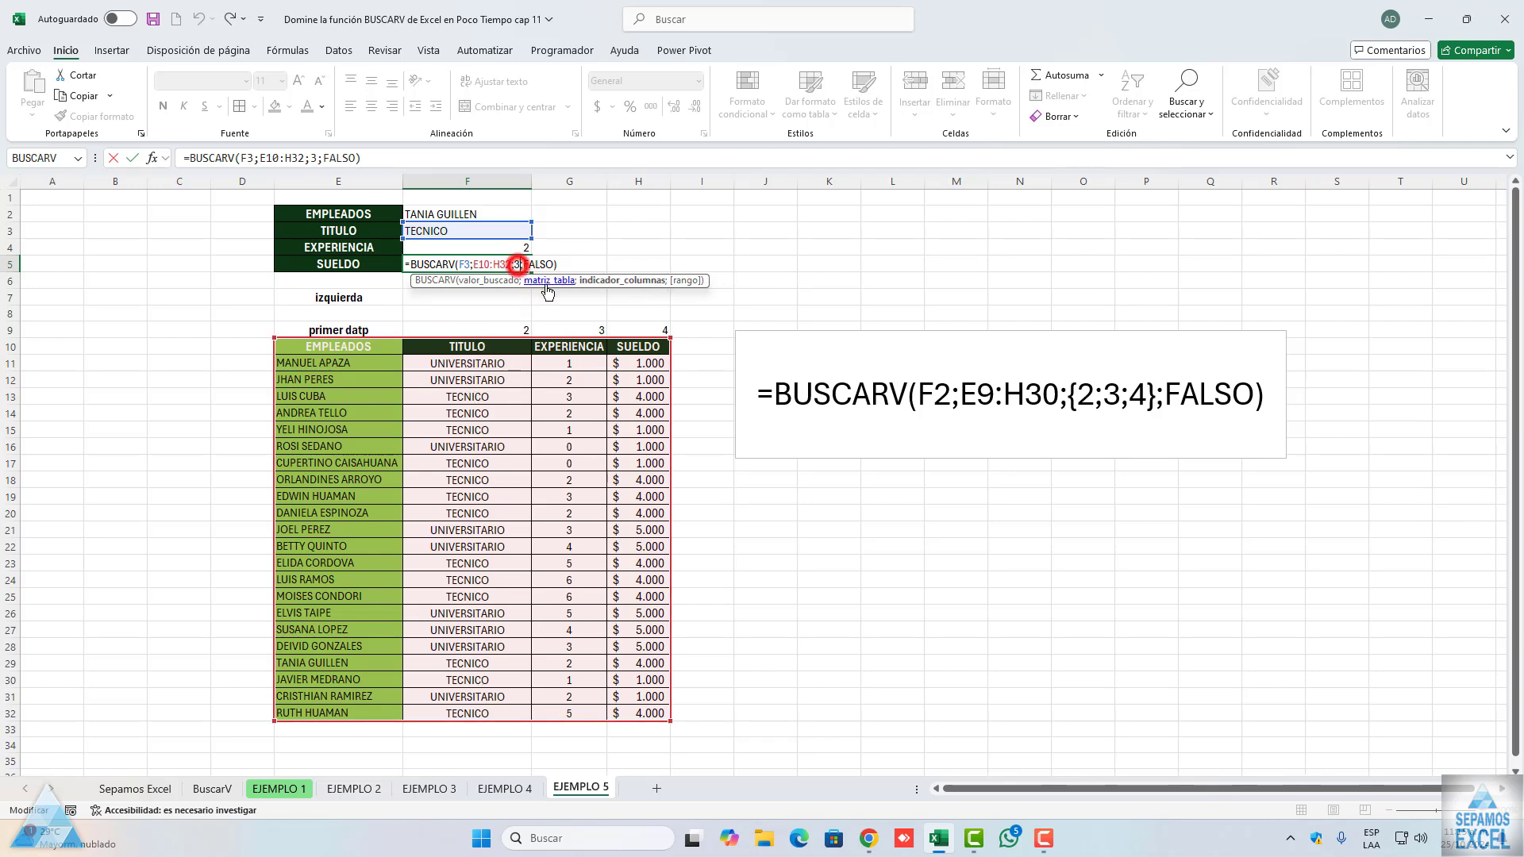
text(2)
key(Return)
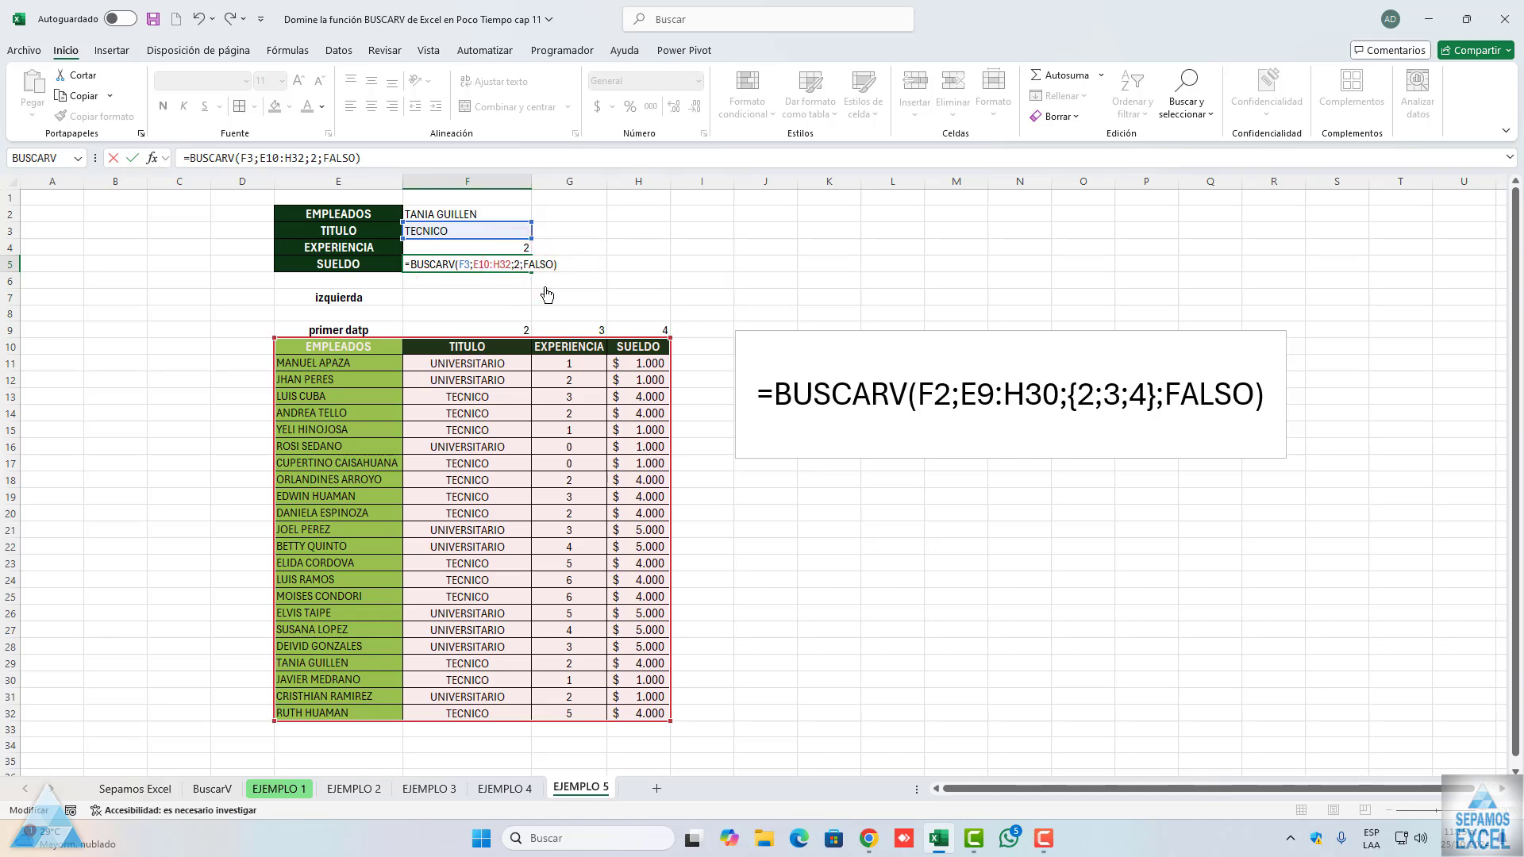
double_click(489, 264)
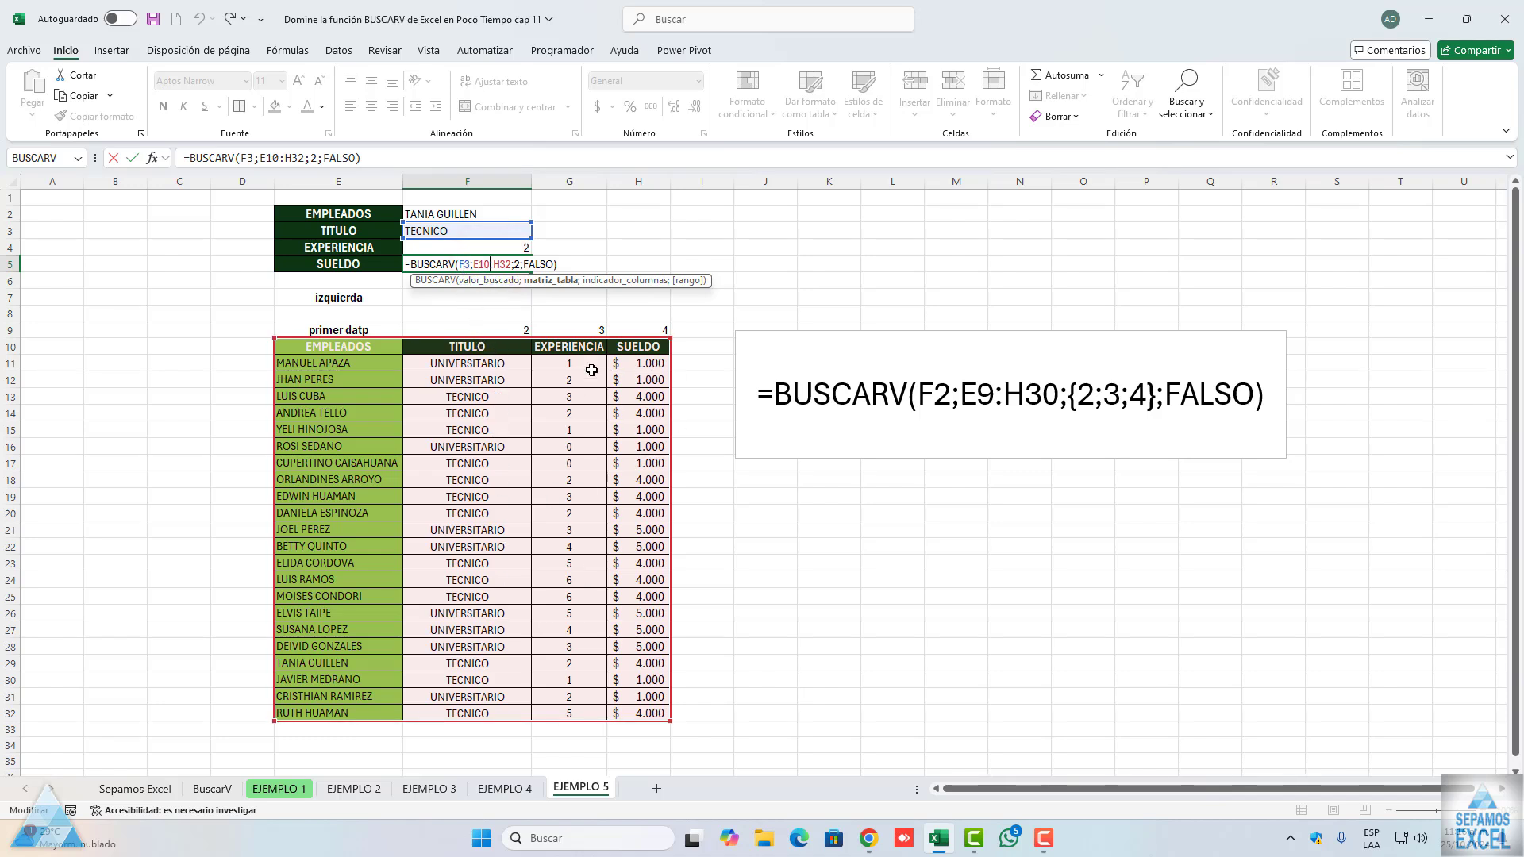
click(520, 265)
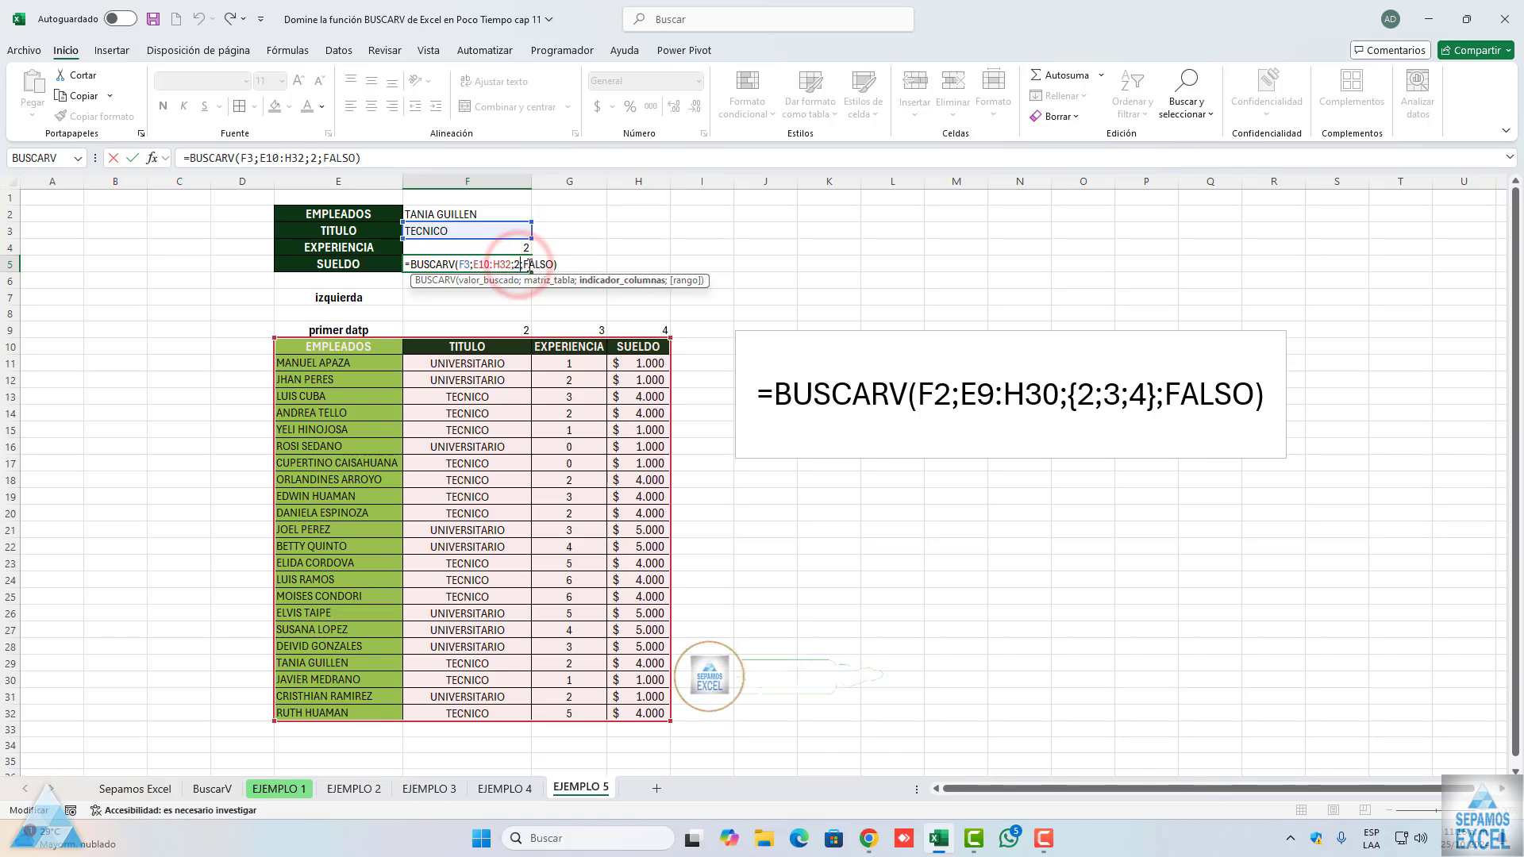
text(3)
key(Return)
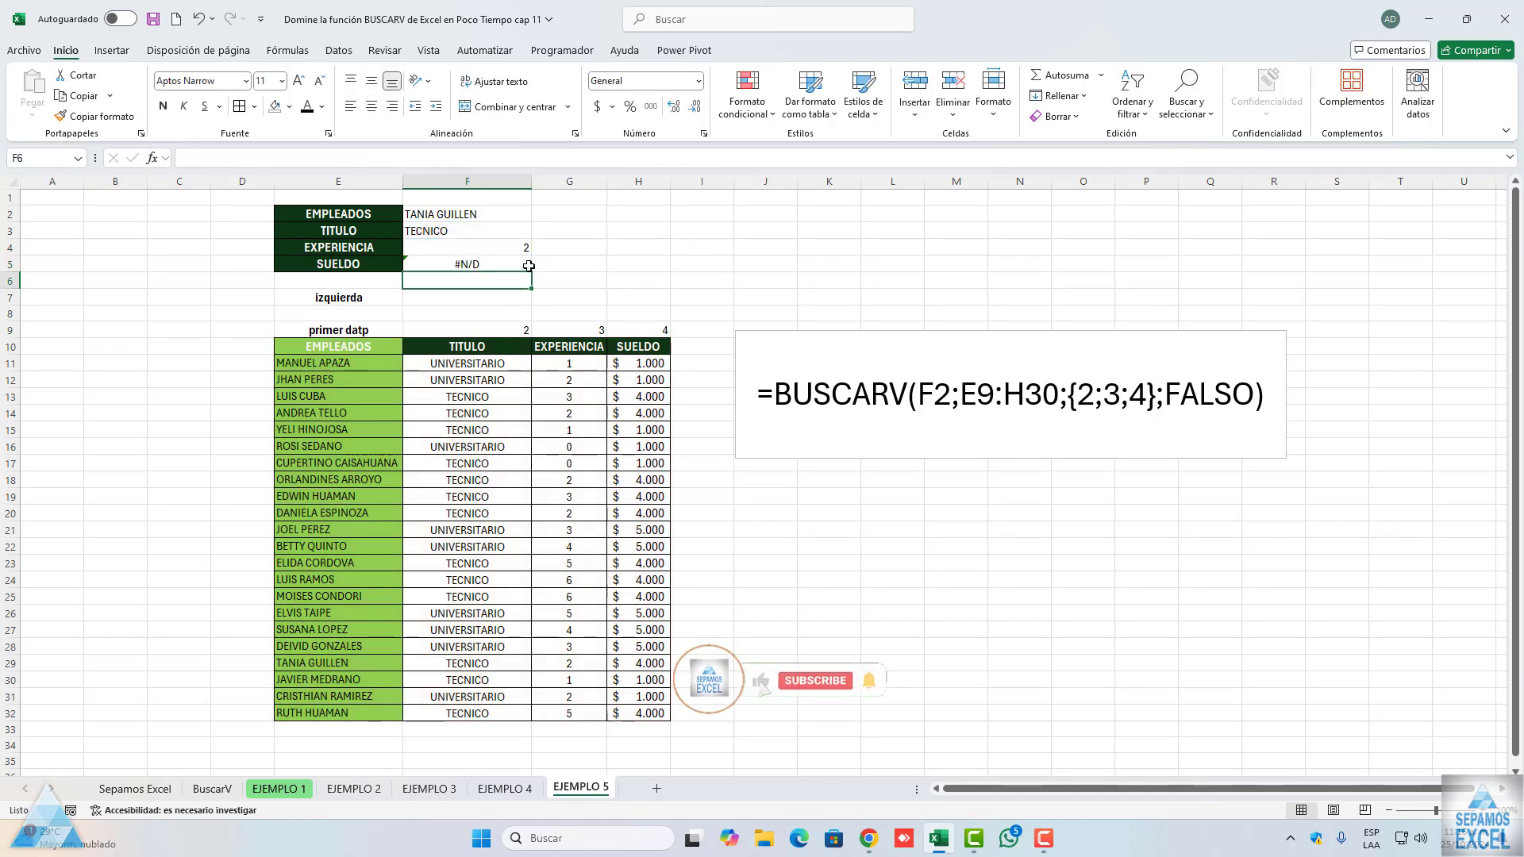
click(528, 266)
Review the table range, column index and exact-match arguments of F5's BUSCARV in Function Arguments
click(153, 158)
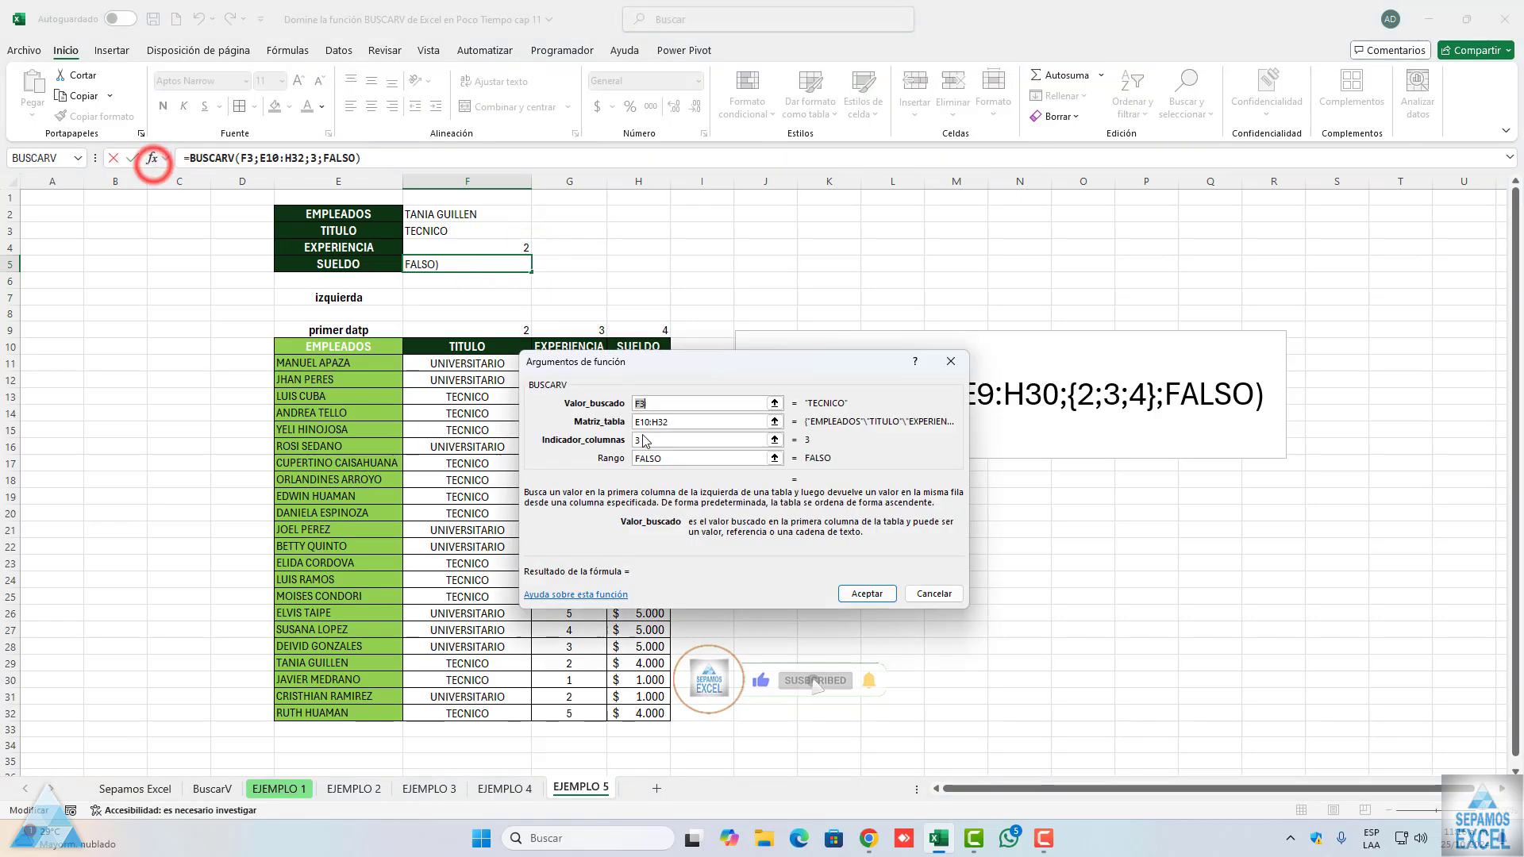
drag(713, 366, 851, 261)
click(817, 310)
click(810, 326)
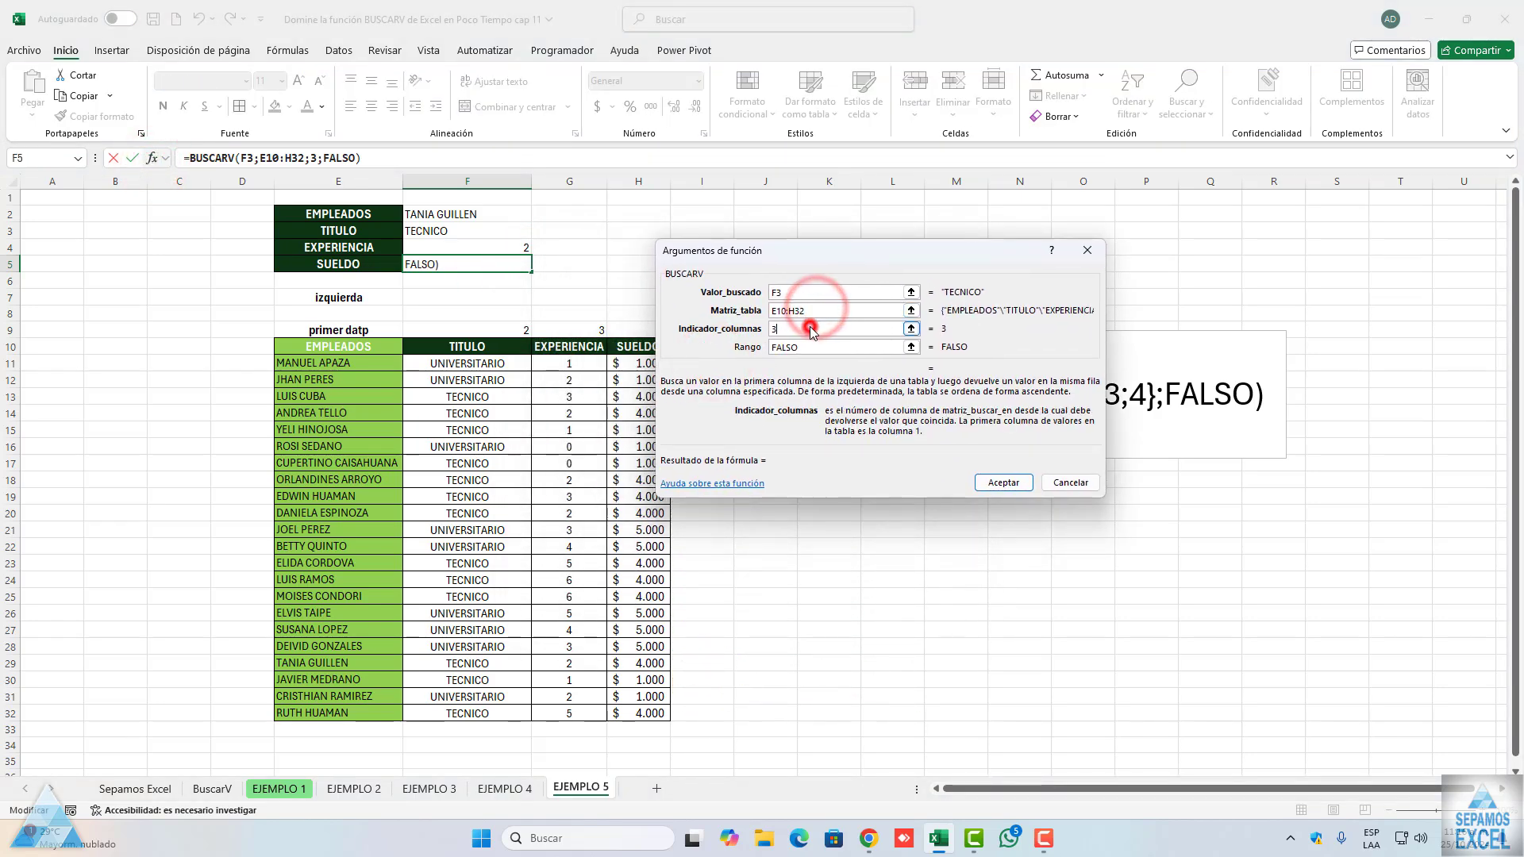
click(812, 346)
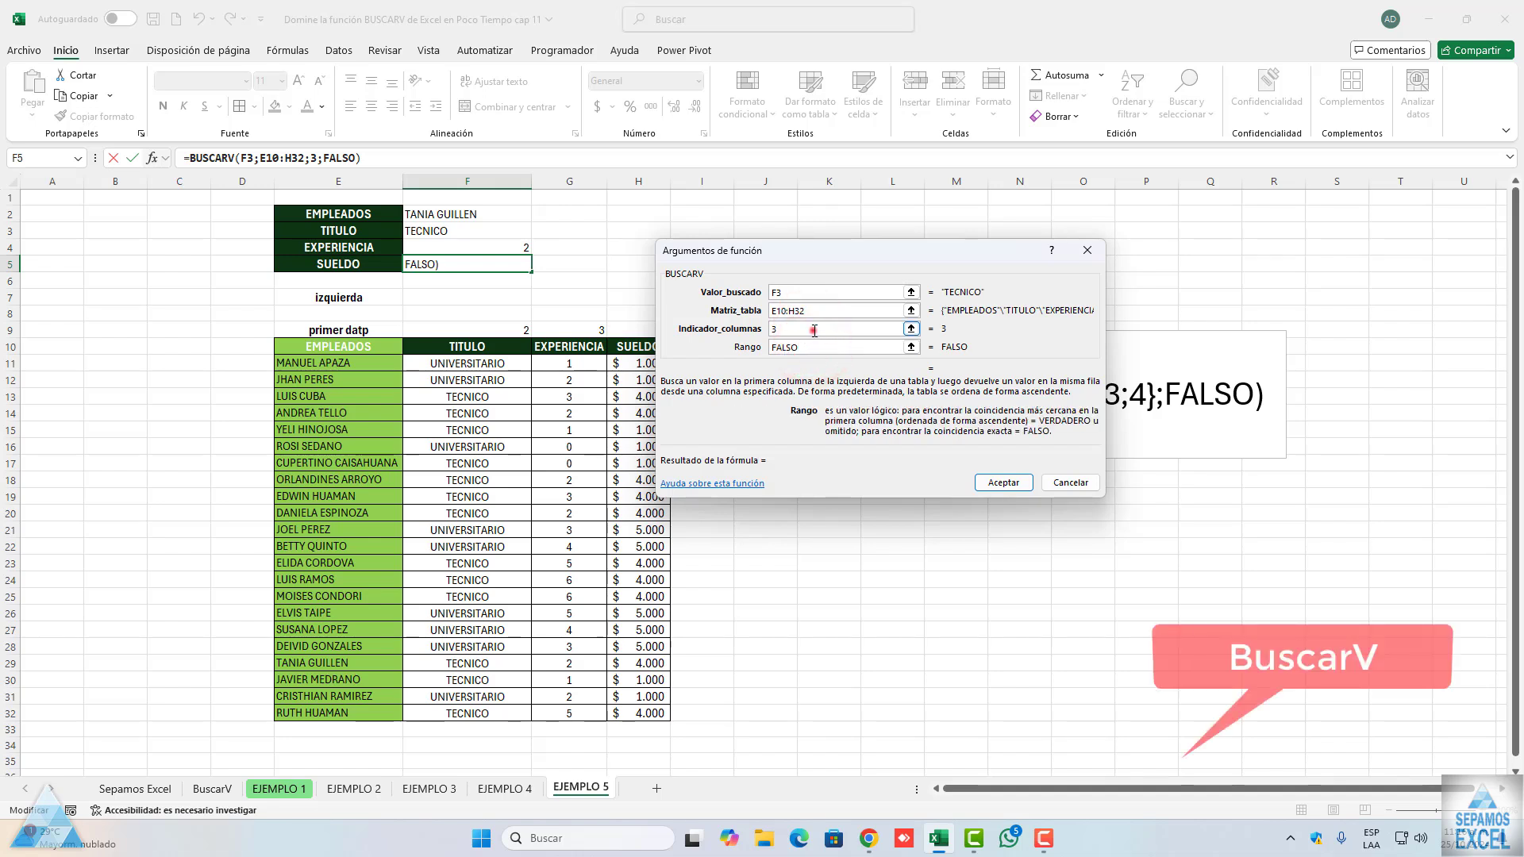
click(814, 310)
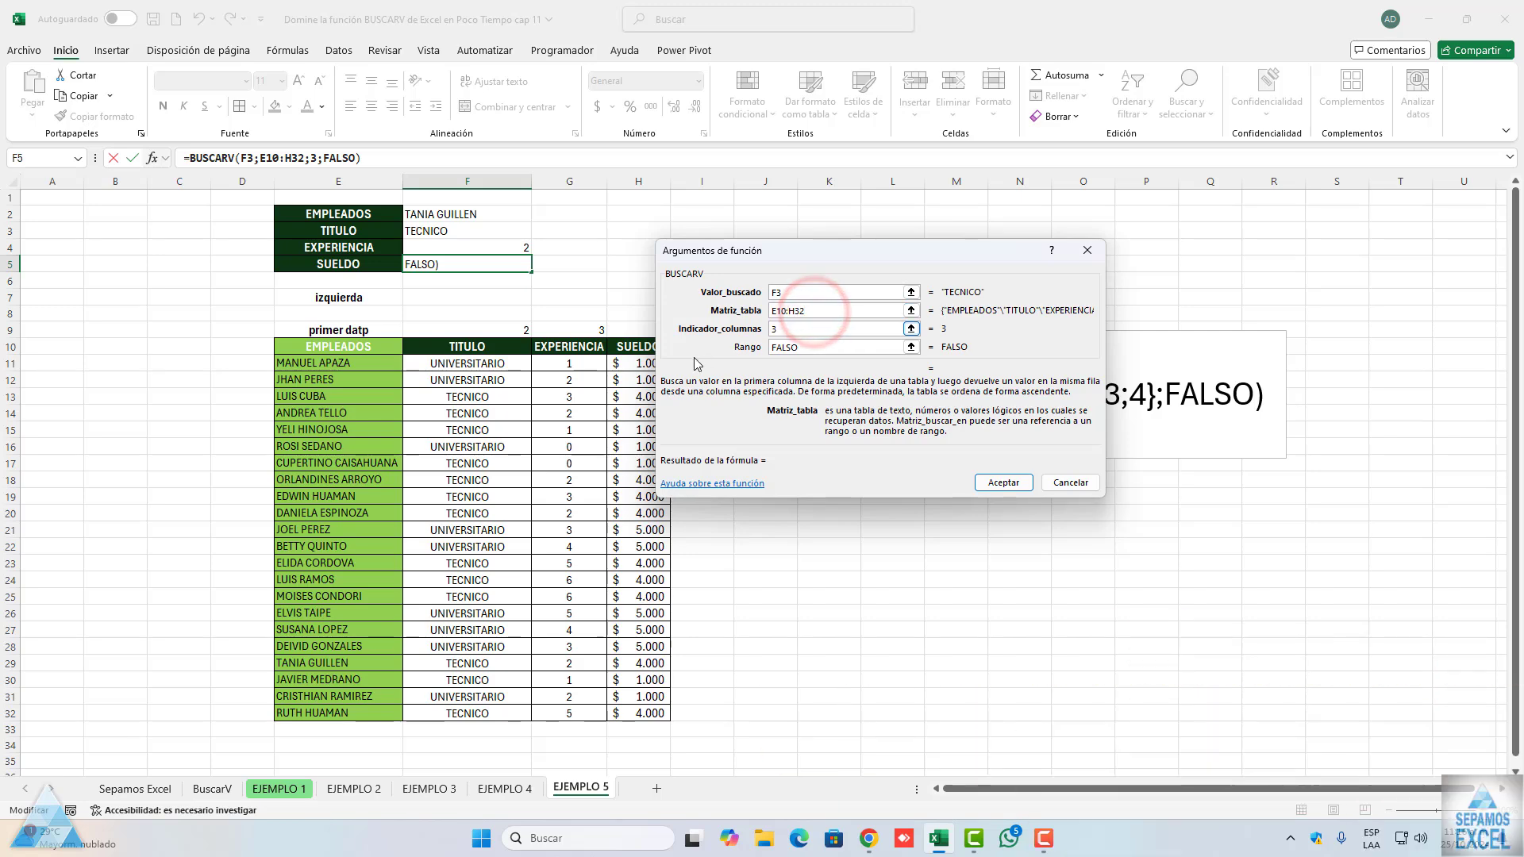
Preview the E10:H32 range on the sheet, close the arguments and edit F5 in the cell
click(911, 310)
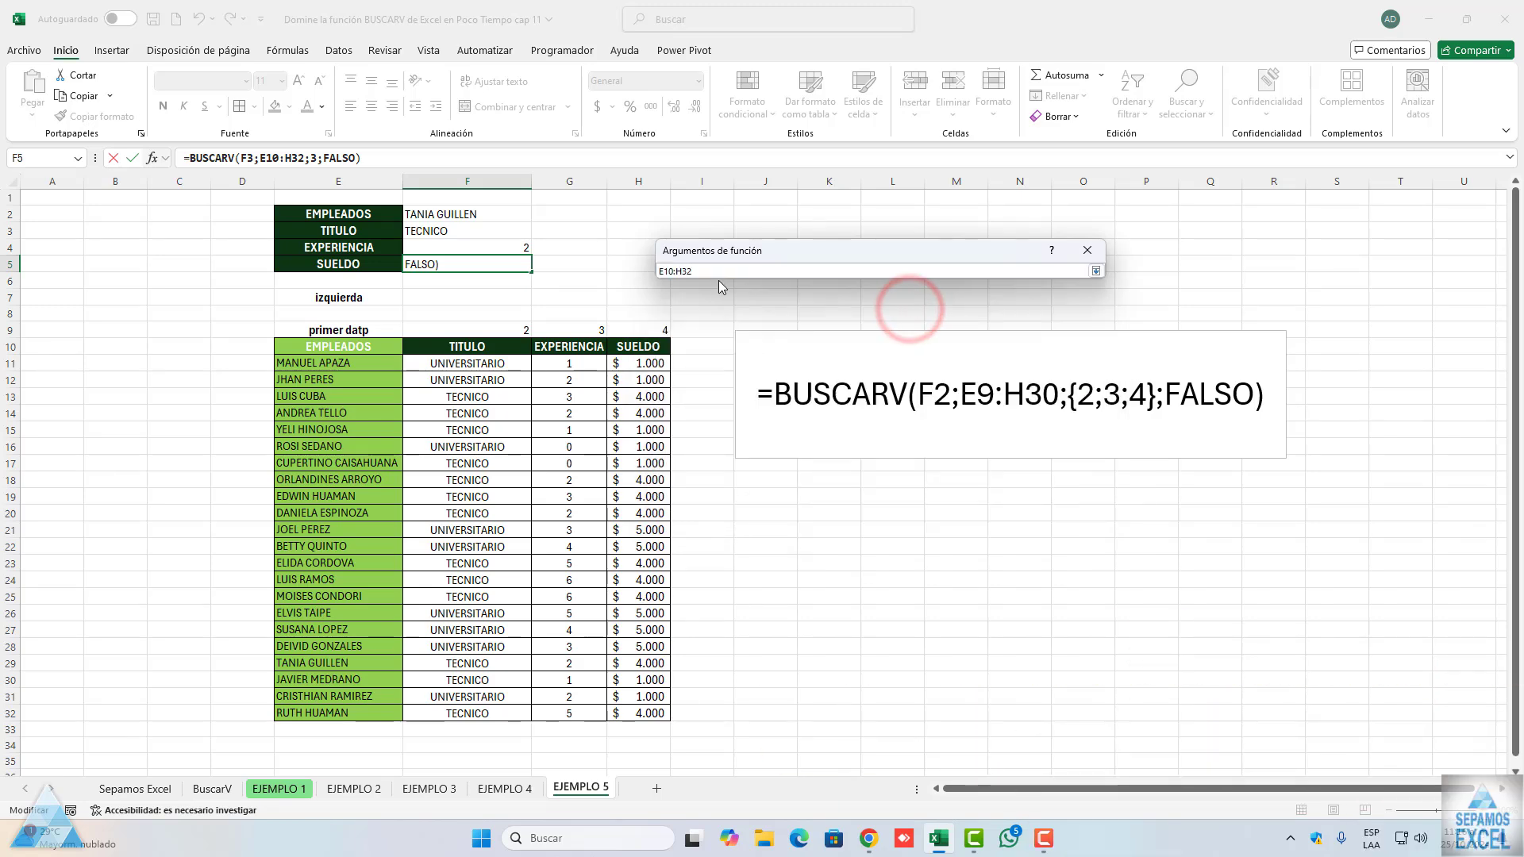
key(Return)
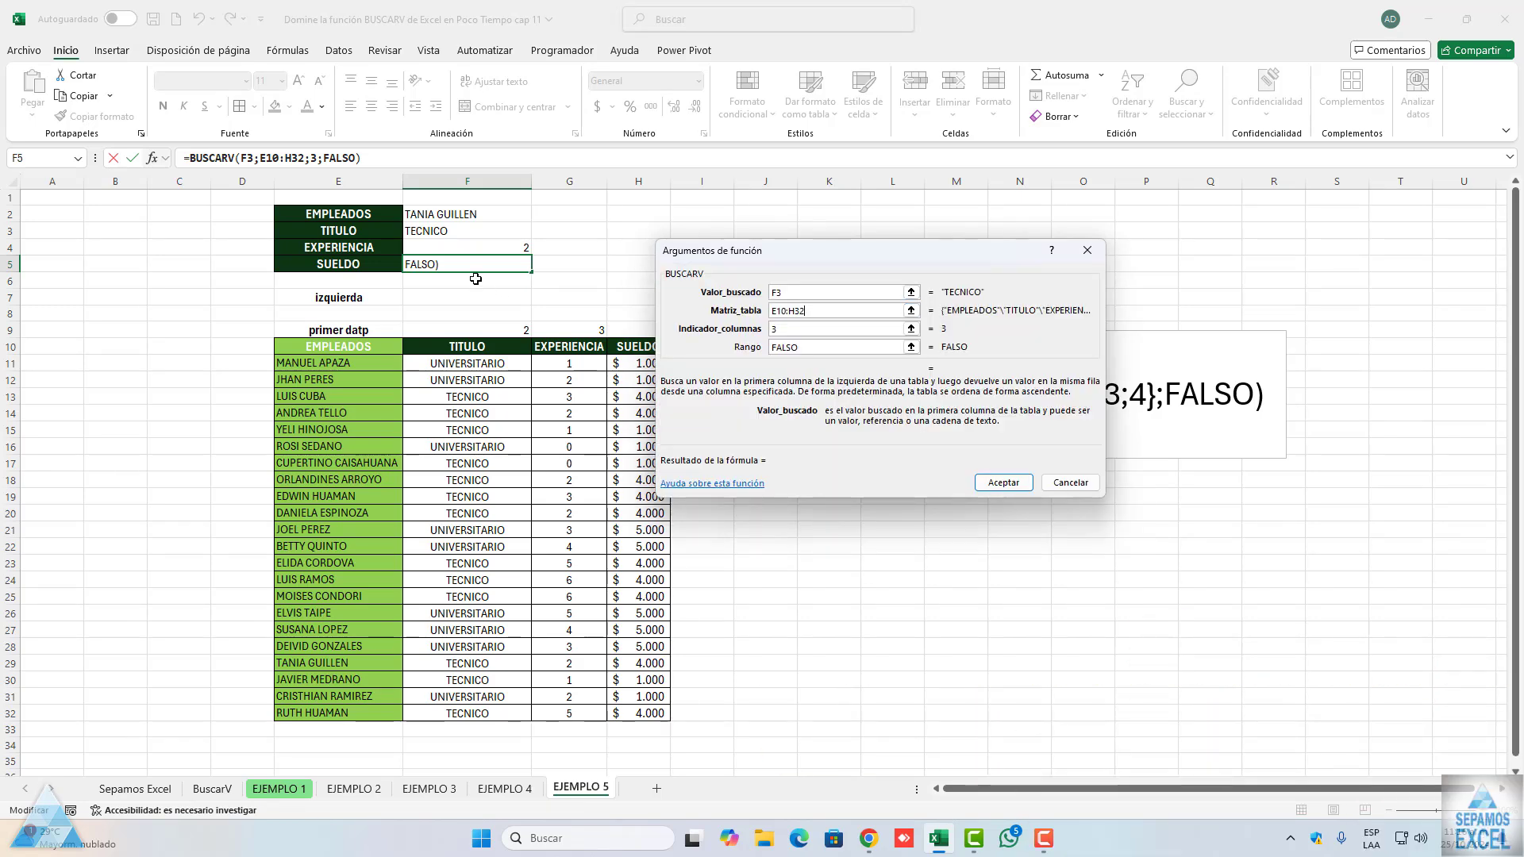
key(Escape)
click(477, 262)
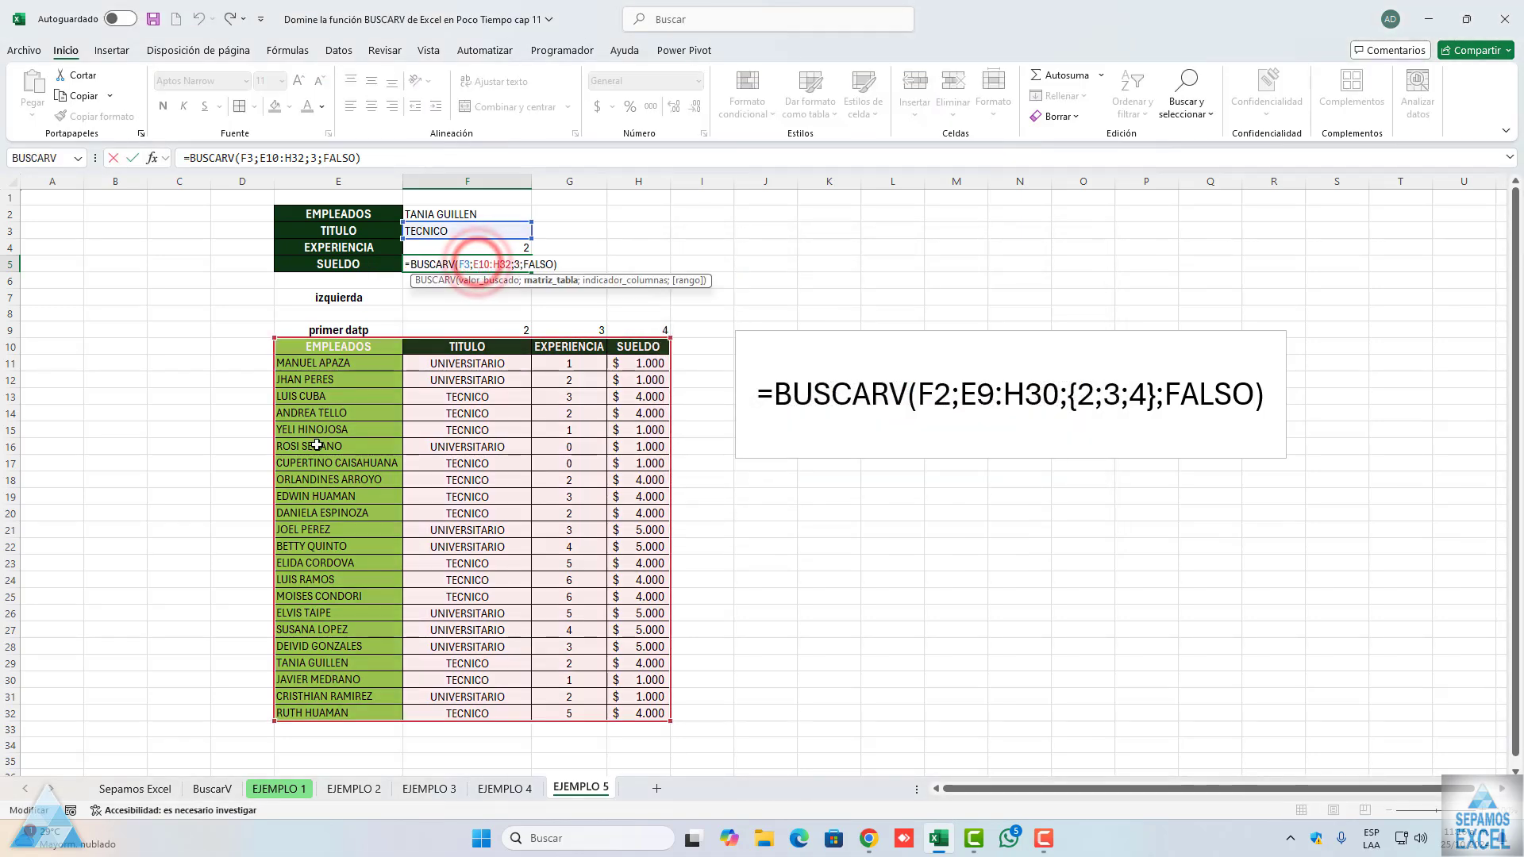
Keep the table range E10:H32 and make F5 look up the employee name in F2
drag(275, 341, 405, 346)
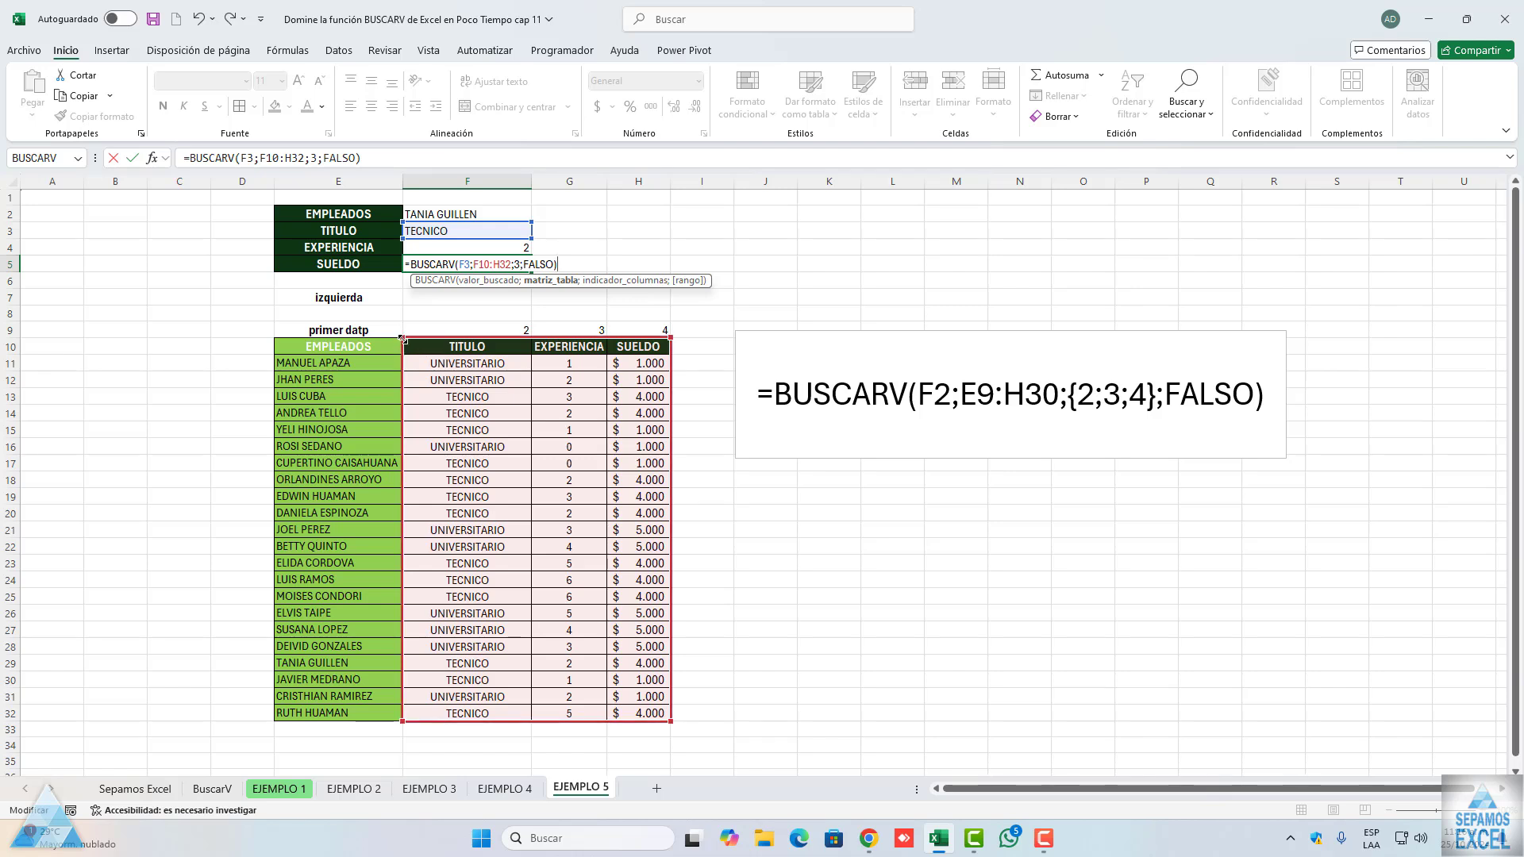
drag(404, 339, 313, 343)
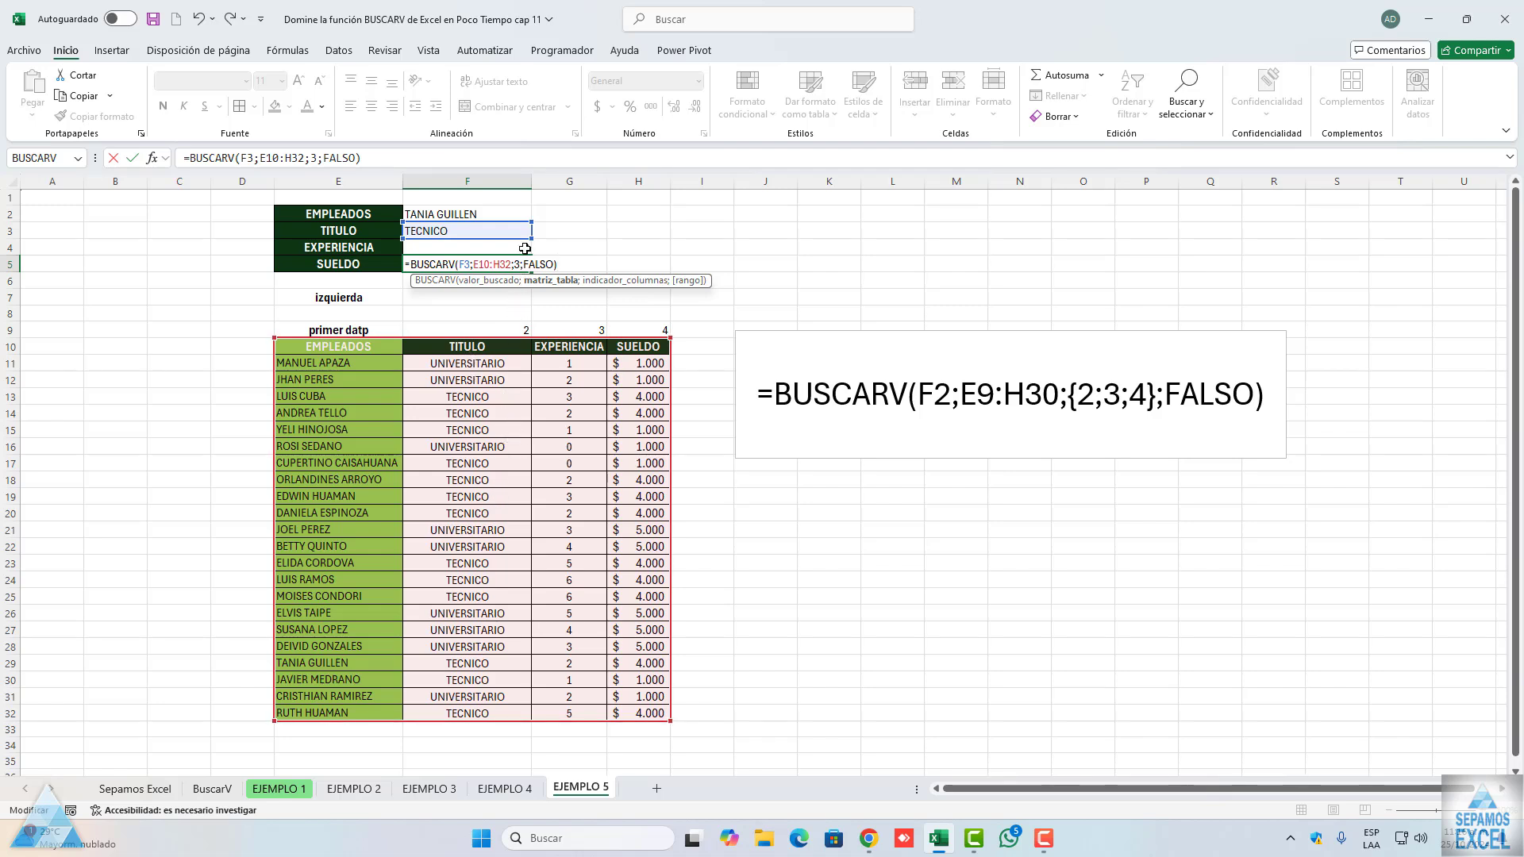
click(520, 222)
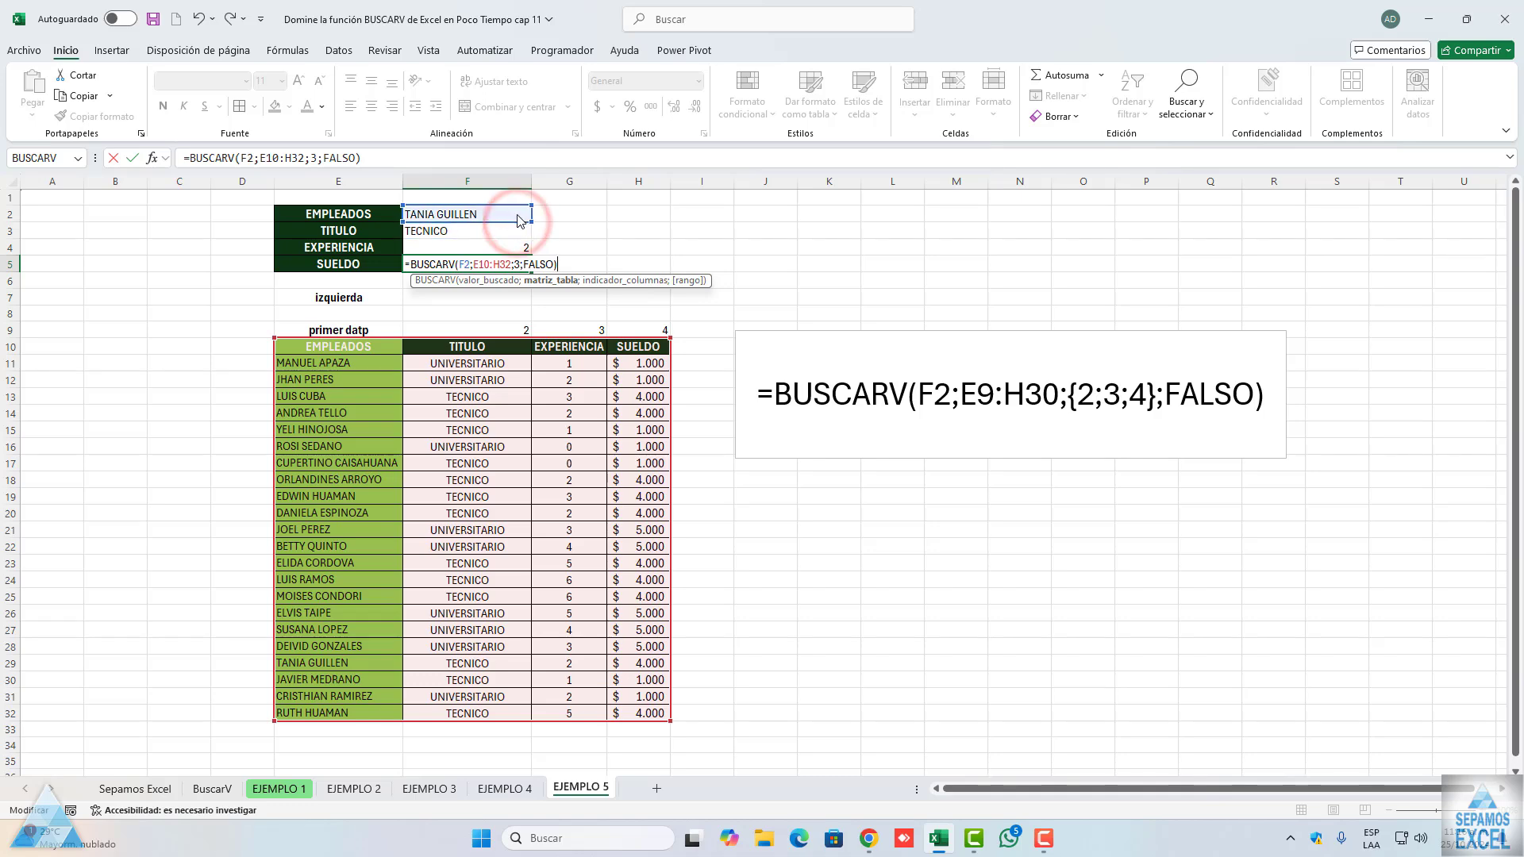
key(Return)
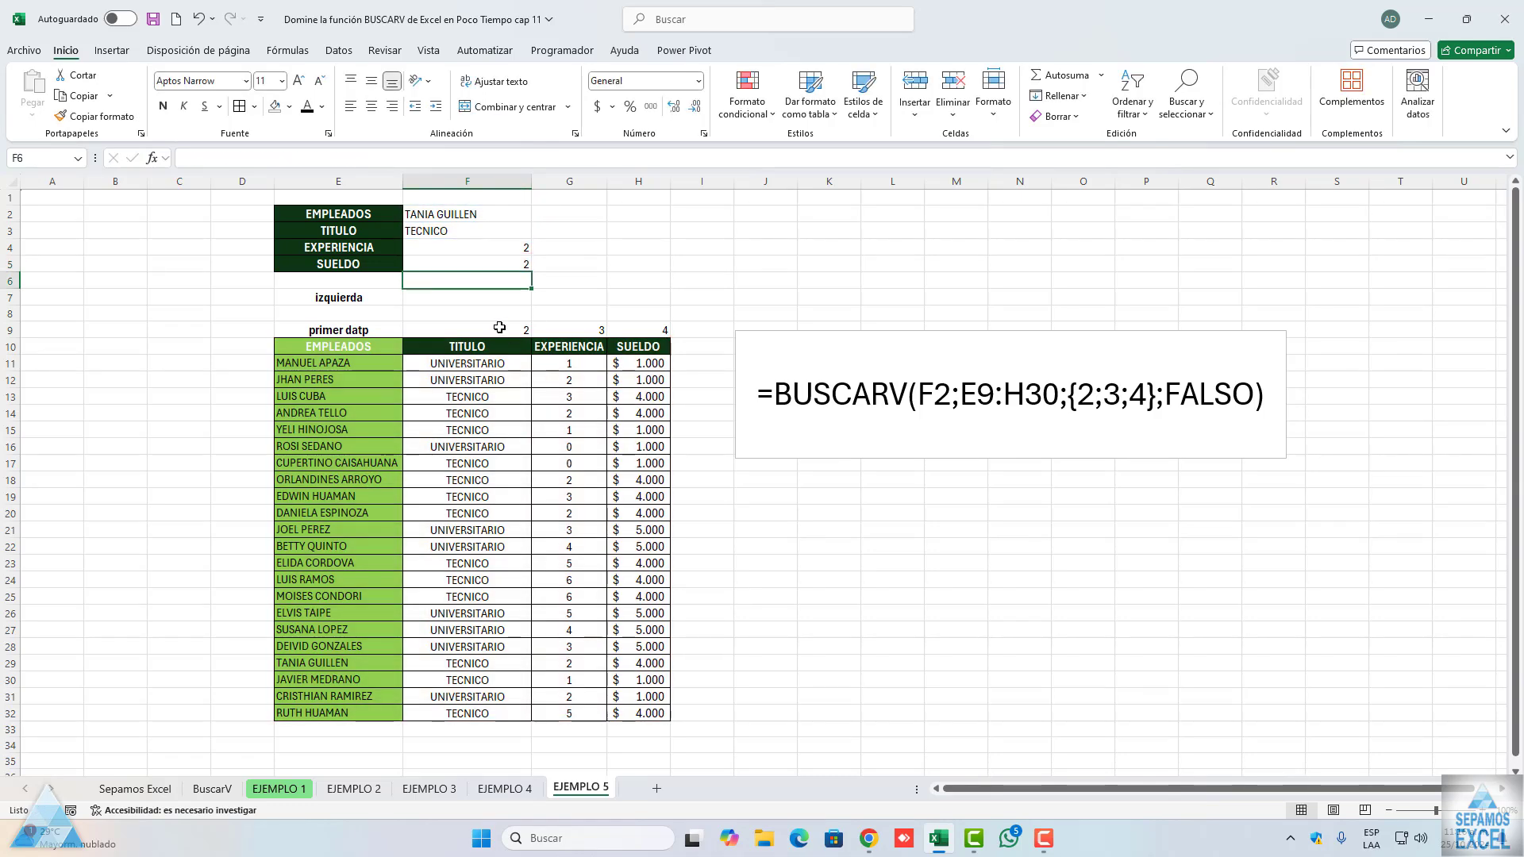
Change F5's column index to 4 so it returns the salary 4000
click(474, 265)
click(318, 158)
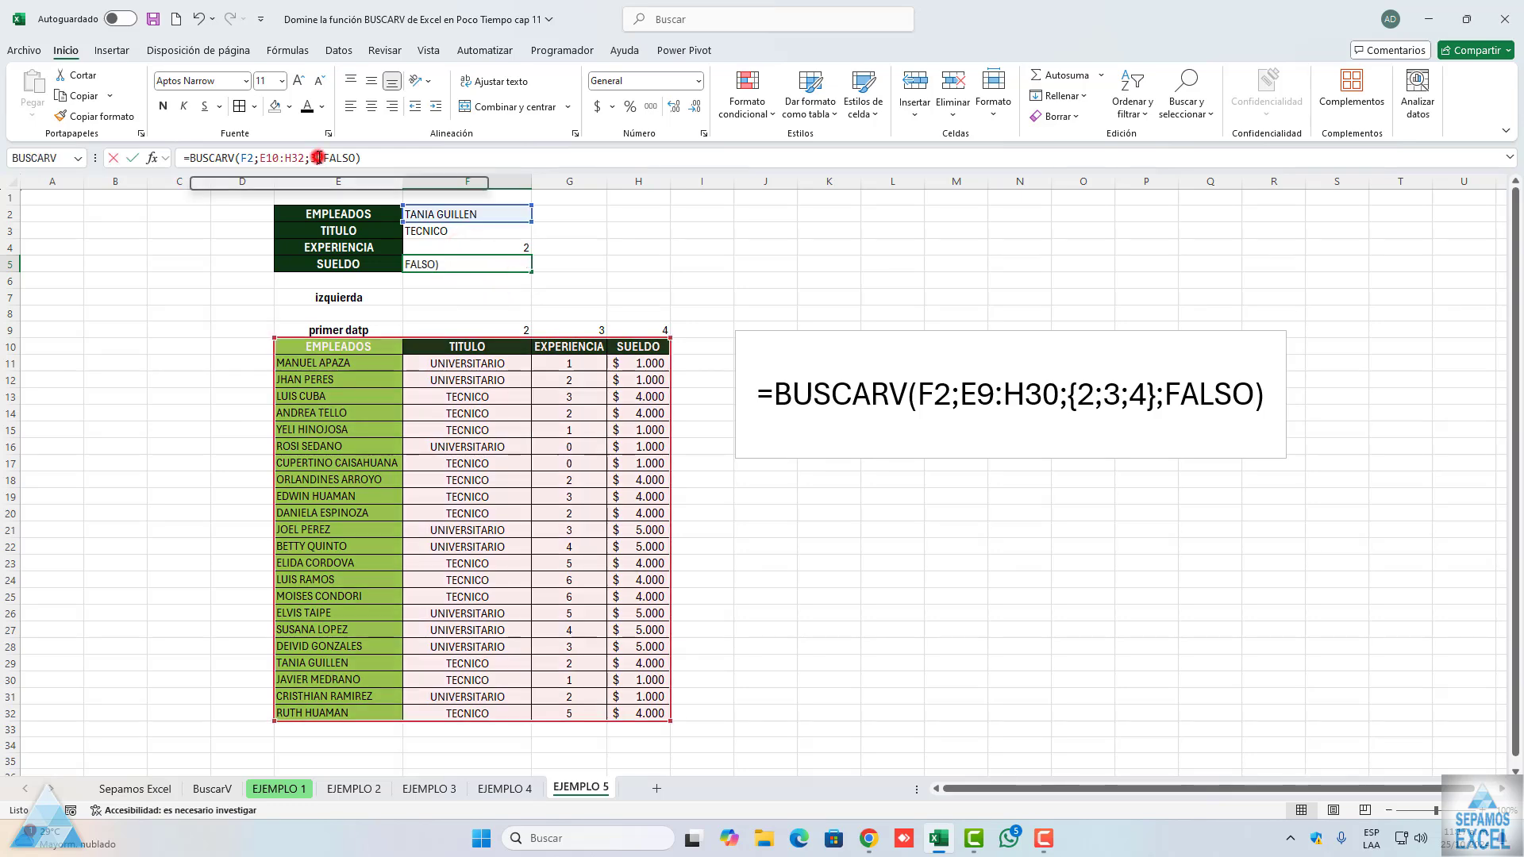
key(BackSpace)
text(4)
key(Return)
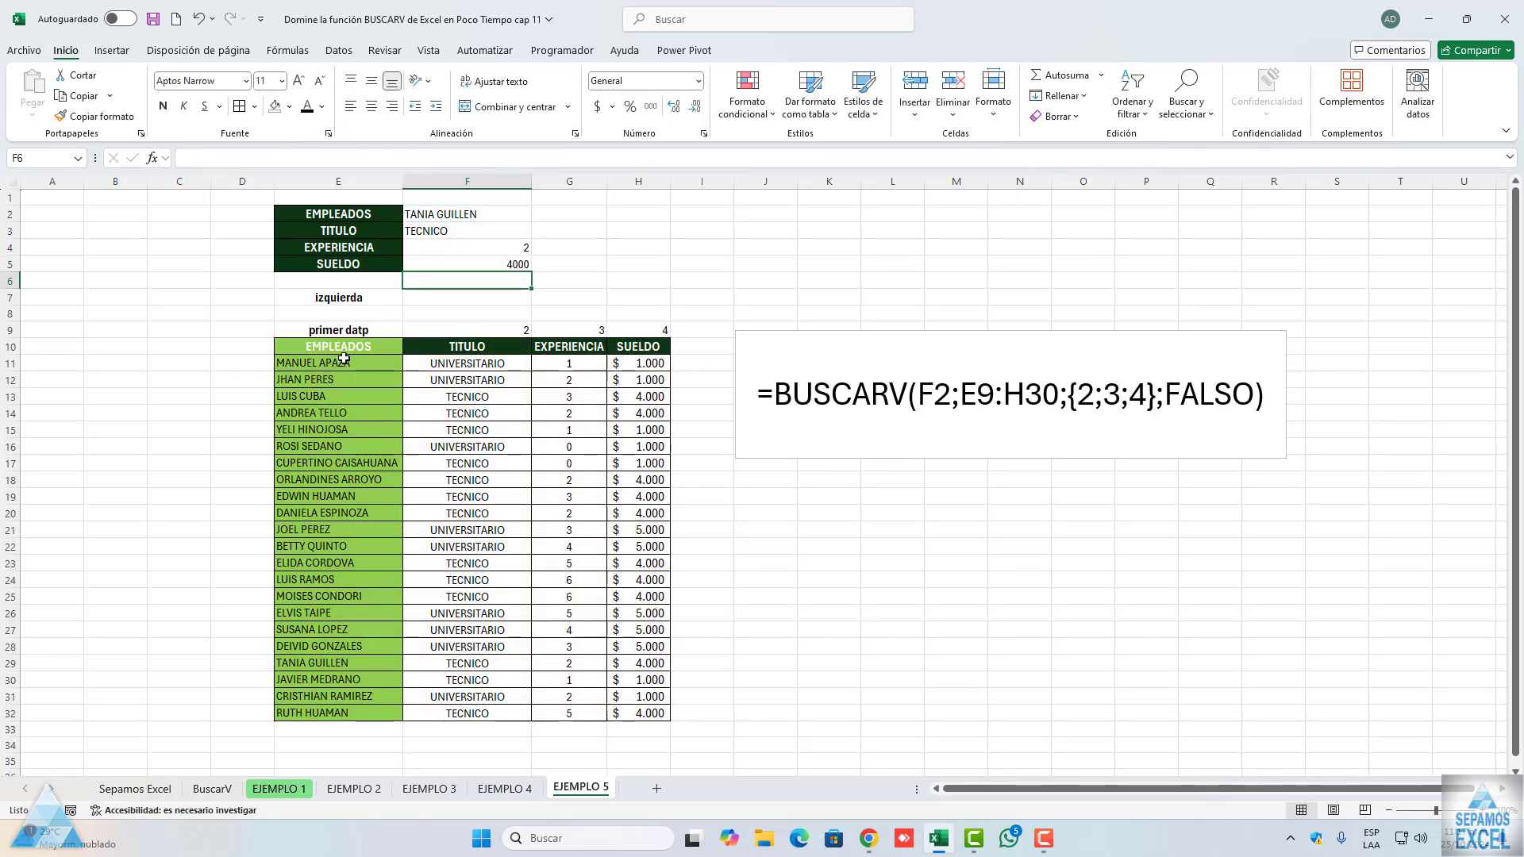
Review the employee table E10:H32 and select the result cells F3:F5
drag(337, 347, 639, 713)
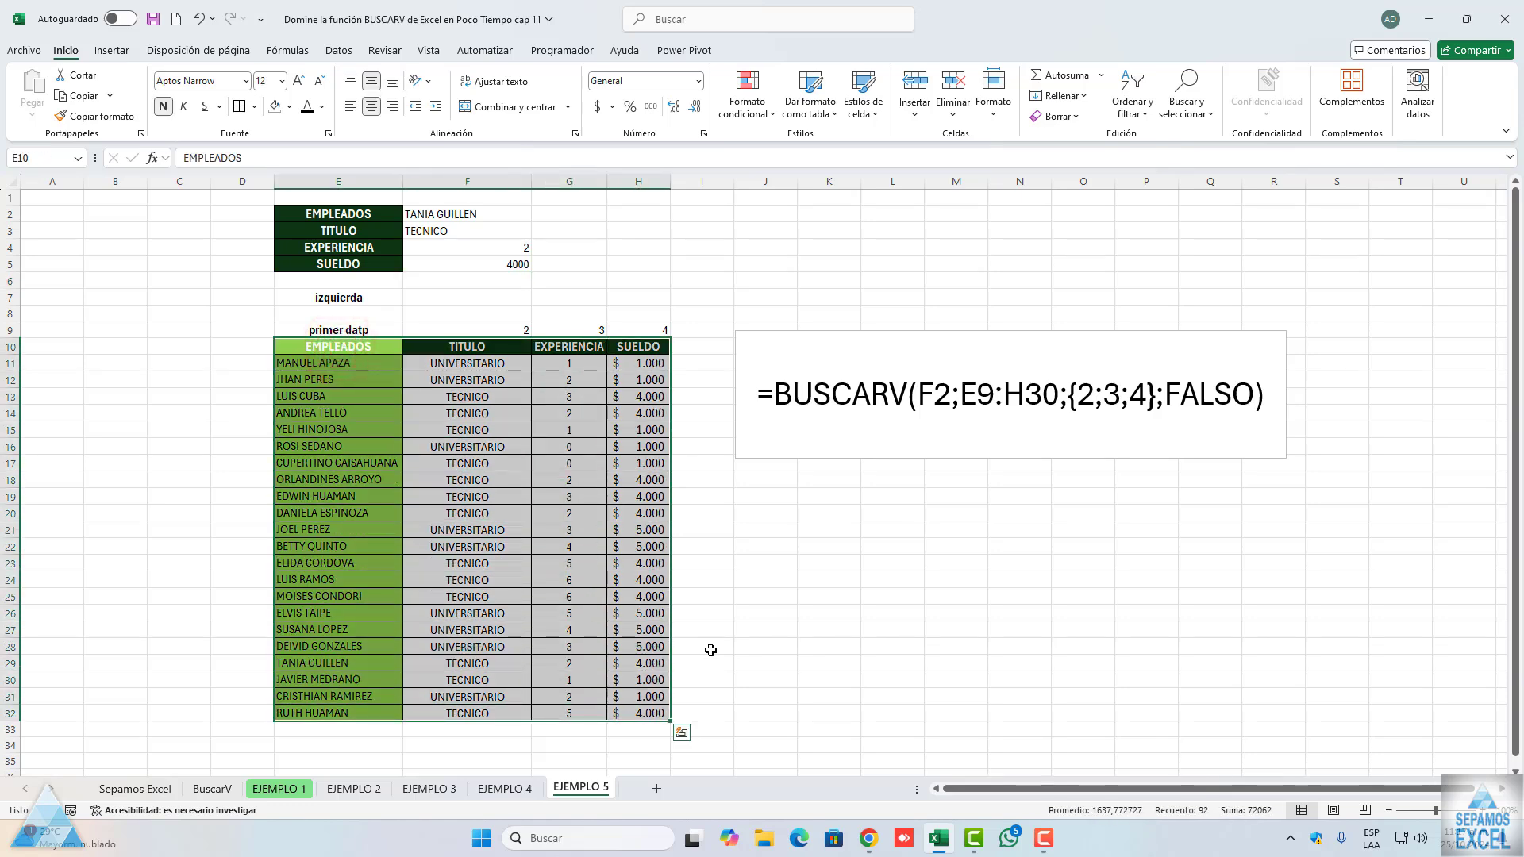
click(768, 613)
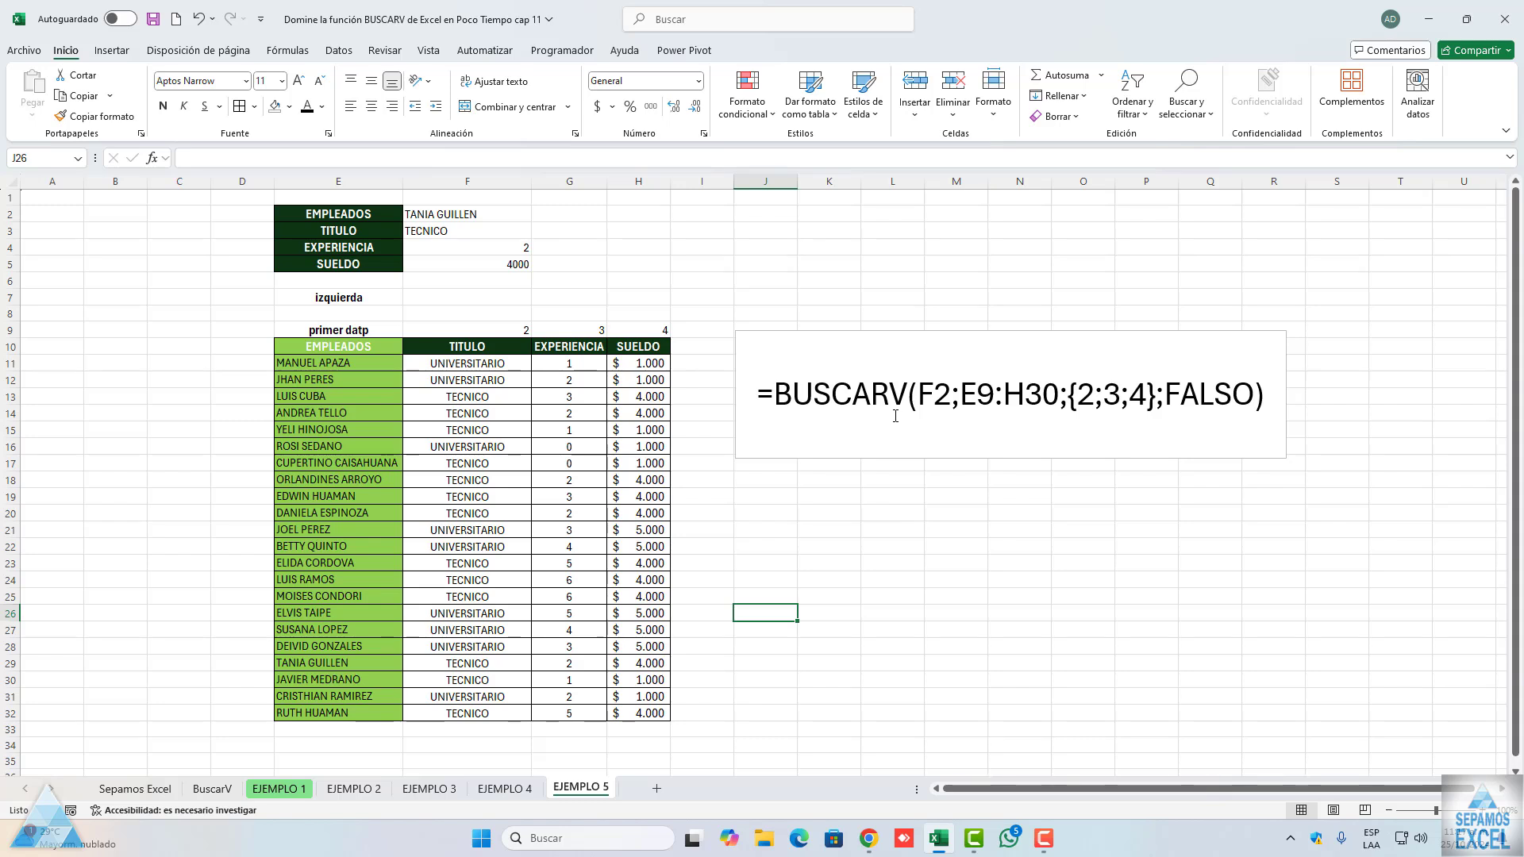
click(456, 235)
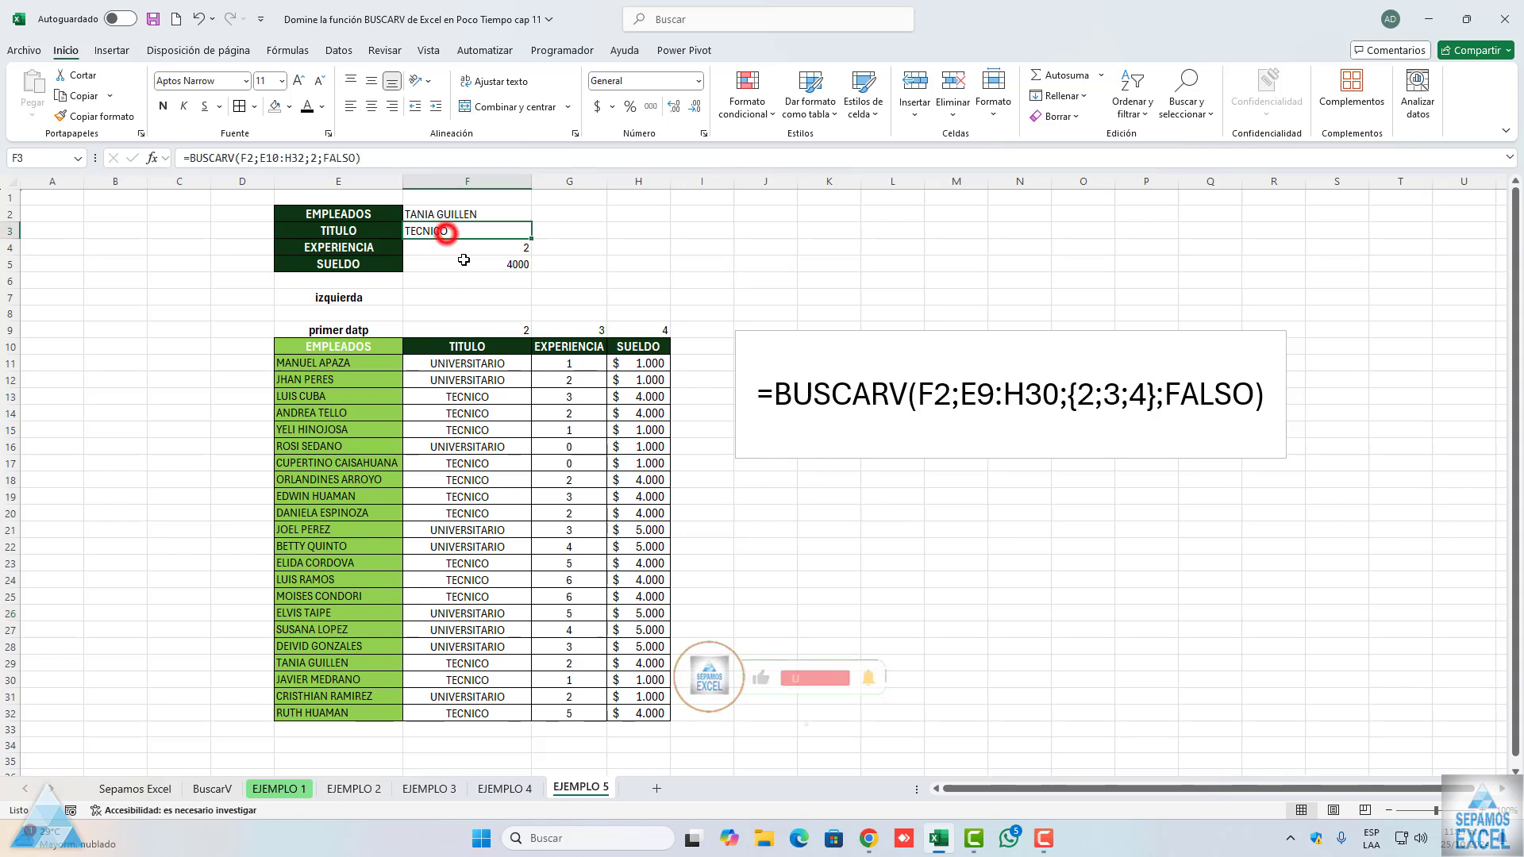
drag(454, 230, 493, 262)
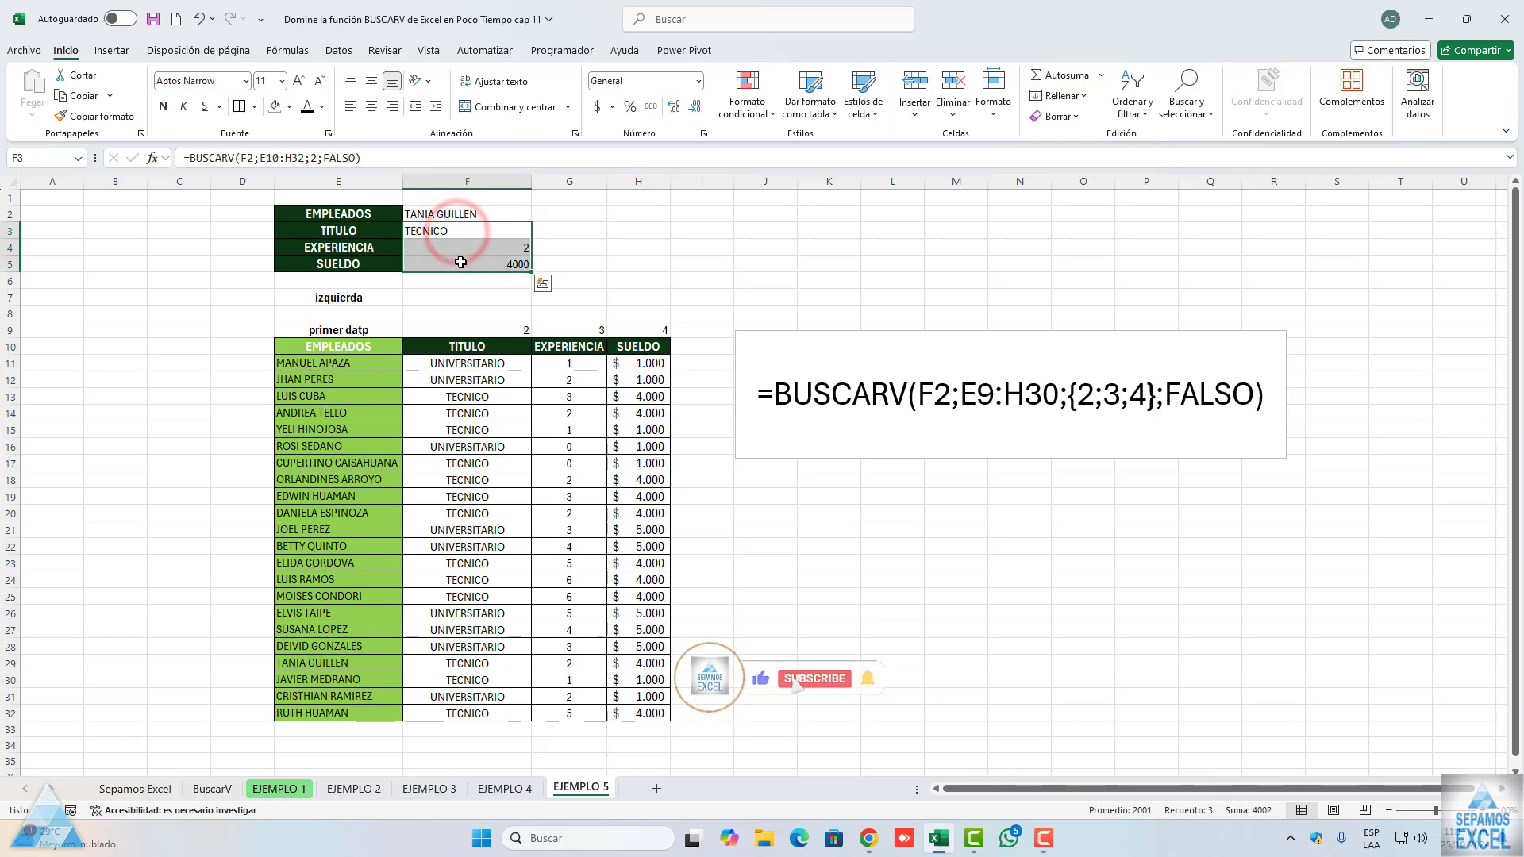
Clear F3:F5 and start a new BUSCARV formula in F3
key(Delete)
click(646, 252)
click(488, 230)
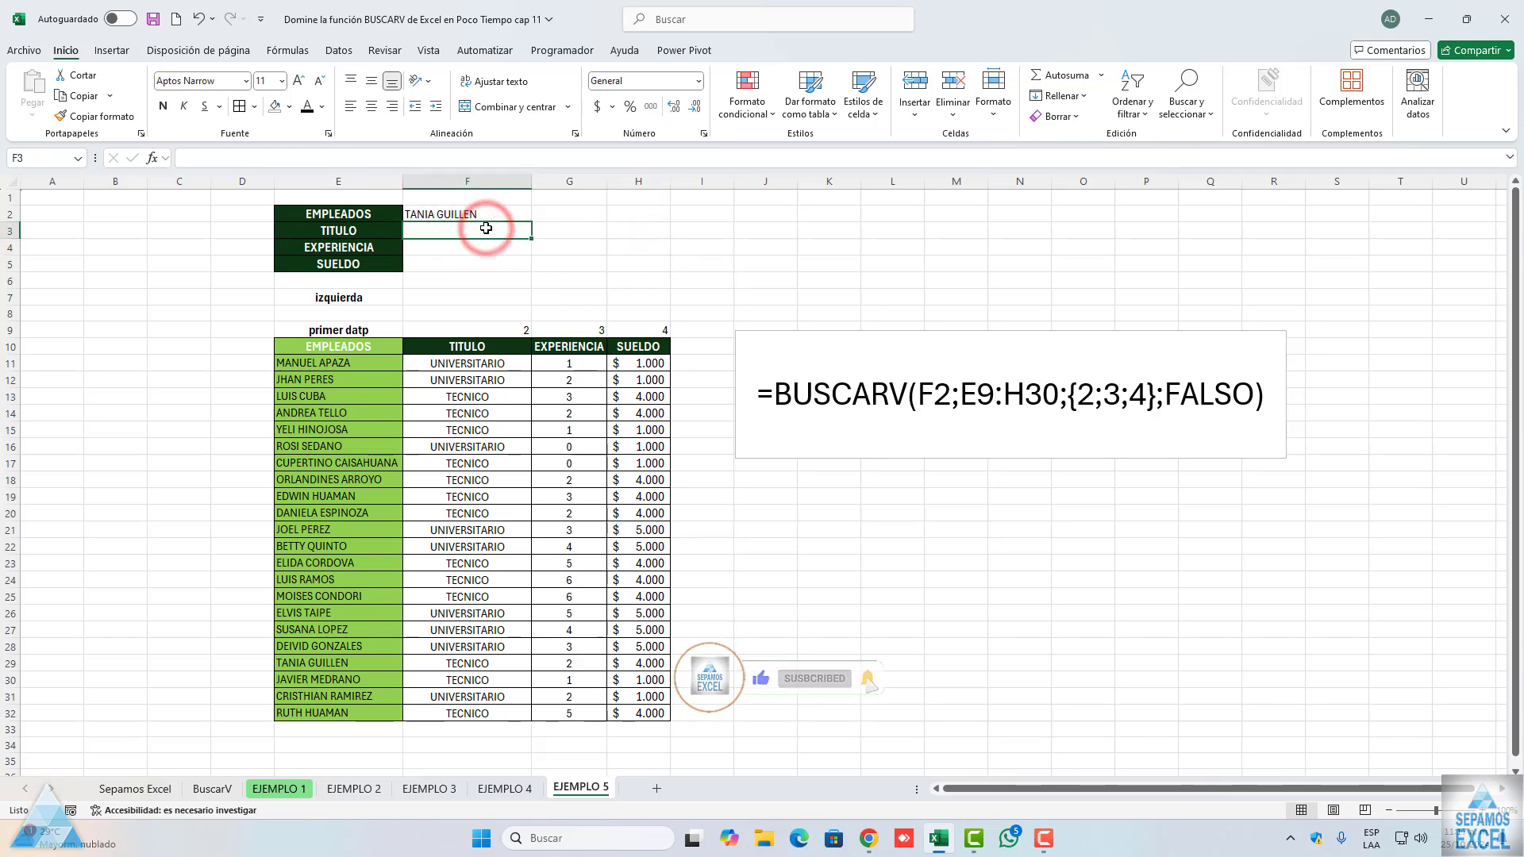
text(=bu)
text(sca)
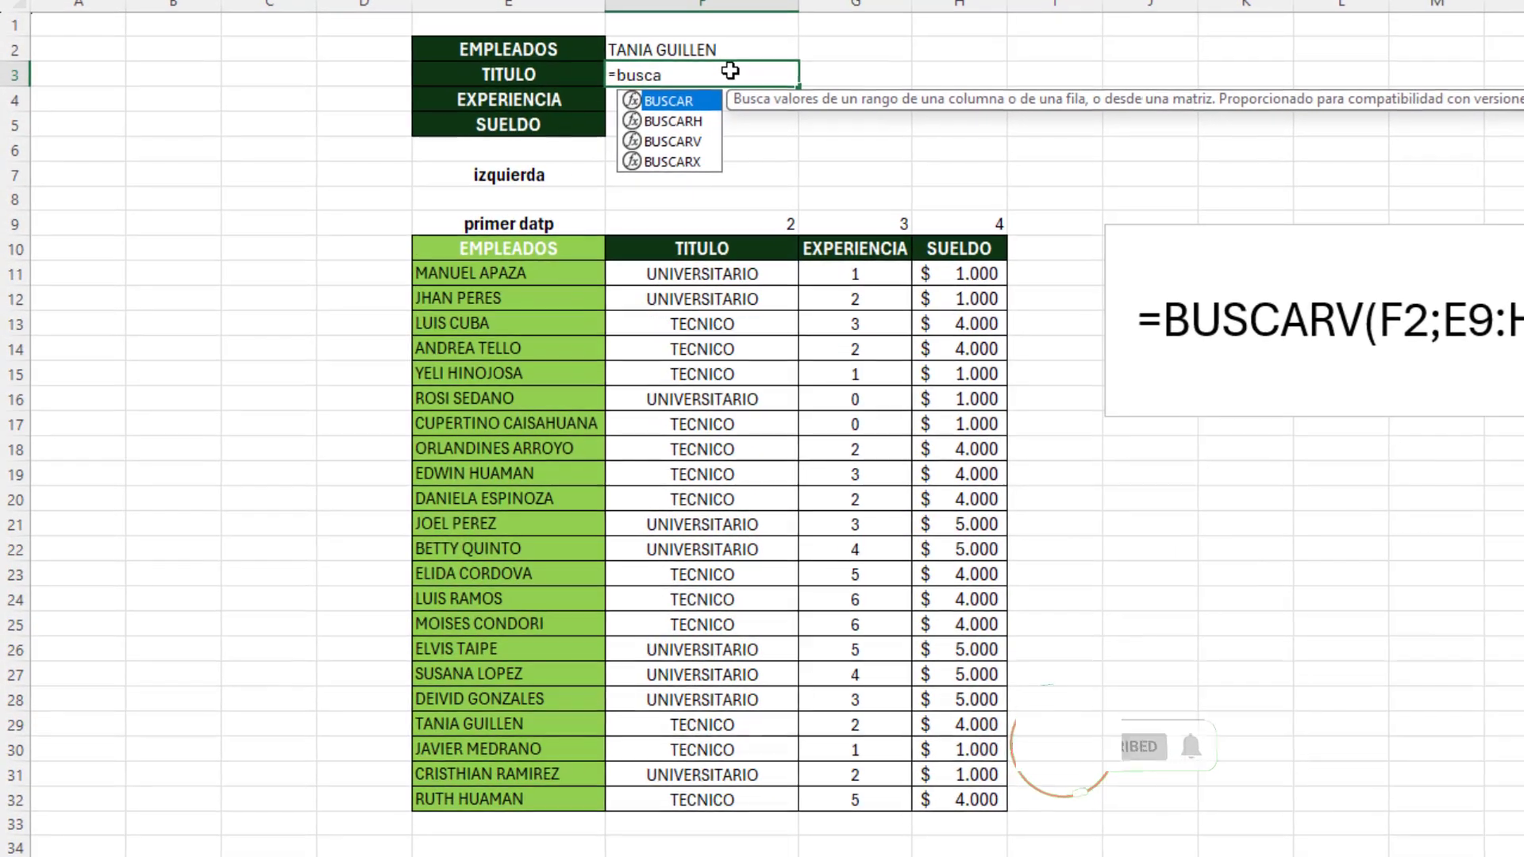
double_click(692, 143)
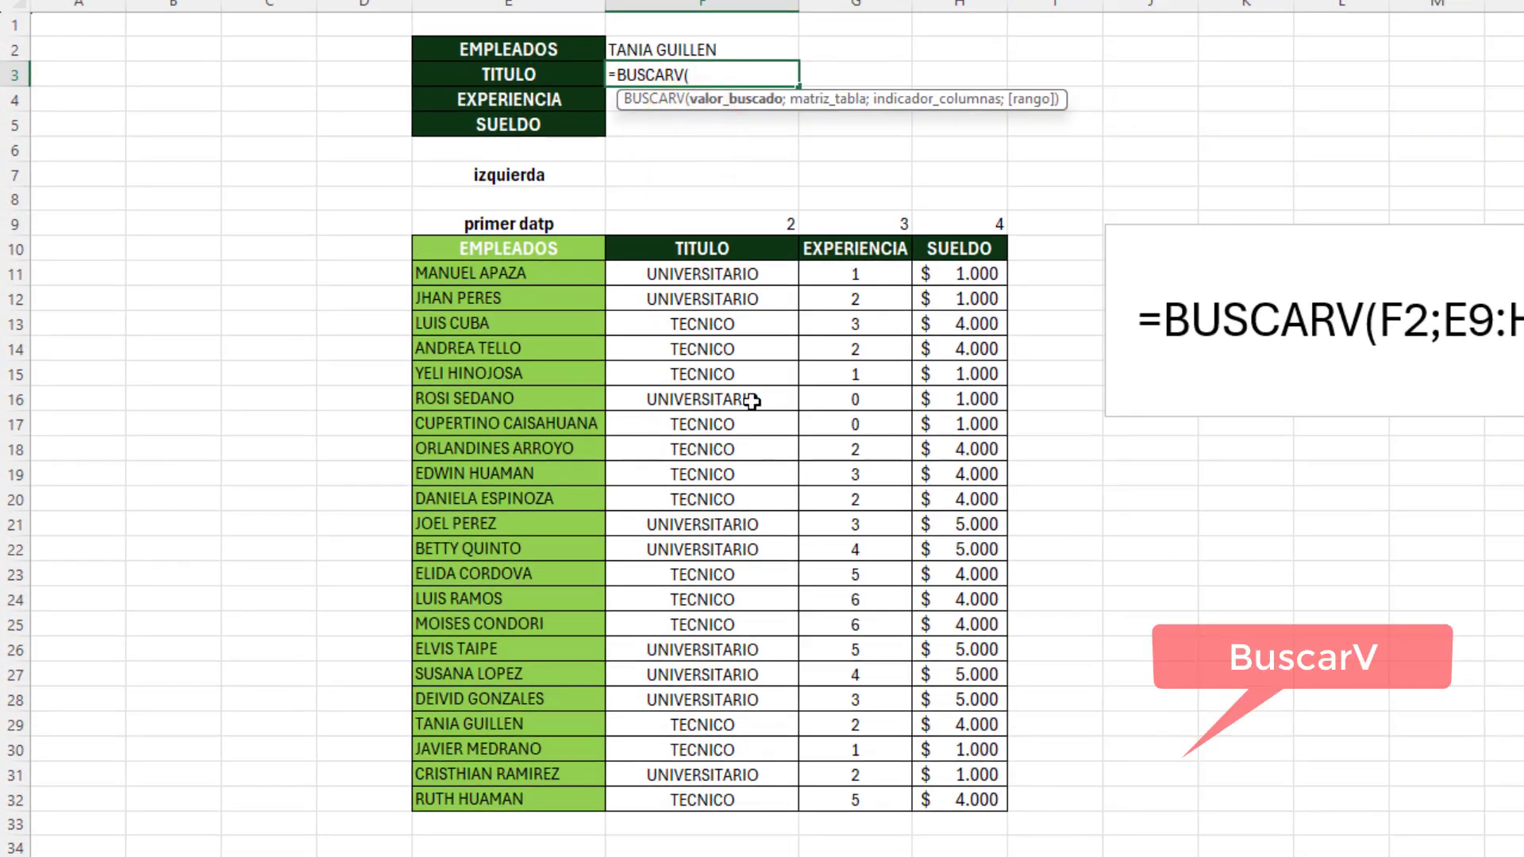
Give the lookup F2, the employee table, column numbers 2;3;4 and FALSO, then try entering it
click(694, 47)
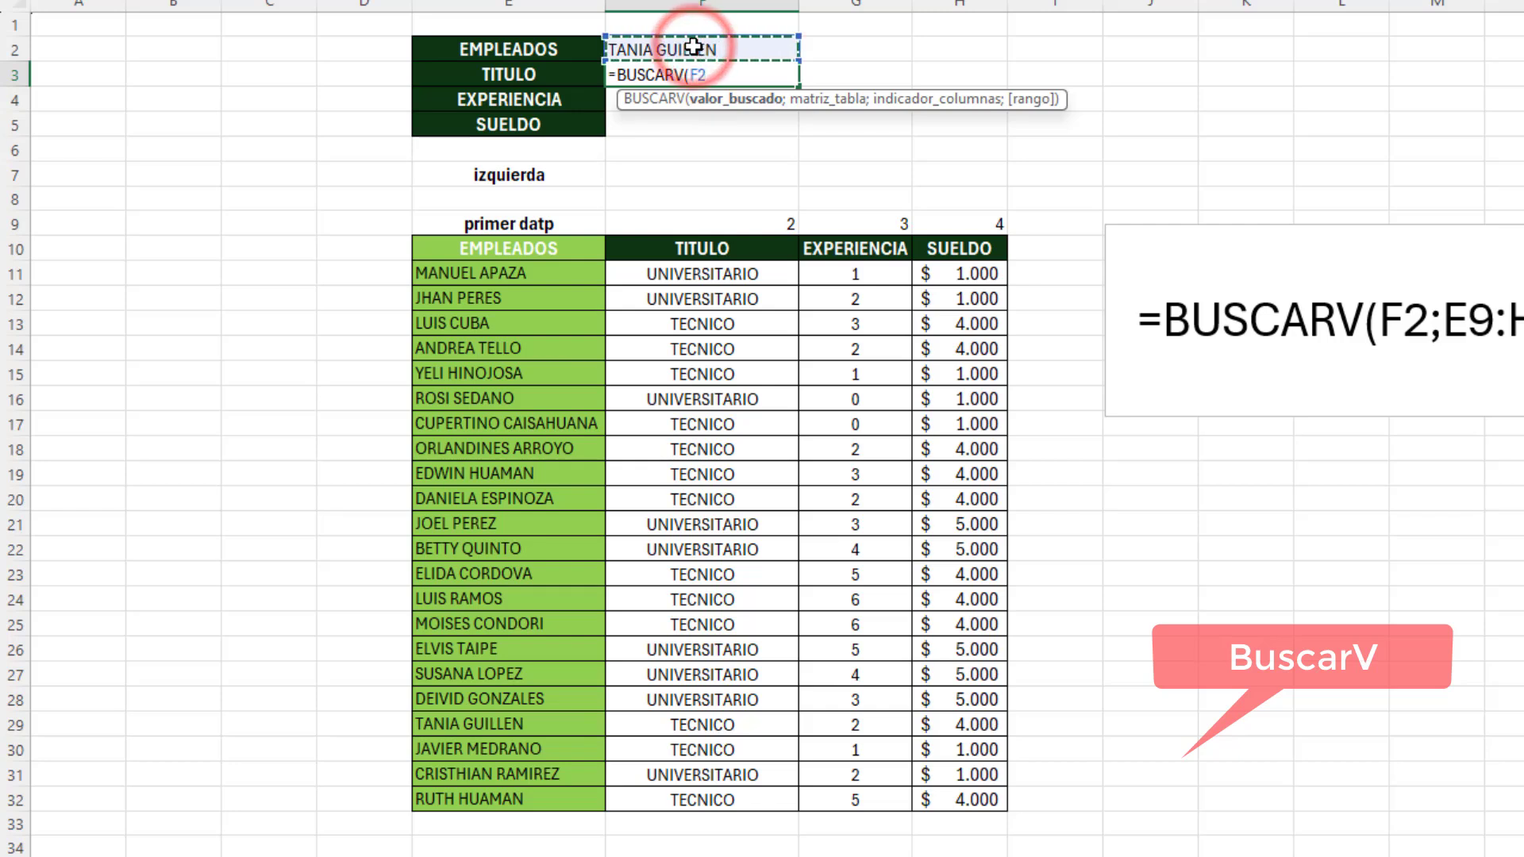
text(;)
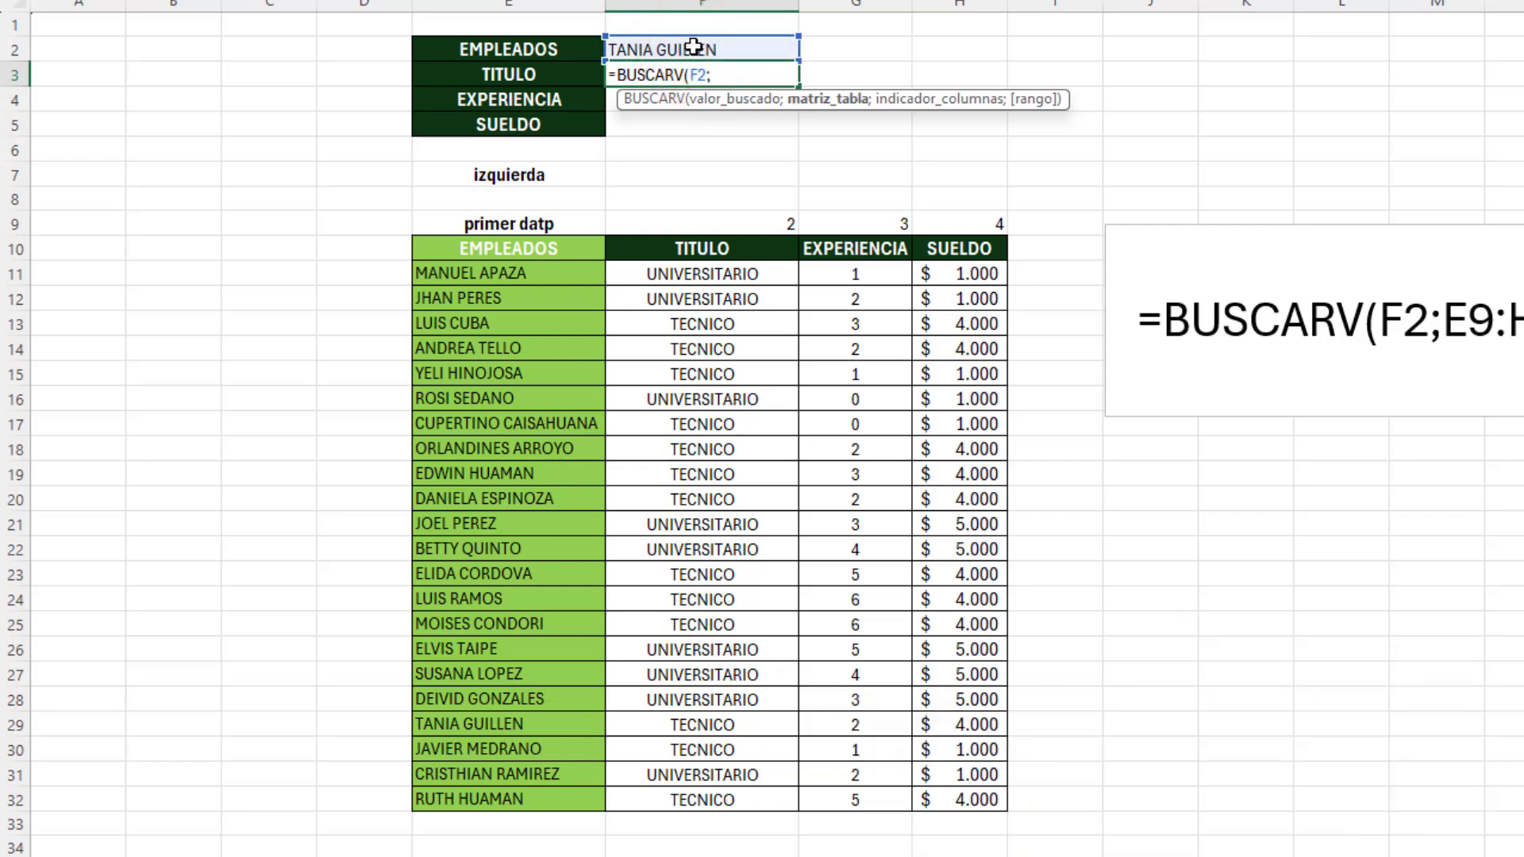
drag(548, 248, 985, 786)
text(;[2;3;4)
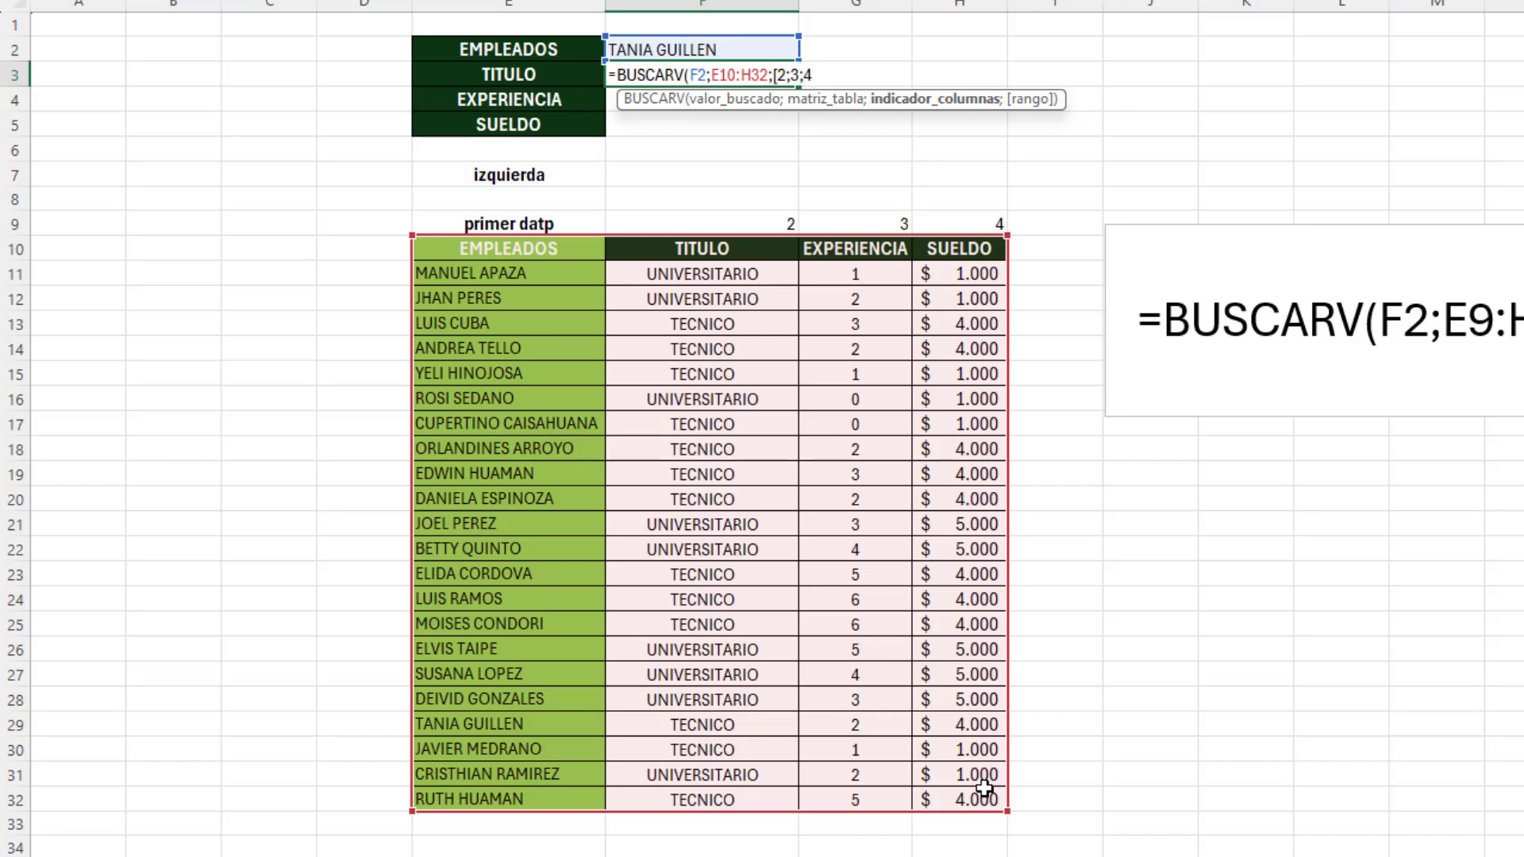
text(])
text(;)
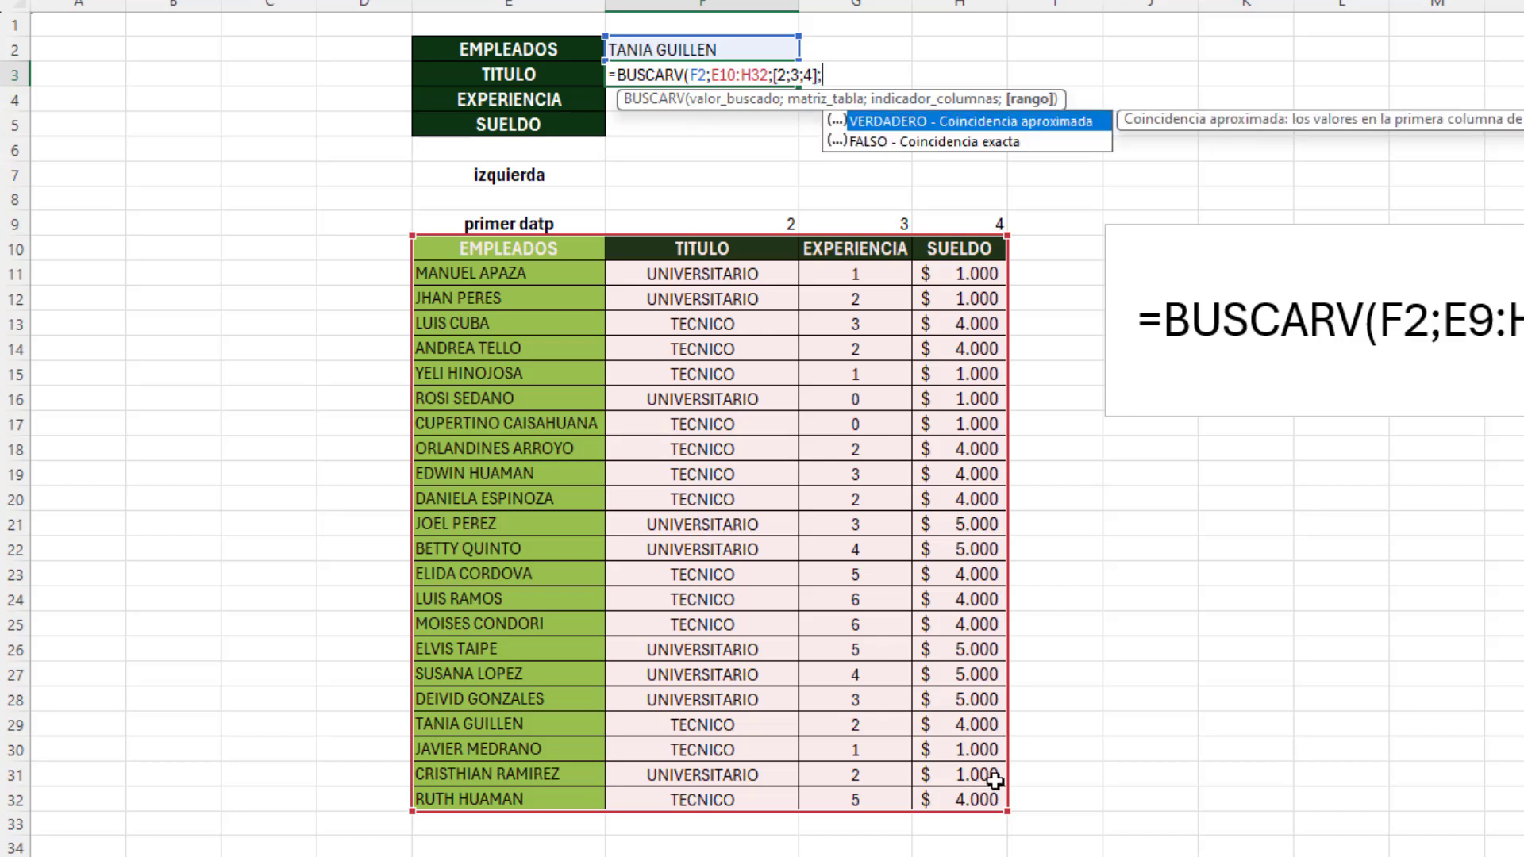
click(980, 143)
double_click(981, 143)
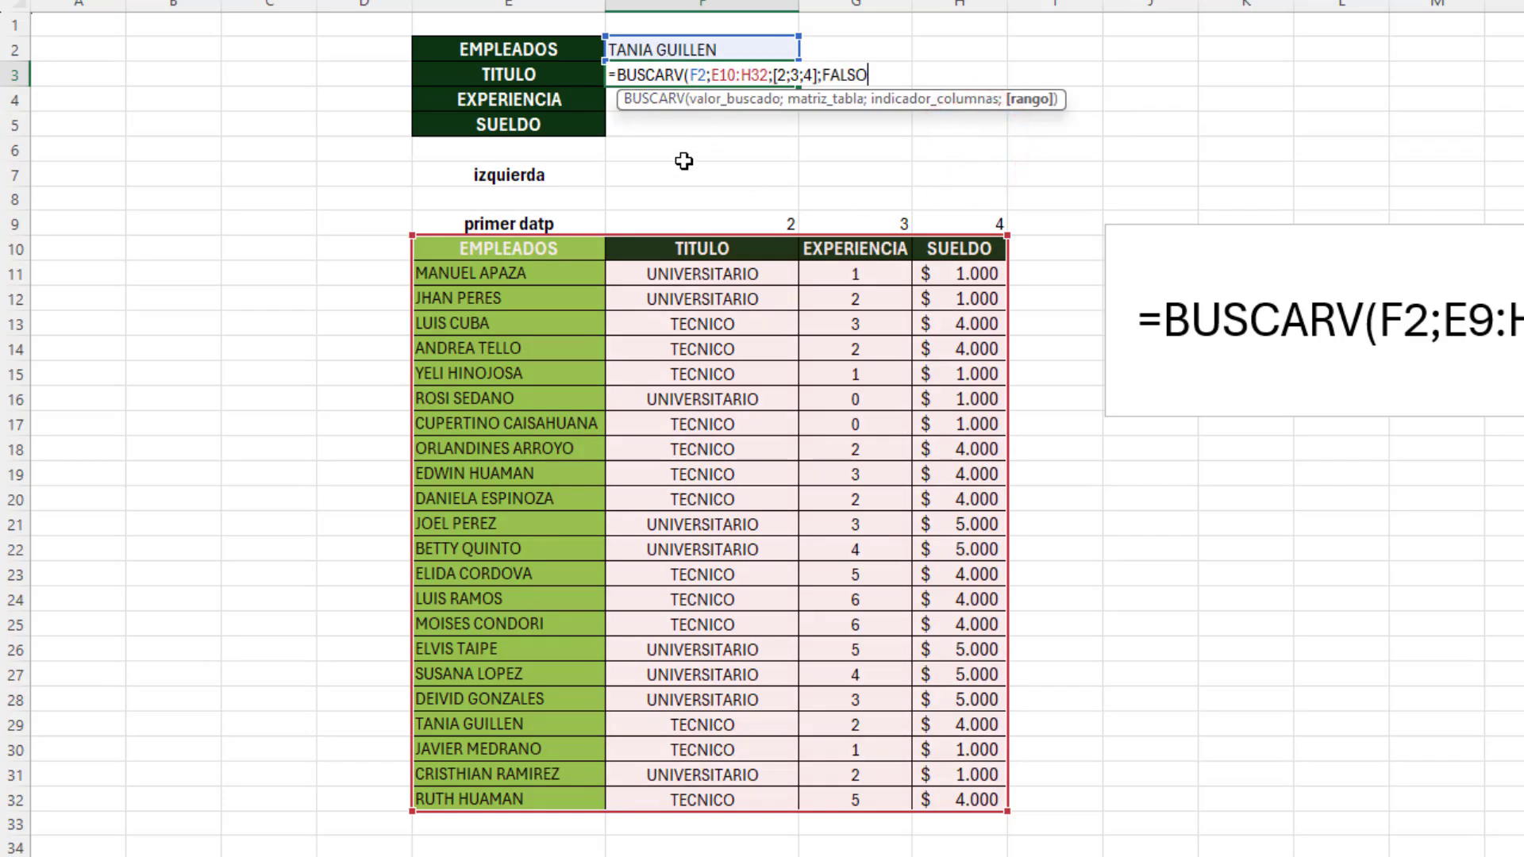
key(Return)
Dismiss the syntax error and replace the opening square bracket with a curly brace
click(1180, 453)
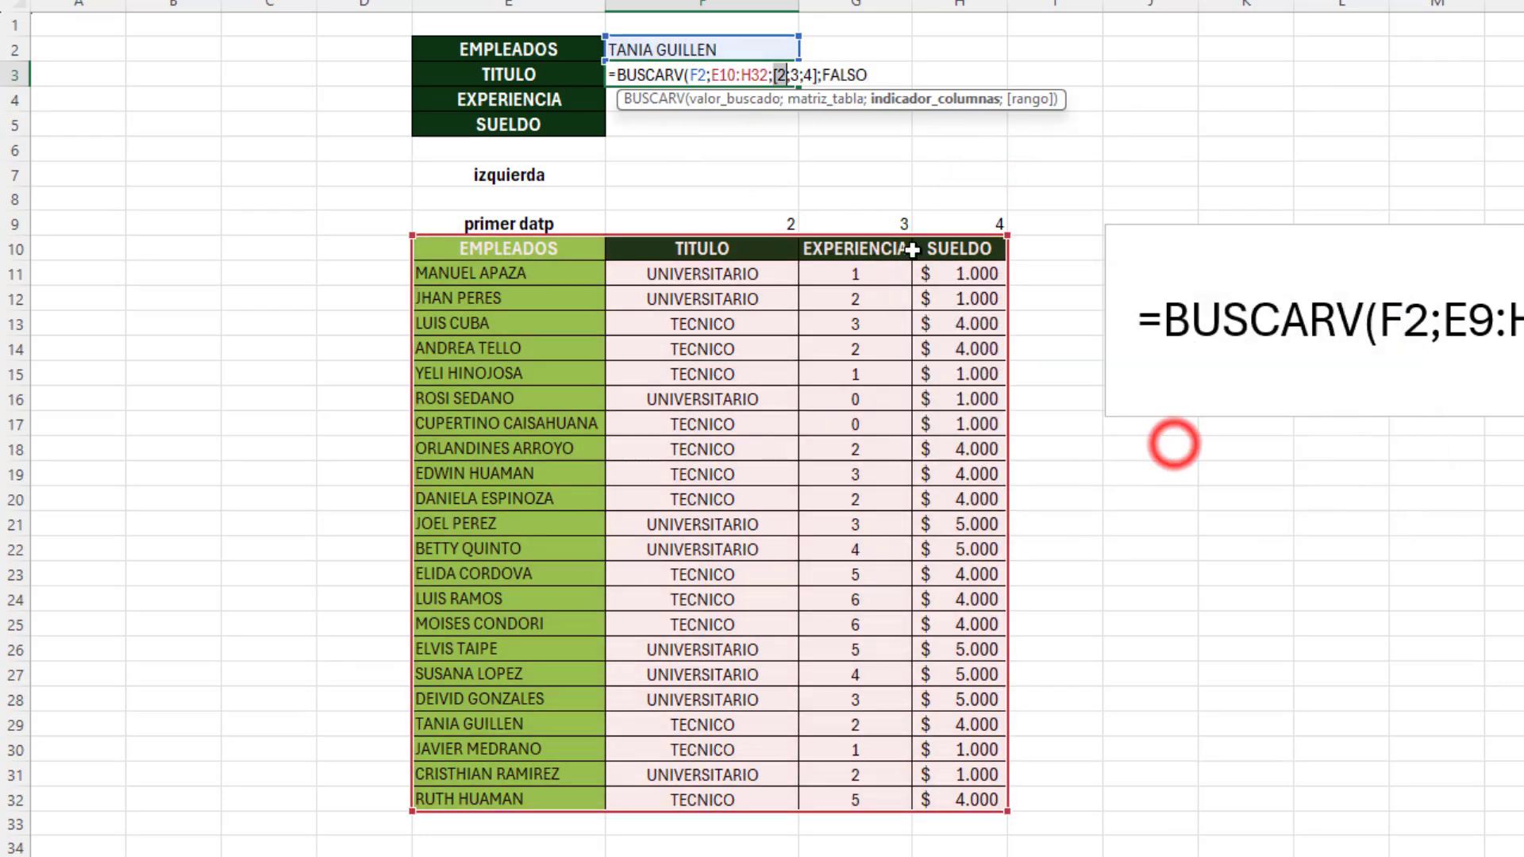
click(805, 76)
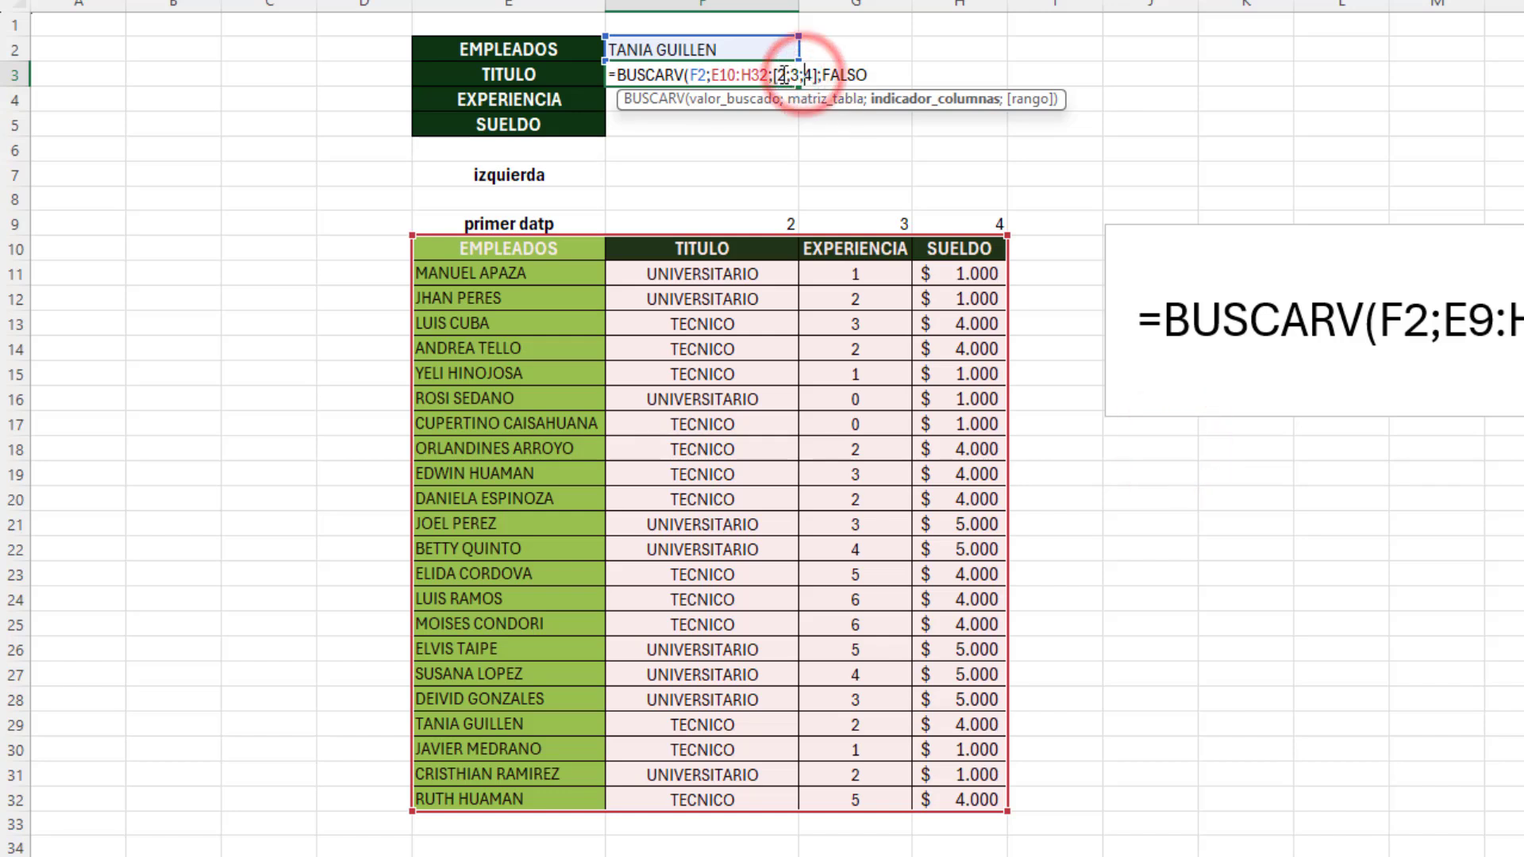
click(779, 74)
key(BackSpace)
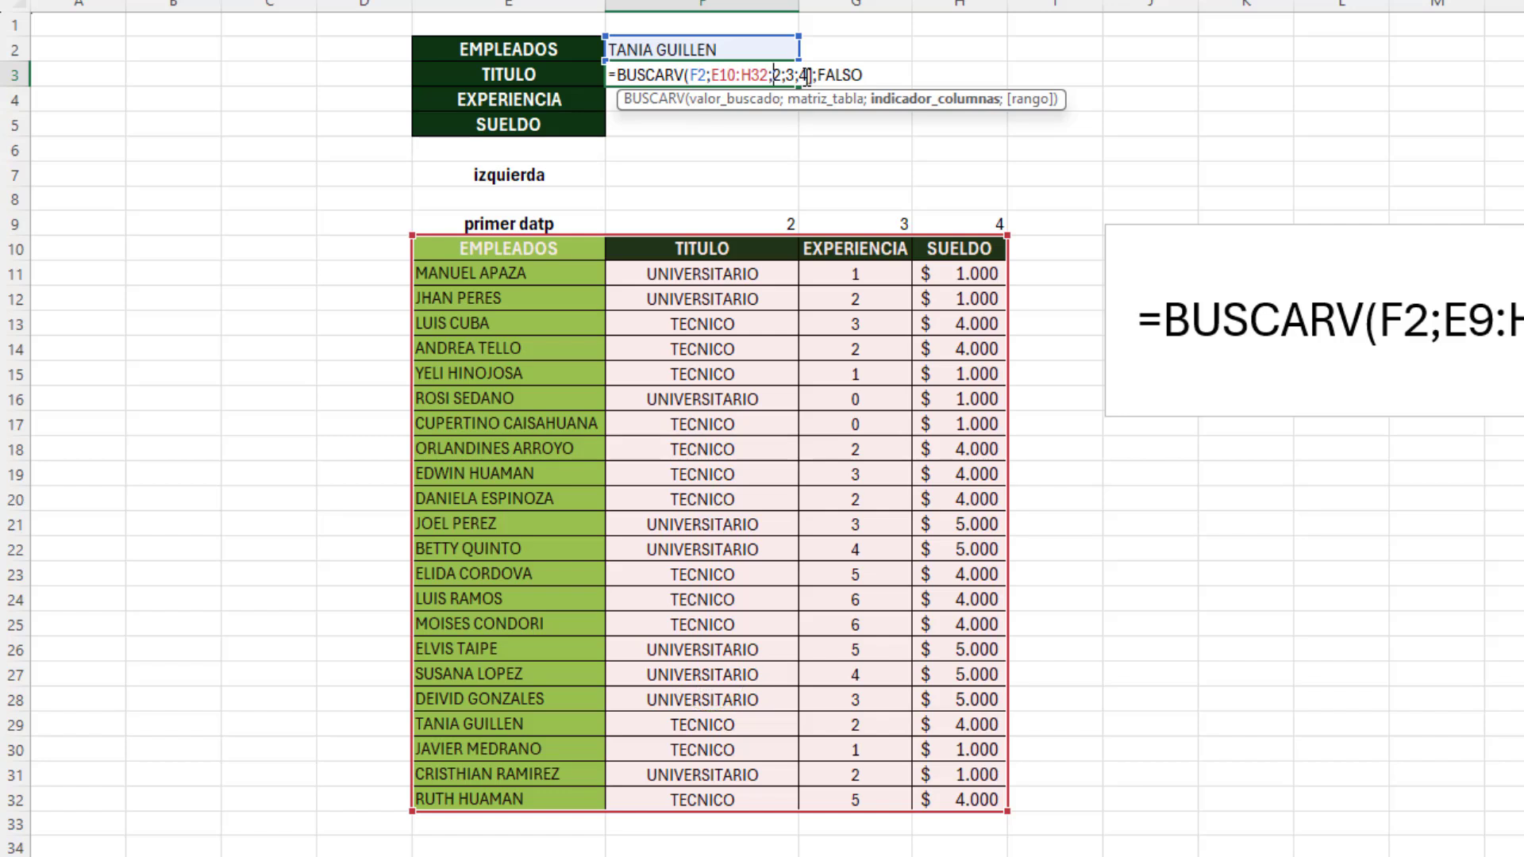
text([)
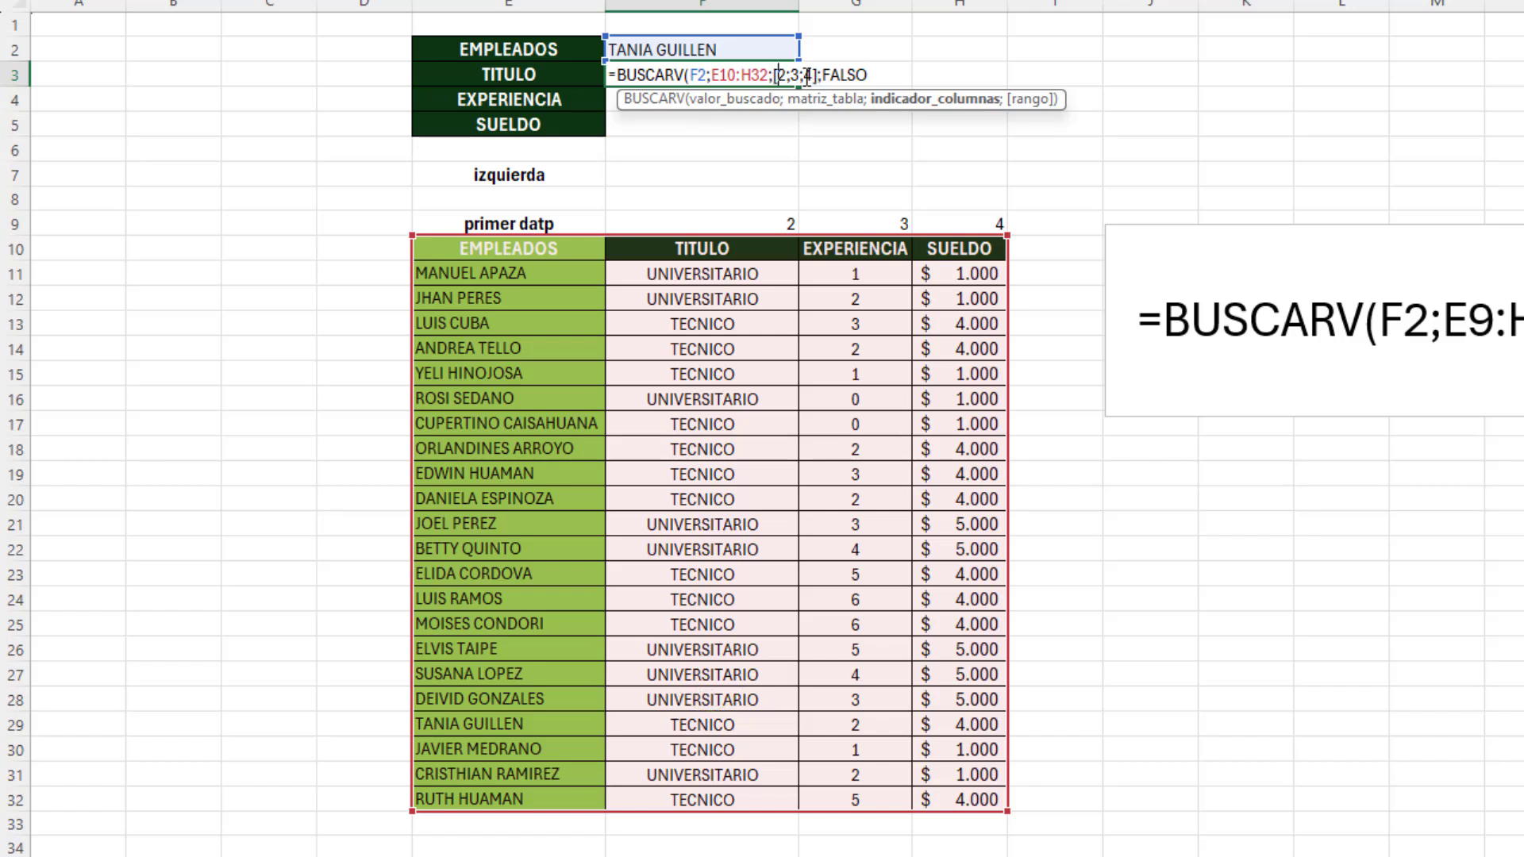
key(BackSpace)
text({)
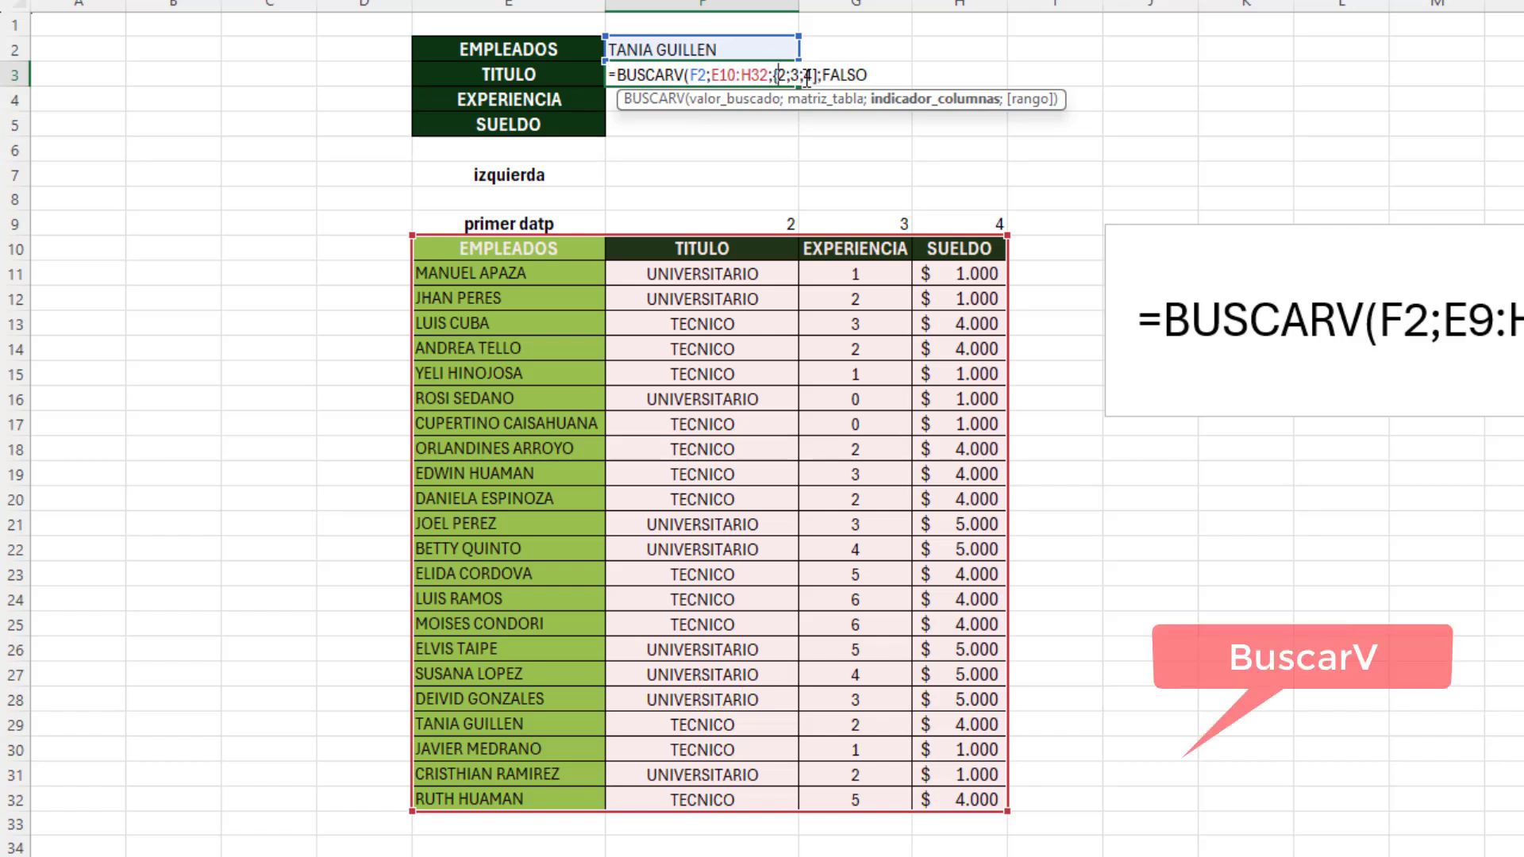
Close the {2;3;4} list with a curly brace and enter it, spilling TECNICO, 2 and 4000
click(818, 77)
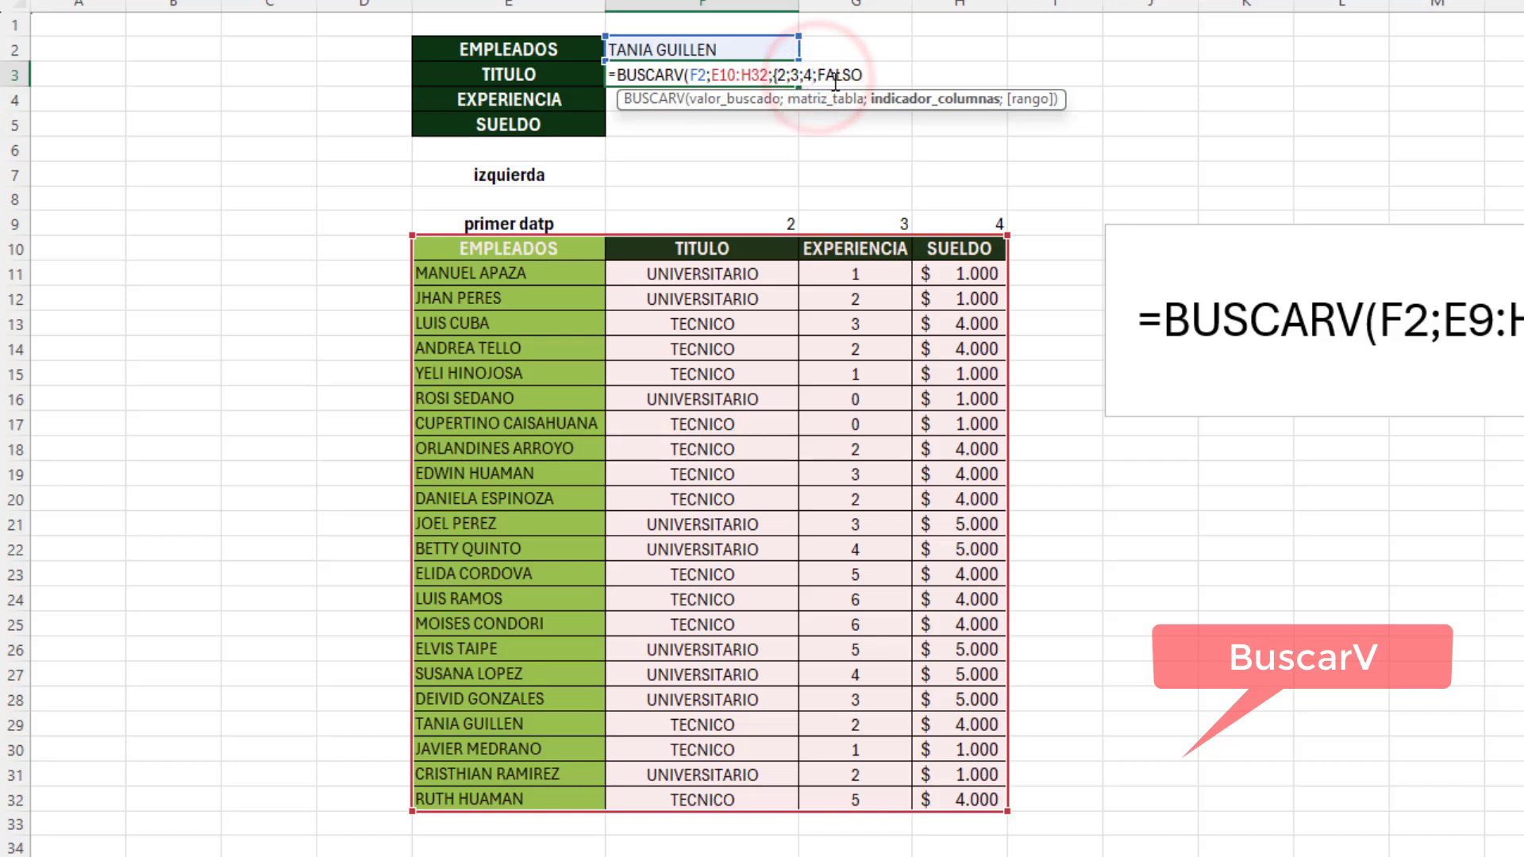
key(BackSpace)
text(})
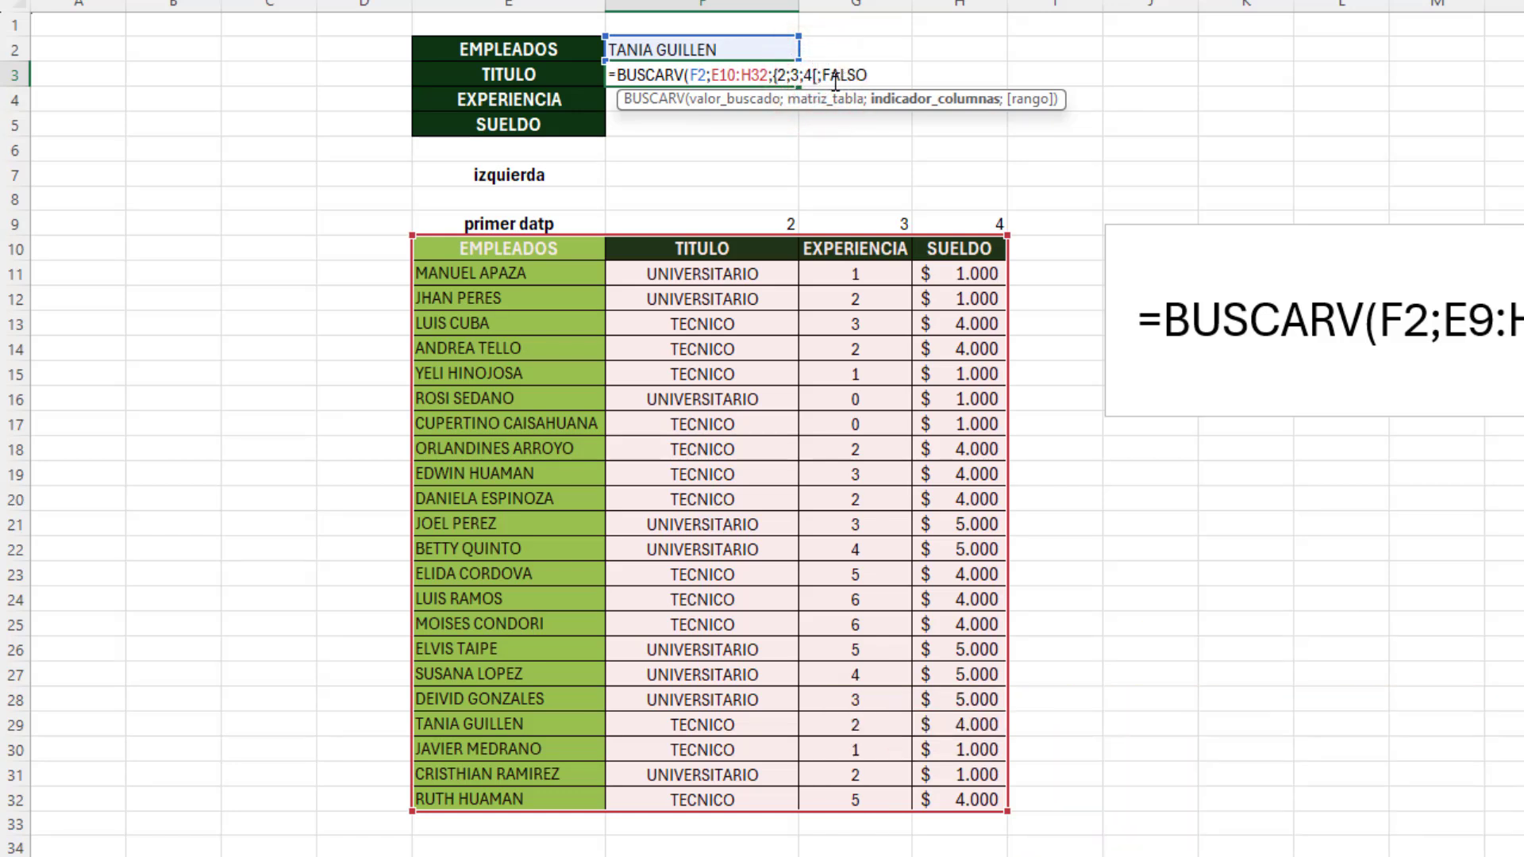
key(BackSpace)
text(Ñ)
key(BackSpace)
text(ñ)
key(BackSpace)
text(L)
key(BackSpace)
text(Ñ)
key(BackSpace)
text([)
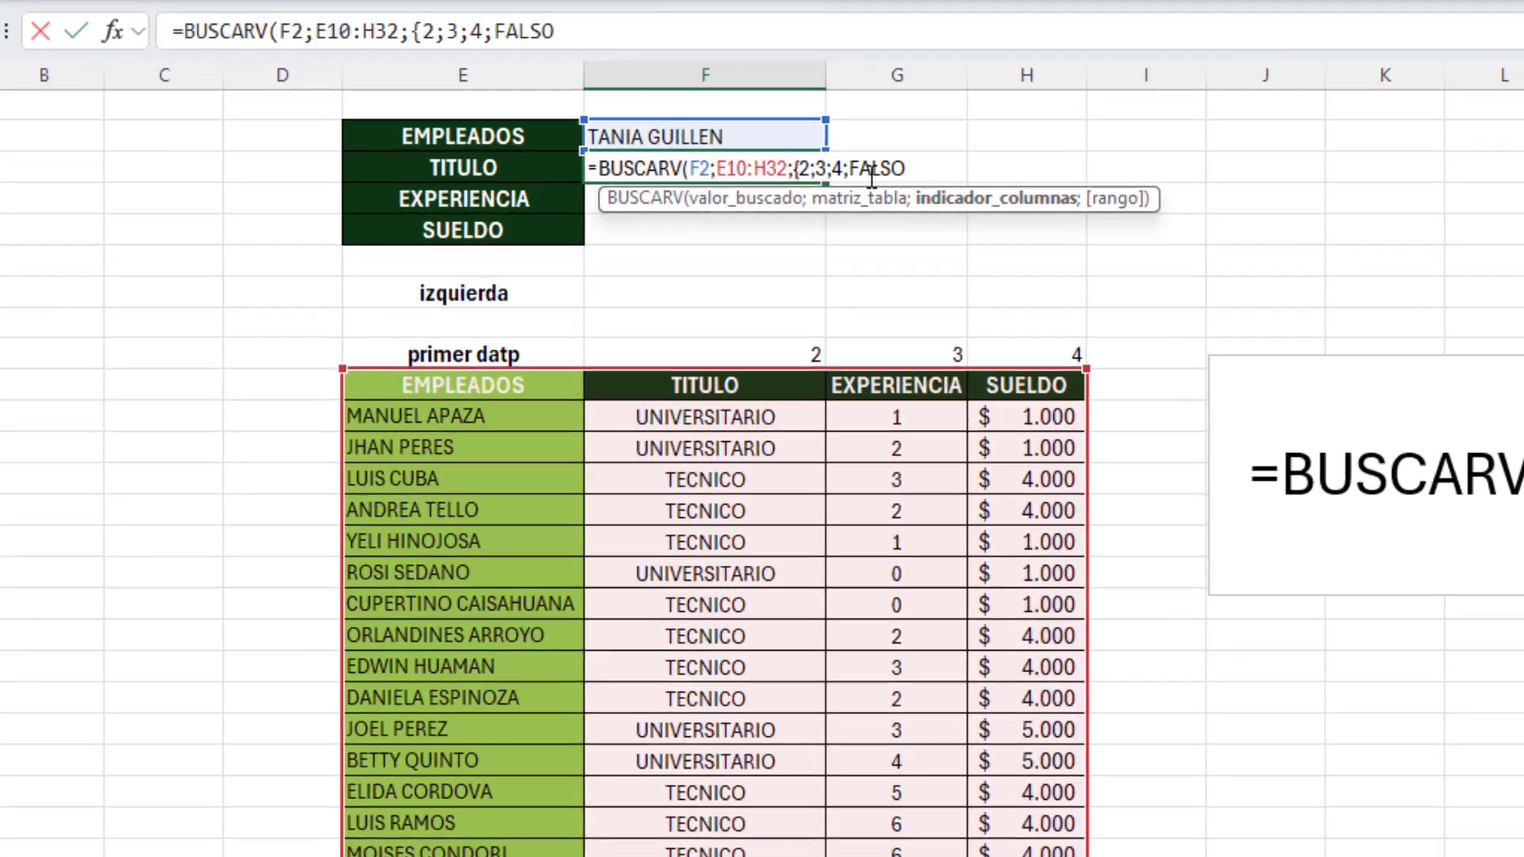
click(845, 169)
text(})
key(Return)
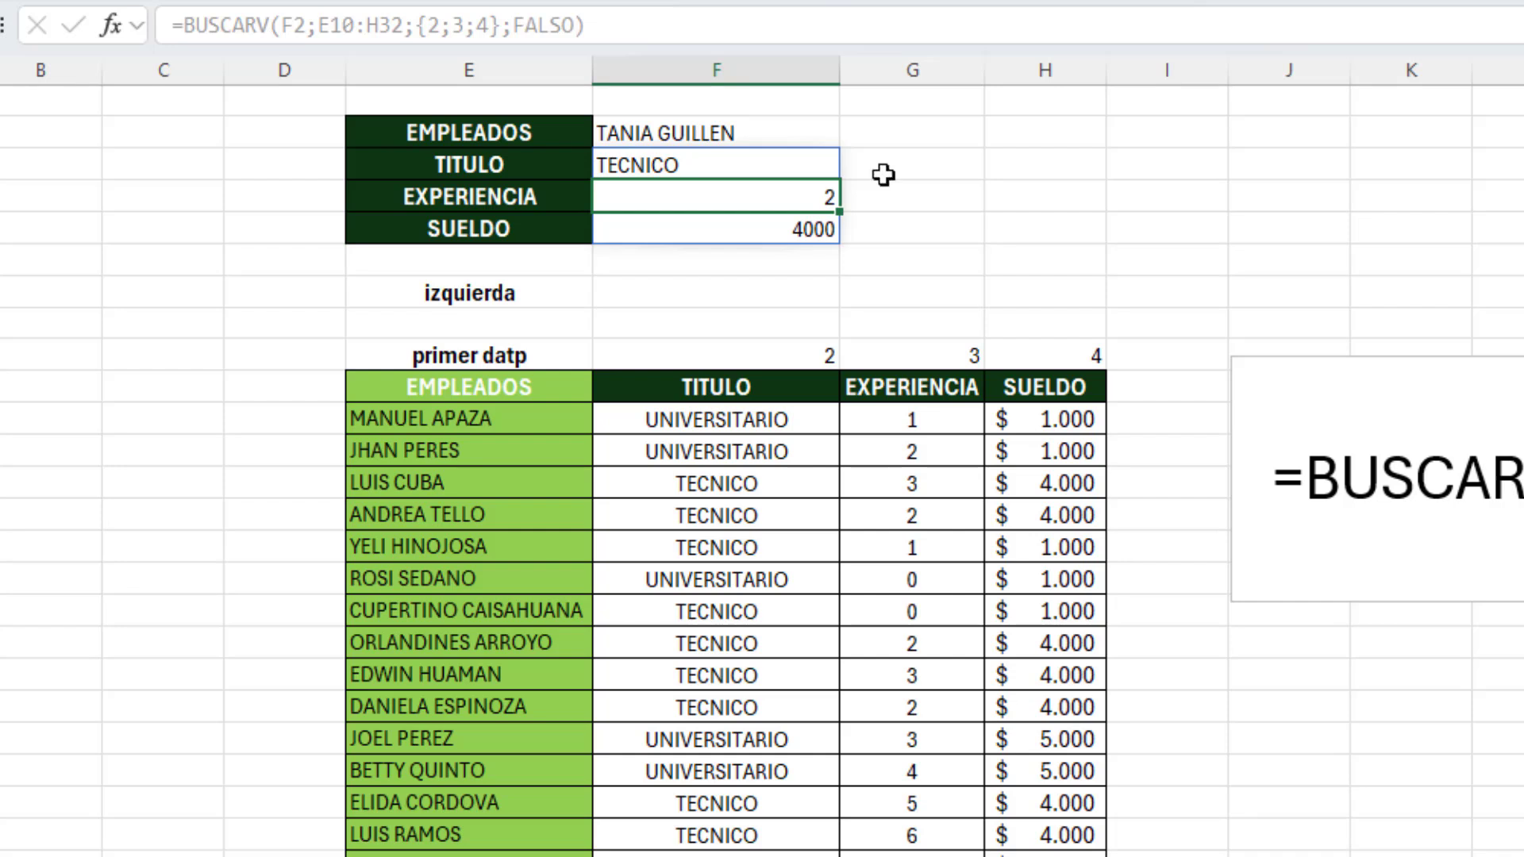
Clear stray brackets from H2 and start a BUSCARV formula there
click(1032, 135)
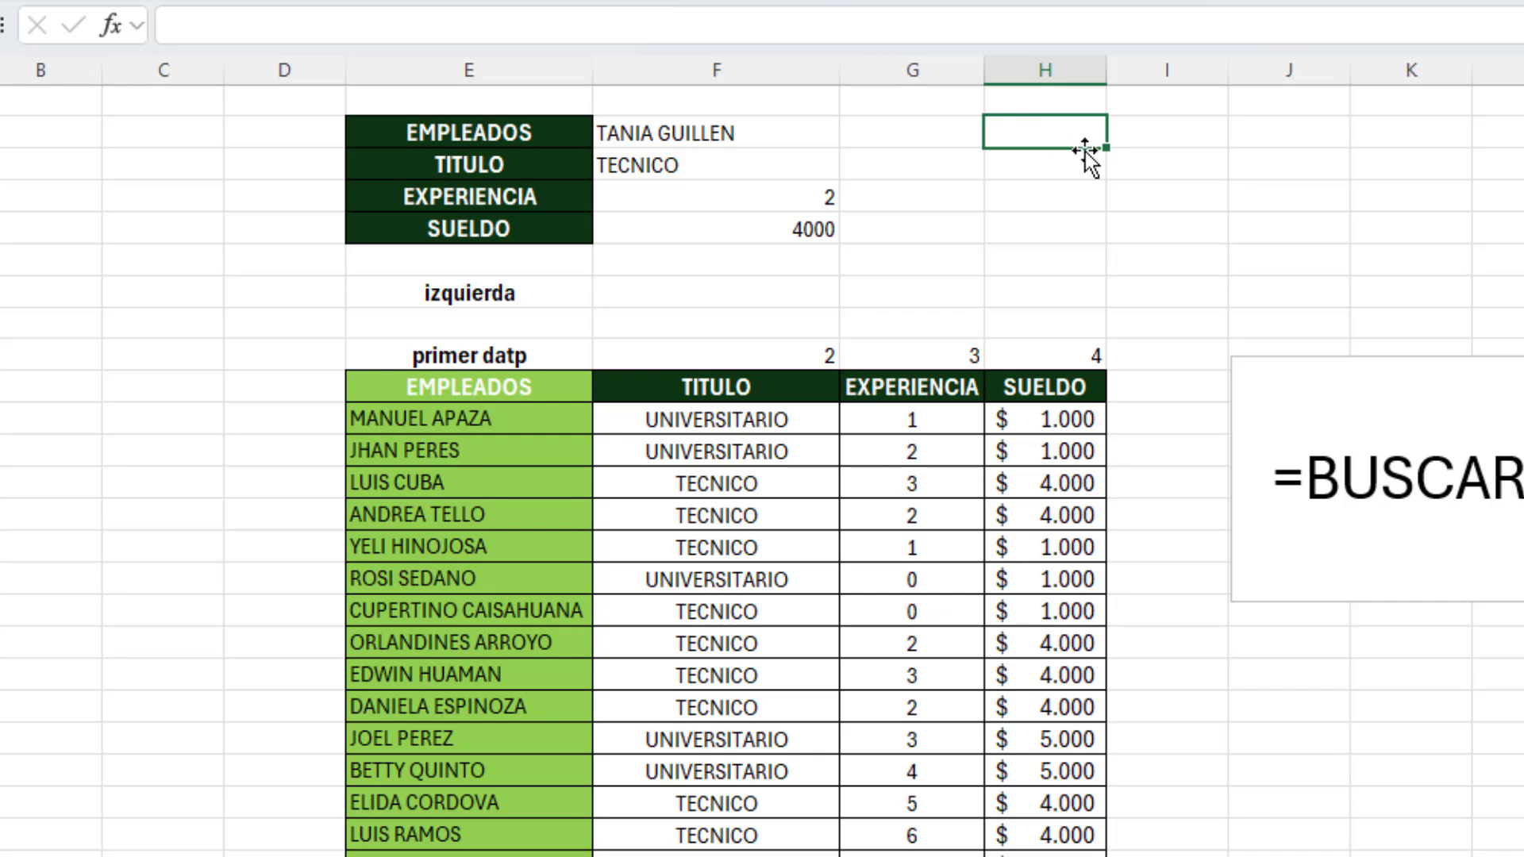
text([)
text(])
key(BackSpace)
key(BackSpace)
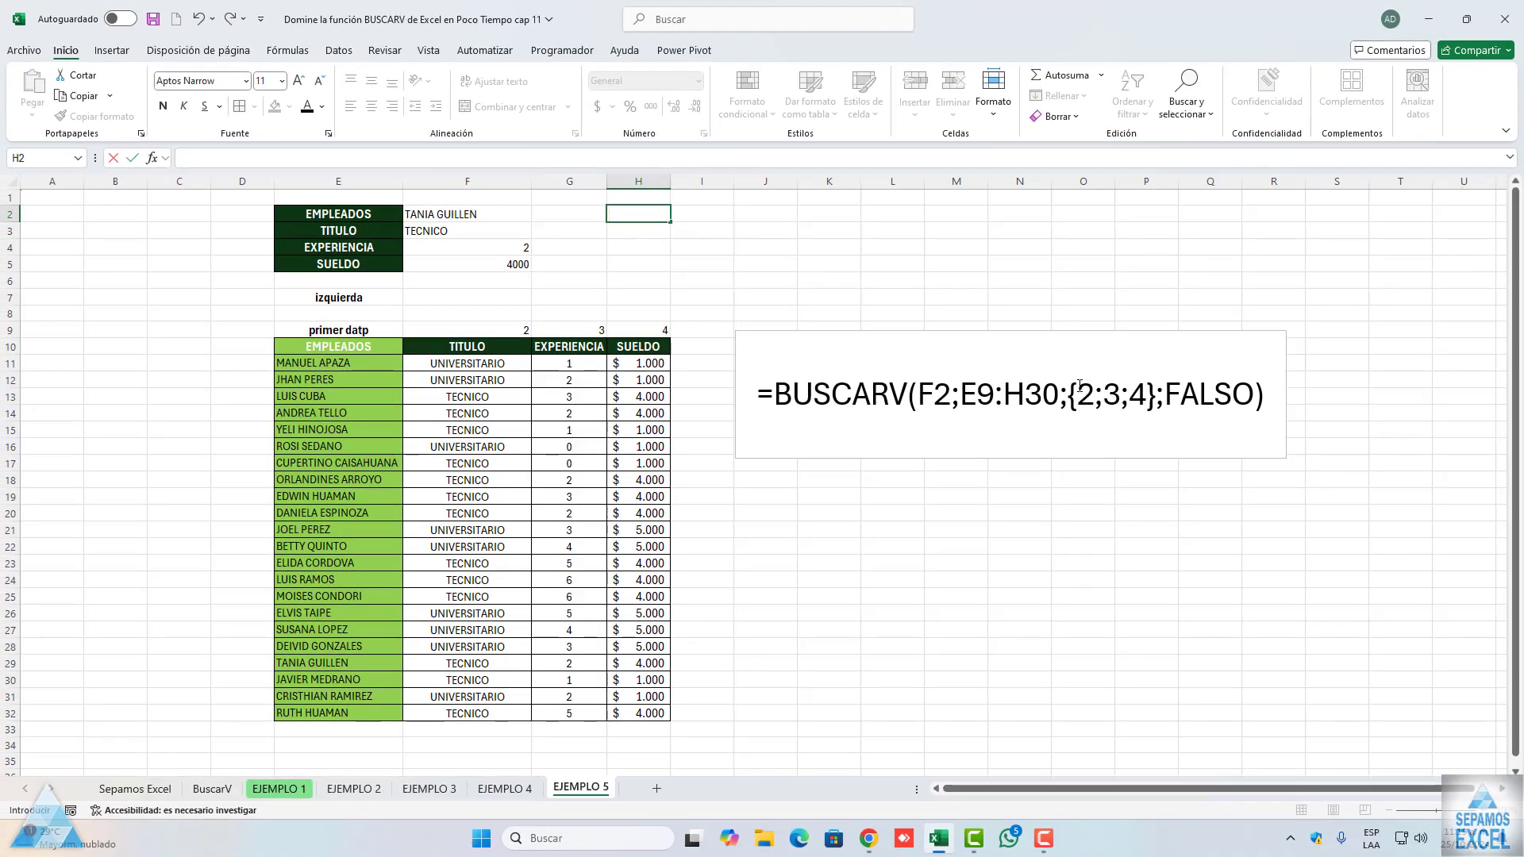
text(=)
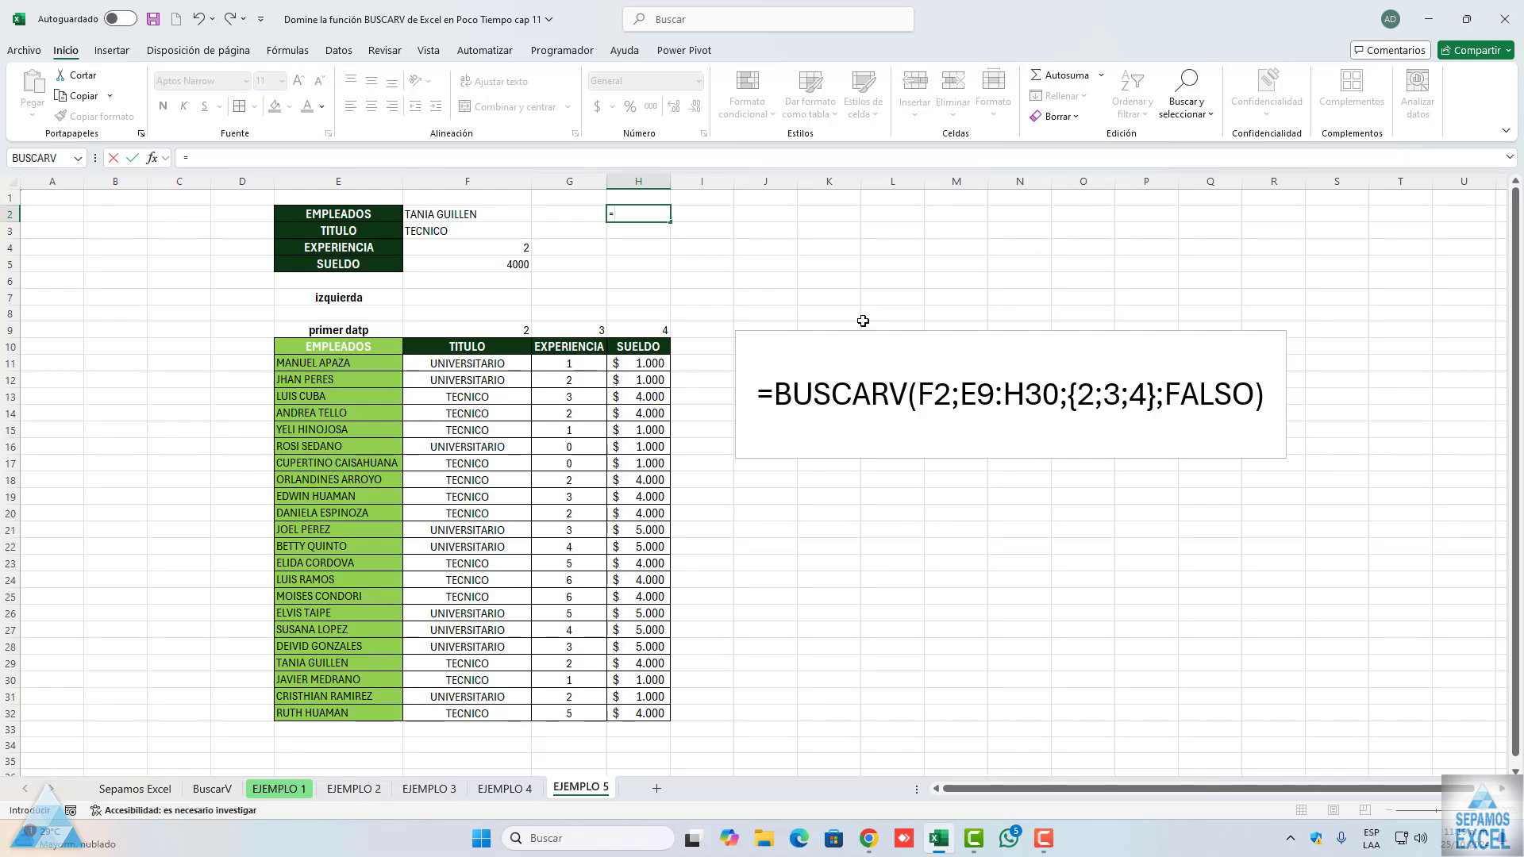
text(bu)
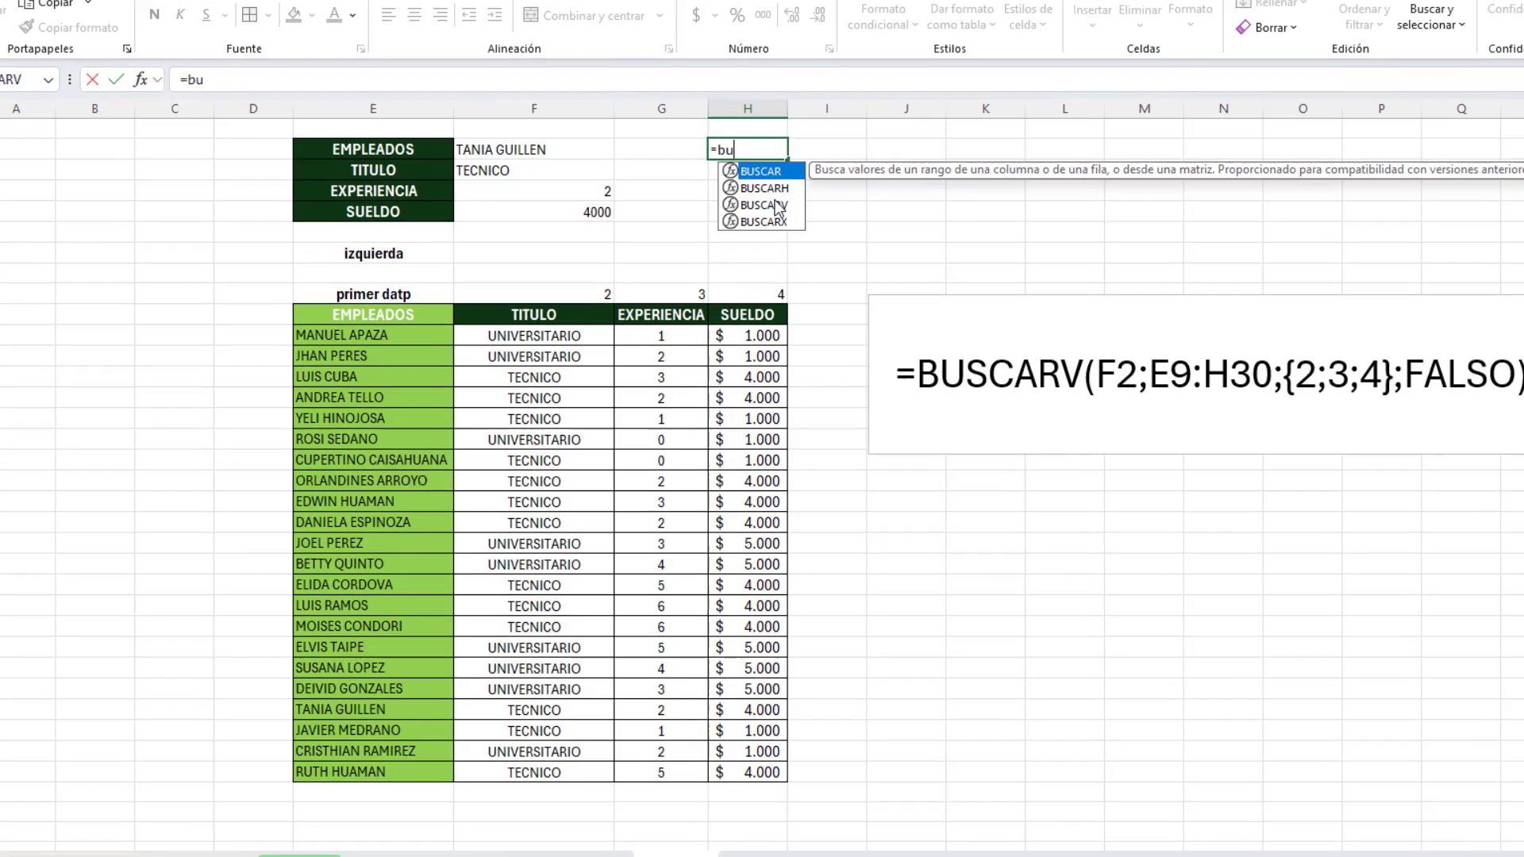
double_click(658, 257)
Set F2 as lookup value, the employee table as range, and {2;3;4} as columns
click(442, 214)
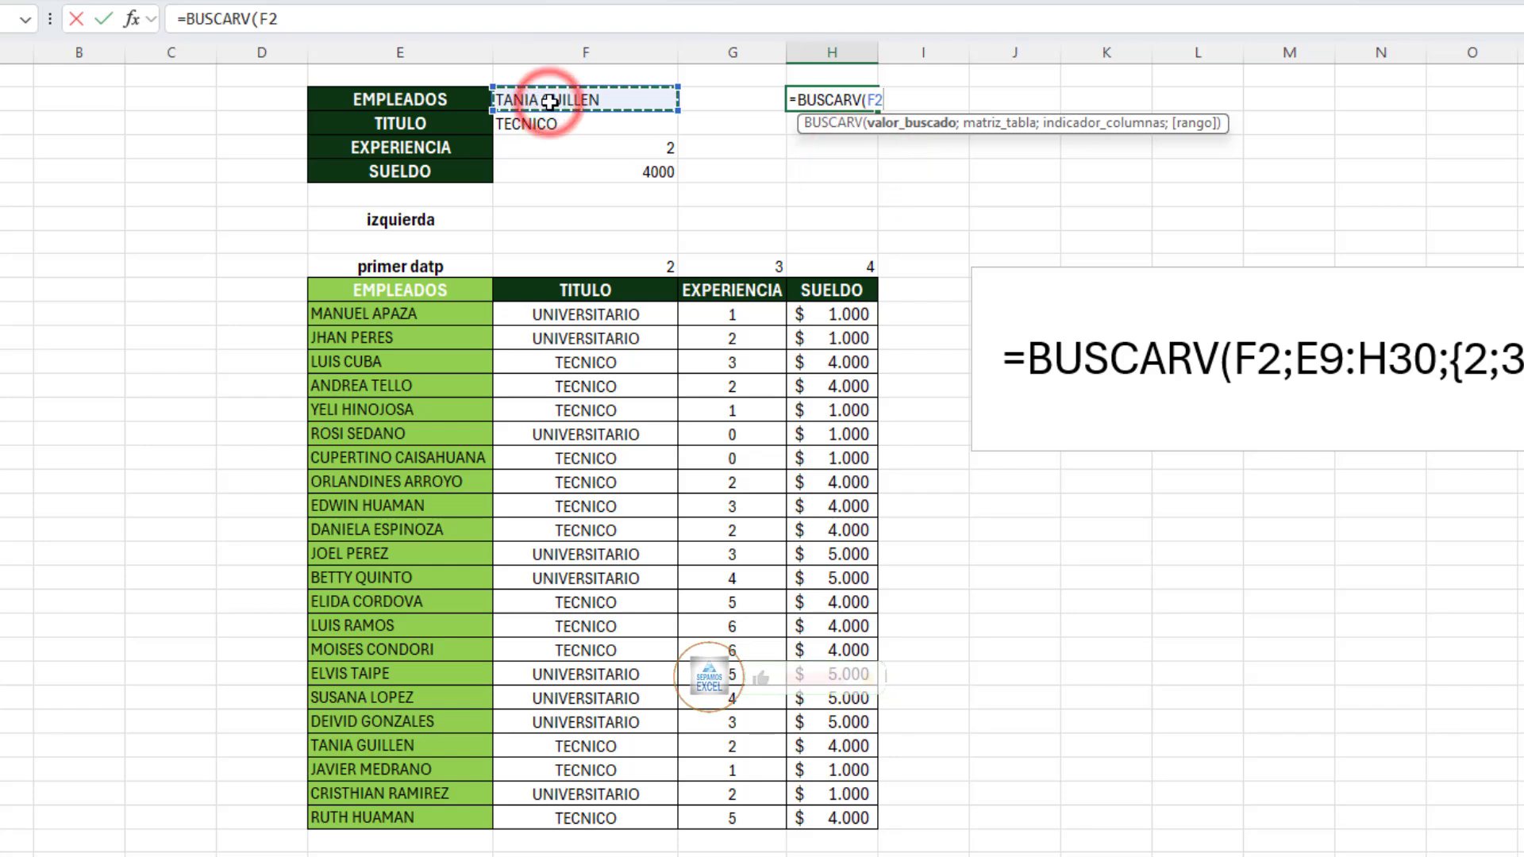
text(;)
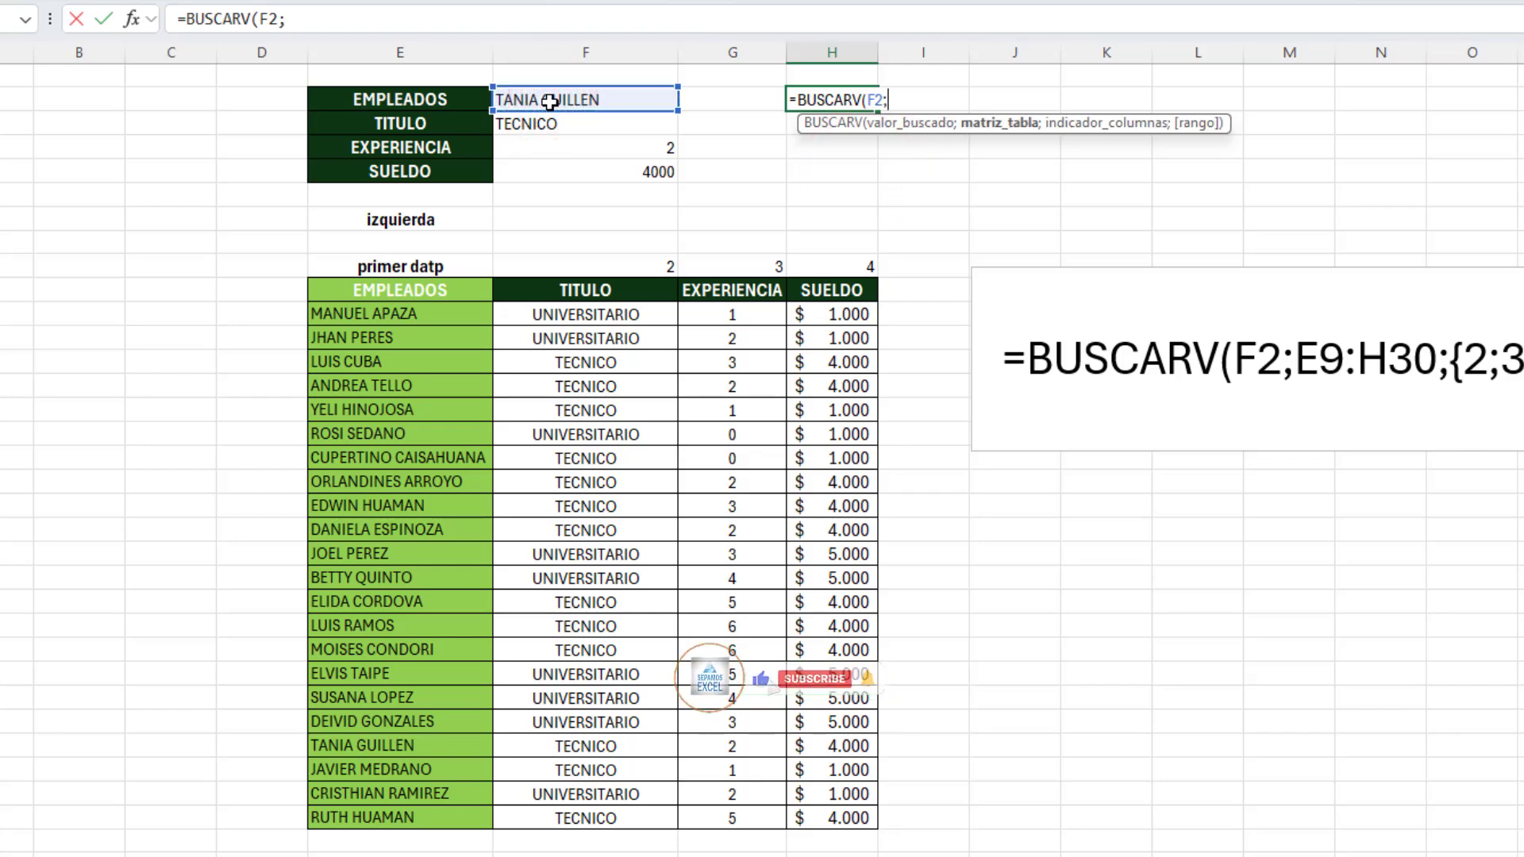
mouse_move(437, 288)
mouse_down()
mouse_move(843, 711)
mouse_move(832, 810)
mouse_up()
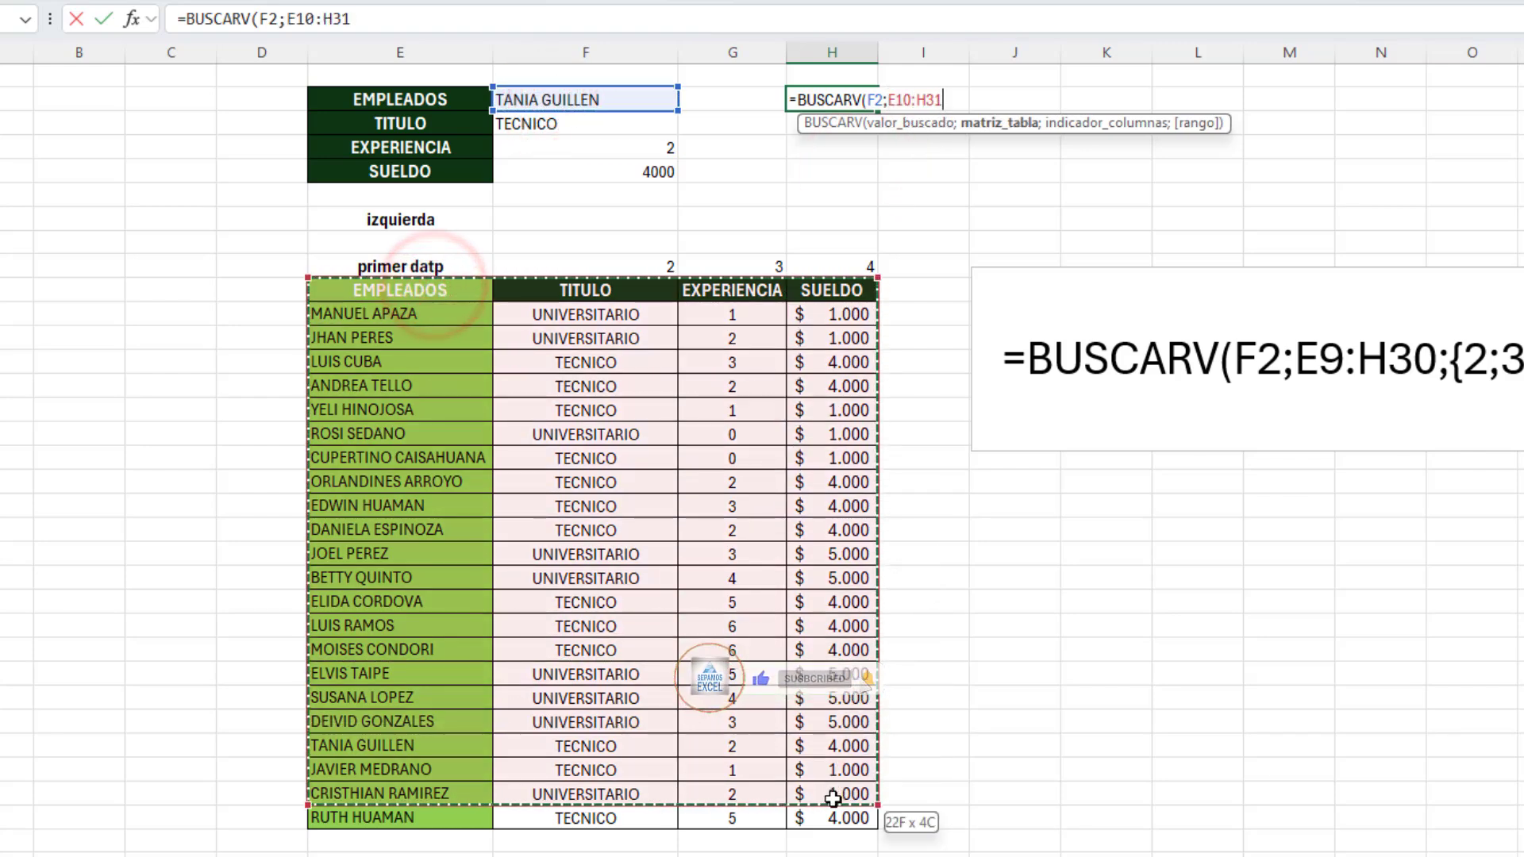
text(;)
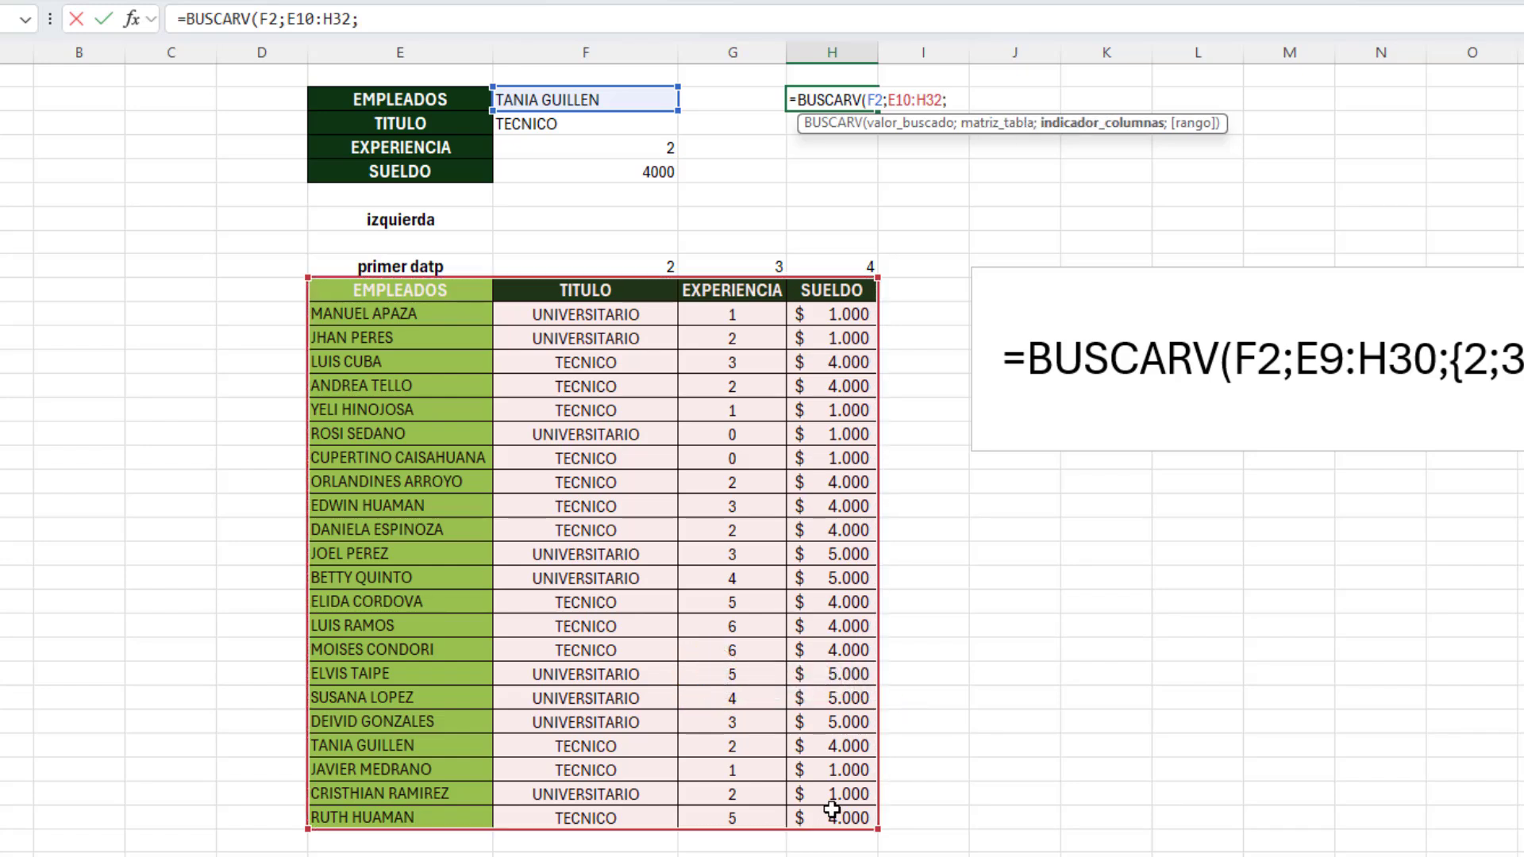
key(BackSpace)
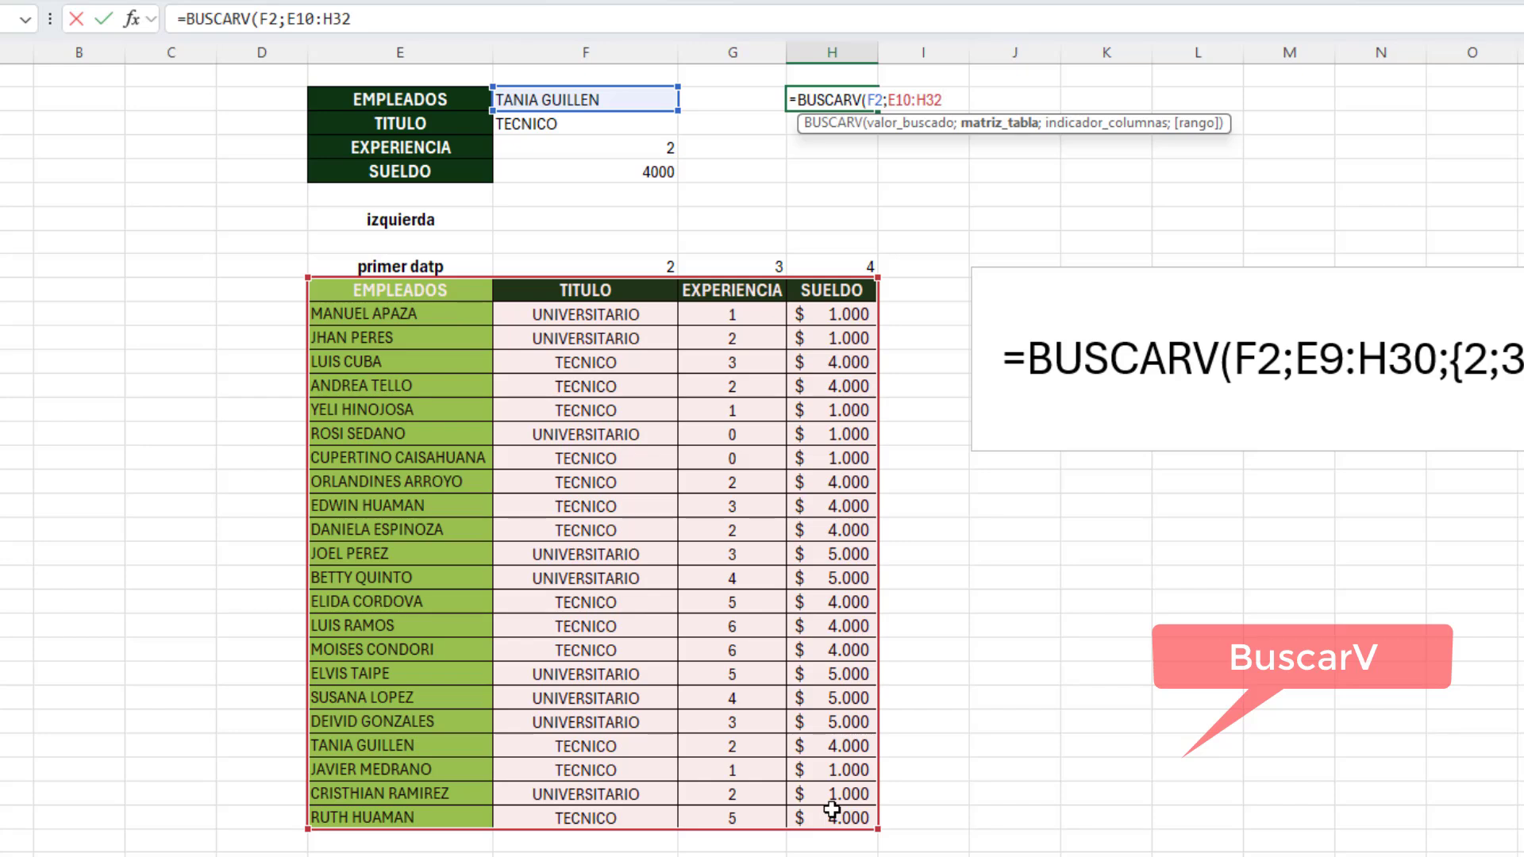
text(:{)
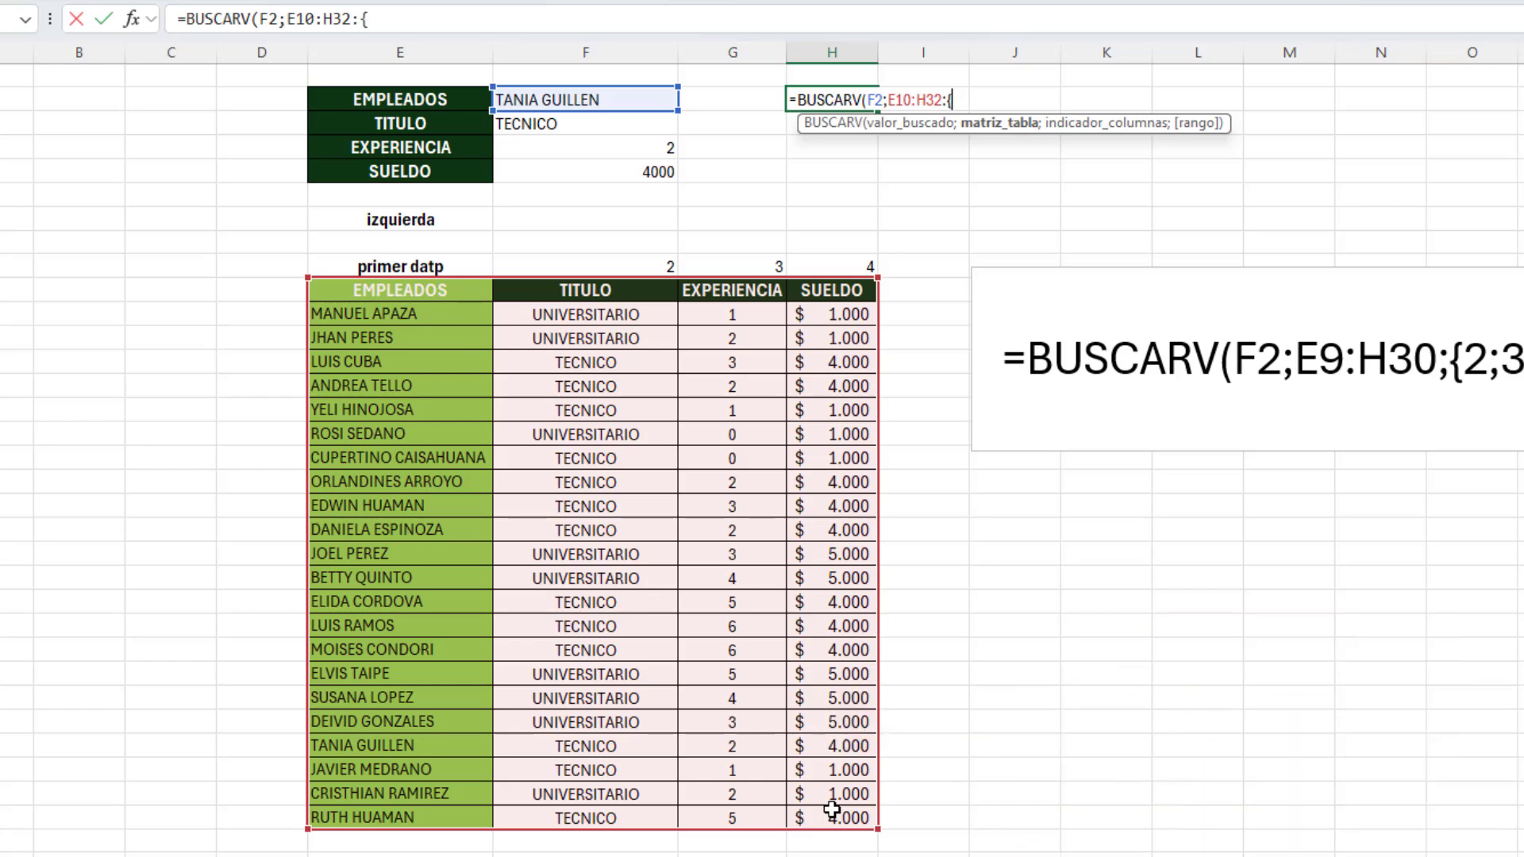
text(2;)
text(3;)
text(4)
key(BackSpace)
text(})
text(;)
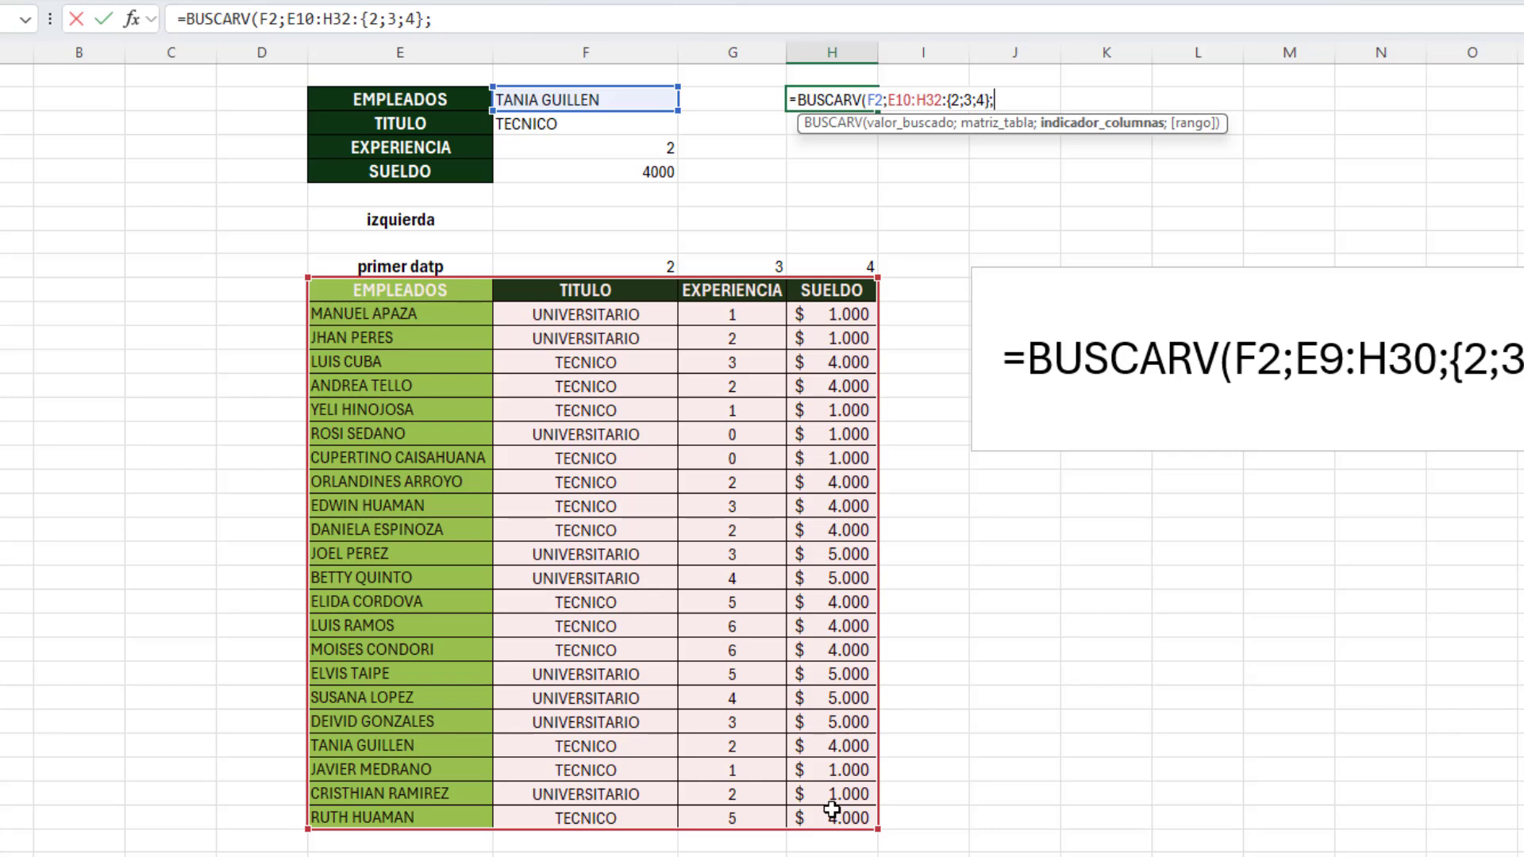
Finish the H2 formula with exact match FALSO and enter it
click(950, 101)
click(1010, 97)
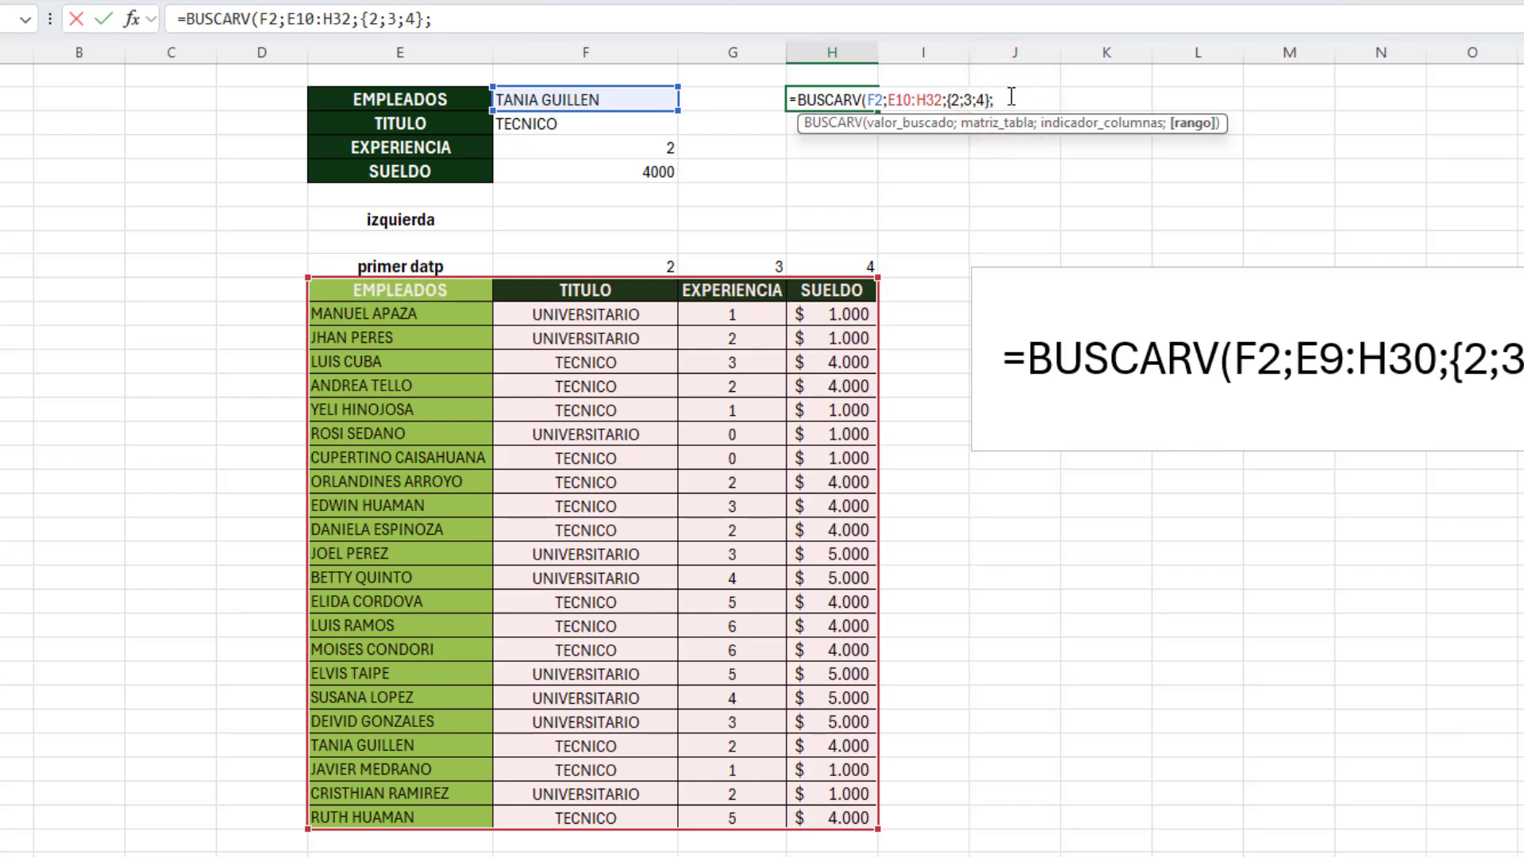
text(fak)
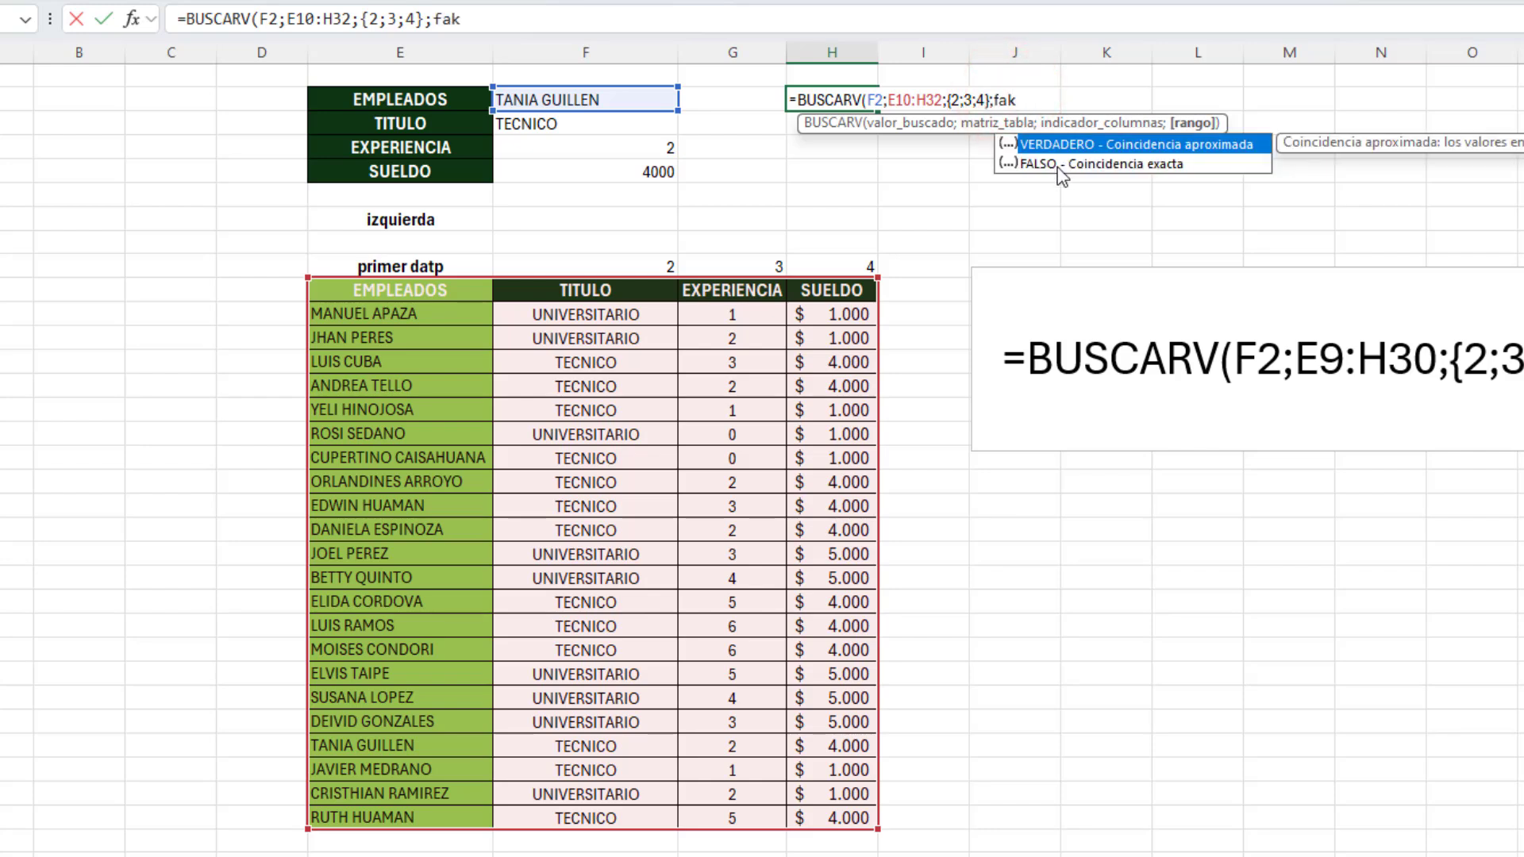
double_click(1057, 163)
key(Return)
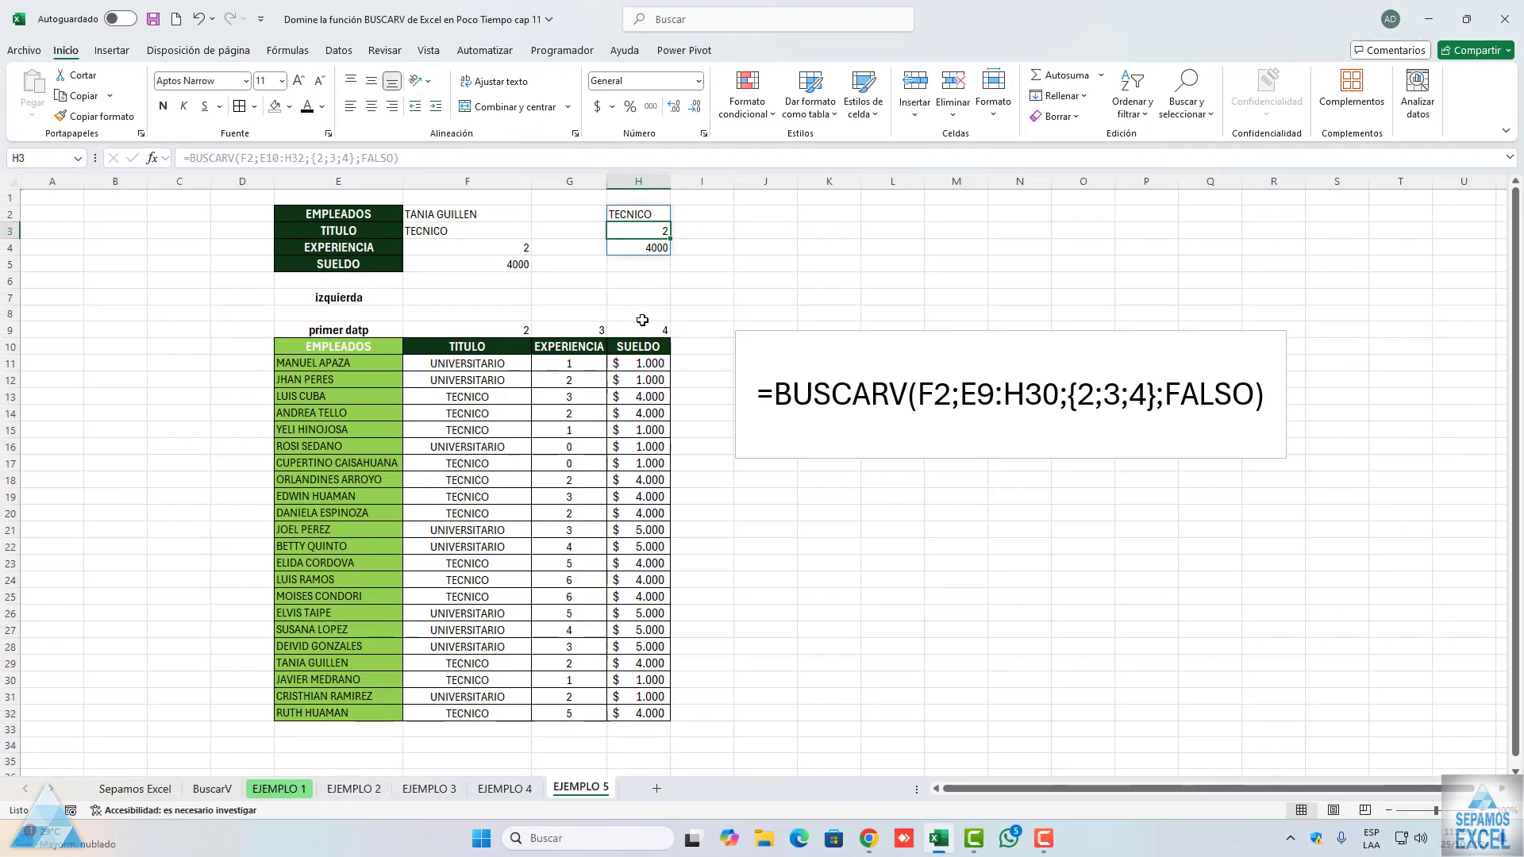
Review the column index argument of F3's BUSCARV in Function Arguments
click(630, 214)
click(514, 231)
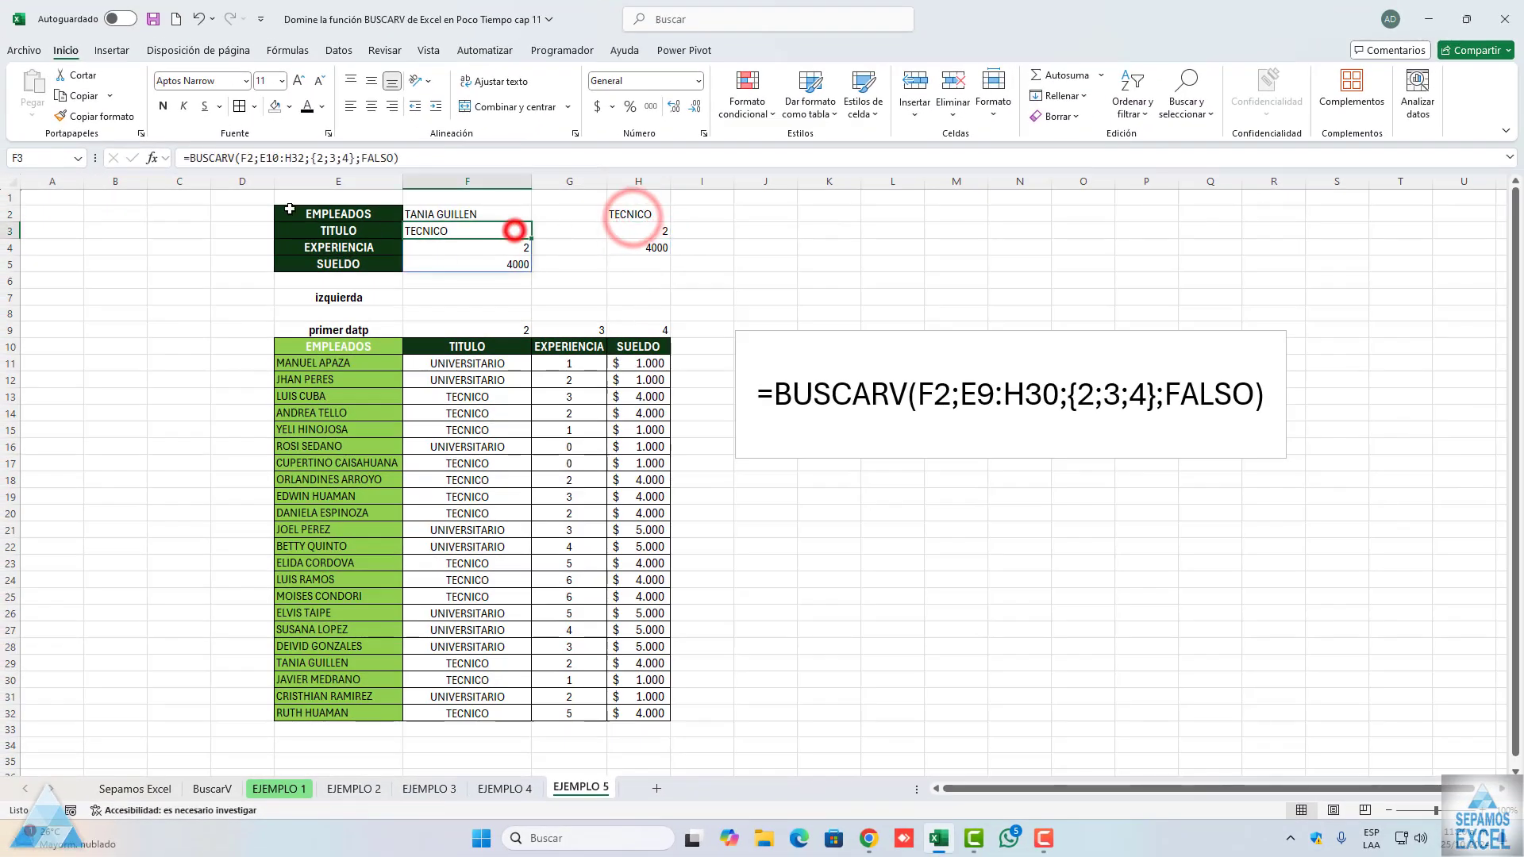
click(150, 158)
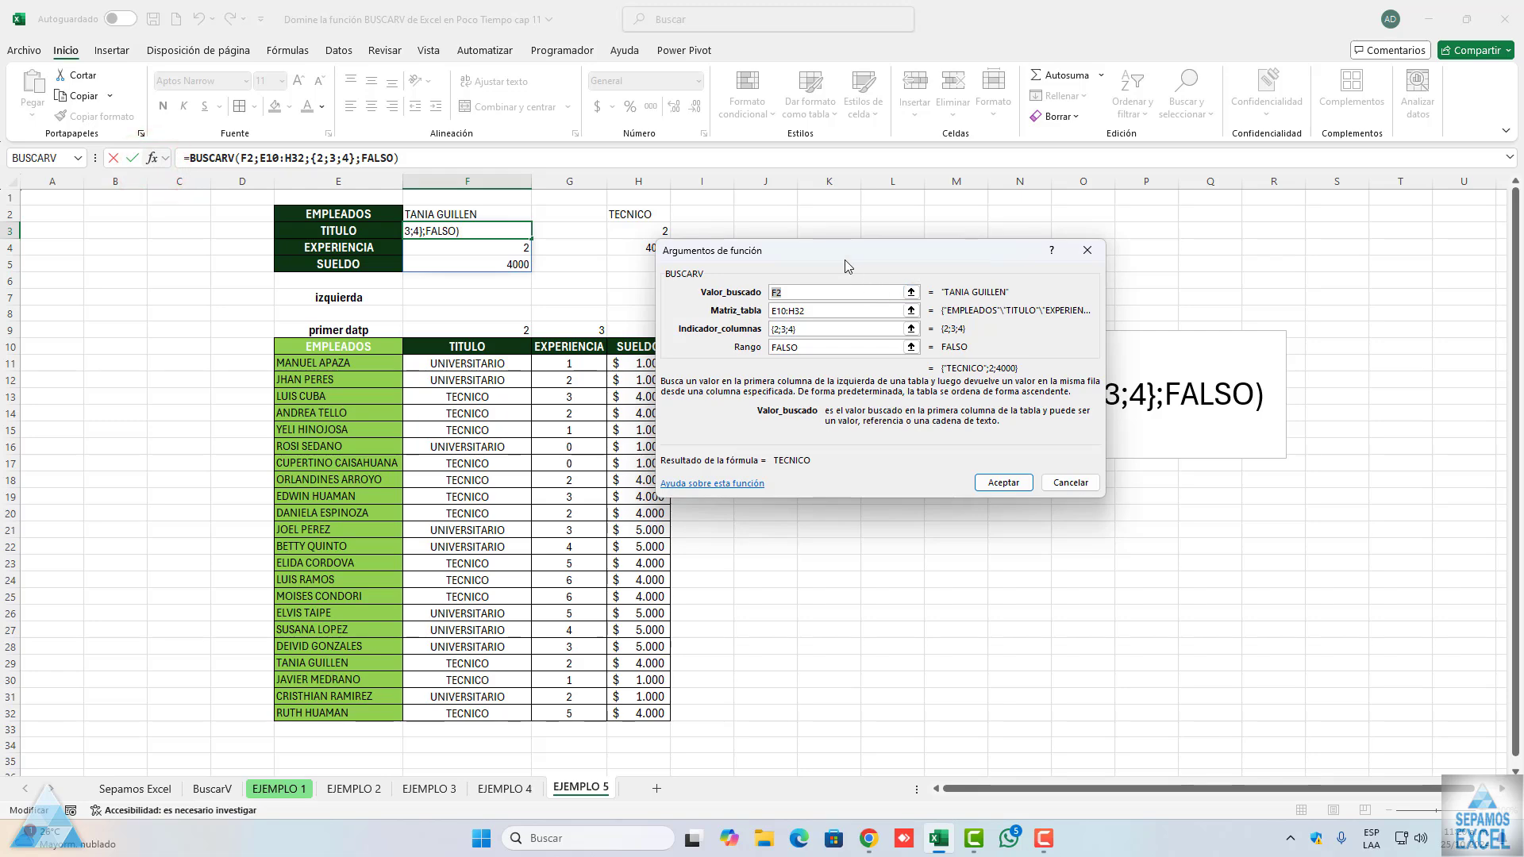
mouse_move(848, 266)
mouse_down()
mouse_move(578, 417)
mouse_move(607, 393)
mouse_up()
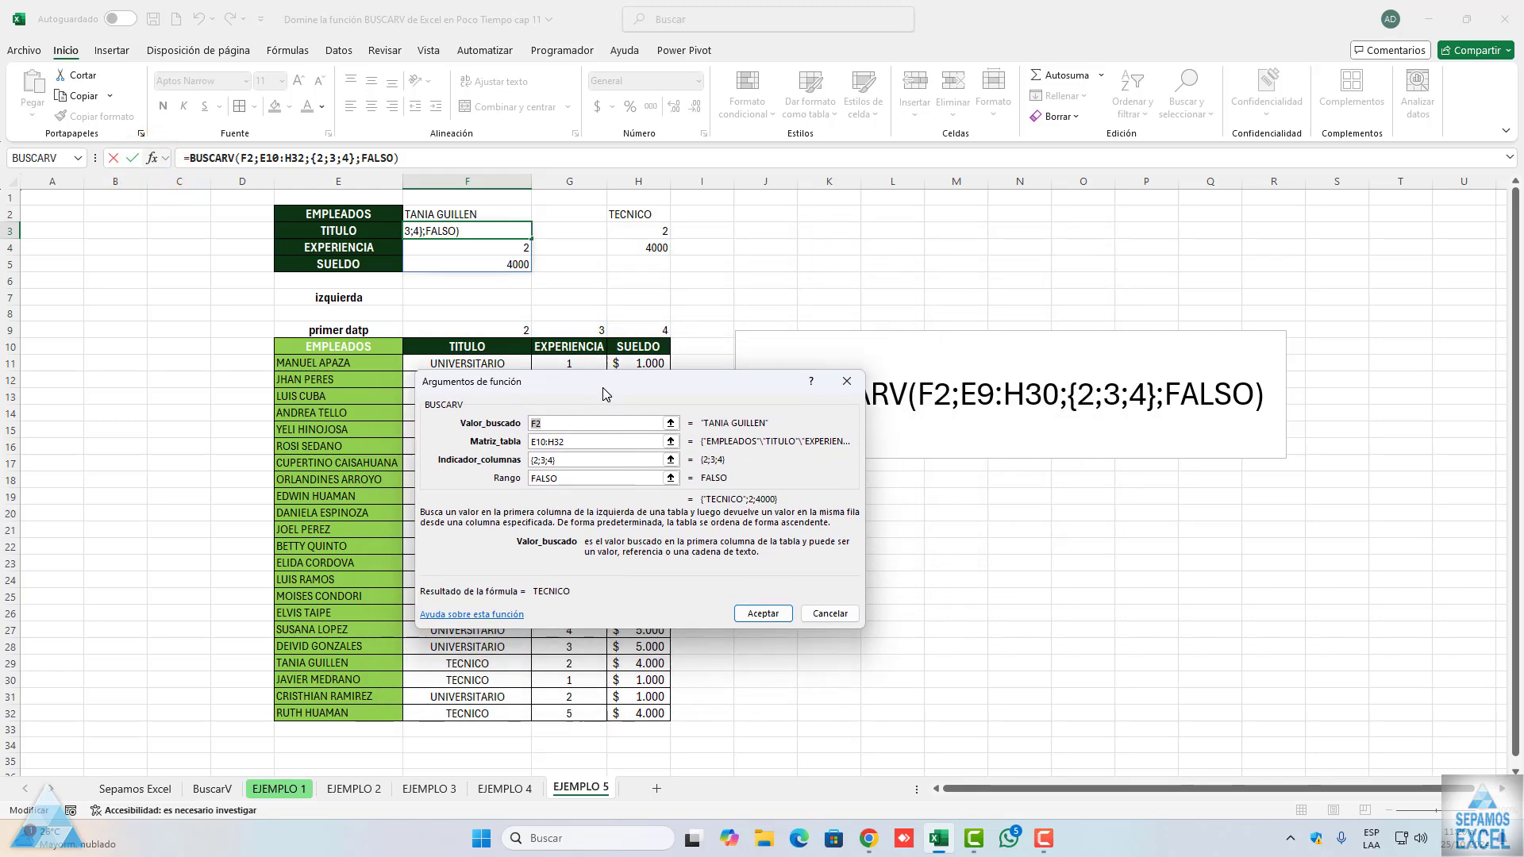
click(590, 458)
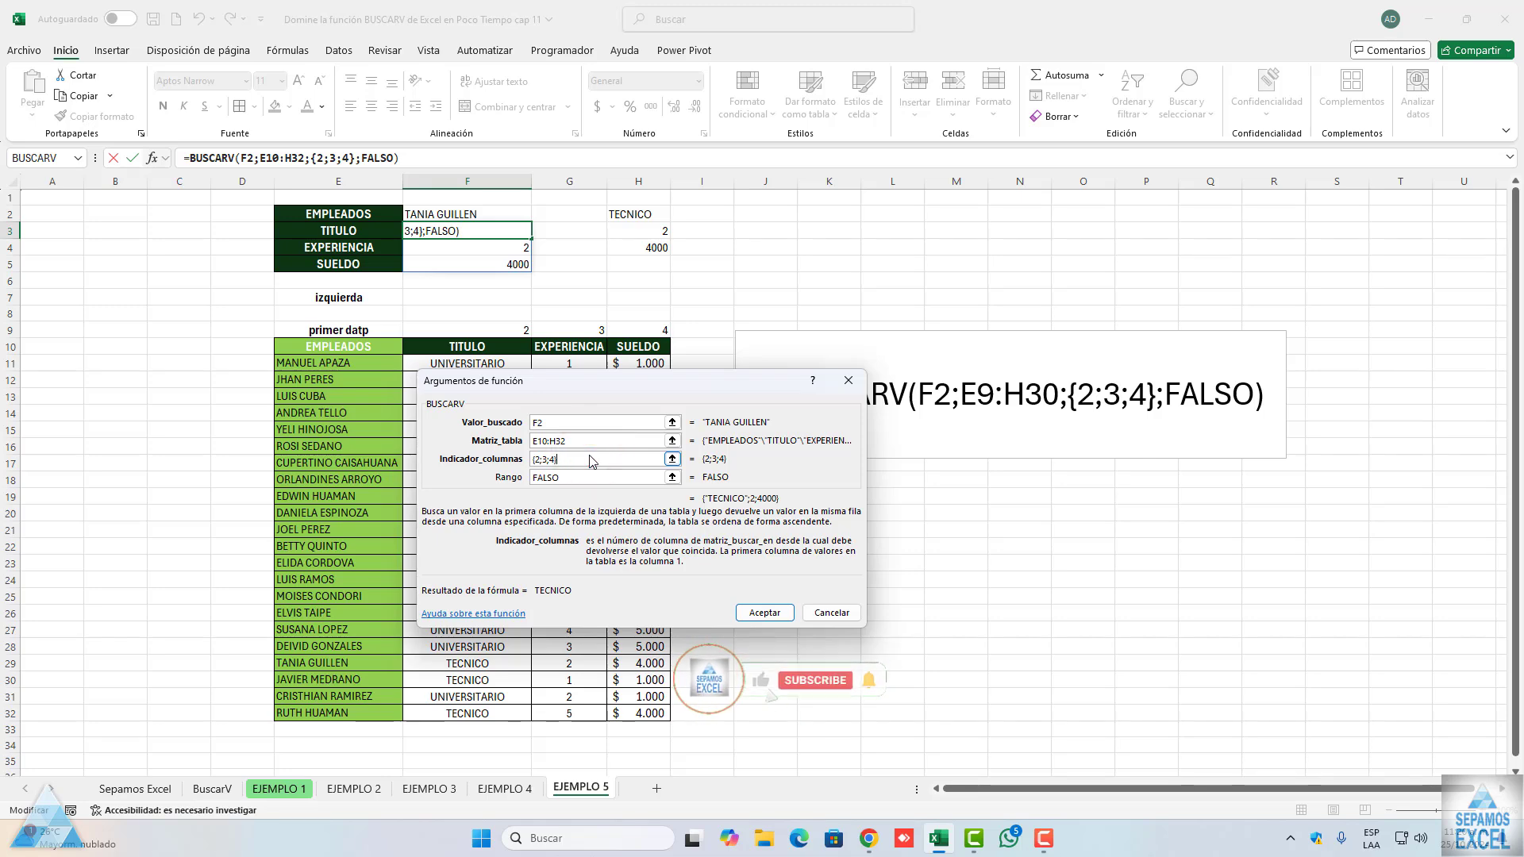
key(Return)
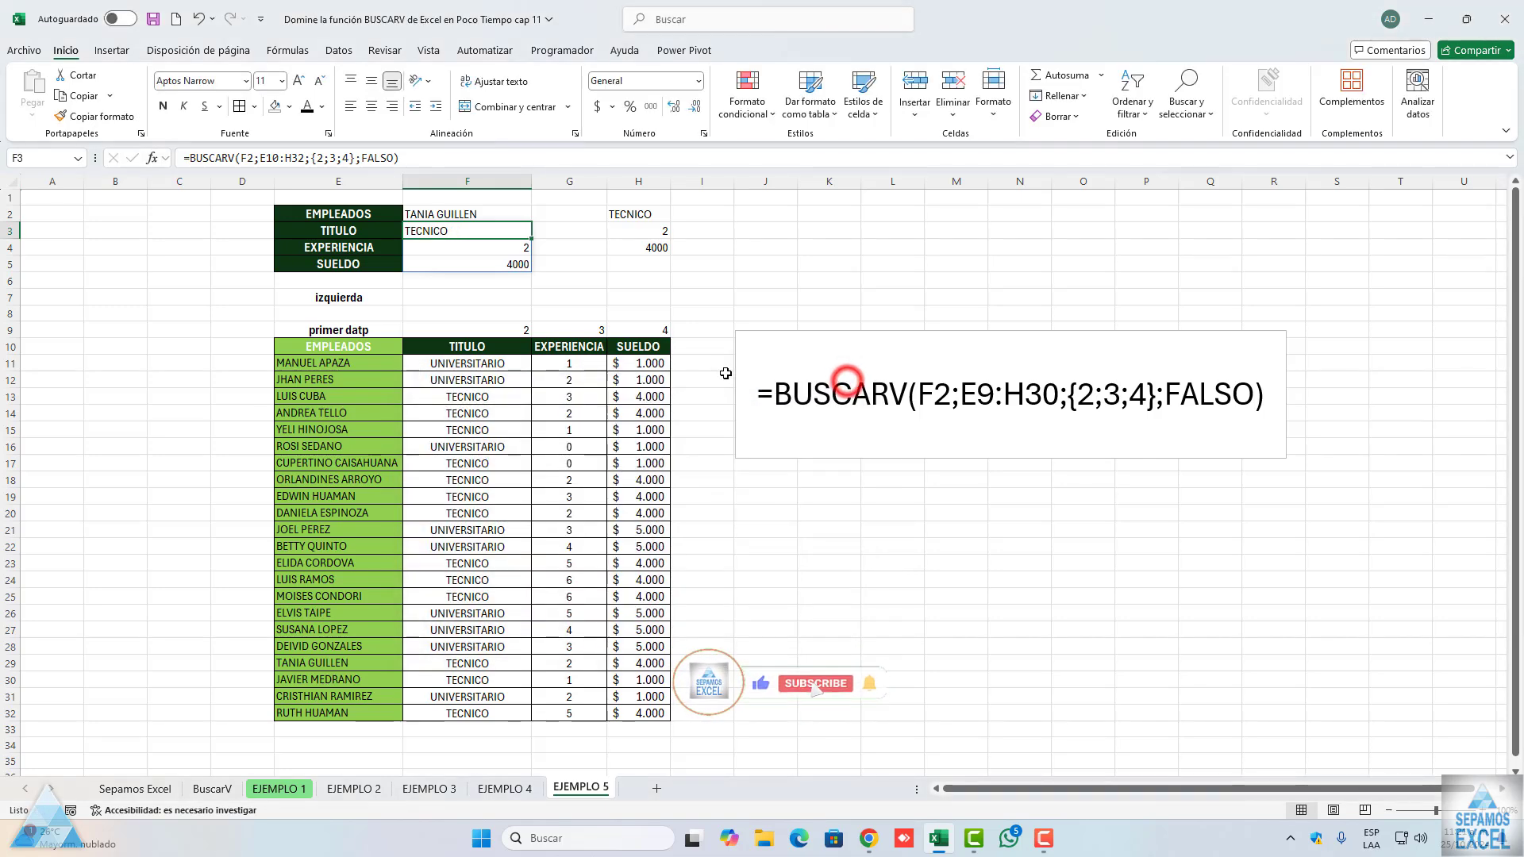
Move the example formula text box further to the right
click(830, 342)
drag(768, 458, 893, 461)
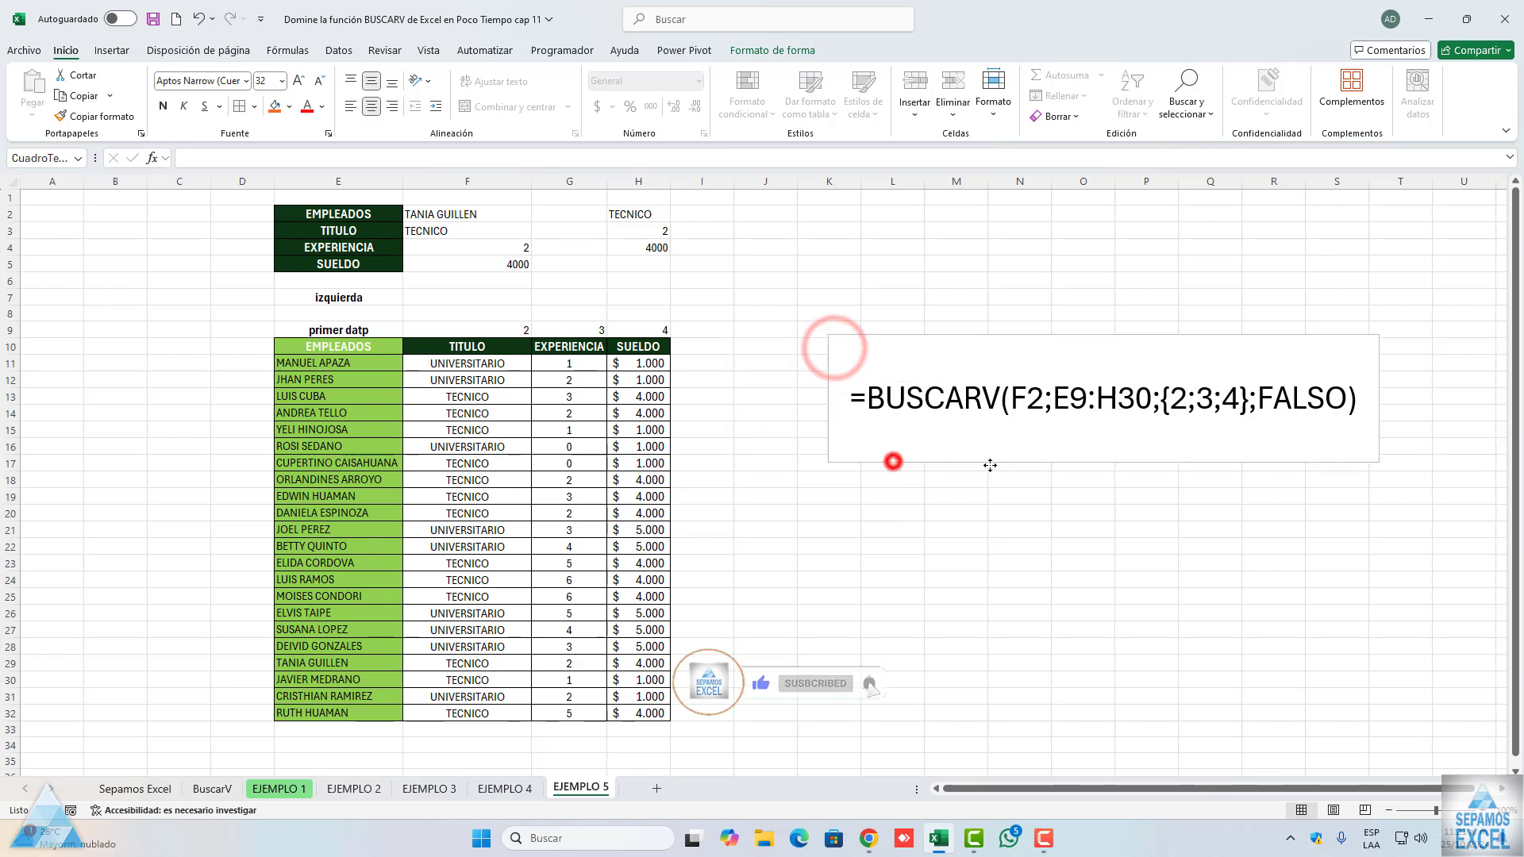
click(693, 348)
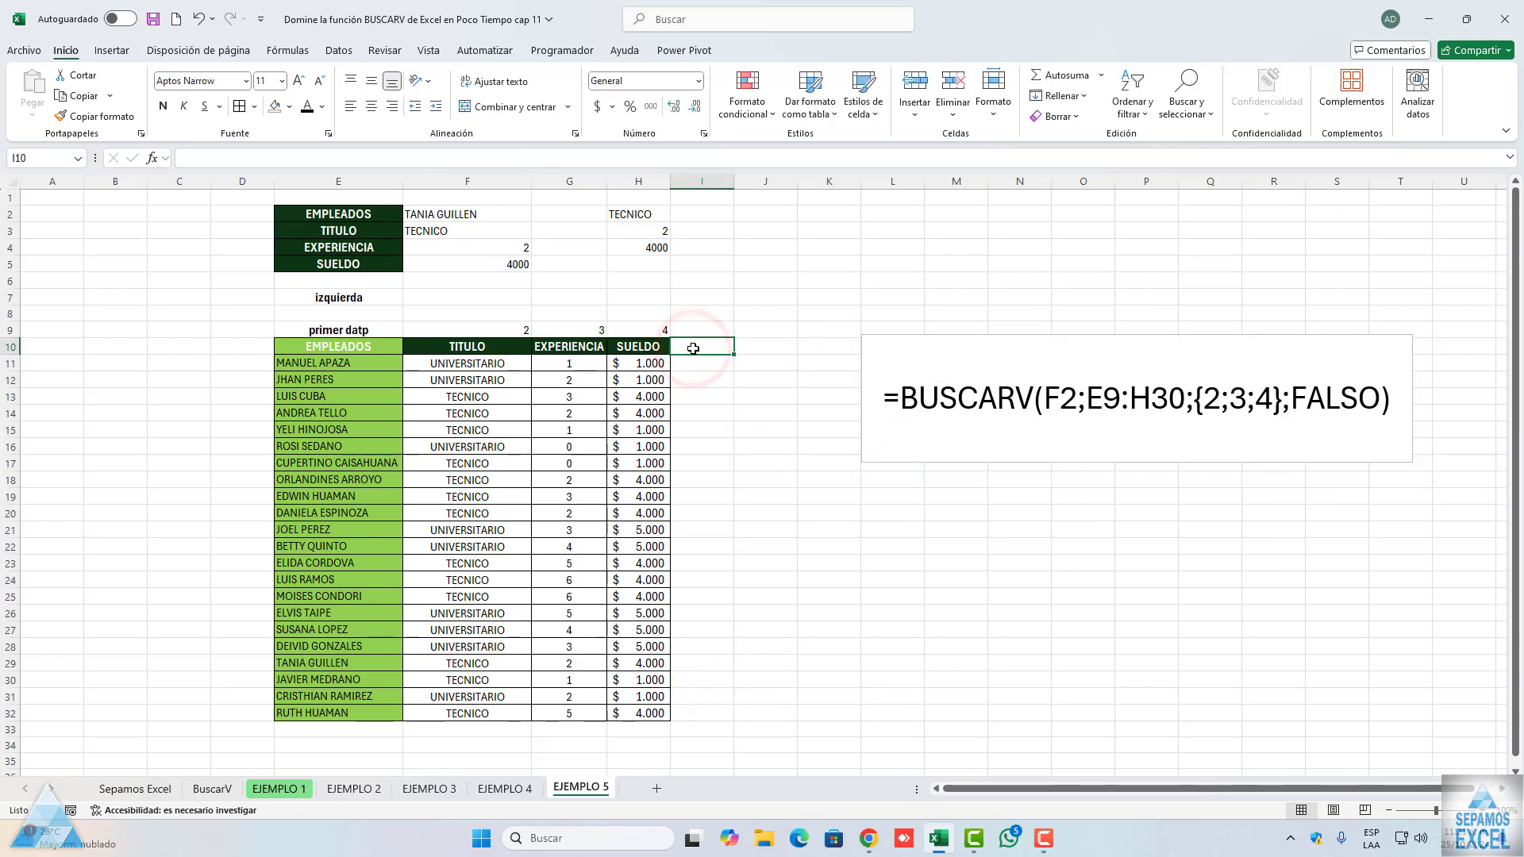
Add the AUMENTO header in I10 and fill =H11*2 down I11:I32
text(AUEMNTEO)
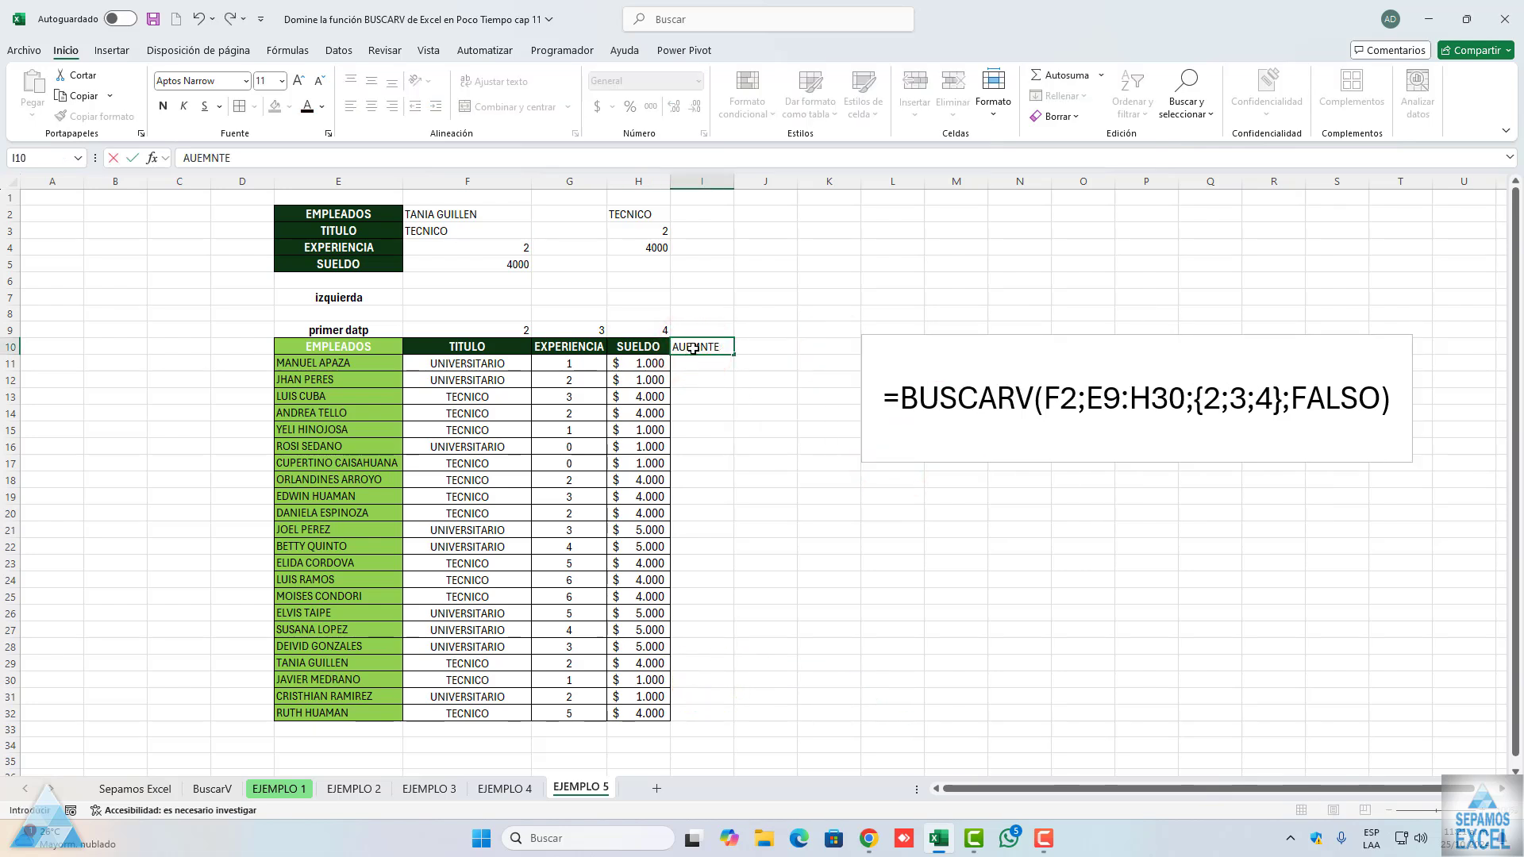
key(BackSpace)
key(BackSpace)
key(BackSpace)
text(MEN)
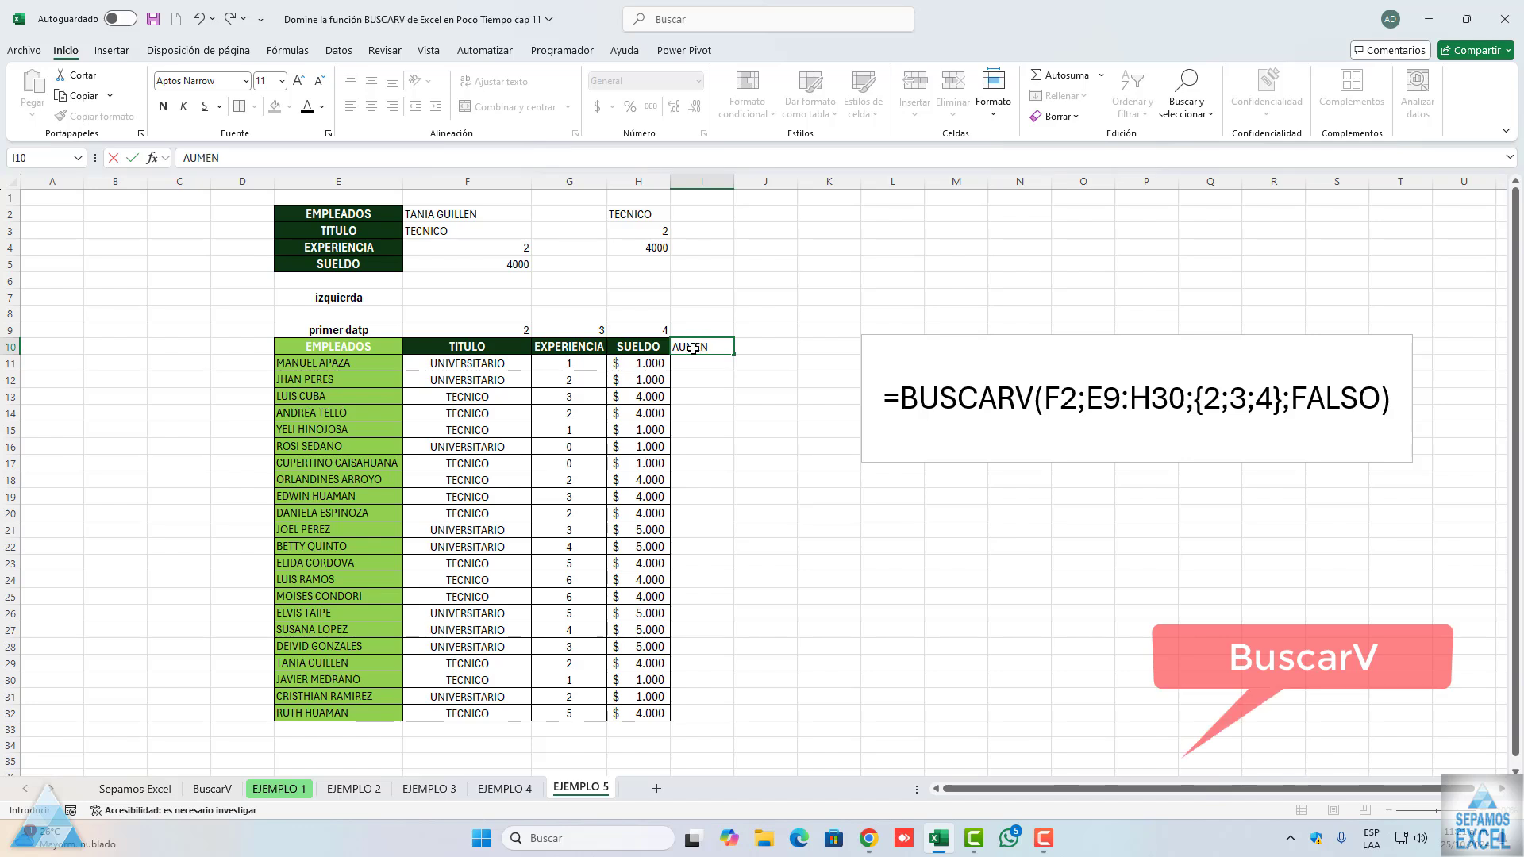
key(Return)
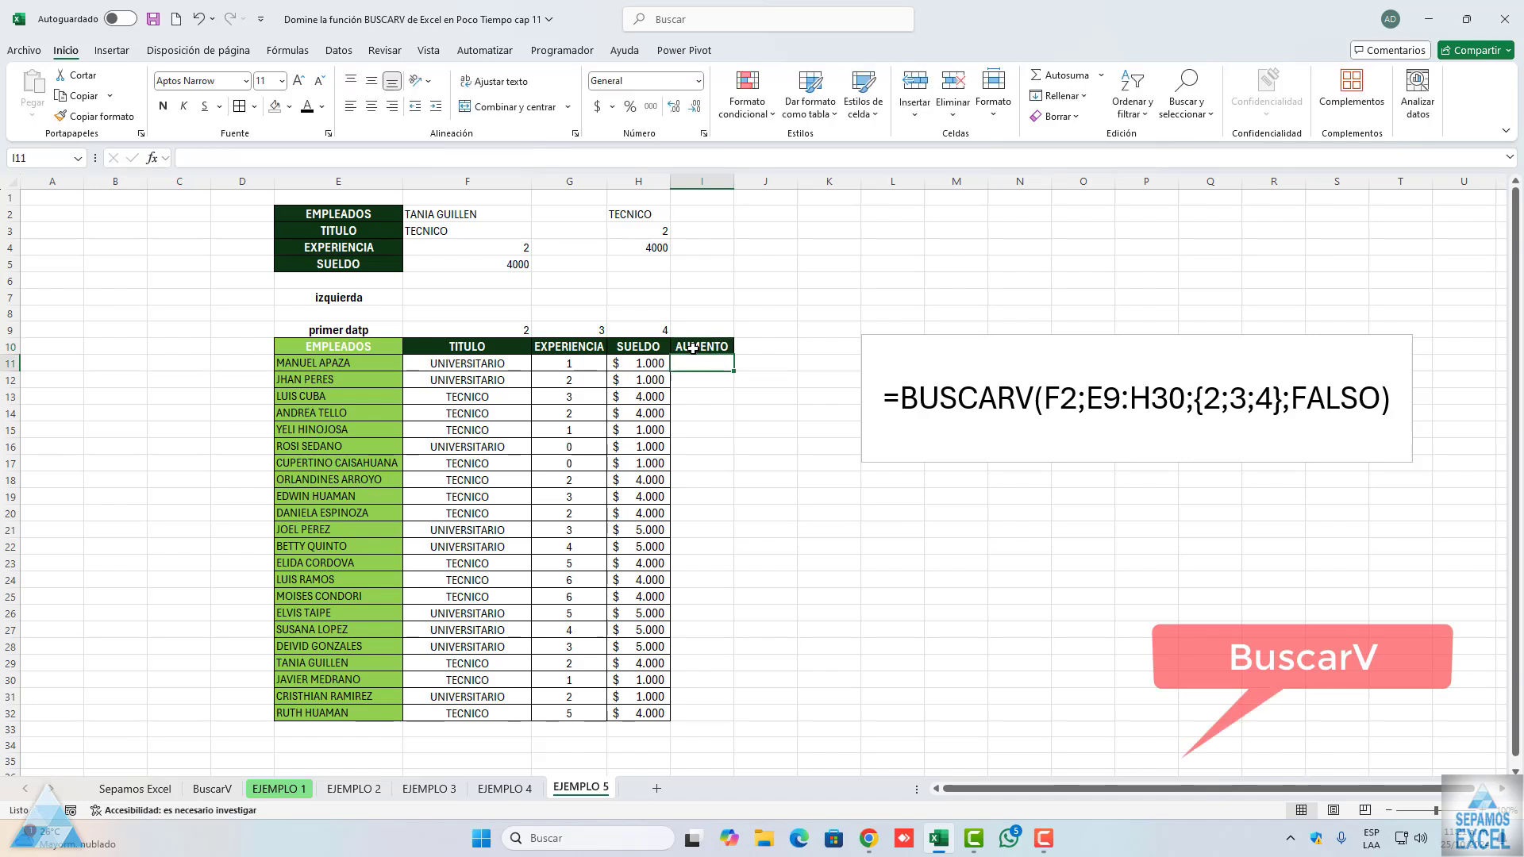
text(=)
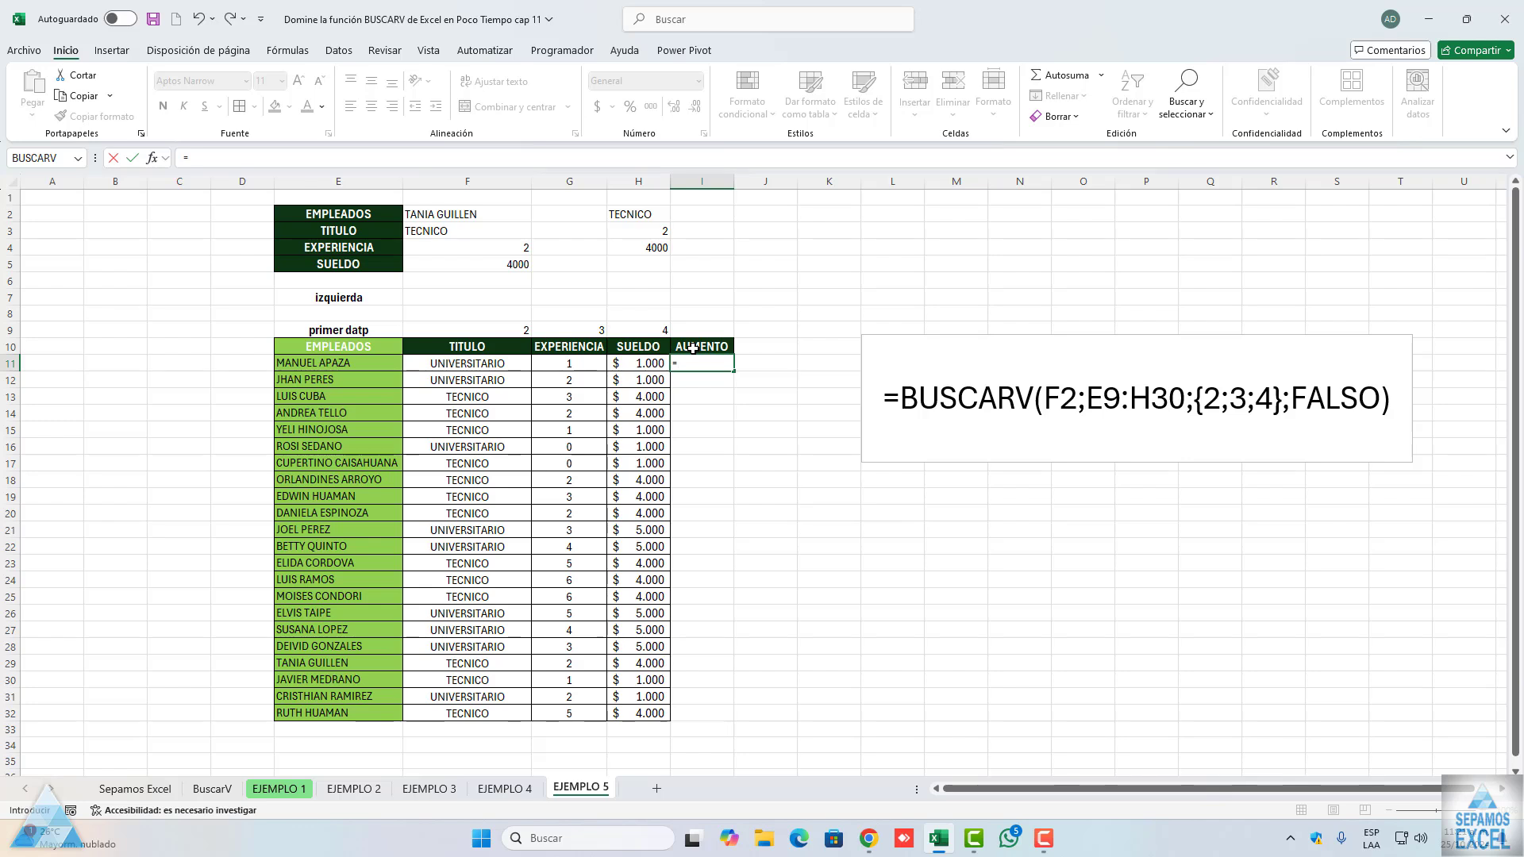
click(655, 369)
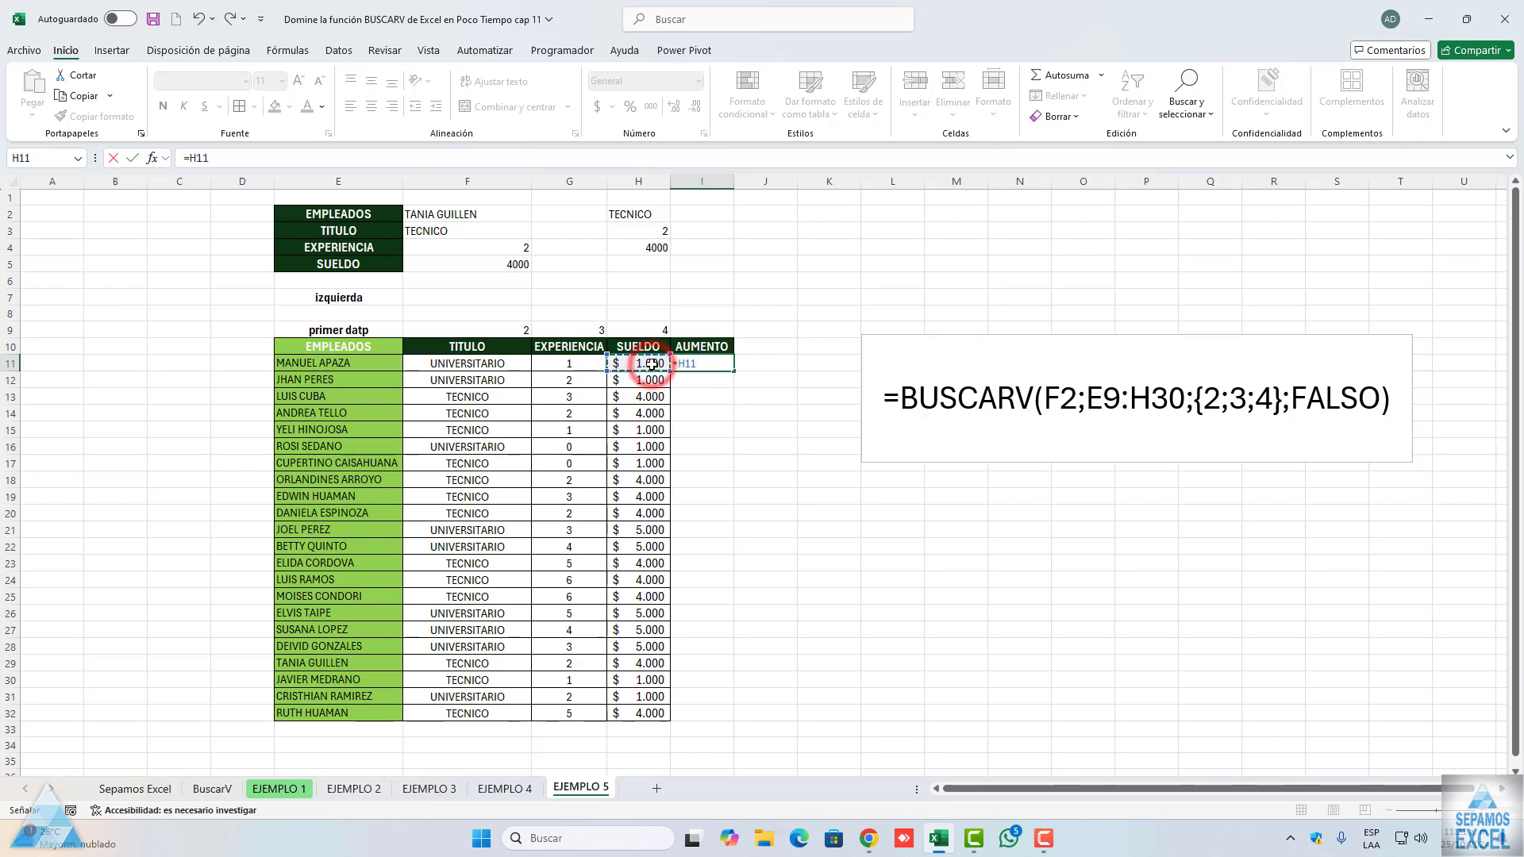
text(*2)
key(Return)
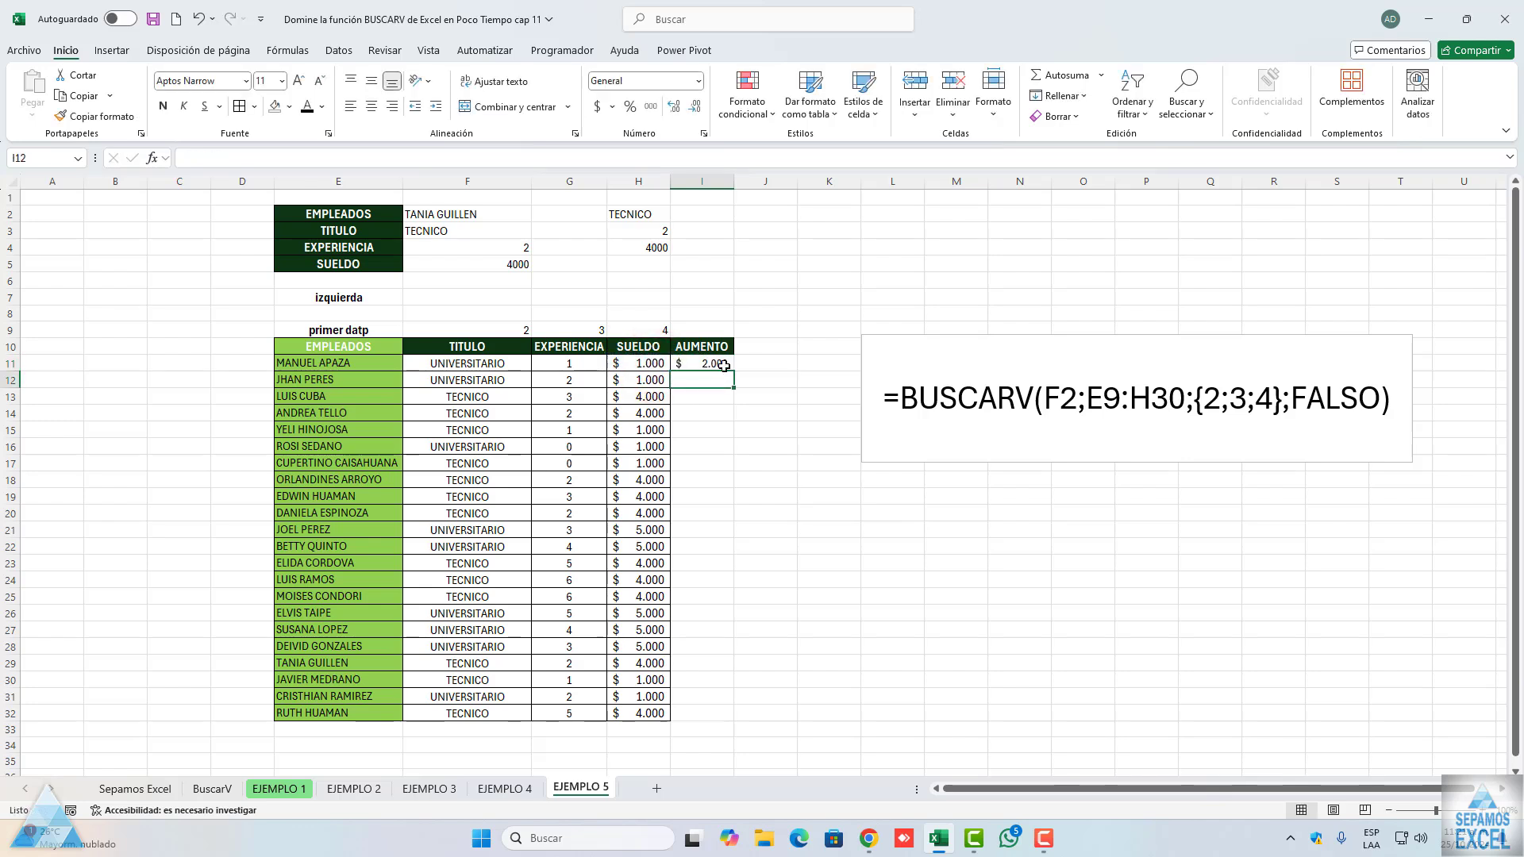
click(710, 364)
drag(729, 371, 734, 714)
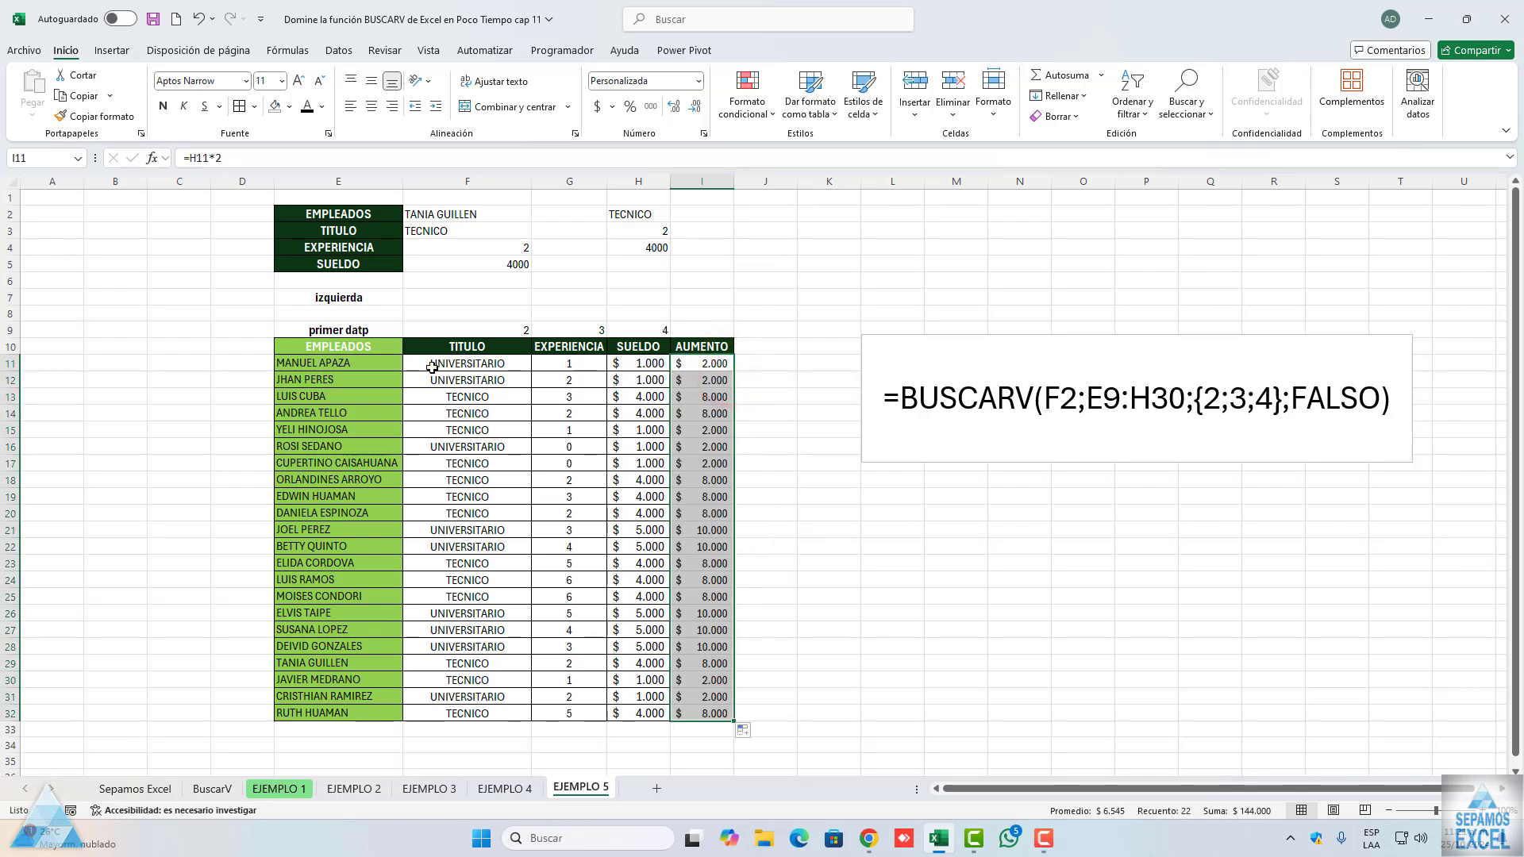
Insert a blank row 6 and label E6 AUMENTO
right_click(10, 279)
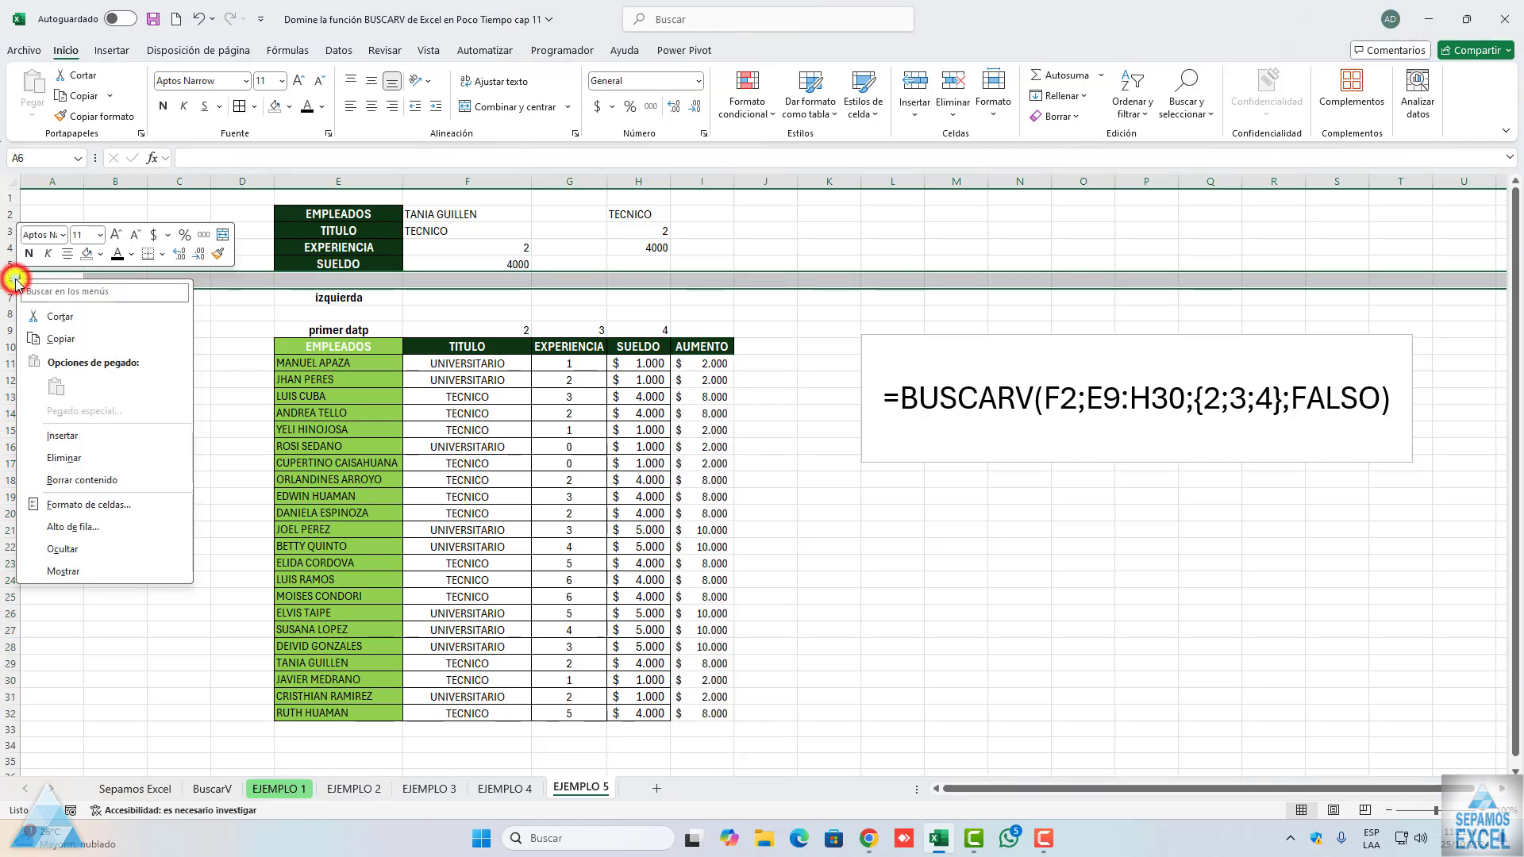
click(52, 431)
click(354, 280)
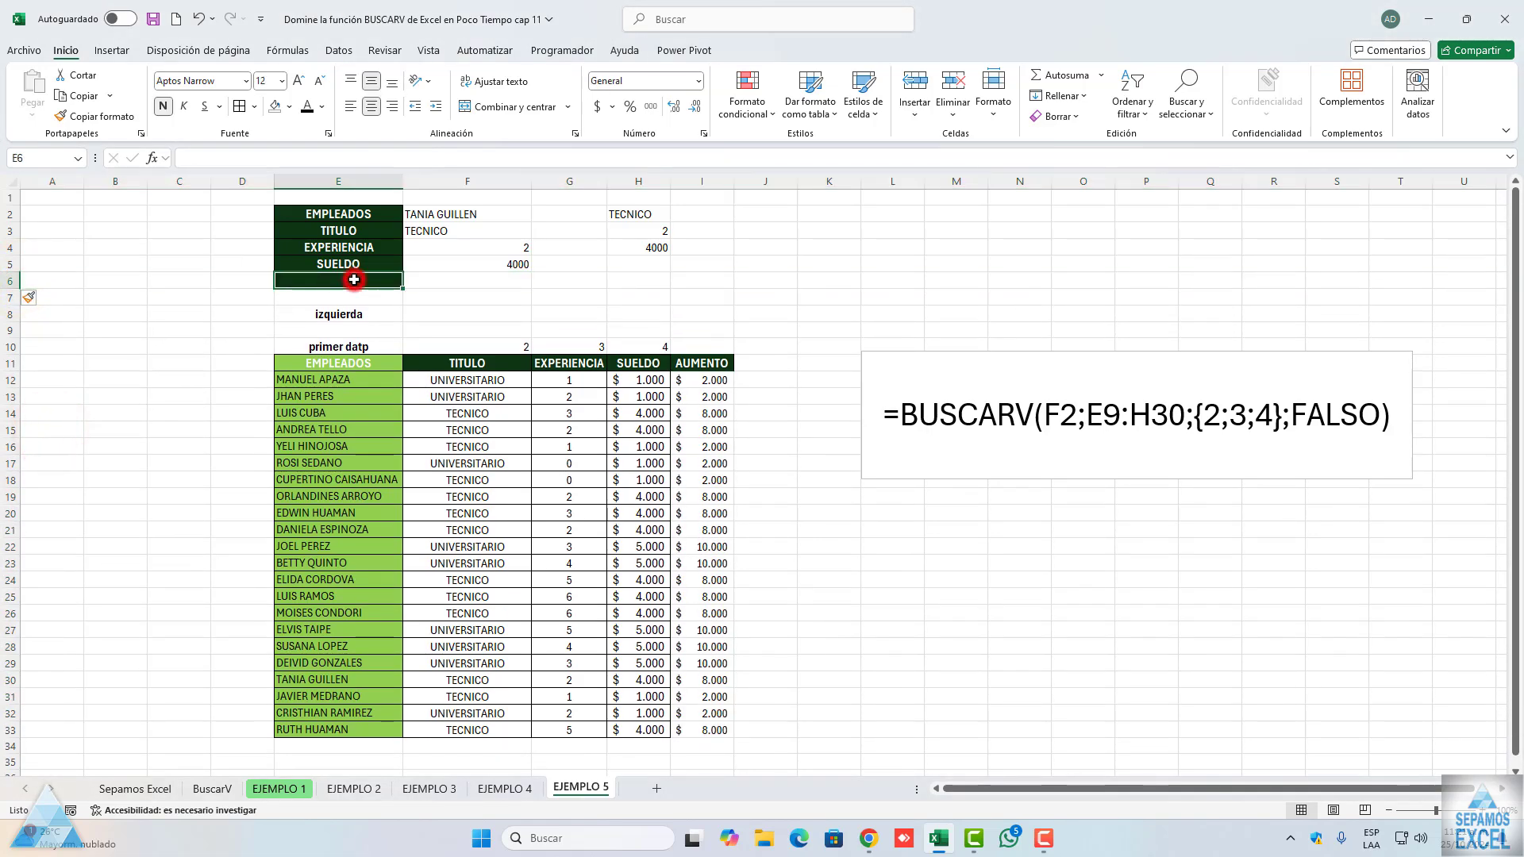
text(AUMENTO)
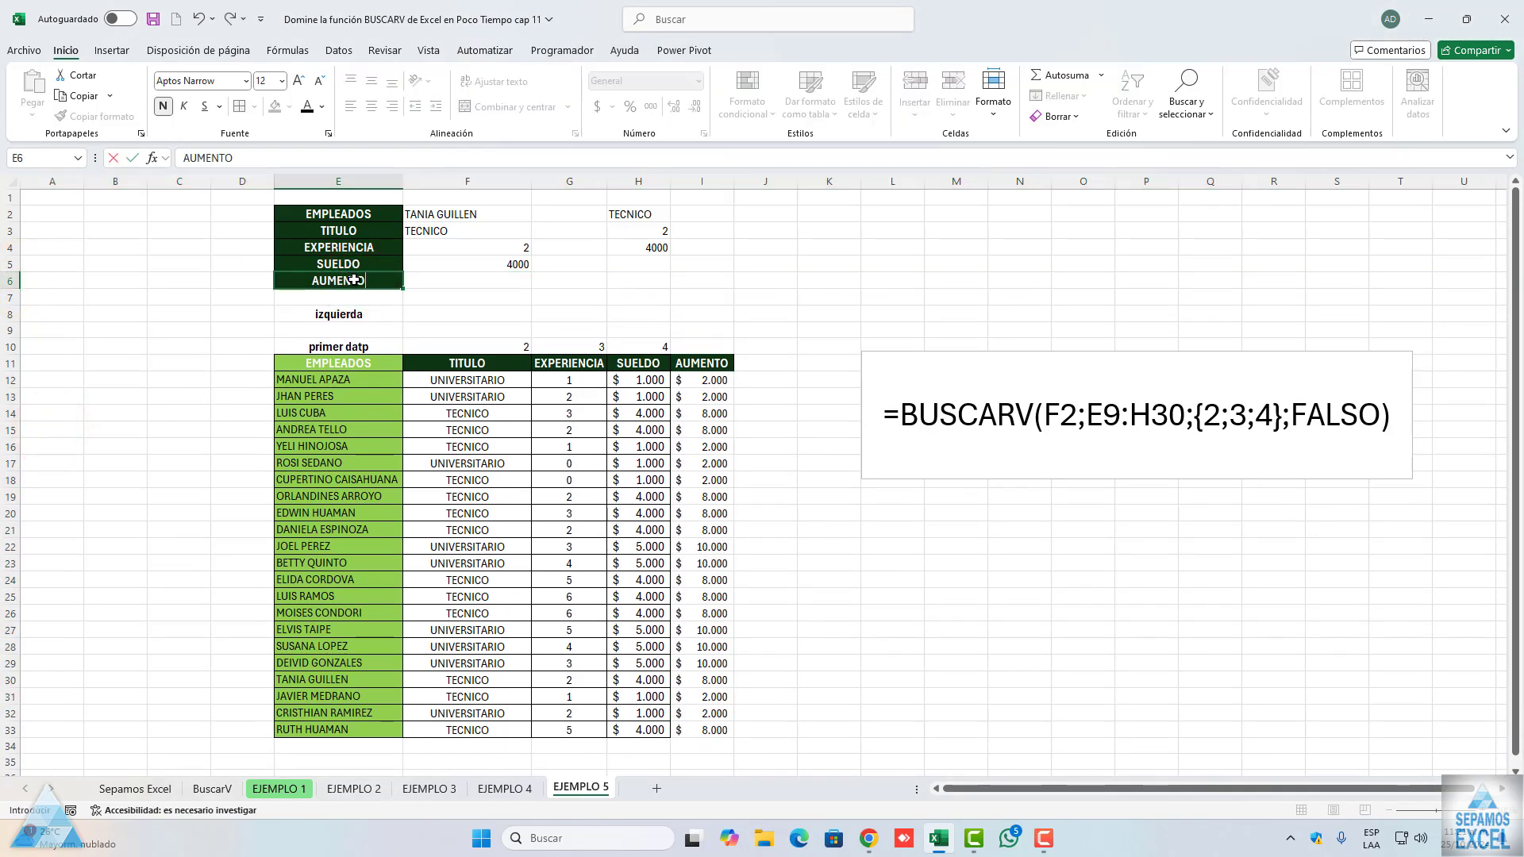
key(Tab)
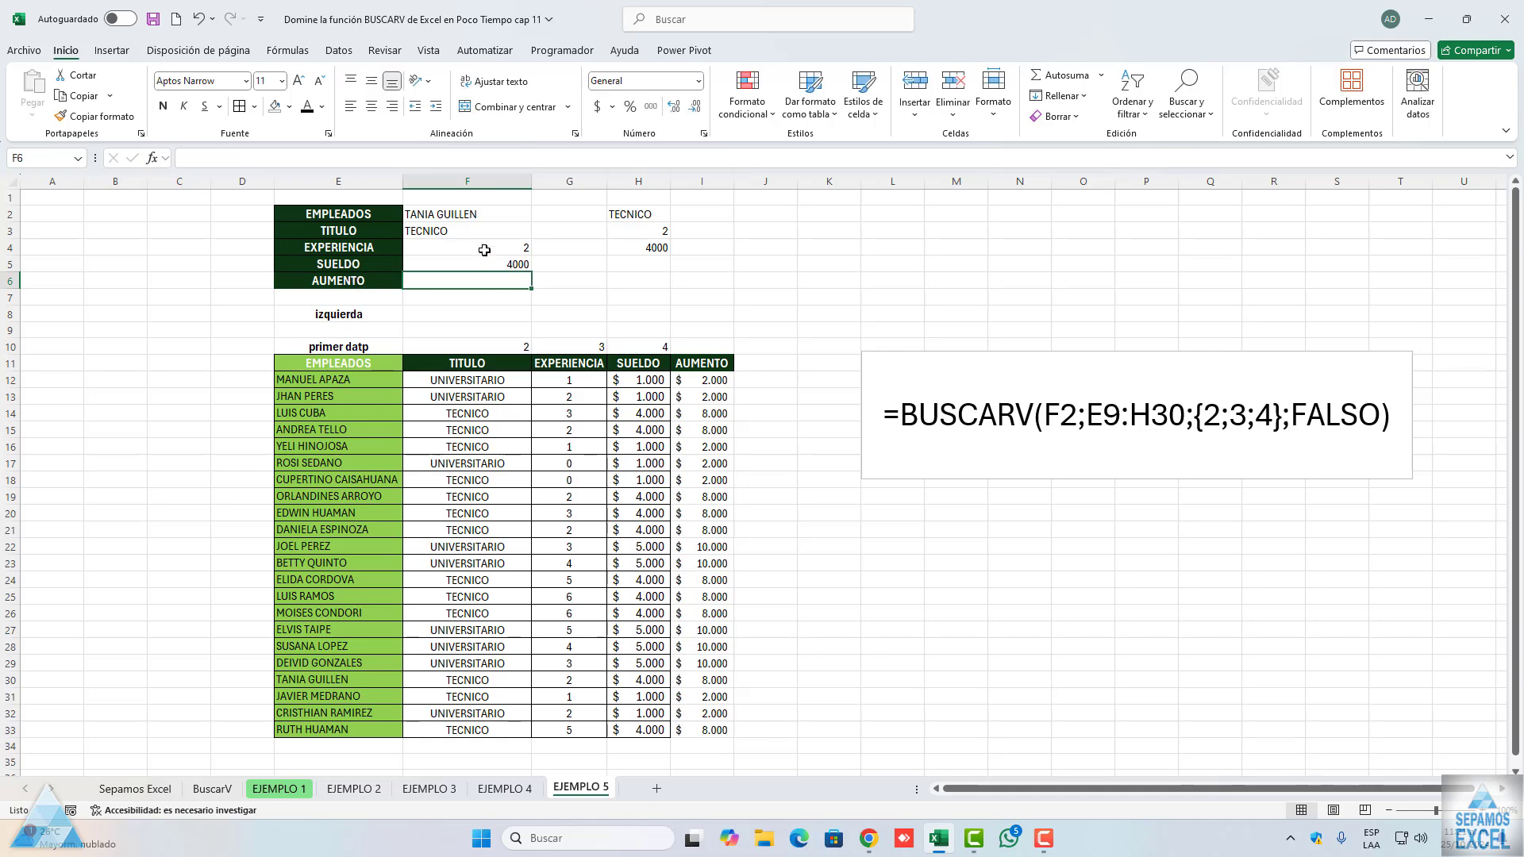
Re-enter F3's lookup formula, which now shows #¡REF!, and inspect it
click(471, 231)
click(350, 158)
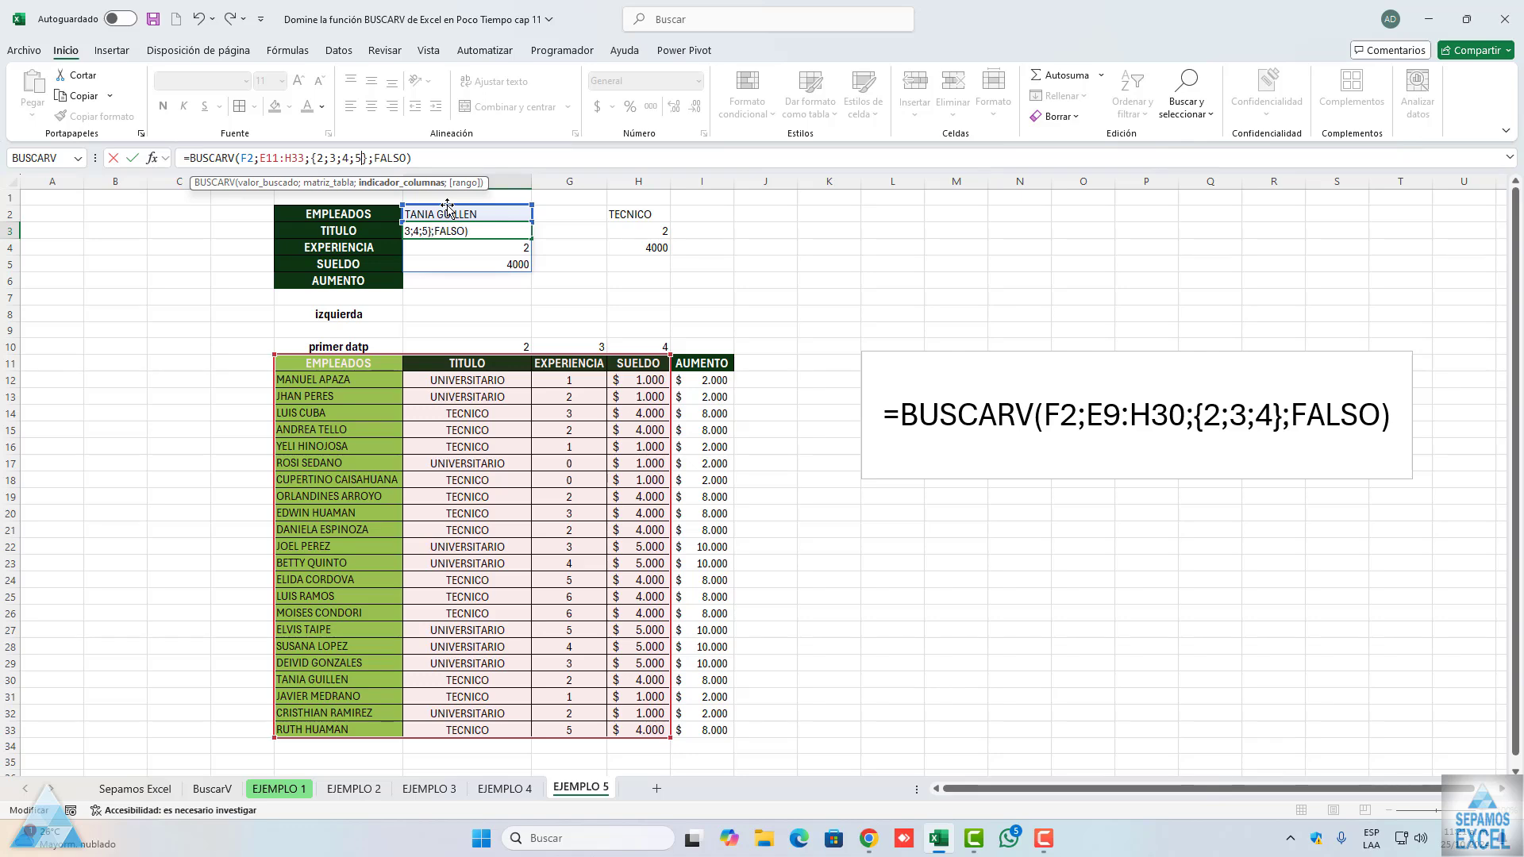
key(Return)
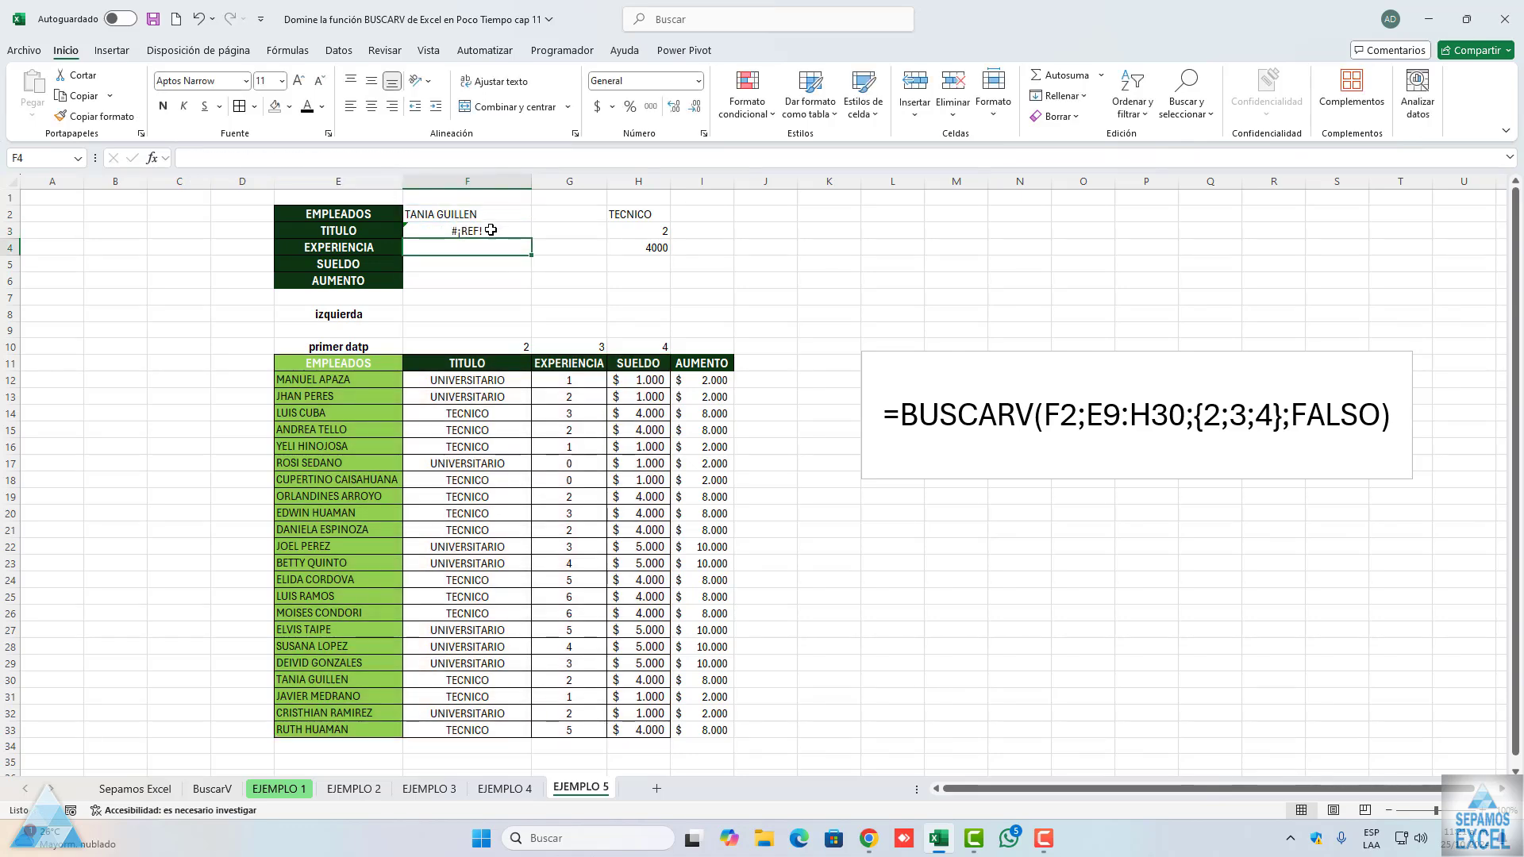
click(491, 230)
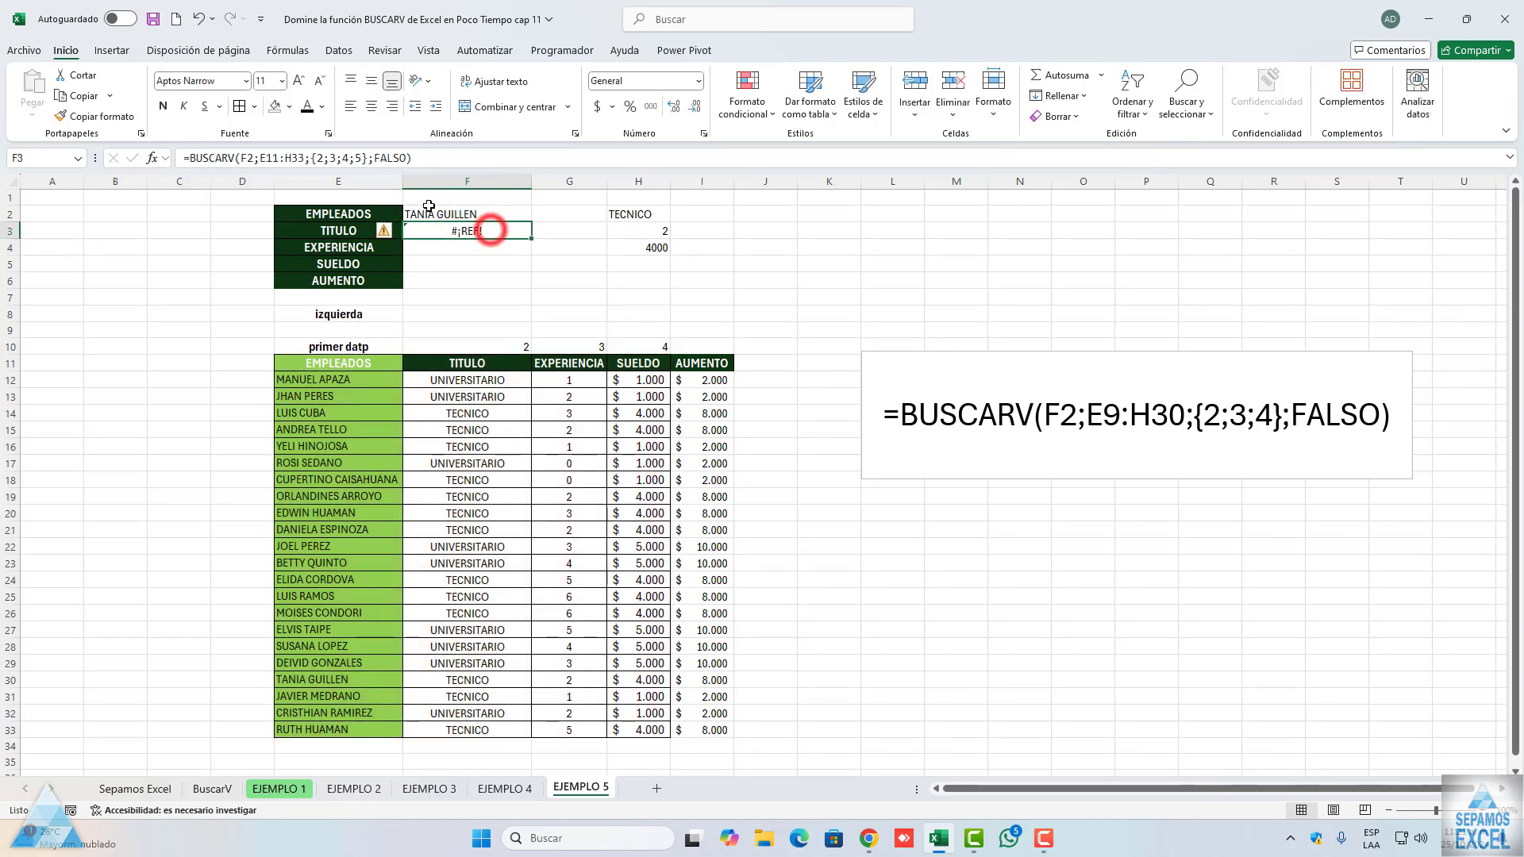
click(354, 158)
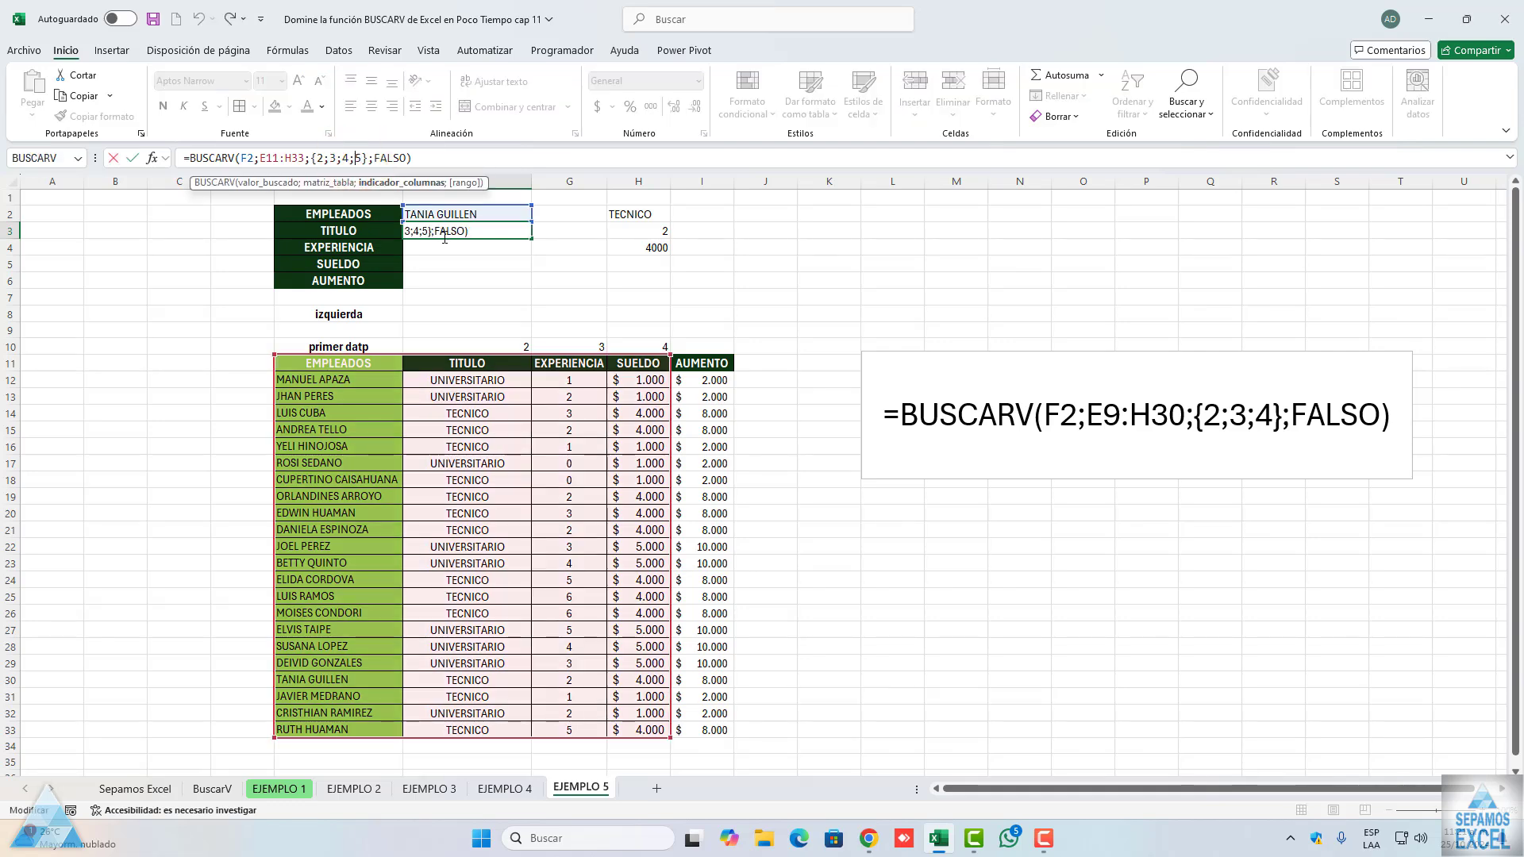
key(Escape)
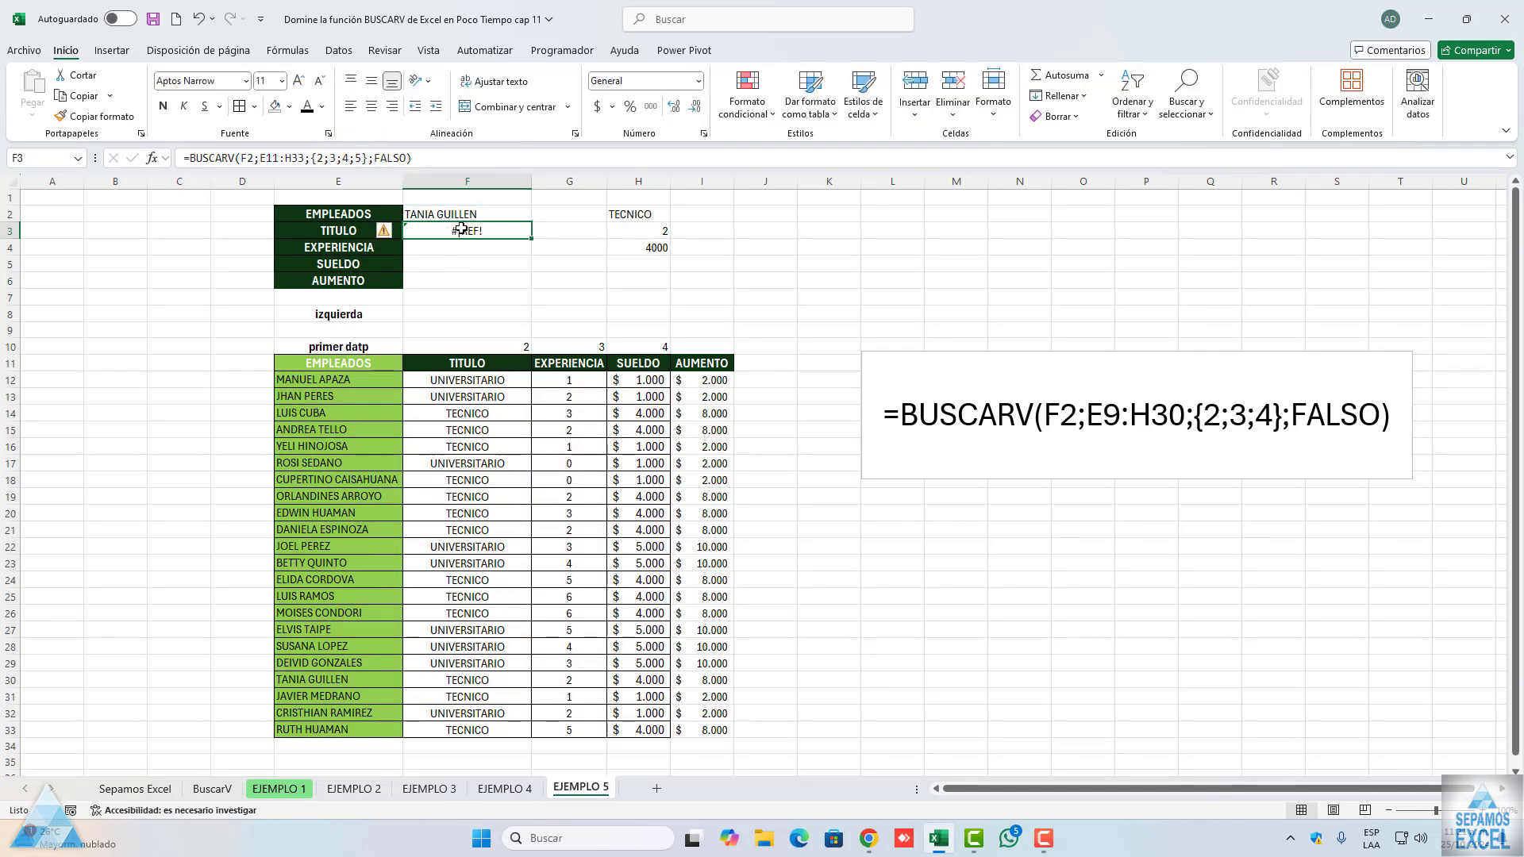
Check the column numbers argument, then undo F3 back to {2;3;4}
click(151, 160)
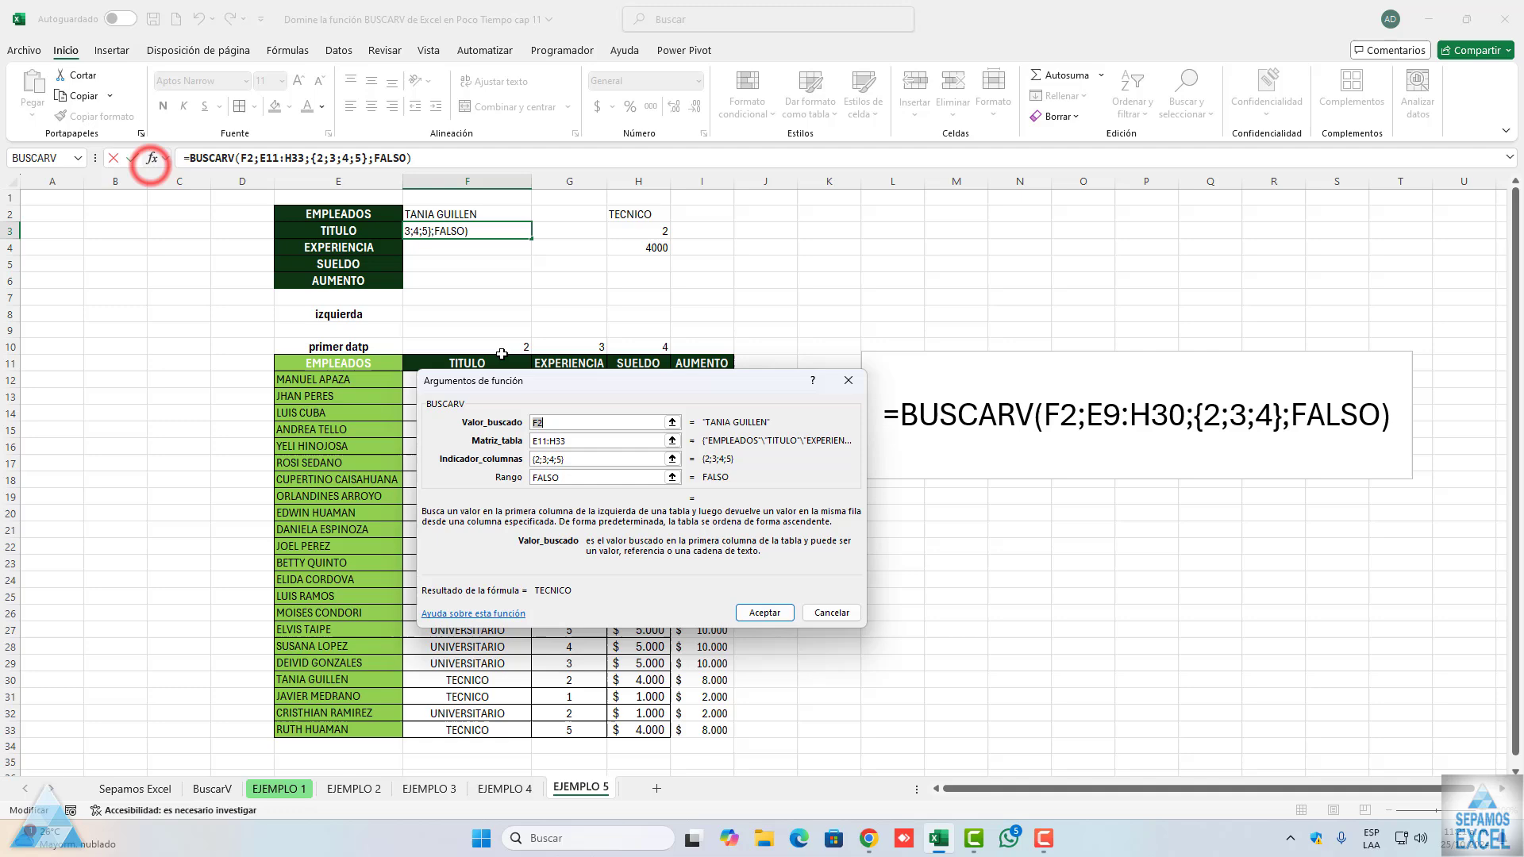
click(584, 457)
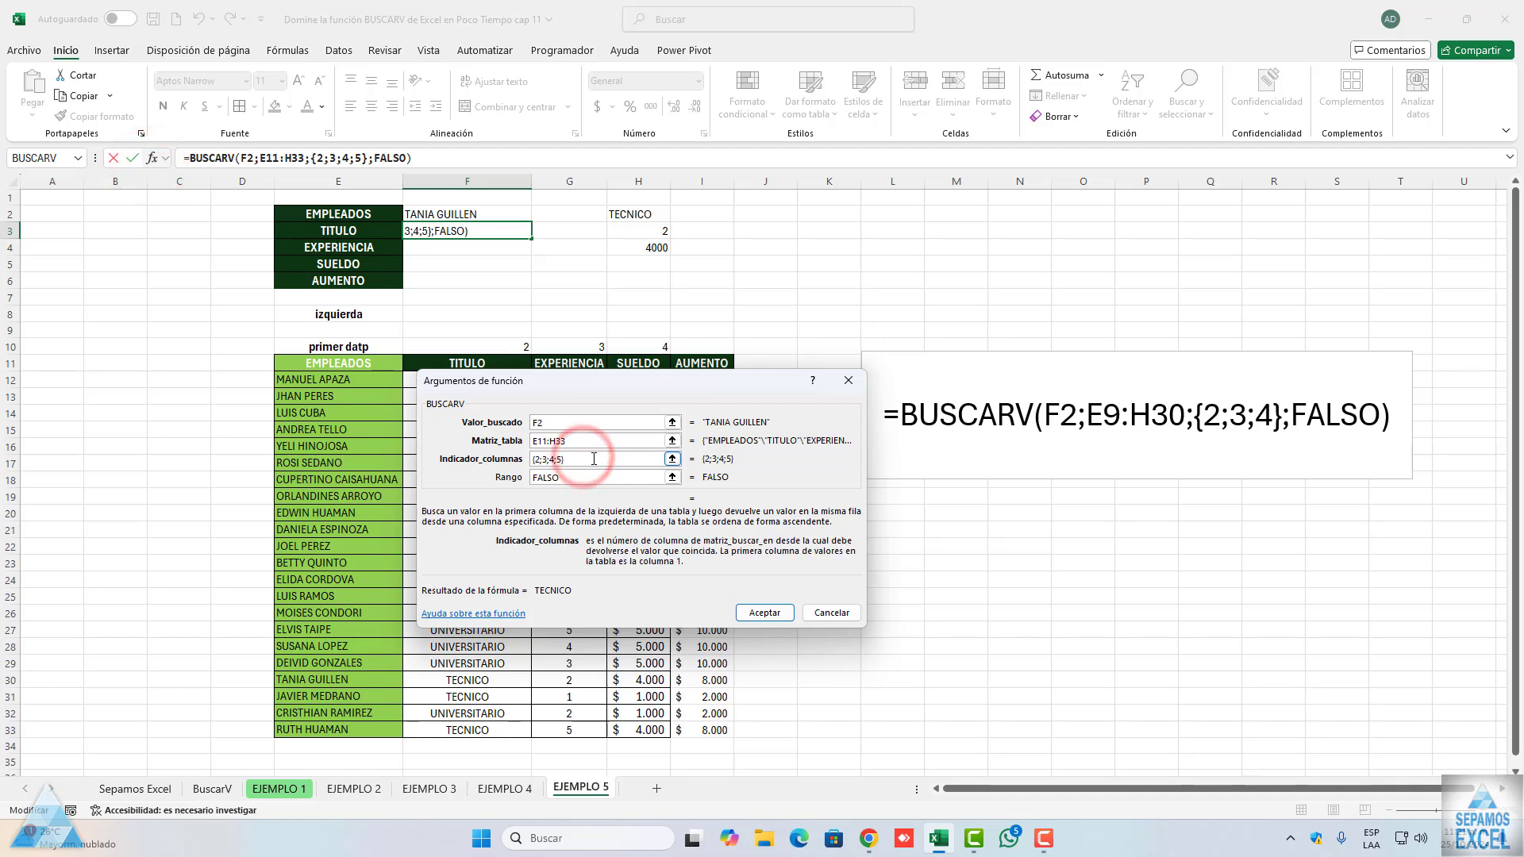
key(Return)
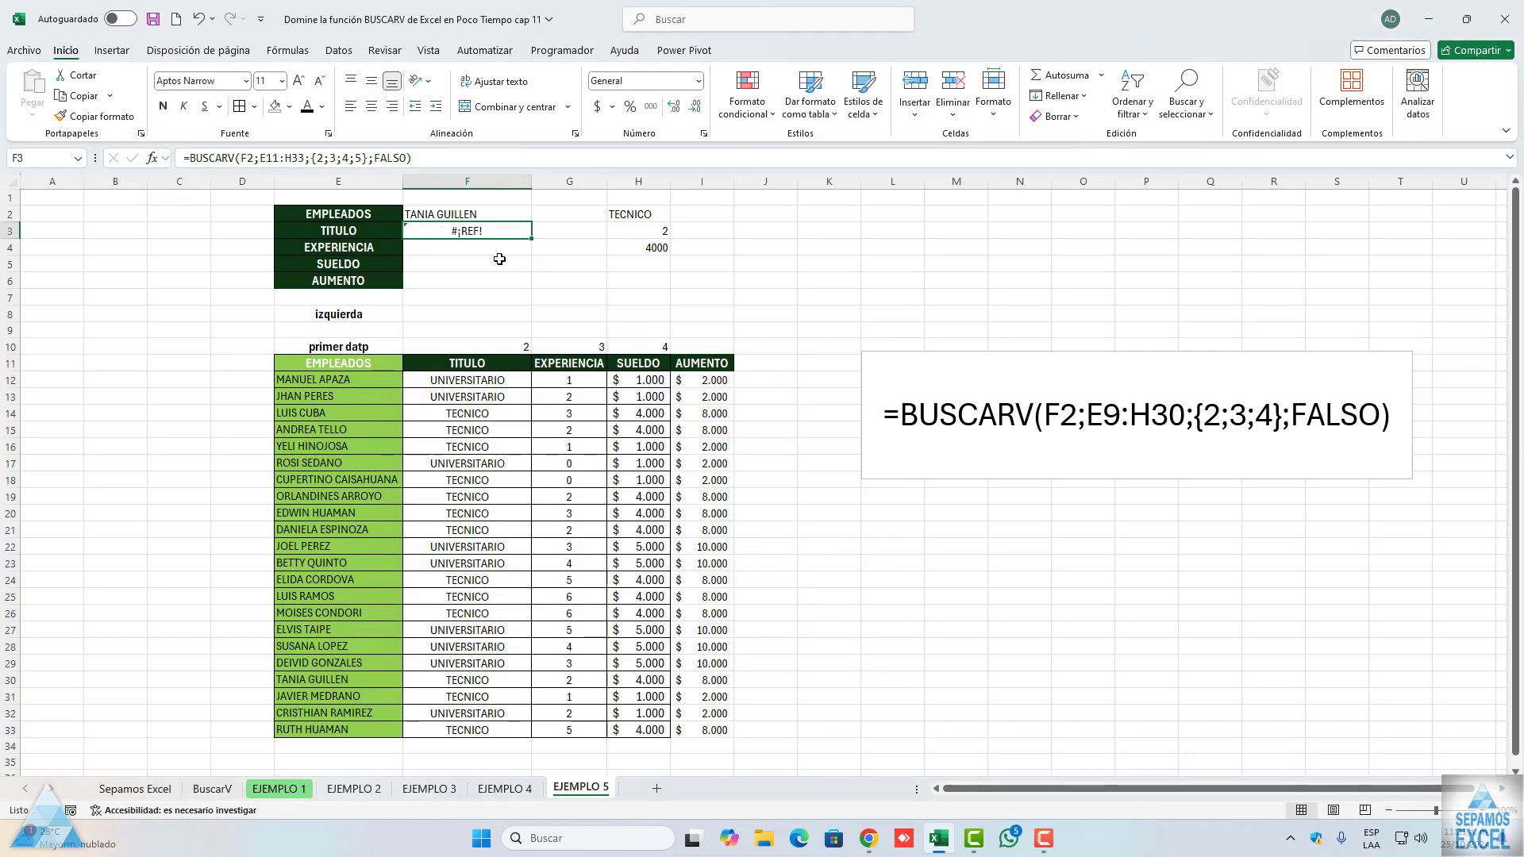
key(ctrl+z)
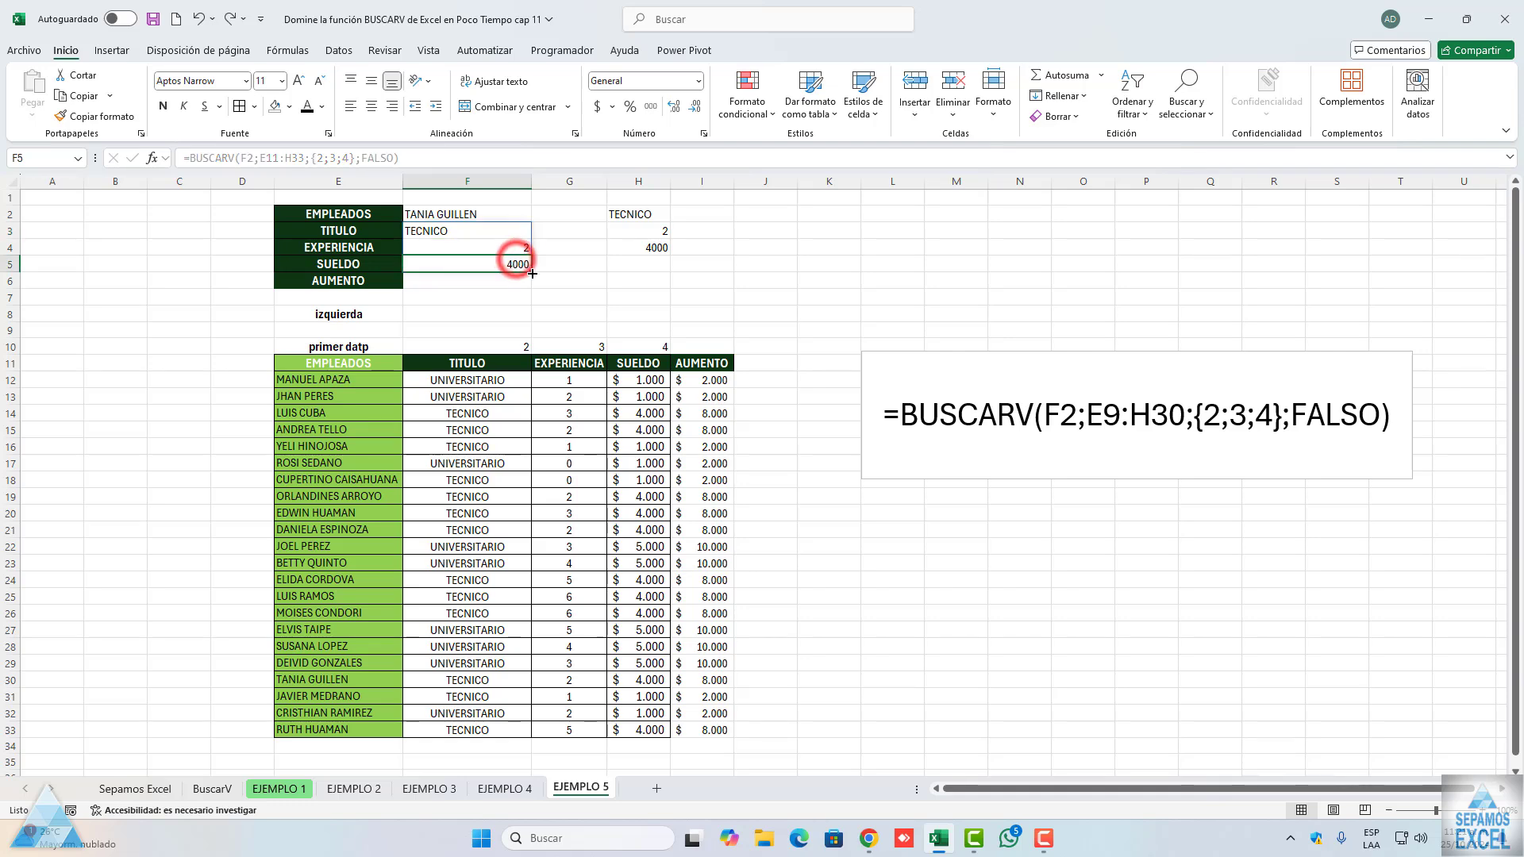
Extend F3's lookup range to E11:I33 and its column list to {2;3;4;5}
click(588, 272)
double_click(493, 231)
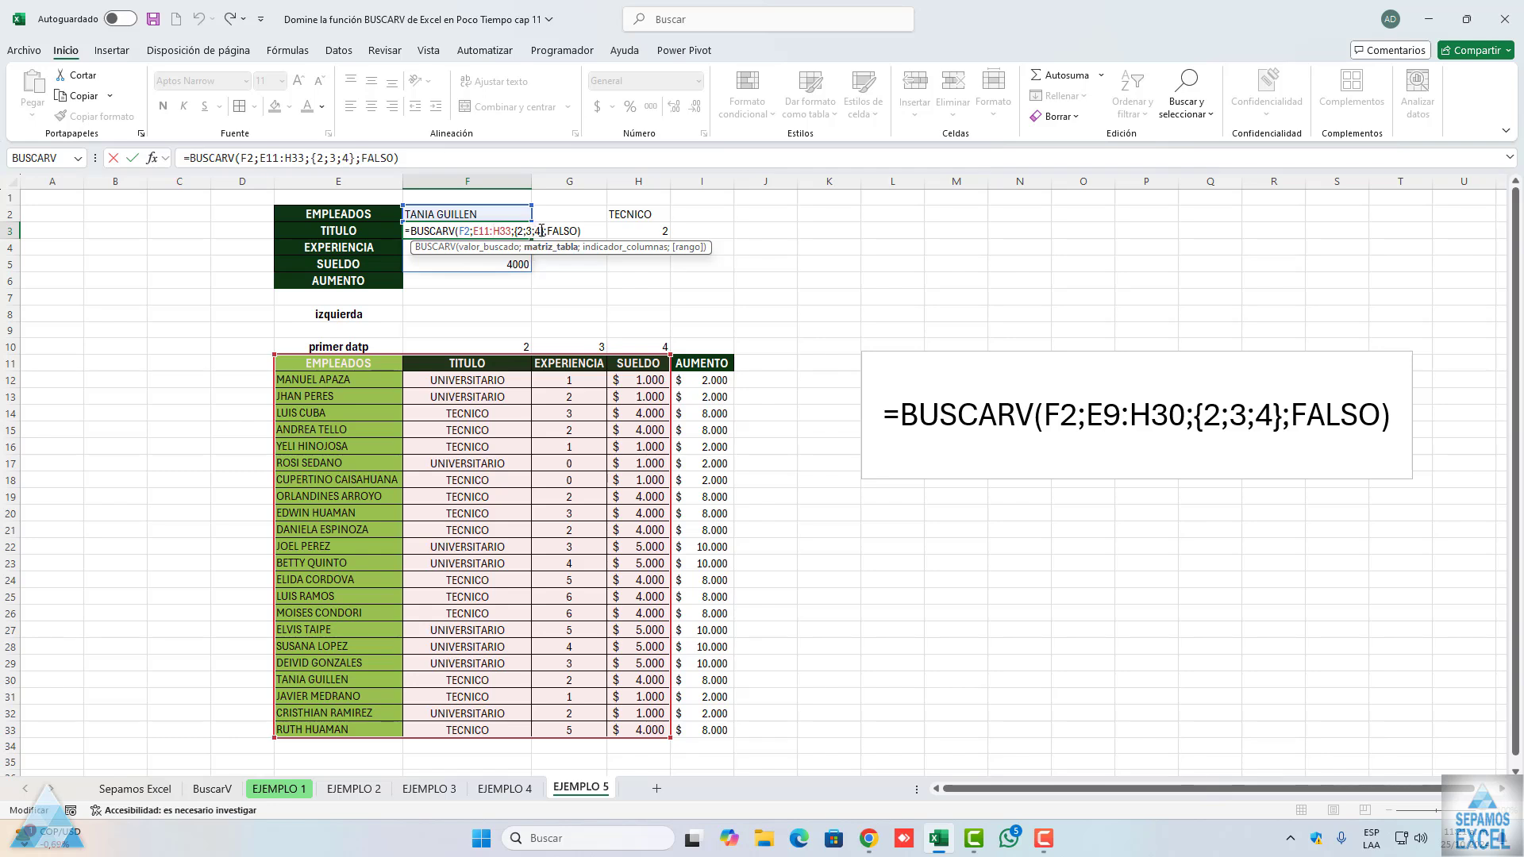
click(542, 231)
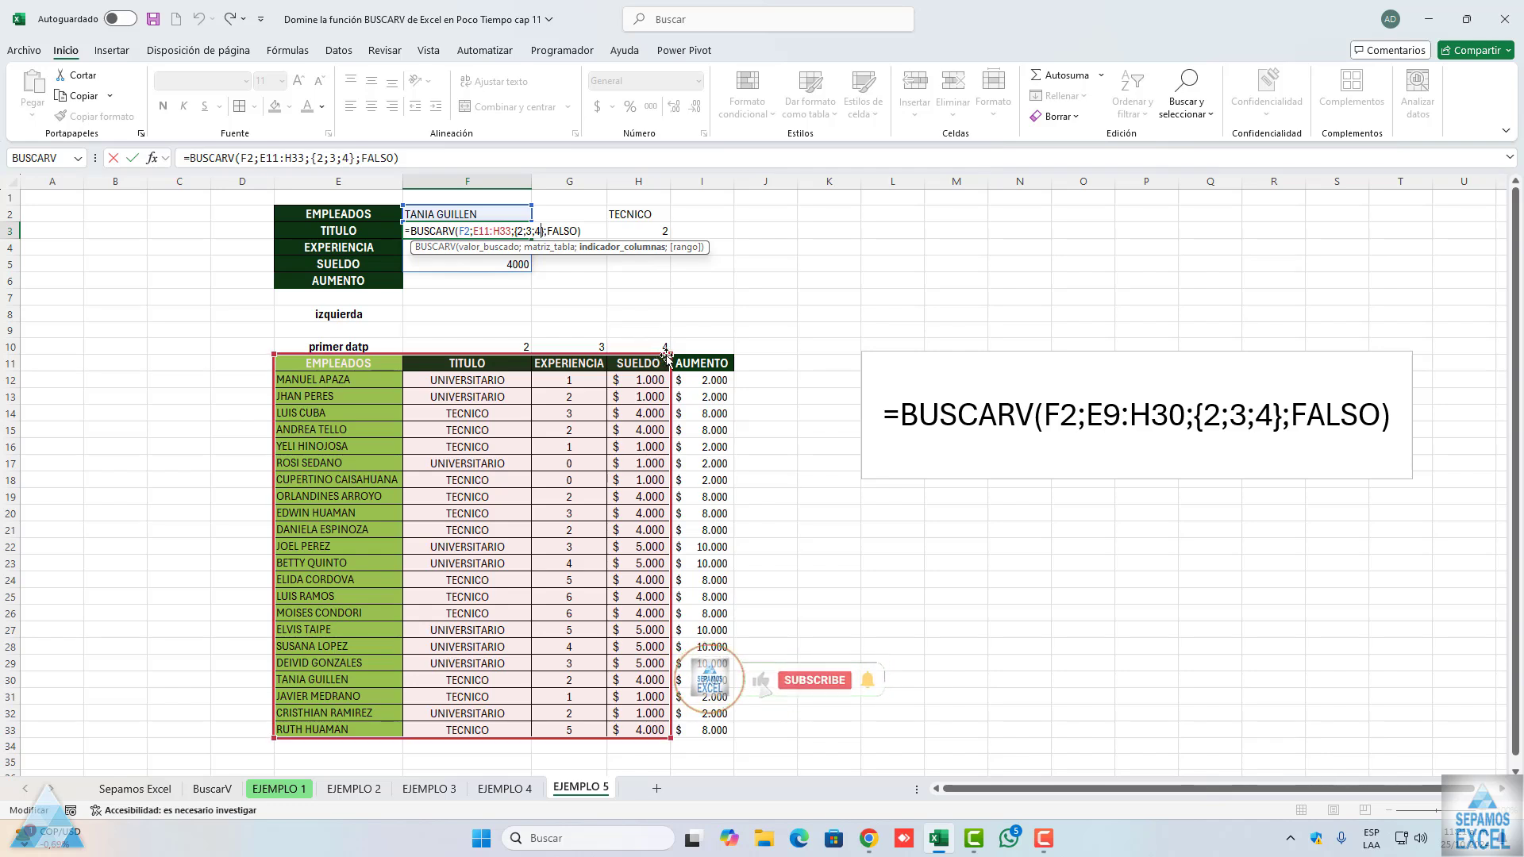
drag(671, 355, 711, 355)
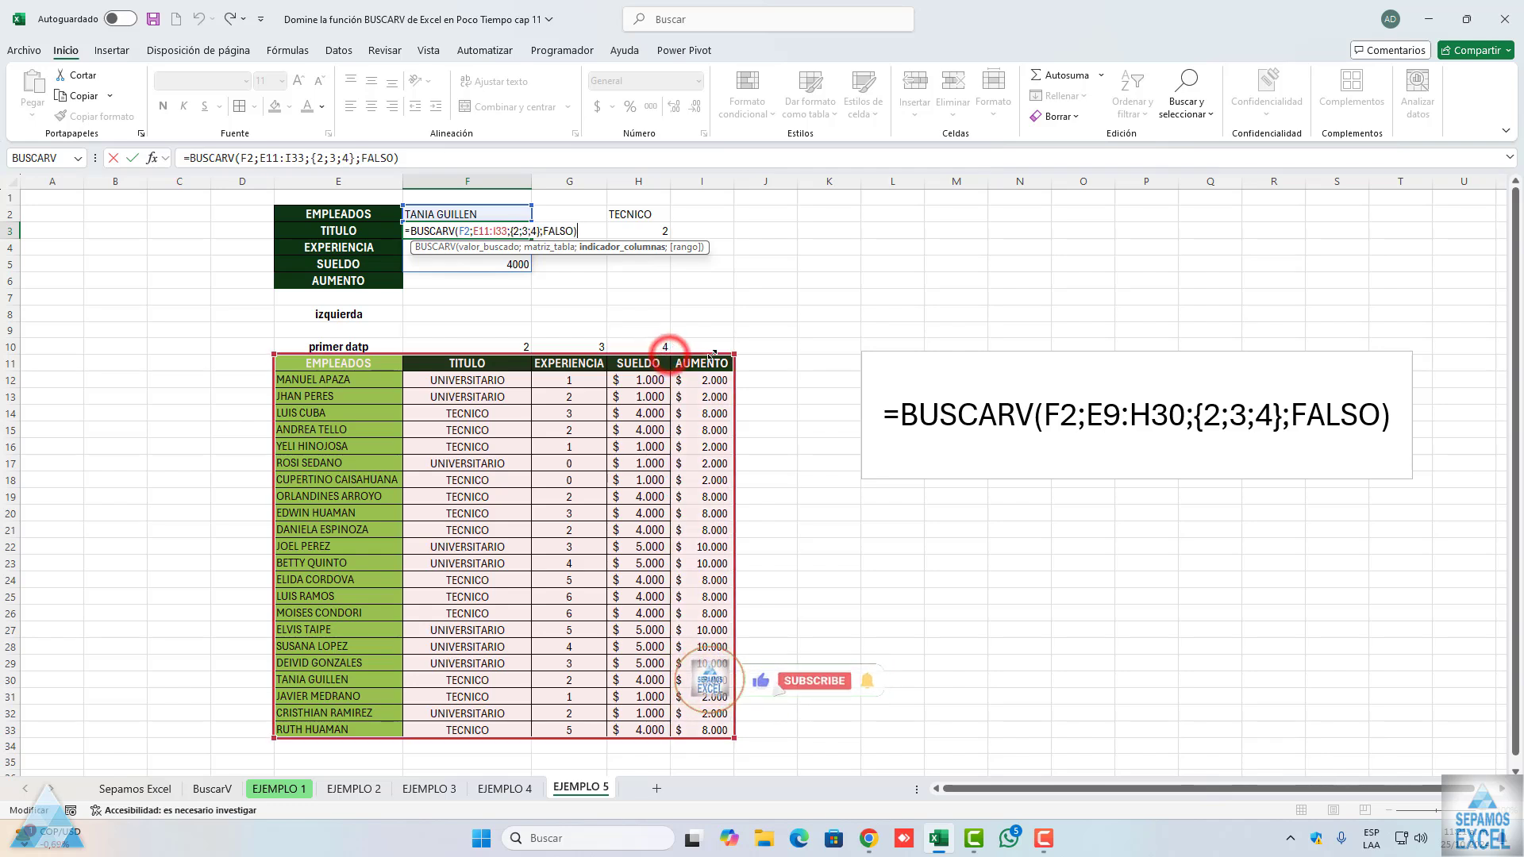
click(539, 231)
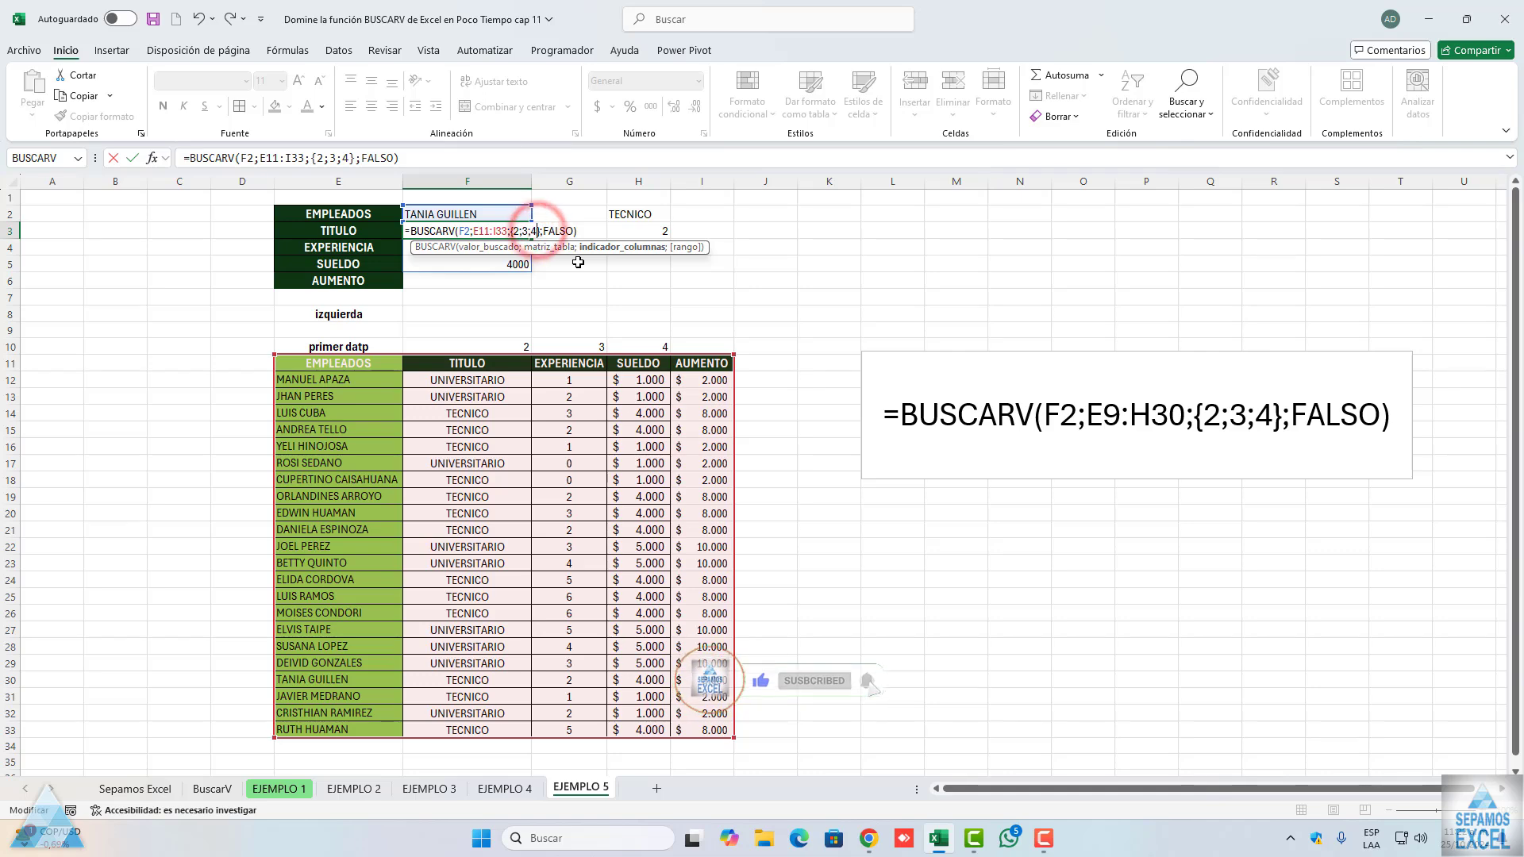
text(;5)
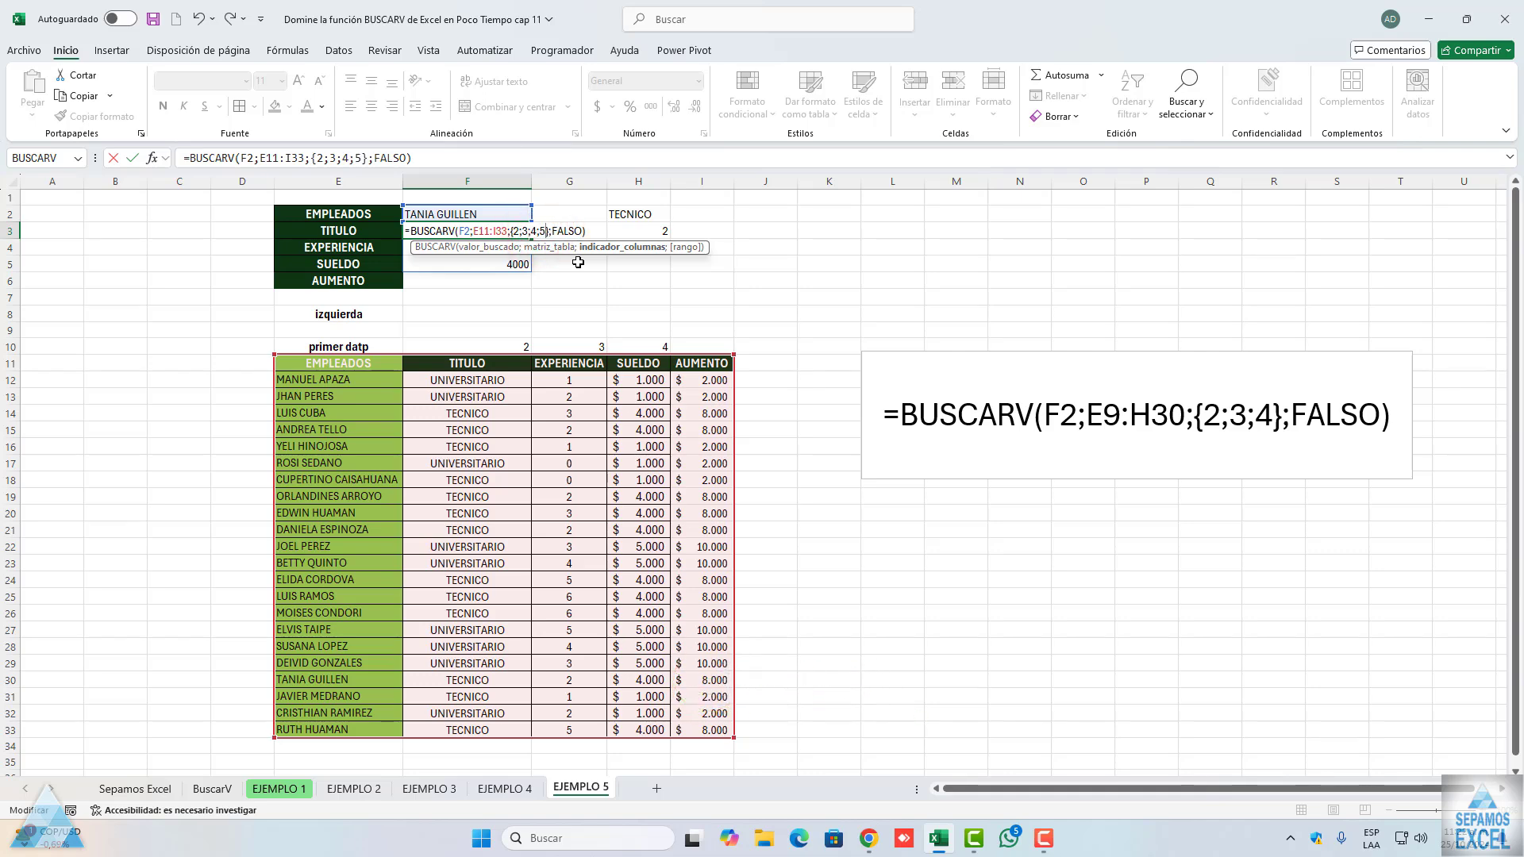
key(Return)
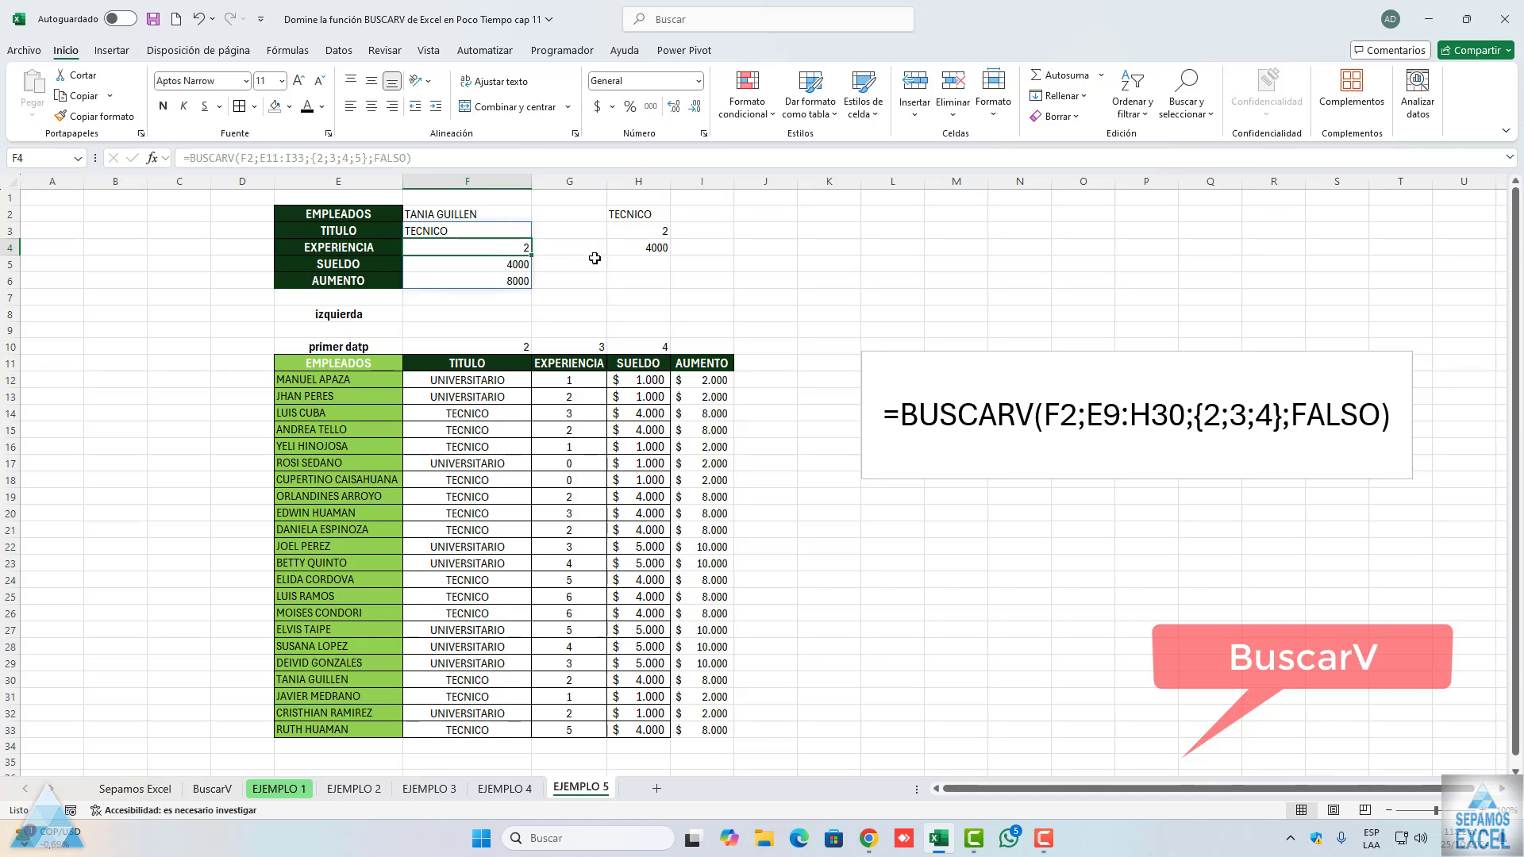
Change H2's range to E12:I33 and columns to {2;3;4;5}, returning 8000 in H5
double_click(639, 212)
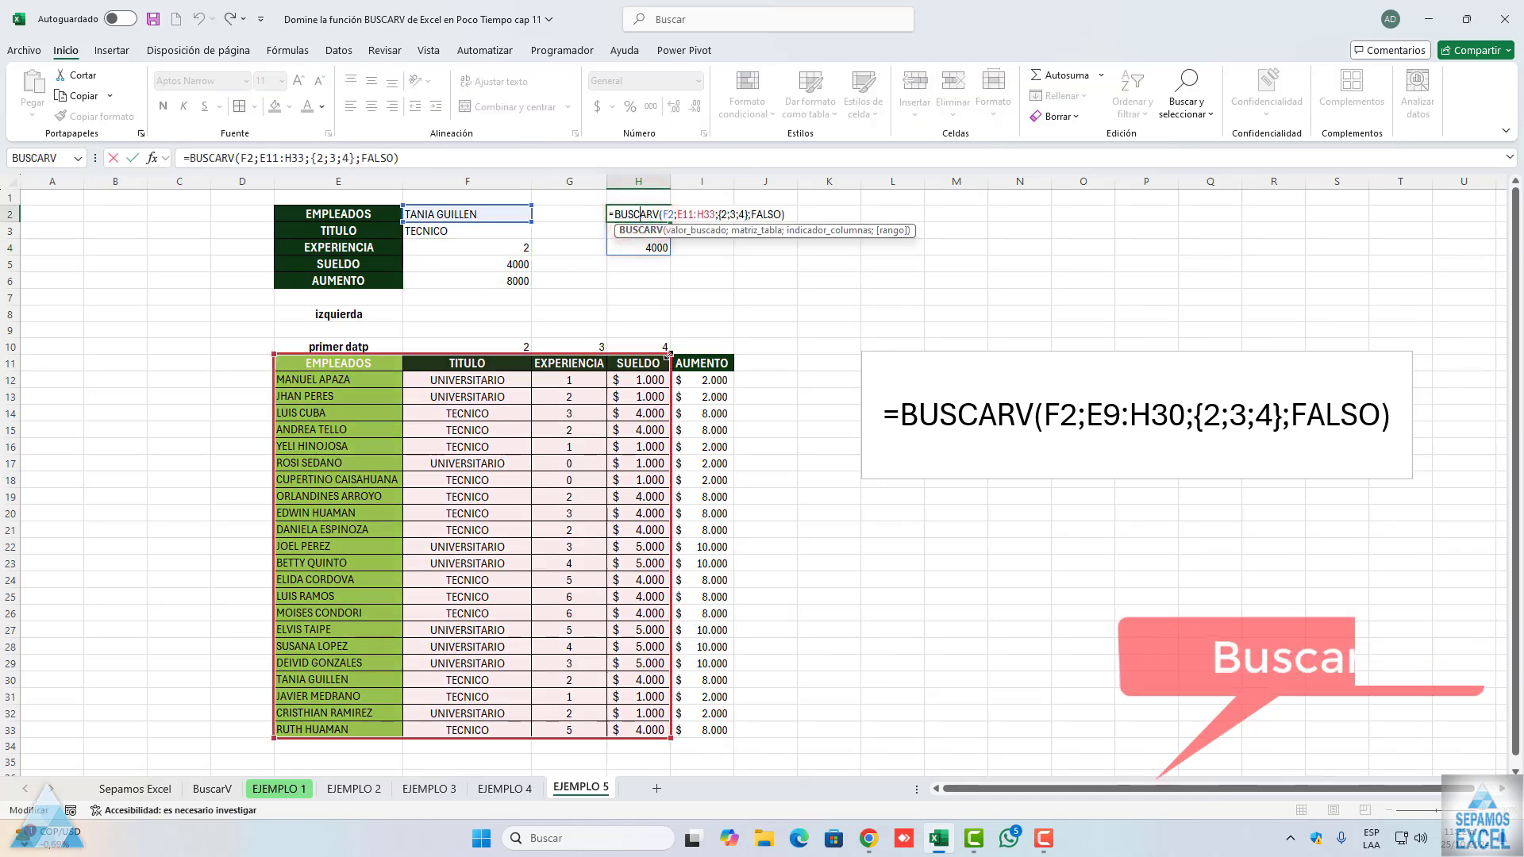
drag(669, 354, 717, 363)
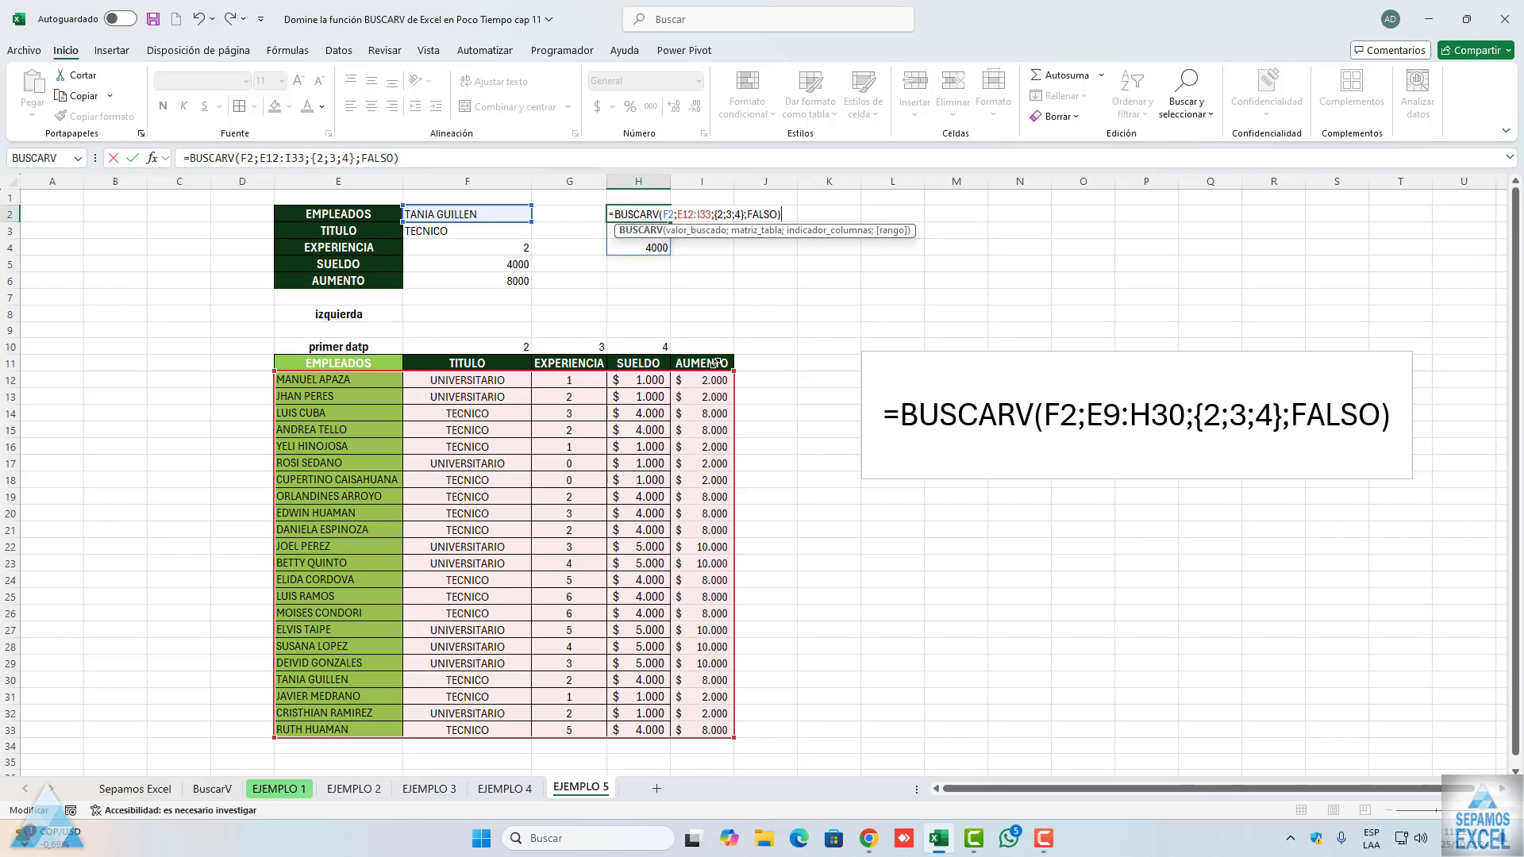
click(741, 214)
text(;5)
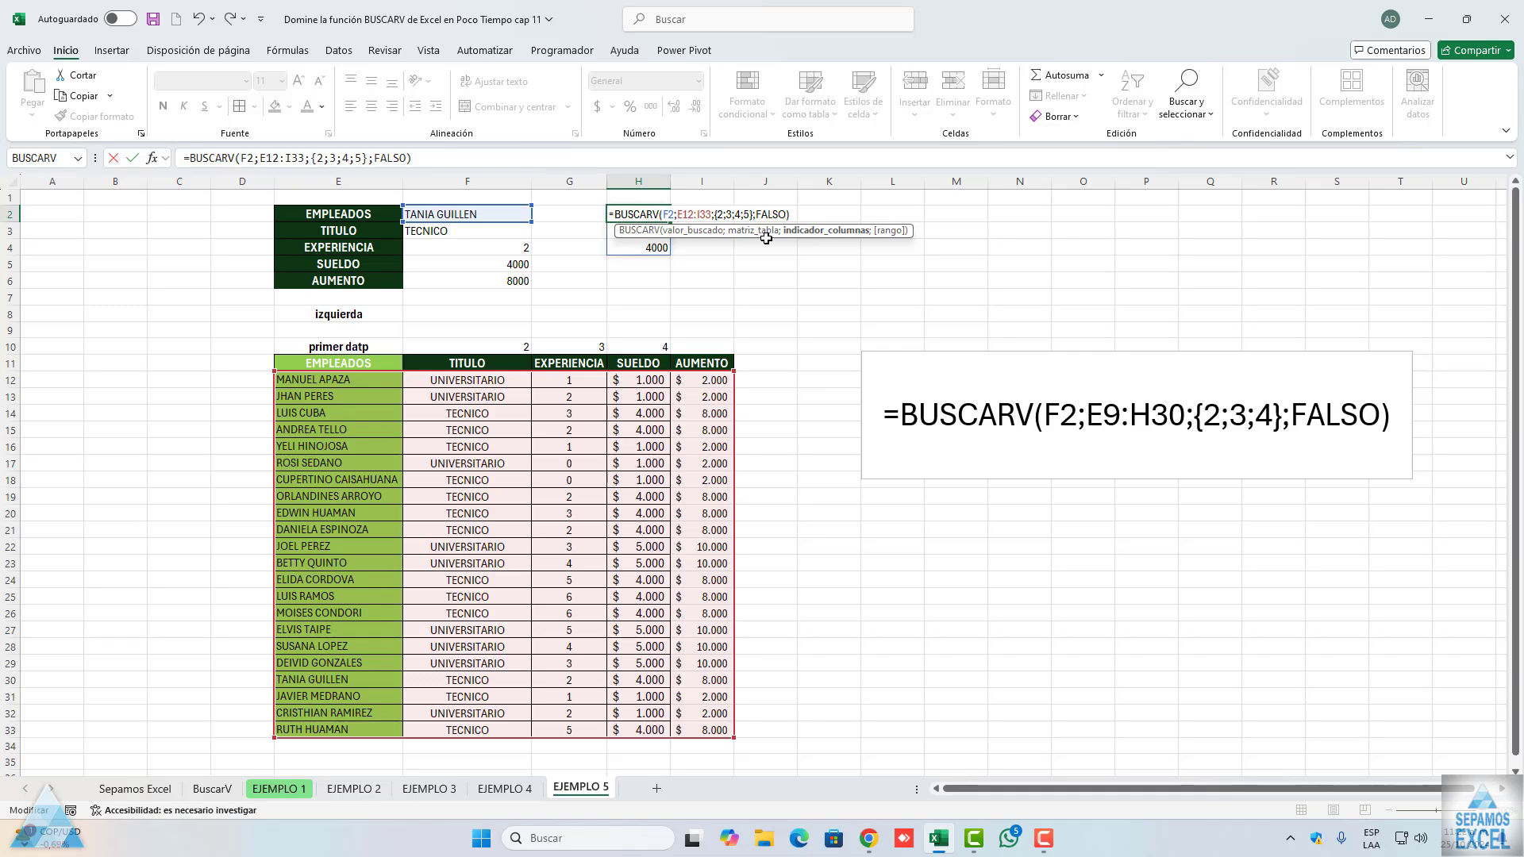
key(Return)
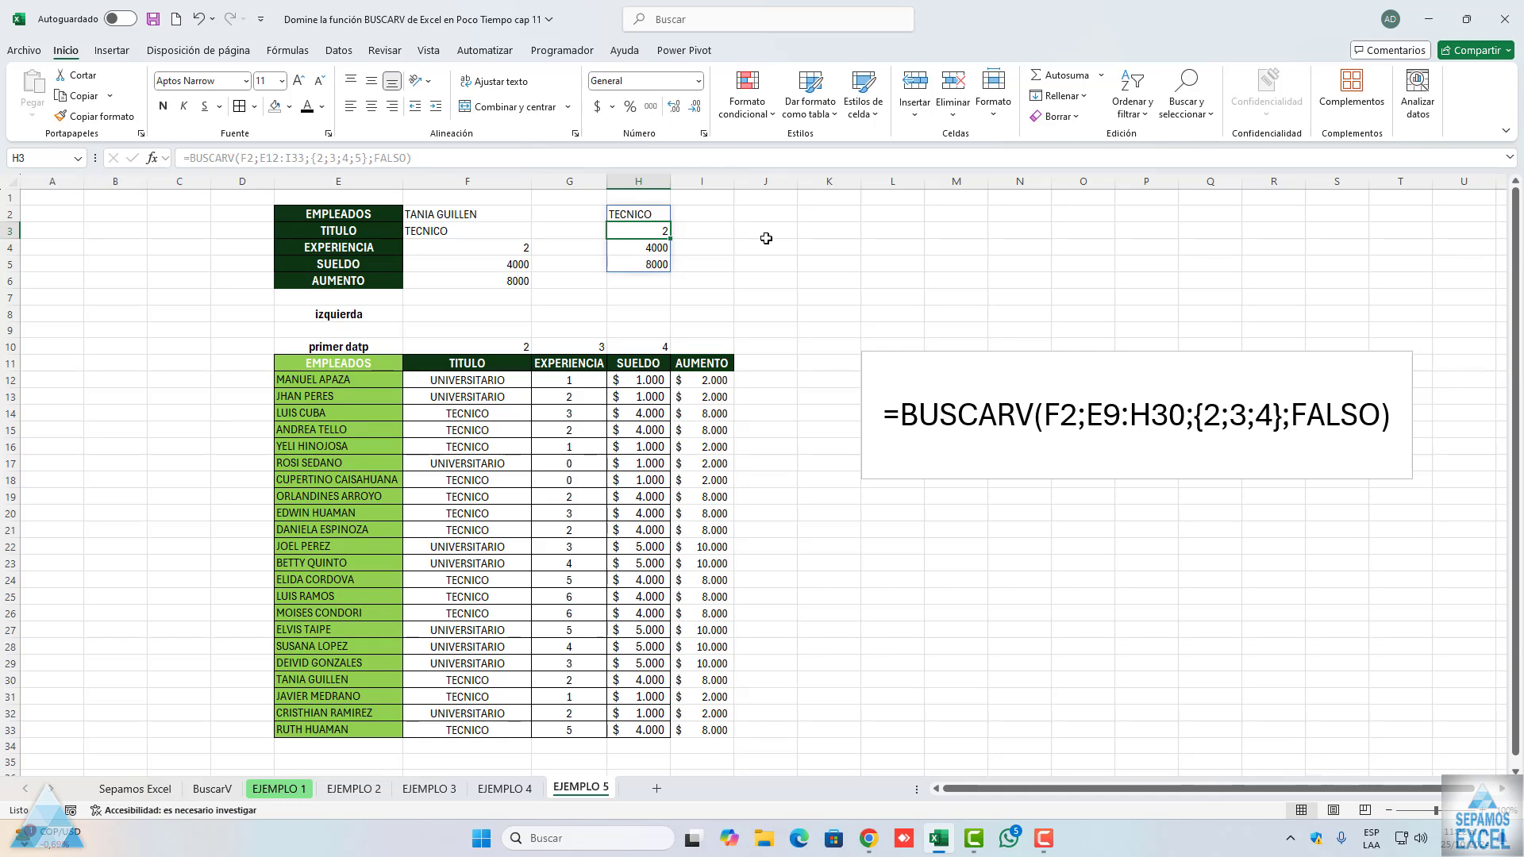
click(274, 790)
click(349, 790)
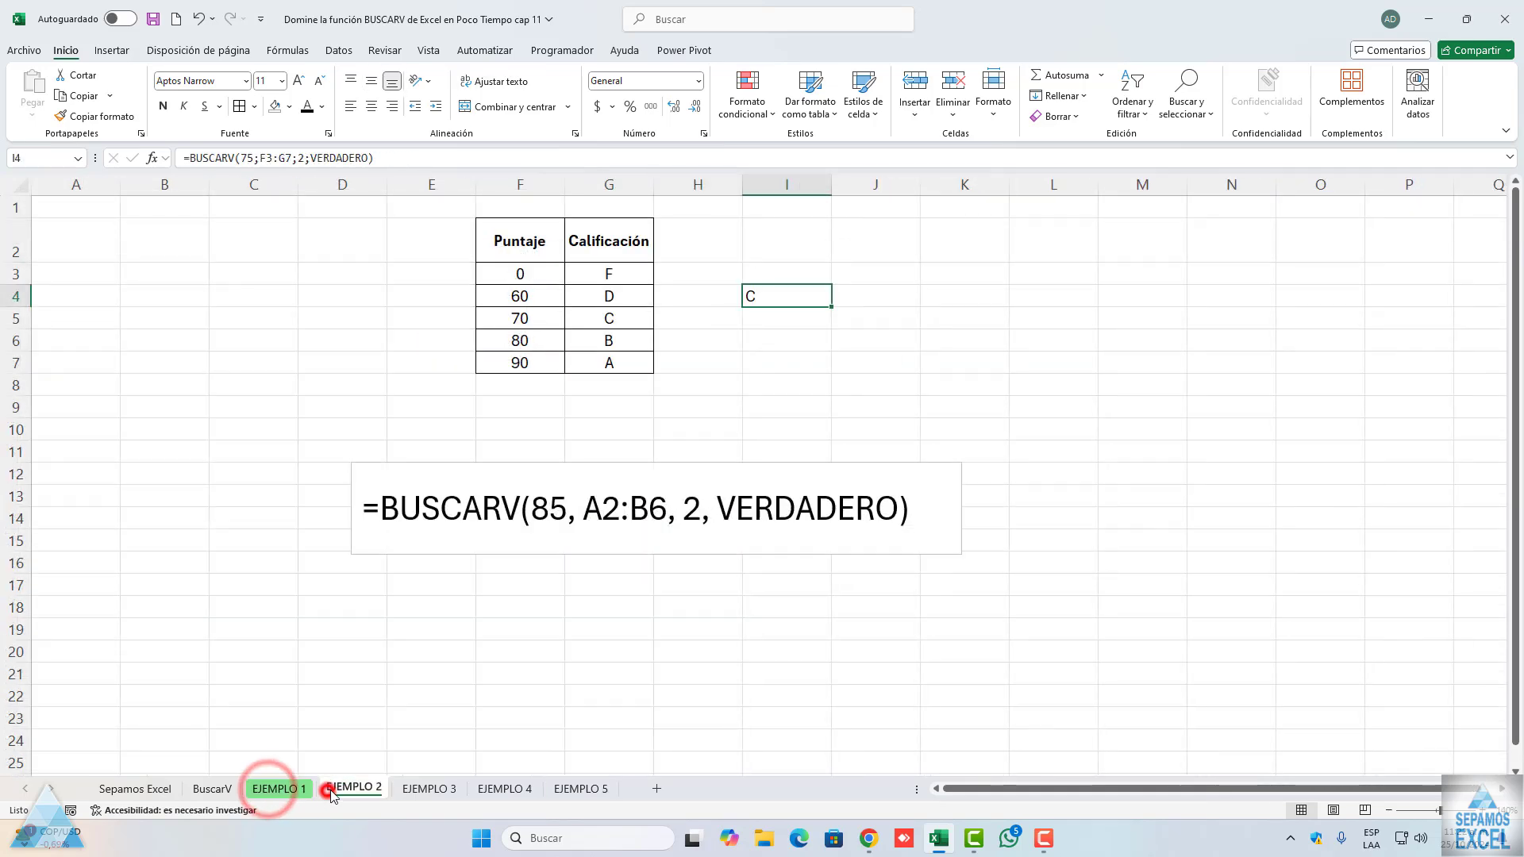
click(429, 788)
click(500, 790)
click(581, 788)
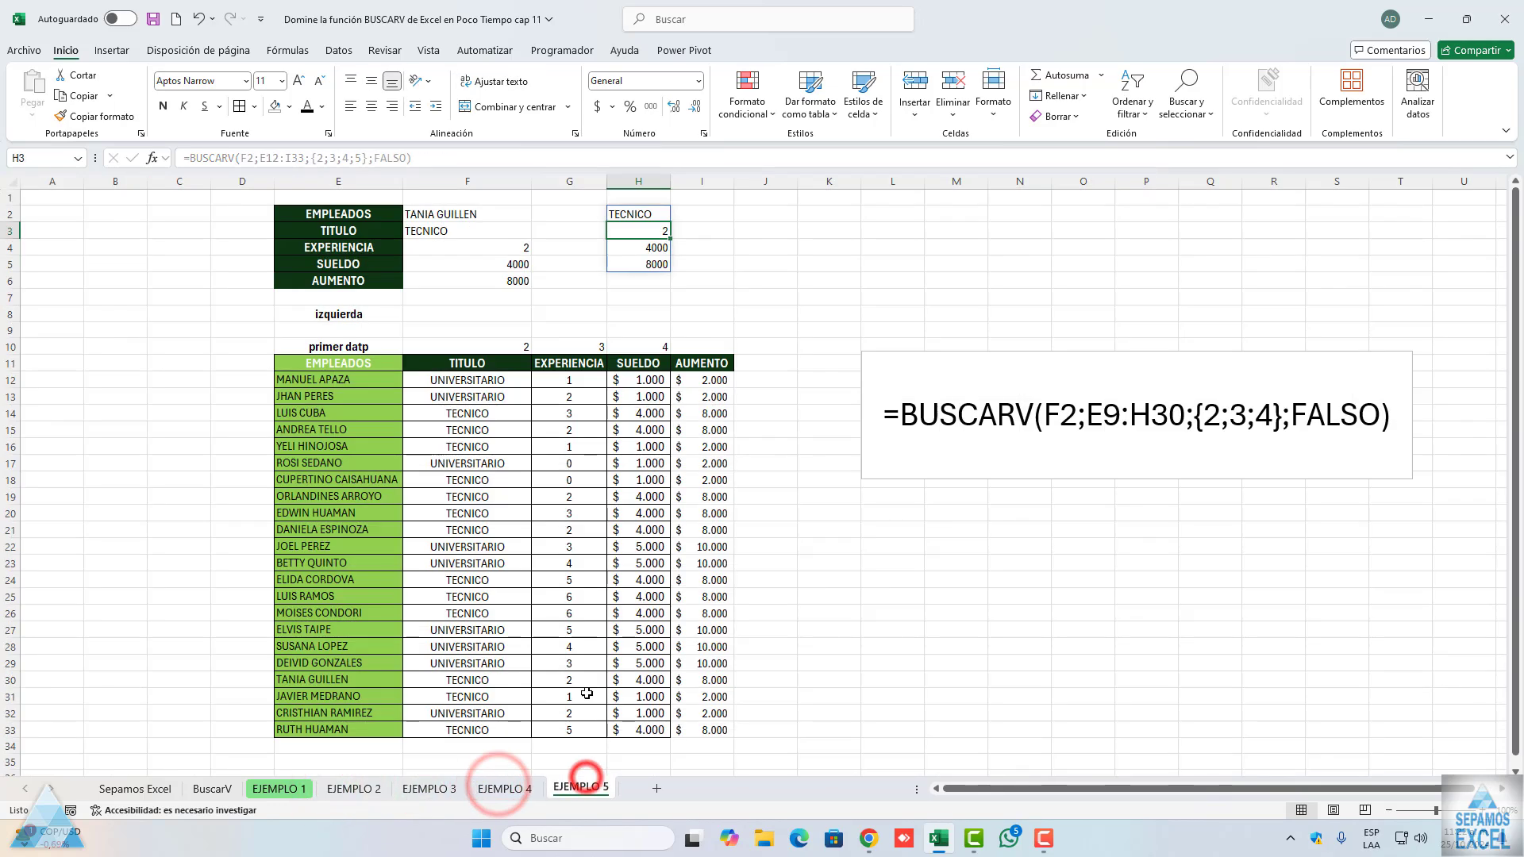
click(151, 158)
click(794, 372)
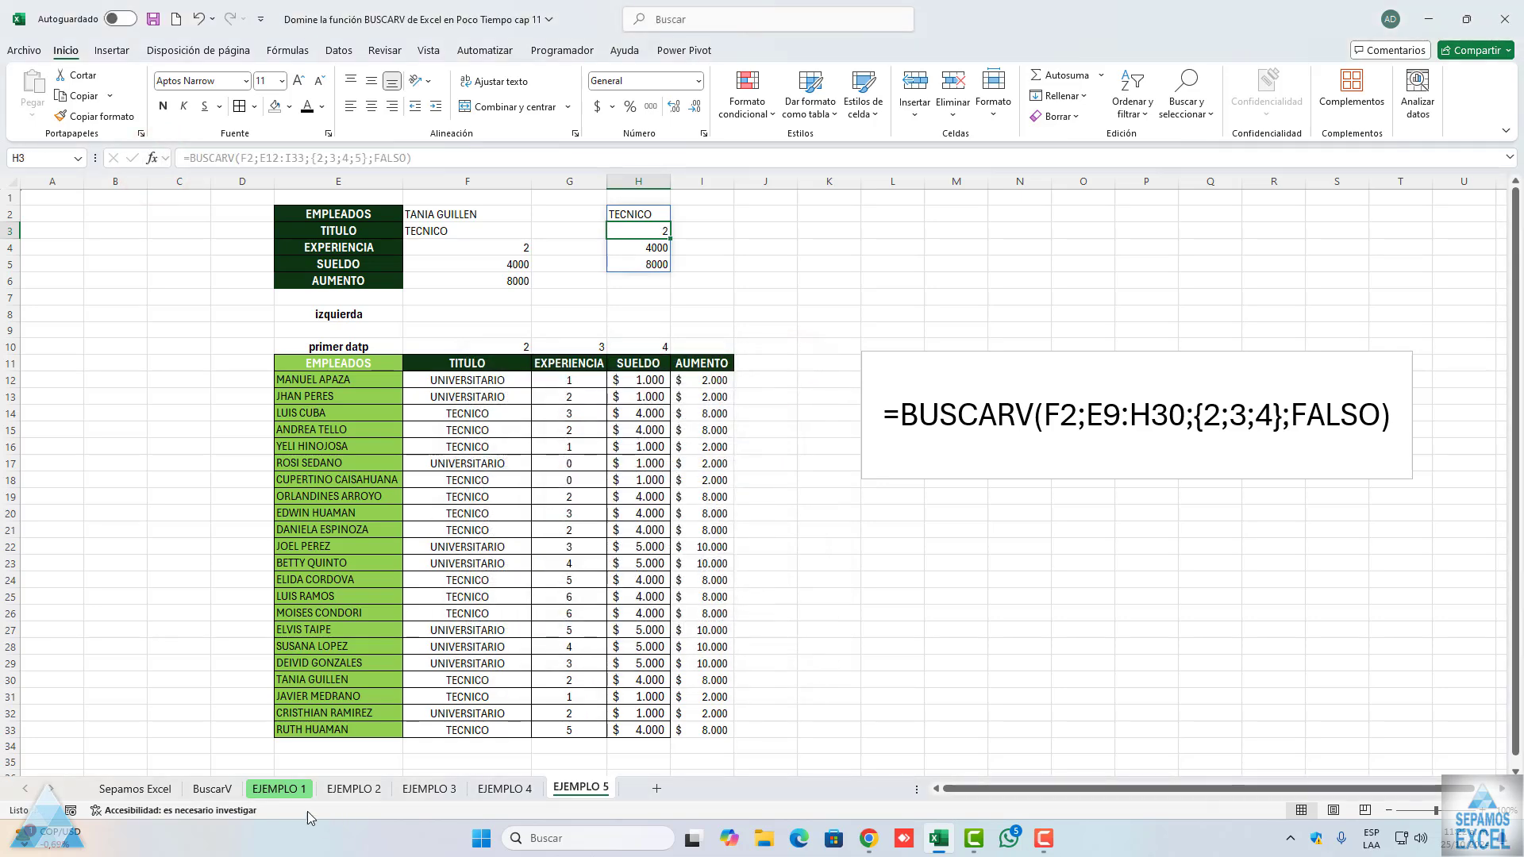
click(279, 789)
click(997, 526)
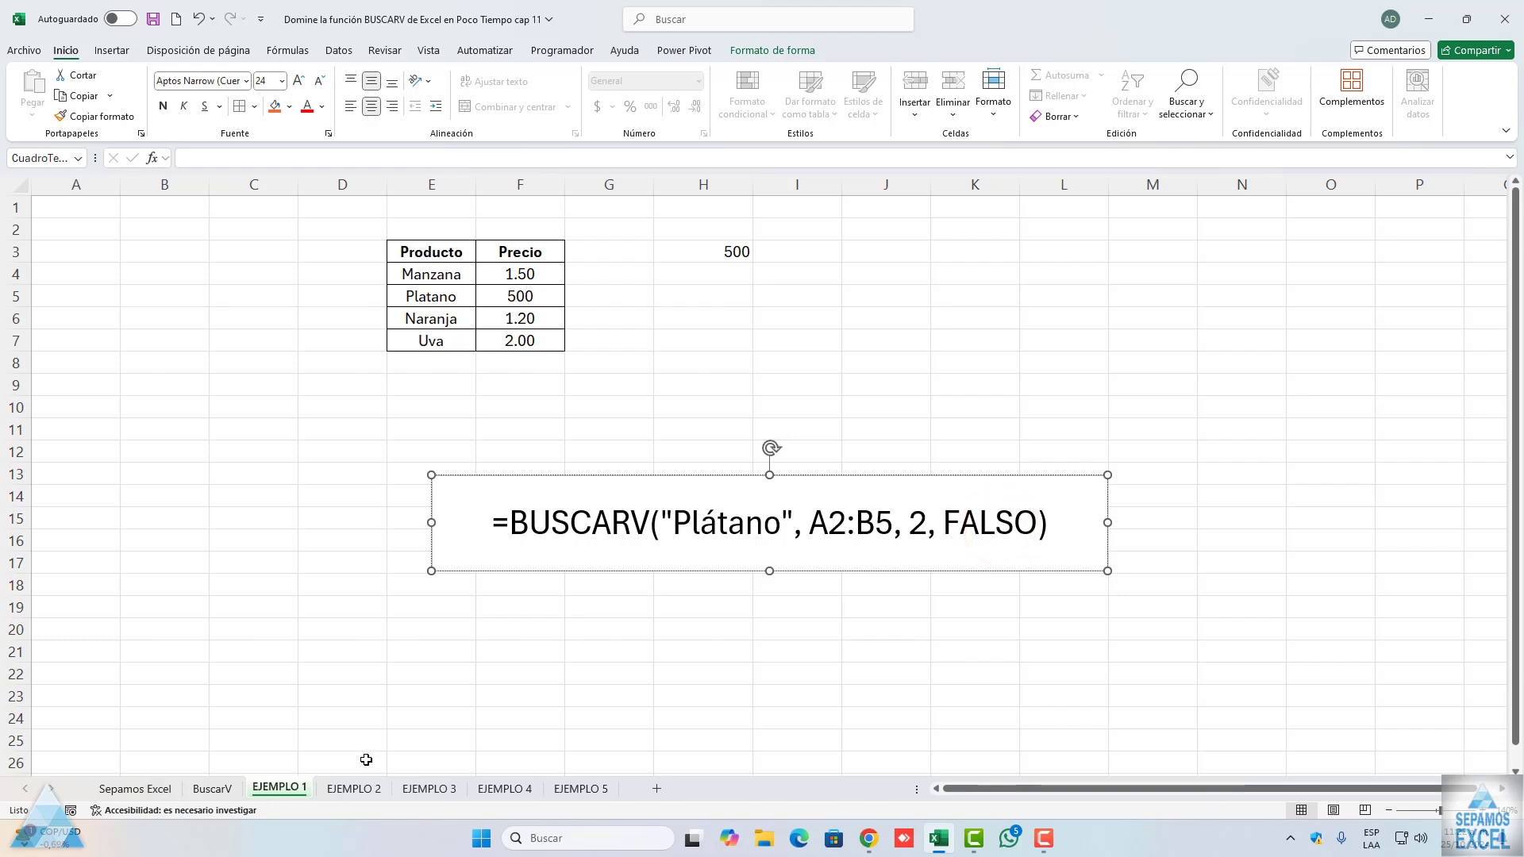
click(359, 786)
click(420, 788)
click(505, 786)
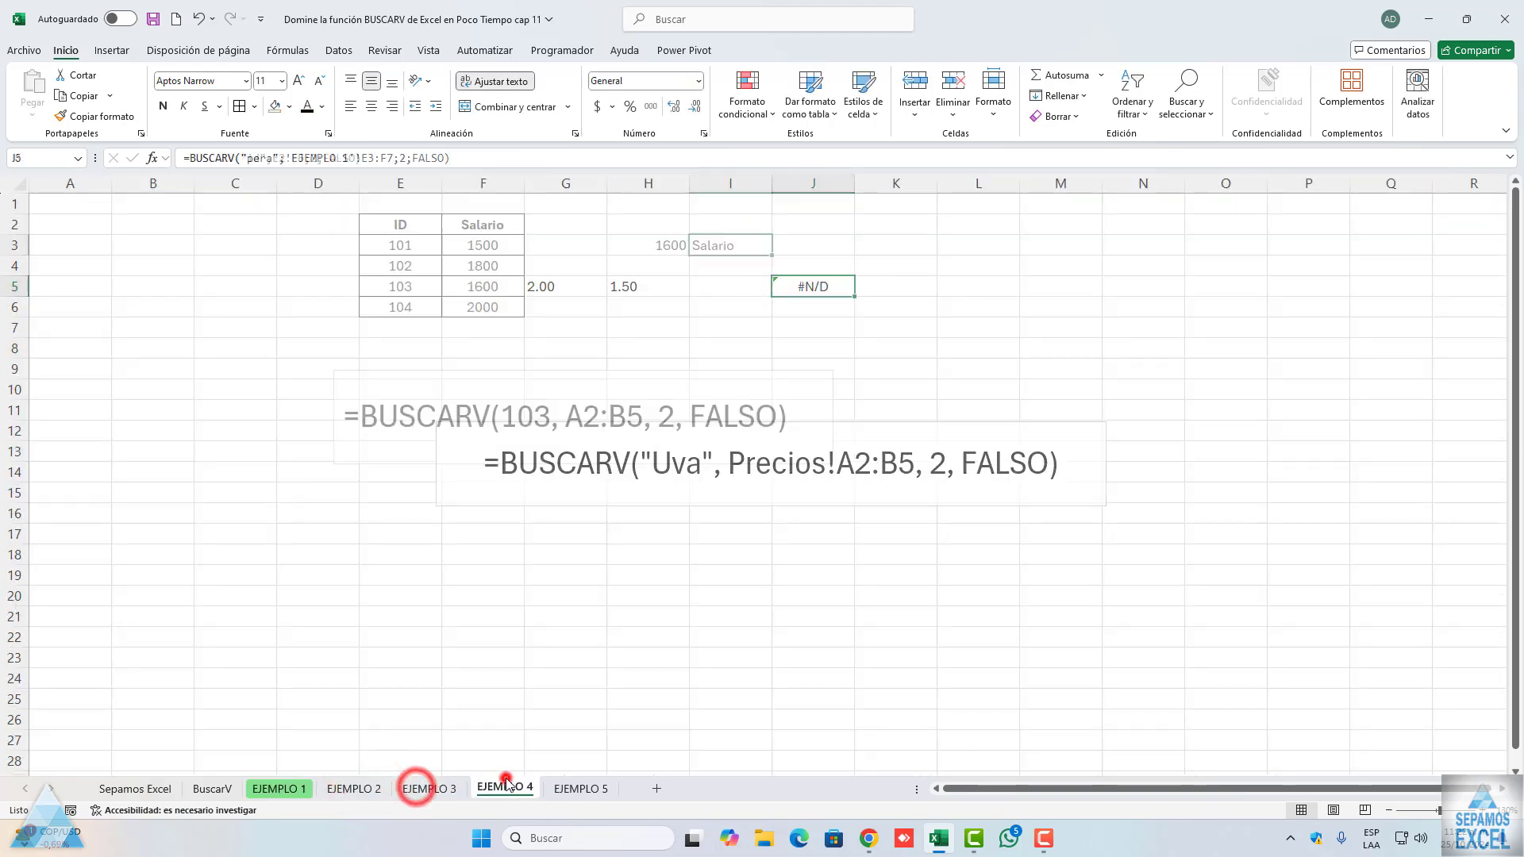
click(591, 789)
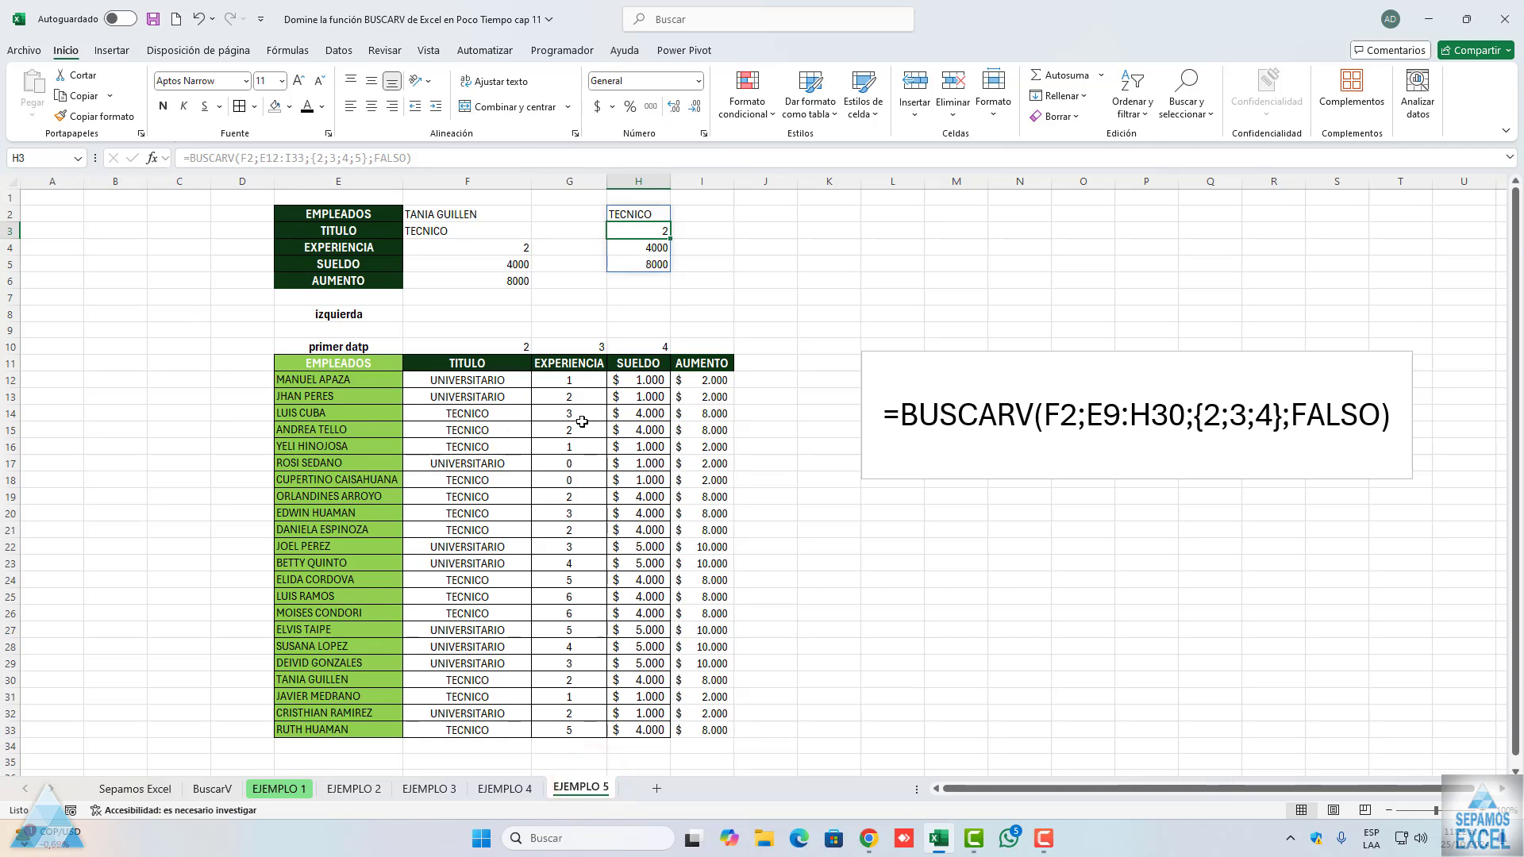
Show H2's BUSCARV arguments (F2, E12:I33, {2;3;4;5}, FALSO) beside the employee table
click(638, 214)
click(151, 158)
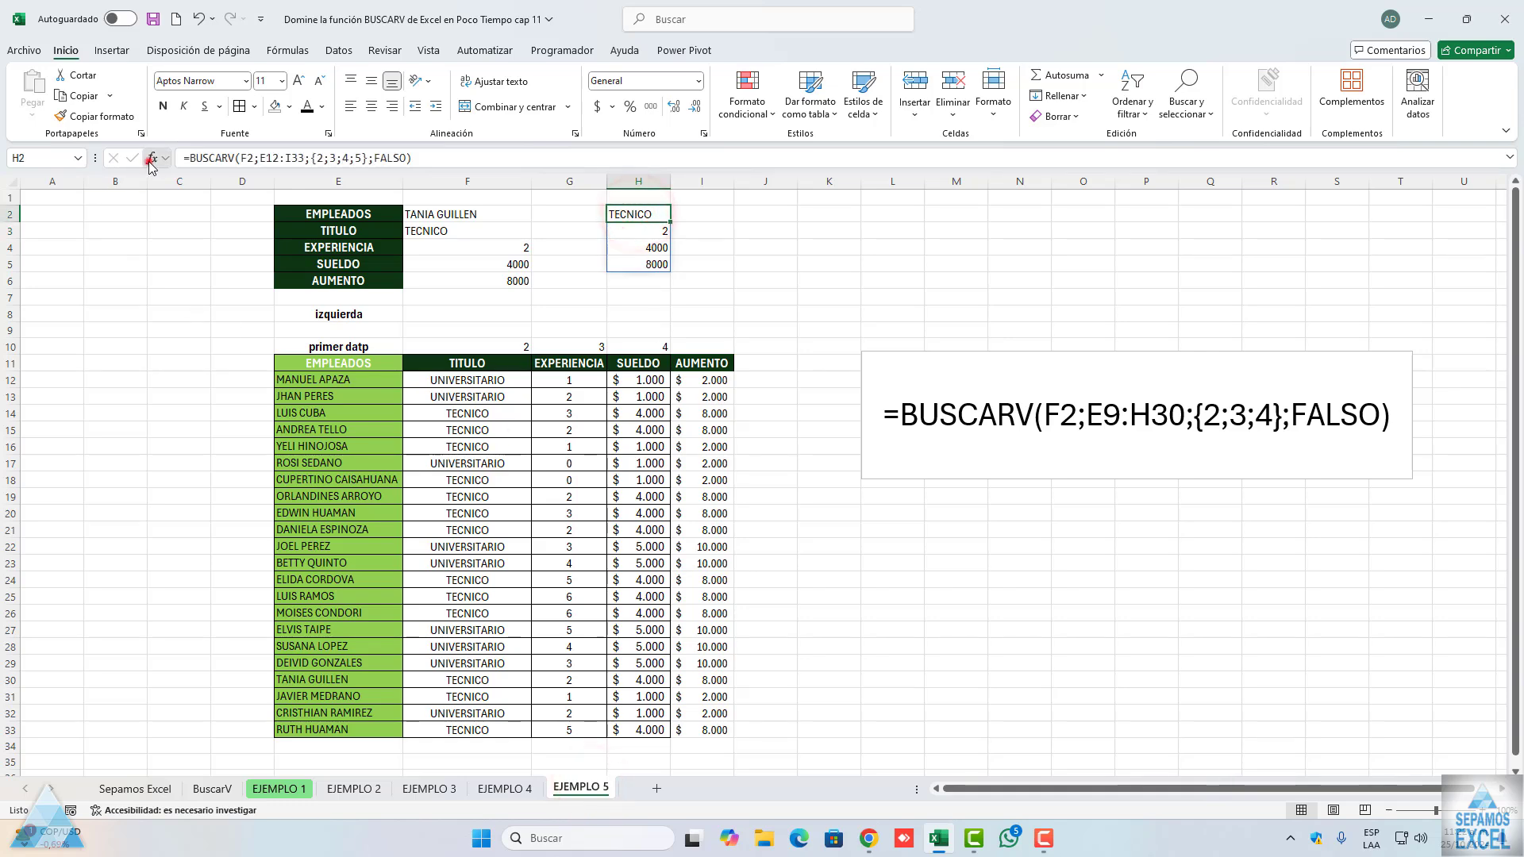
drag(611, 385, 940, 350)
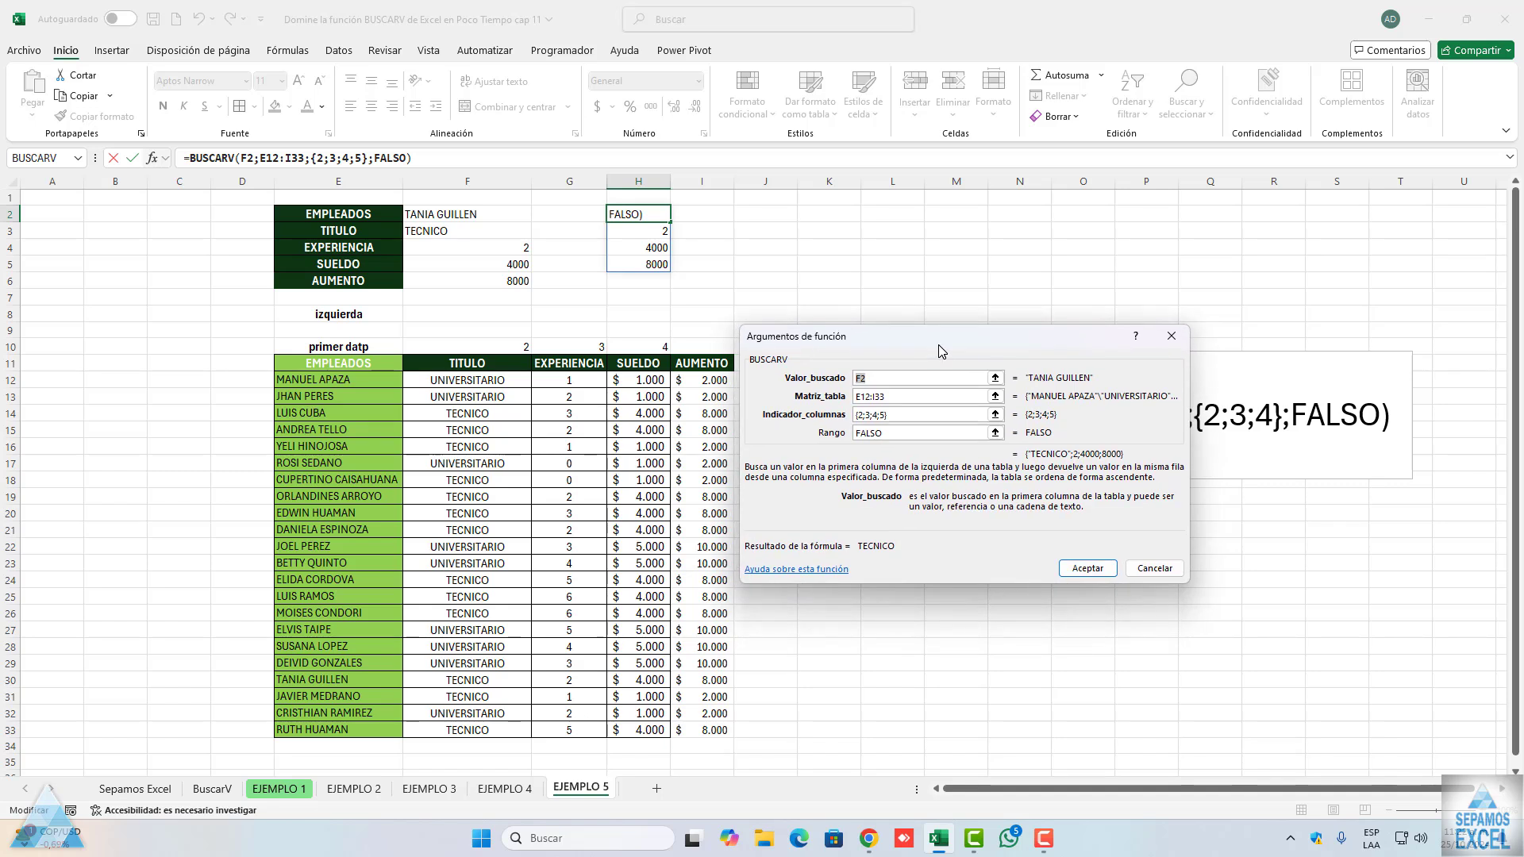